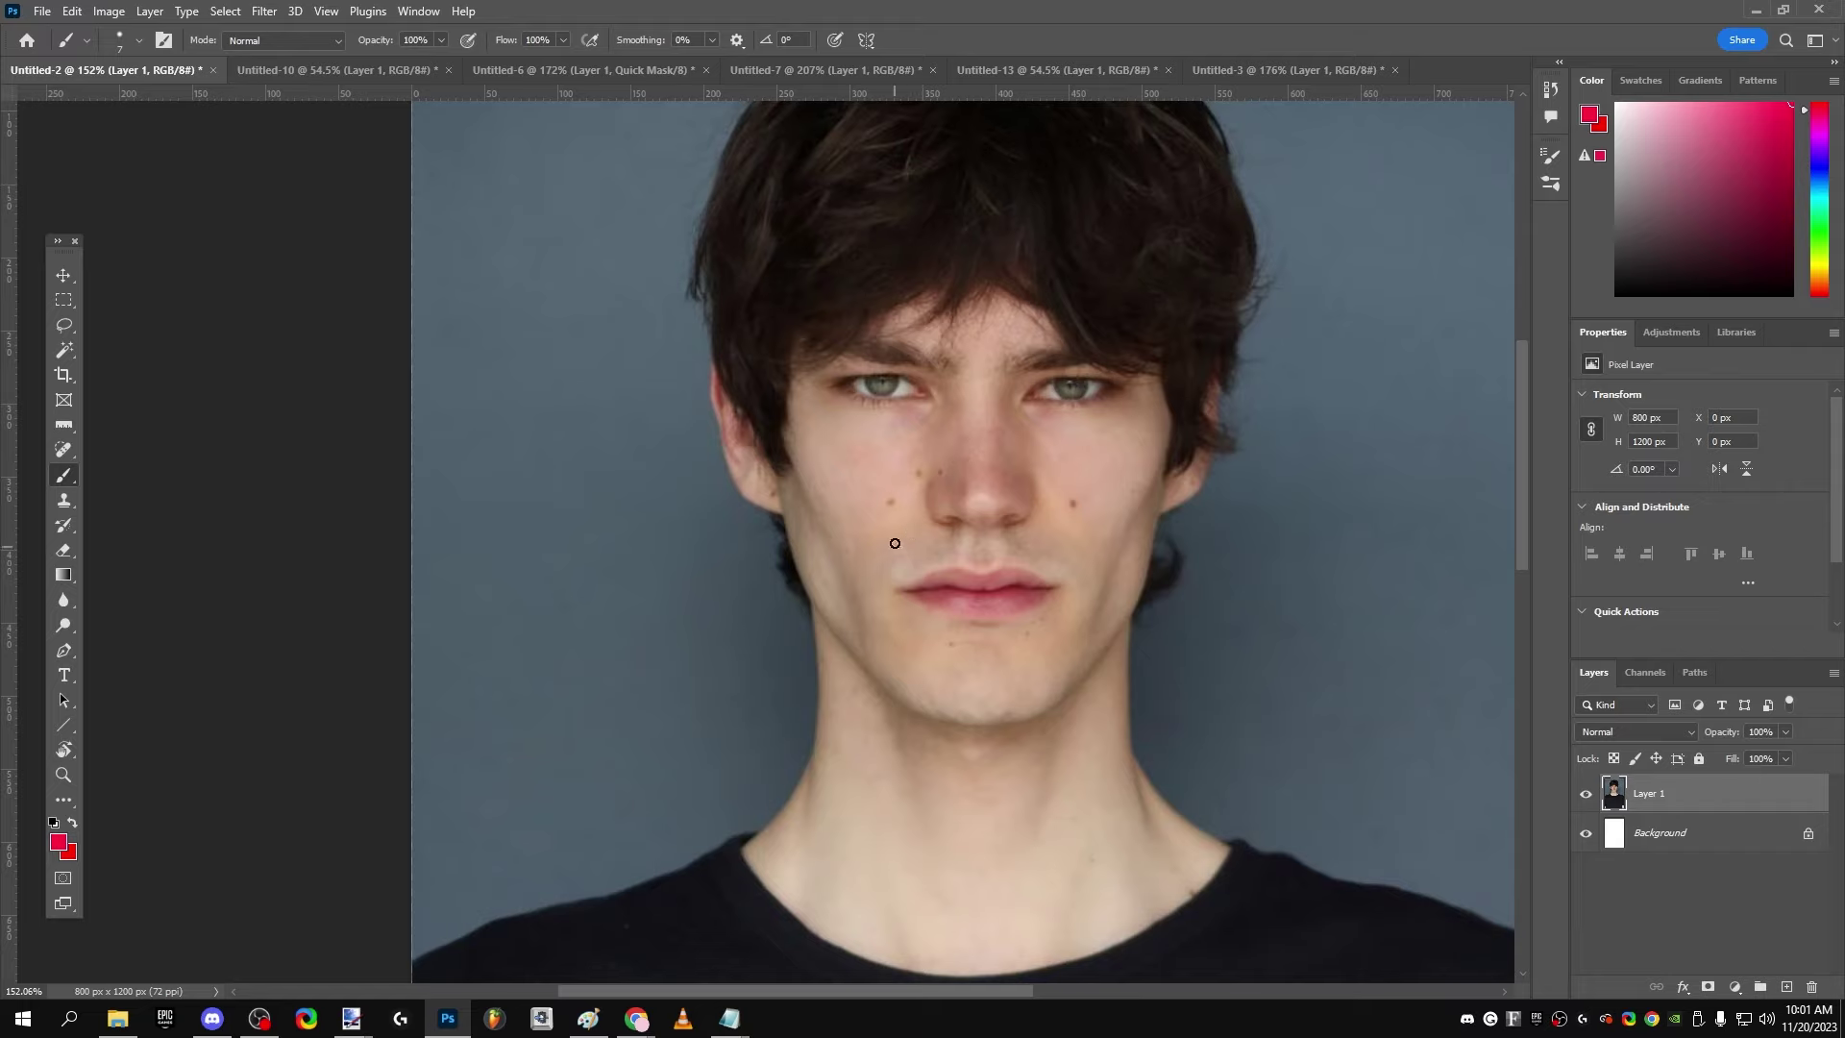
Step: Measure the front-facing portrait's jaw width and jaw angle with the Ruler tool, replacing the existing measurement below the chin
left_click(63, 425)
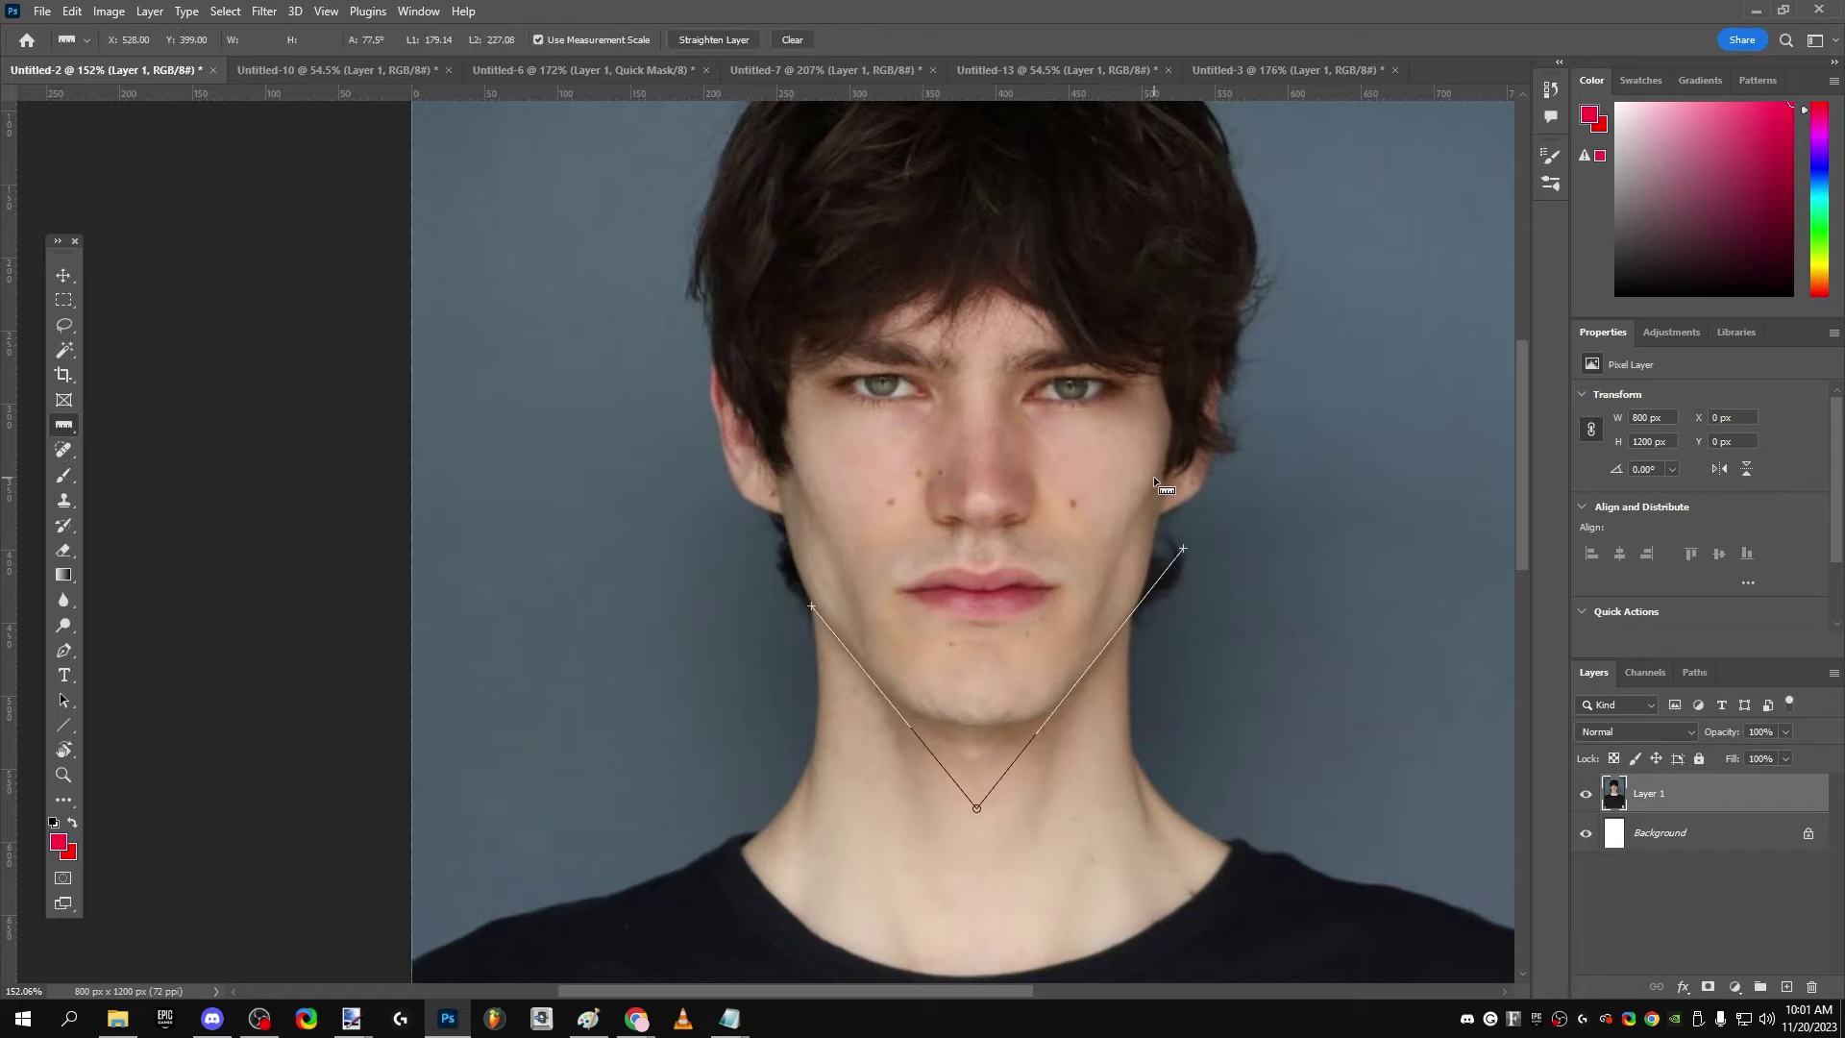
left_click_drag(1221, 495, 1260, 513)
scroll(1117, 432, "up", 1)
scroll(1040, 487, "down", 1)
scroll(1098, 501, "up", 1)
scroll(1023, 527, "down", 1)
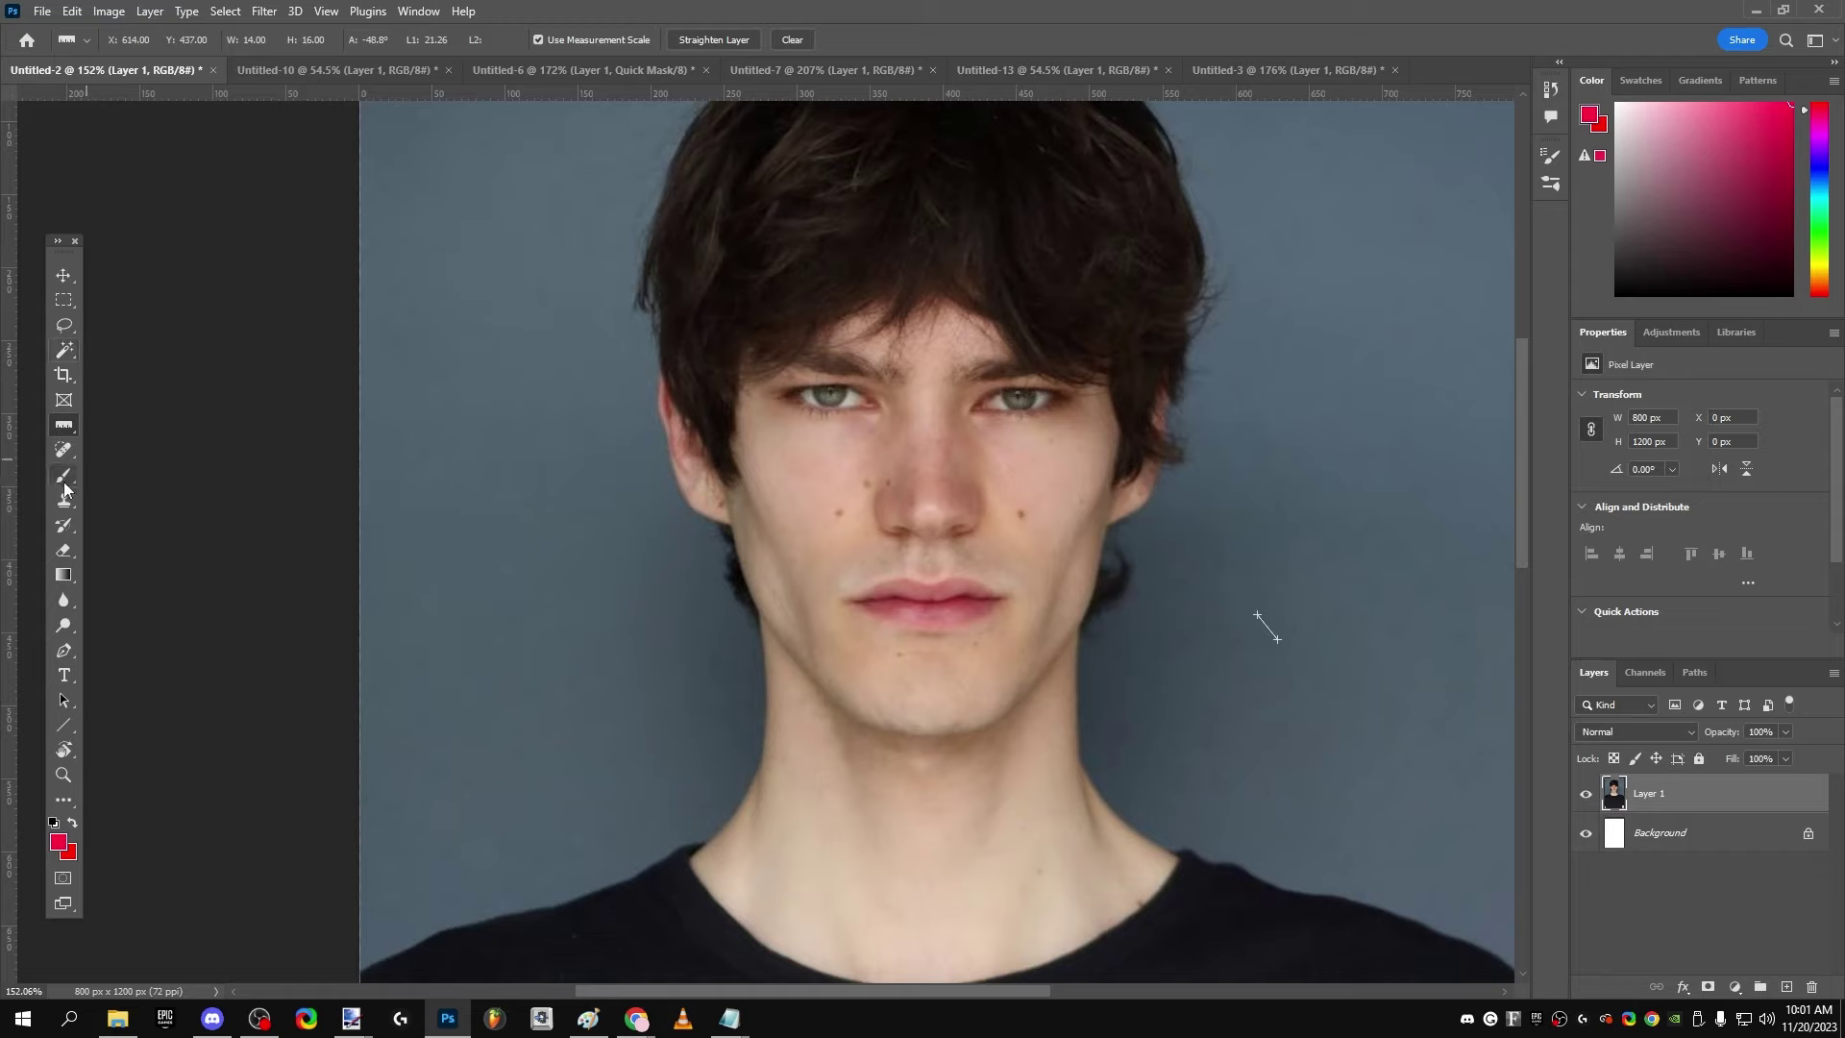
left_click_drag(744, 587, 1132, 553)
left_click_drag(778, 620, 834, 736)
left_click_drag(759, 615, 1158, 527)
left_click_drag(1076, 643, 1071, 639)
left_click_drag(1144, 527, 1148, 538)
Step: Paint two straight red brush lines from the jaw corners to a point below the chin, with a small arc marking the angle
left_click(67, 478)
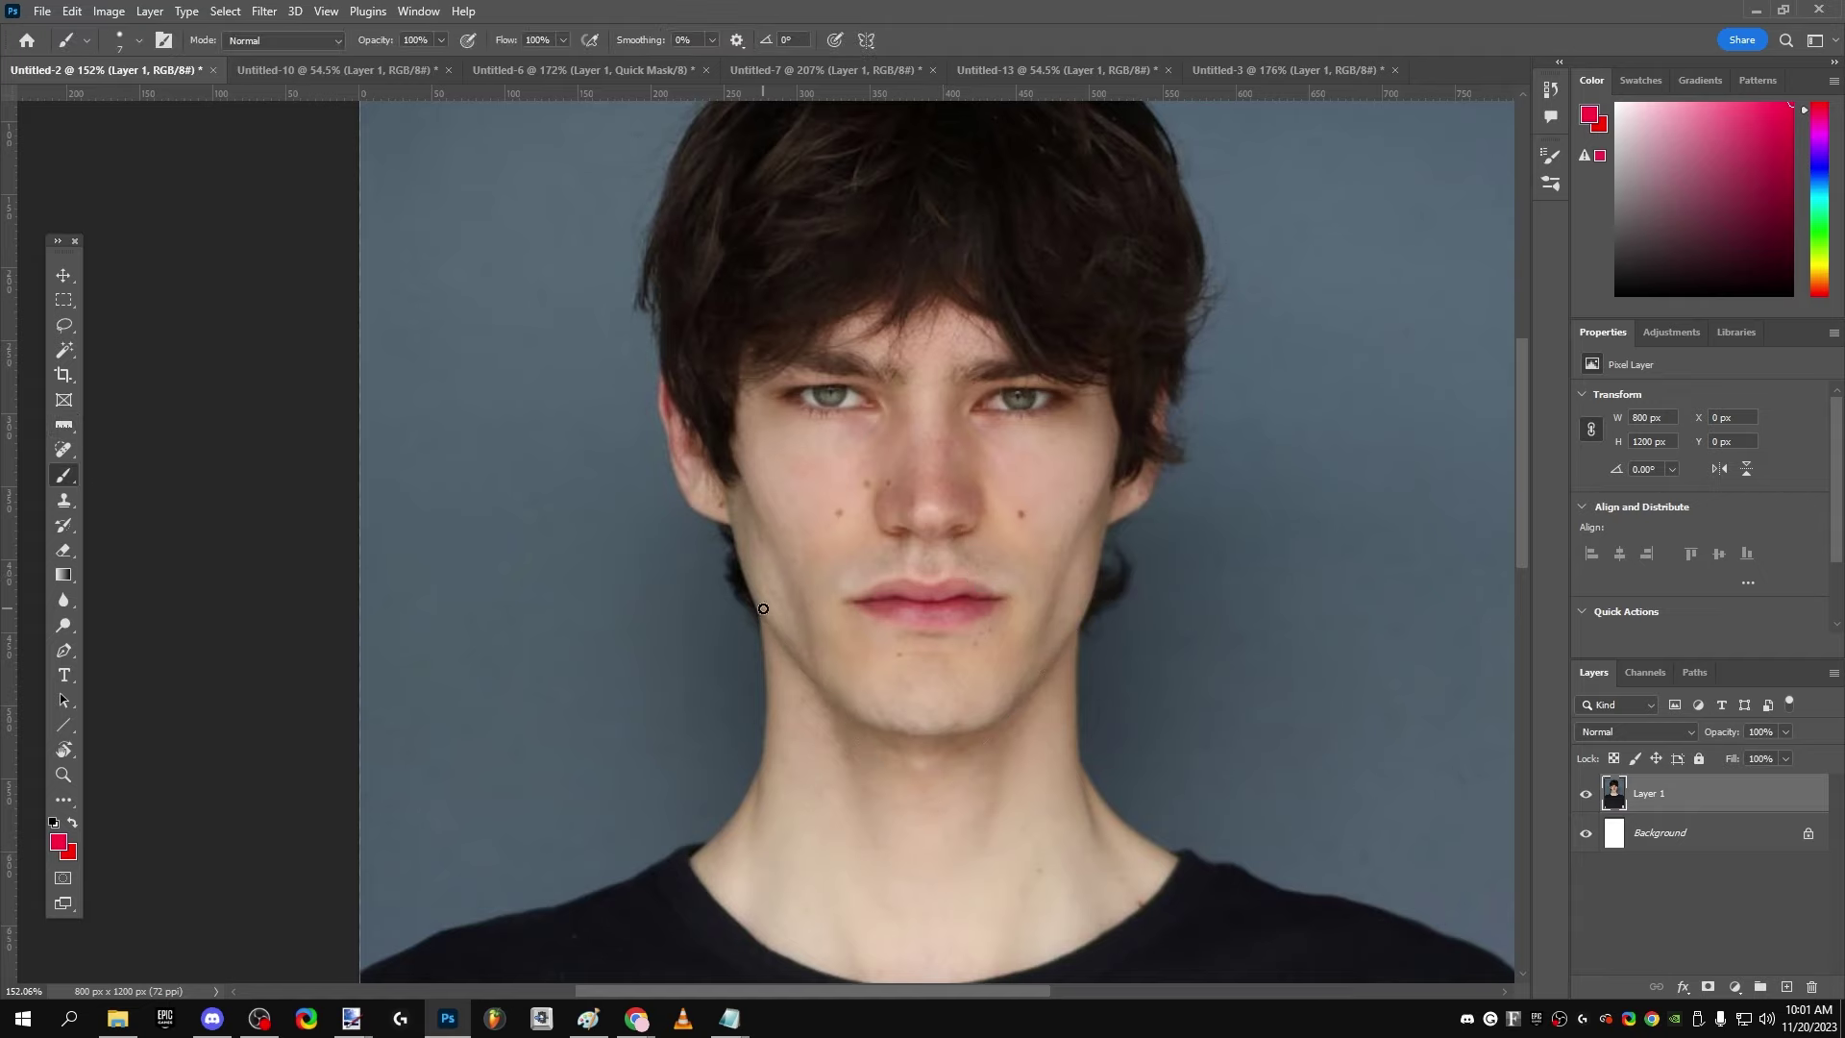
left_click(758, 611)
left_click(919, 827, "shift")
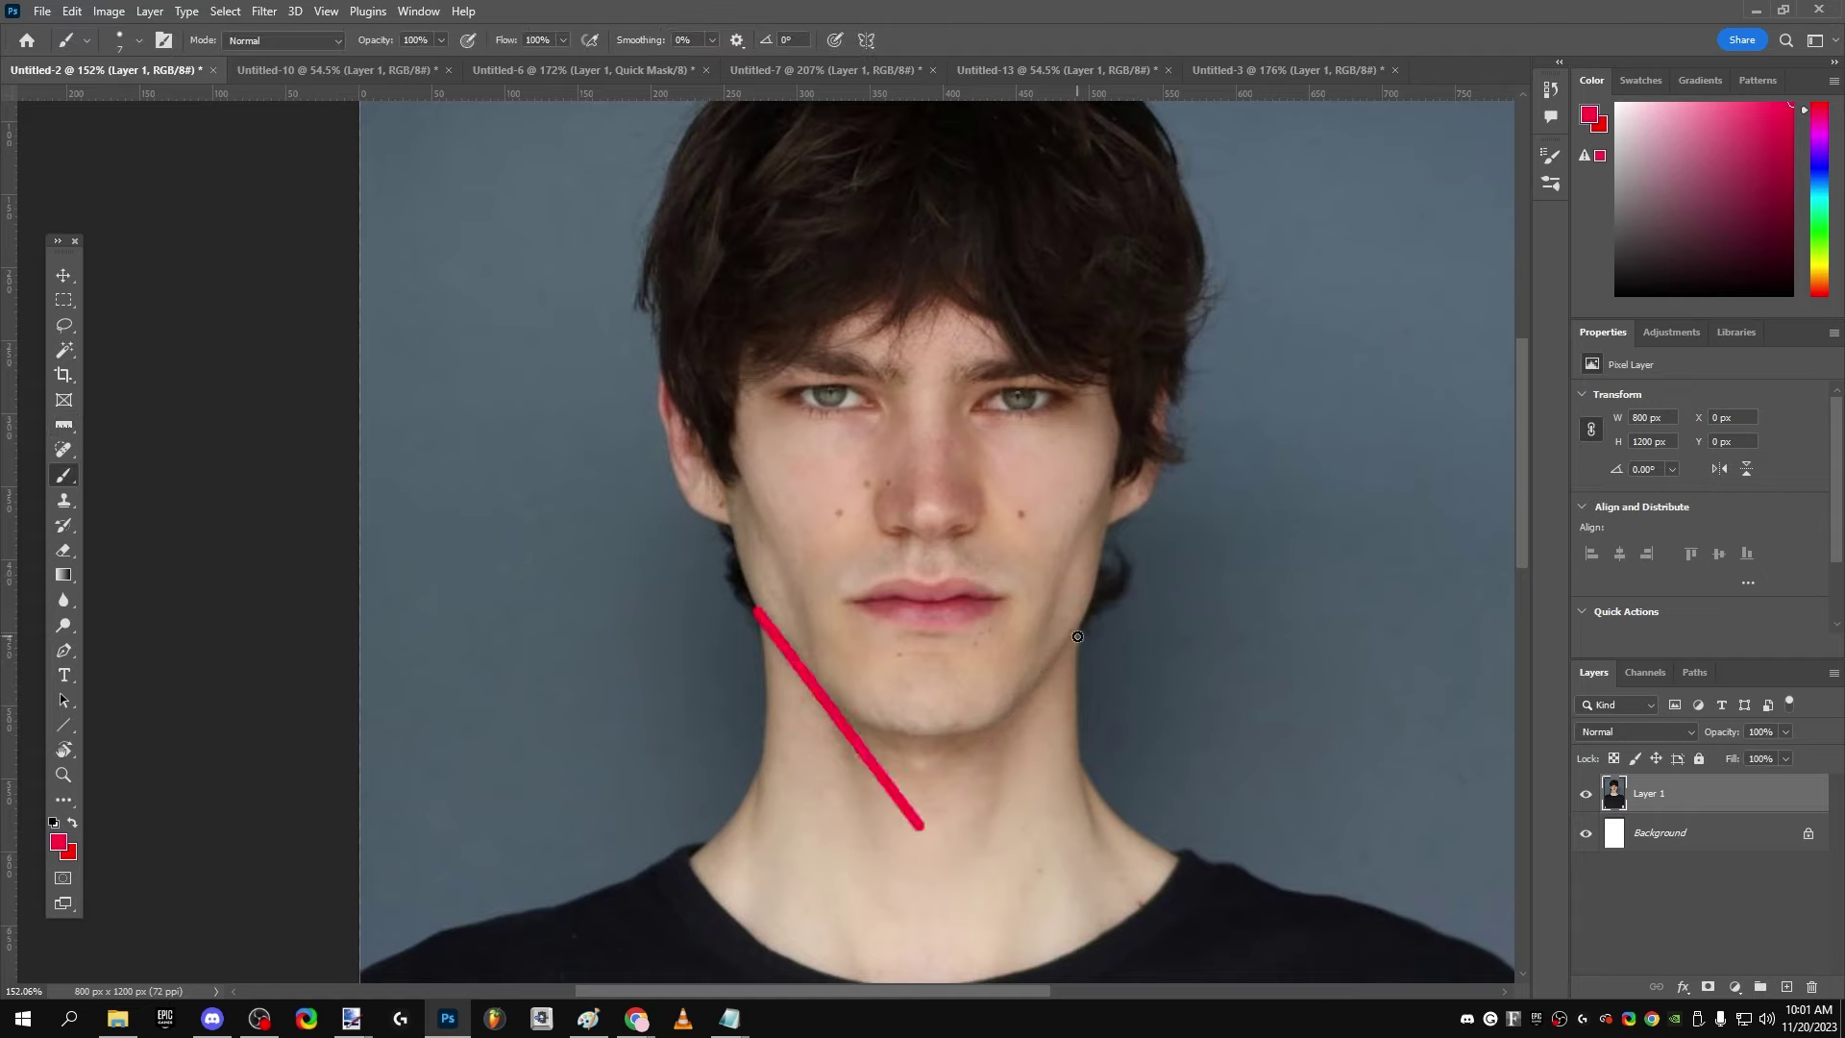
left_click(1087, 623)
left_click(924, 826, "shift")
left_click_drag(896, 797, 949, 790)
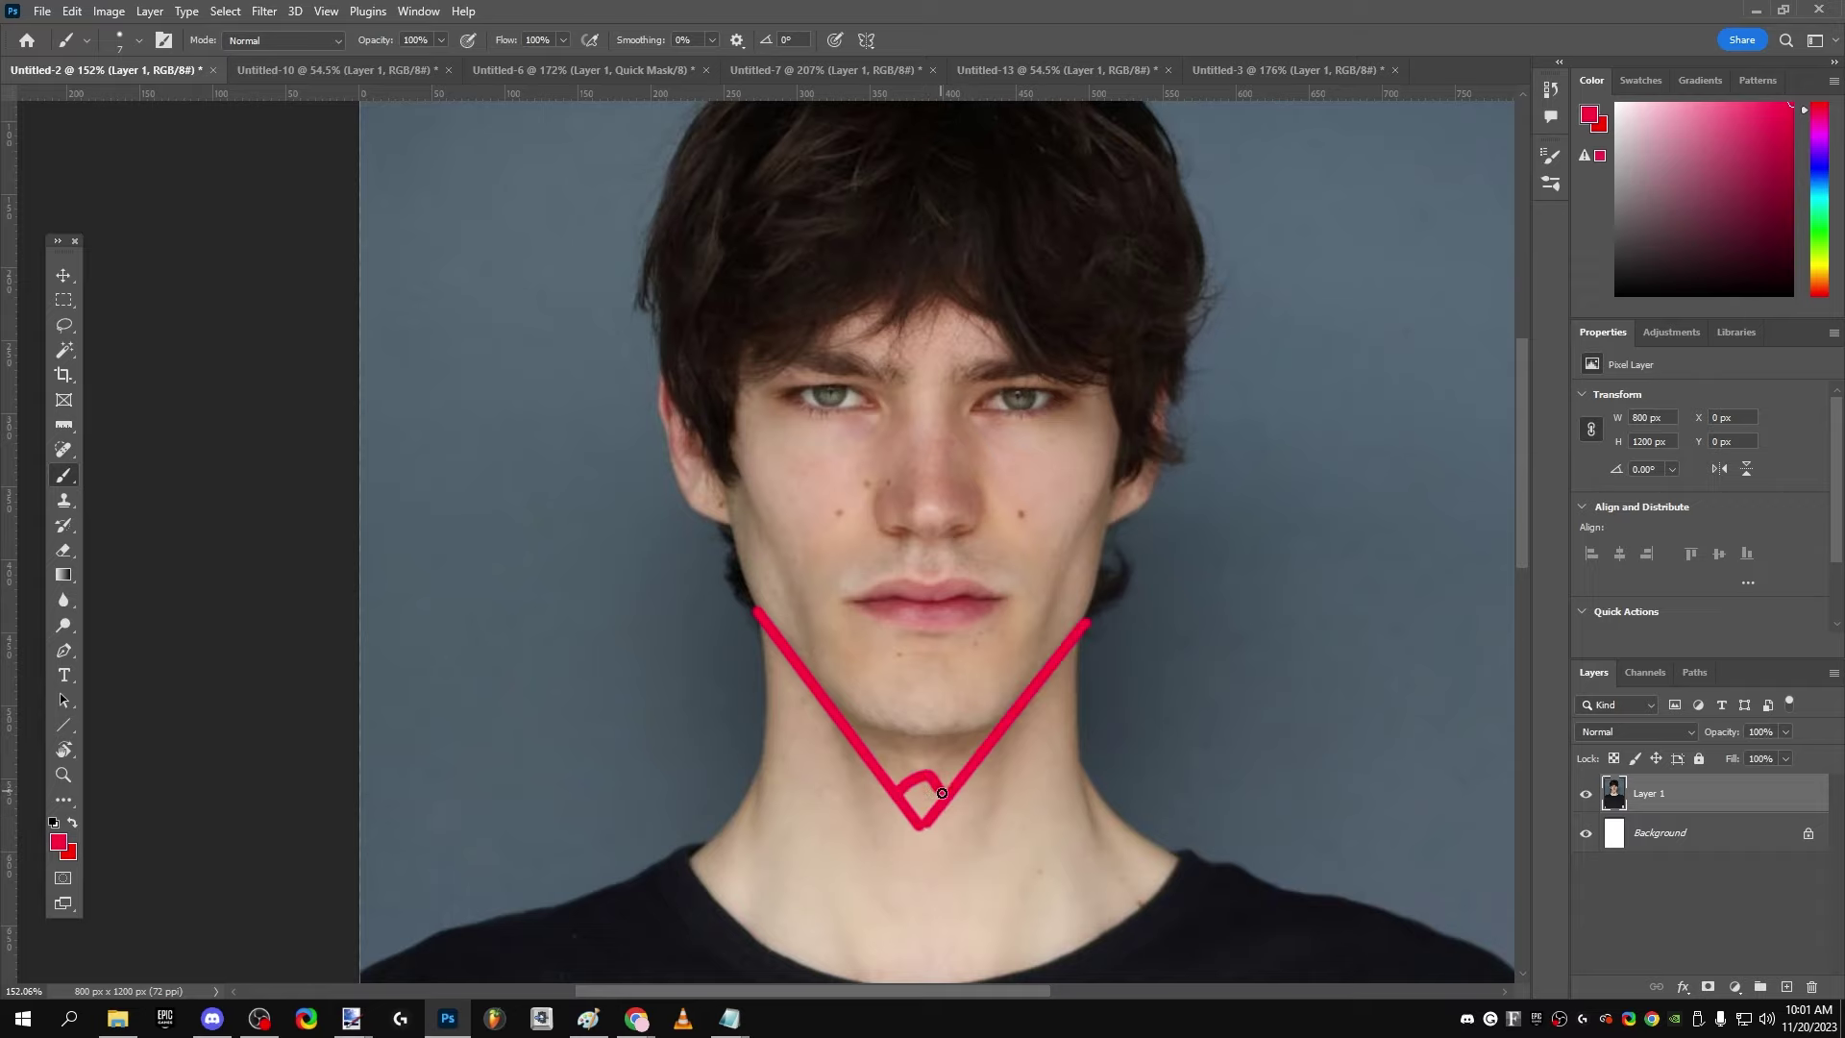
Step: Hand-write the label 80° in red over the chin above the angle arc
mouse_move(916, 704)
left_mouse_down()
mouse_move(921, 745)
mouse_move(918, 700)
left_mouse_up()
left_click_drag(964, 711, 973, 739)
key("ctrl+z")
key("ctrl+z")
scroll(951, 721, "up", 5)
mouse_move(894, 673)
left_mouse_down()
mouse_move(910, 759)
mouse_move(928, 663)
mouse_move(1020, 673)
left_mouse_up()
scroll(1020, 673, "down", 3)
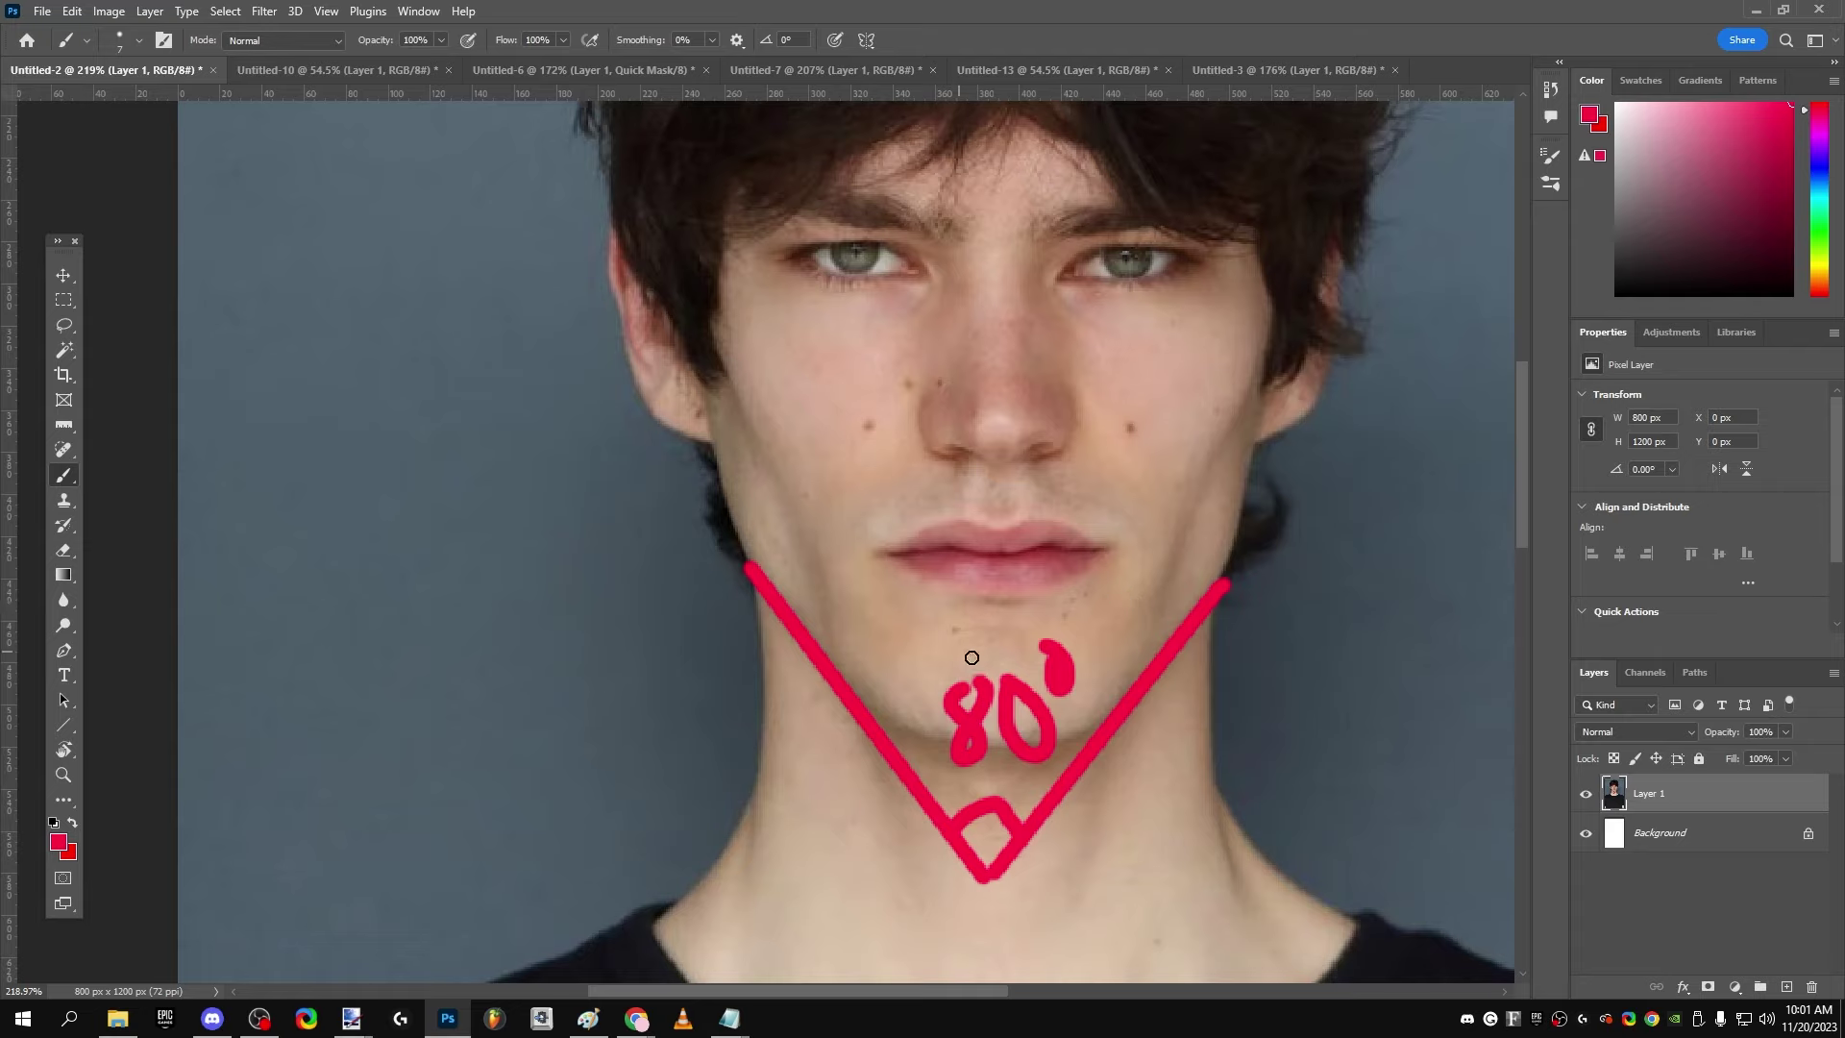
left_click_drag(1060, 675, 1046, 653)
Step: Undo the 80° label, the angle arc and the two red jaw lines
key("ctrl+z")
key("ctrl+z")
key("ctrl+z")
key("ctrl+z")
key("ctrl+z")
key("ctrl+z")
key("ctrl+z")
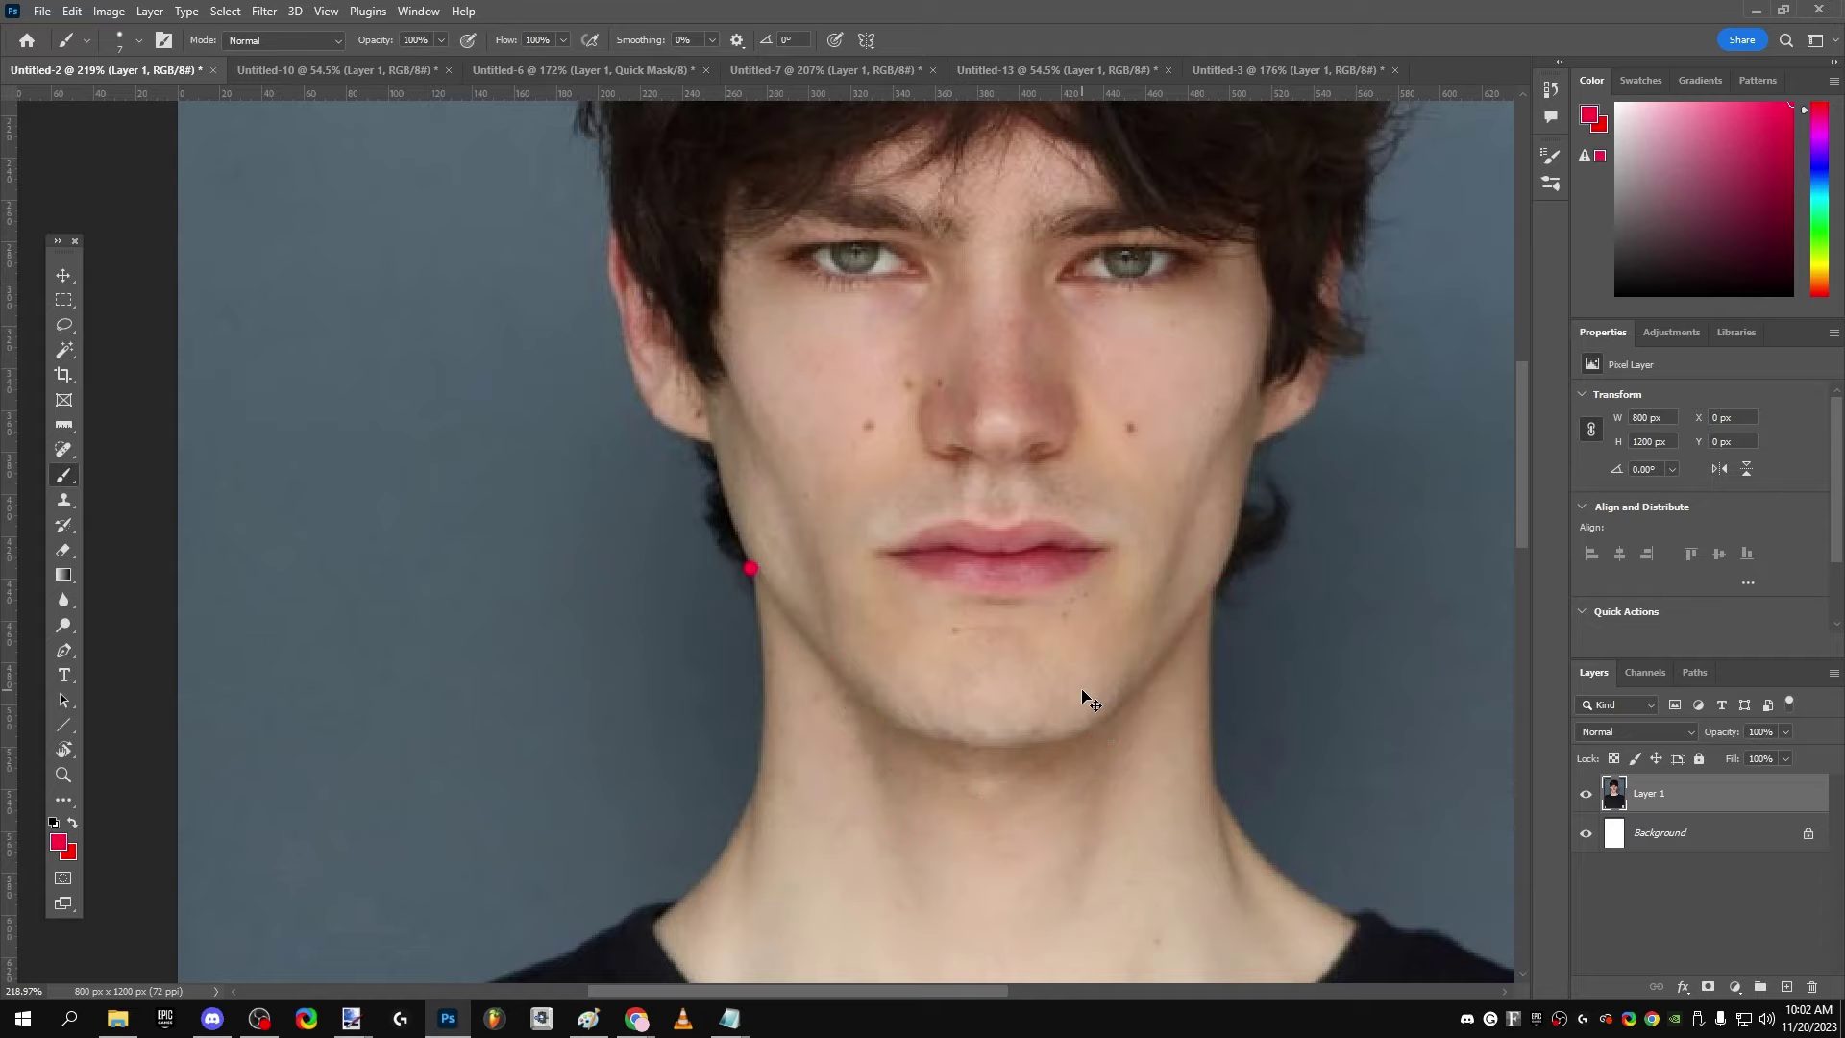
scroll(1080, 803, "down", 3)
scroll(1072, 726, "up", 5)
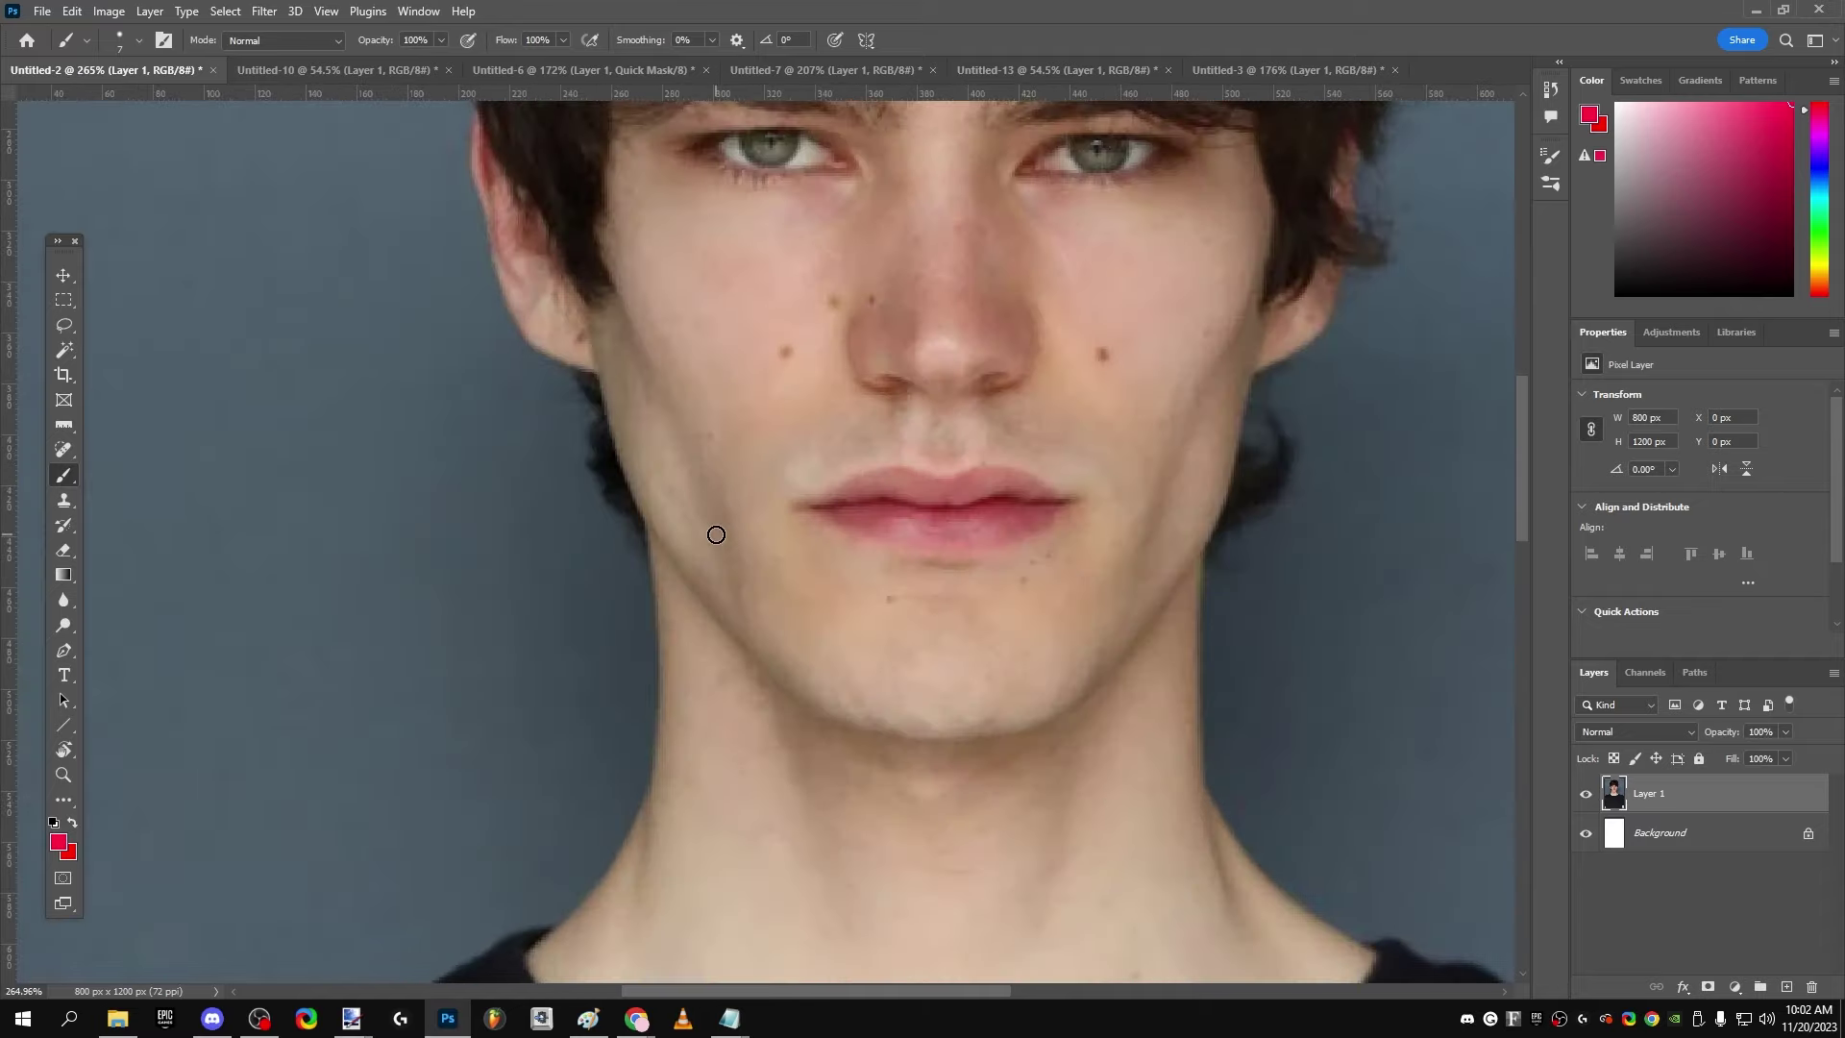
scroll(717, 589, "down", 2)
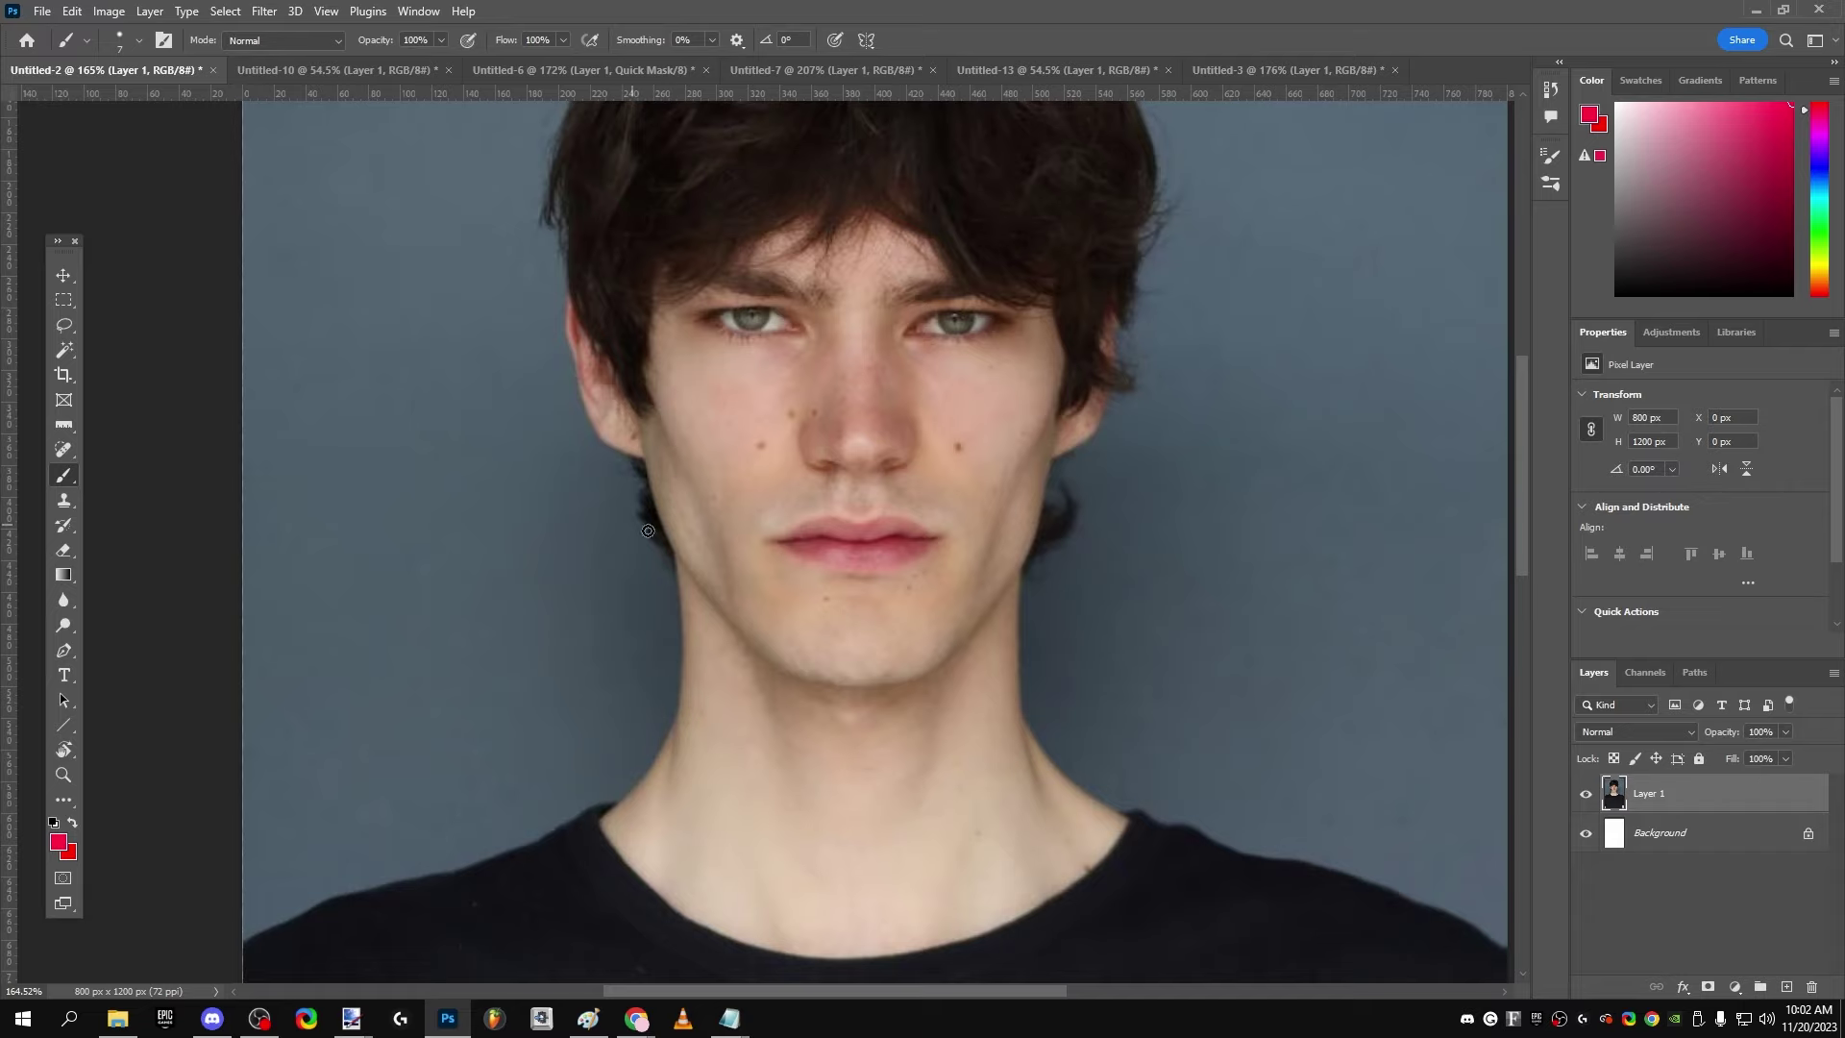
Step: Compare the other open portraits and bring up the beret side profile in Untitled-6 with the Ruler tool active
left_click(411, 72)
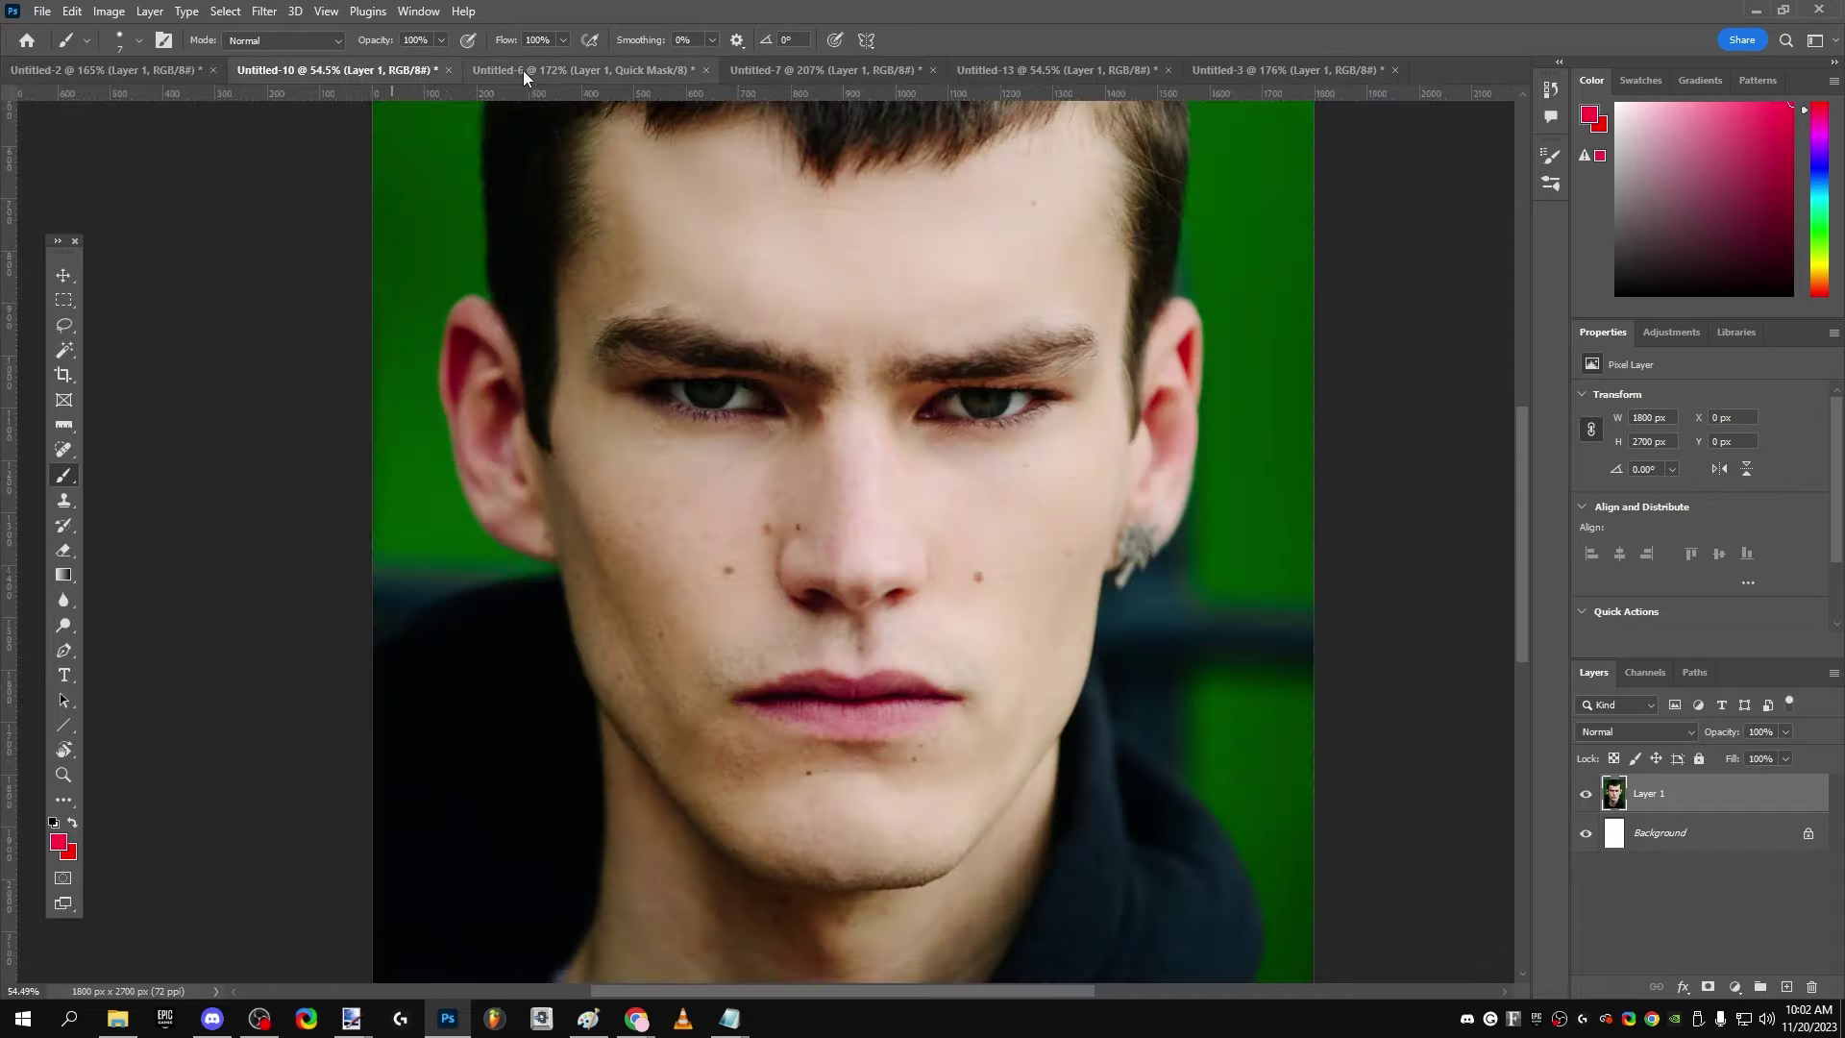
left_click(527, 69)
left_click(810, 75)
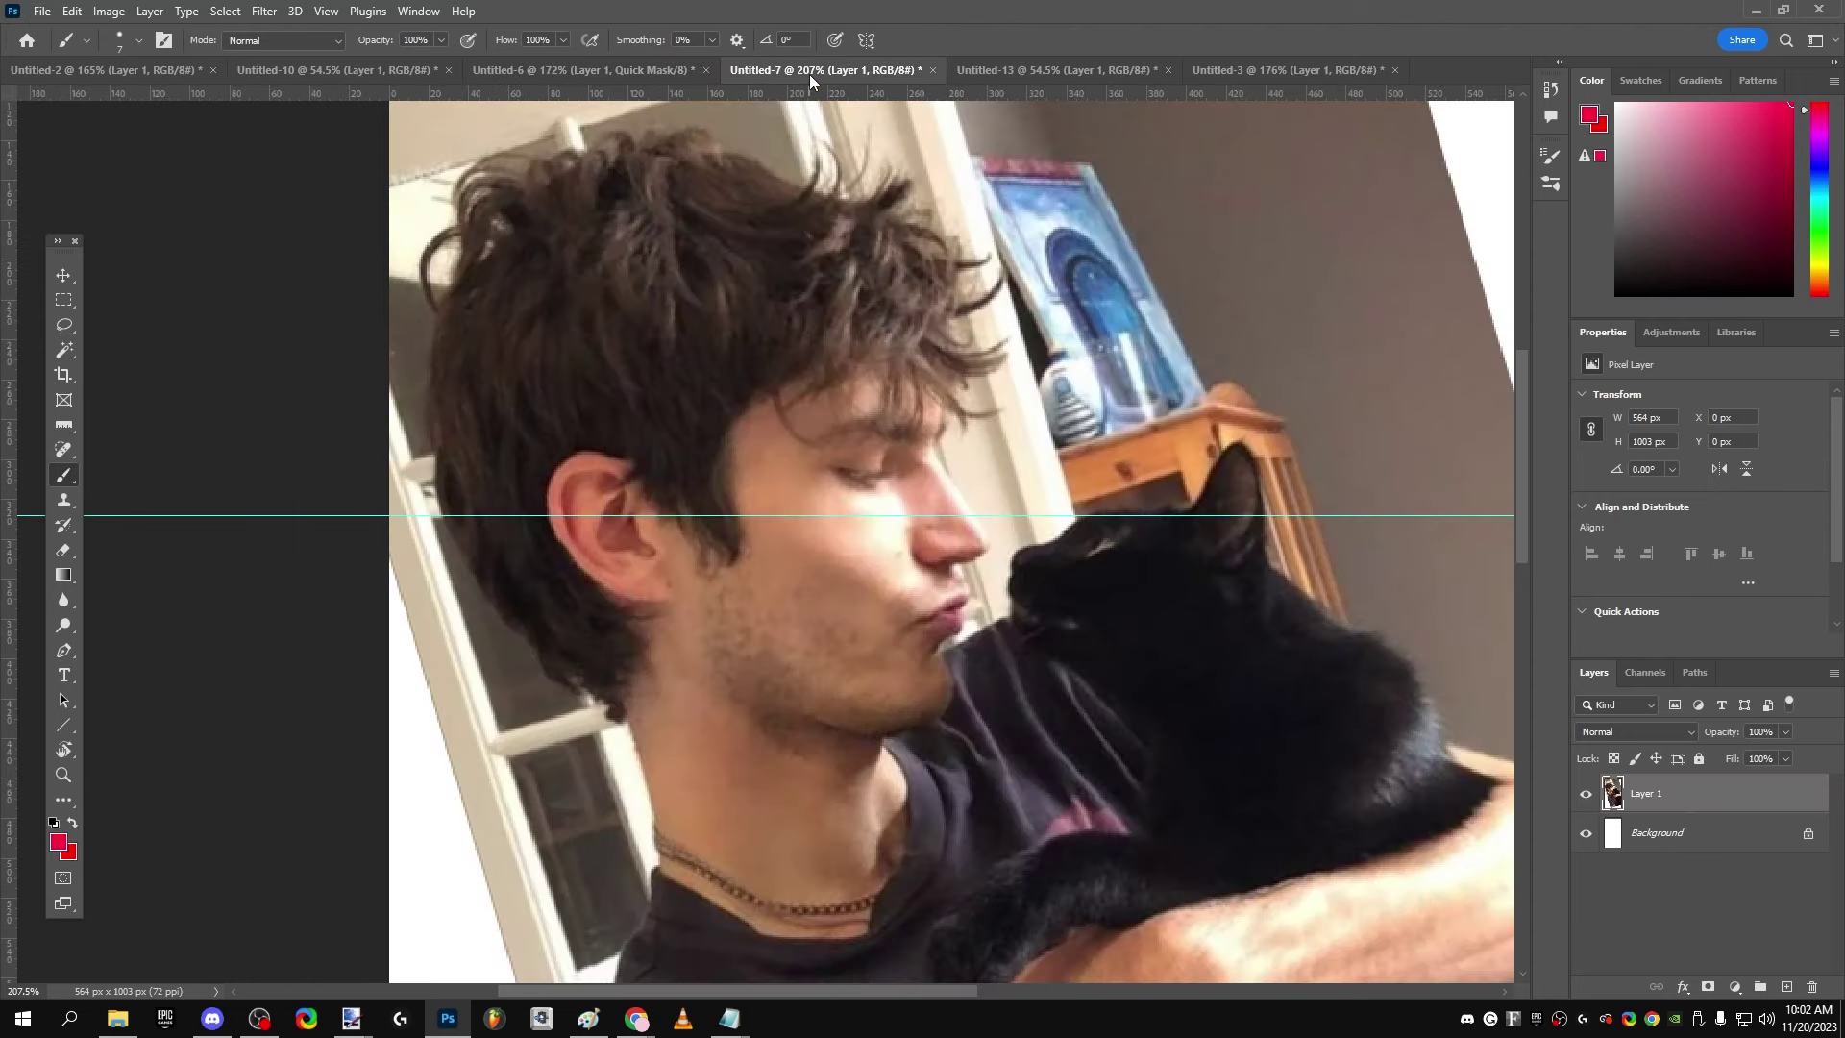
left_click(629, 69)
scroll(611, 357, "up", 3)
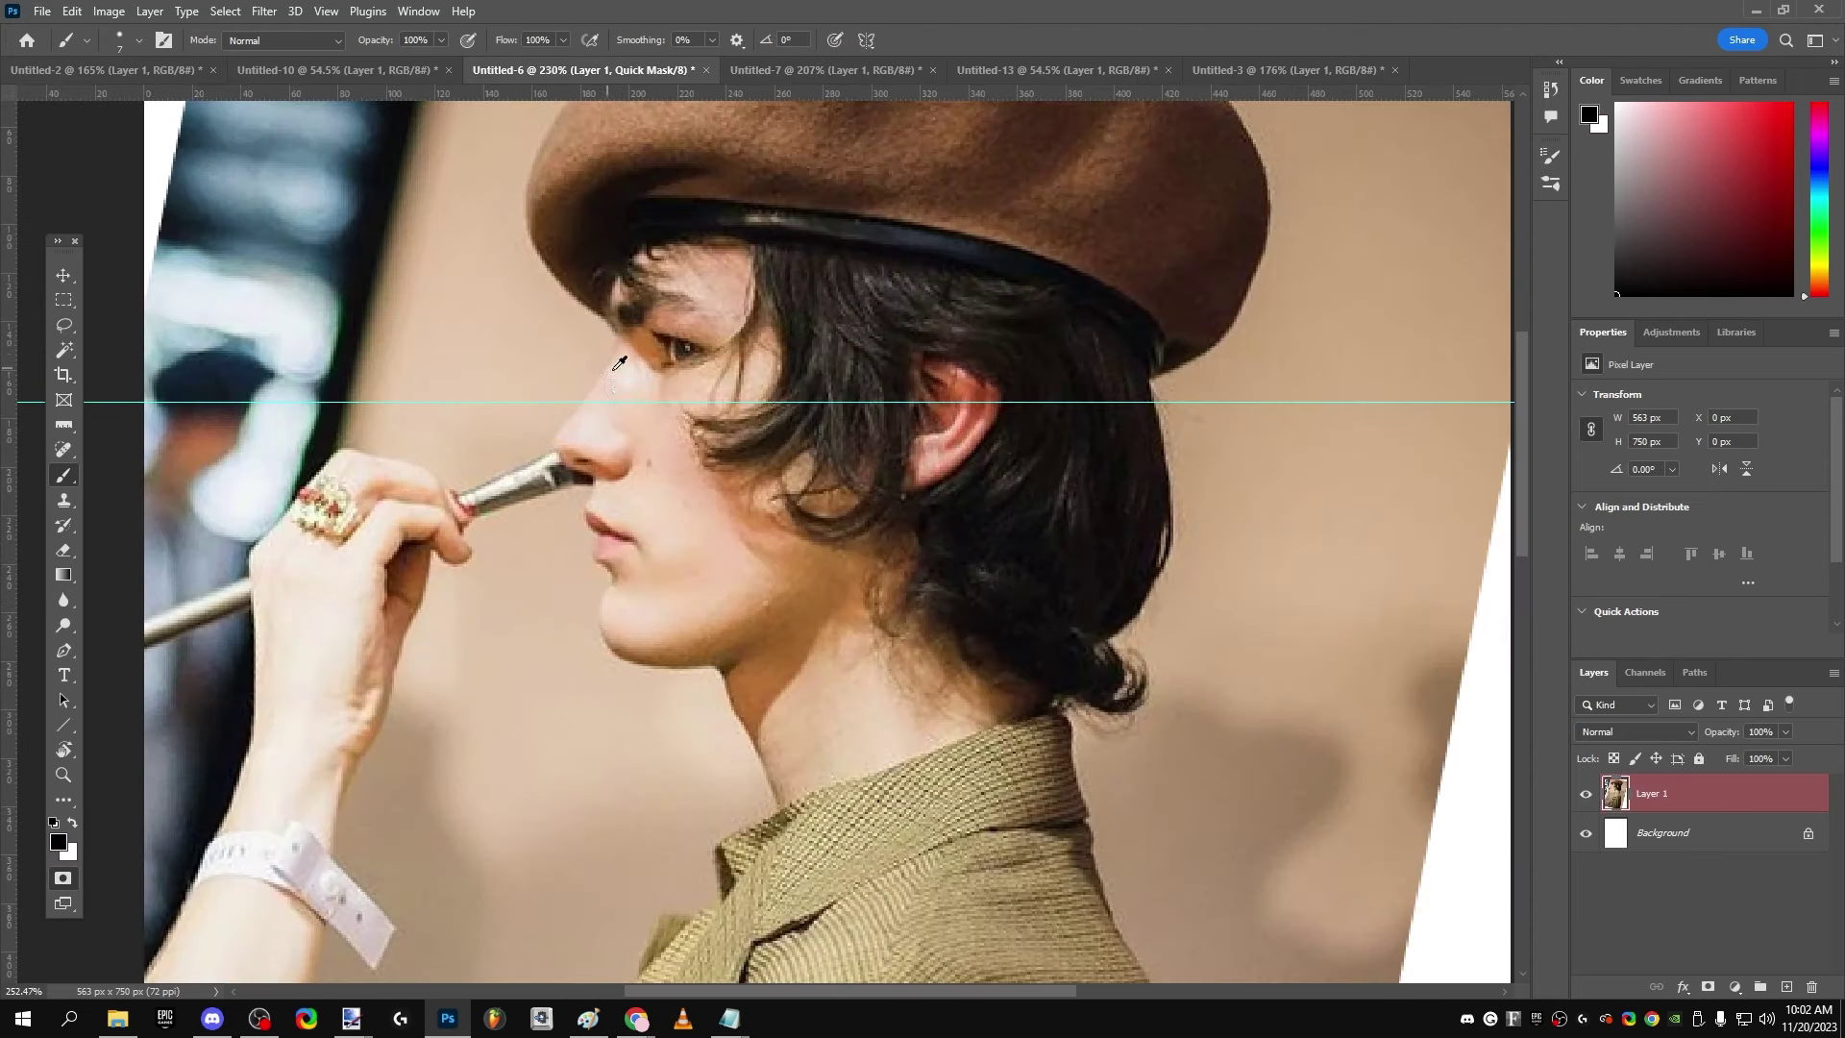
left_click(63, 425)
left_click_drag(996, 185, 1008, 190)
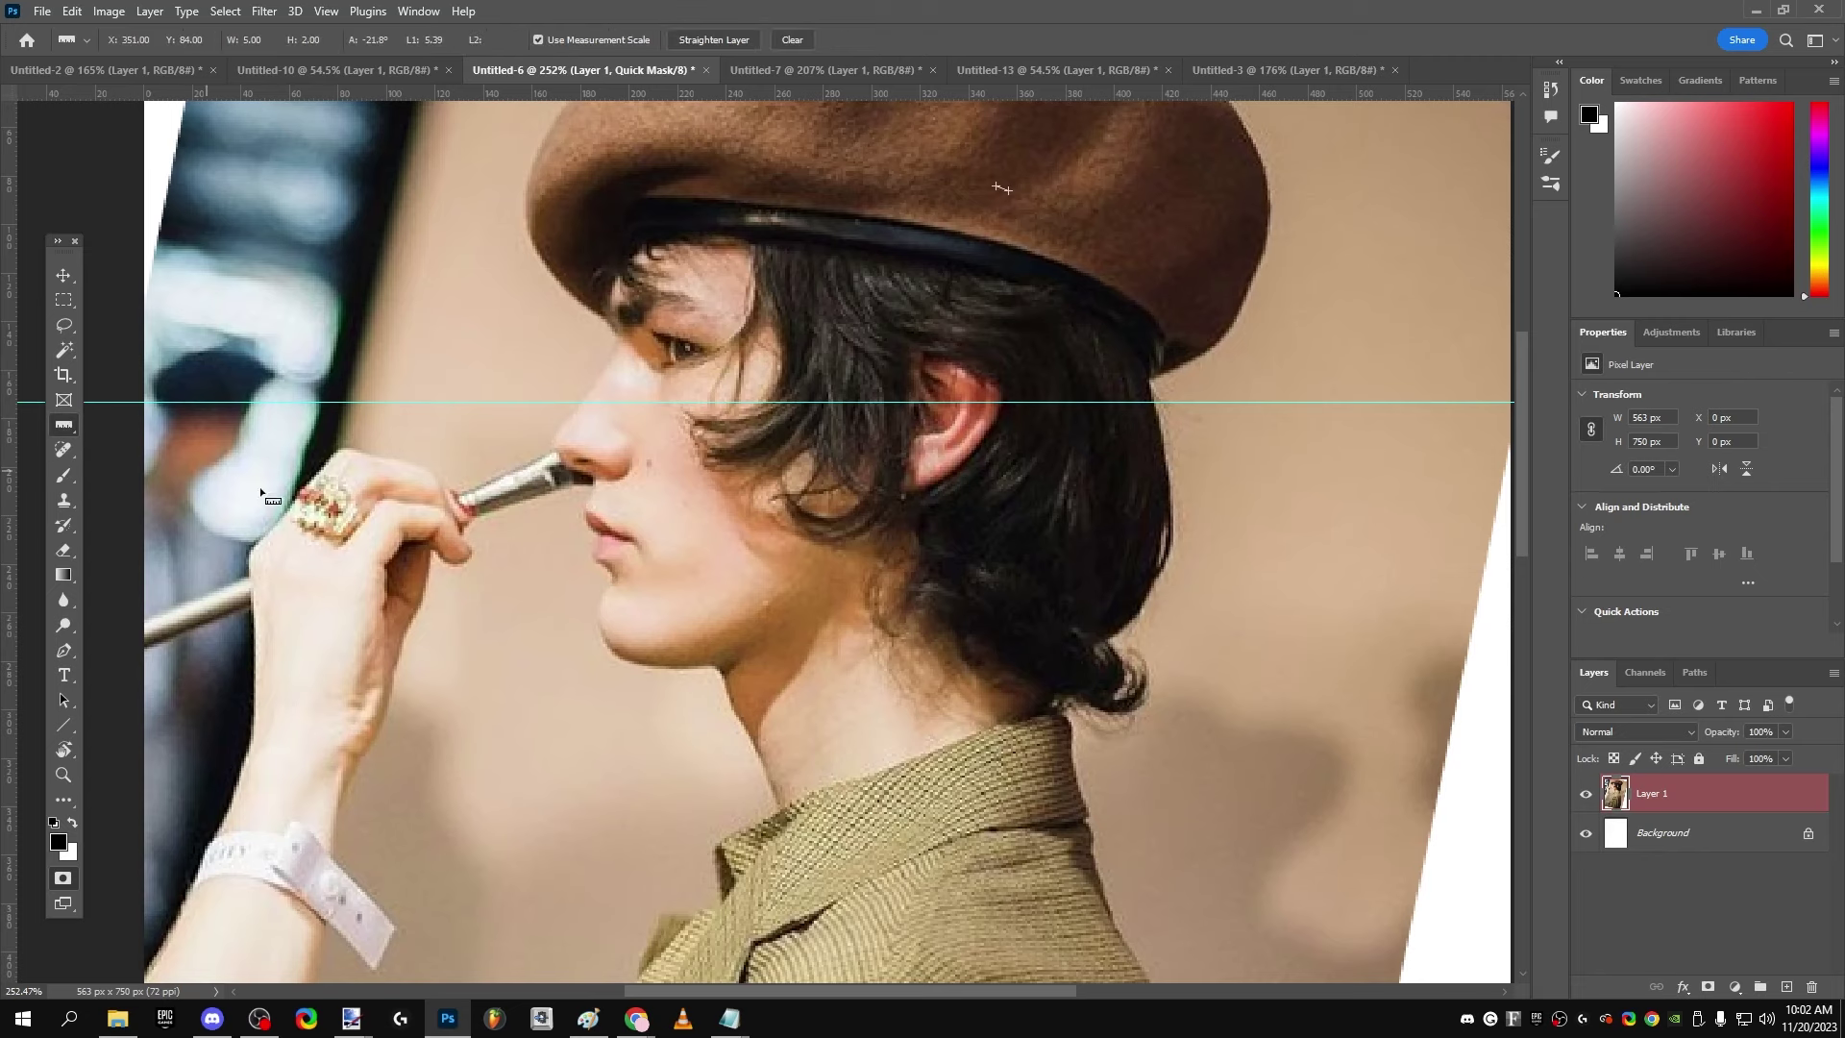
Step: Measure the slope of the lower jawline on the side profile with the black cat in Untitled-7
left_click(822, 70)
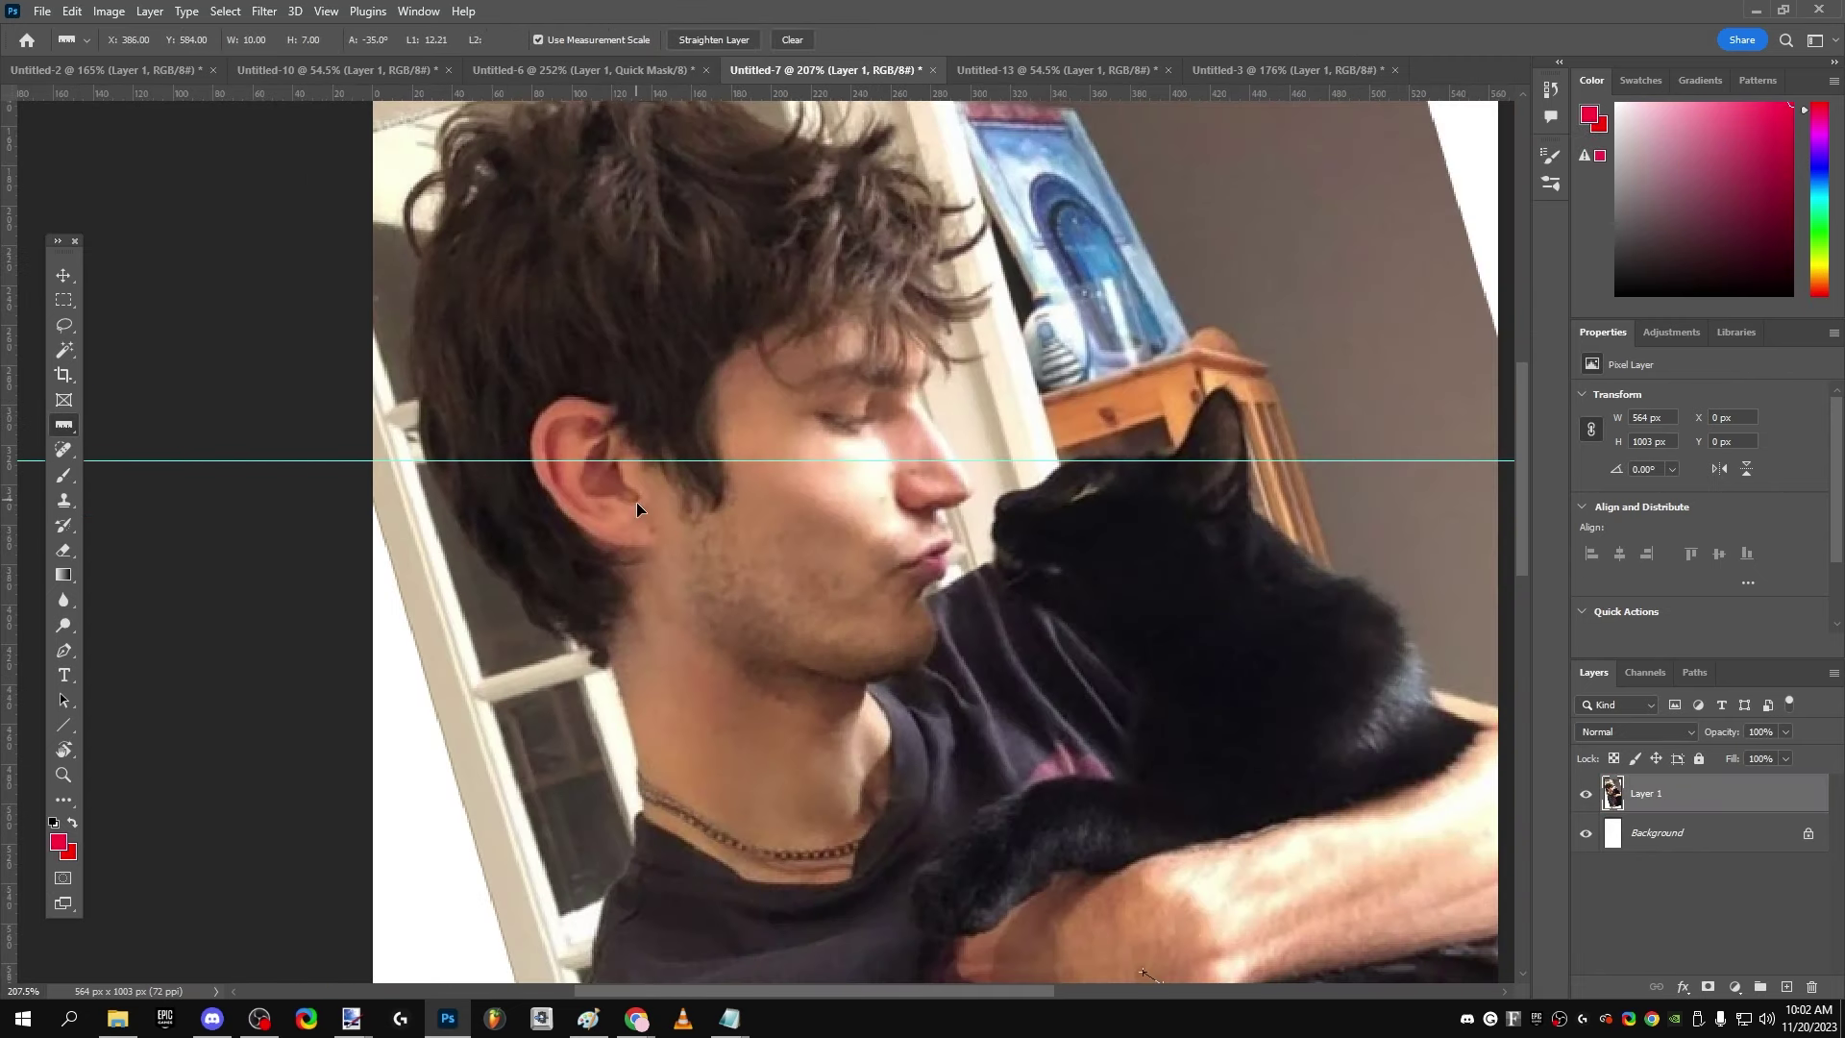
left_click_drag(636, 499, 978, 718)
left_click_drag(1126, 587, 1250, 631)
left_click_drag(701, 631, 962, 727)
Step: Measure along the lower jaw edge of the front-facing portrait in Untitled-2
left_click(106, 70)
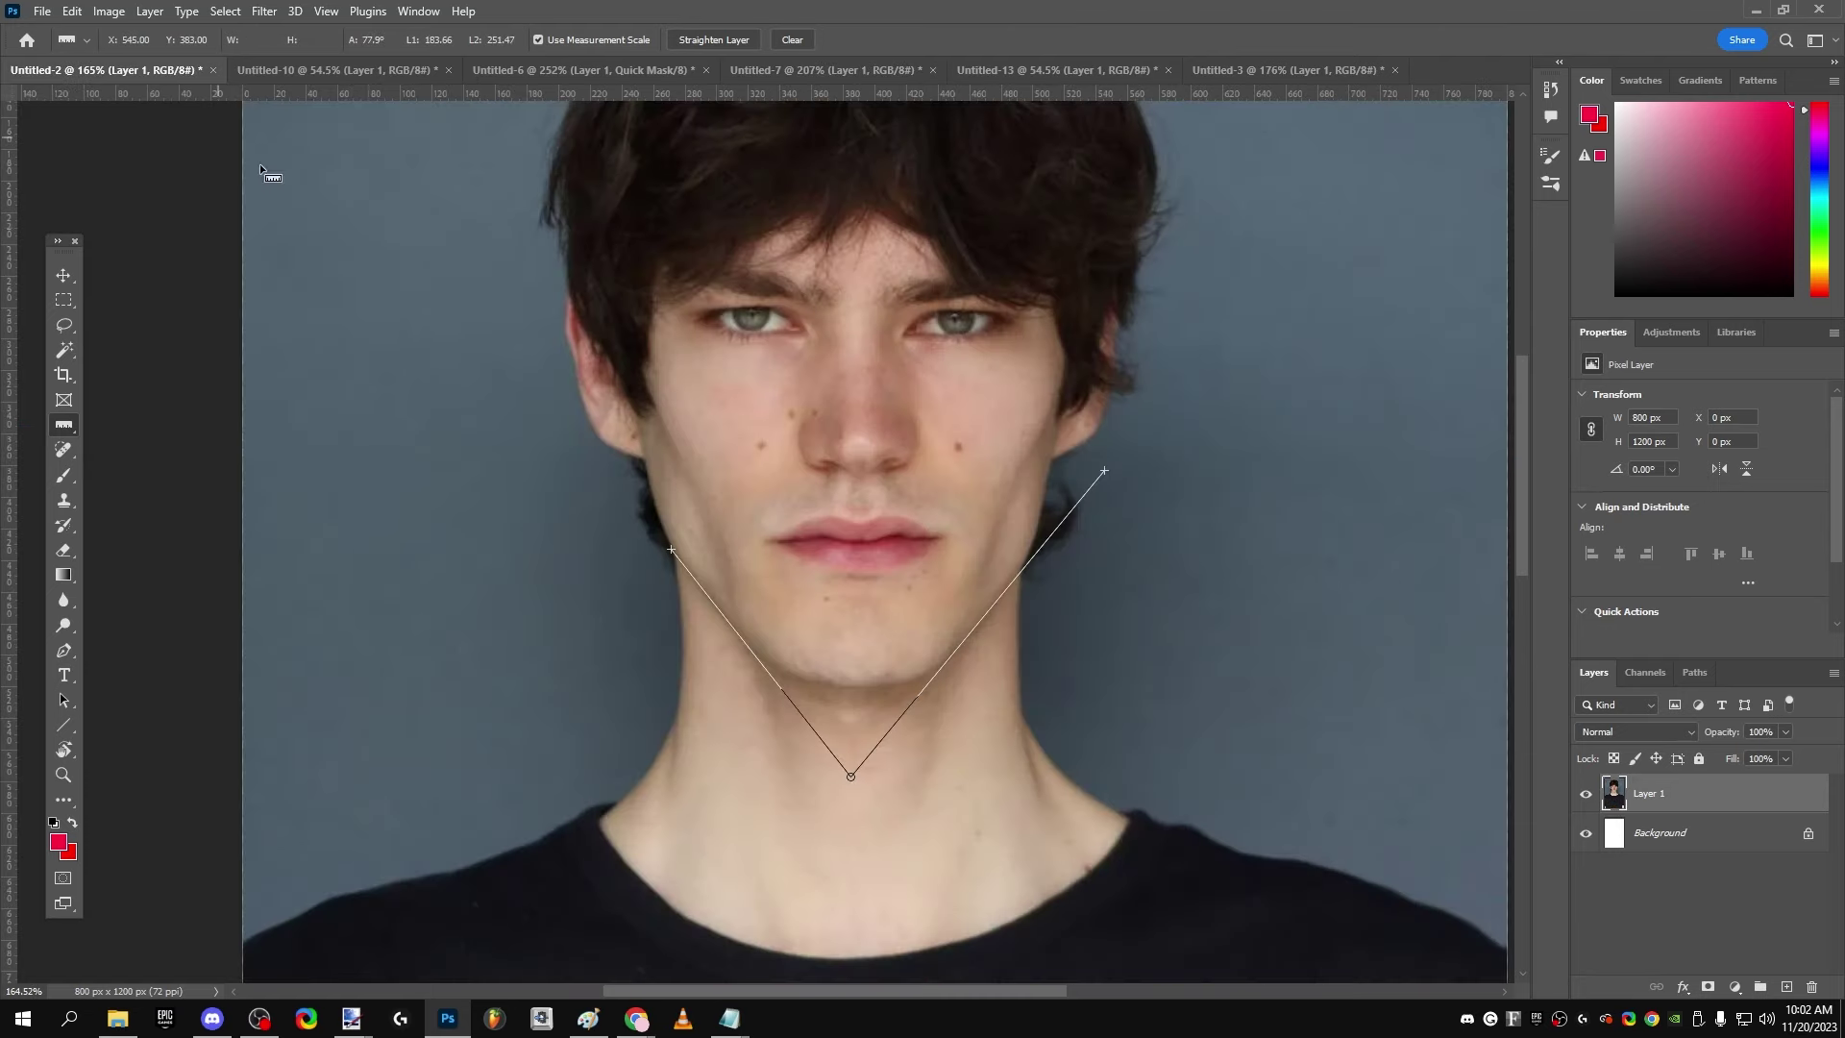
left_click_drag(755, 576, 880, 686)
left_click_drag(681, 548, 779, 691)
Step: Return to the Untitled-7 side profile and remeasure the lower jawline from the jaw corner past the chin
left_click(687, 70)
left_click(817, 70)
scroll(909, 649, "down", 3)
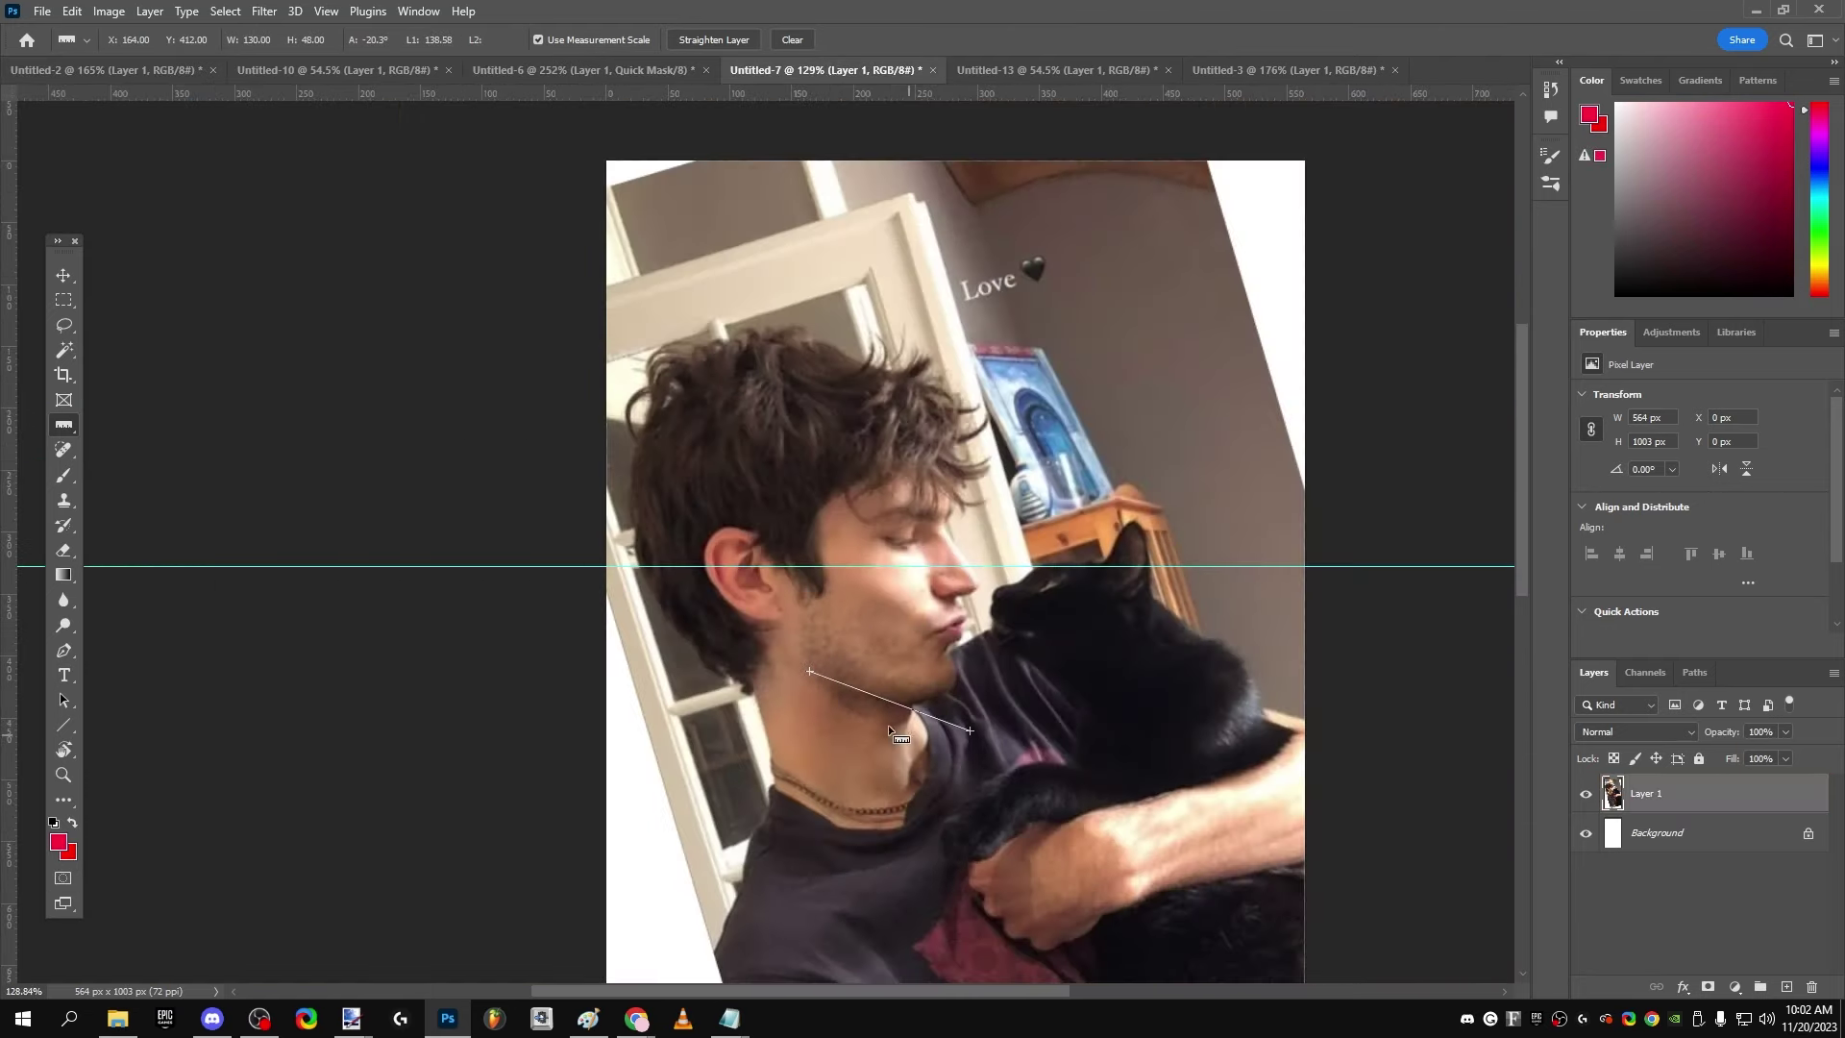
scroll(888, 724, "up", 4)
left_click_drag(1082, 747, 1112, 767)
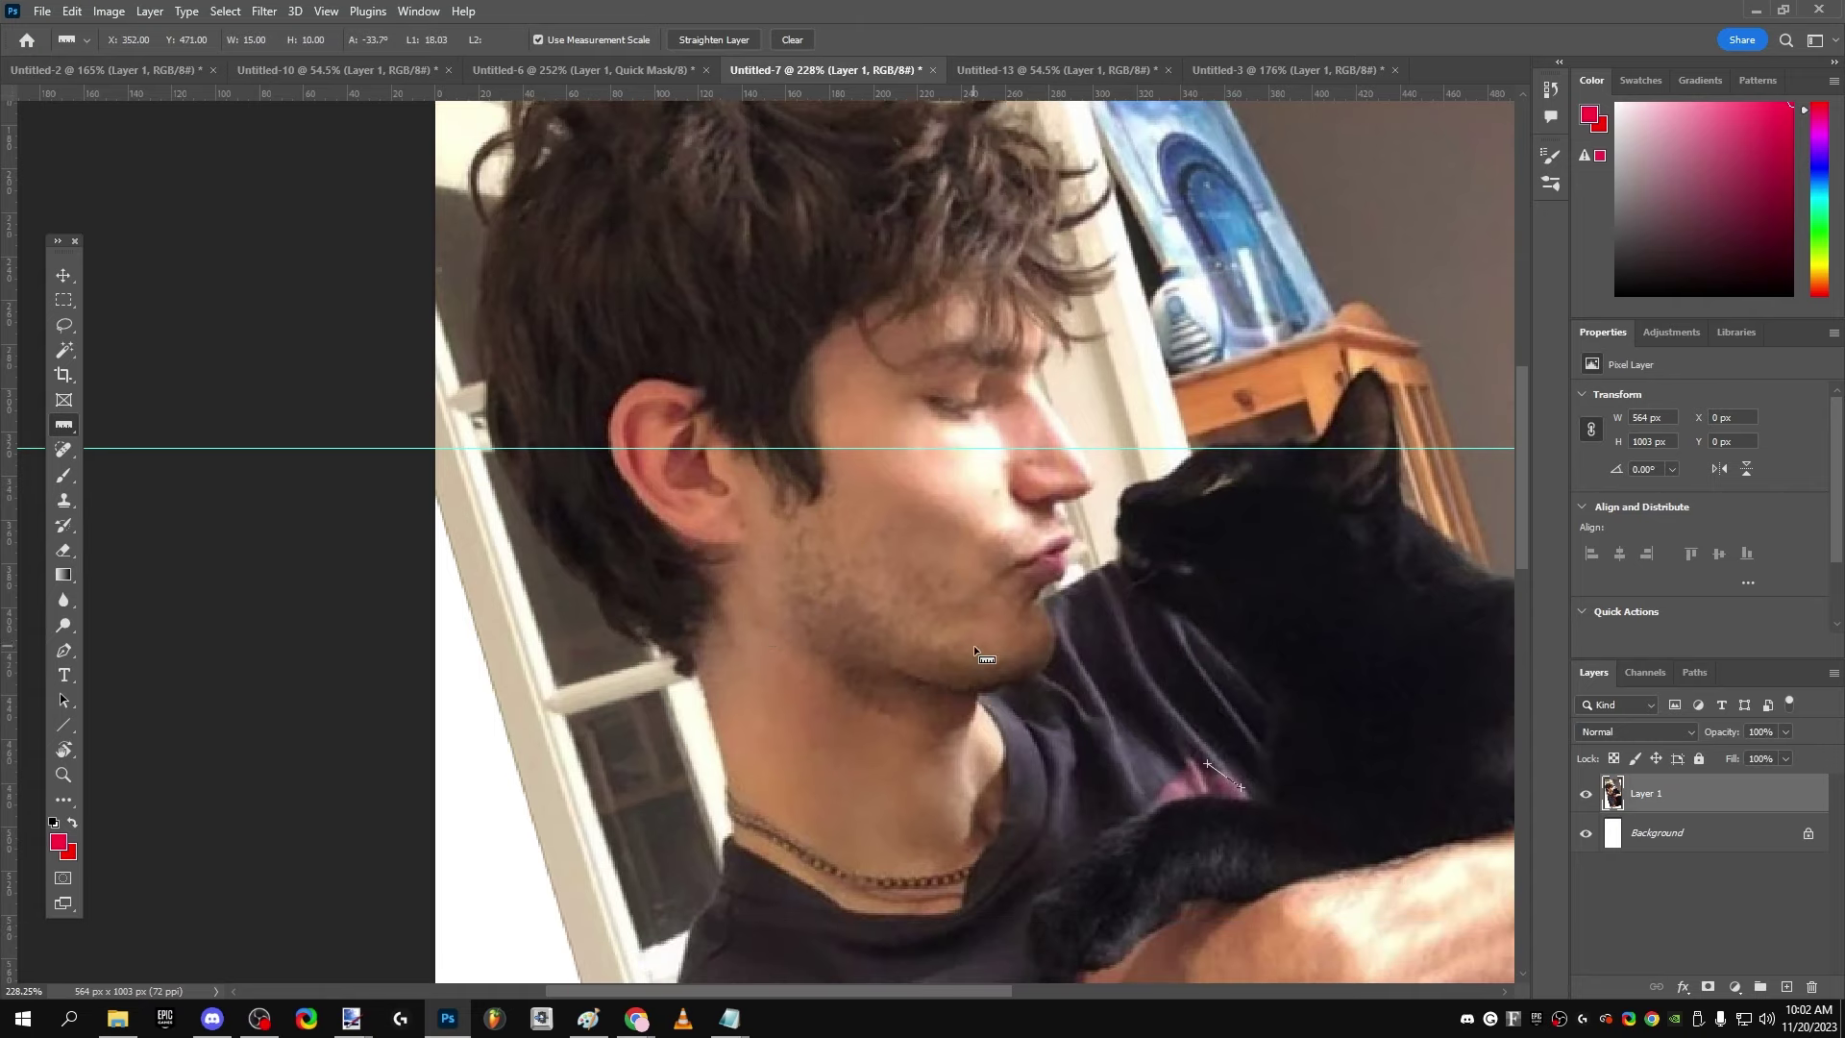
left_click_drag(778, 634, 1096, 786)
left_click_drag(1220, 859, 1245, 874)
Step: Measure the angle between a horizontal line from the jaw corner and the profile's lower jawline, adjusting the second arm
left_click_drag(758, 623, 1239, 625)
left_click_drag(759, 625, 1133, 747)
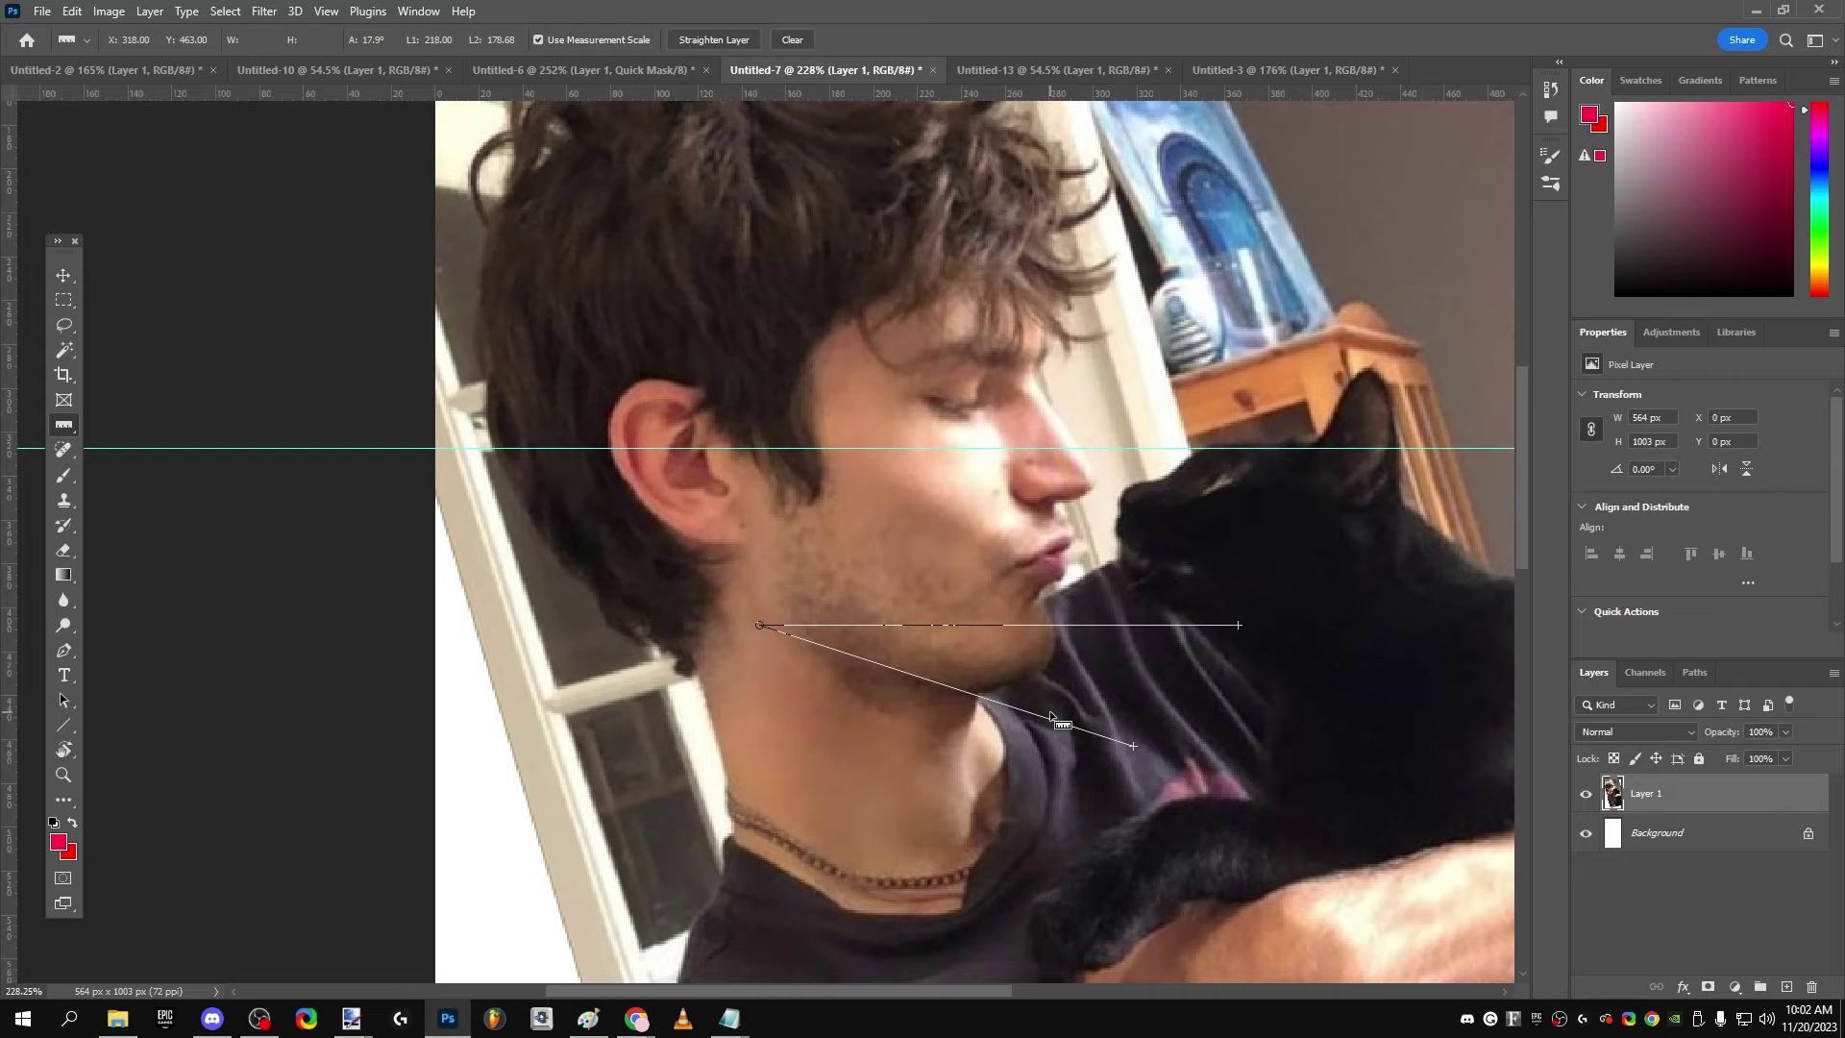
left_click_drag(1134, 747, 1153, 708)
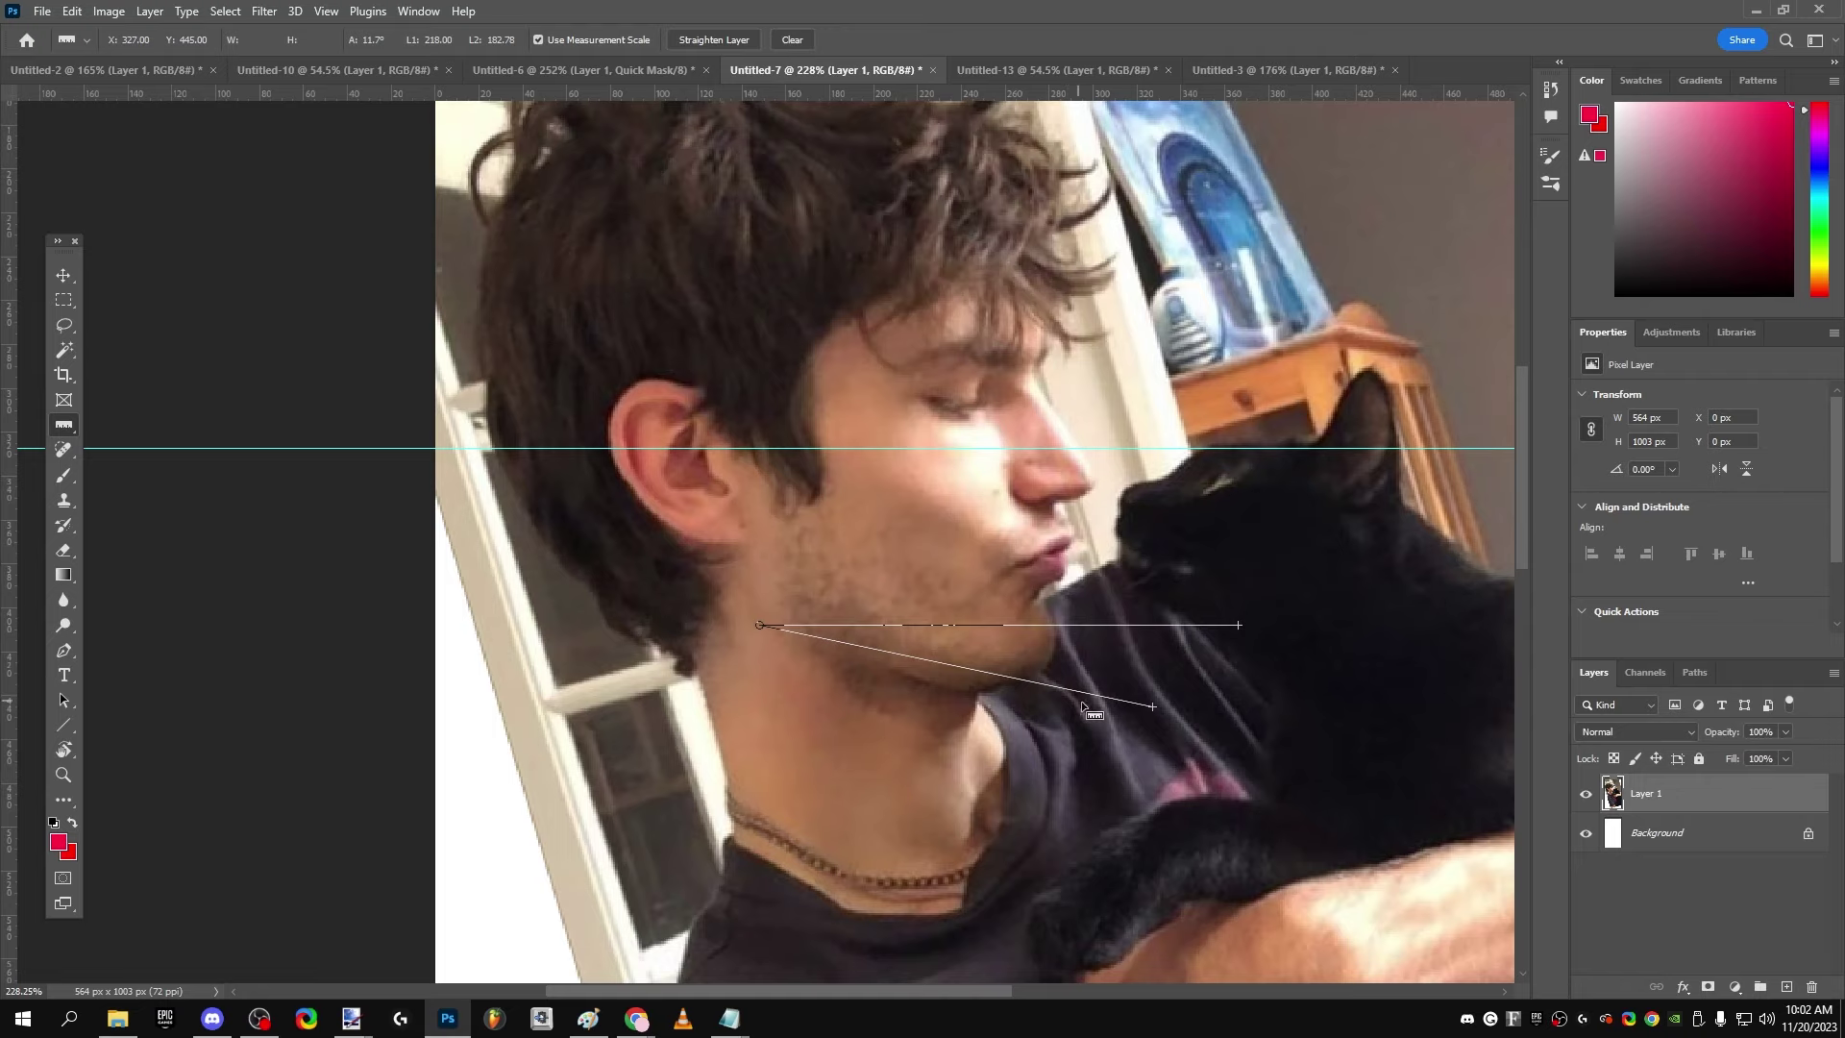
left_click_drag(937, 449, 1067, 493)
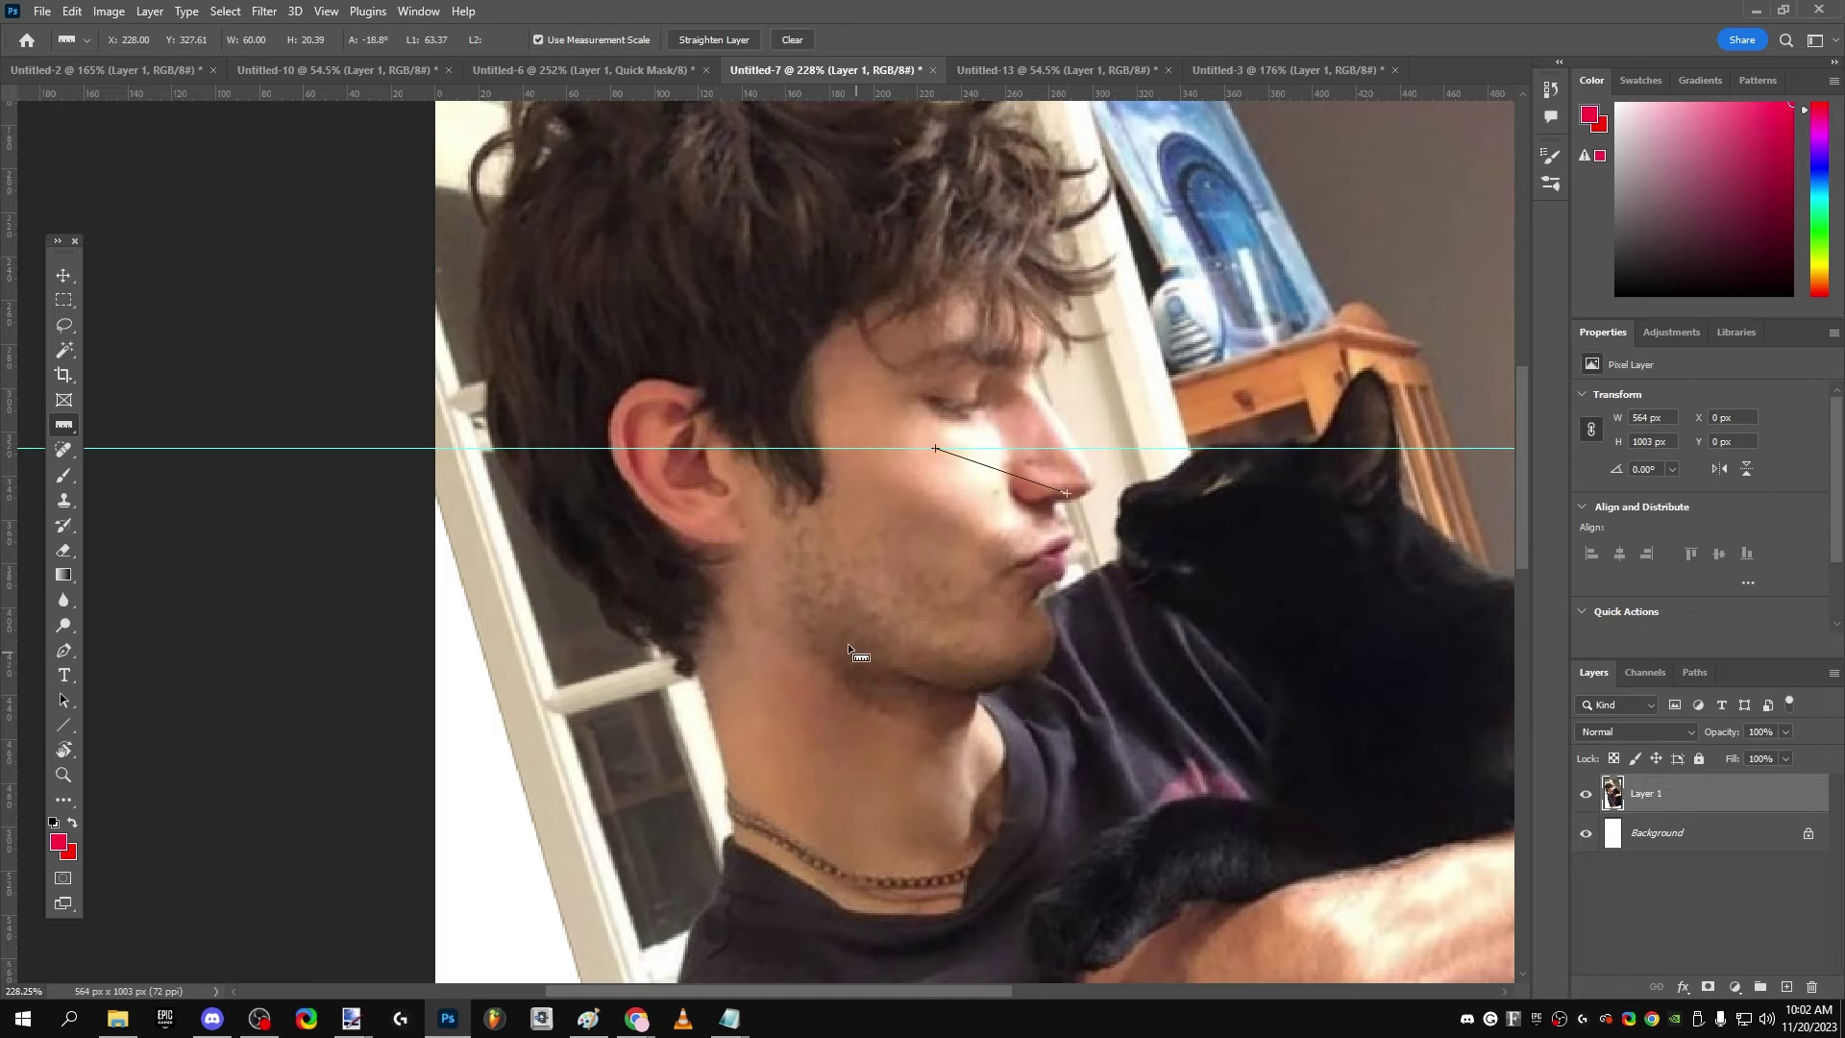
Step: Measure the jaw width across the mouth level of the front-facing portrait in Untitled-2 and examine the jaw shape
left_click(141, 71)
scroll(825, 627, "down", 2)
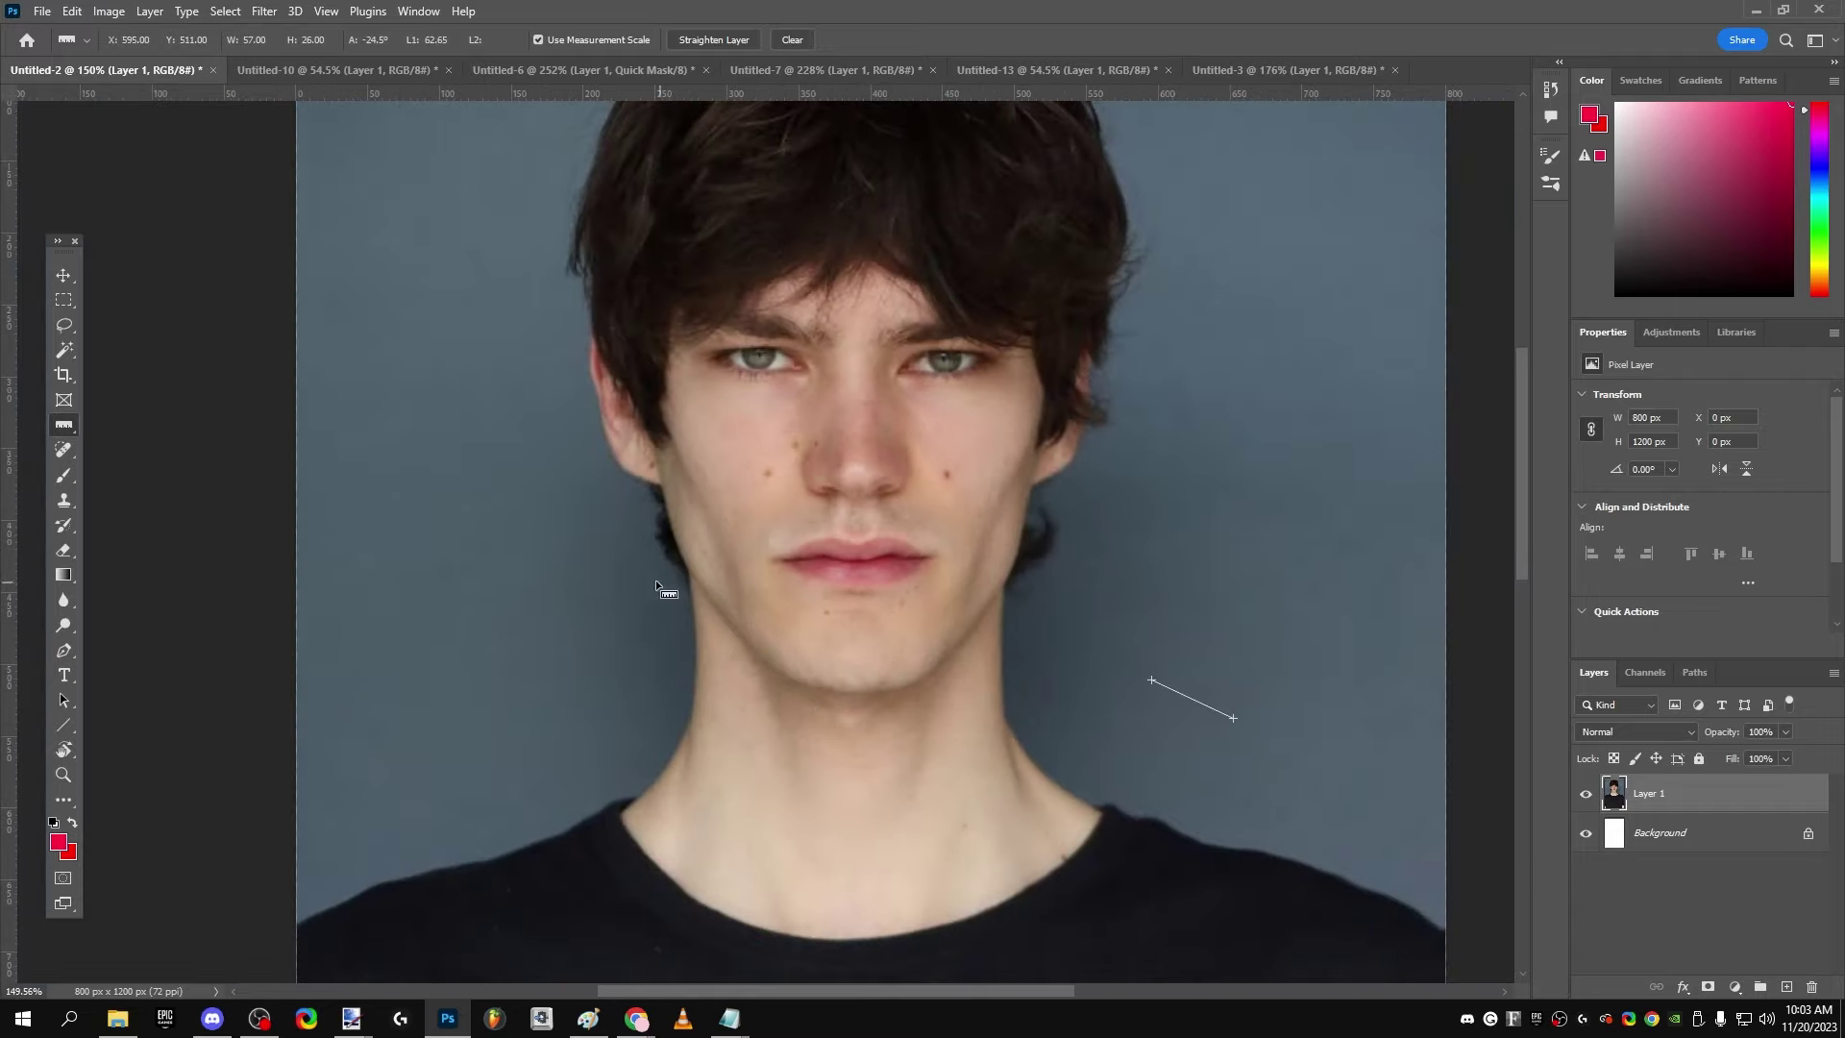
mouse_move(700, 583)
left_mouse_down()
mouse_move(868, 764)
mouse_move(1017, 538)
left_mouse_up()
left_click_drag(1167, 683, 1211, 700)
scroll(817, 557, "down", 1)
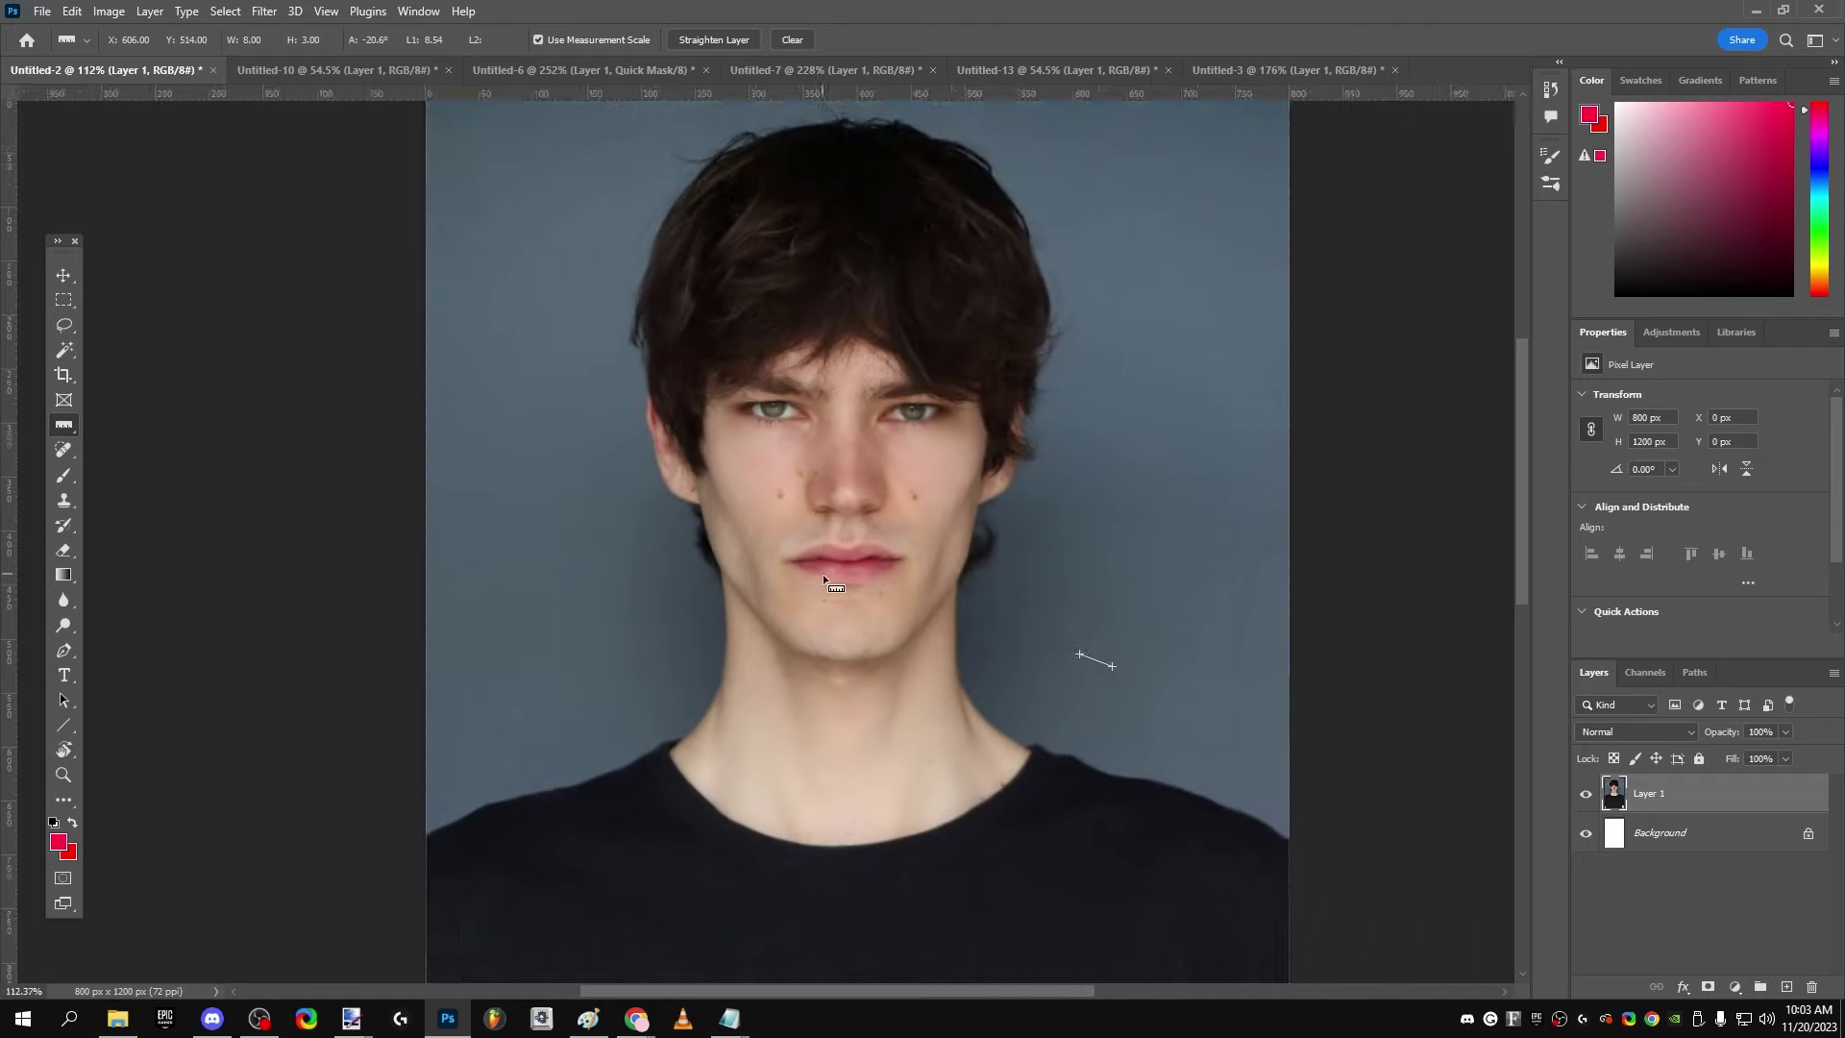
scroll(832, 588, "up", 3)
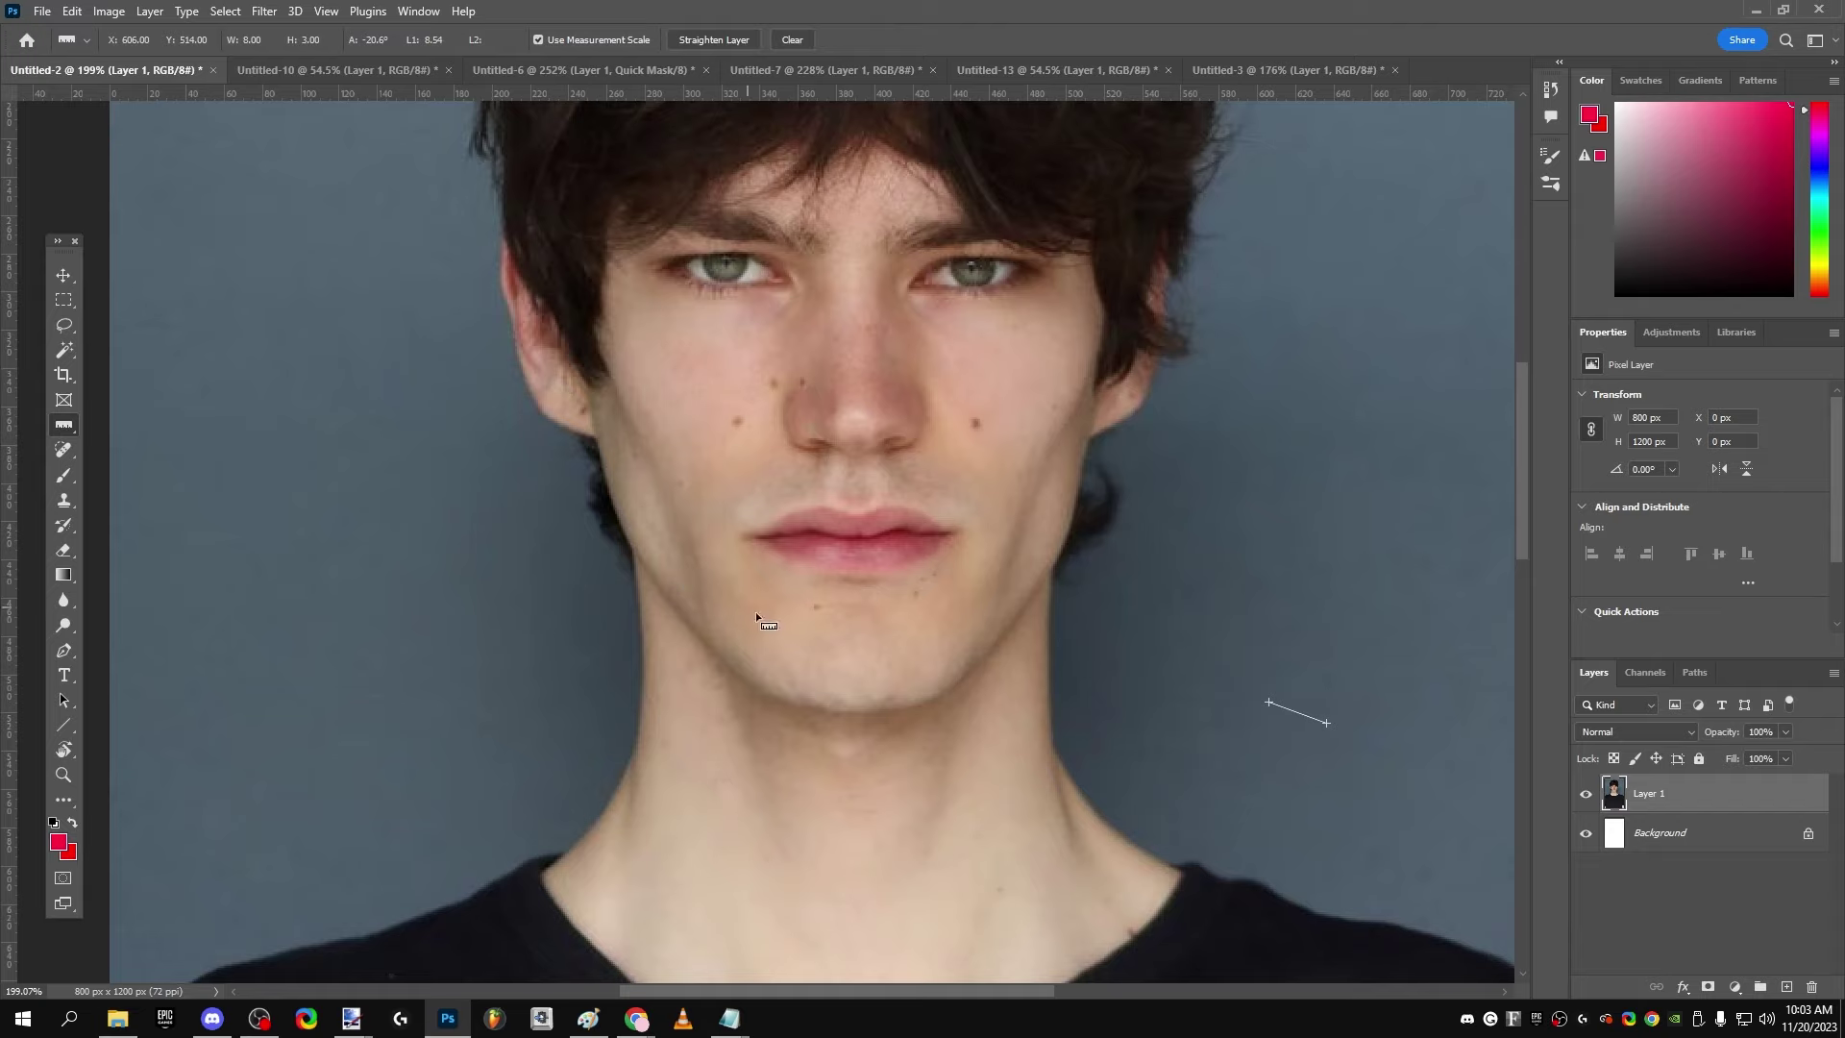
scroll(797, 558, "down", 1)
scroll(724, 519, "up", 2)
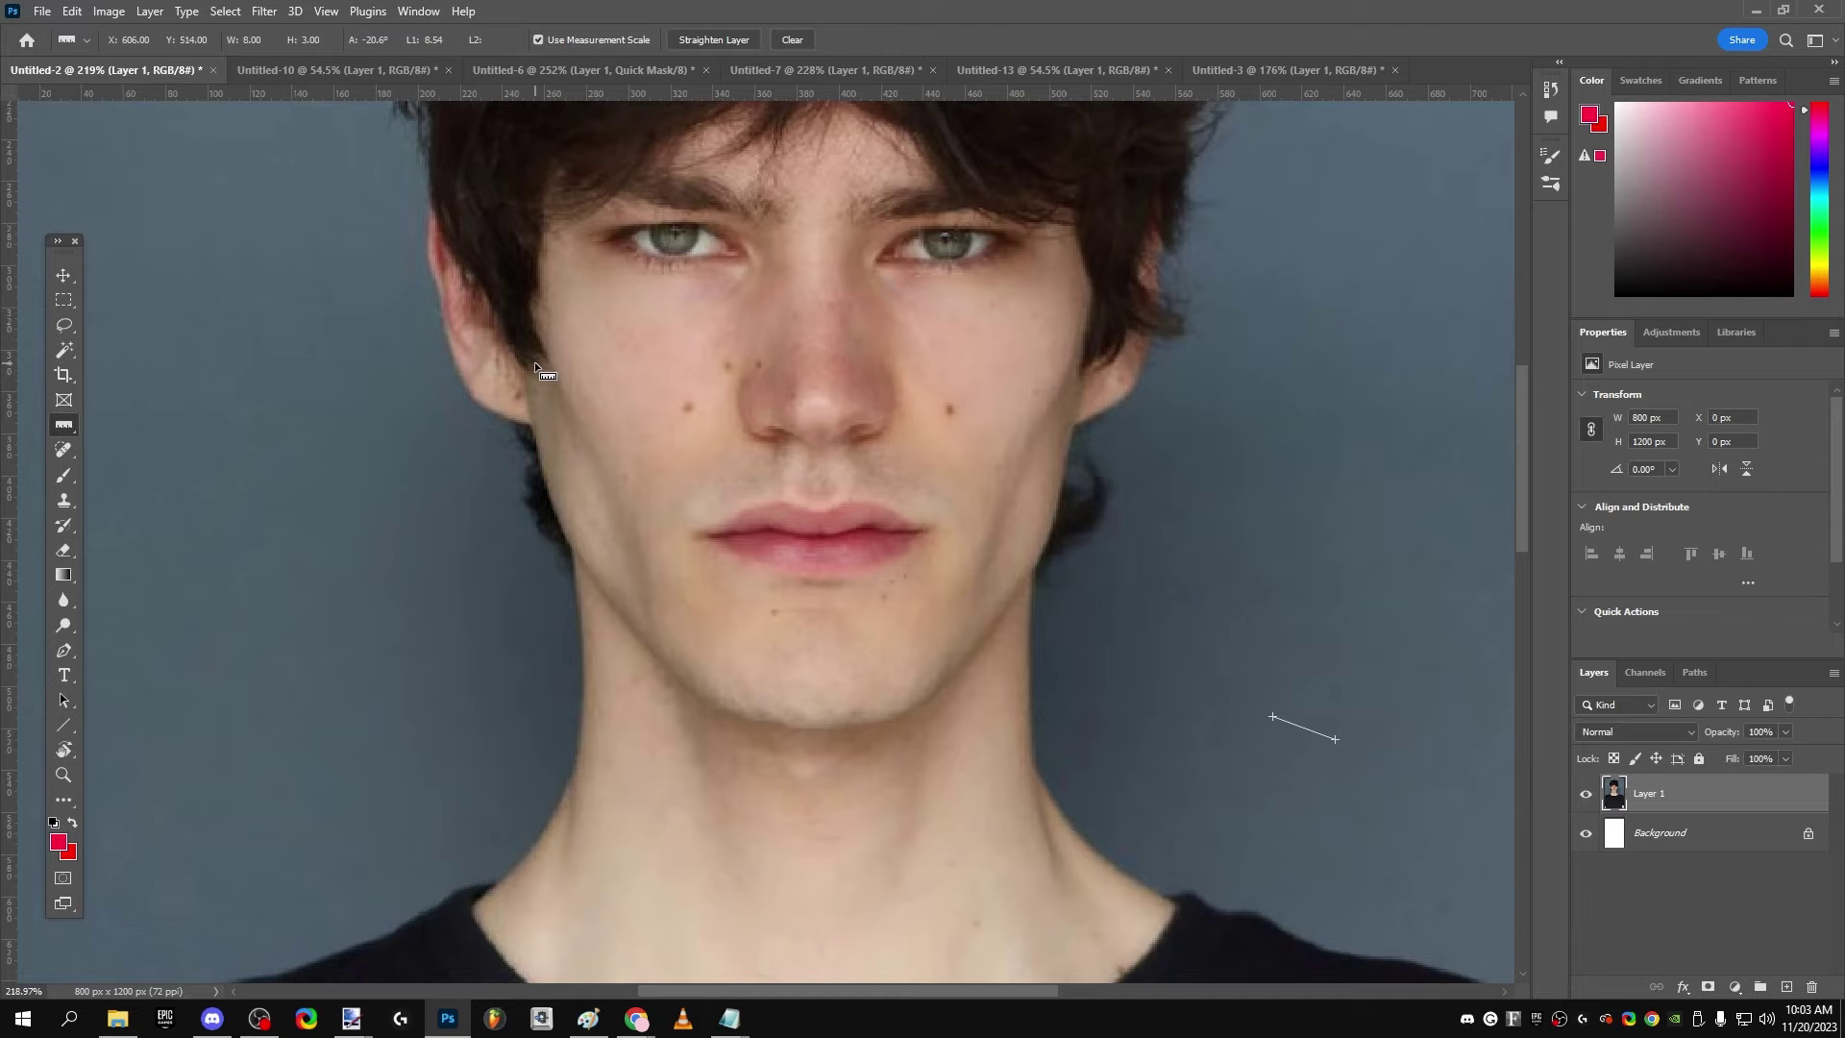
scroll(639, 495, "down", 2)
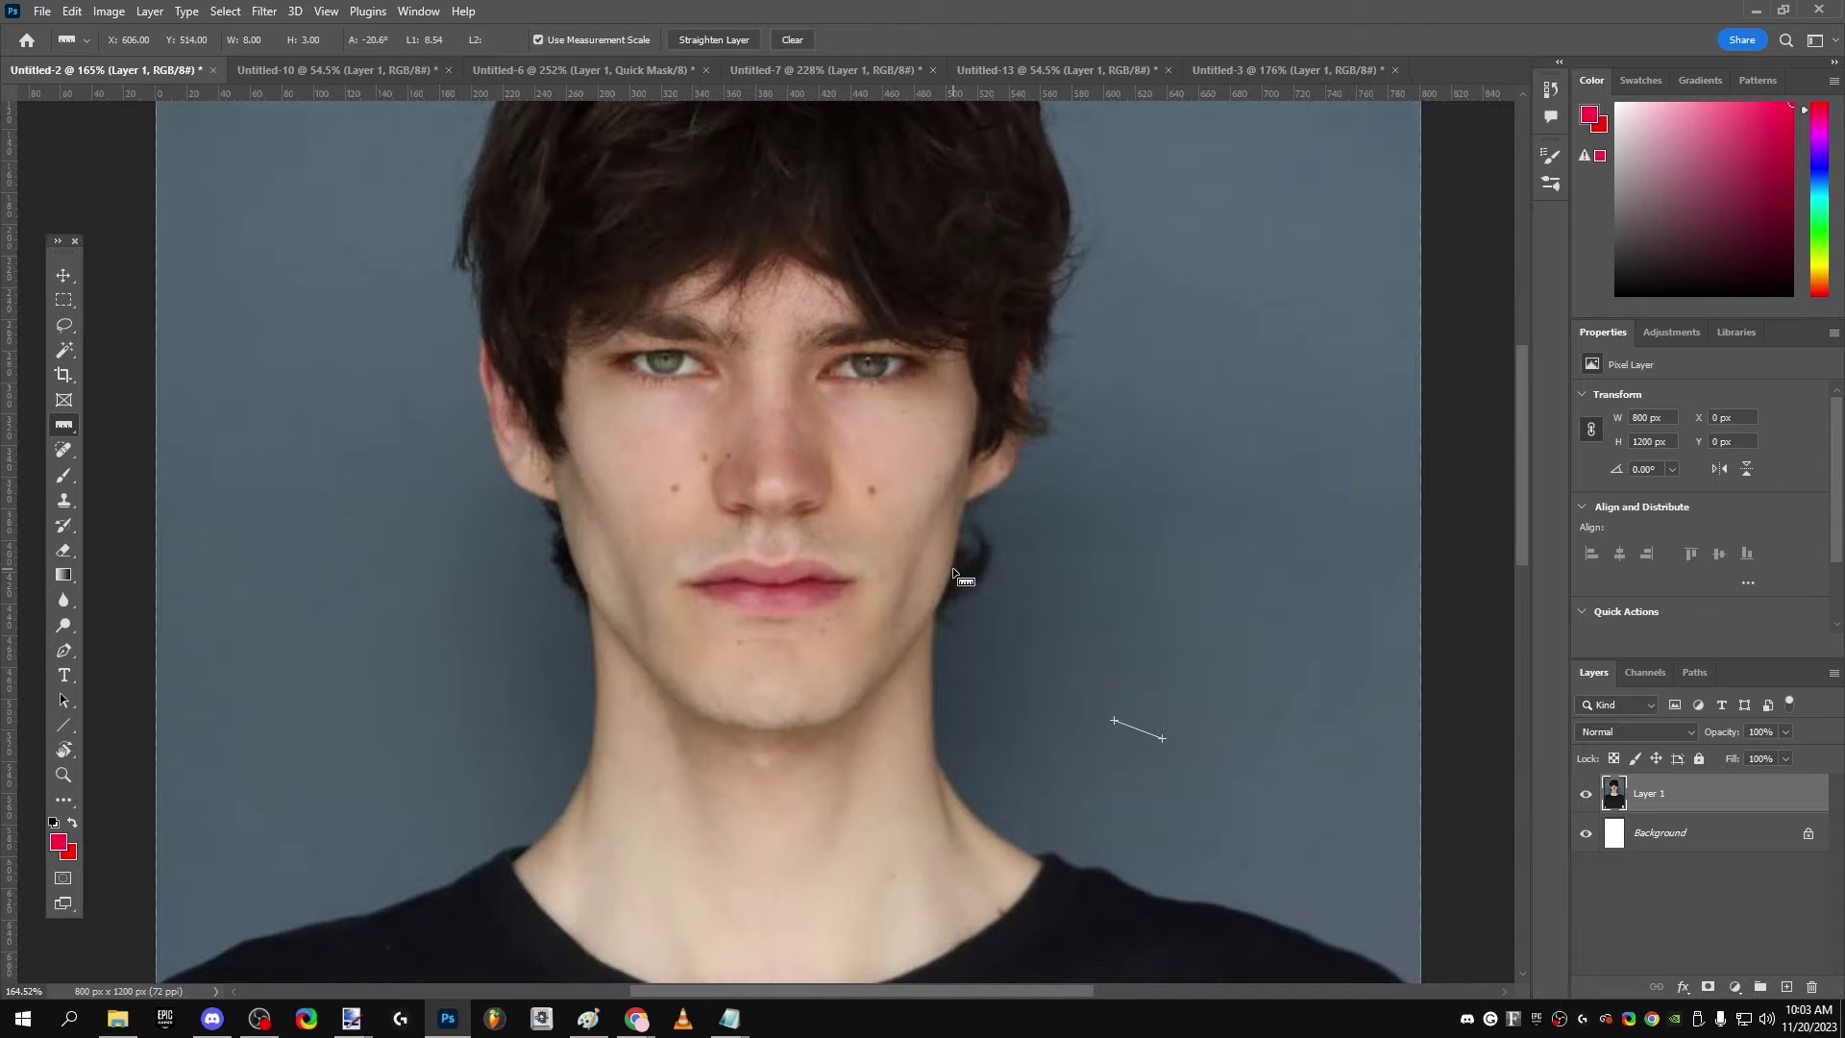
Step: Paint two straight red brush lines across the face, one between the jaw corners and one across the cheekbones
left_click(63, 474)
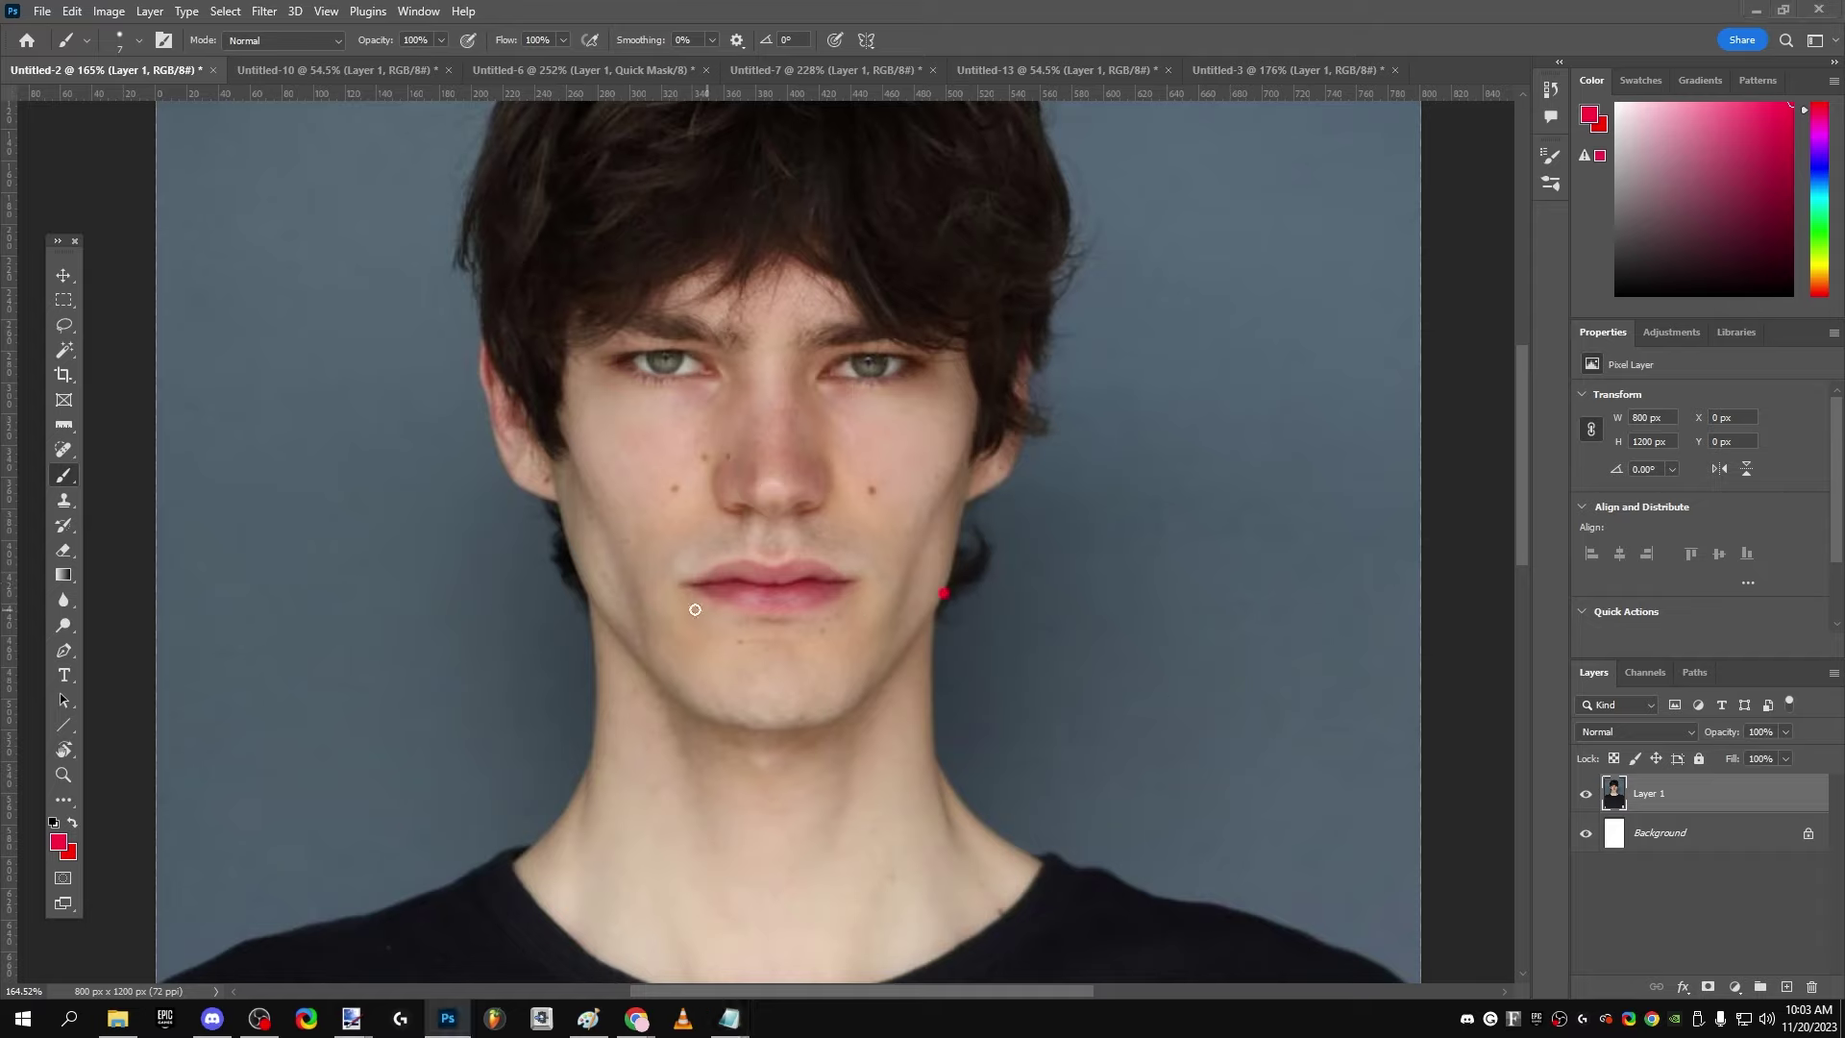
left_click(584, 593, "shift")
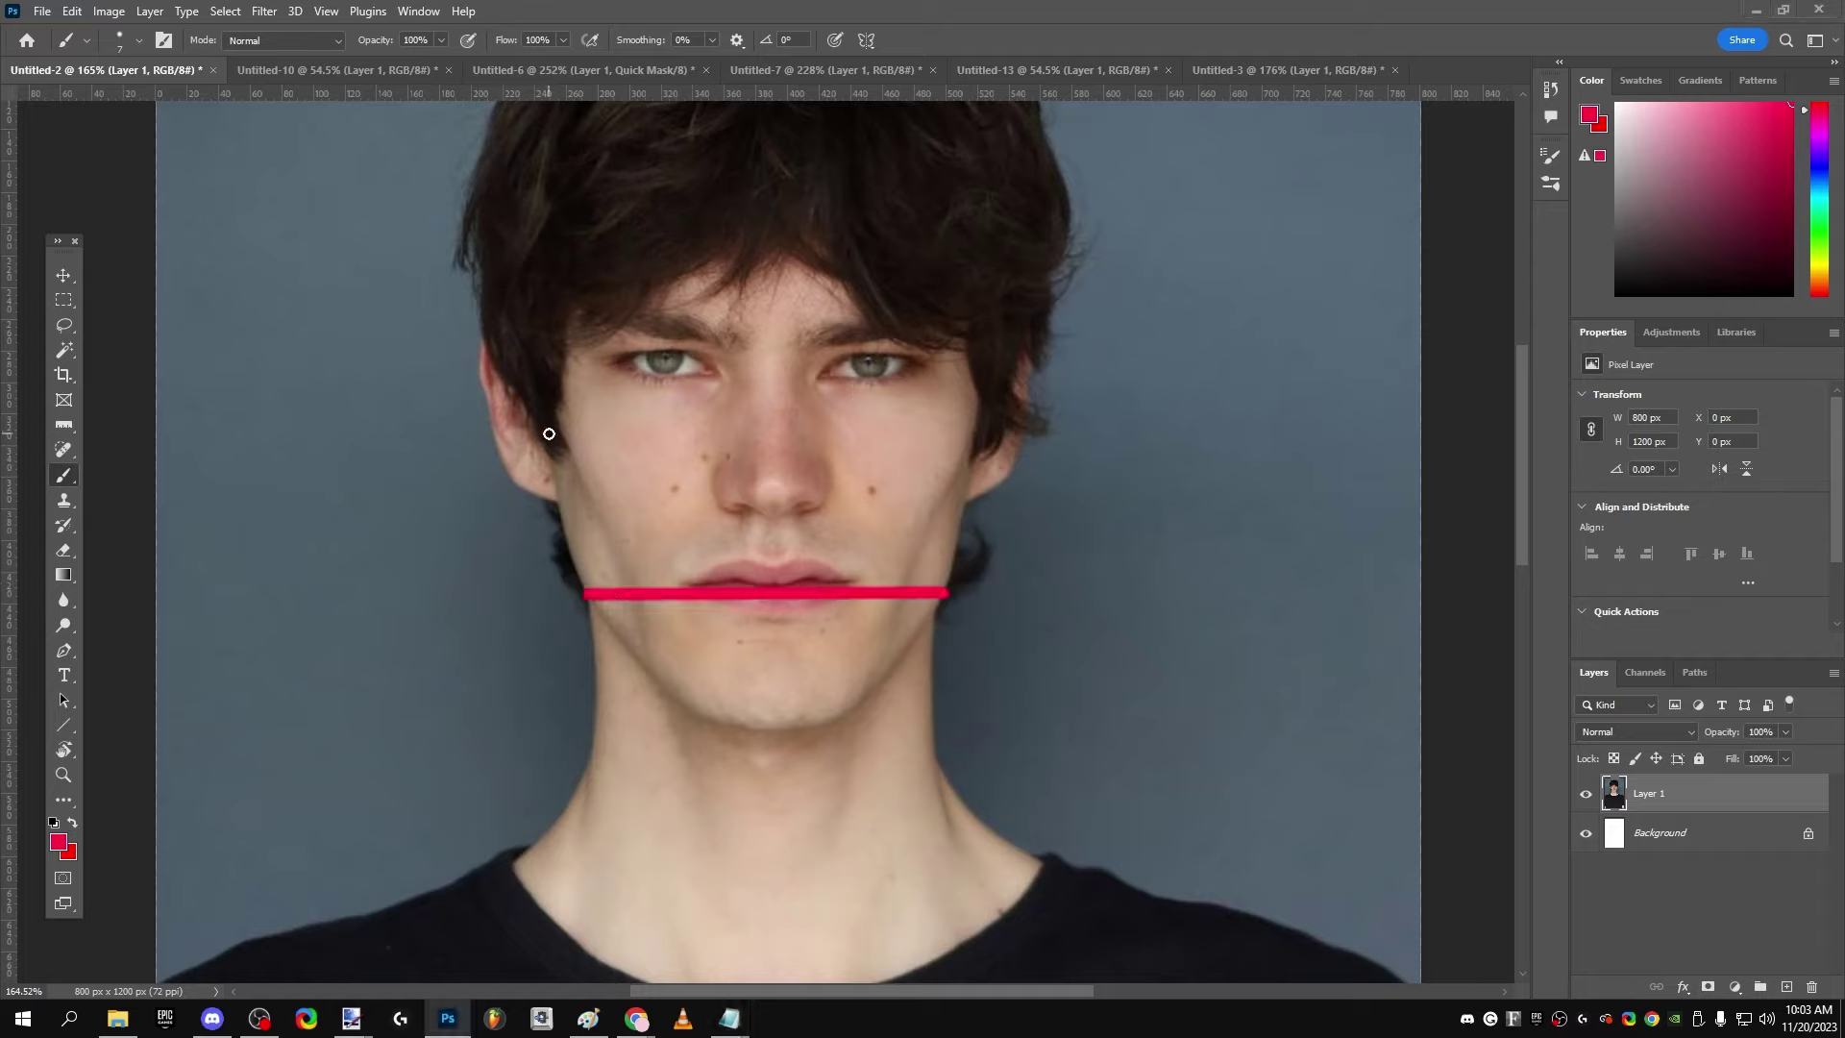
left_click(978, 410, "shift")
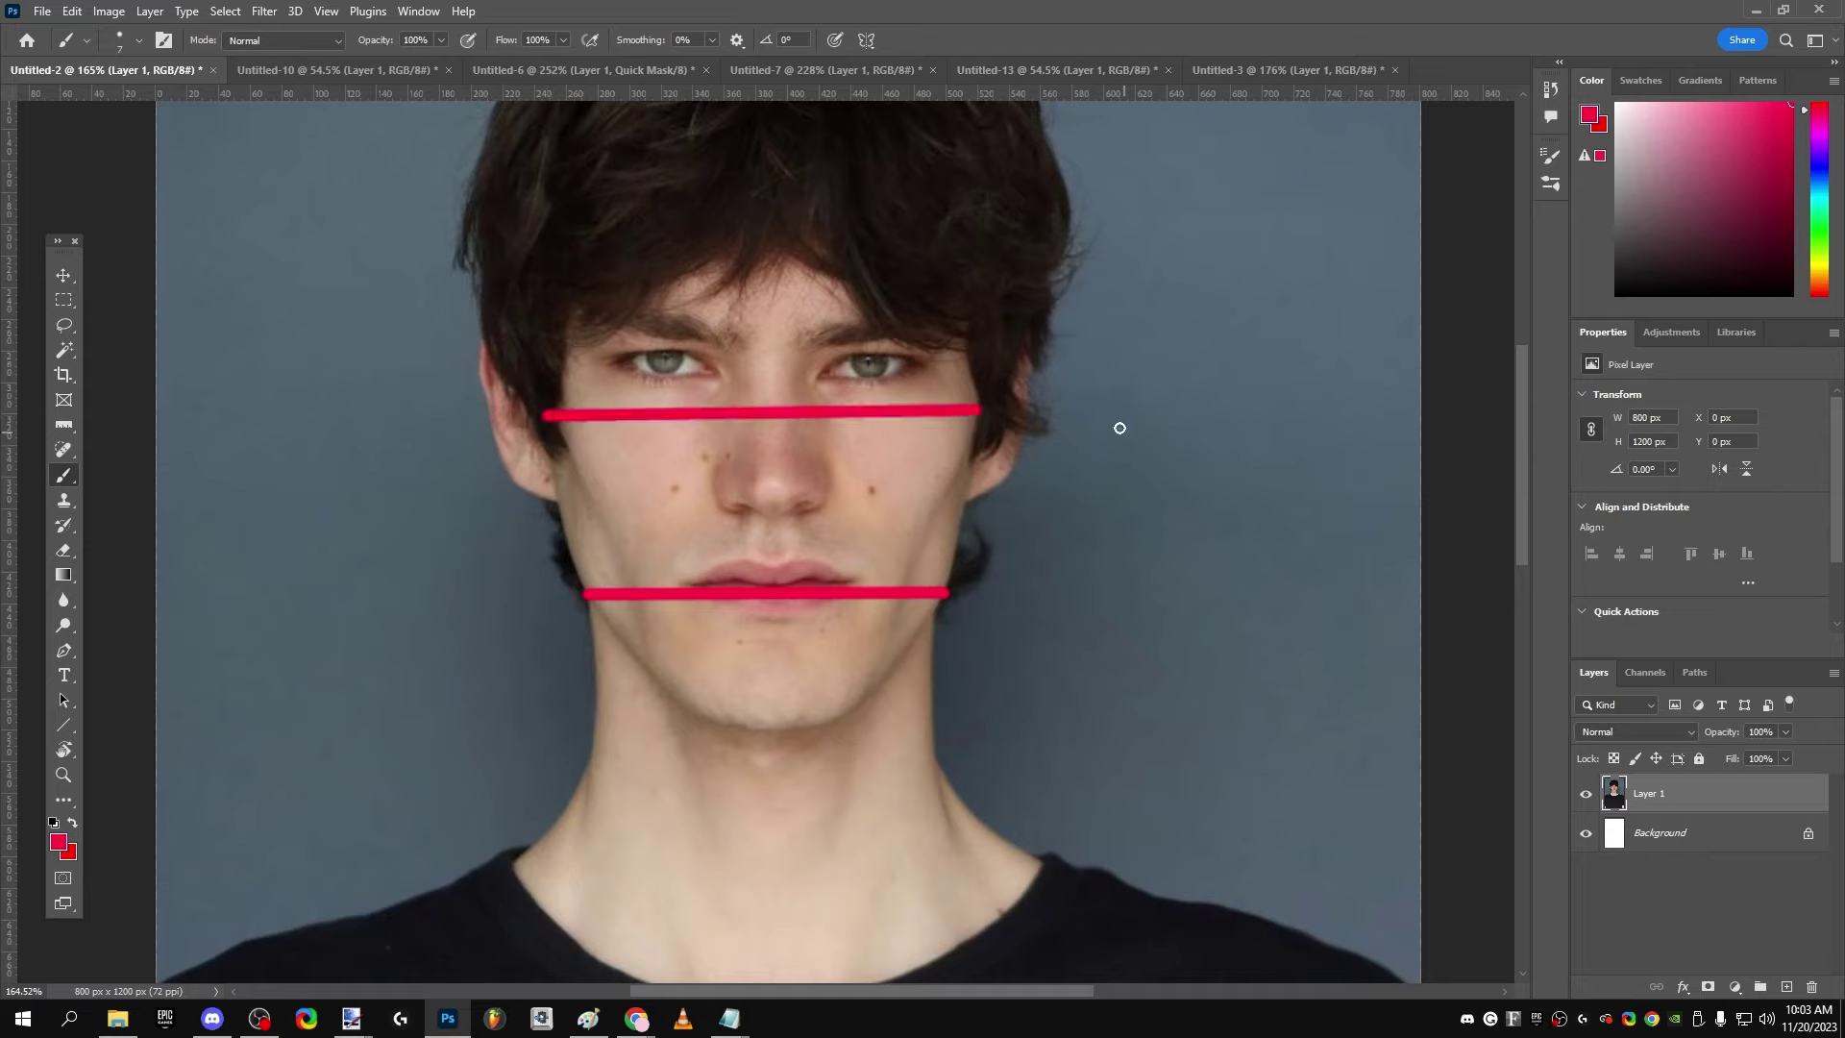
Step: Hand-write the label 85% in red beside the face, between the two width lines
mouse_move(1092, 457)
left_mouse_down()
mouse_move(1086, 501)
mouse_move(1107, 453)
mouse_move(1104, 506)
mouse_move(1095, 448)
mouse_move(1136, 505)
left_mouse_up()
key("ctrl+z")
left_click_drag(1196, 442, 1197, 444)
mouse_move(1253, 427)
left_mouse_down()
mouse_move(1198, 496)
mouse_move(1252, 492)
left_mouse_up()
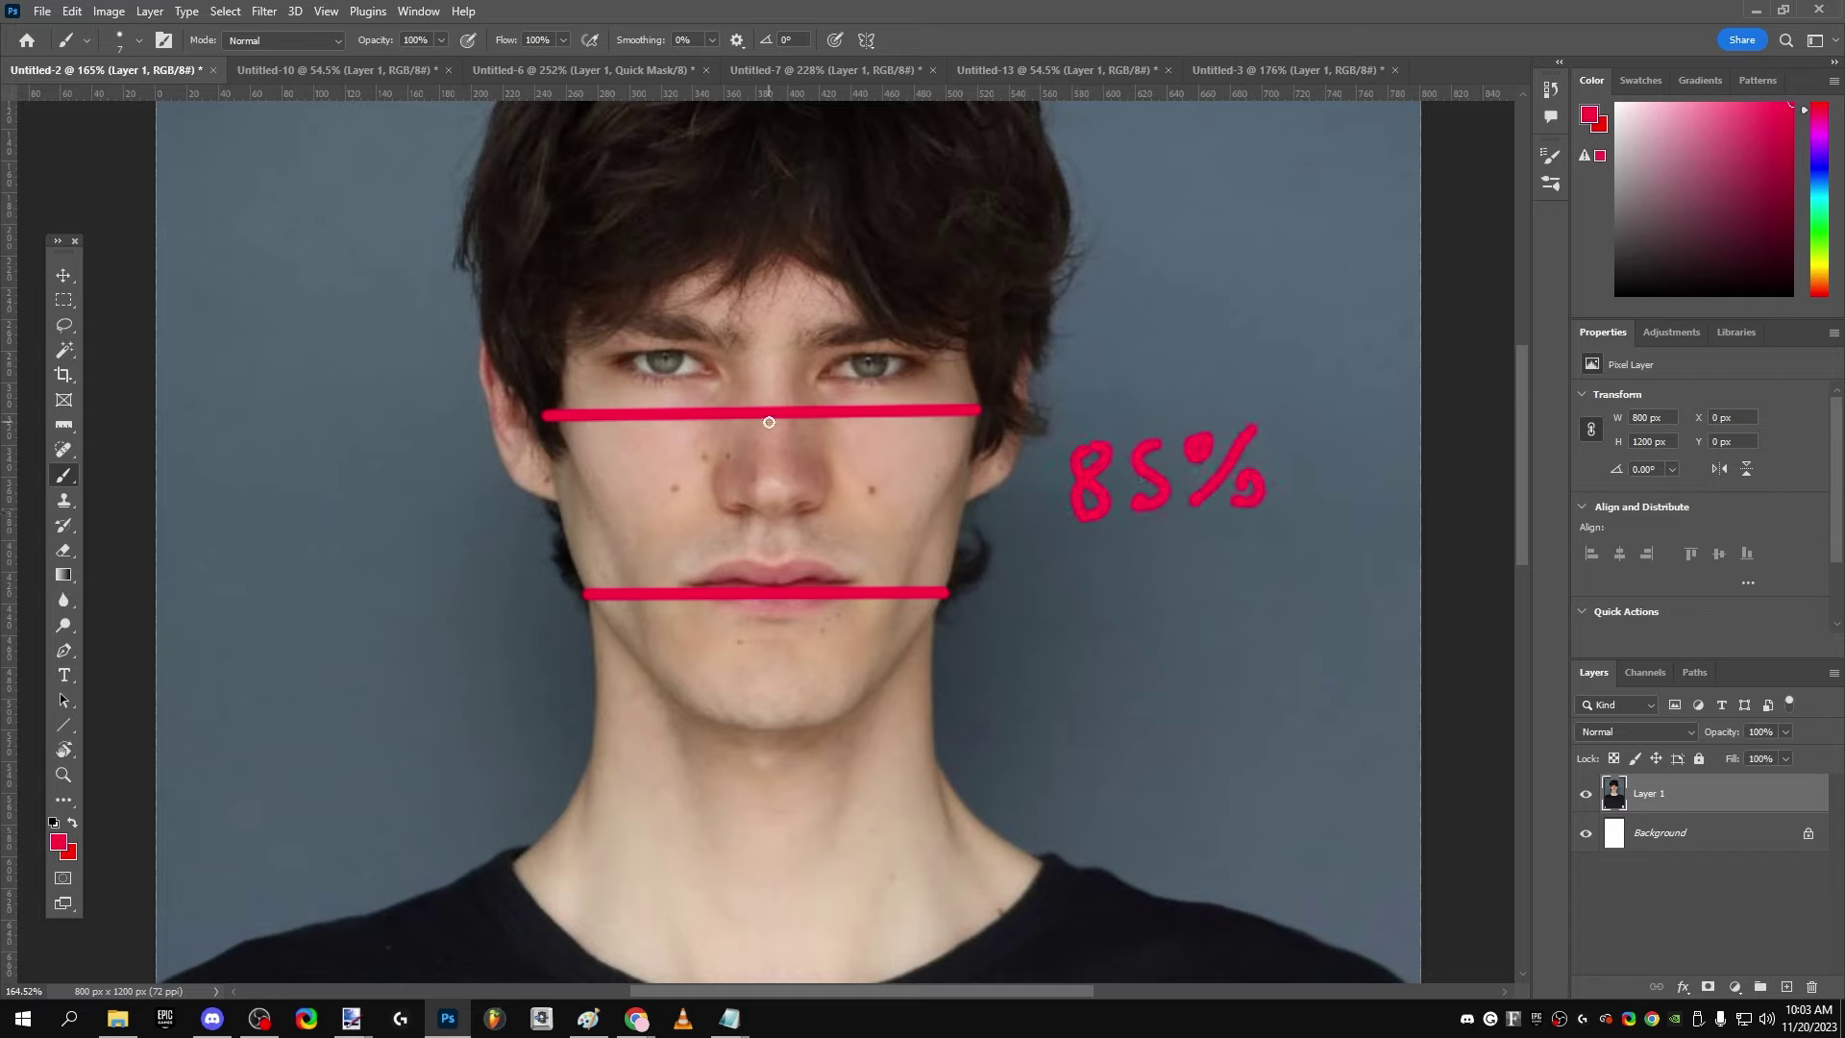
left_click_drag(769, 411, 774, 389)
Step: Undo the 85% label and both red width lines
key("ctrl+z")
key("ctrl+z")
key("ctrl+z")
key("ctrl+z")
key("ctrl+z")
key("ctrl+z")
key("ctrl+z")
key("ctrl+z")
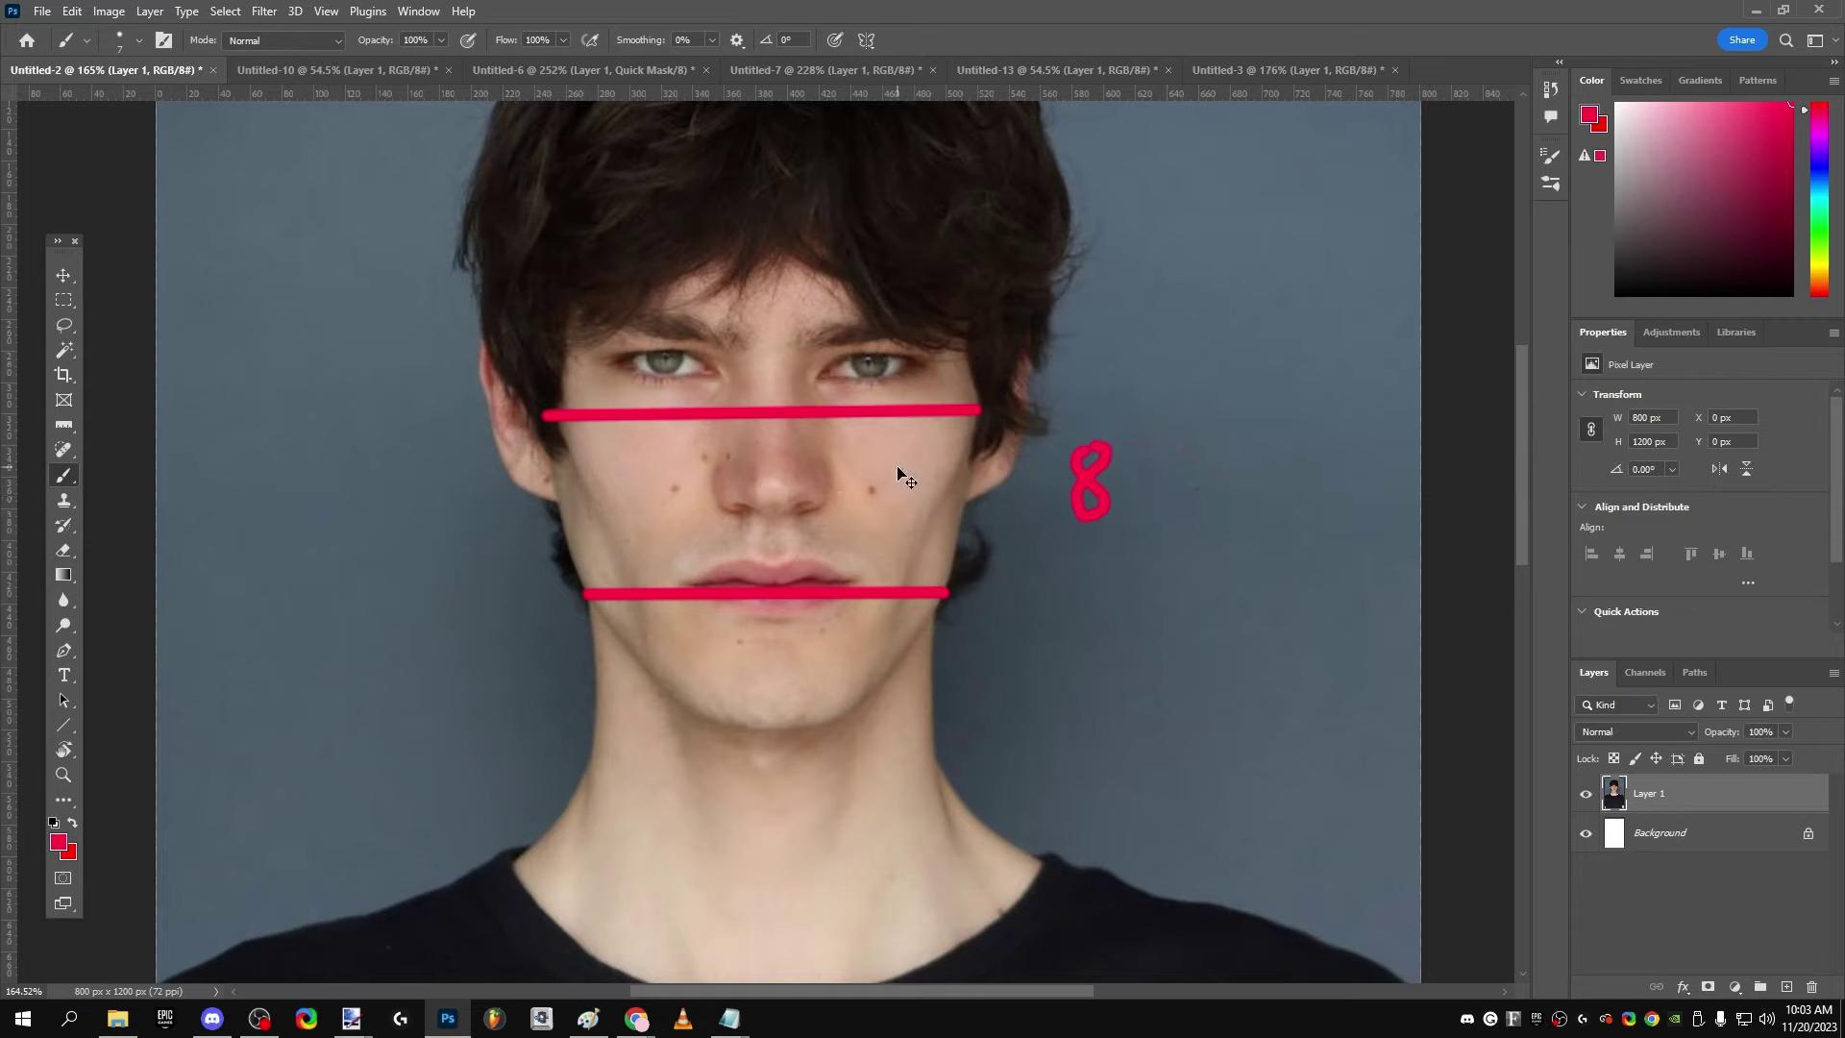
Step: In the Liquify filter, push both jaw corners slightly outward with a size 91 warp brush to widen the lower jaw
left_click(264, 10)
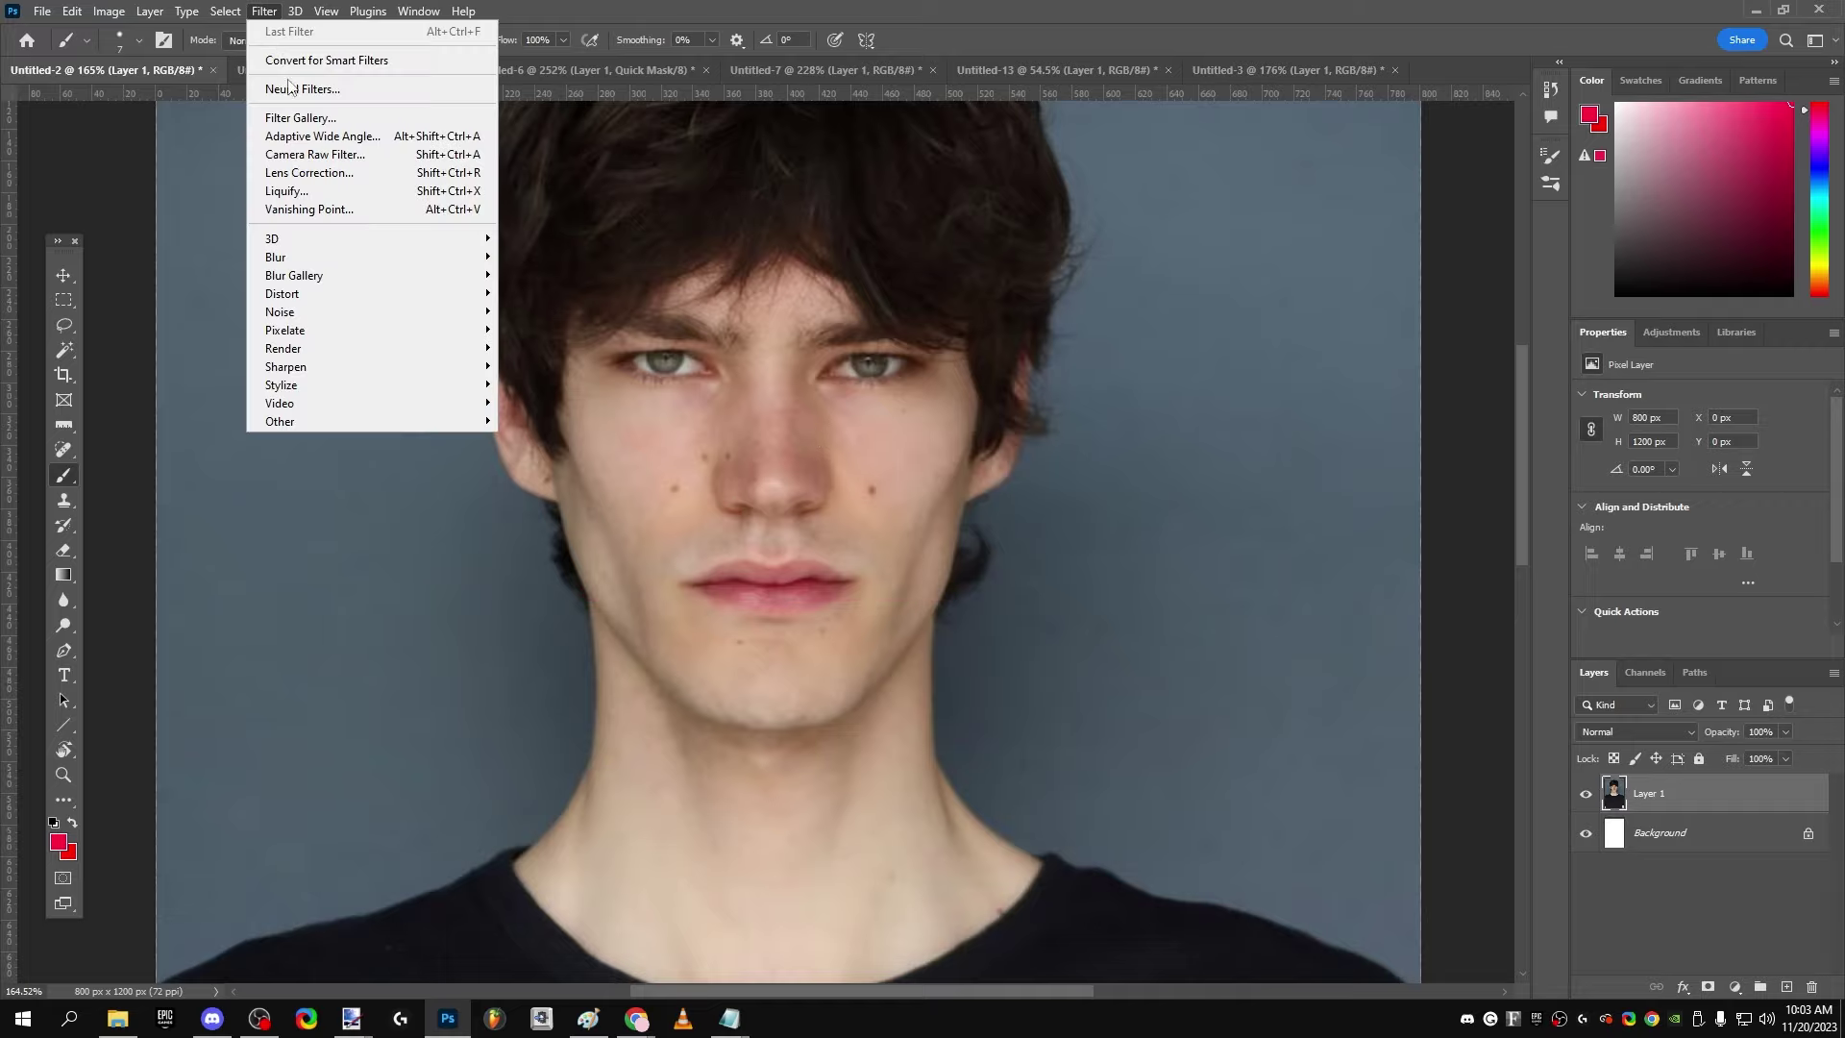
left_click(288, 191)
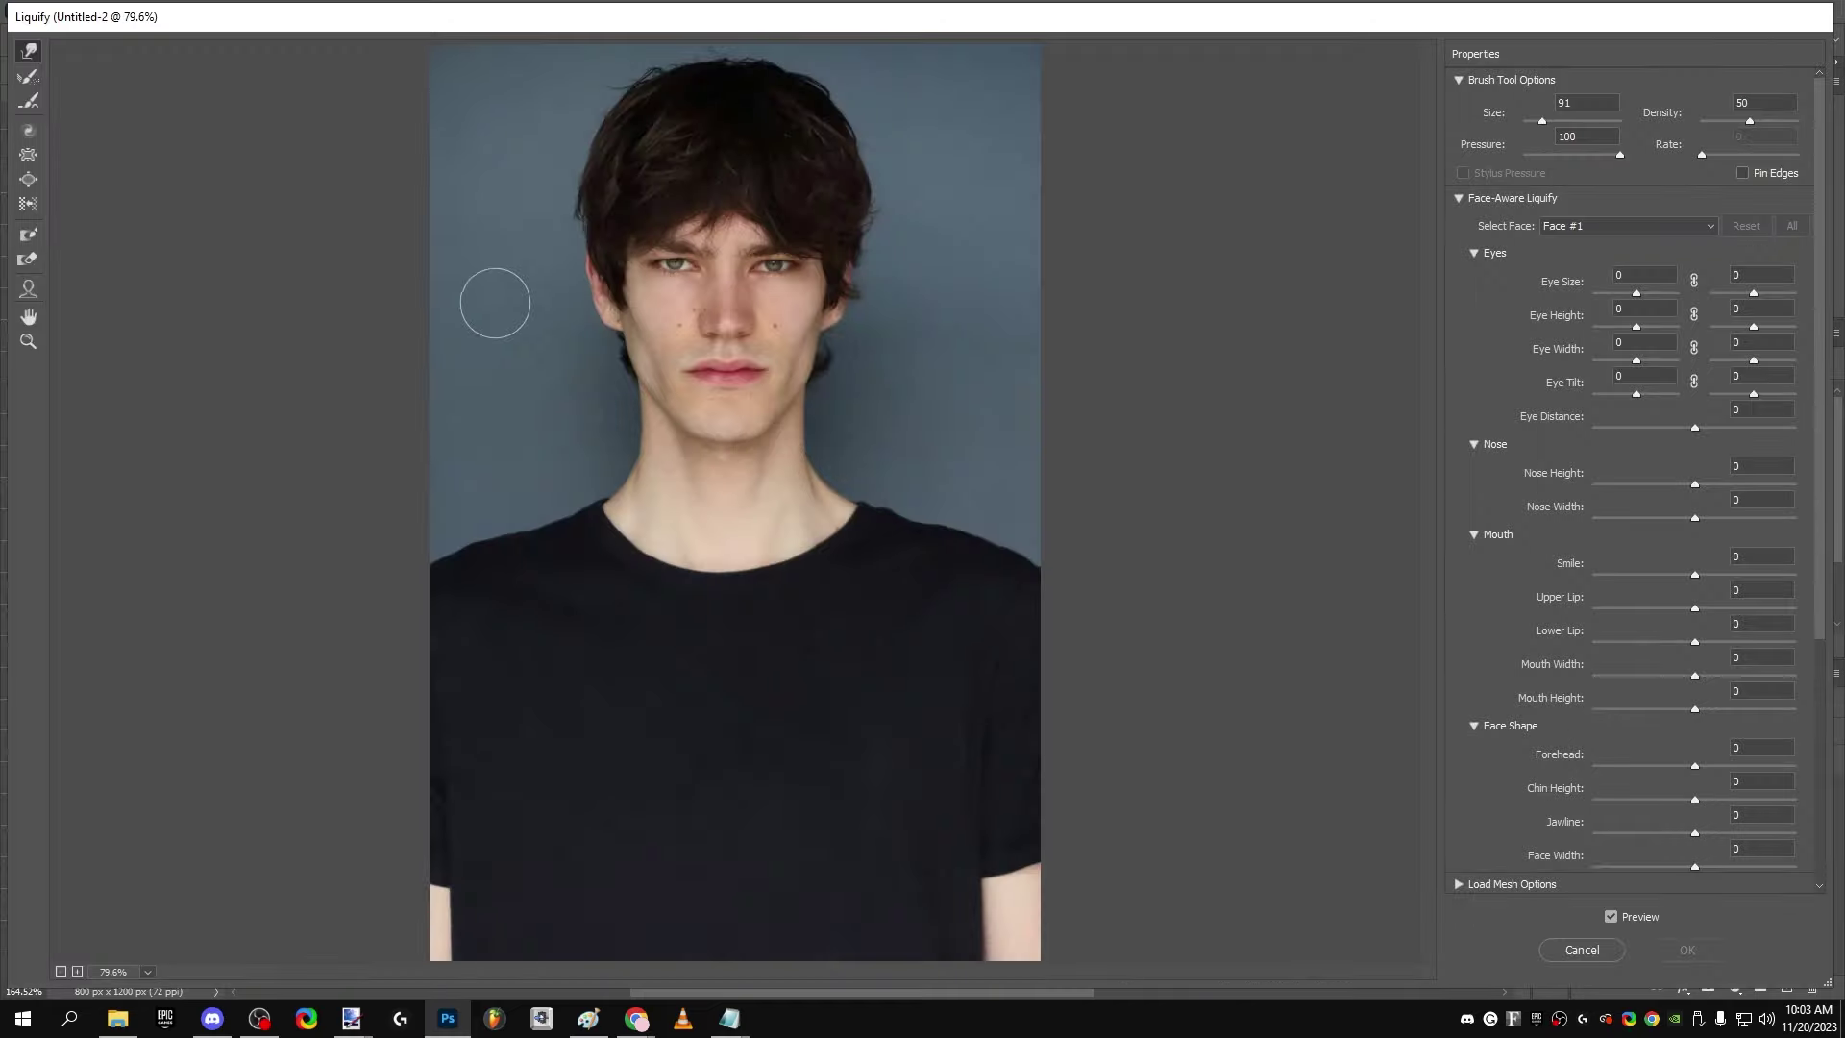
scroll(494, 300, "up", 5)
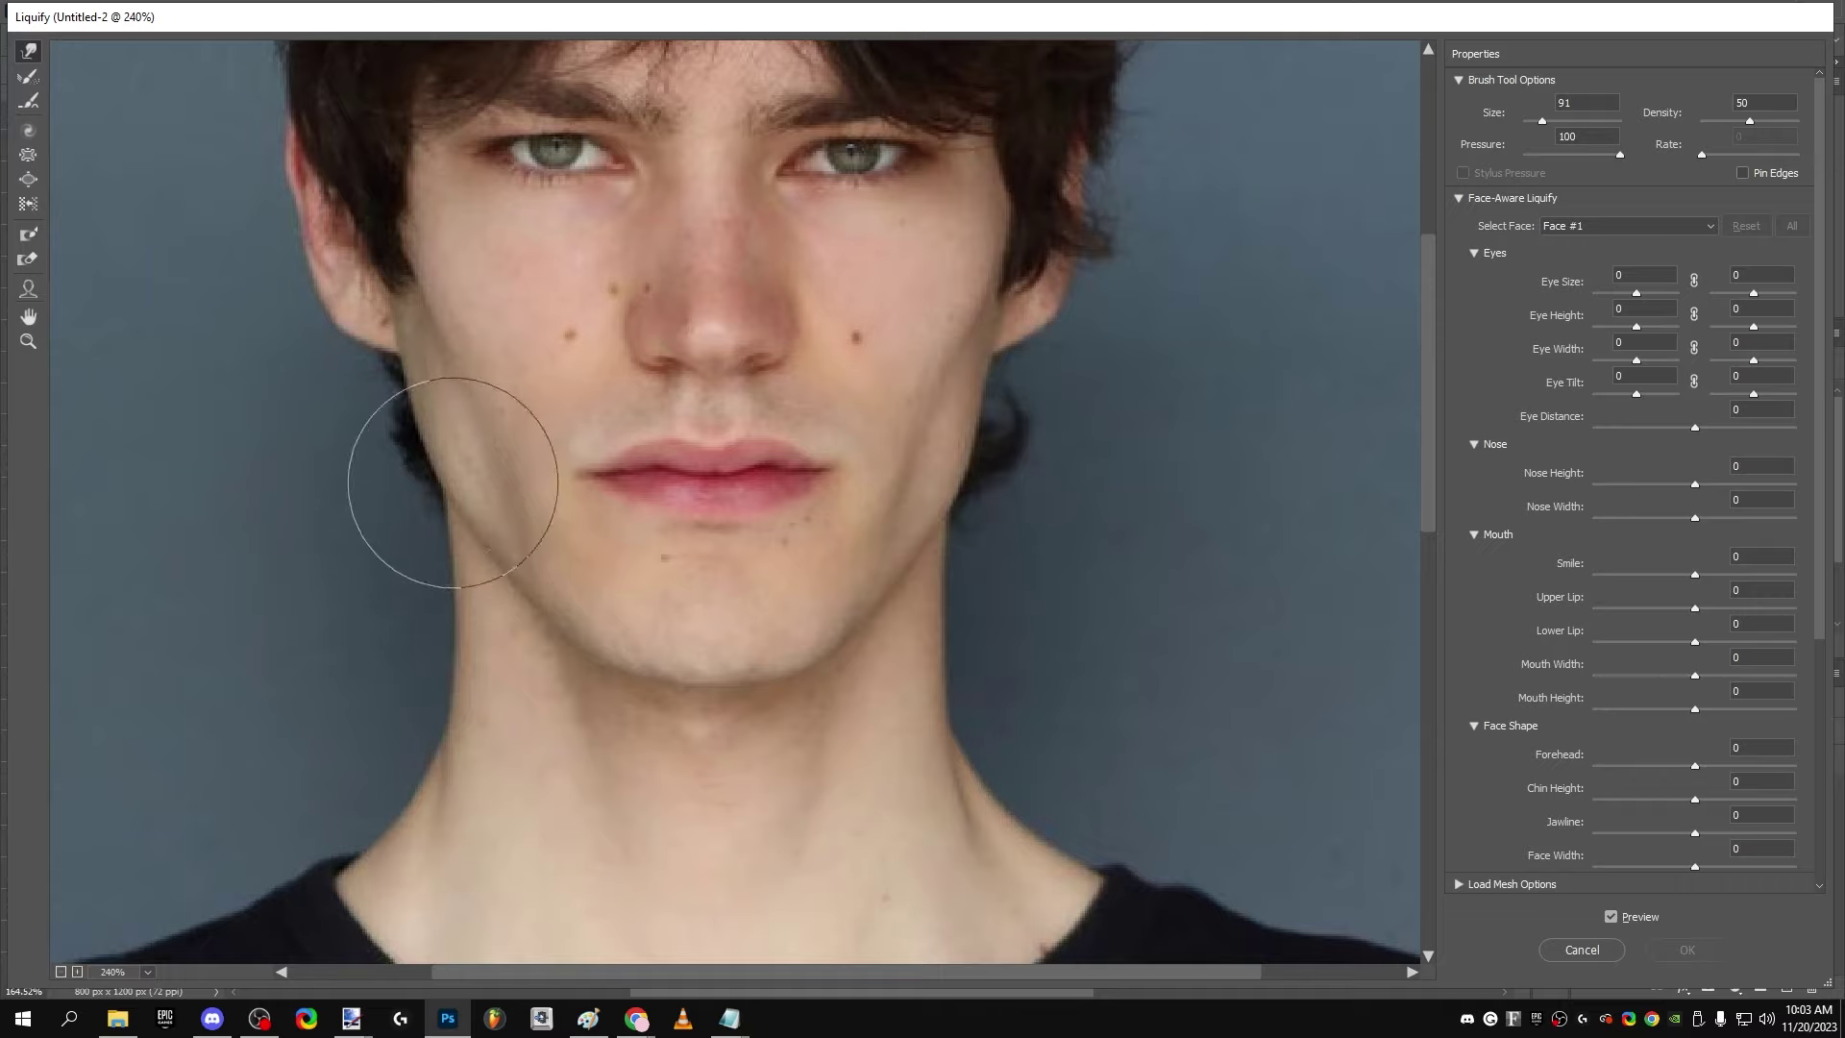
left_click_drag(441, 494, 423, 498)
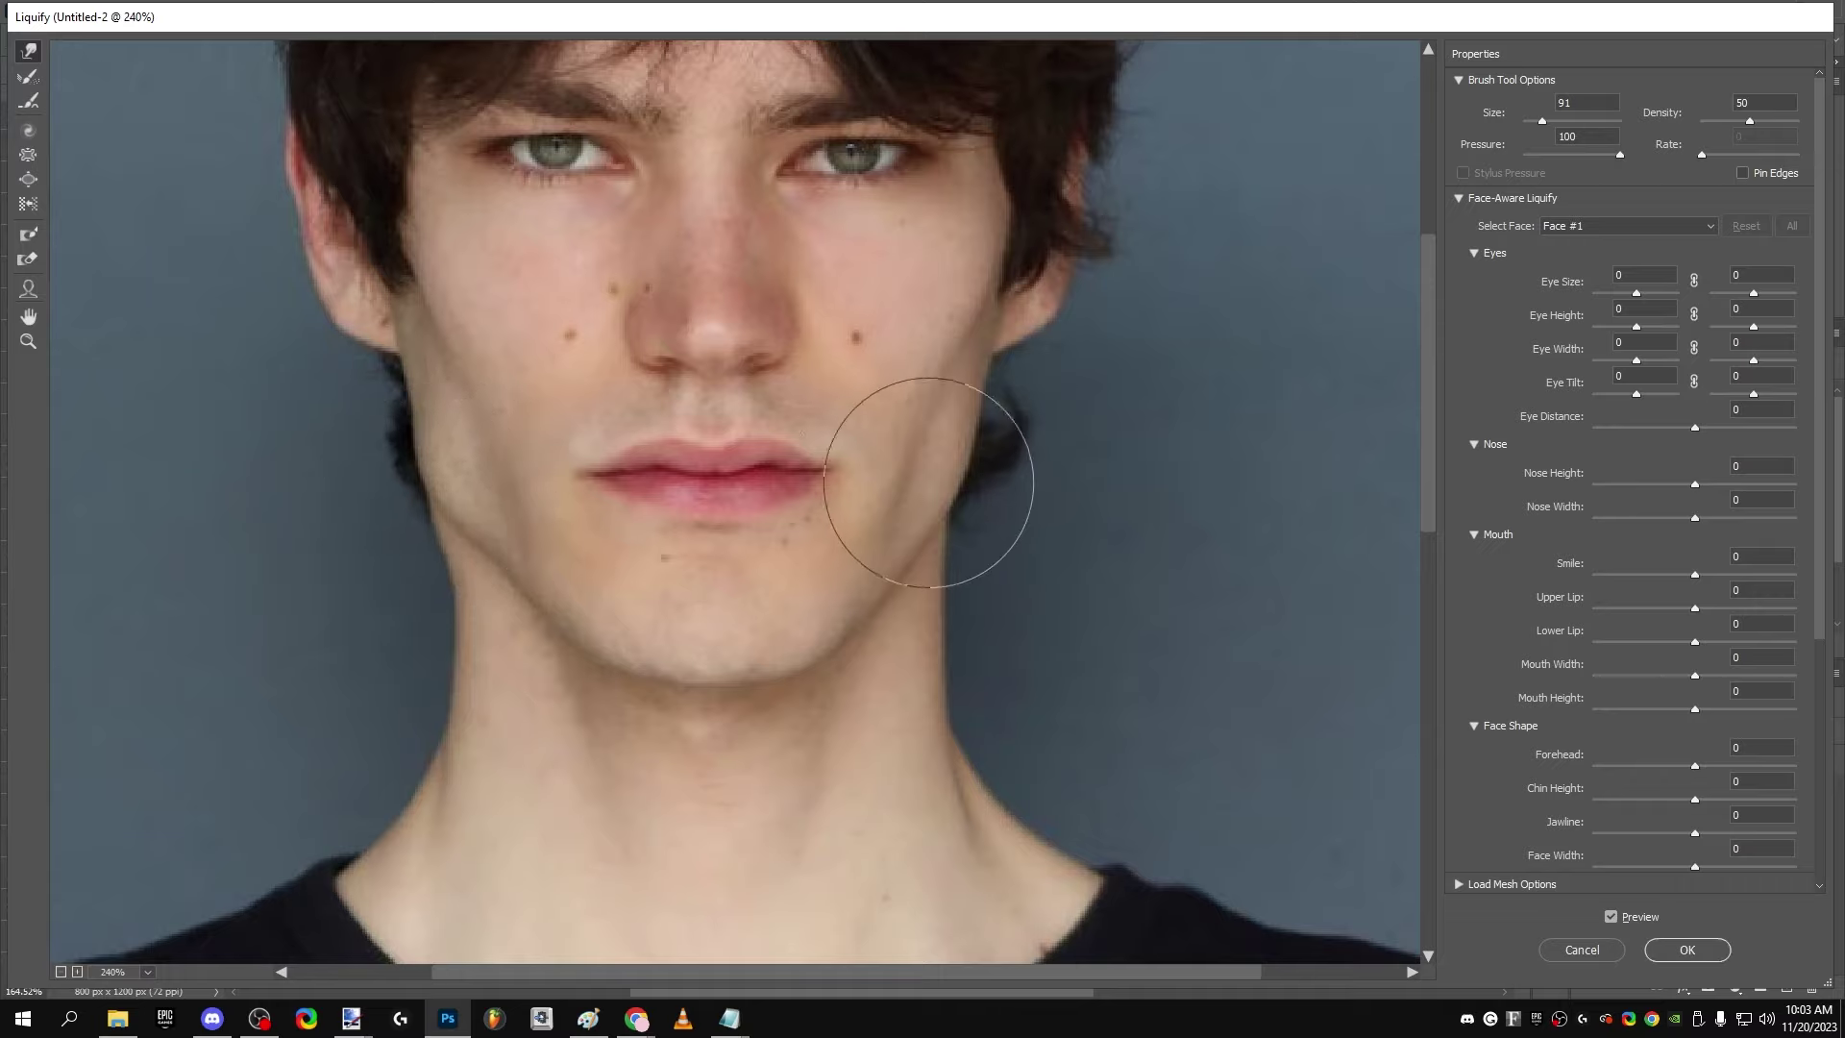
left_click_drag(914, 481, 959, 478)
scroll(1176, 676, "down", 1)
scroll(1176, 676, "down", 3)
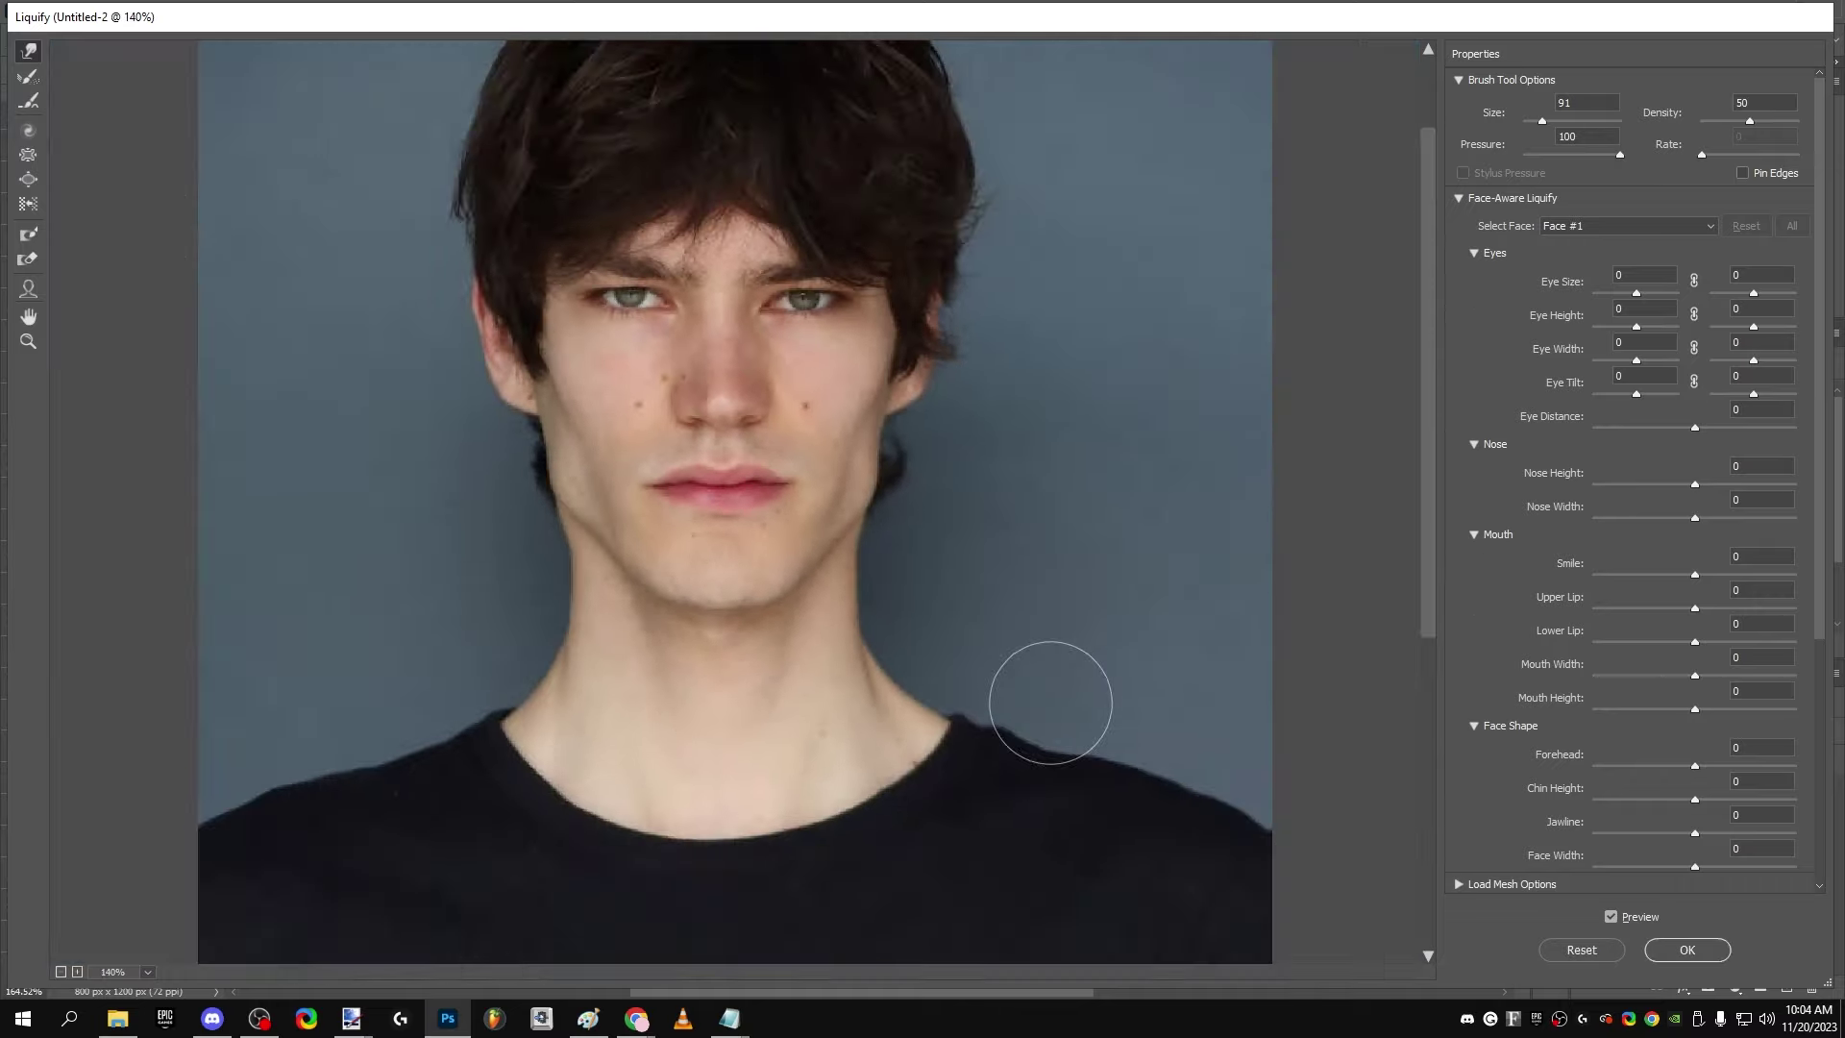
Step: Apply the Liquify jaw reshaping to the portrait layer
scroll(629, 425, "up", 1)
scroll(538, 355, "up", 1)
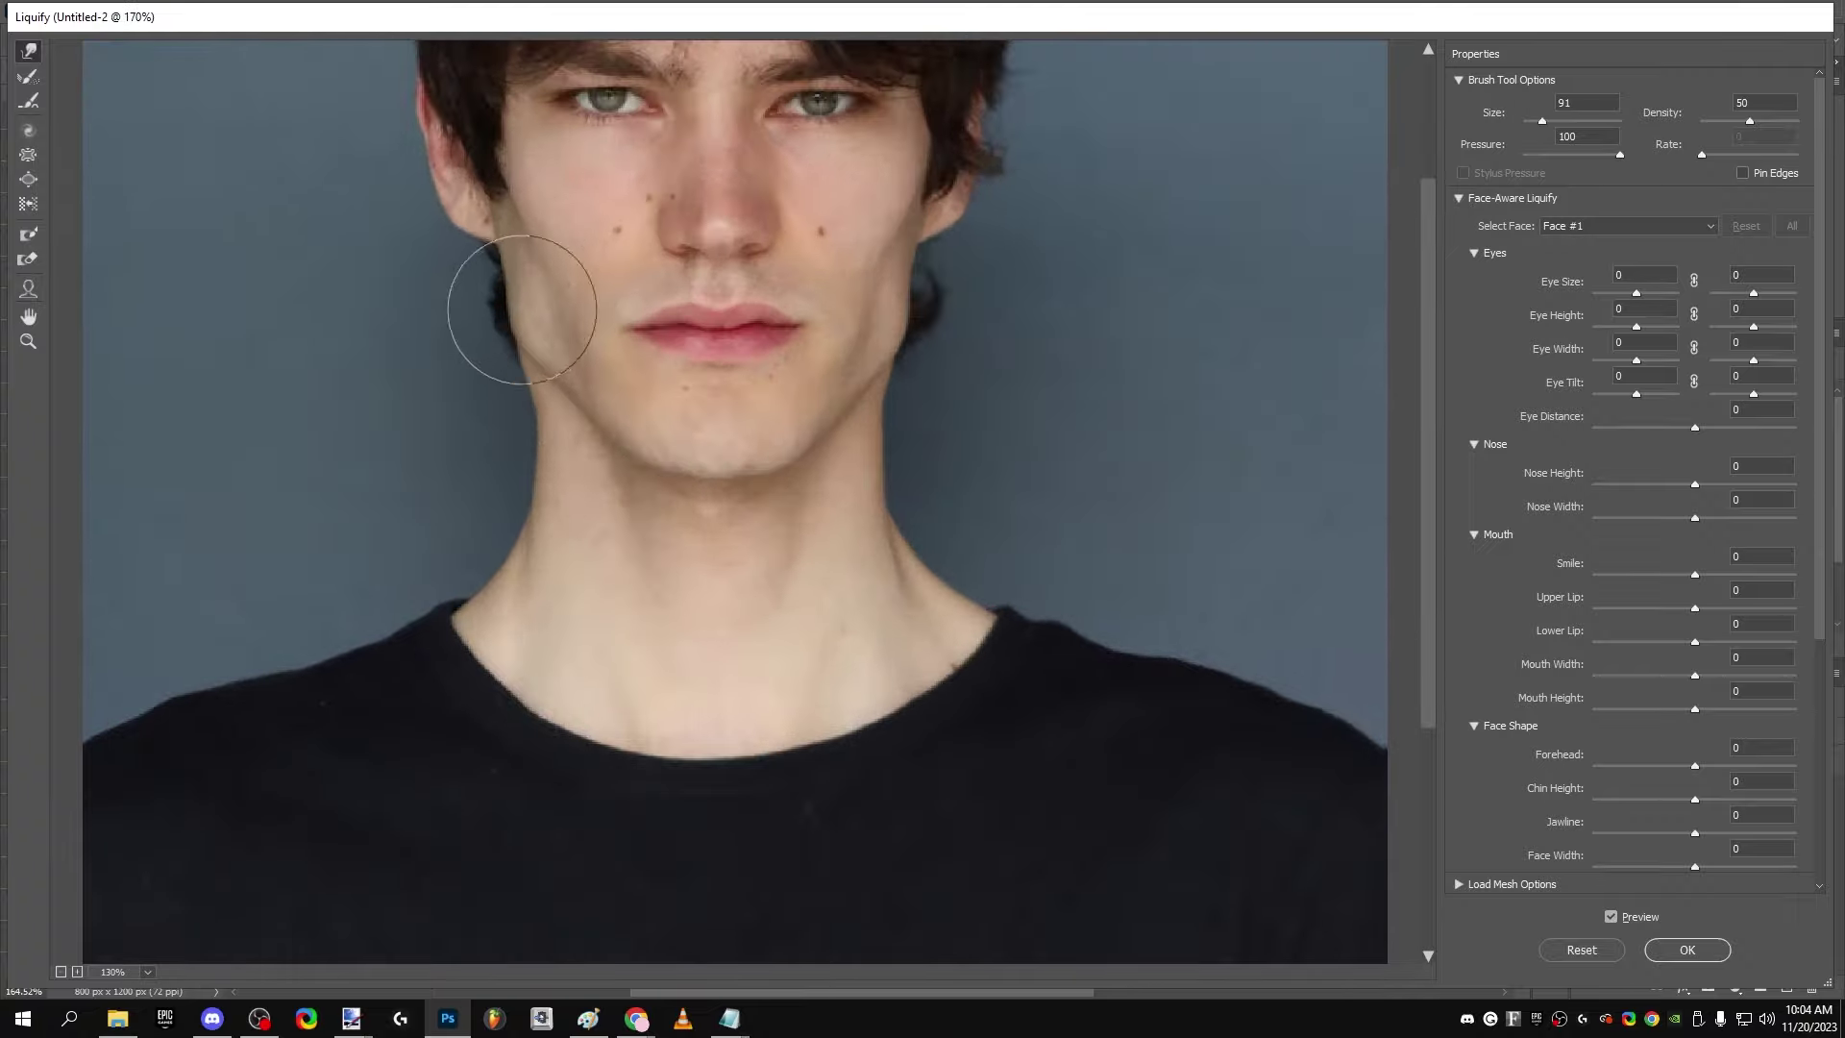
scroll(536, 375, "down", 2)
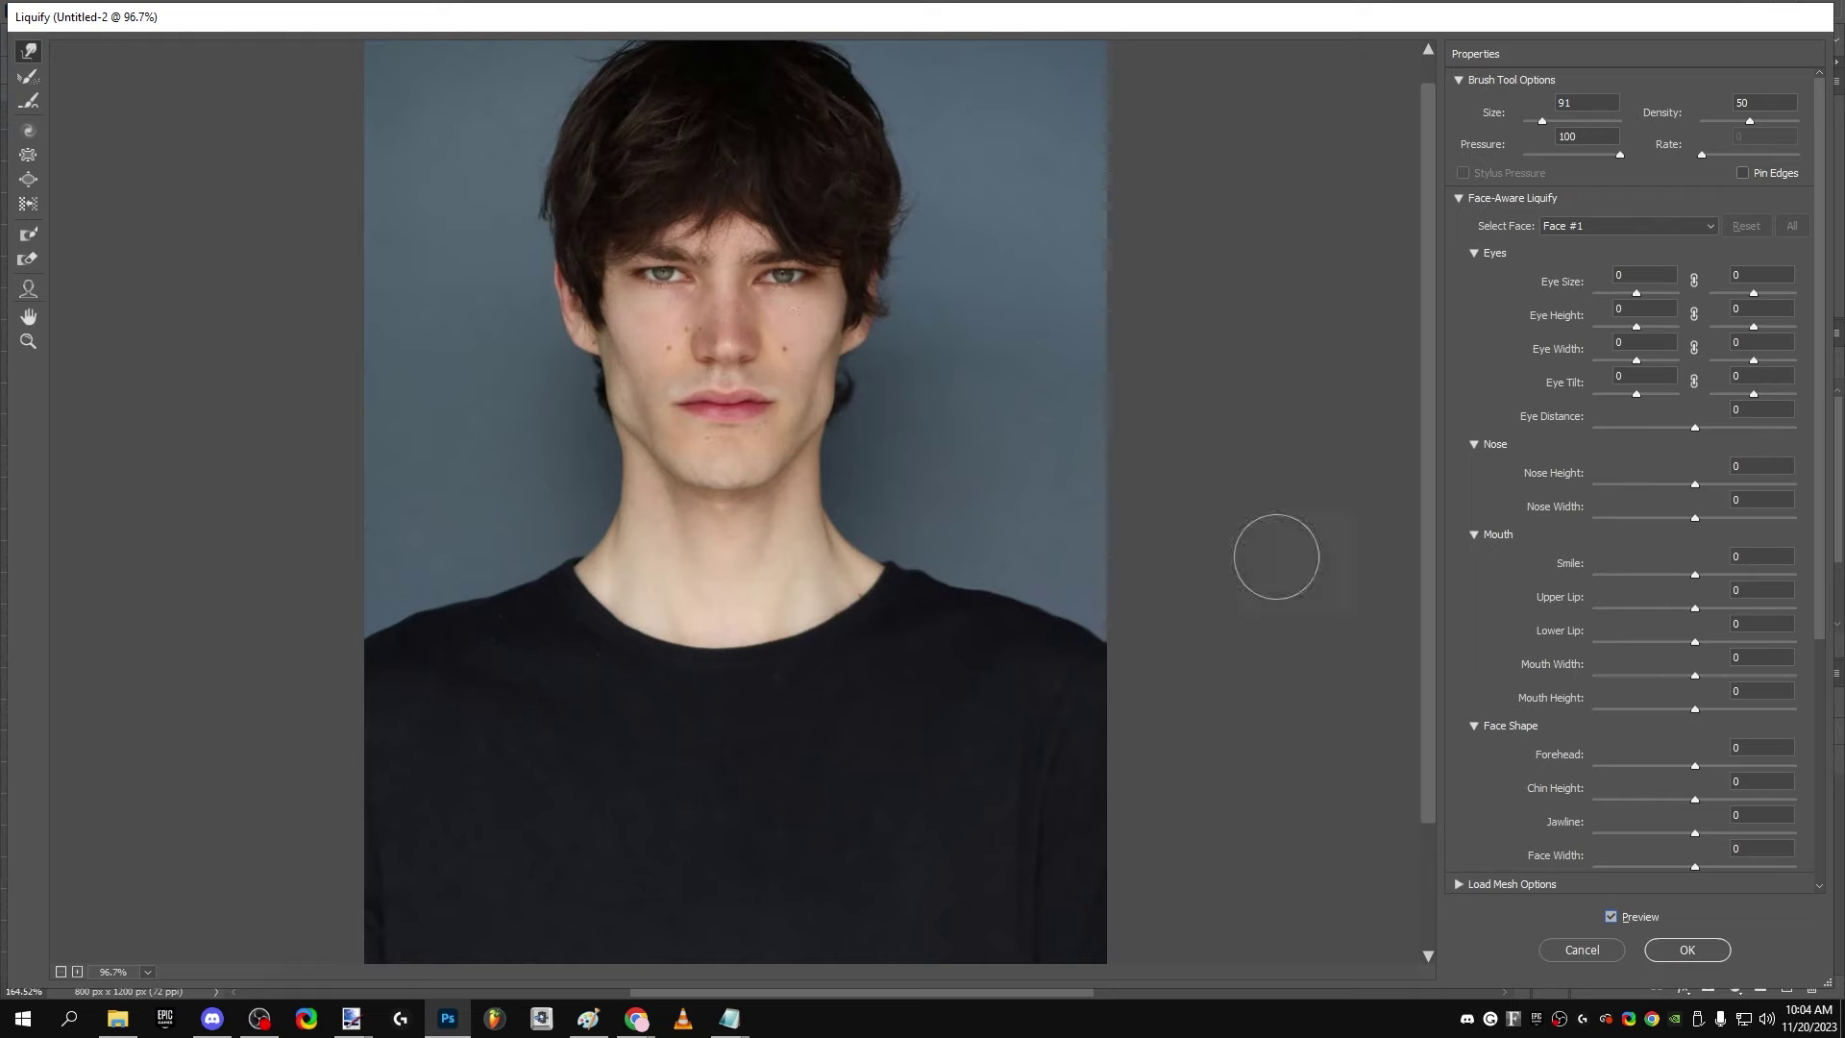
left_click(1686, 950)
scroll(805, 428, "down", 1)
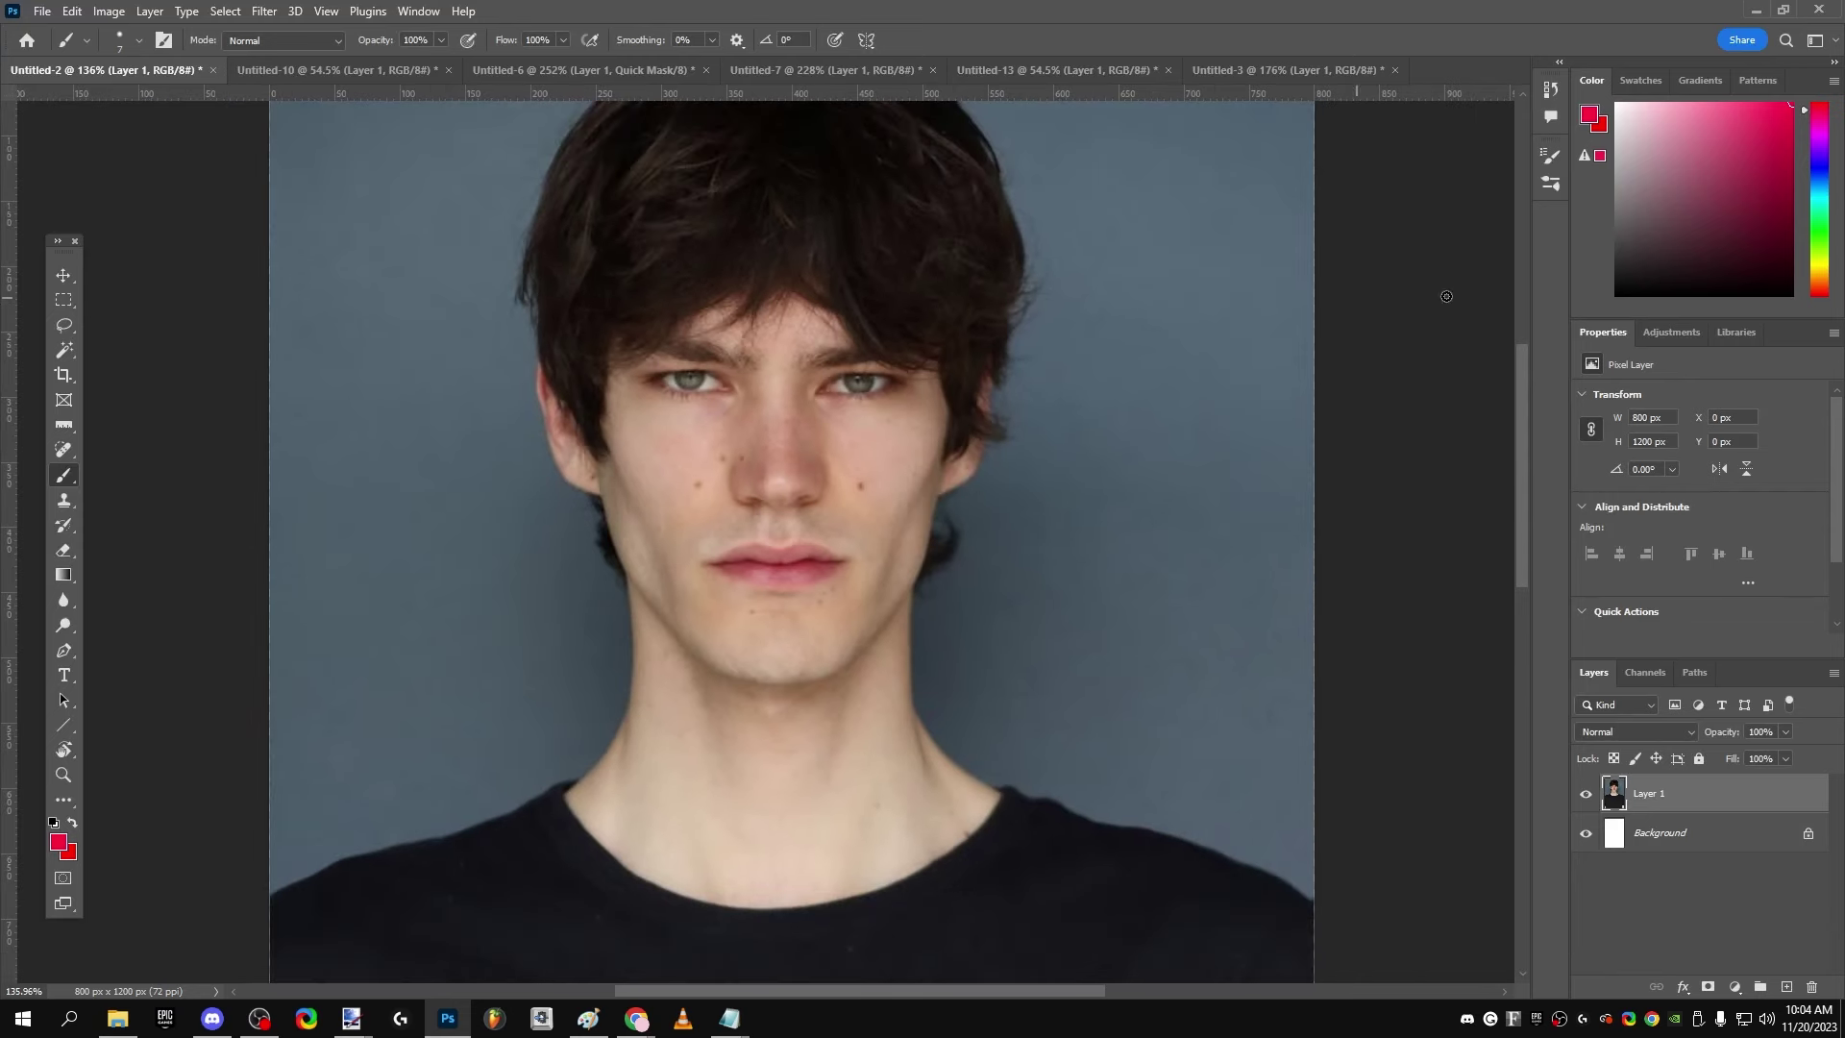
key("alt+Tab")
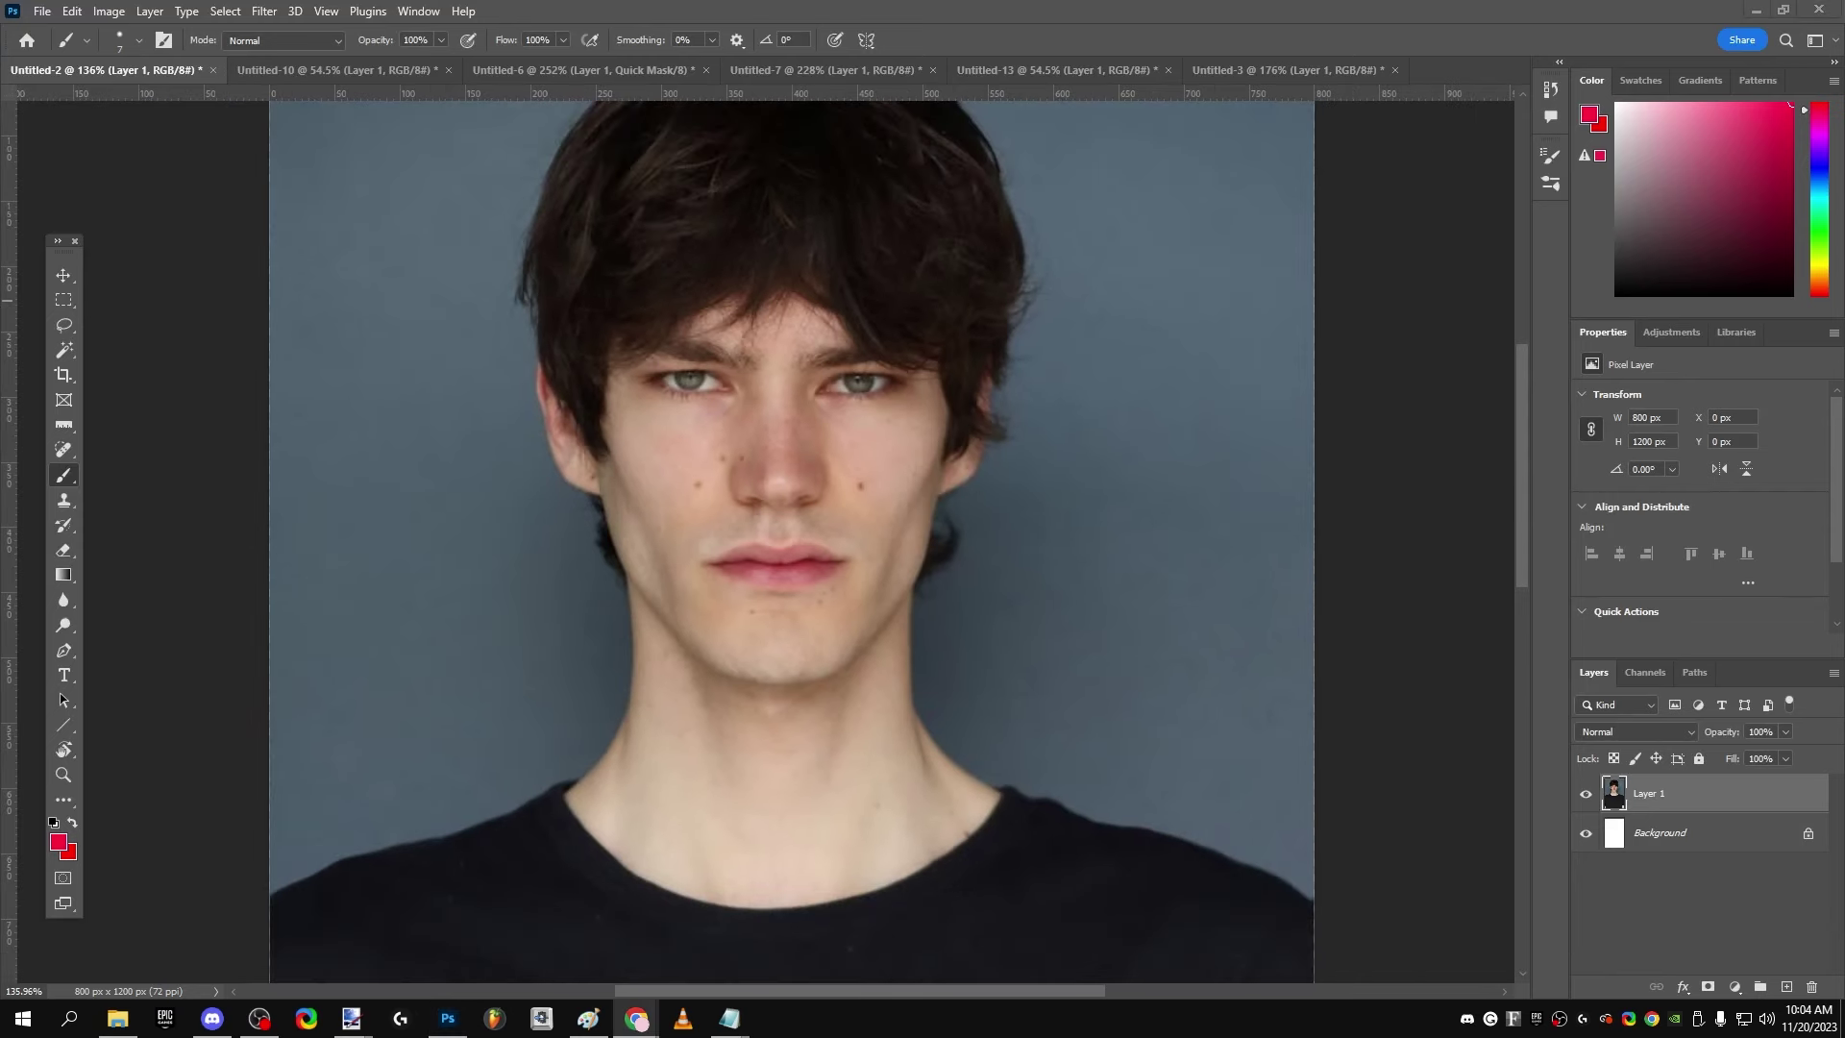
key("alt+Tab")
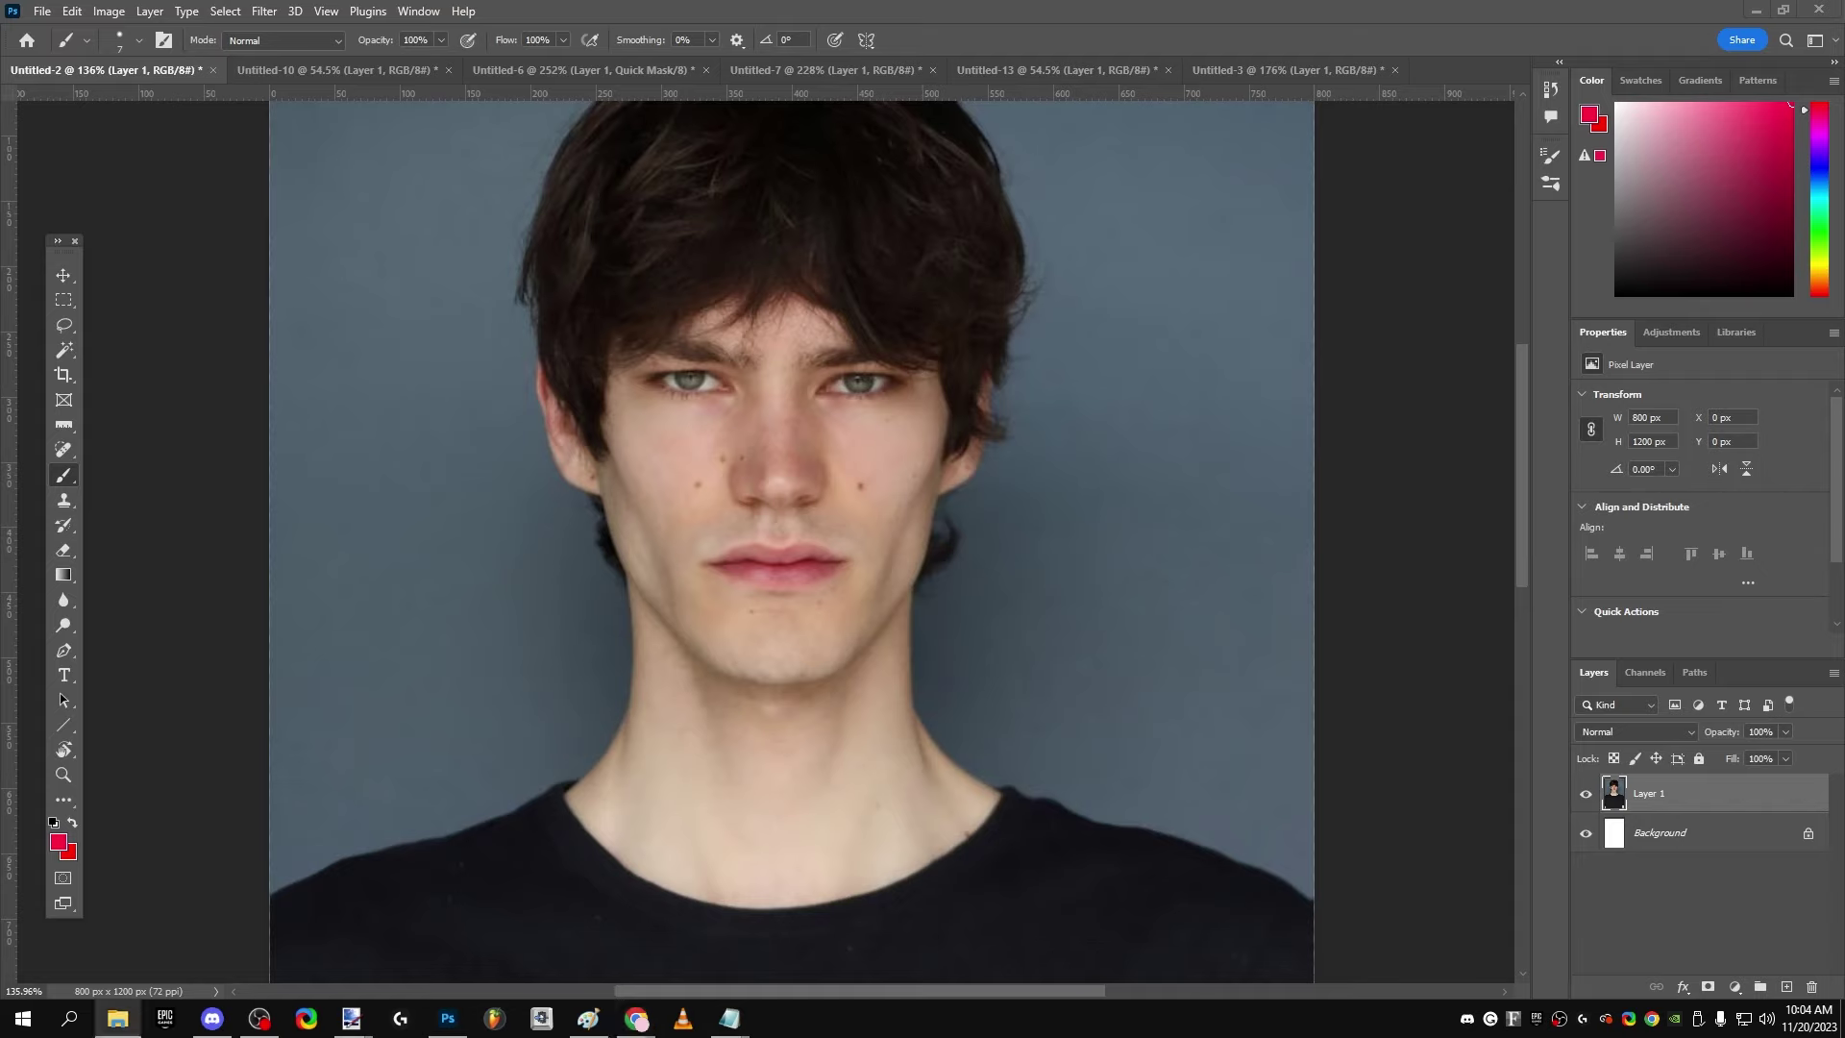
key("alt+Tab")
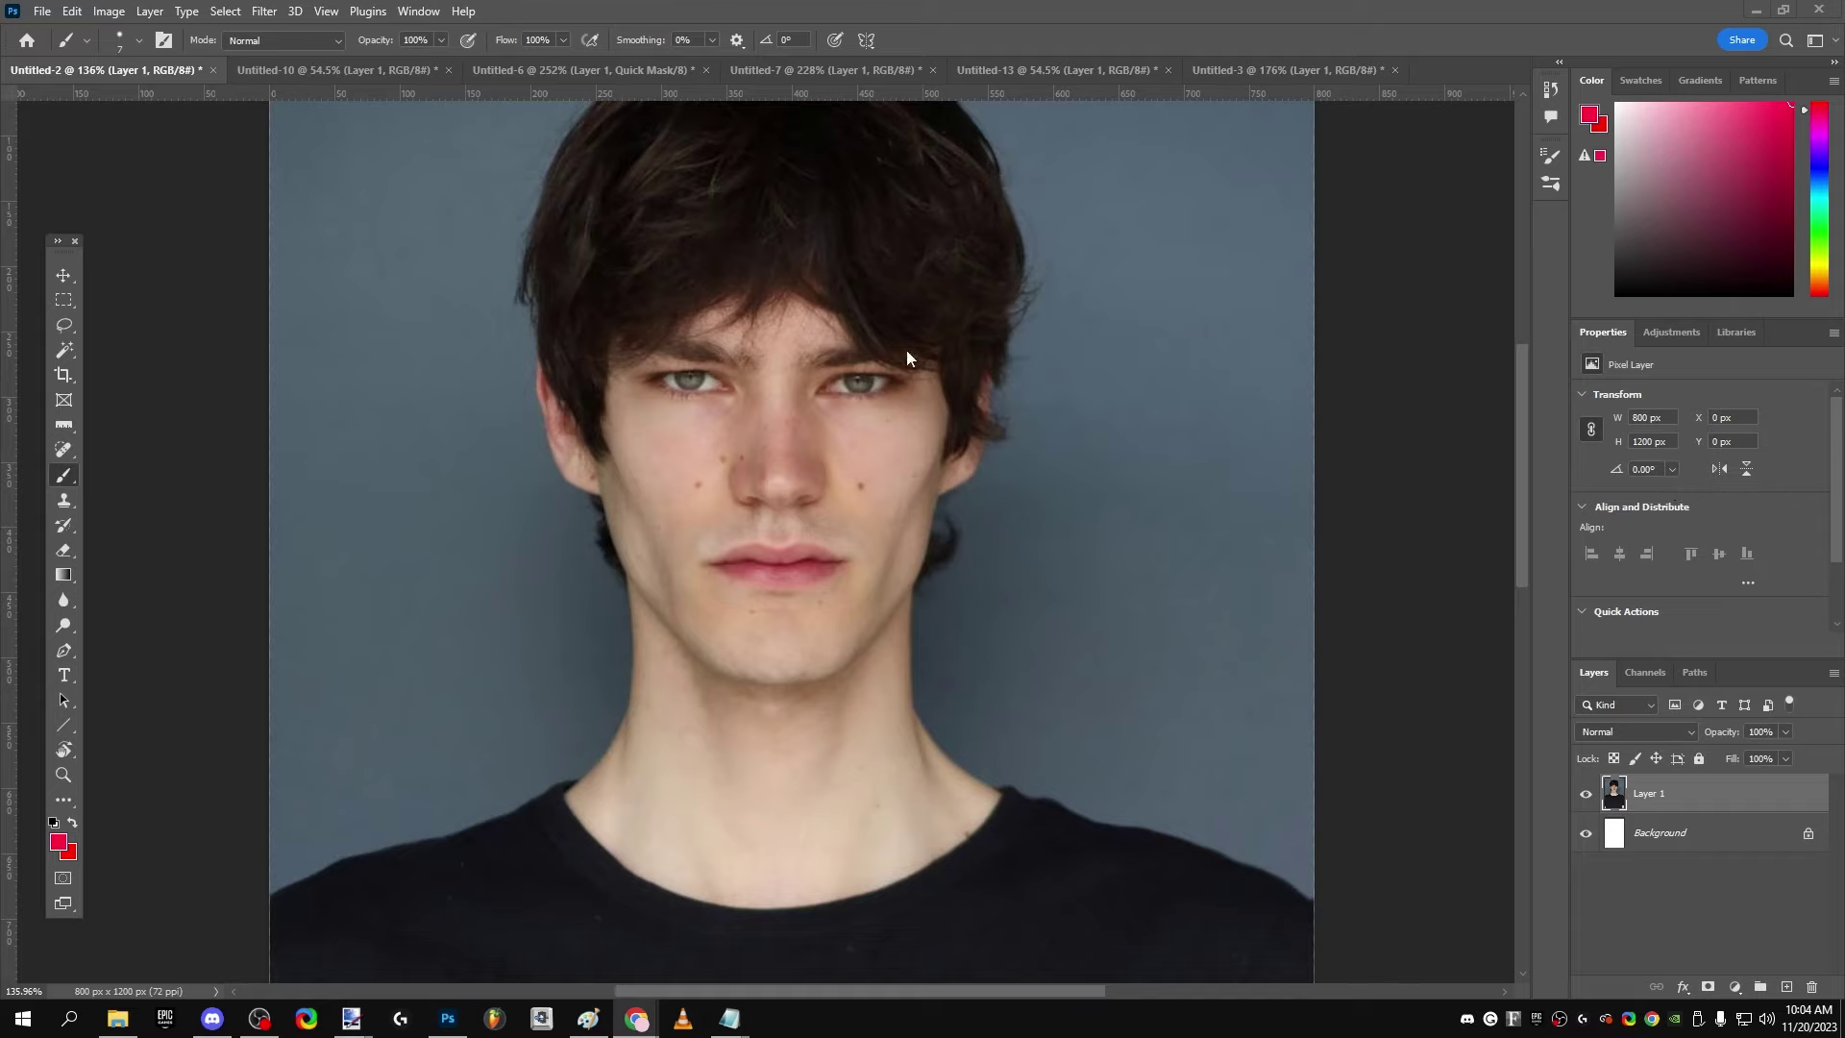
Step: Outline the eye region of the dark-haired portrait with a rectangular selection, clear it, and return to the Ruler tool
left_click(63, 423)
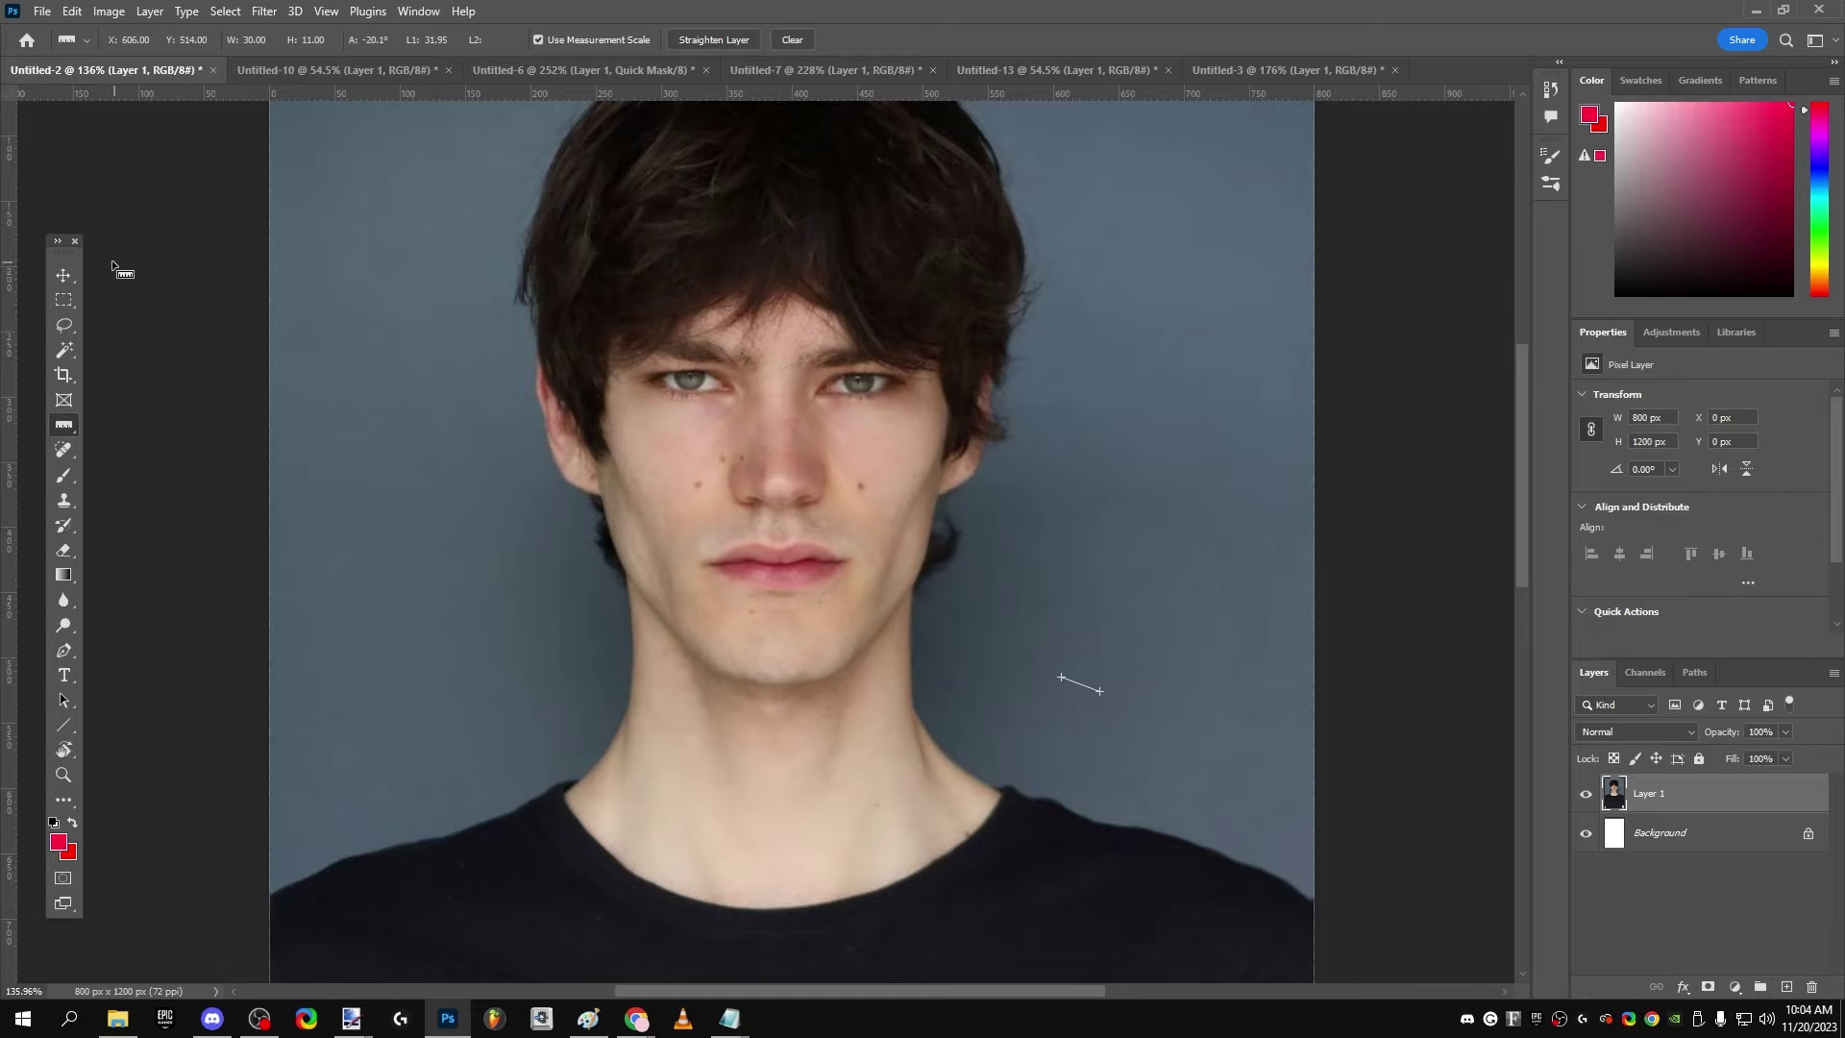
left_click(64, 301)
left_click_drag(555, 336, 1022, 420)
left_click(779, 306)
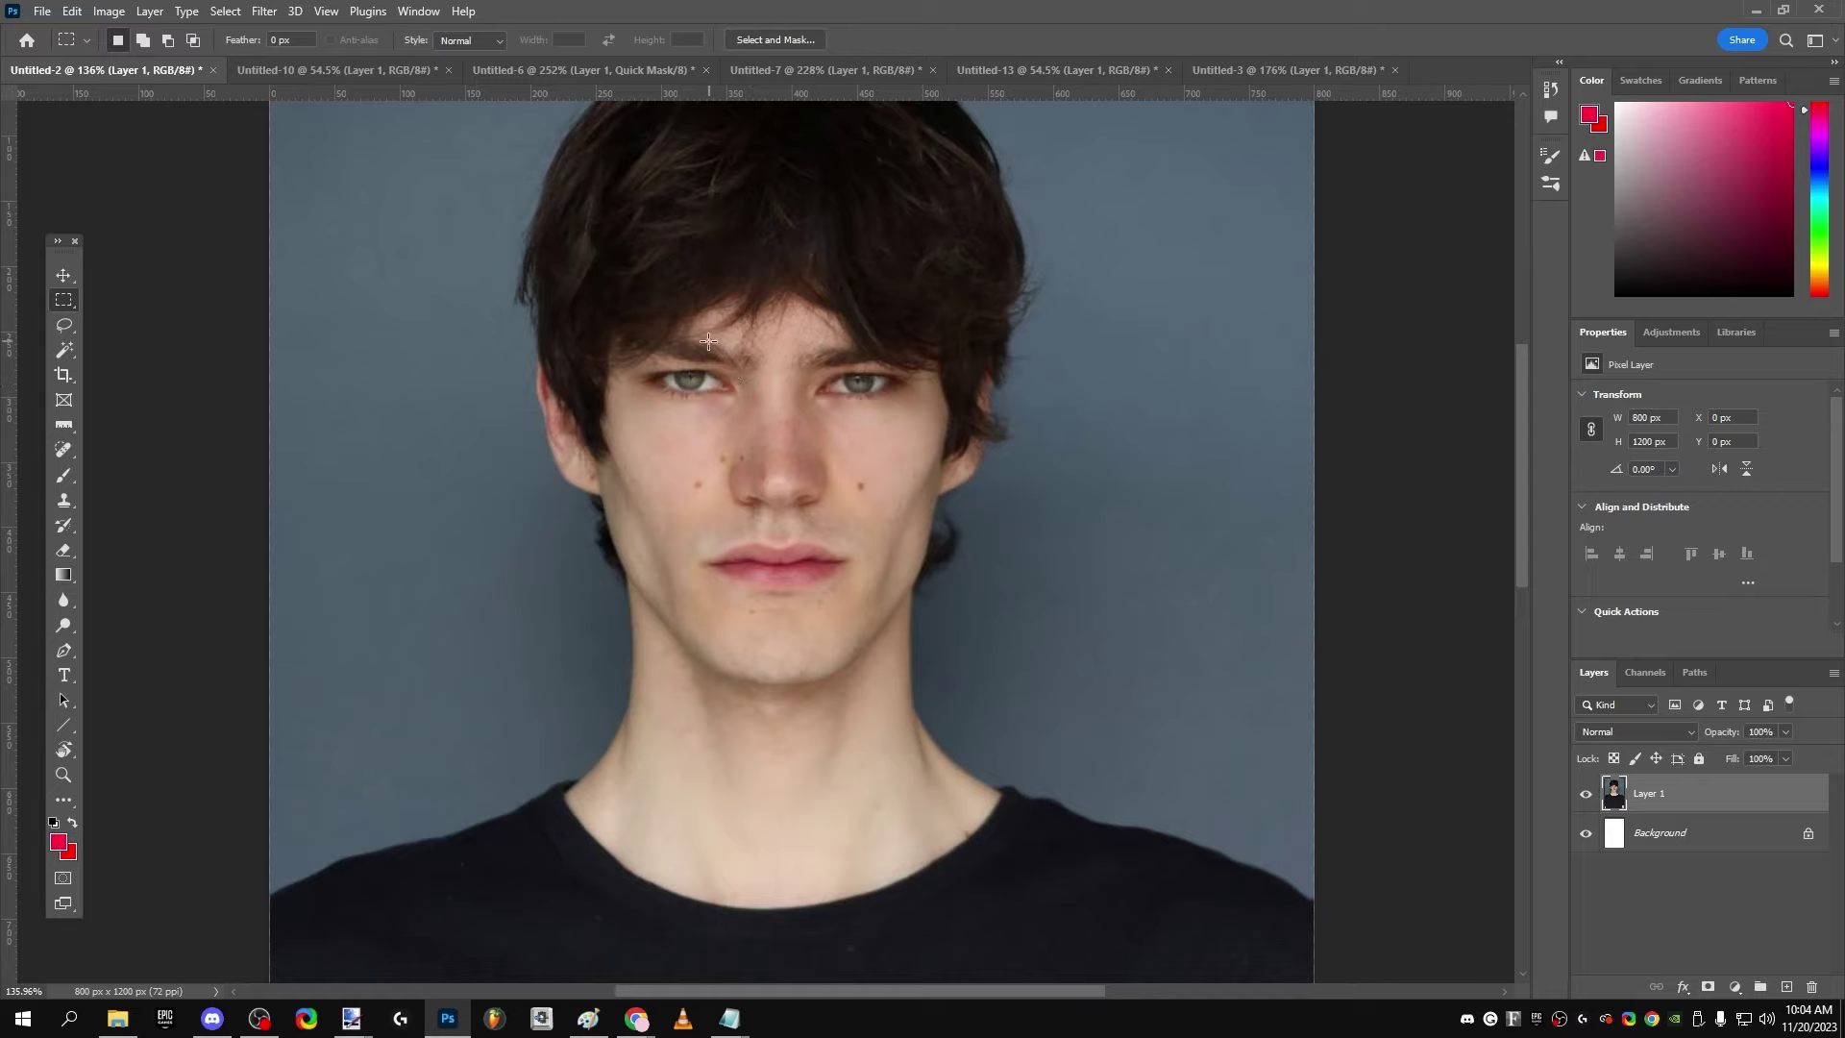
left_click(66, 427)
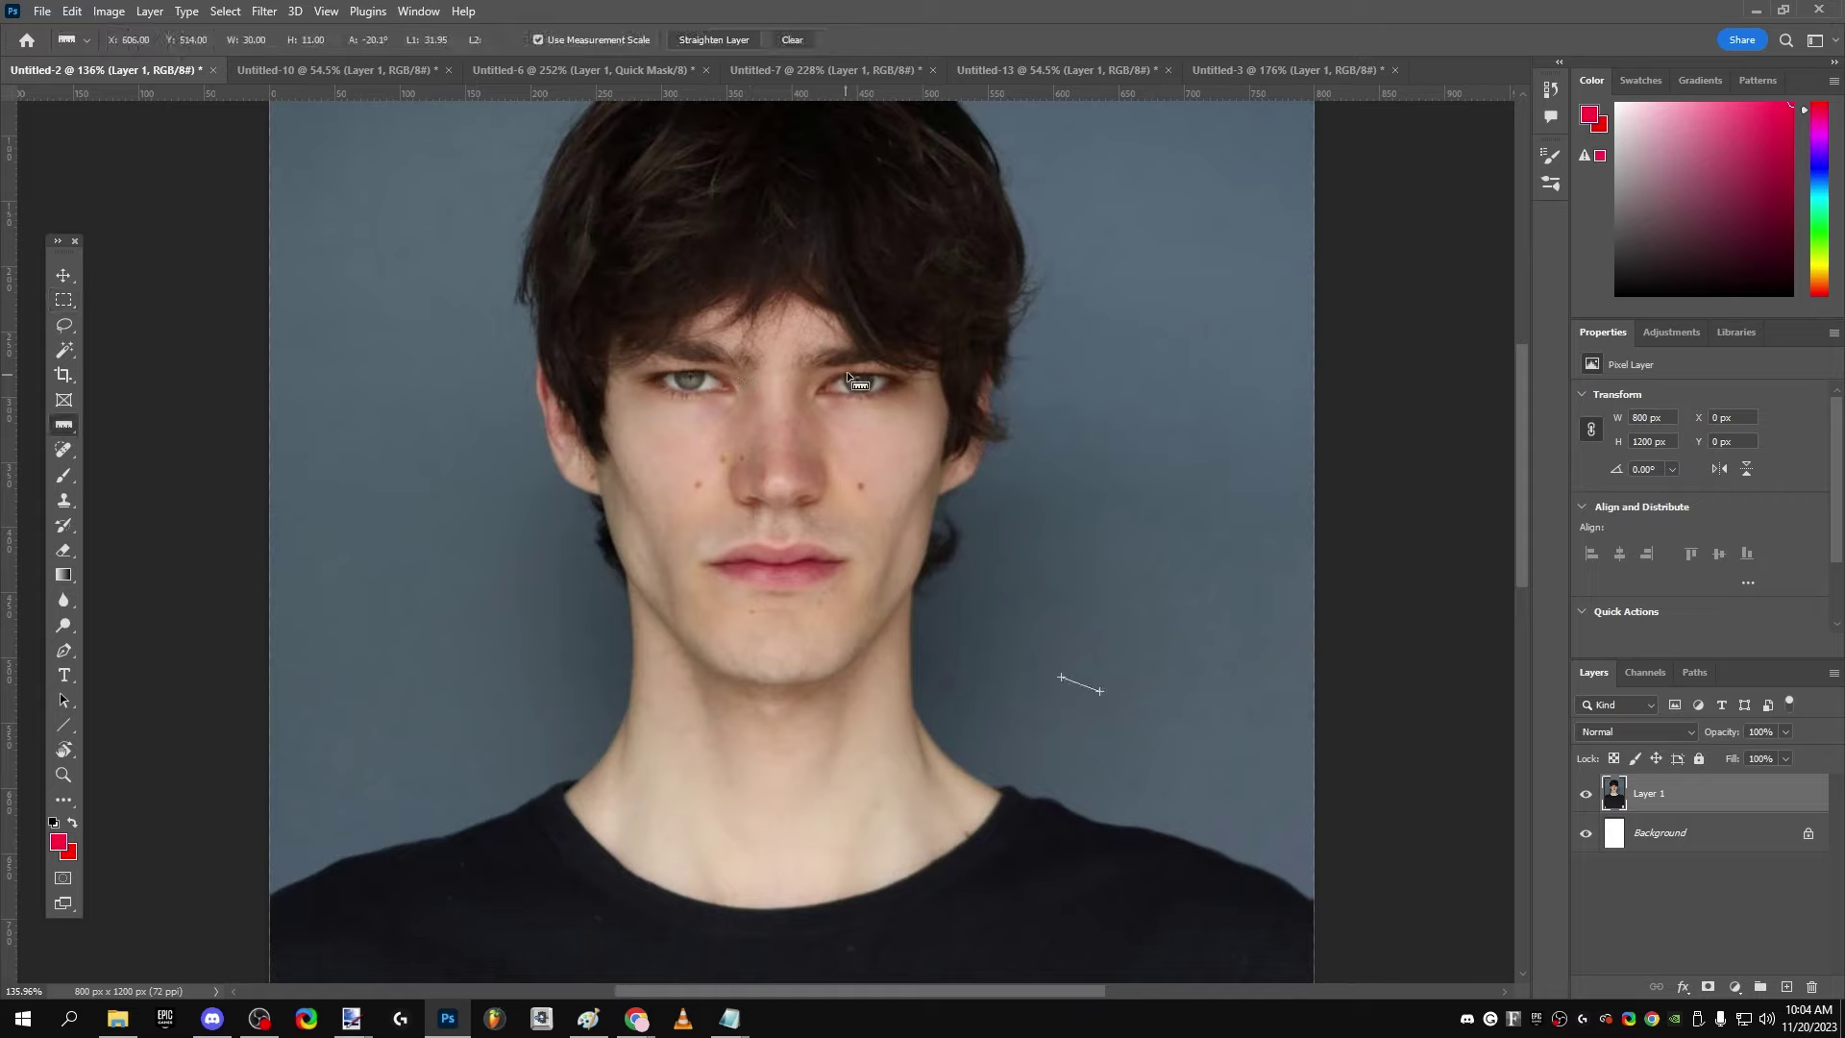
scroll(690, 365, "up", 5)
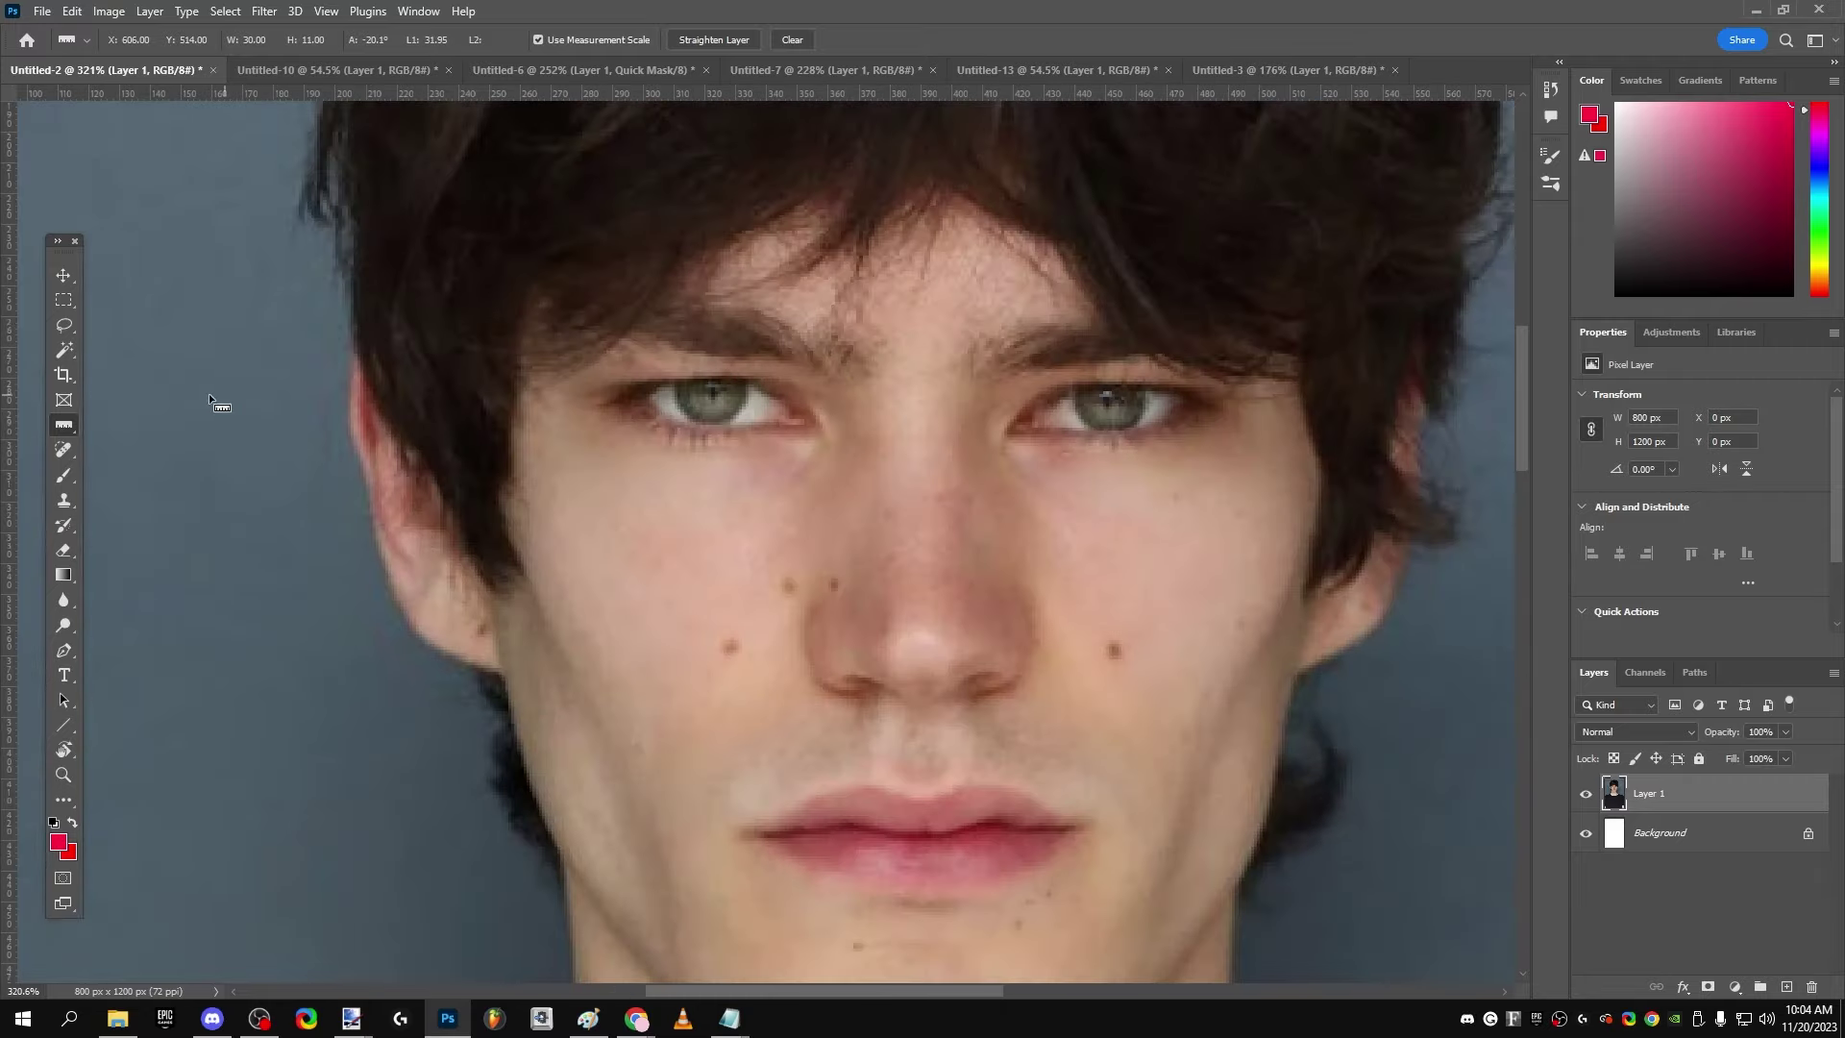
Step: In the Untitled-10 portrait, outline the eye region with a rectangular selection about 1290 × 342 px and clear it
left_click(332, 69)
scroll(836, 407, "up", 3)
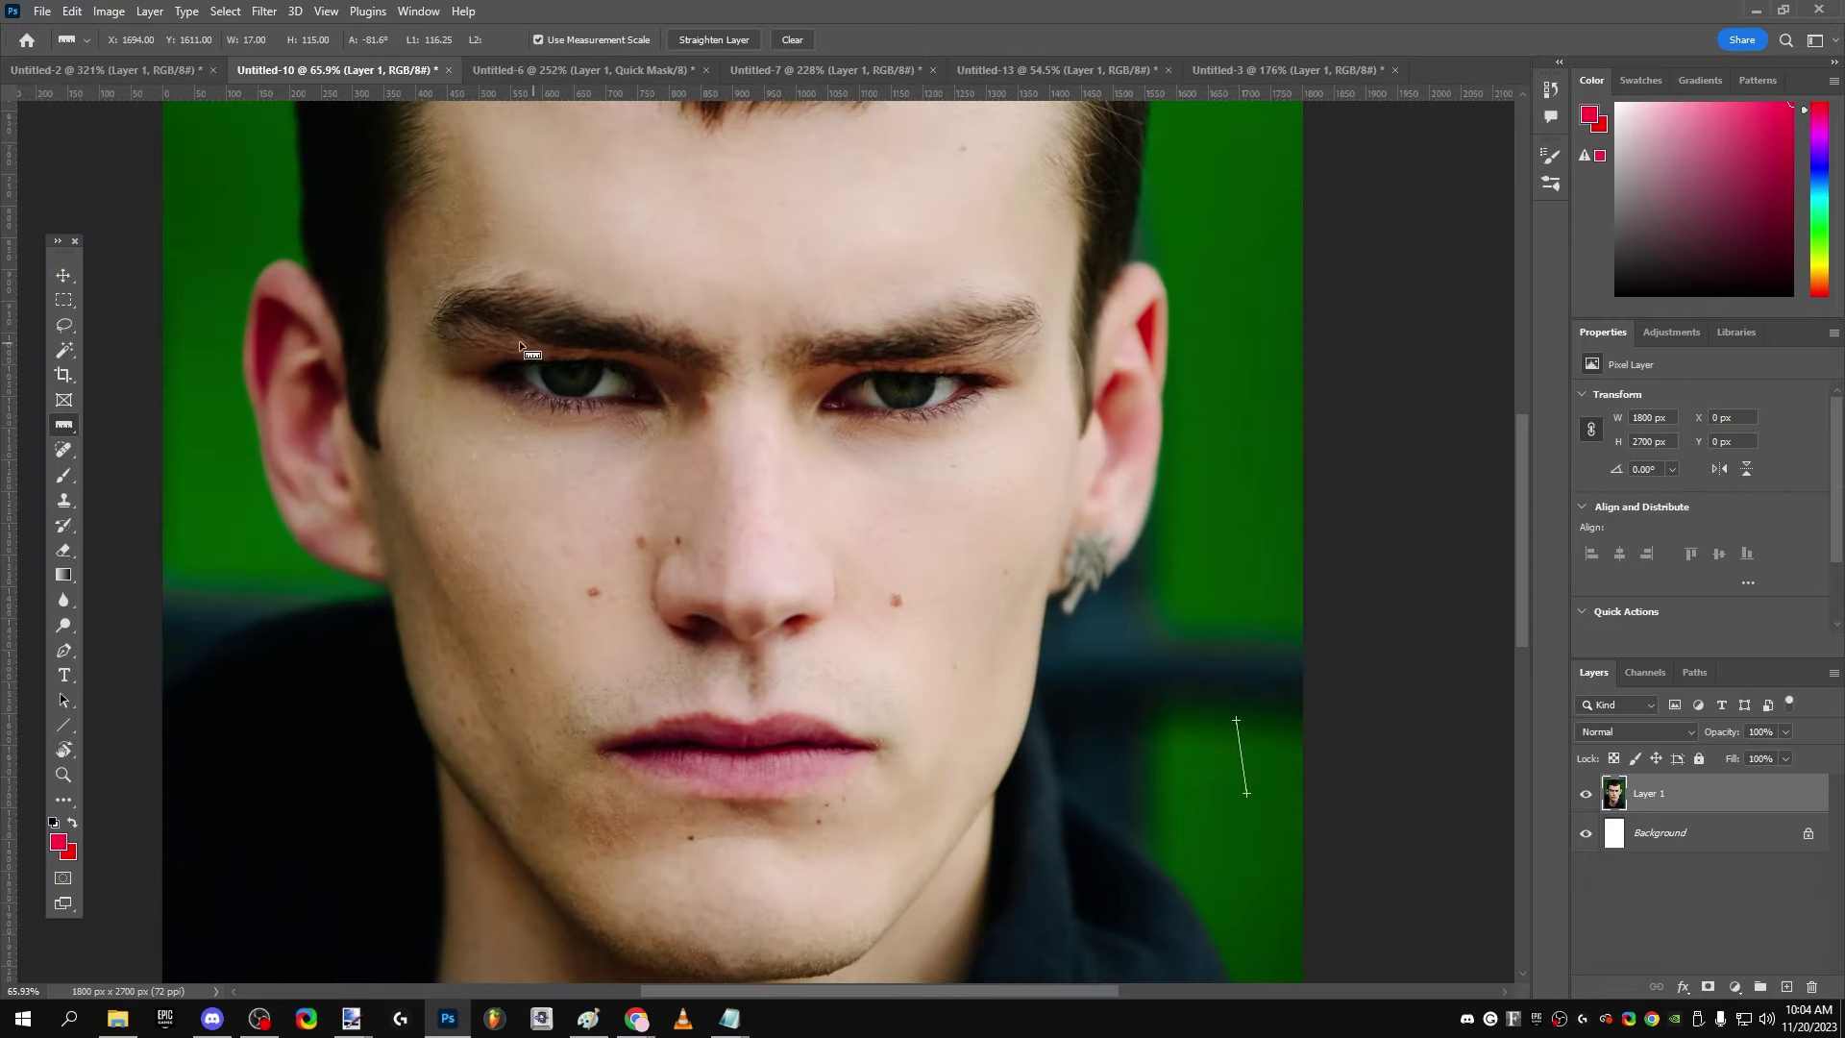
left_click(64, 300)
left_click_drag(324, 248, 1139, 463)
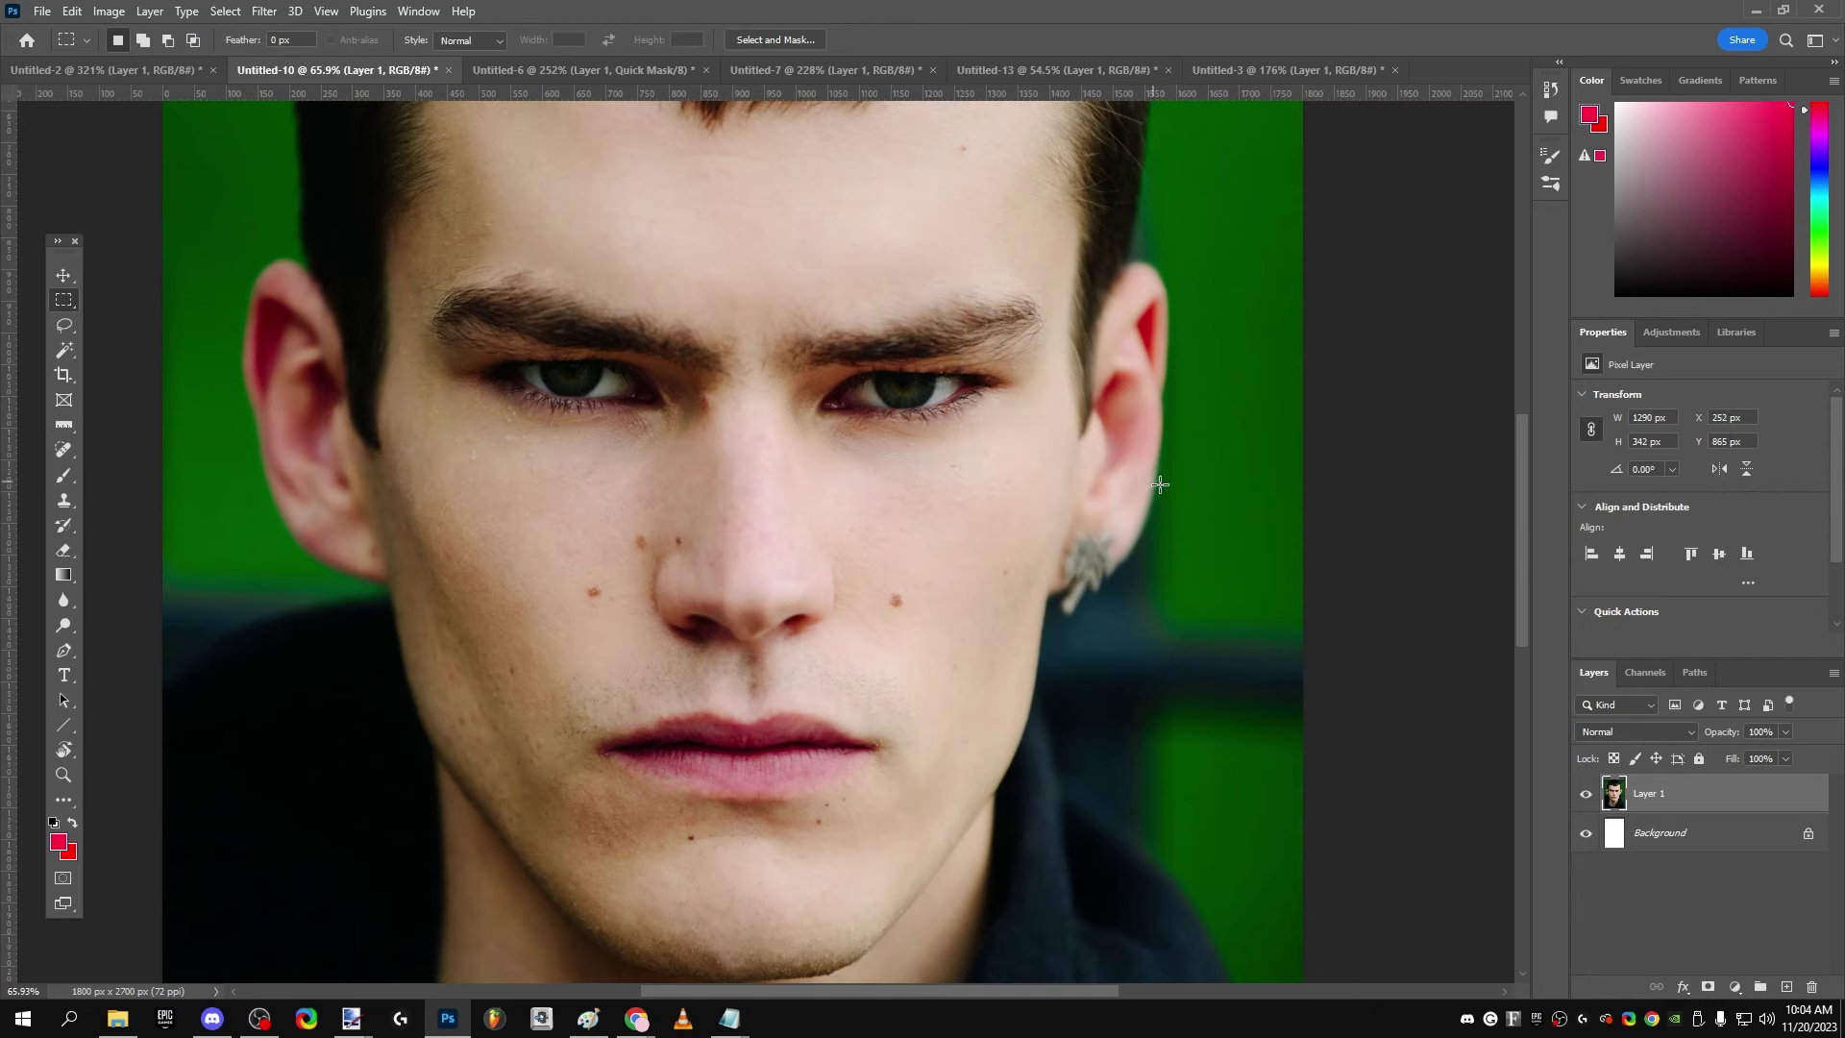
scroll(1202, 538, "down", 2)
left_click(63, 427)
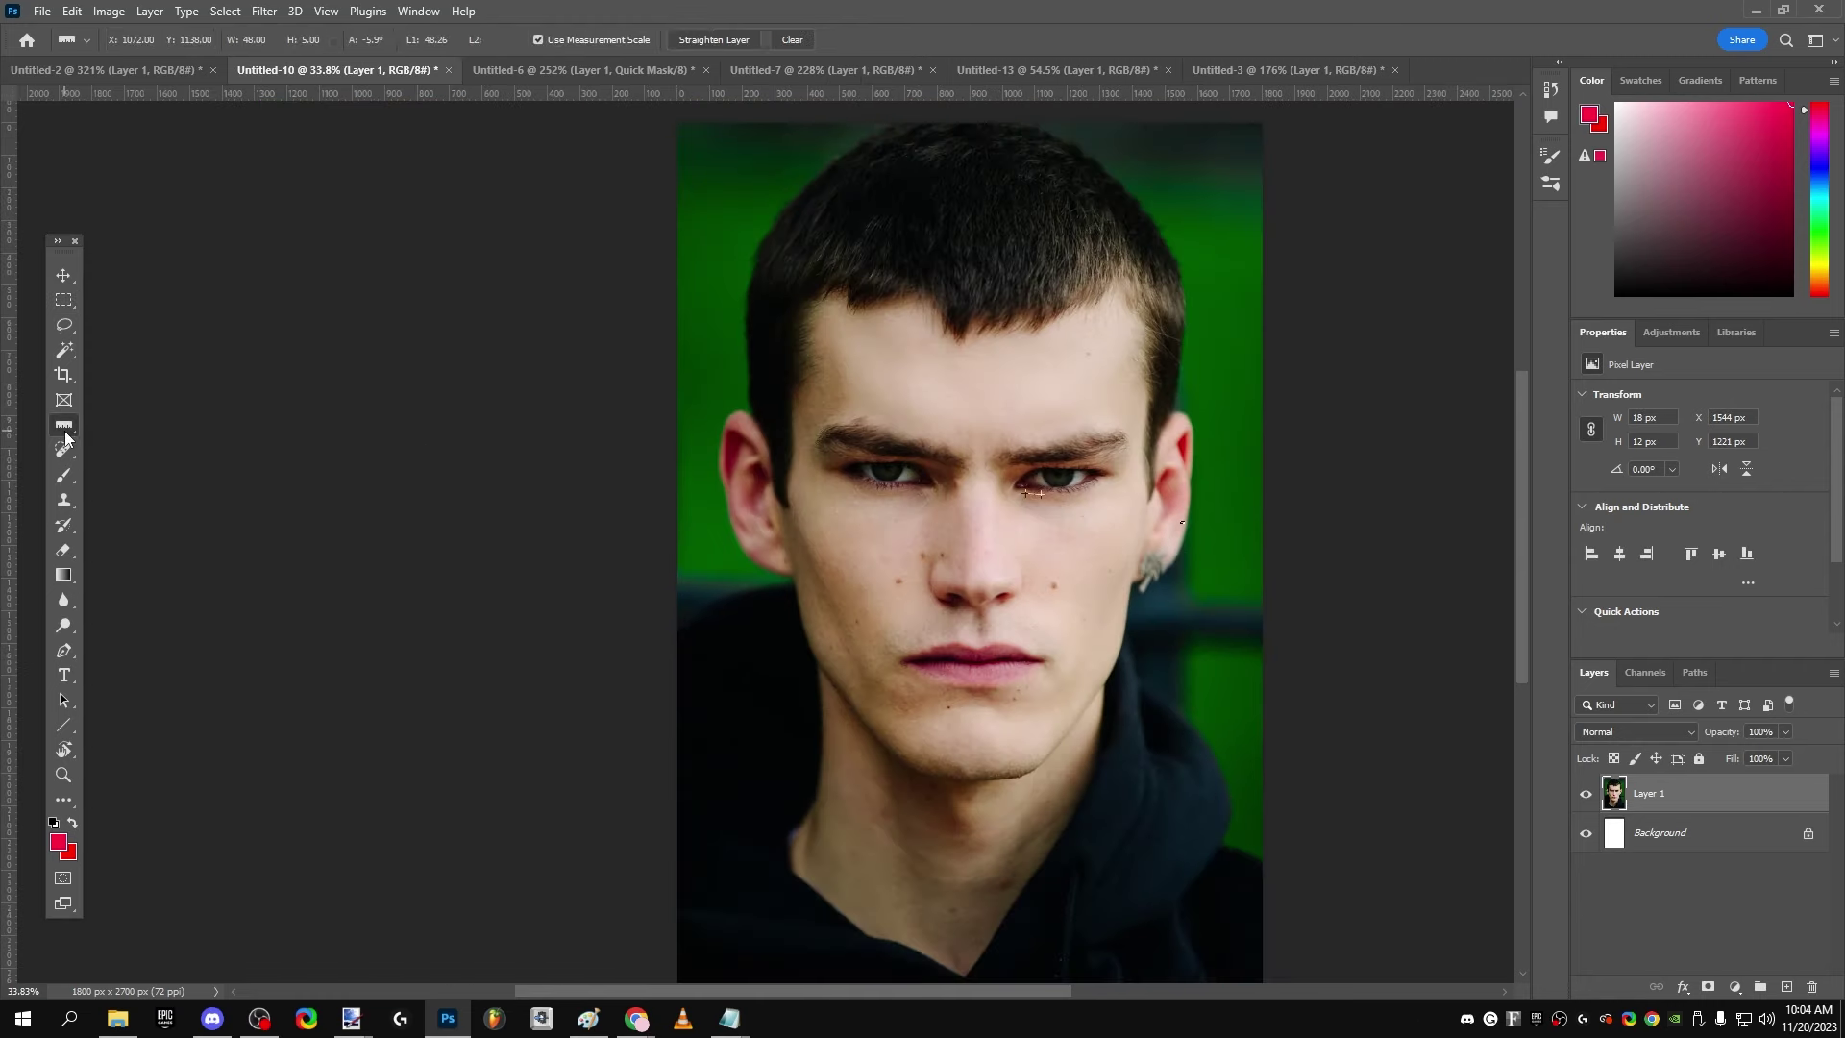
Step: Set the Brush tool's size to 12 px for annotating the Untitled-10 portrait
left_click(63, 475)
scroll(1281, 424, "up", 2)
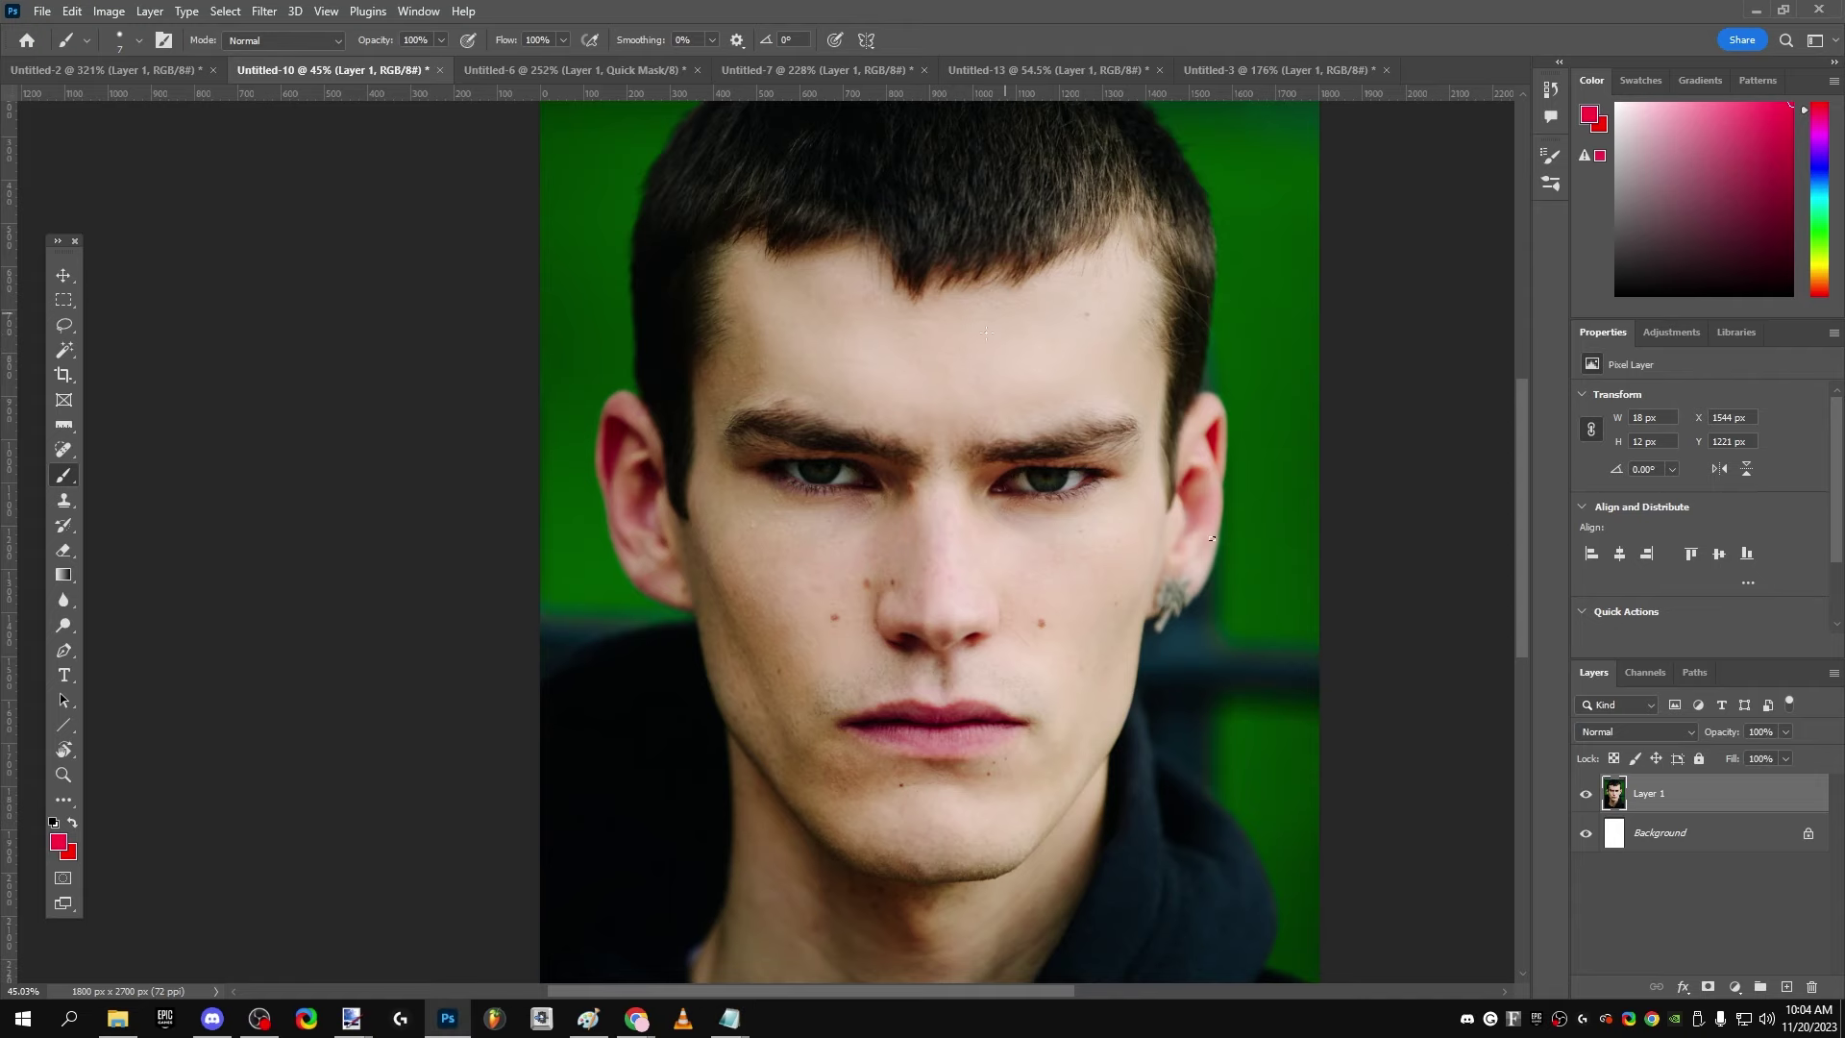
scroll(800, 465, "up", 2)
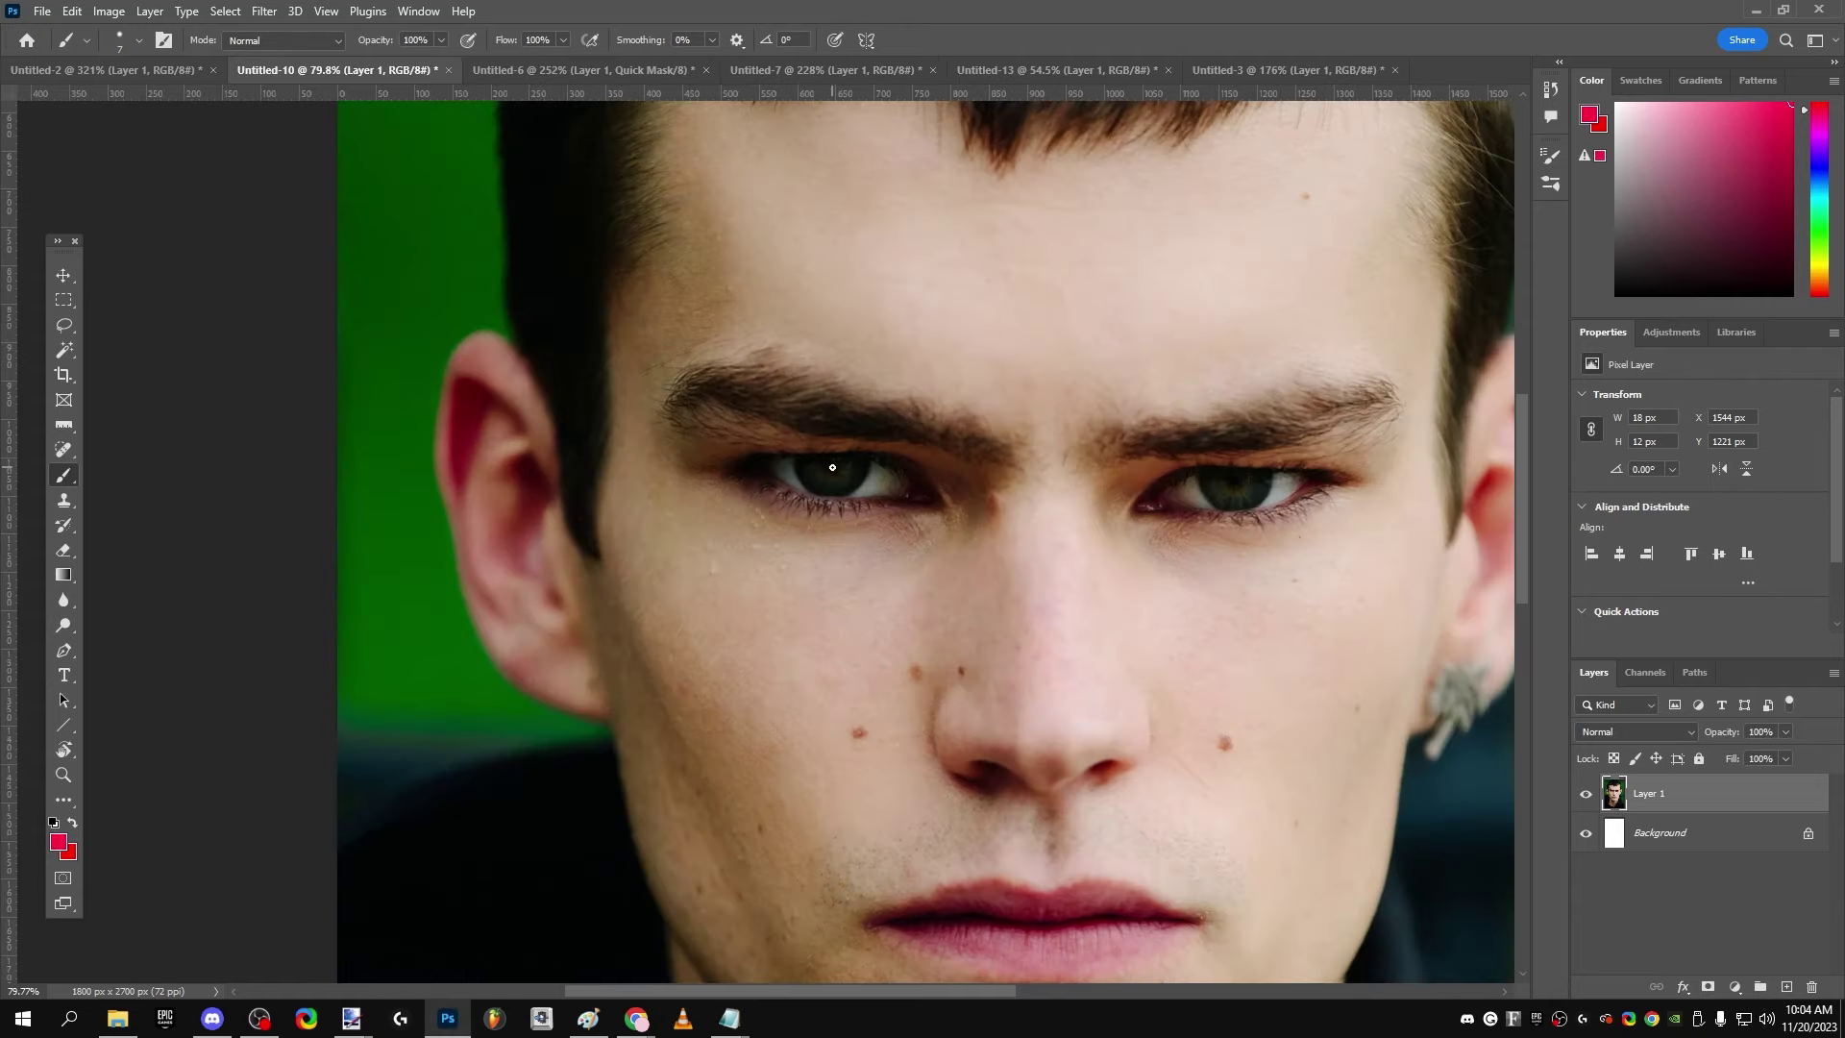
left_click(137, 37)
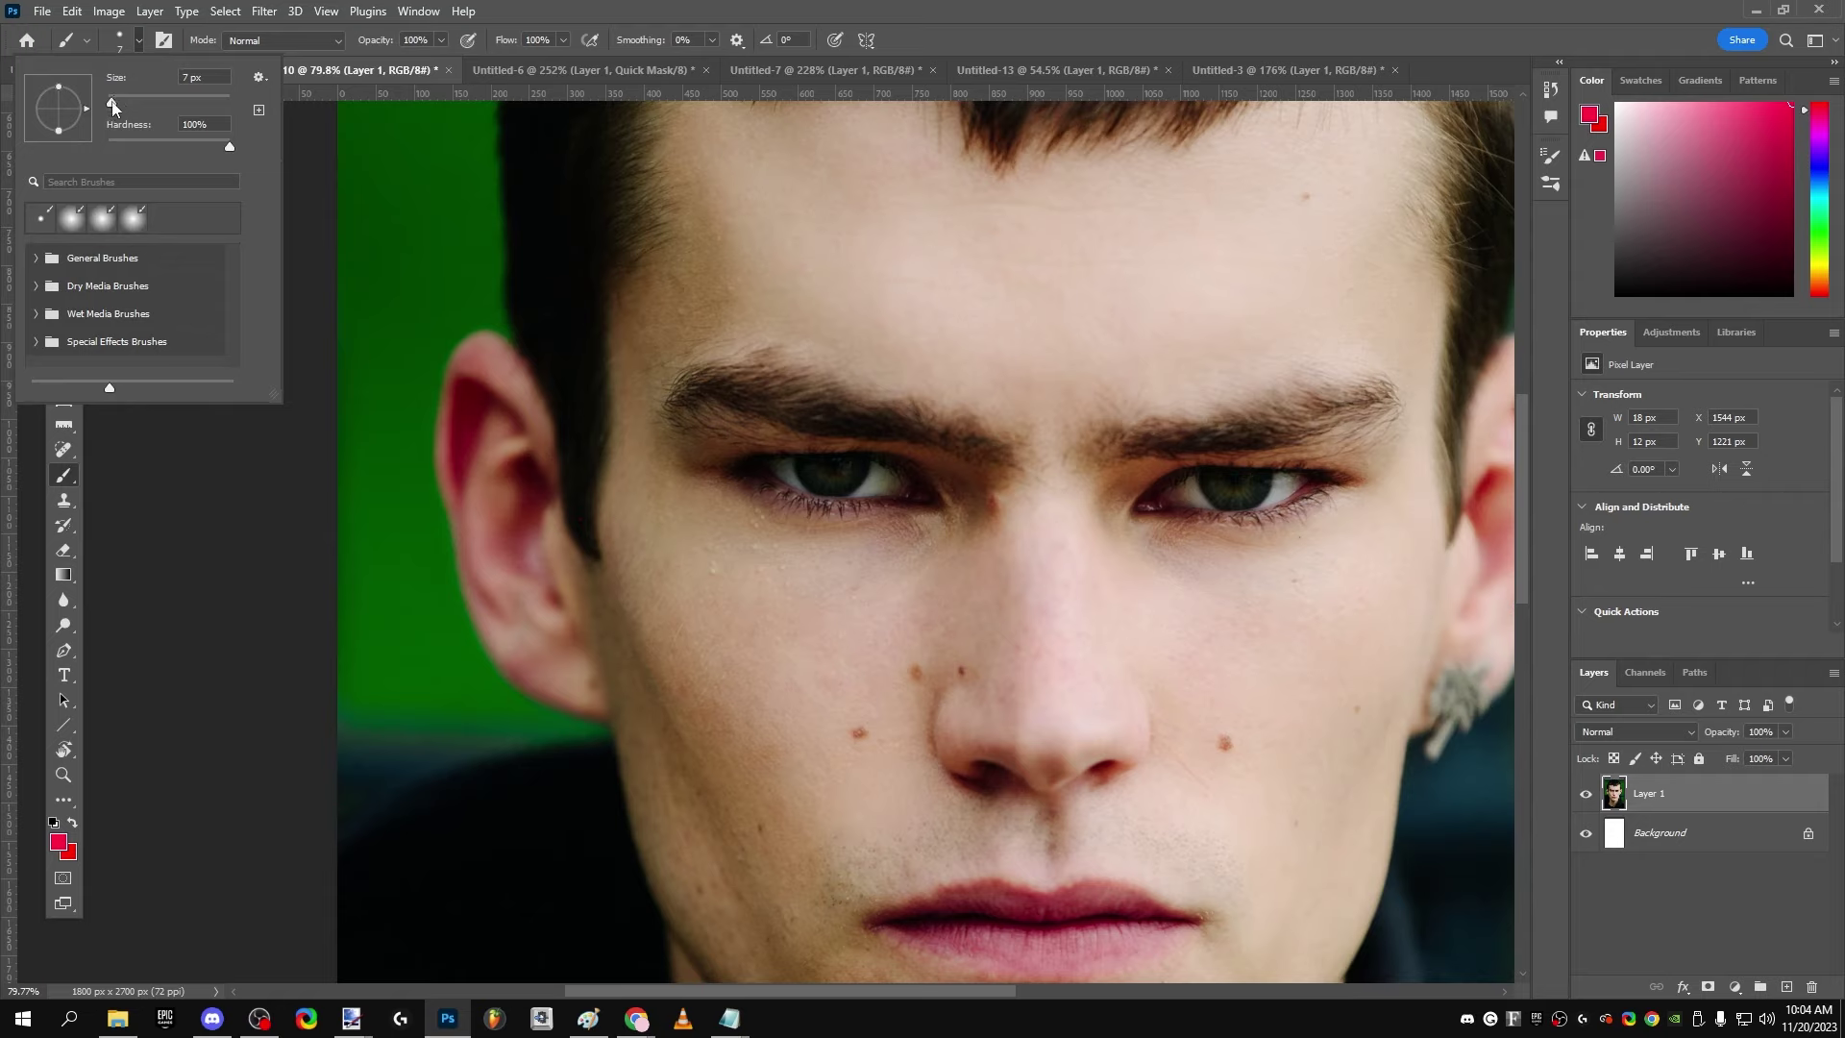
type("12")
key("Return")
left_click(148, 38)
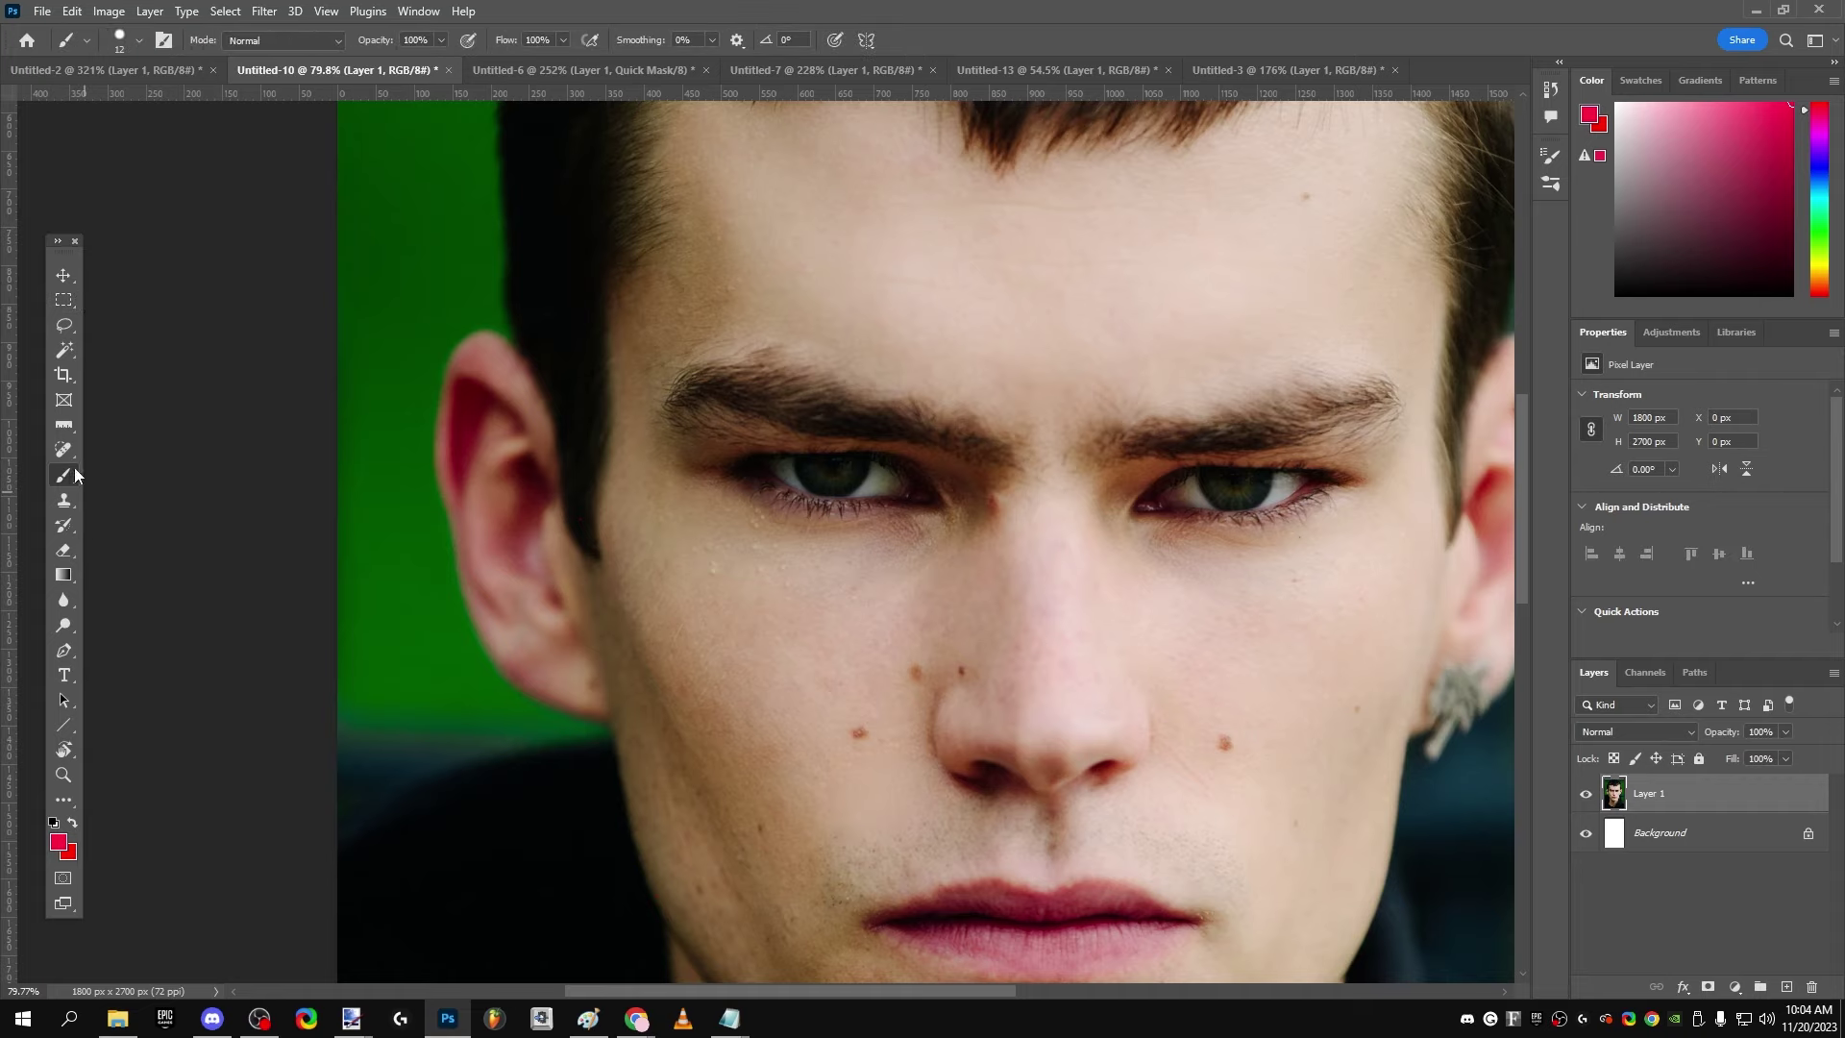
Step: Paint two straight red lines on the face, one between the pupils and one across the face's full width just below them
left_click(835, 471)
scroll(835, 471, "down", 3)
left_click(1057, 484, "shift")
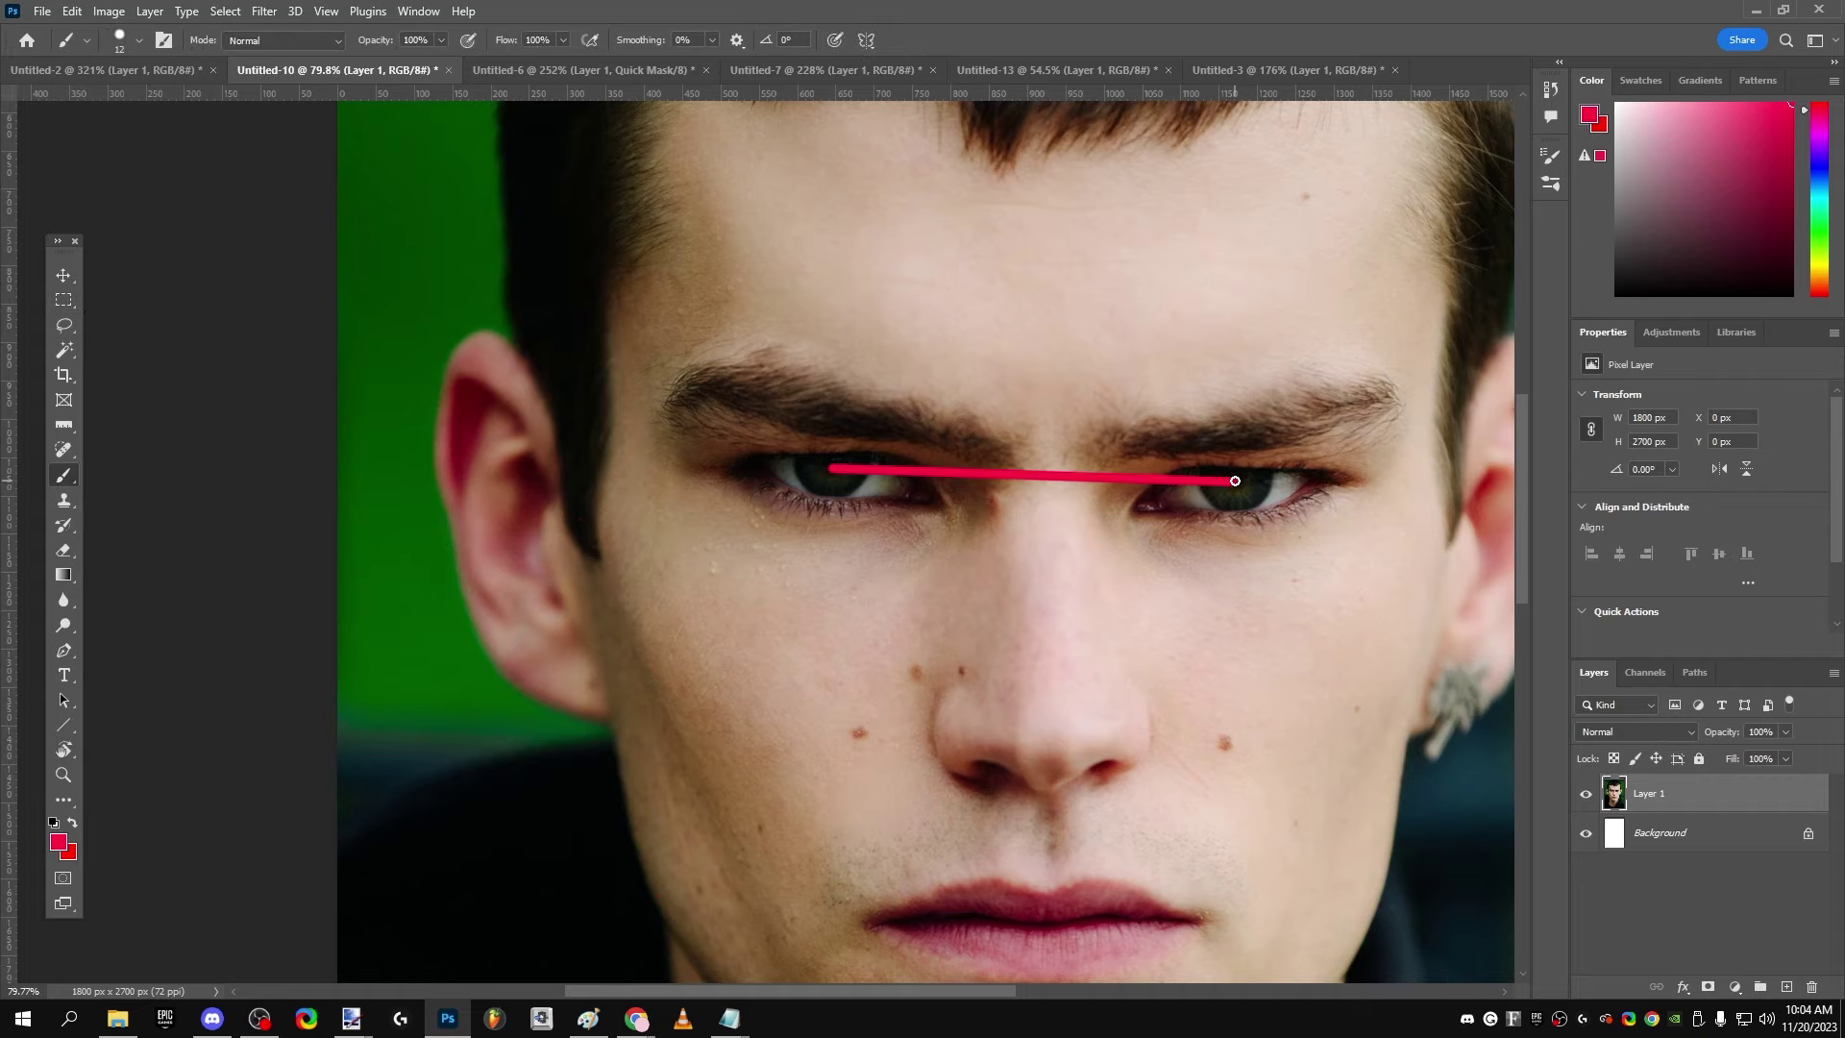
scroll(1255, 470, "up", 3)
scroll(253, 512, "down", 2)
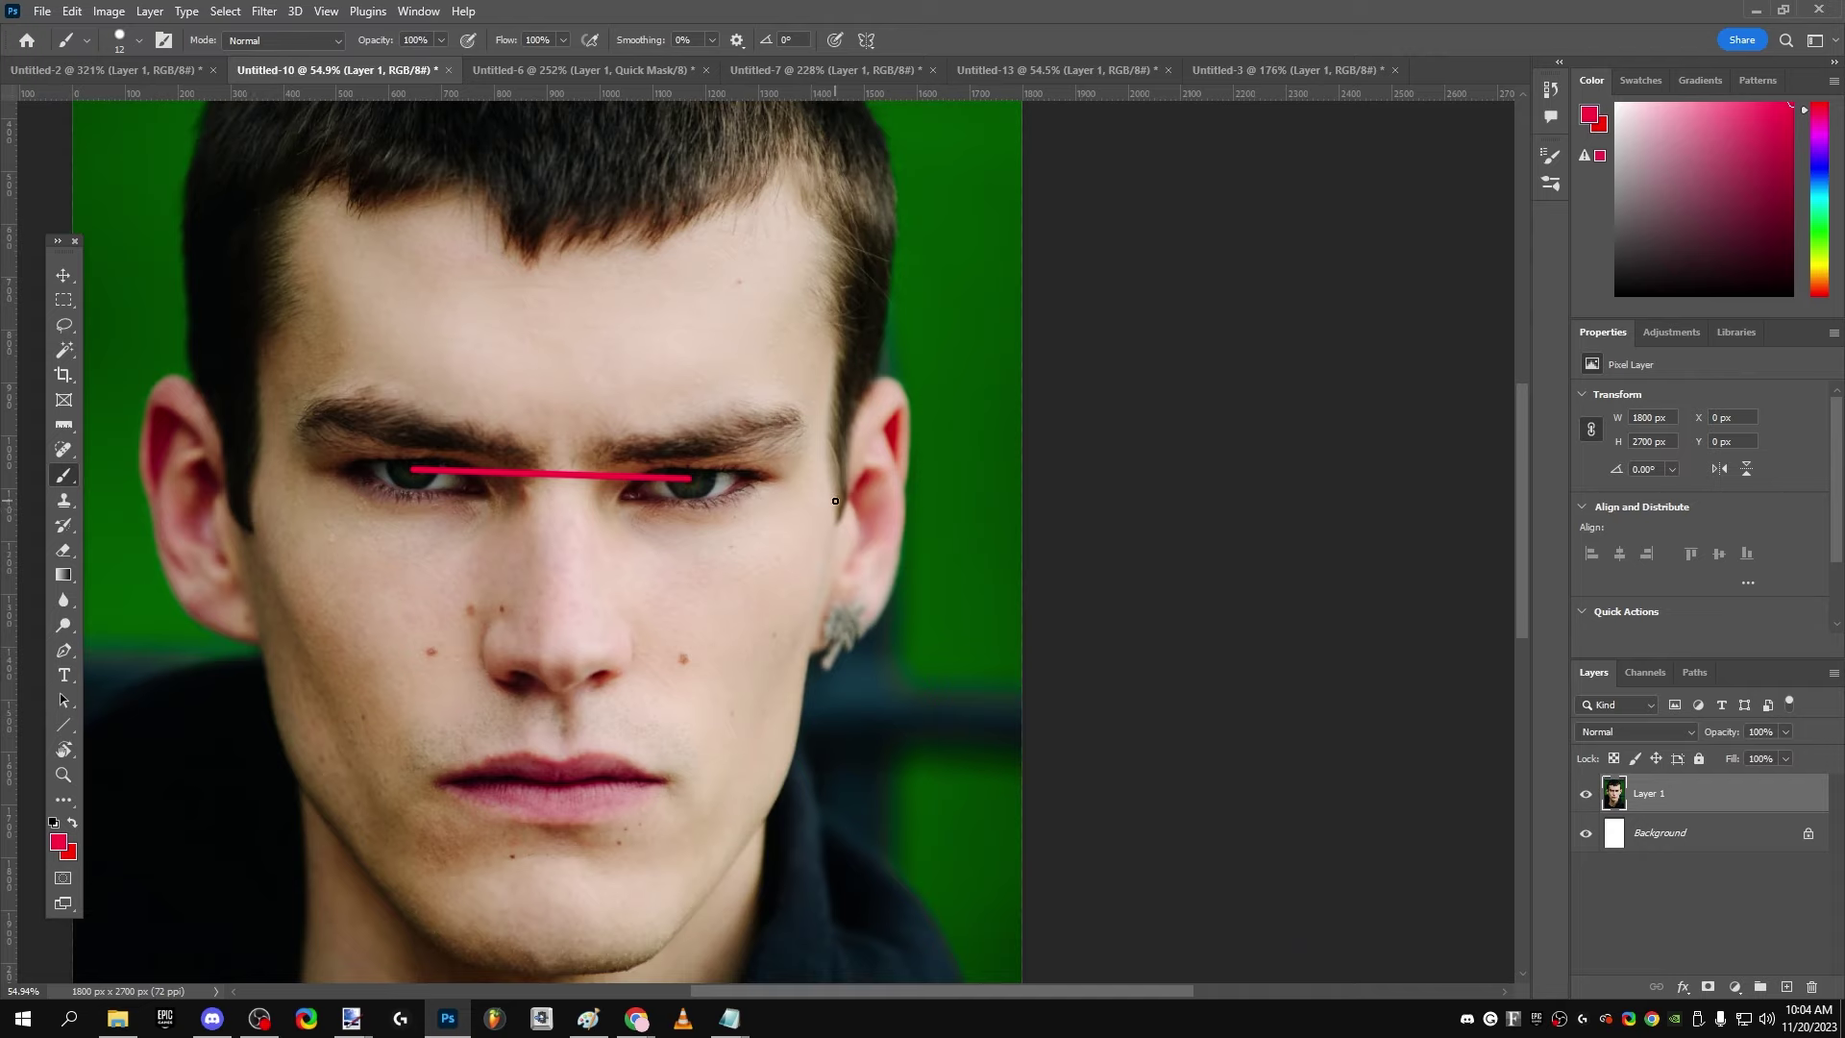
left_click(238, 503, "shift")
scroll(769, 591, "down", 2)
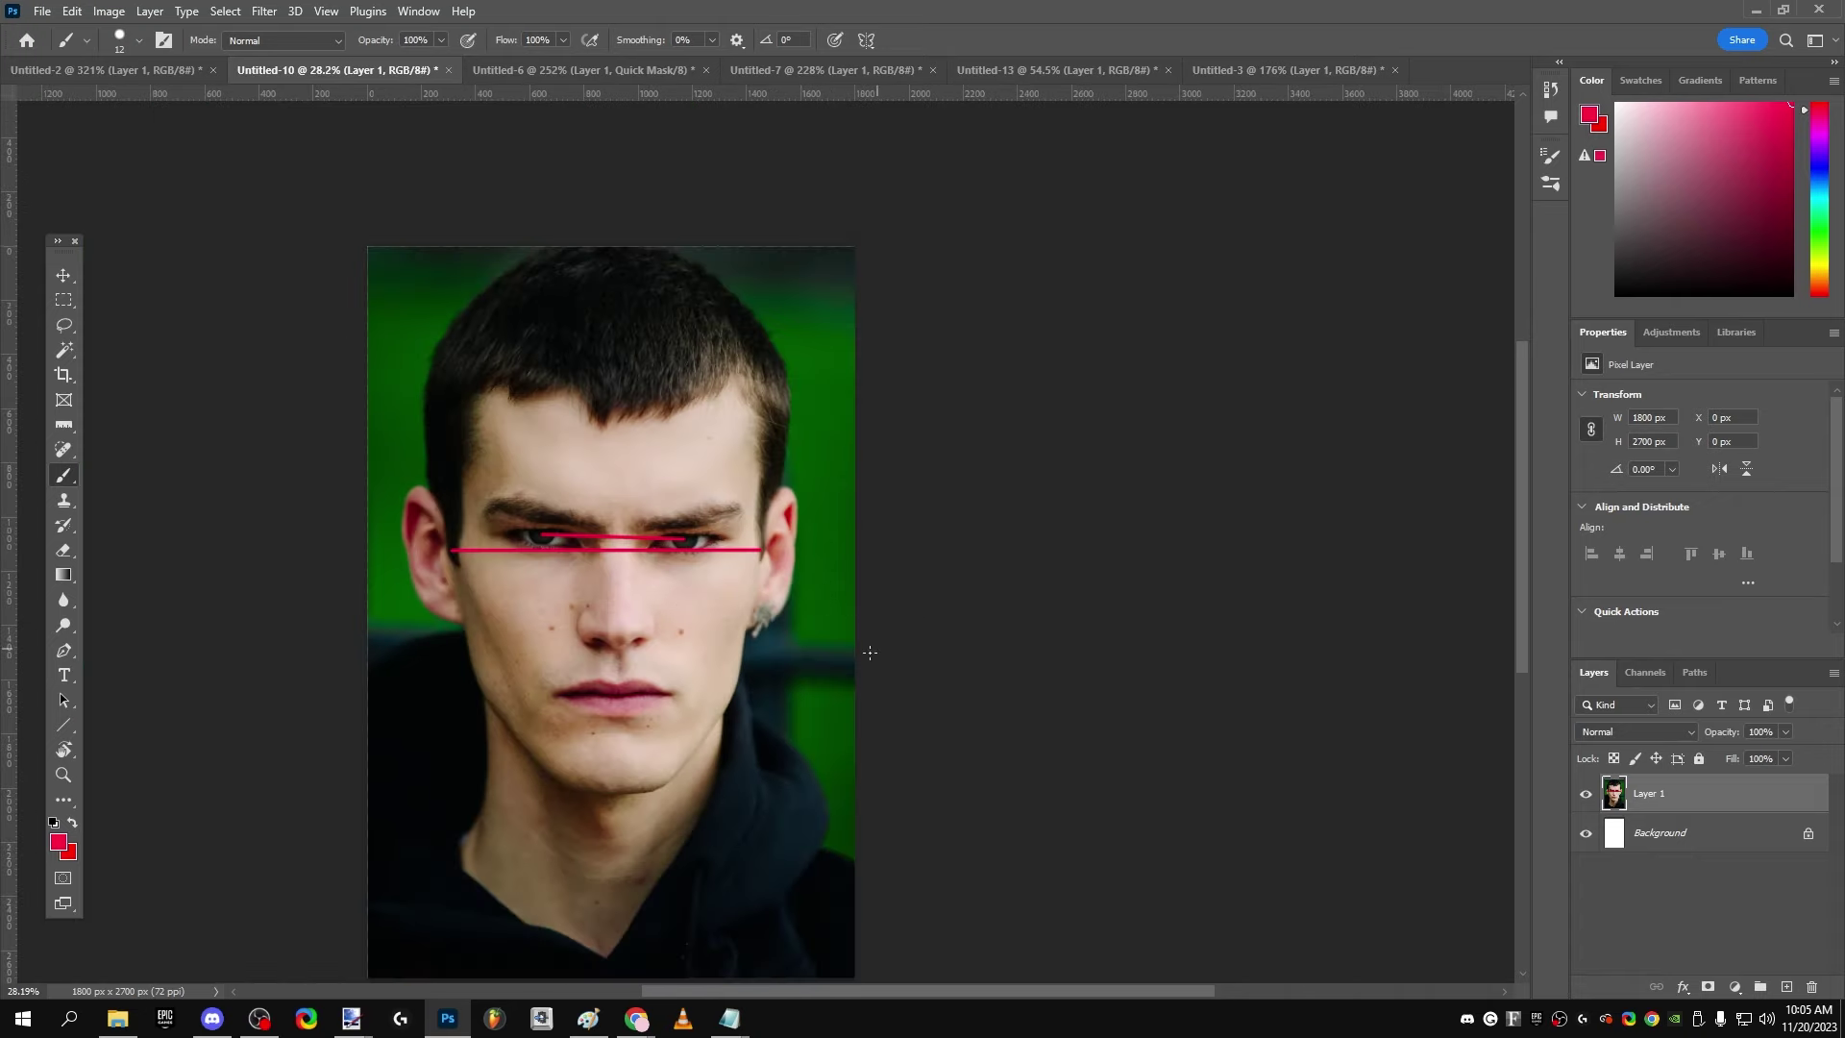
Step: Hand-write the label 46.7% in red on the forehead, just above the eyebrows
scroll(760, 577, "up", 3)
scroll(534, 402, "up", 4)
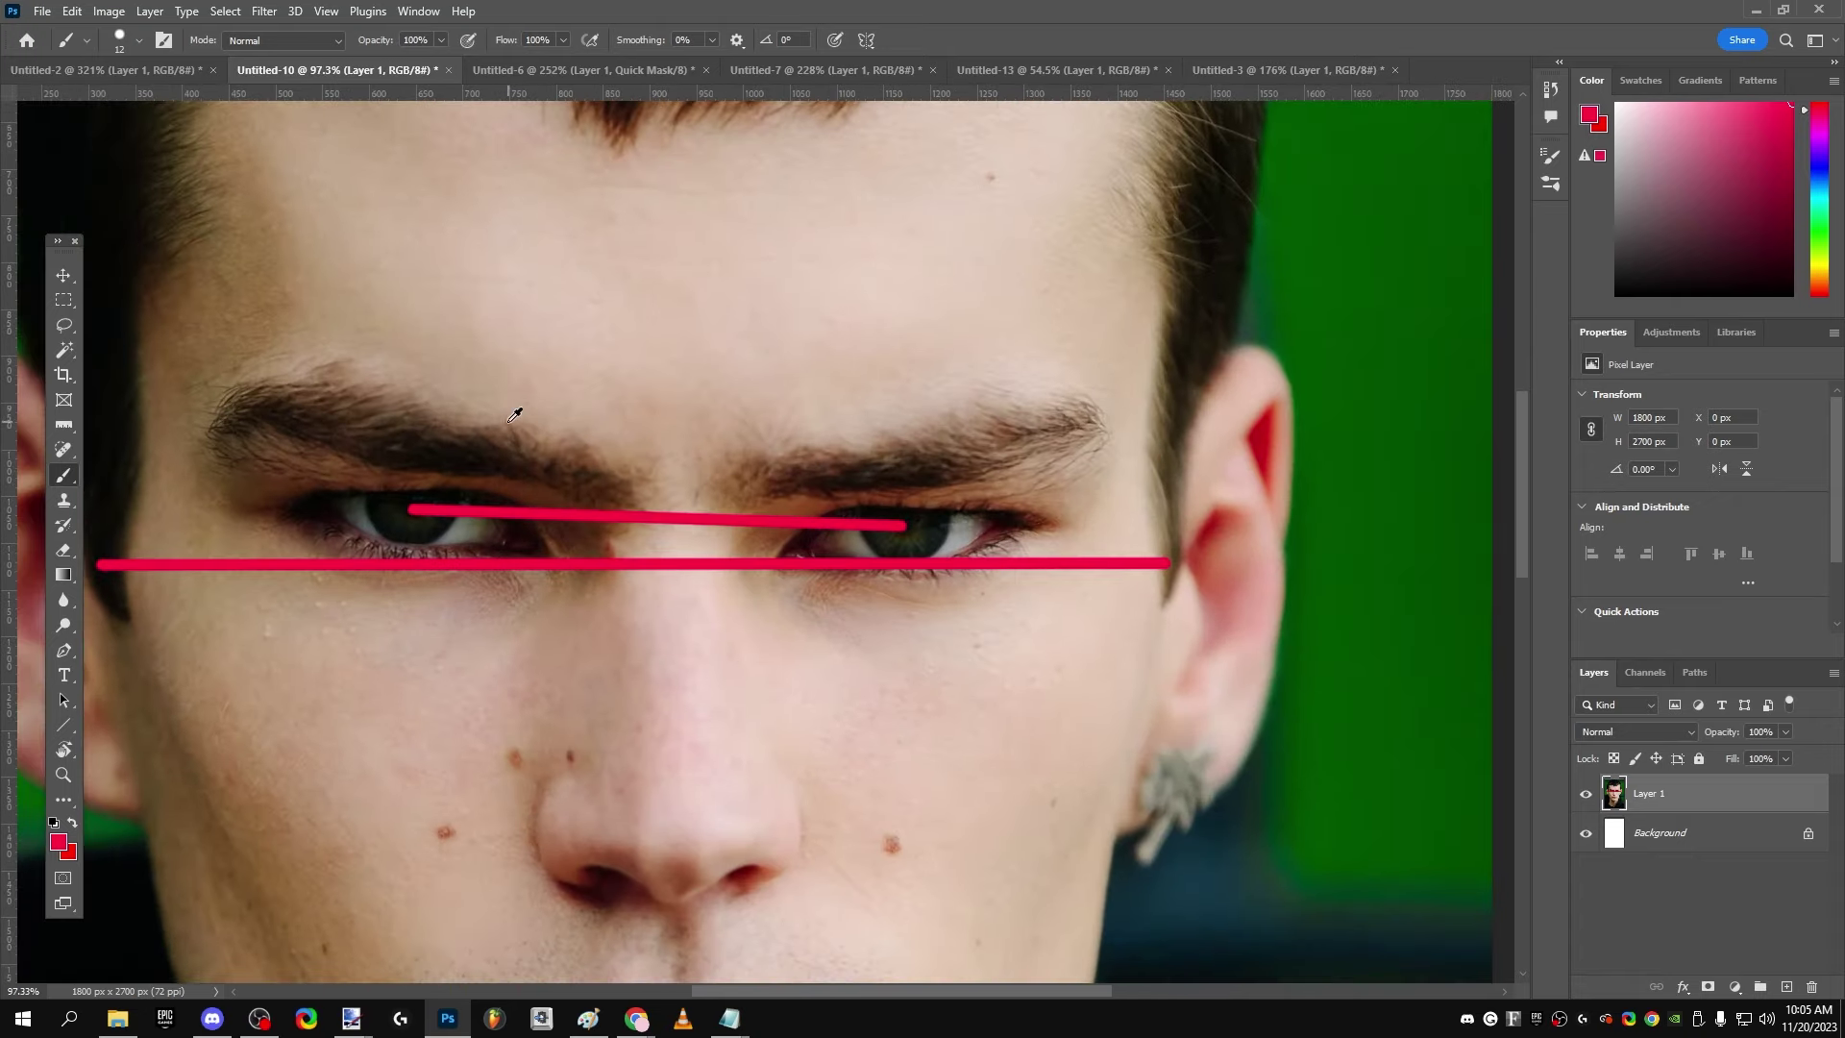
left_click(587, 440)
mouse_move(555, 434)
left_mouse_down()
mouse_move(595, 477)
mouse_move(597, 521)
left_mouse_up()
mouse_move(638, 444)
left_mouse_down()
mouse_move(620, 515)
mouse_move(623, 497)
mouse_move(696, 521)
left_mouse_up()
left_click(665, 511)
left_click(742, 447)
left_click_drag(775, 442, 747, 517)
left_click(773, 495)
scroll(773, 495, "down", 3)
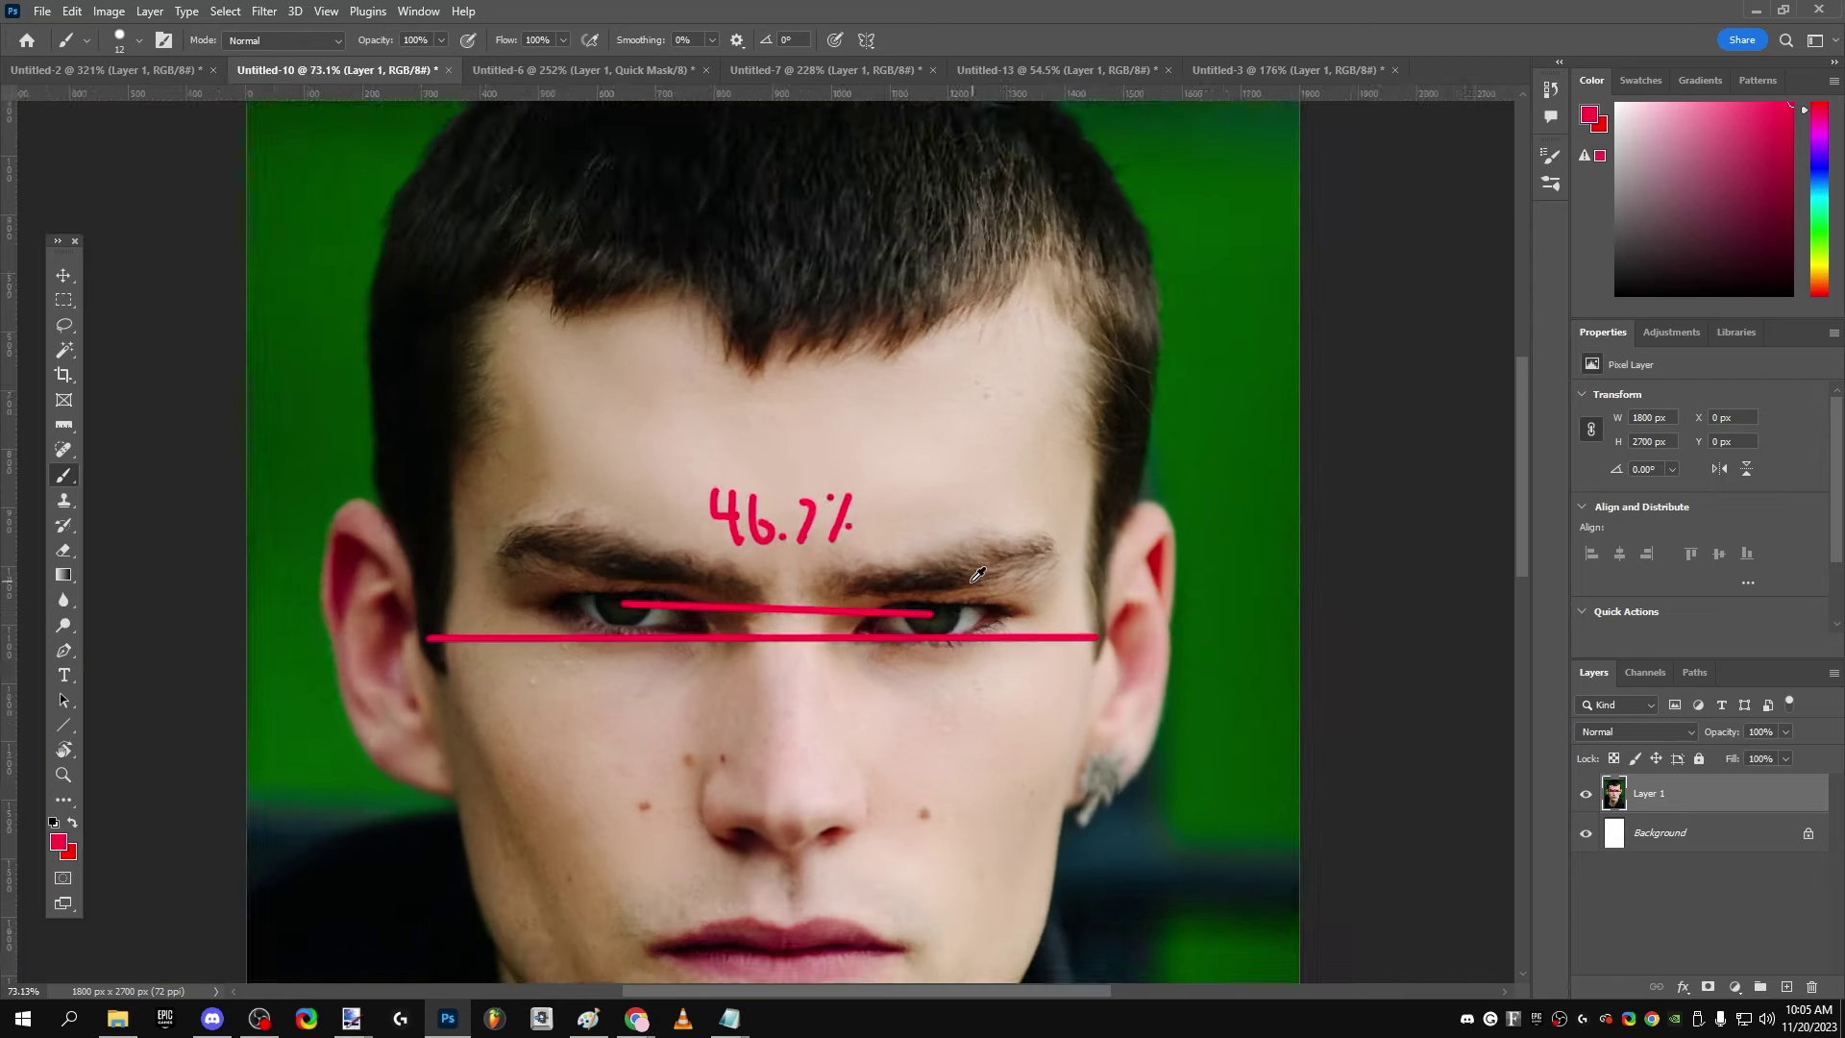
Step: Hand-write the range 44.8-47 in red on the forehead, above and beside the 46.7% label
scroll(864, 538, "up", 3)
scroll(1150, 577, "down", 1)
scroll(1034, 552, "up", 1)
scroll(1034, 553, "up", 1)
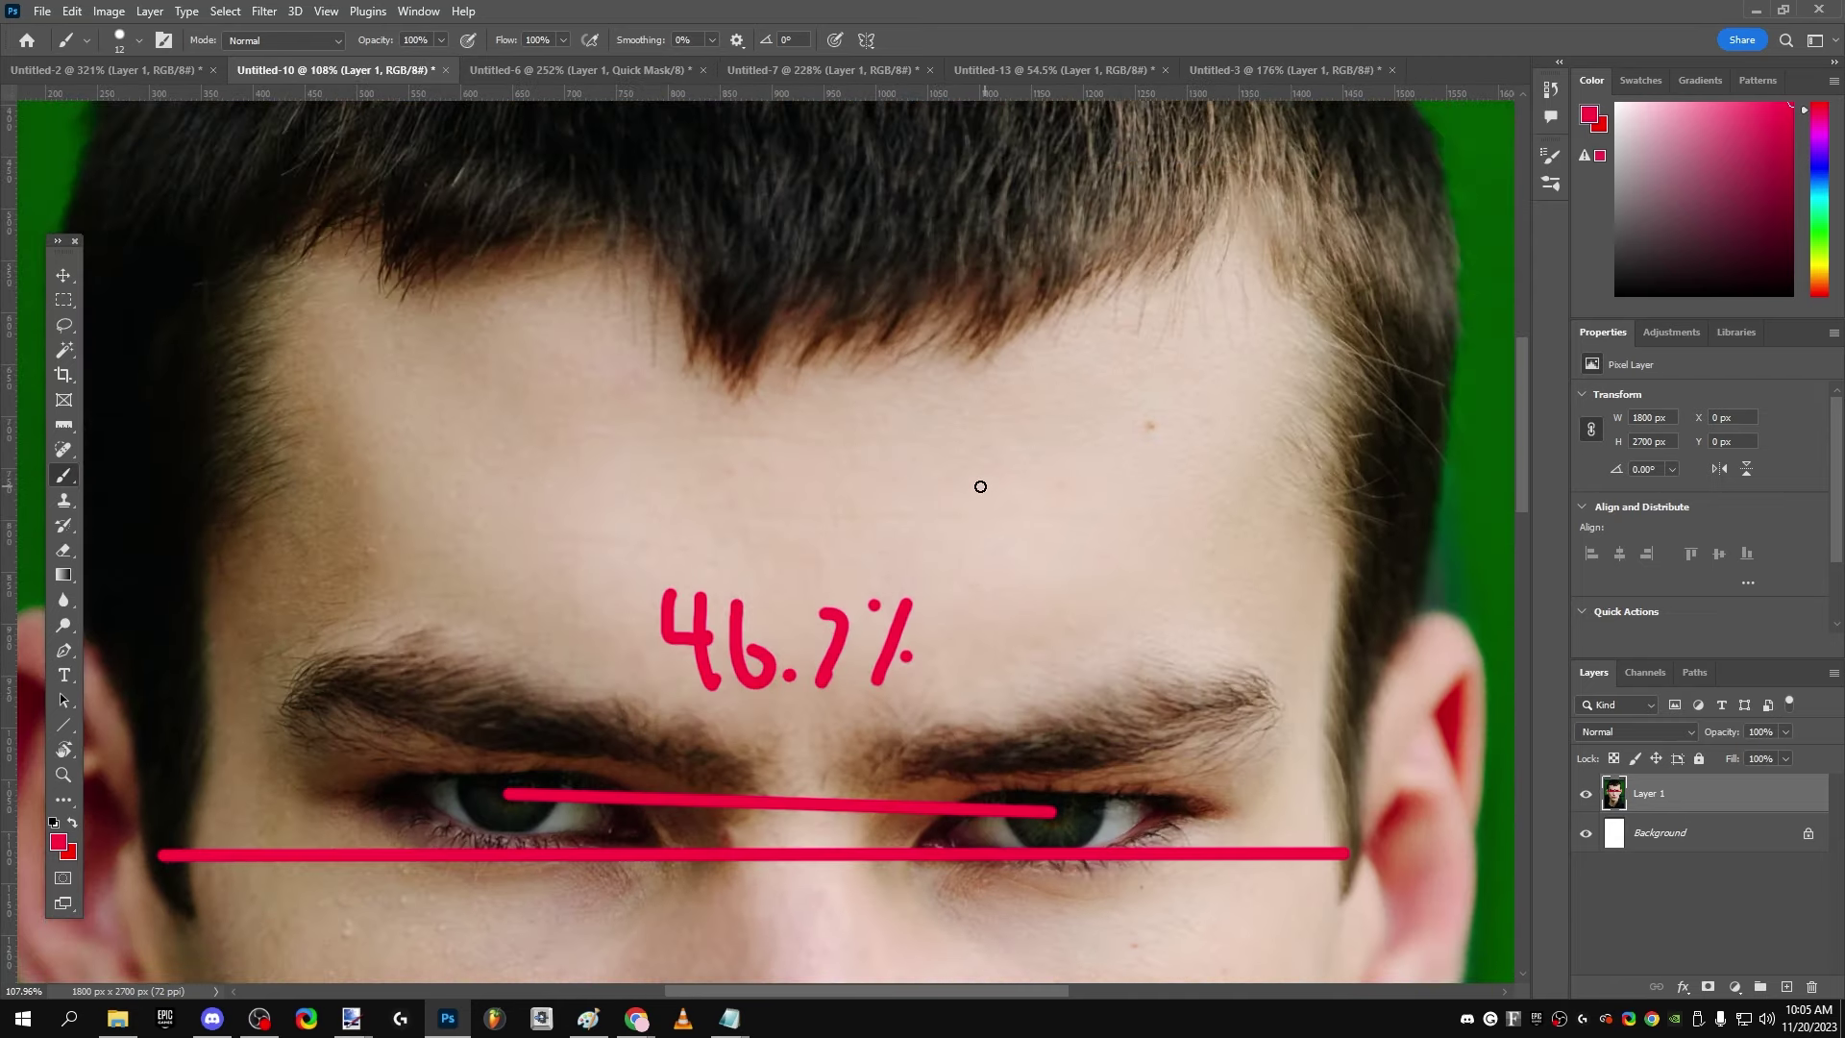
mouse_move(940, 427)
left_mouse_down()
mouse_move(940, 457)
mouse_move(998, 461)
left_mouse_up()
mouse_move(989, 424)
left_mouse_down()
mouse_move(1005, 489)
mouse_move(1057, 431)
mouse_move(1065, 502)
left_mouse_up()
left_click(1102, 495)
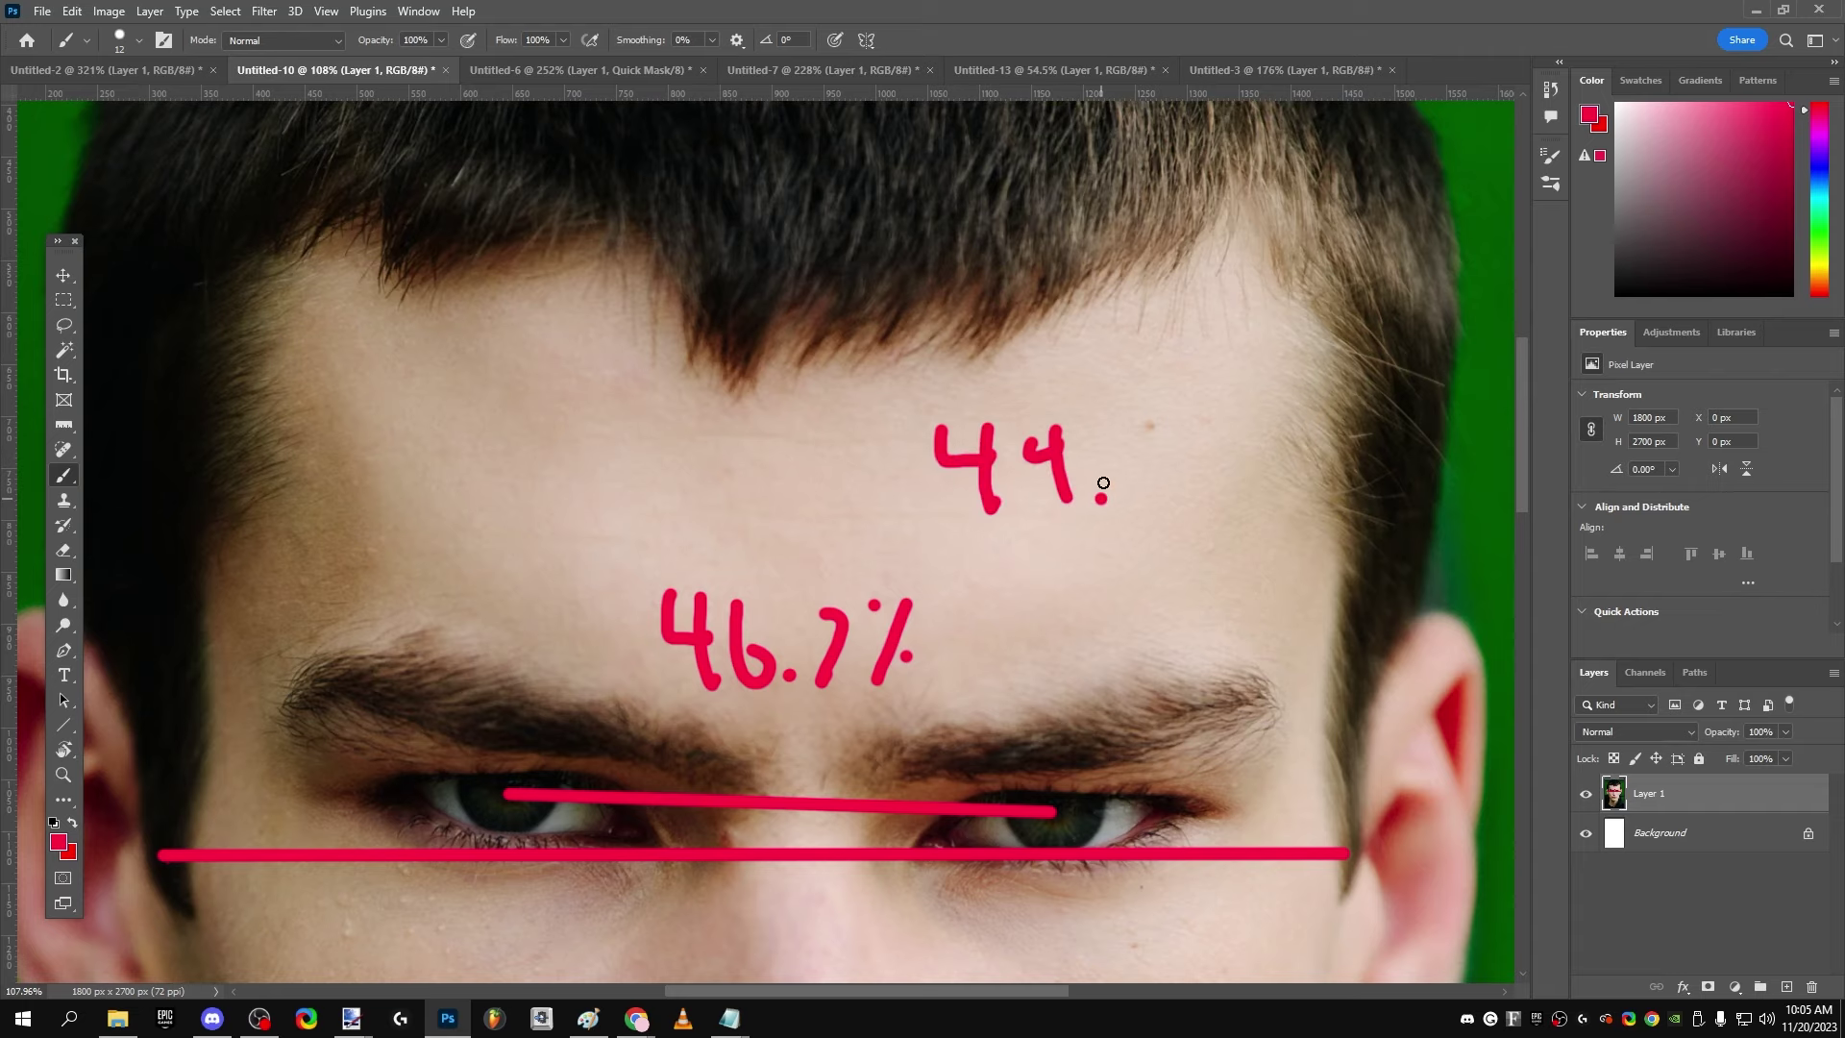
mouse_move(1149, 416)
left_mouse_down()
mouse_move(1164, 452)
mouse_move(1149, 409)
left_mouse_up()
left_click_drag(1195, 455, 1242, 447)
mouse_move(1260, 423)
left_mouse_down()
mouse_move(1269, 473)
mouse_move(1299, 466)
left_mouse_up()
mouse_move(1286, 417)
left_mouse_down()
mouse_move(1326, 428)
mouse_move(1332, 514)
left_mouse_up()
scroll(1036, 584, "down", 2)
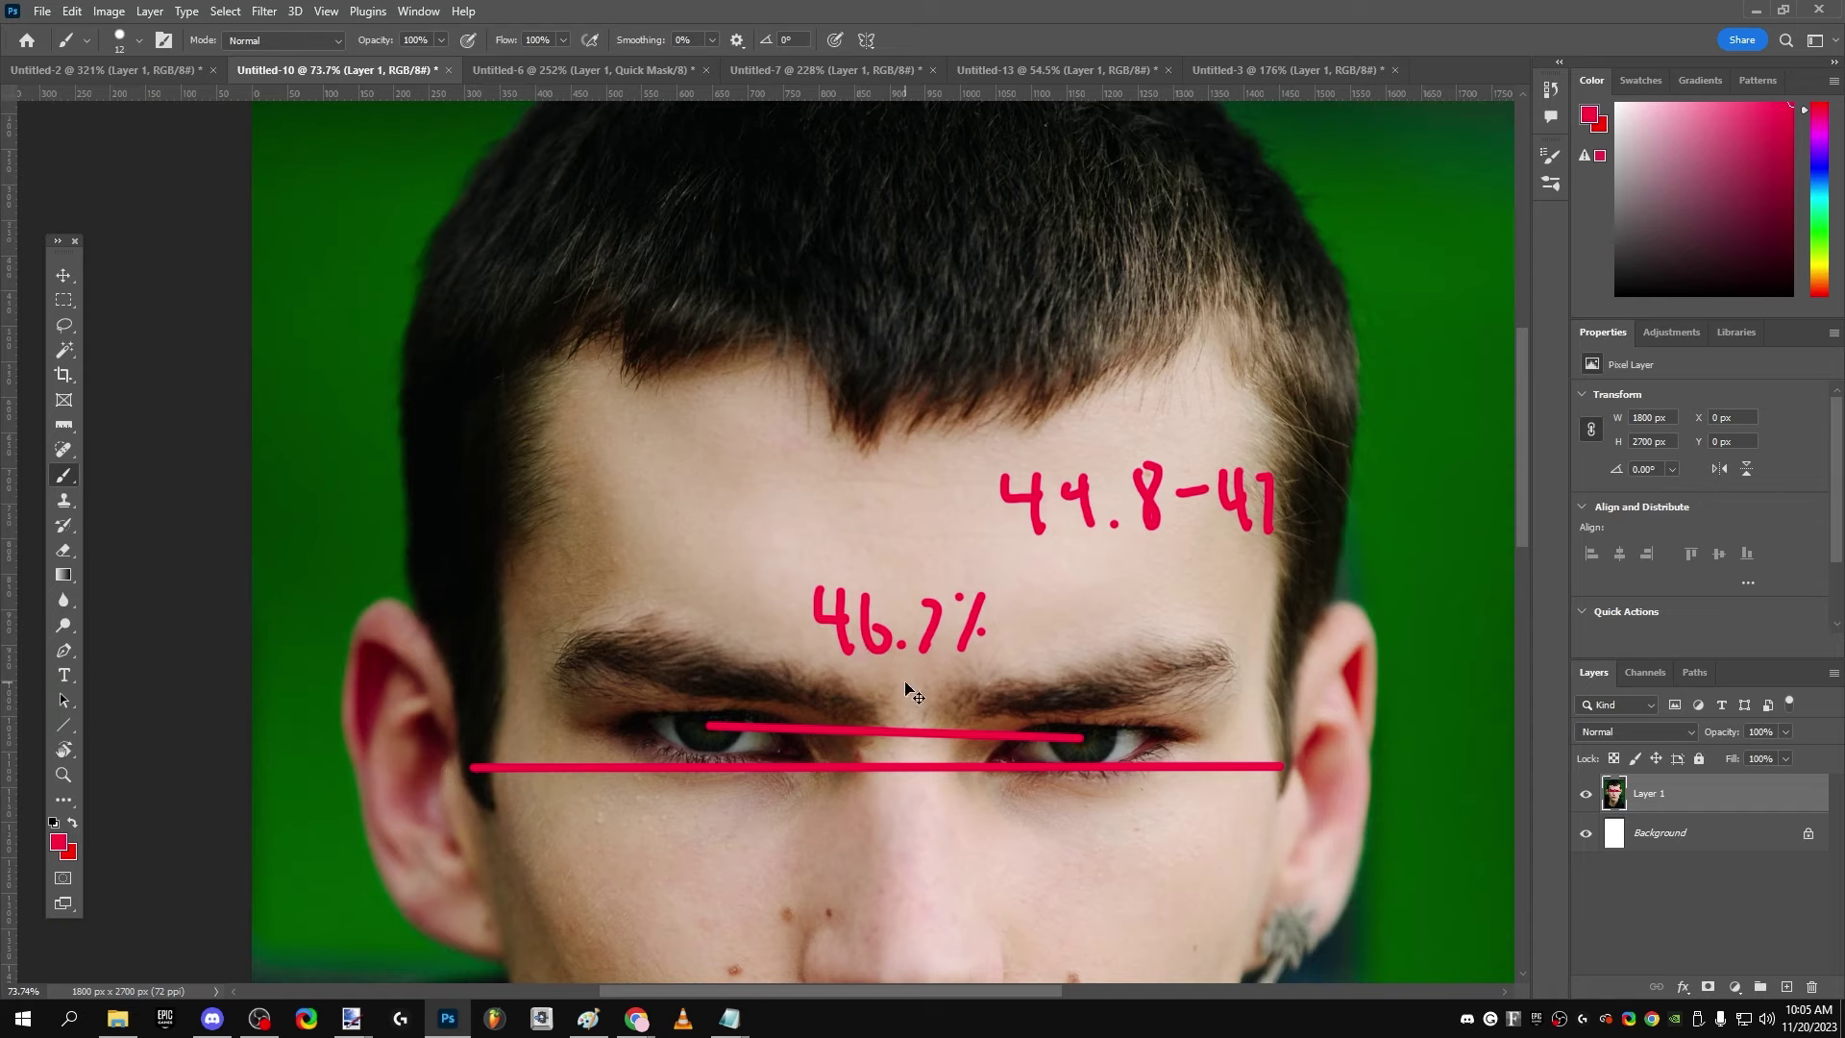
Step: Undo the 44.8-47 range, the 46.7% label and both red lines on the face
key("ctrl+z")
key("ctrl+z")
key("ctrl+z")
key("ctrl+z")
key("ctrl+z")
key("ctrl+z")
key("ctrl+z")
key("ctrl+z")
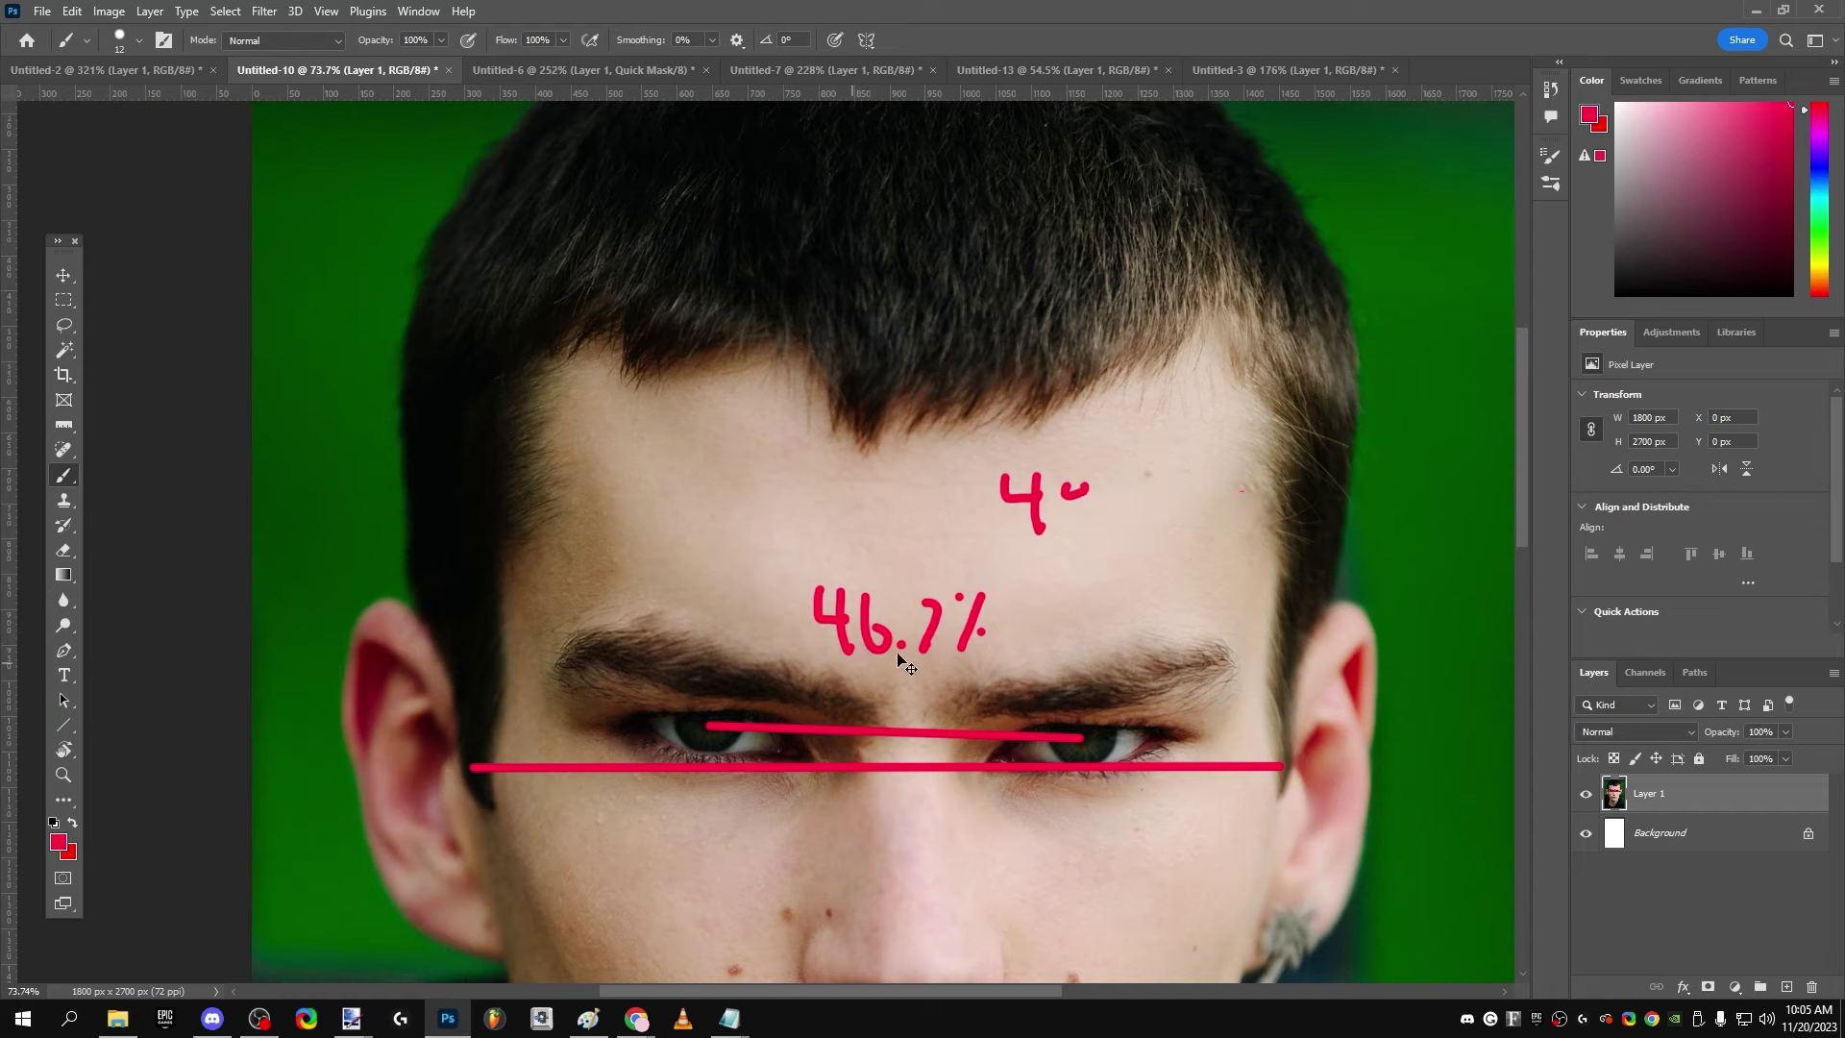
key("ctrl+z")
key("ctrl+z")
key("ctrl+z")
key("ctrl+z")
key("ctrl+z")
key("ctrl+z")
key("ctrl+z")
key("ctrl+z")
key("ctrl+z")
key("ctrl+z")
key("ctrl+z")
key("ctrl+z")
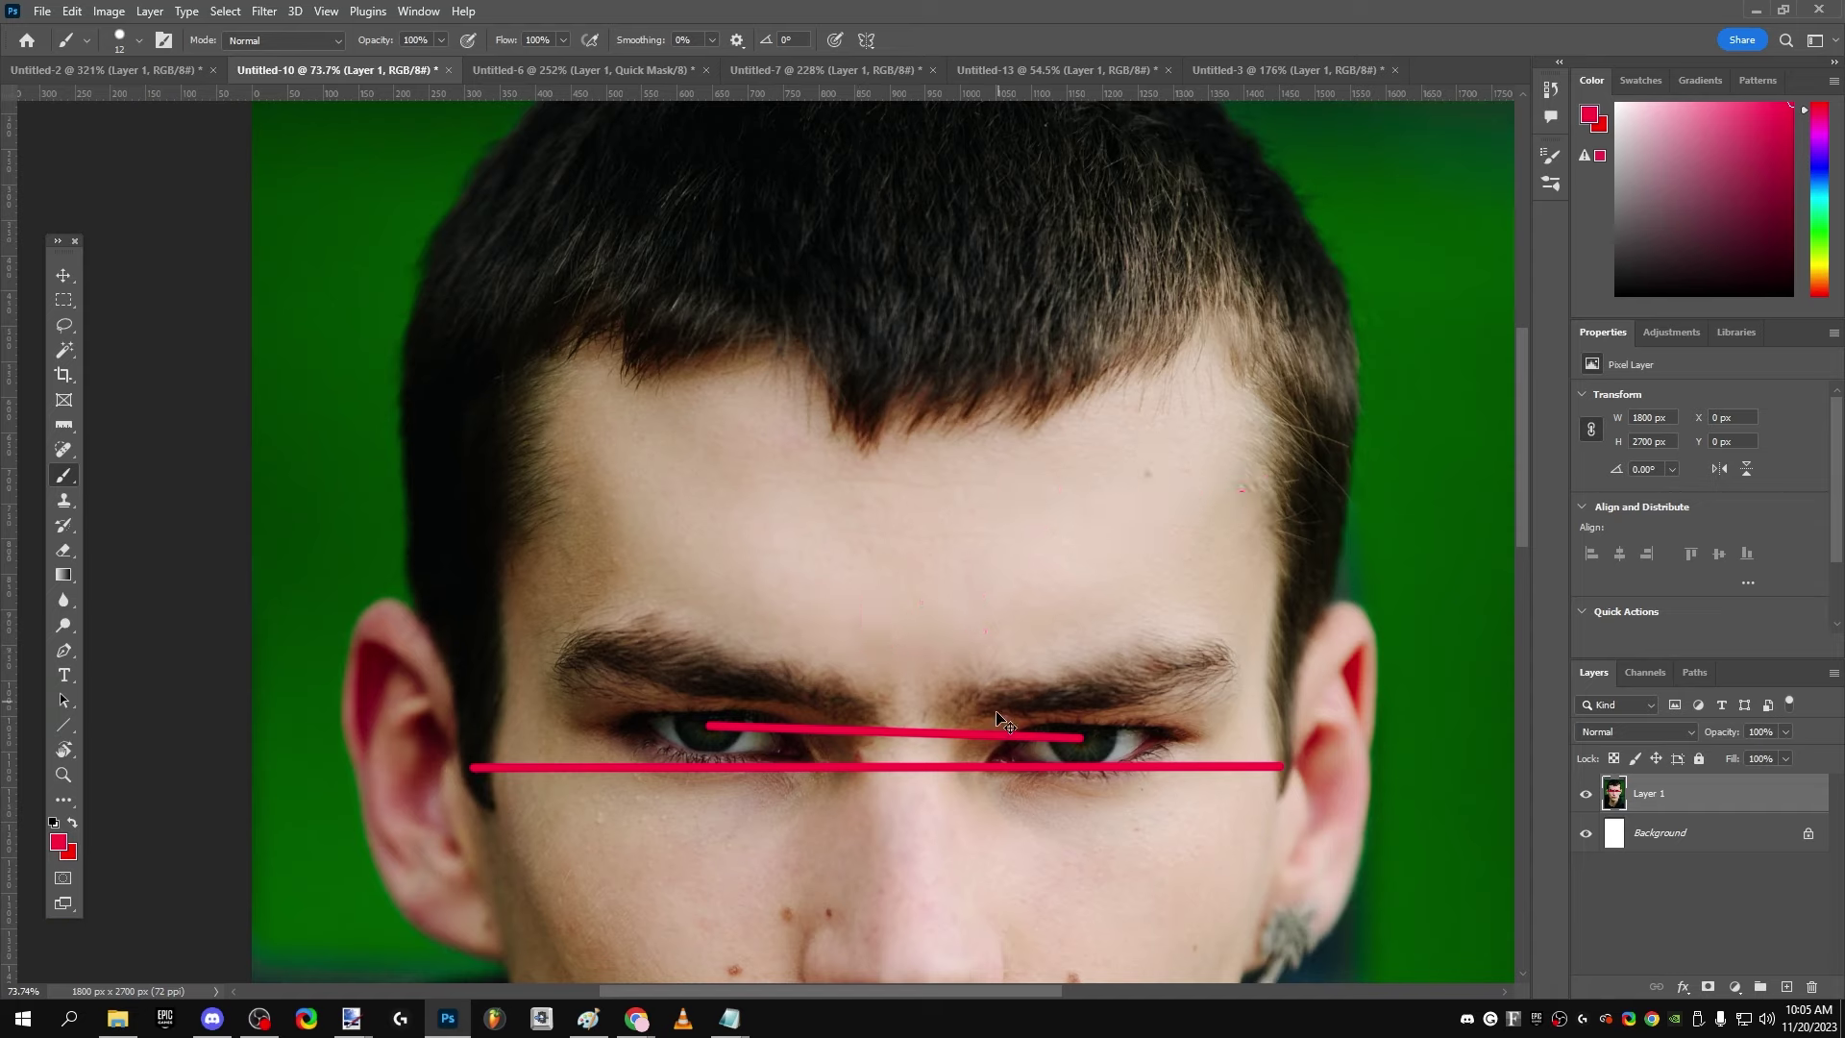
scroll(733, 445, "down", 2)
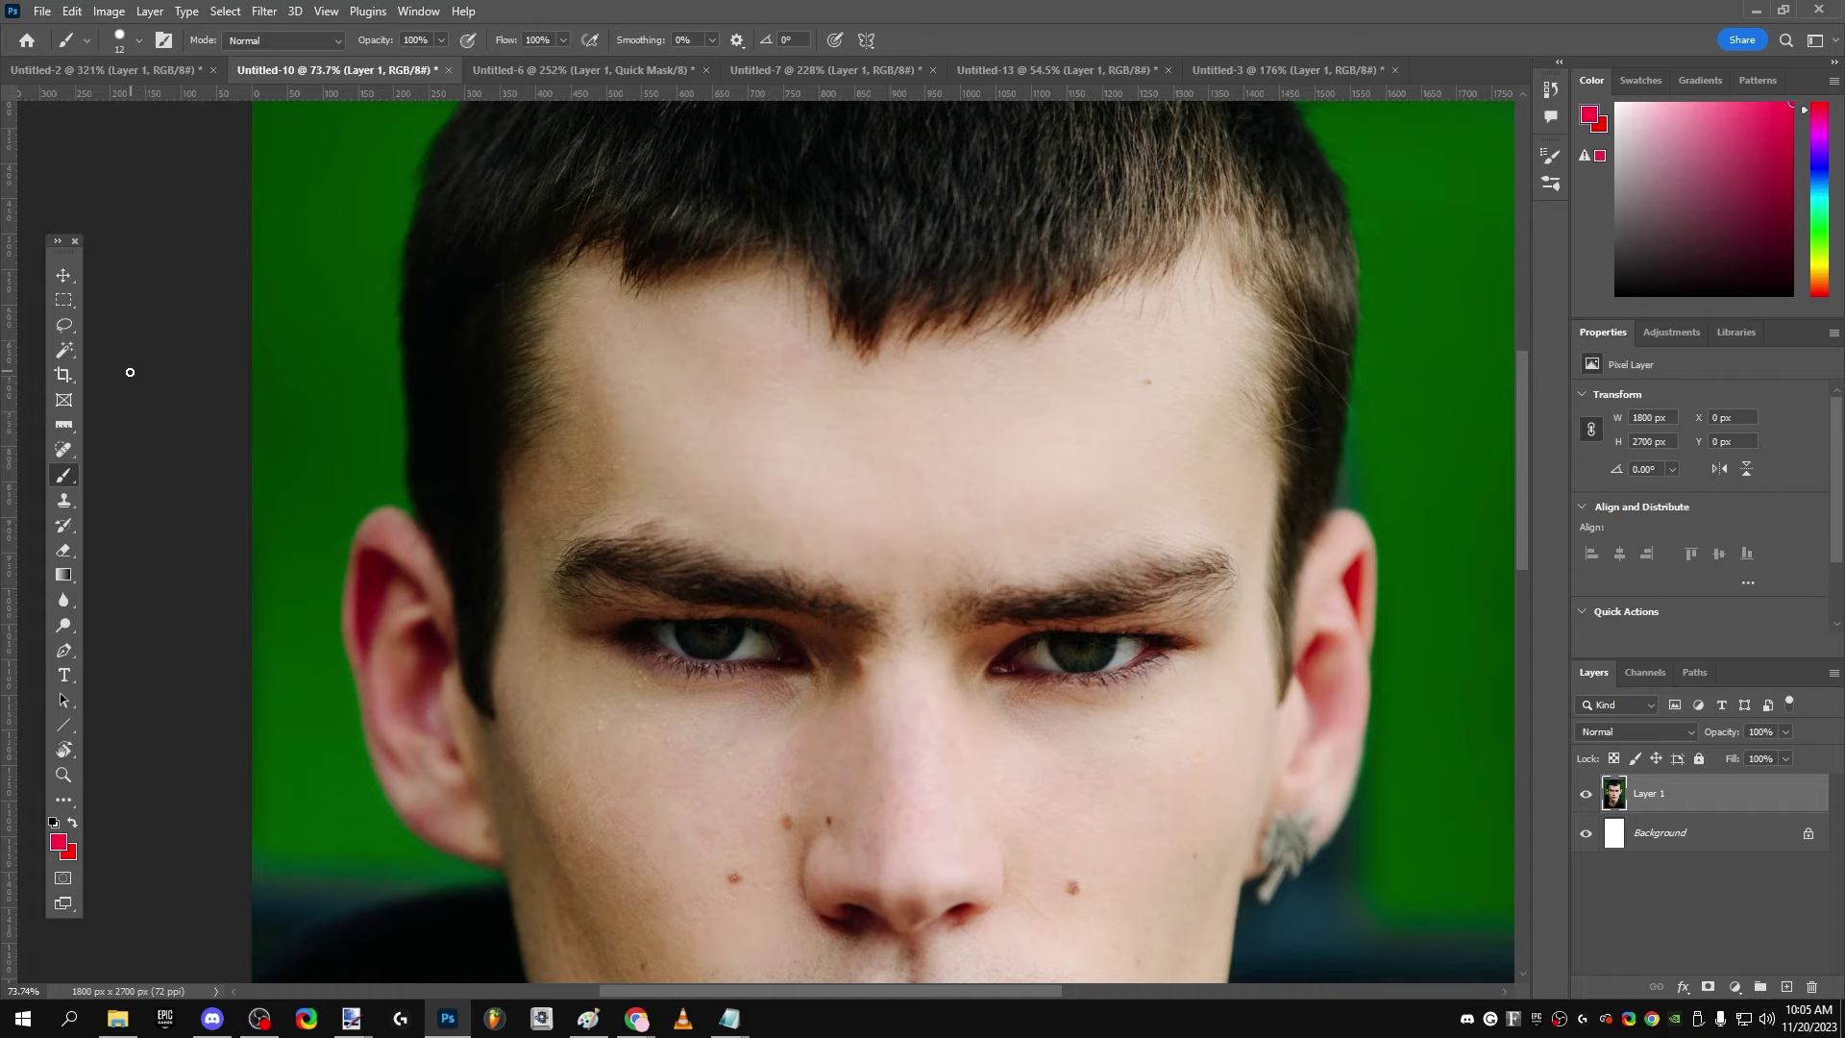
scroll(465, 579, "down", 5)
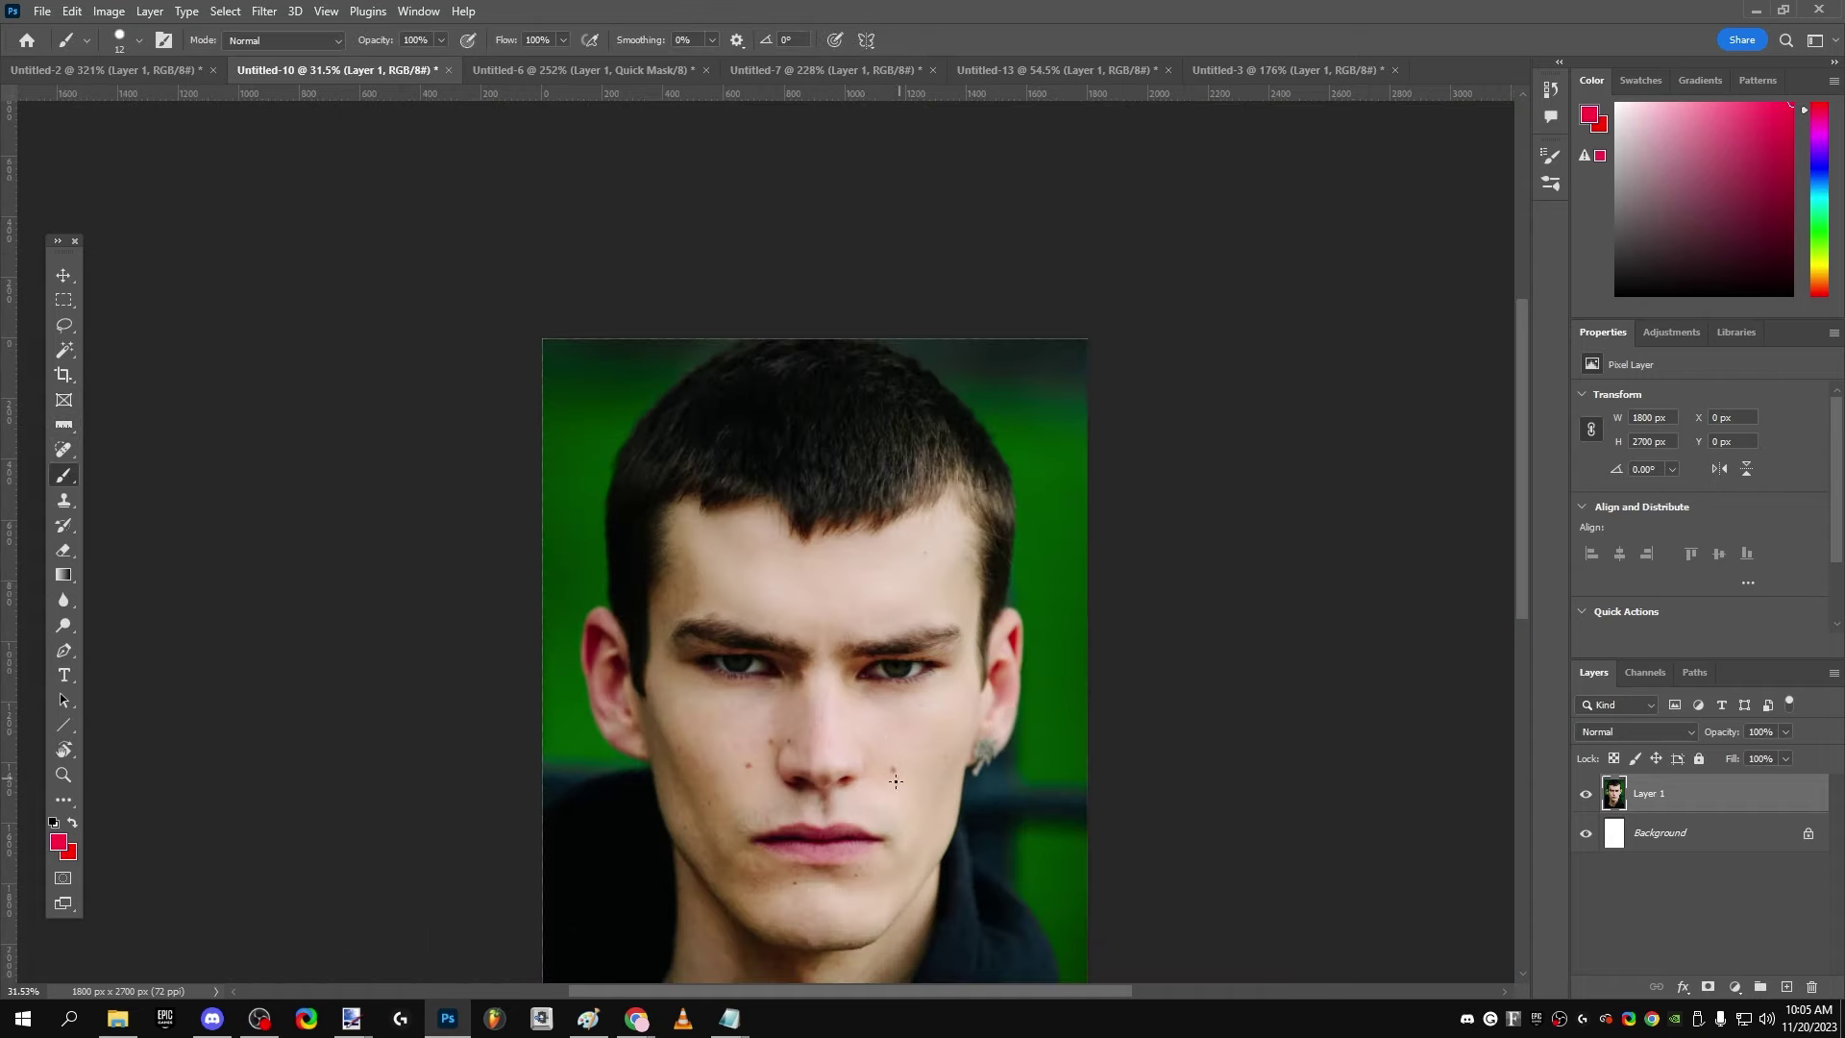
scroll(840, 745, "up", 4)
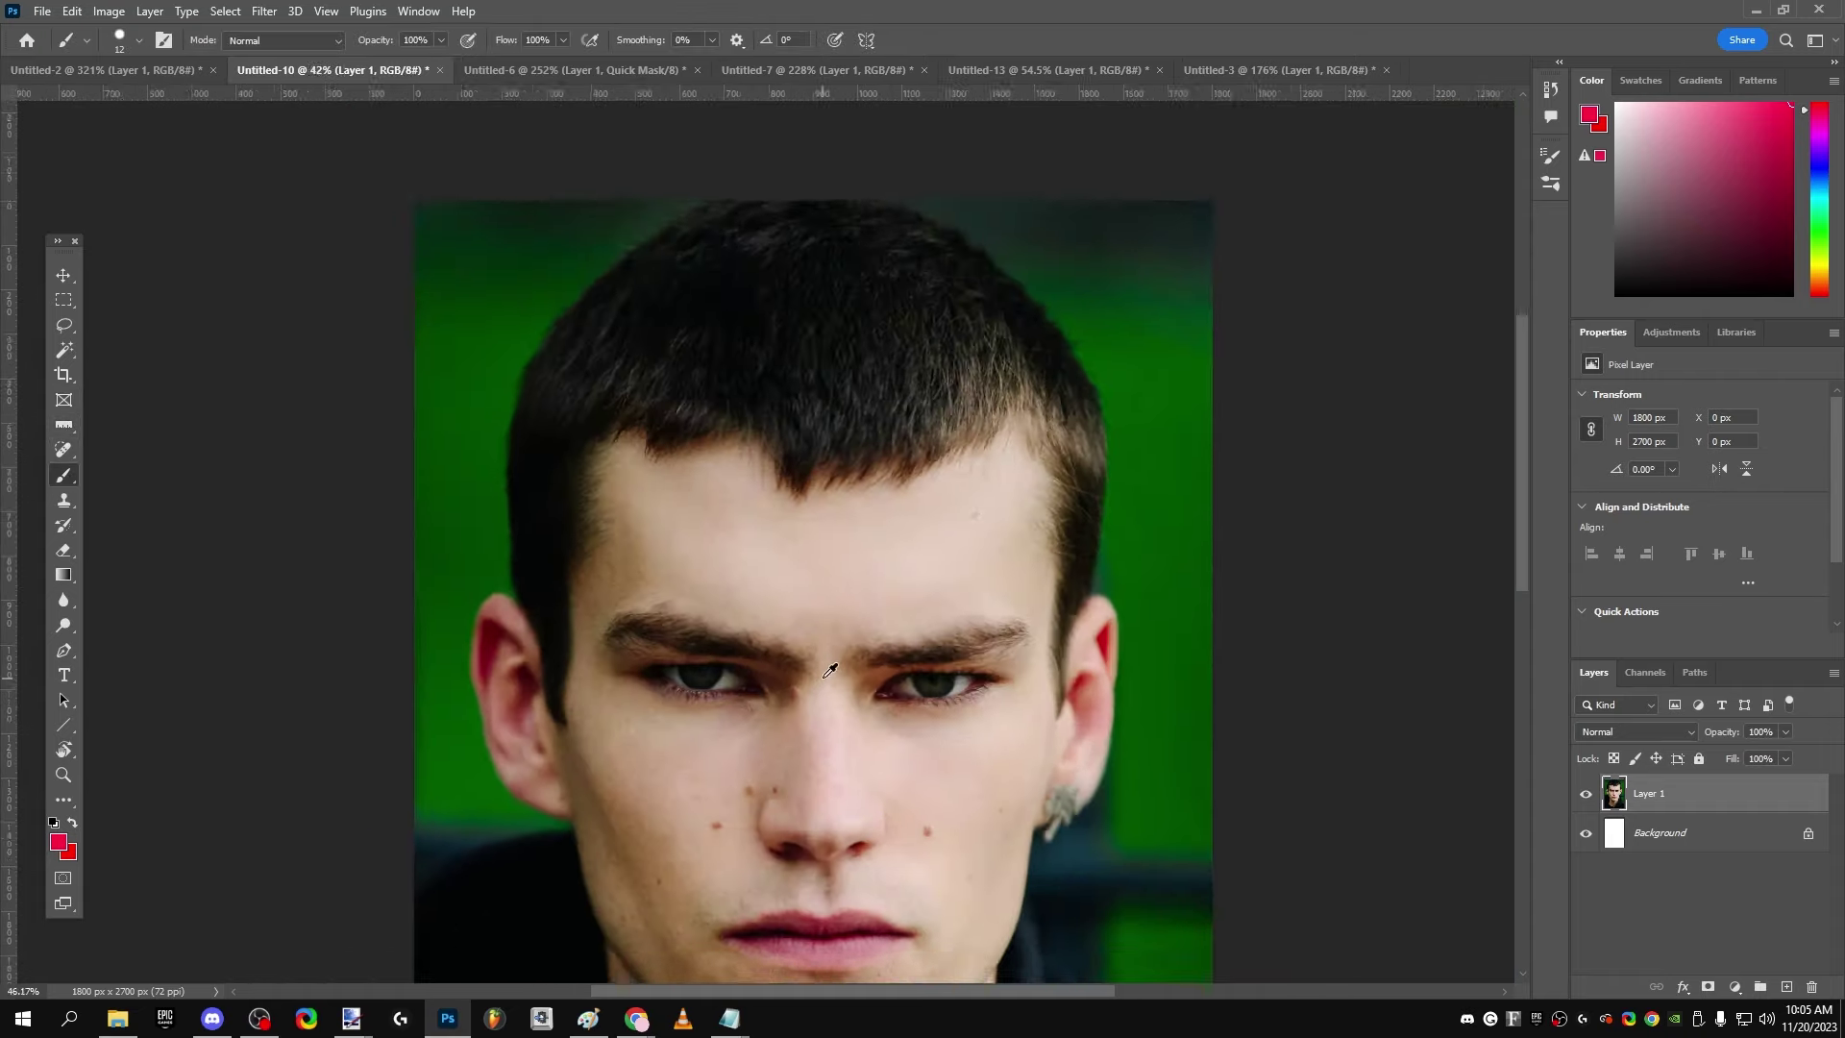
Step: Switch to the Untitled-2 portrait and reduce the brush size to 3 px
left_click(106, 69)
mouse_move(478, 250)
left_mouse_down()
mouse_move(711, 269)
mouse_move(128, 156)
left_mouse_up()
left_click(139, 41)
left_click_drag(117, 91, 110, 94)
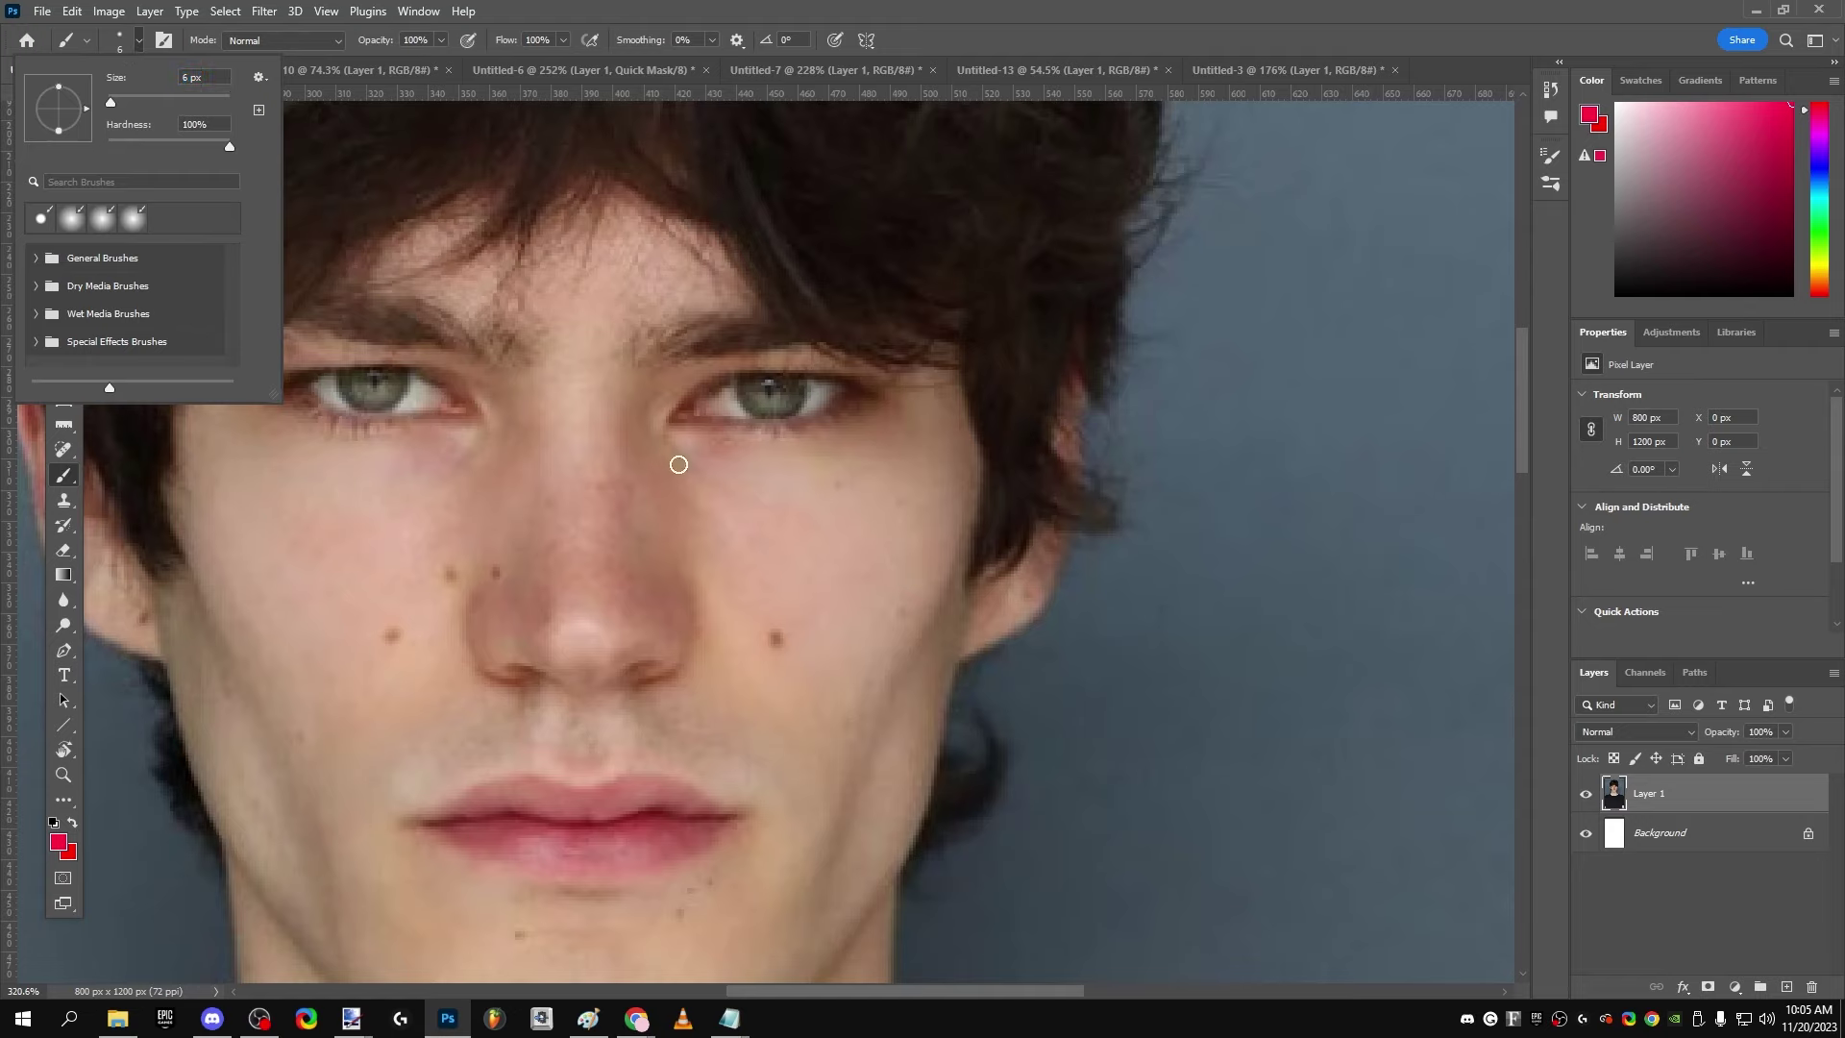
left_click_drag(111, 107, 107, 108)
left_click(140, 41)
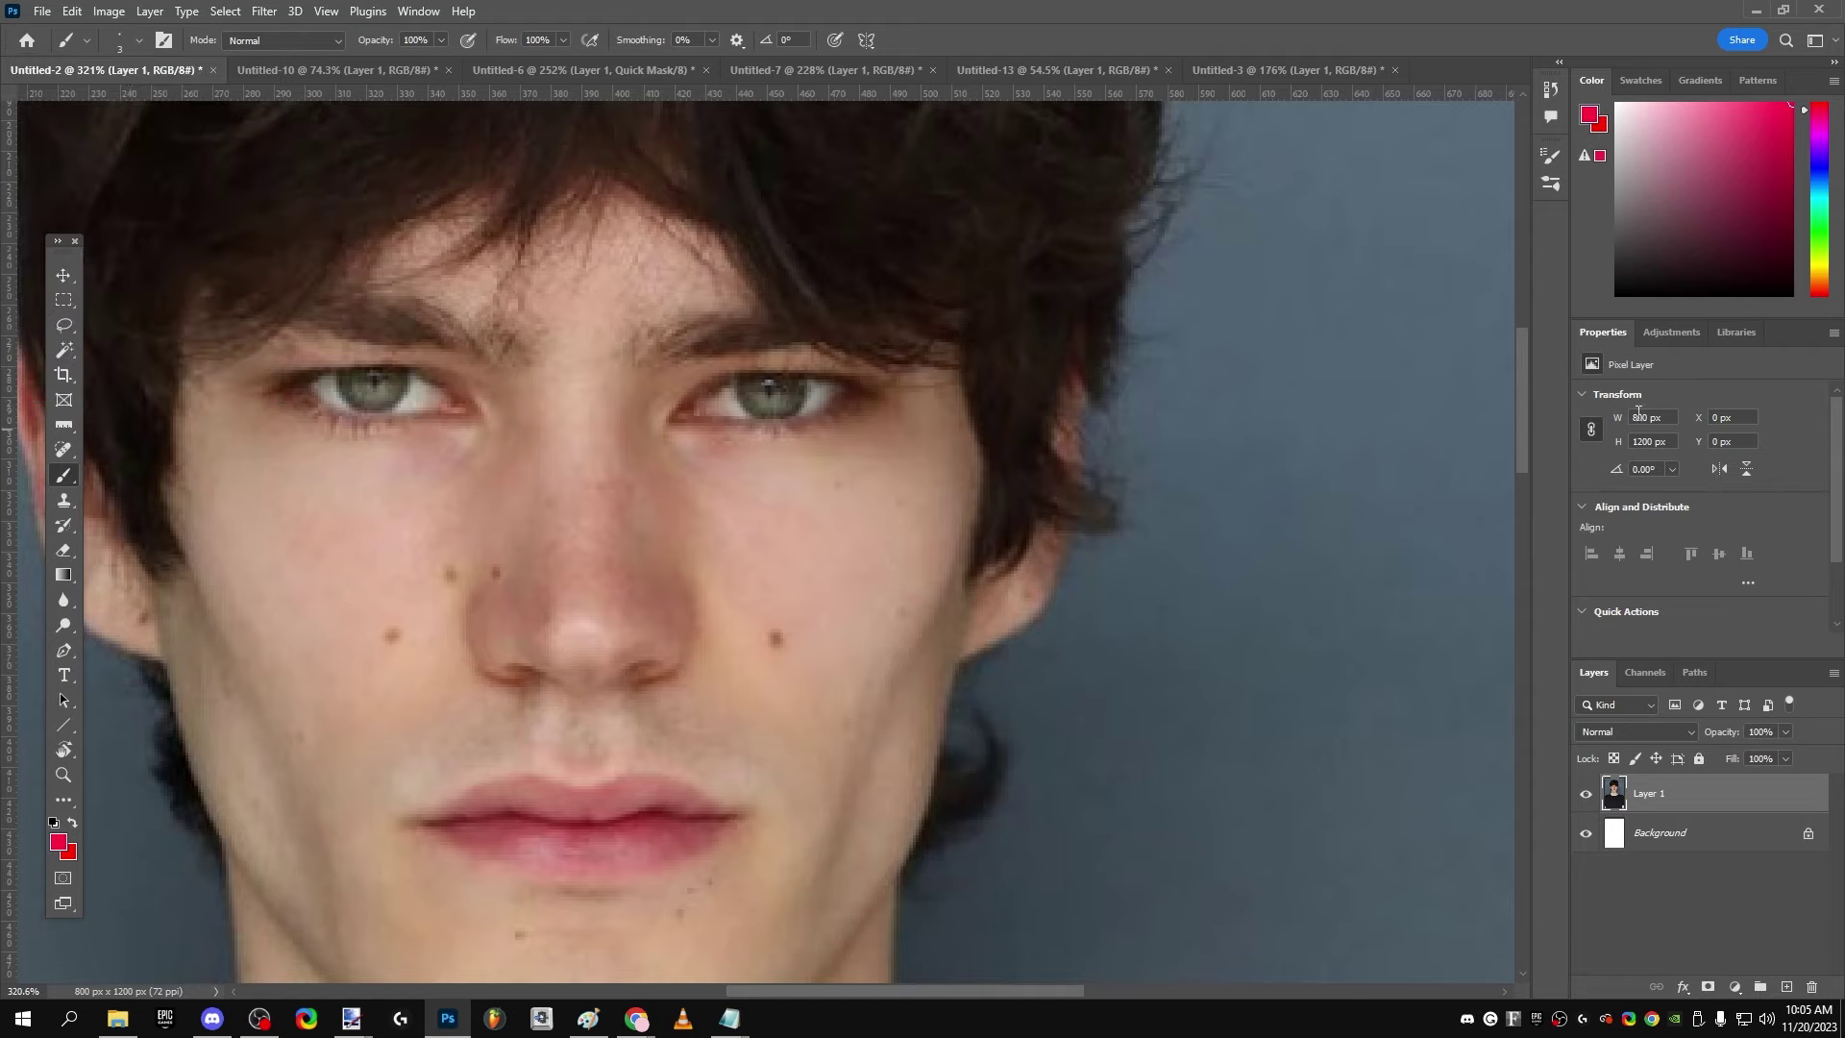
Step: Mark the tilt of both eyes with red lines, each joining outer to inner corner and continuing as a horizontal reference line
left_click(844, 392)
left_click(671, 421, "shift")
left_click(921, 419, "shift")
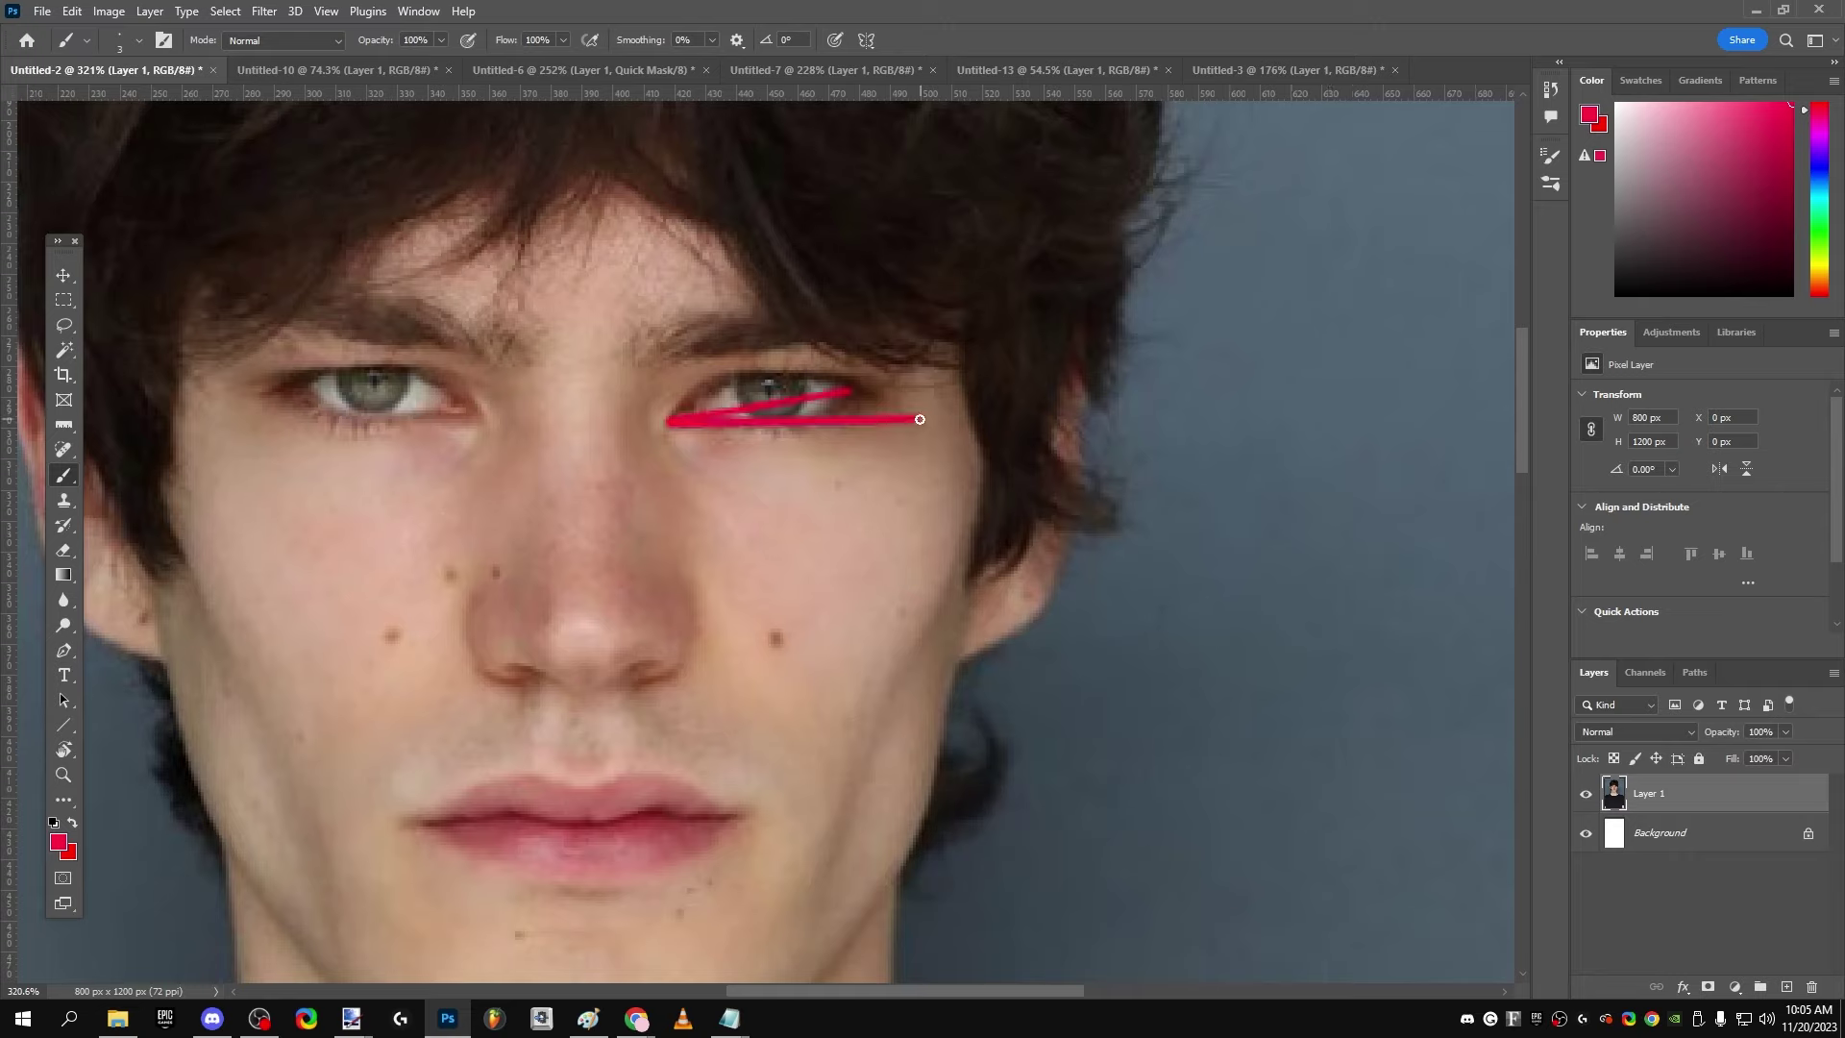
left_click(296, 385)
left_click(485, 417, "shift")
left_click(279, 418, "shift")
scroll(642, 466, "down", 2)
Step: Undo the red tilt lines at both eyes and activate the Ruler tool
key("ctrl+z")
key("ctrl+z")
key("ctrl+z")
key("ctrl+z")
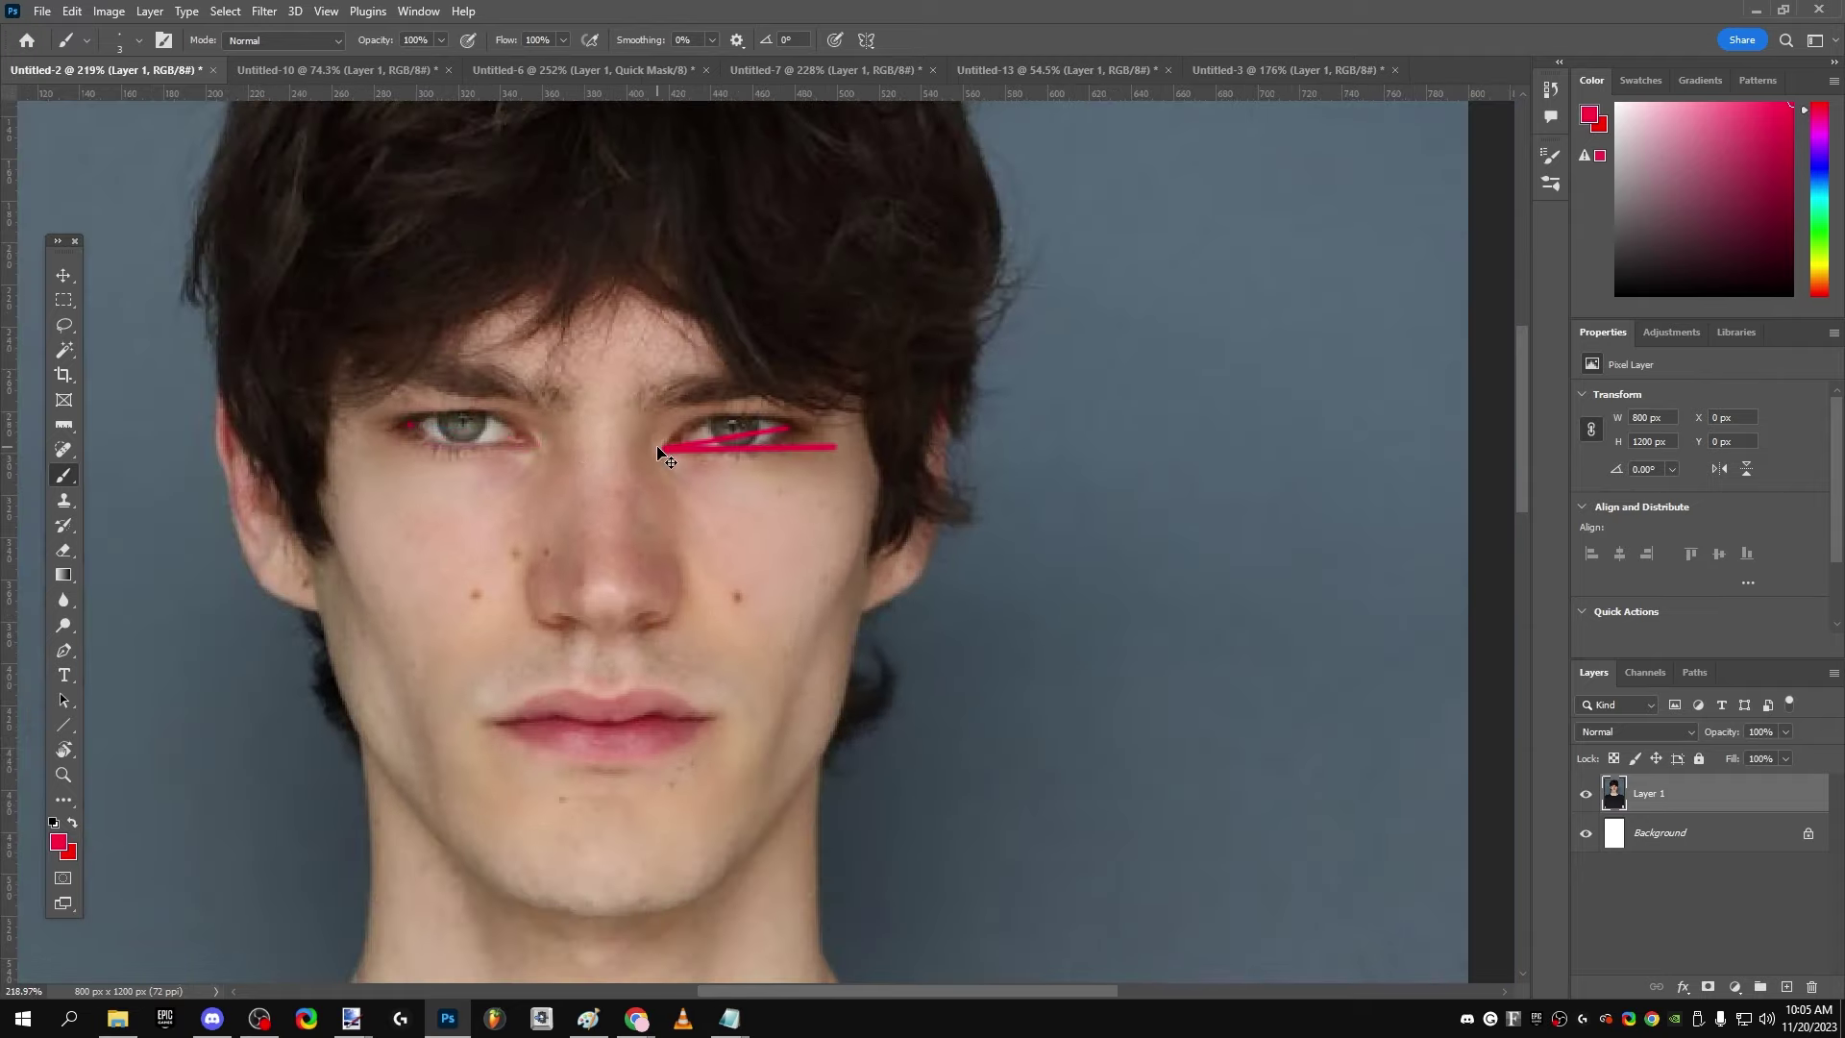
left_click(63, 425)
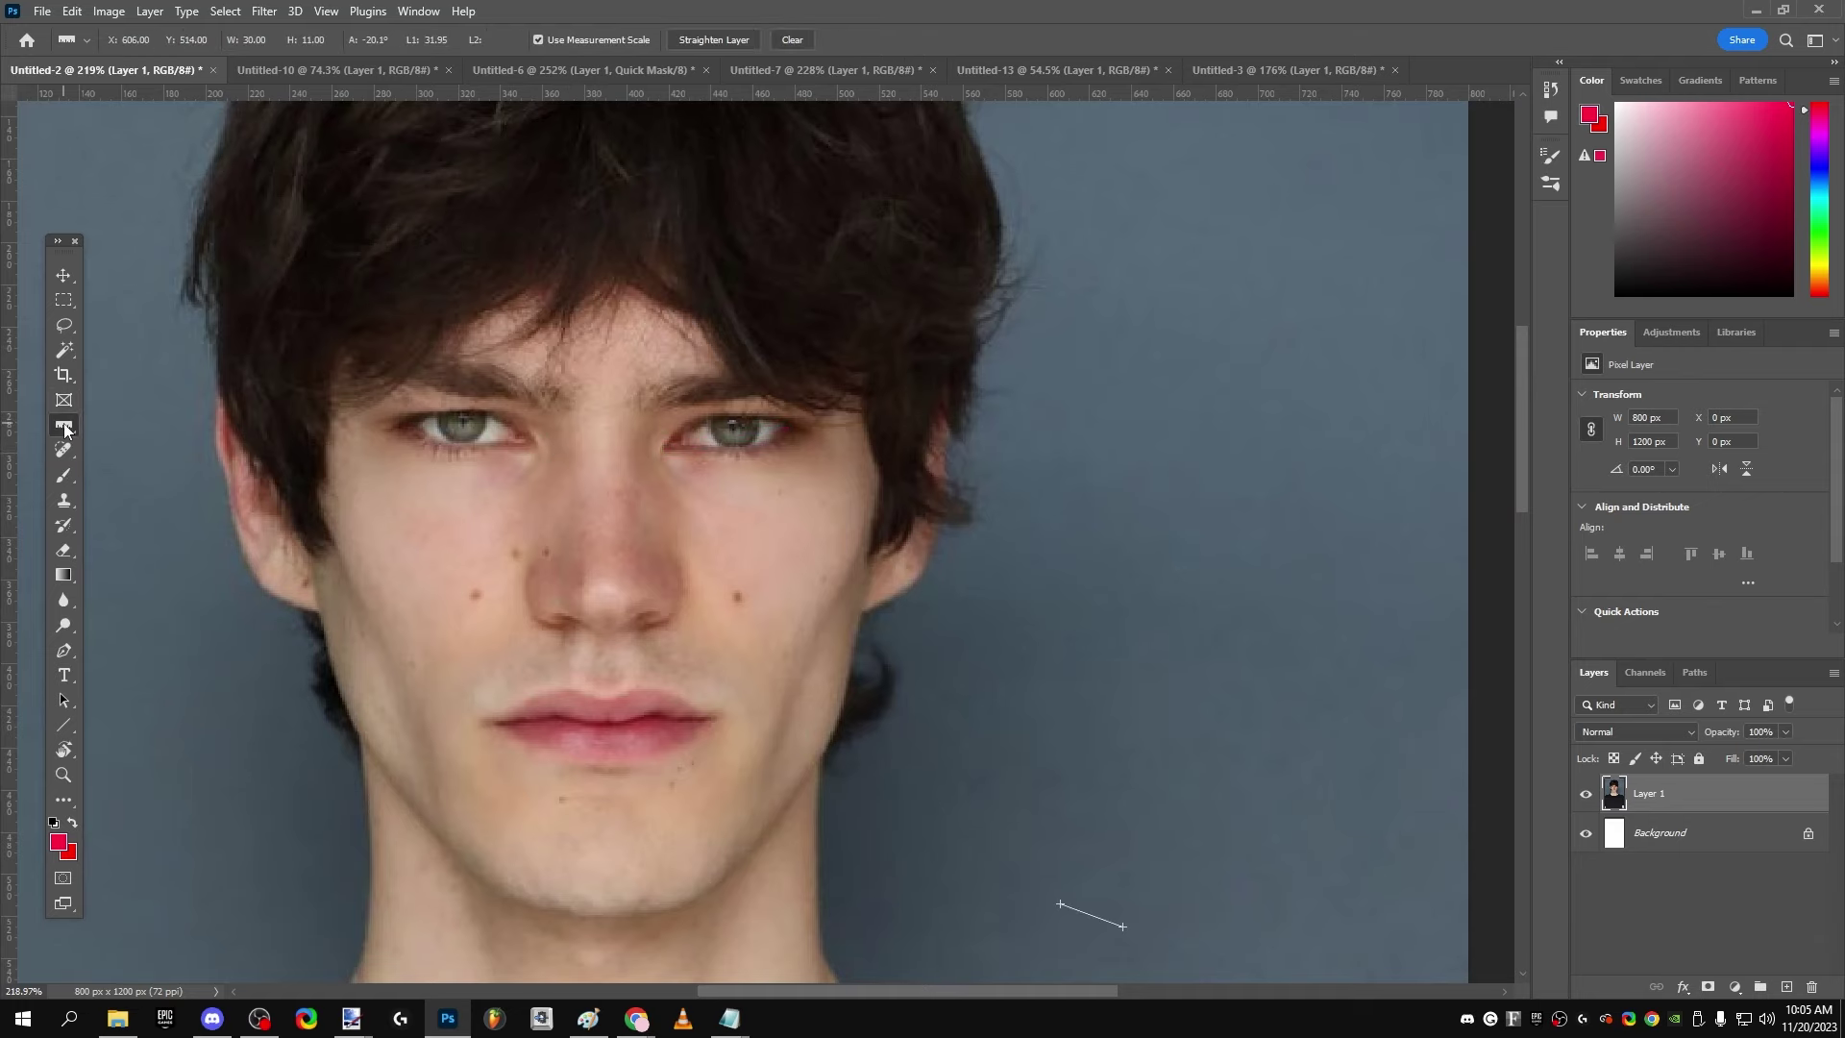
Step: Measure the tilt of the eye on the image's left with a horizontal ruler baseline and a second ruler line from its inner corner
scroll(440, 423, "up", 2)
mouse_move(584, 439)
left_mouse_down()
mouse_move(315, 458)
mouse_move(266, 438)
left_mouse_up()
left_click_drag(421, 440, 428, 441)
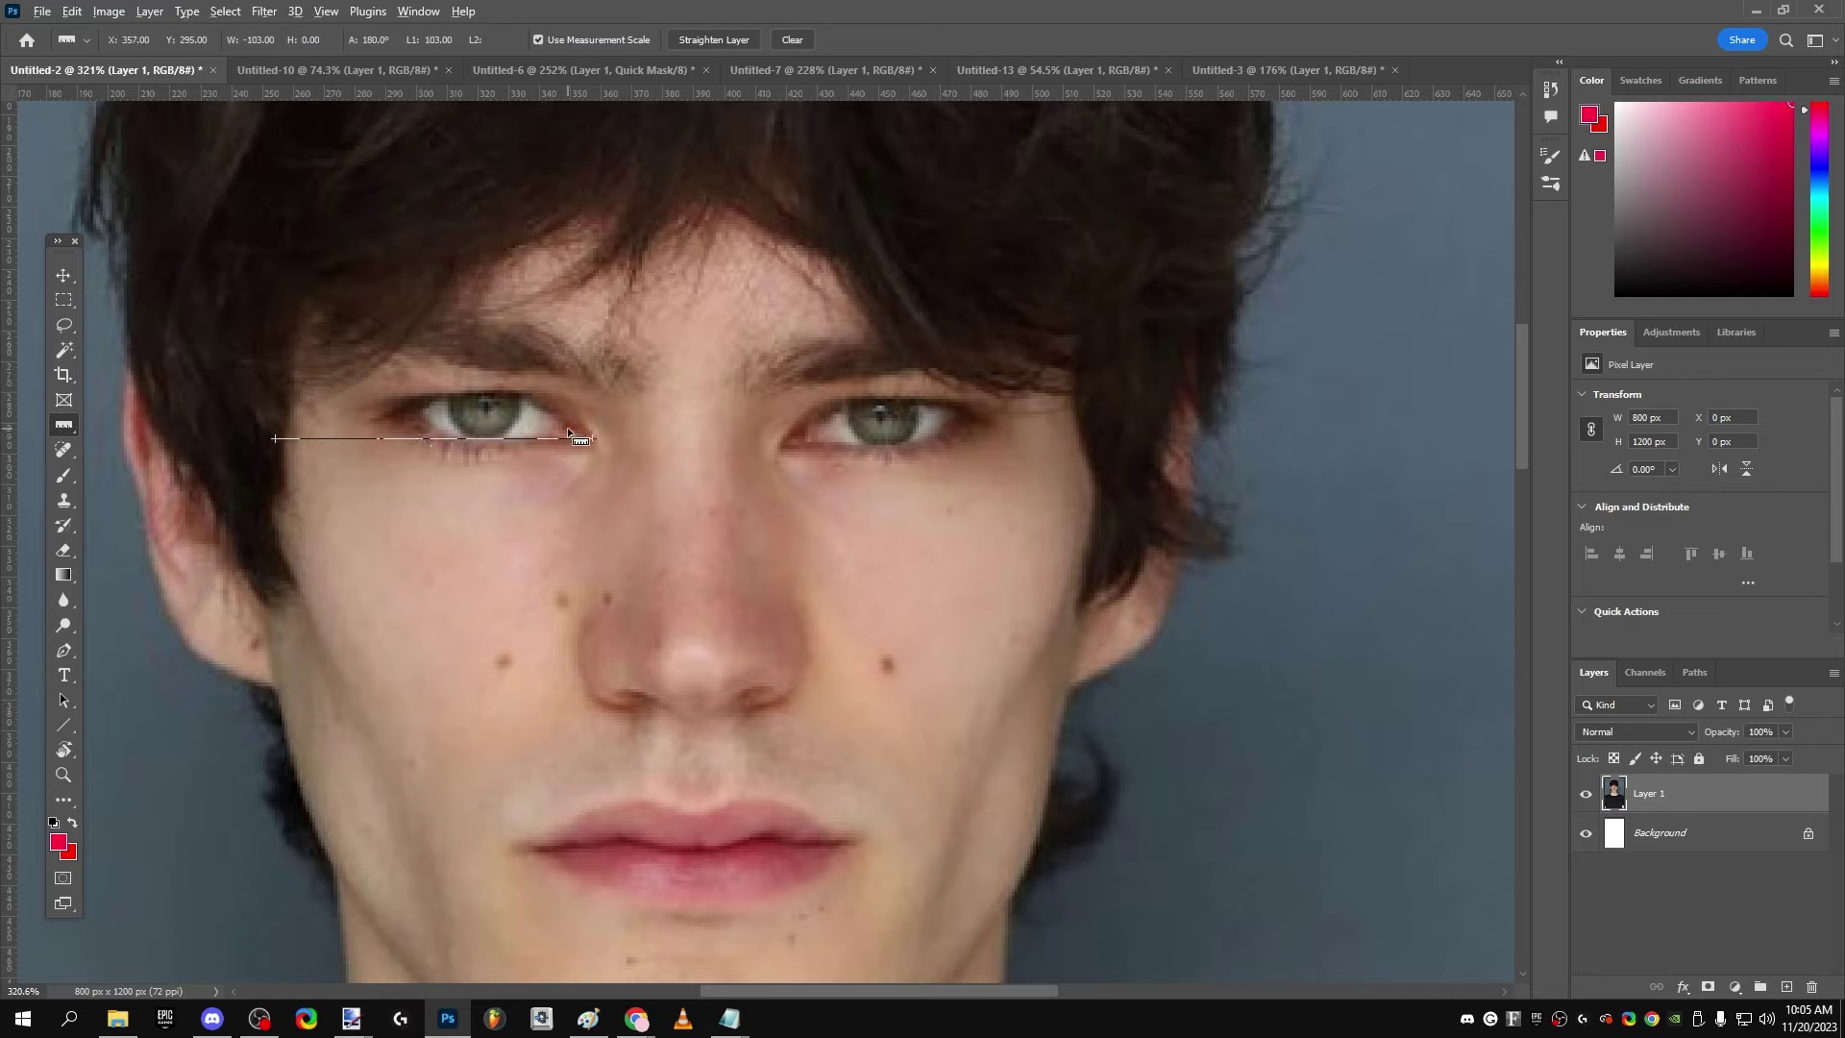
left_click_drag(593, 439, 220, 381)
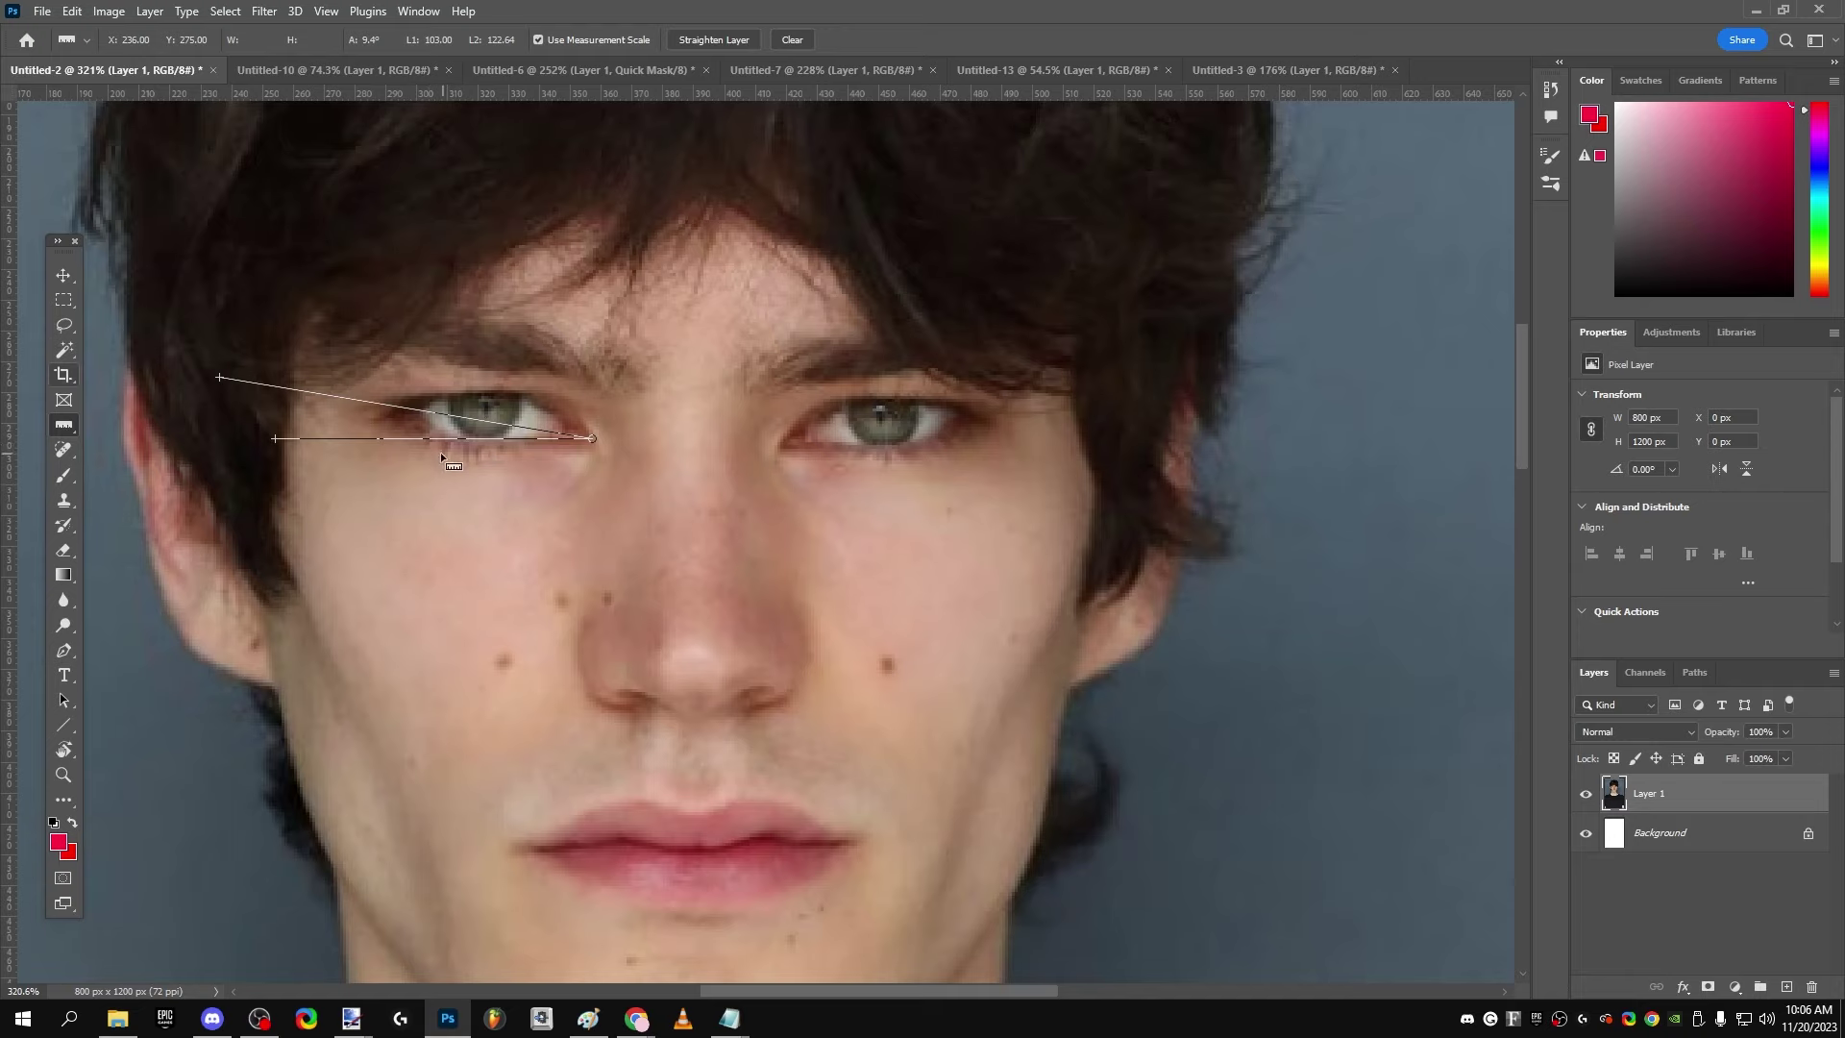
scroll(687, 476, "down", 3)
left_click_drag(939, 597, 993, 630)
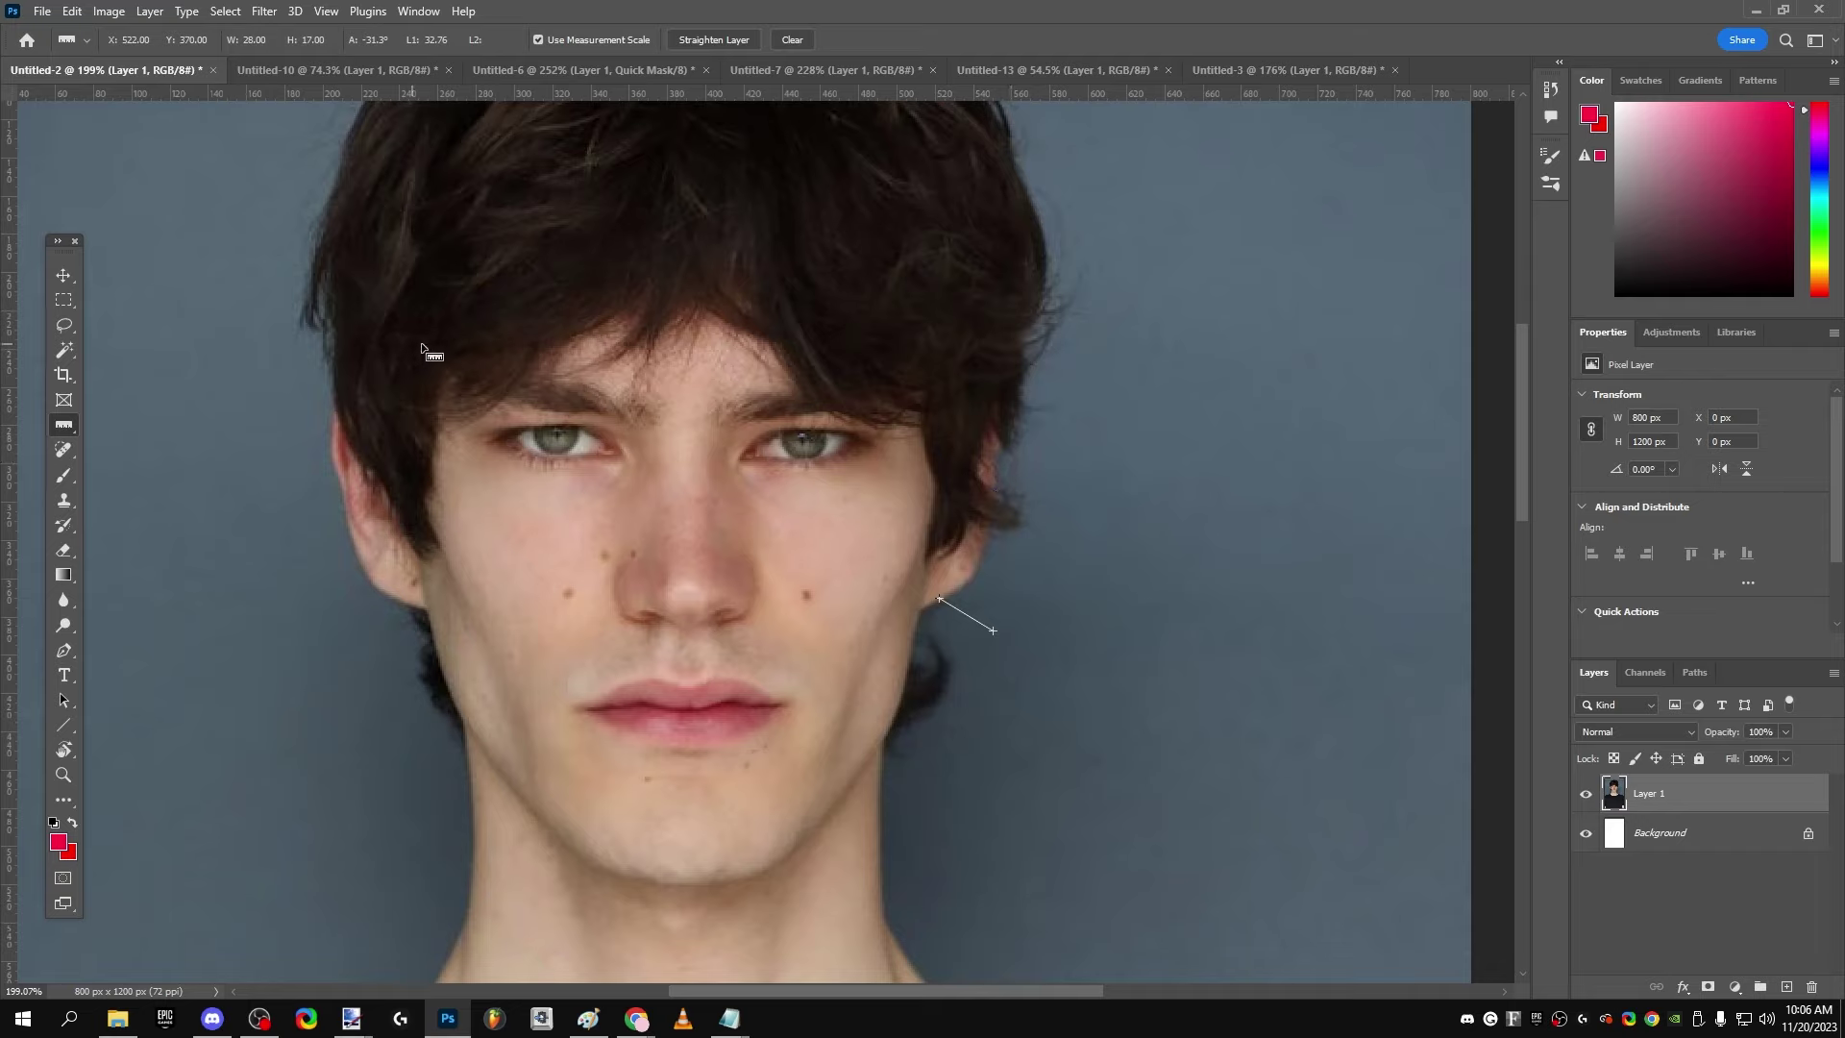
Step: Paint a red line between the inner eye corners and a horizontal red line under each eye to mark their widths
left_click(61, 474)
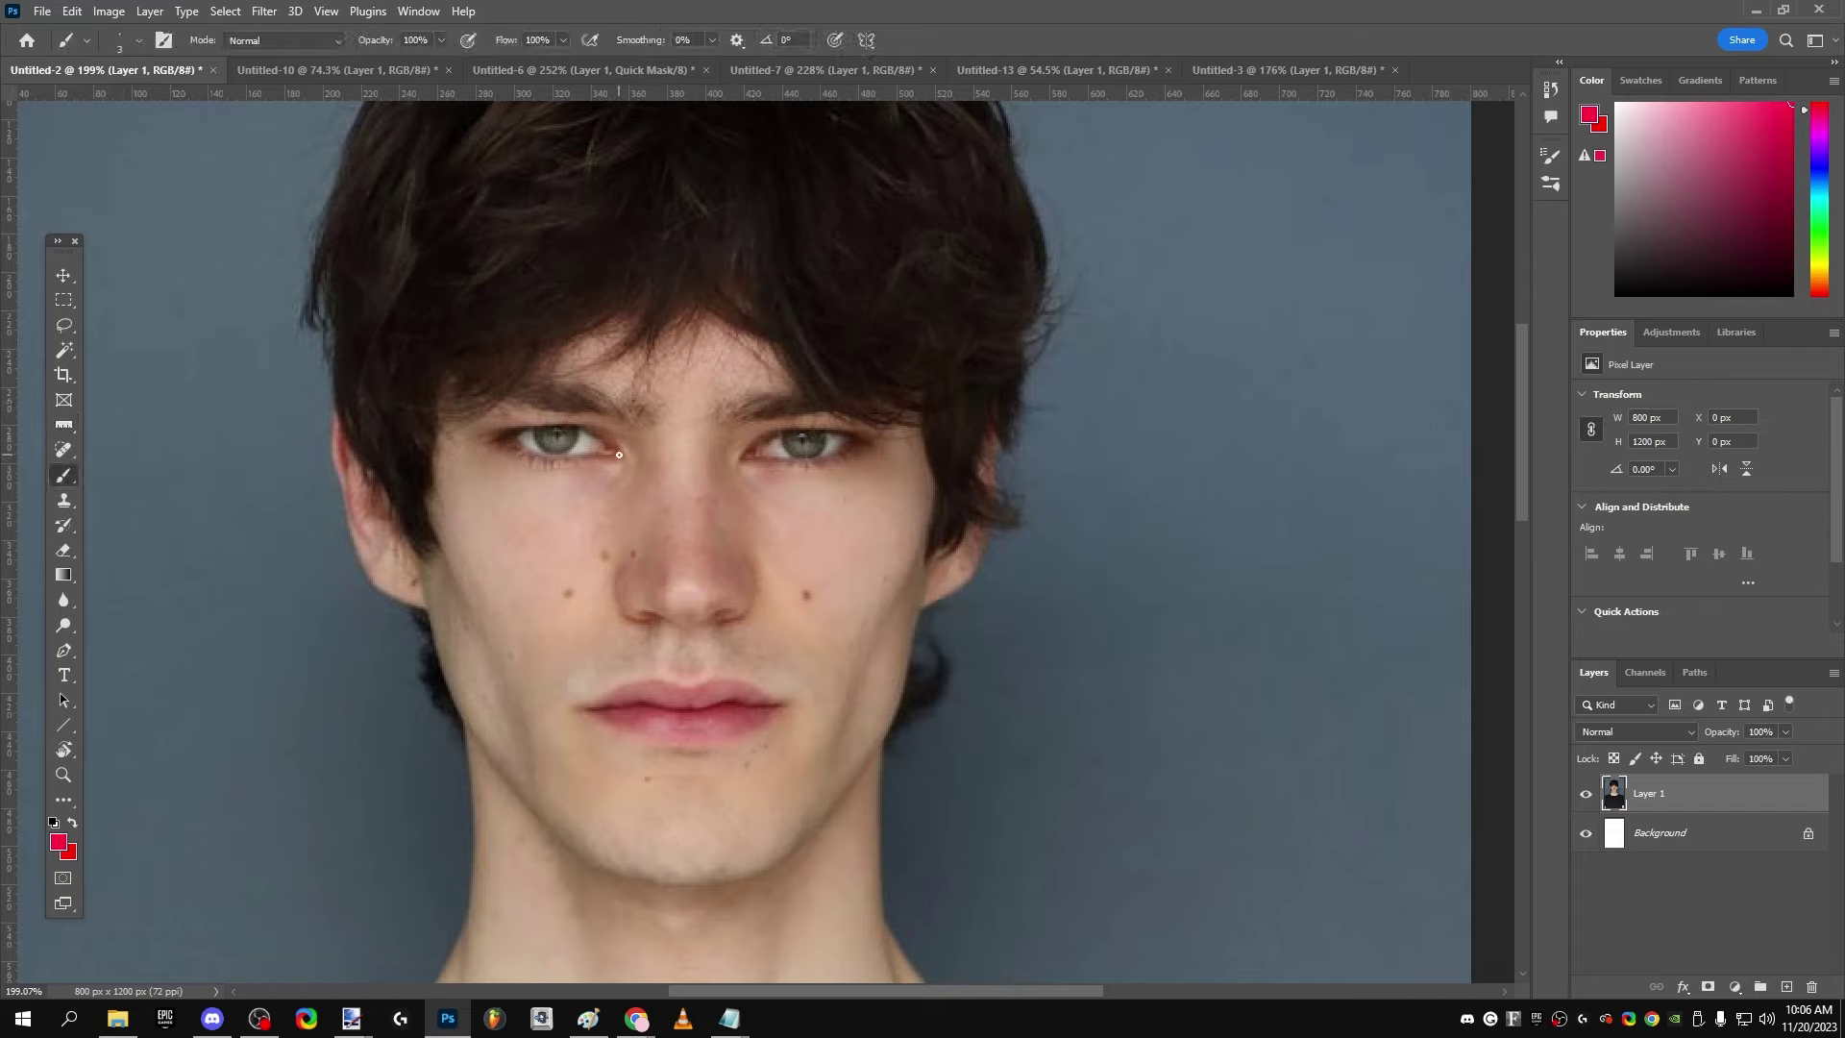
left_click_drag(620, 455, 739, 463)
left_click(871, 465, "shift")
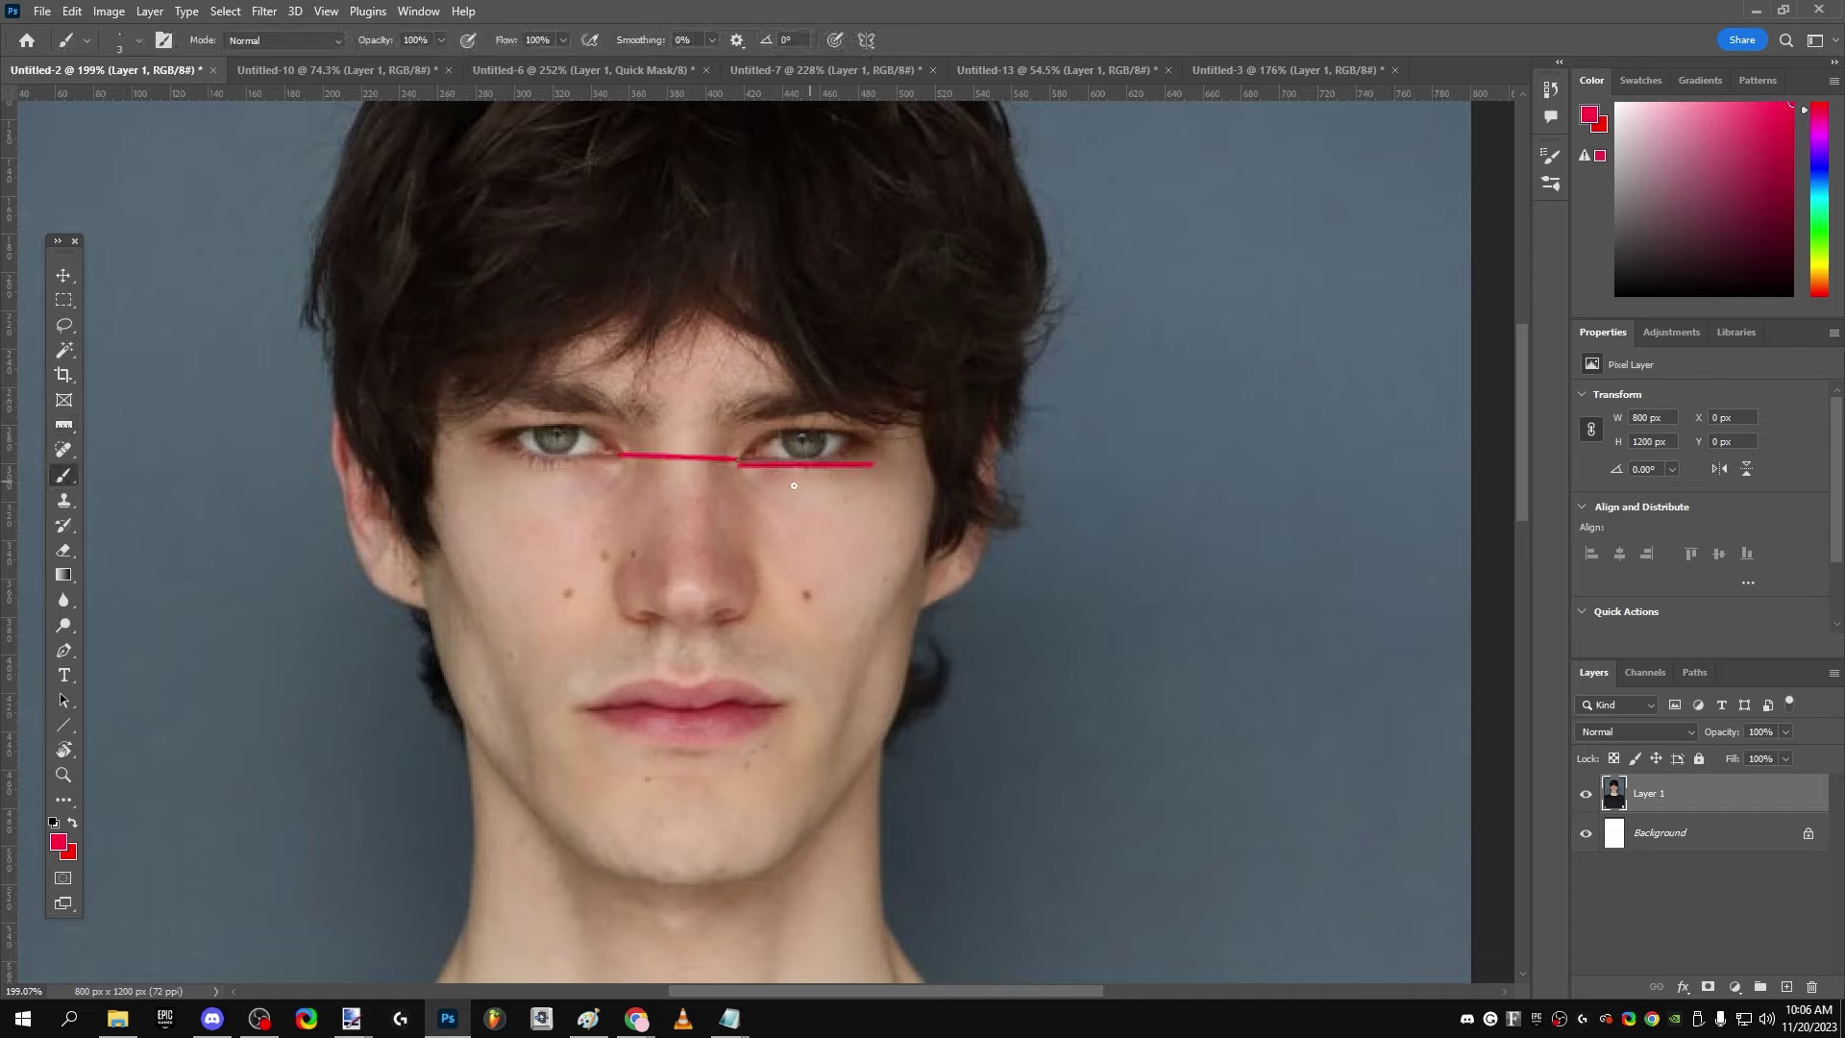
left_click(490, 463)
left_click(623, 470, "shift")
scroll(692, 469, "up", 3)
scroll(629, 434, "up", 1)
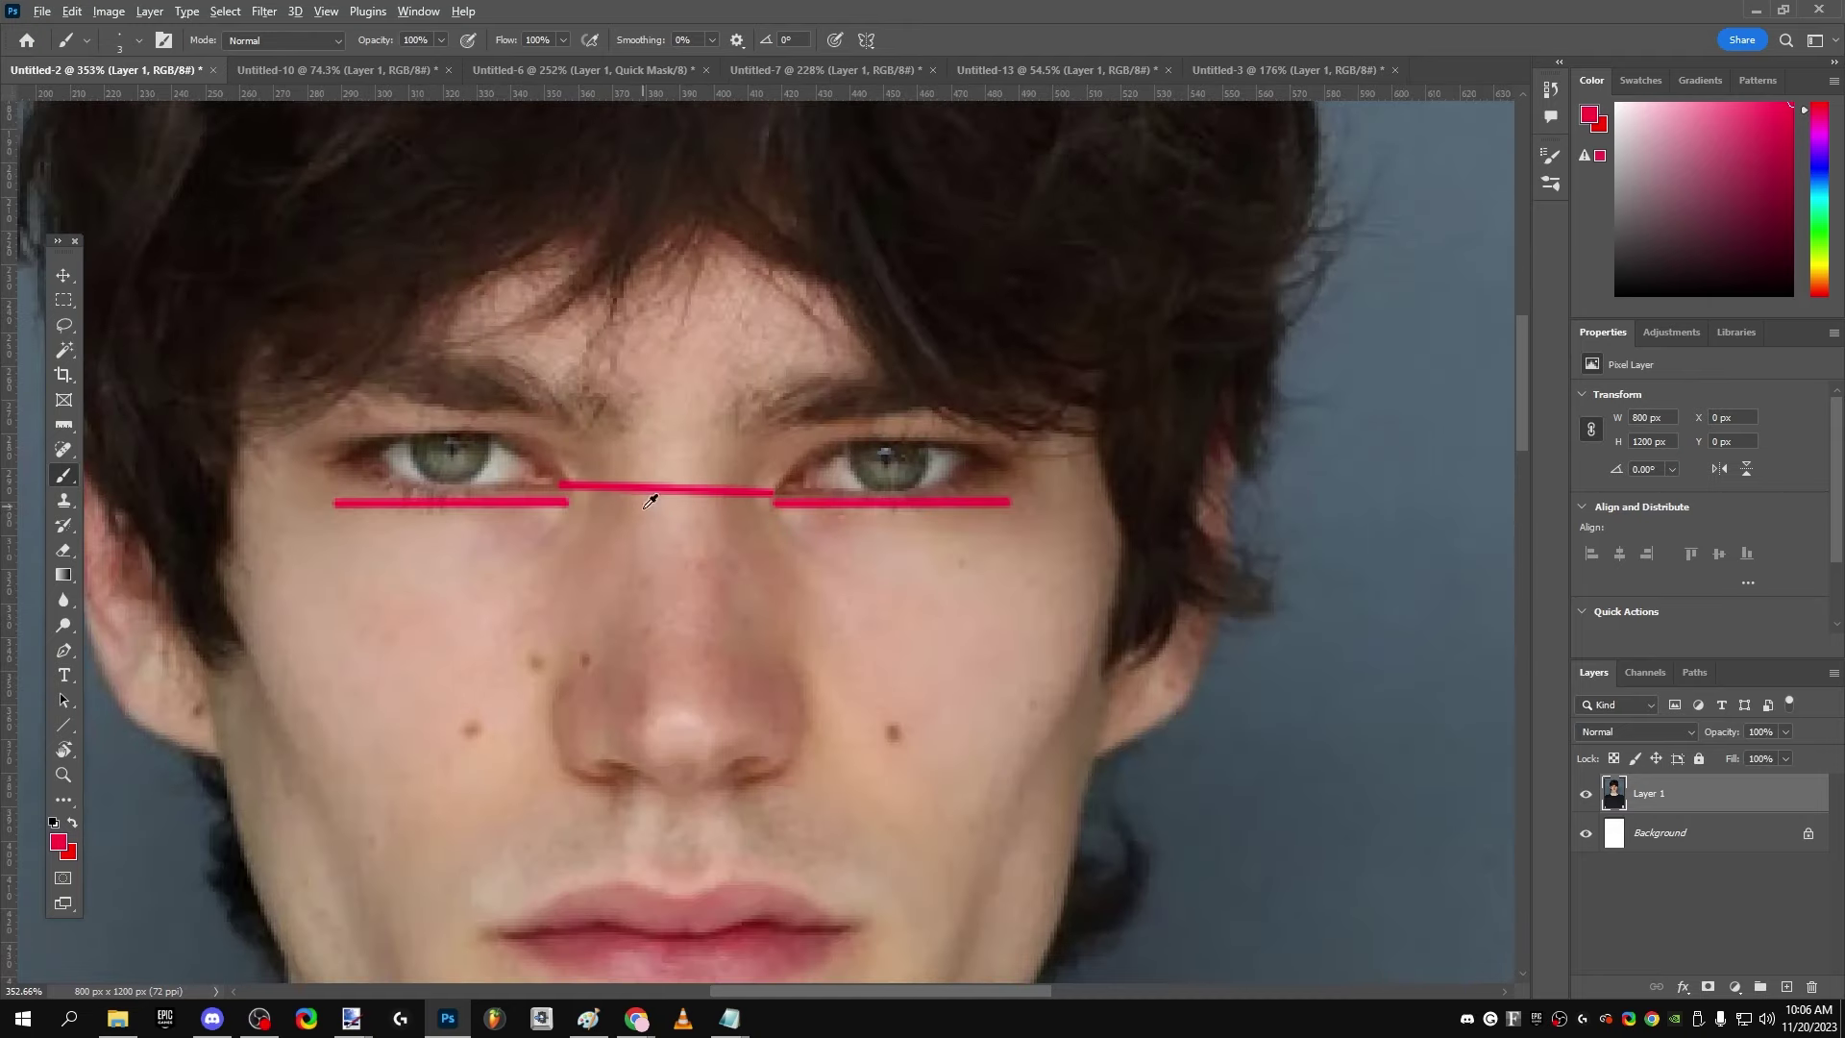
Step: Write .88 in red on the nose bridge below the line joining the inner eye corners
mouse_move(660, 538)
left_mouse_down()
mouse_move(712, 574)
mouse_move(690, 527)
left_mouse_up()
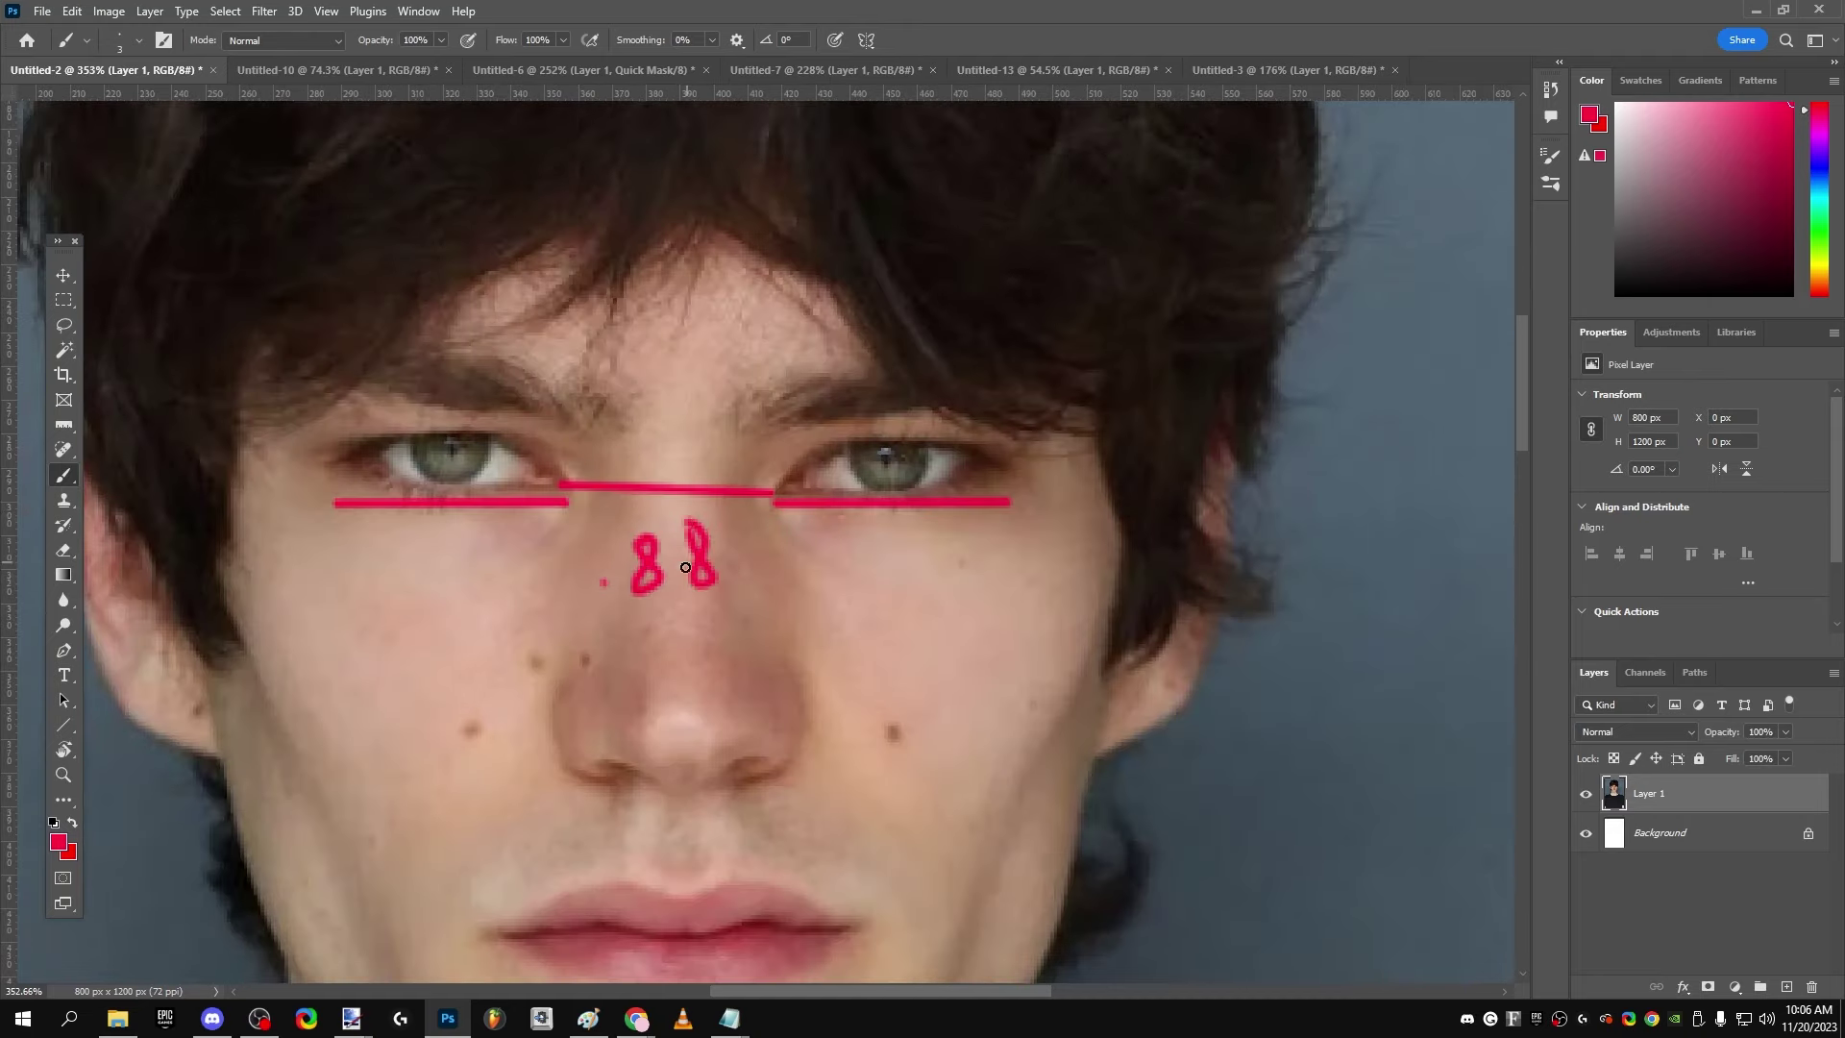
left_click(604, 582)
scroll(851, 414, "down", 2)
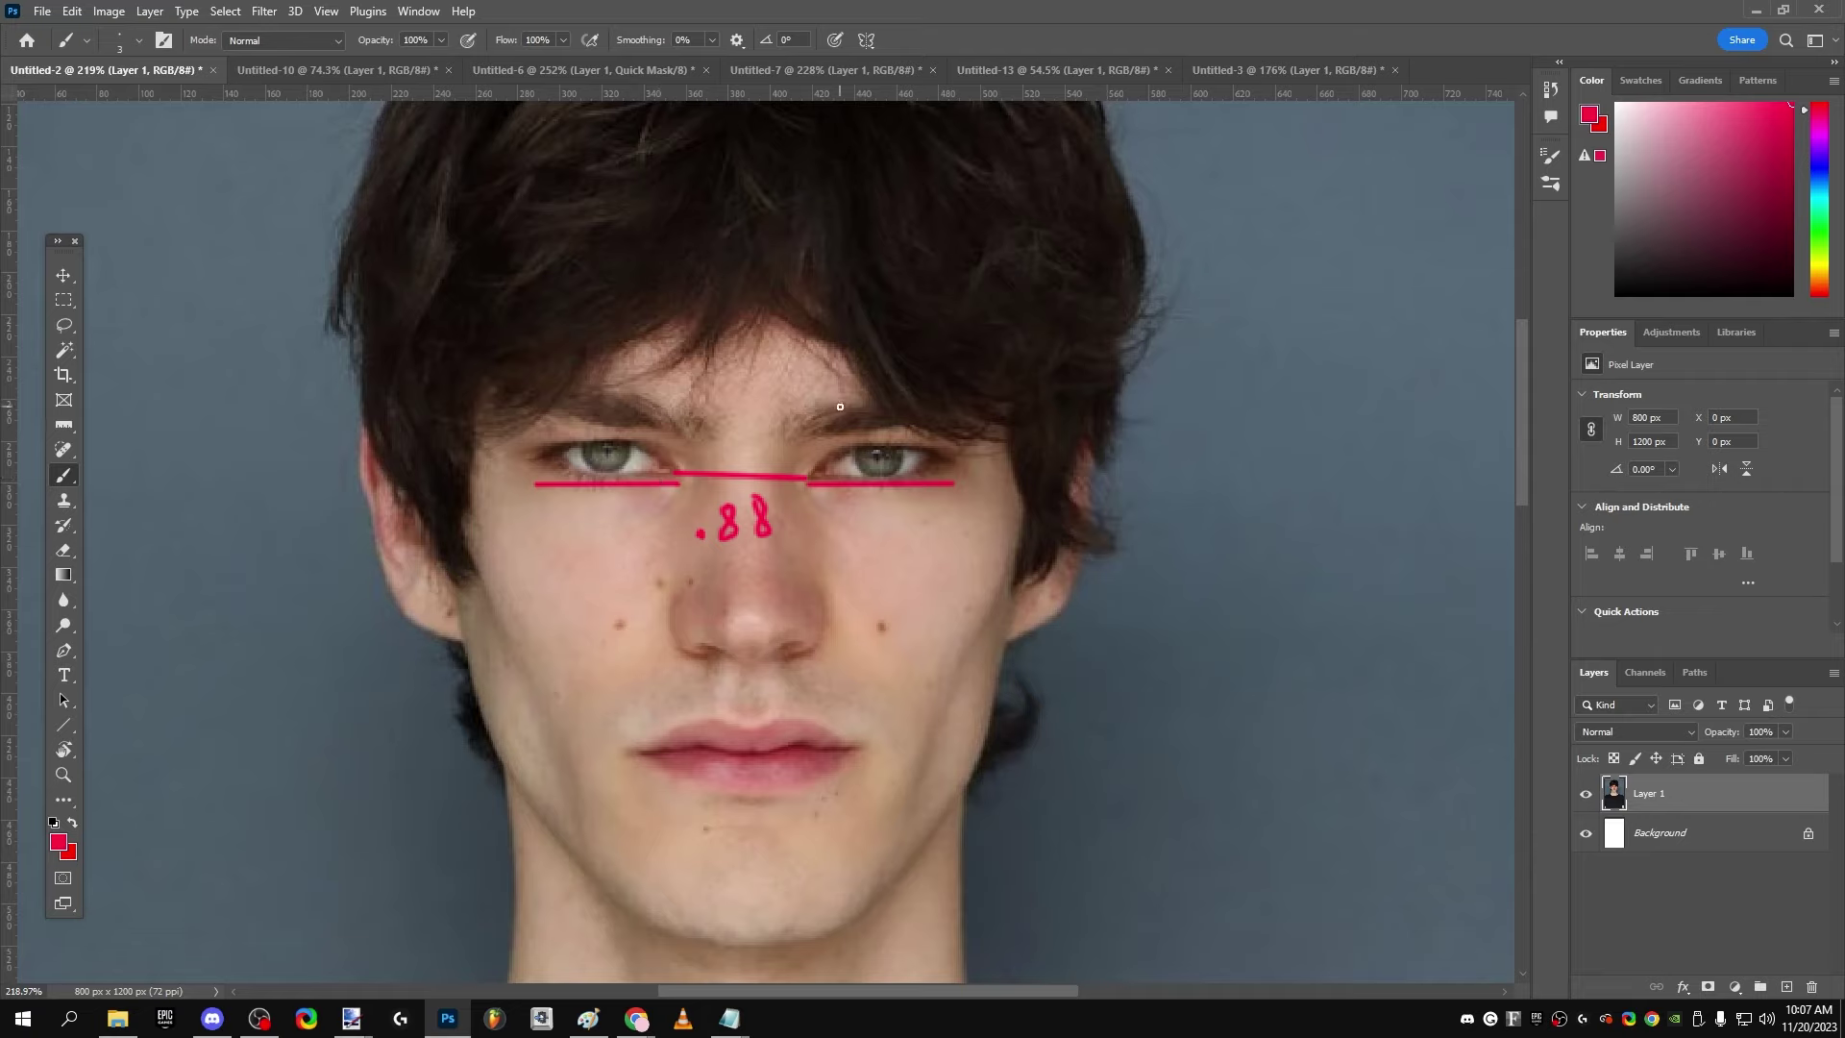
Step: Undo the .88 label and the three red lines at the eyes
key("ctrl+z")
key("ctrl+z")
key("ctrl+z")
key("ctrl+z")
key("ctrl+z")
key("ctrl+z")
scroll(947, 562, "down", 5)
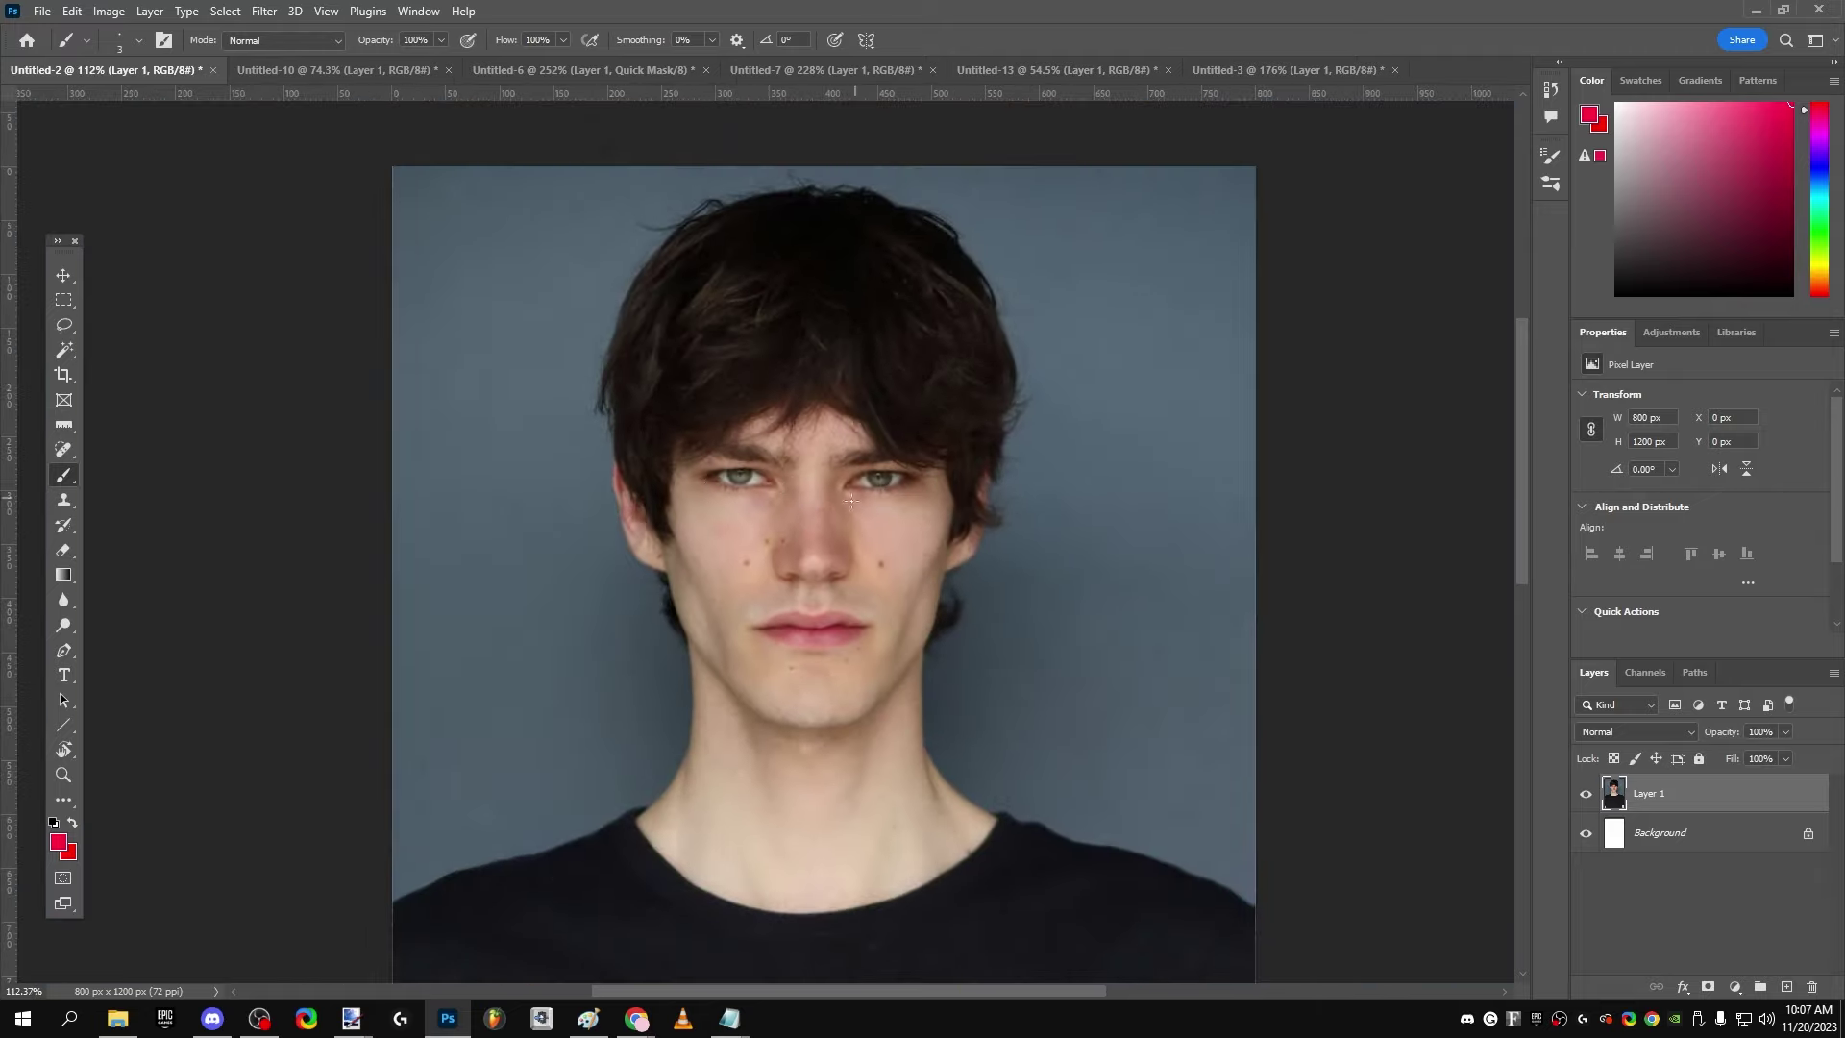
scroll(850, 501, "up", 3)
scroll(733, 470, "down", 2)
scroll(721, 474, "up", 2)
scroll(721, 466, "down", 1)
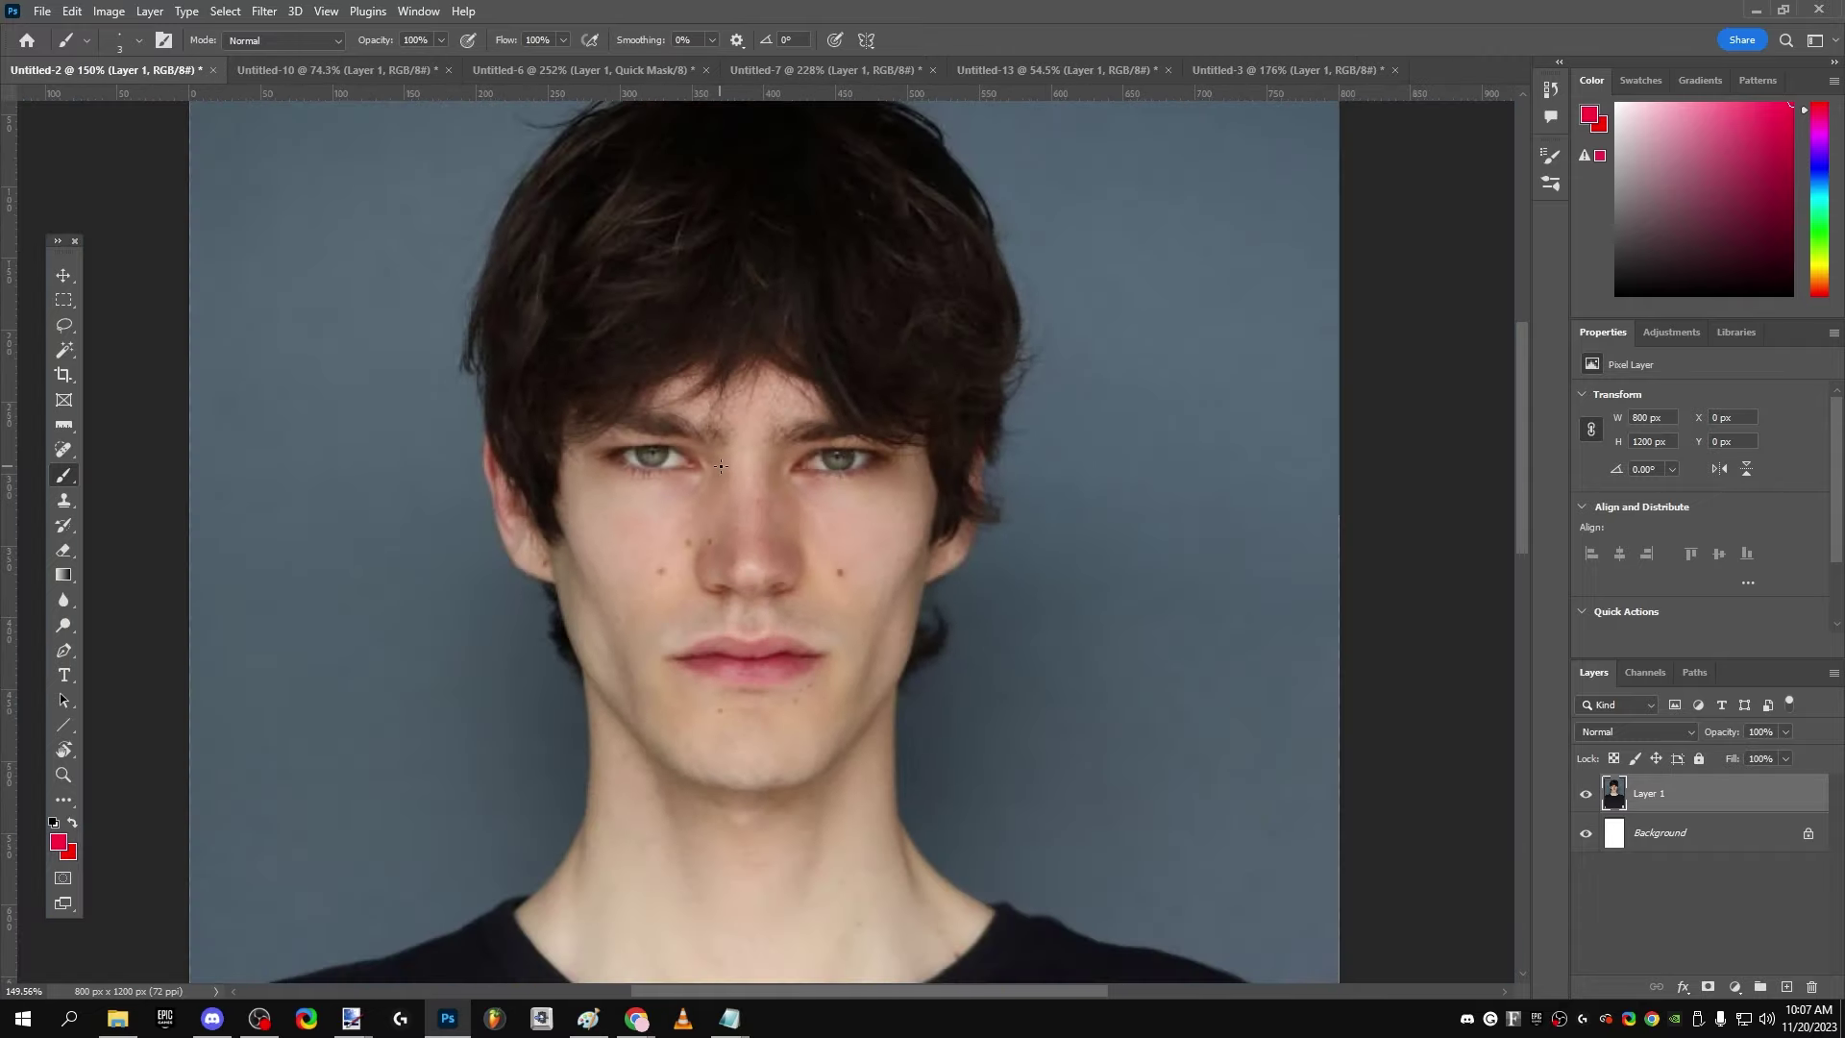
scroll(721, 466, "up", 3)
scroll(756, 464, "down", 2)
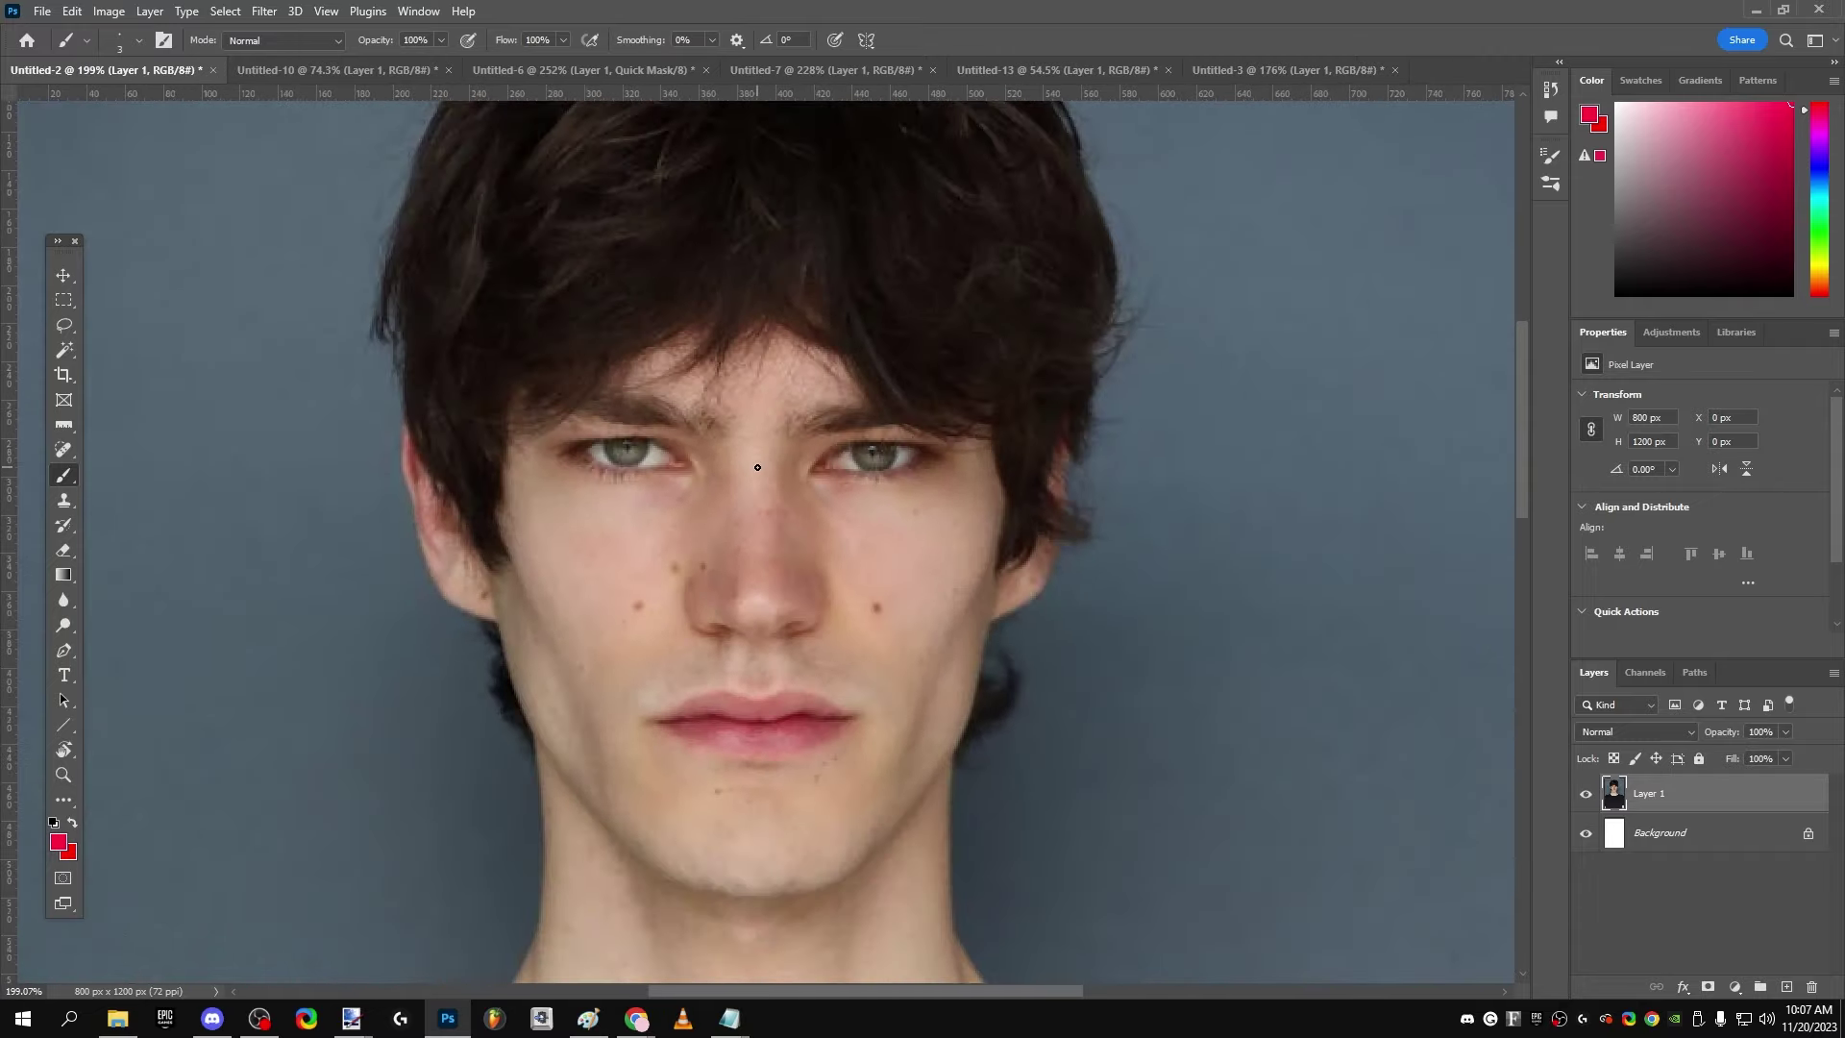
scroll(1019, 433, "down", 2)
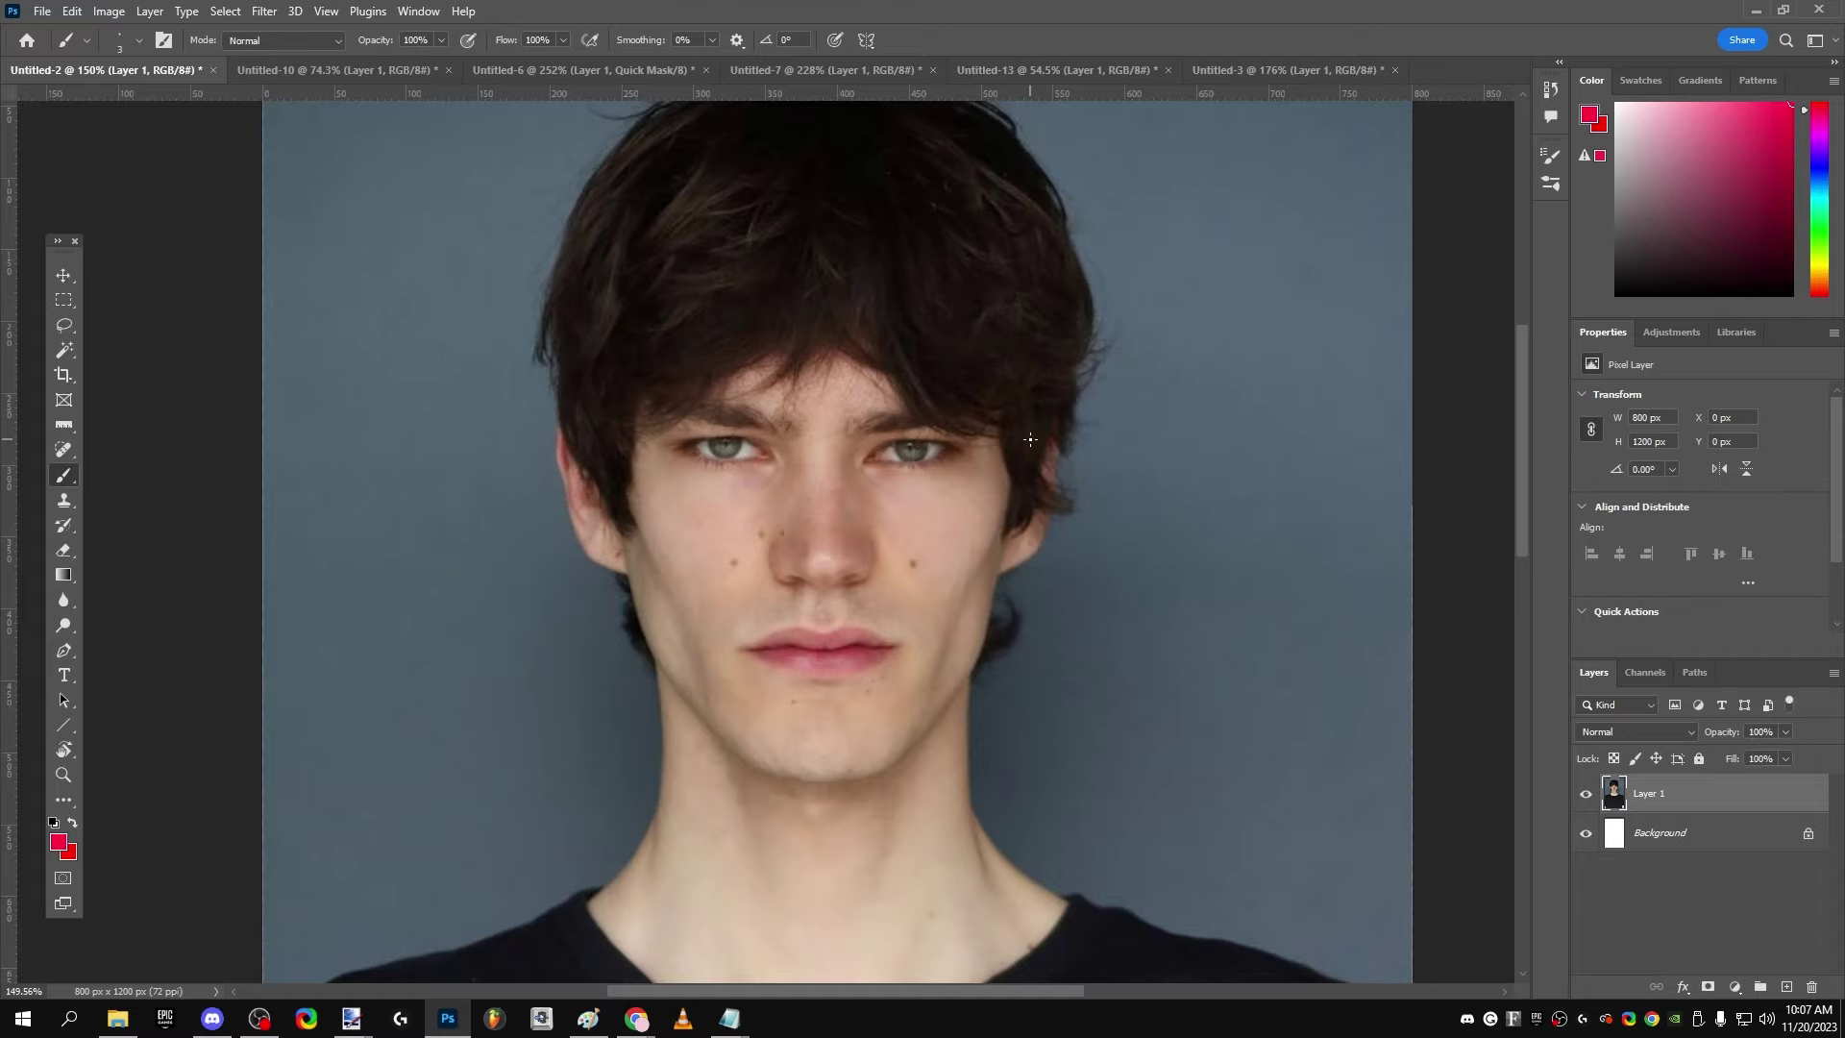
left_click(63, 425)
scroll(726, 466, "up", 3)
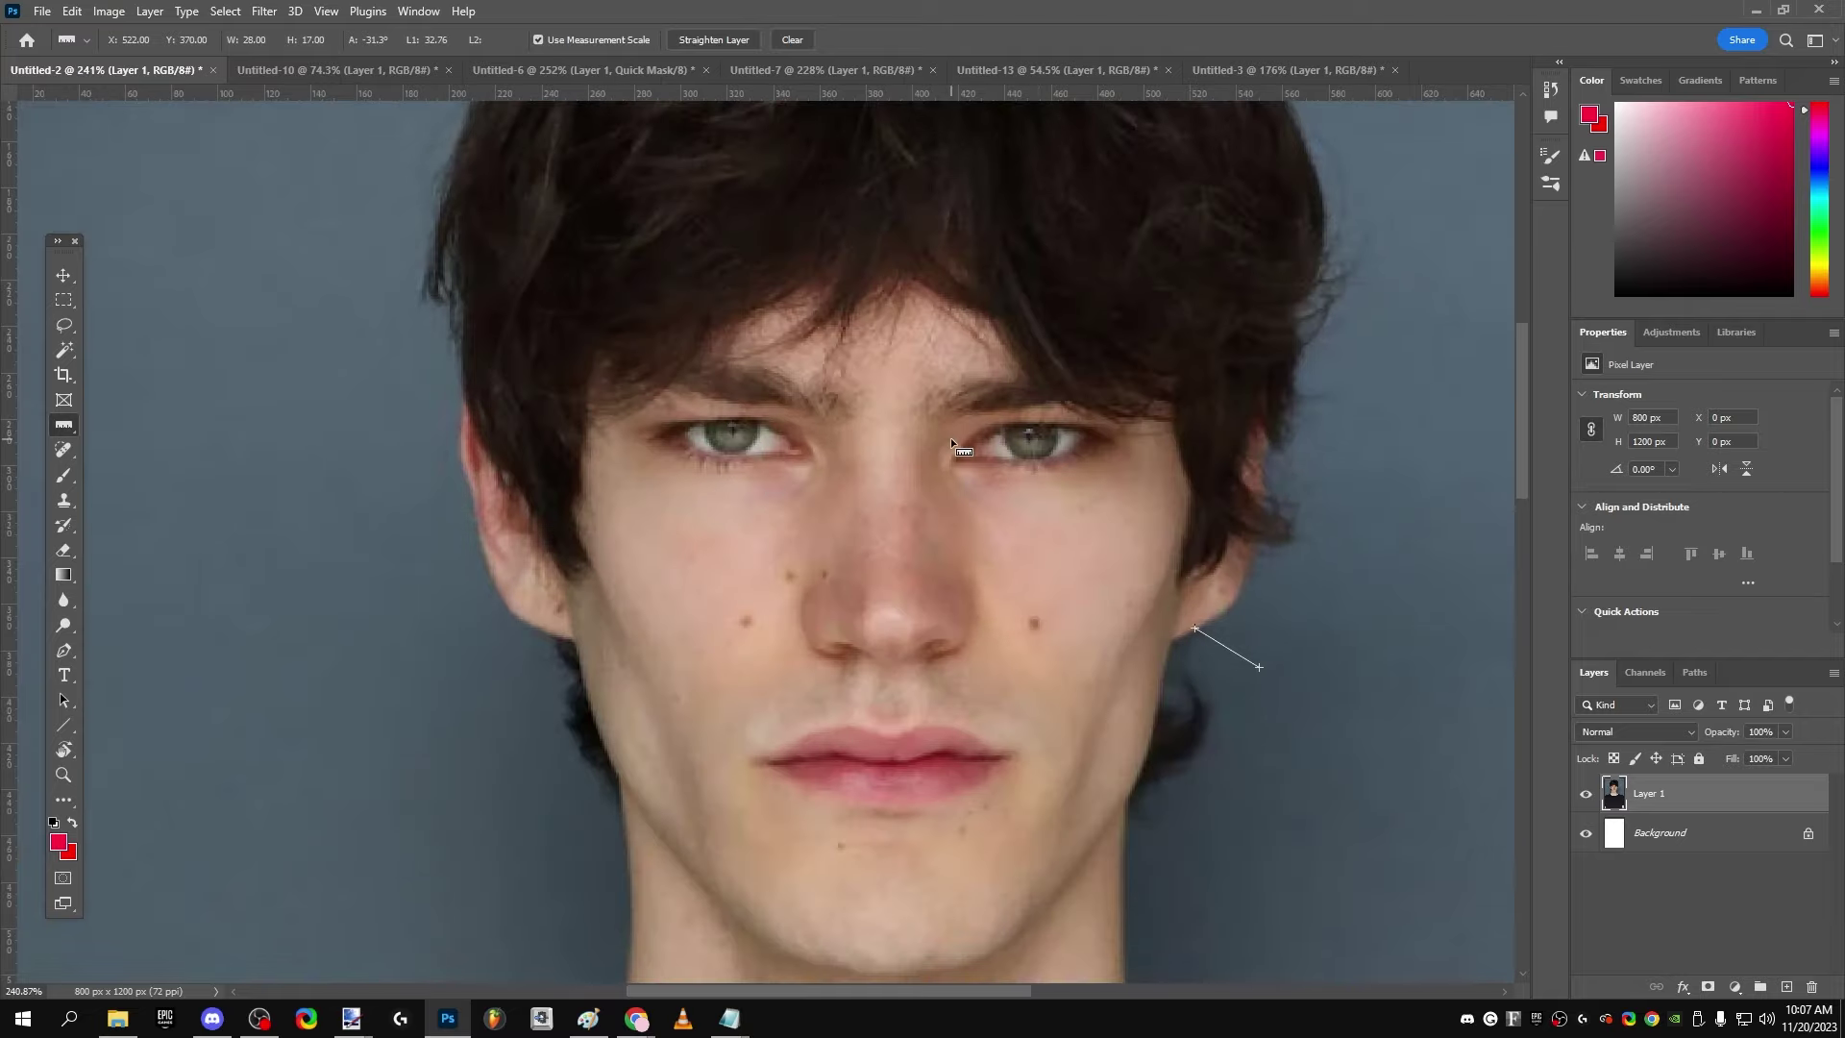
scroll(1128, 438, "up", 1)
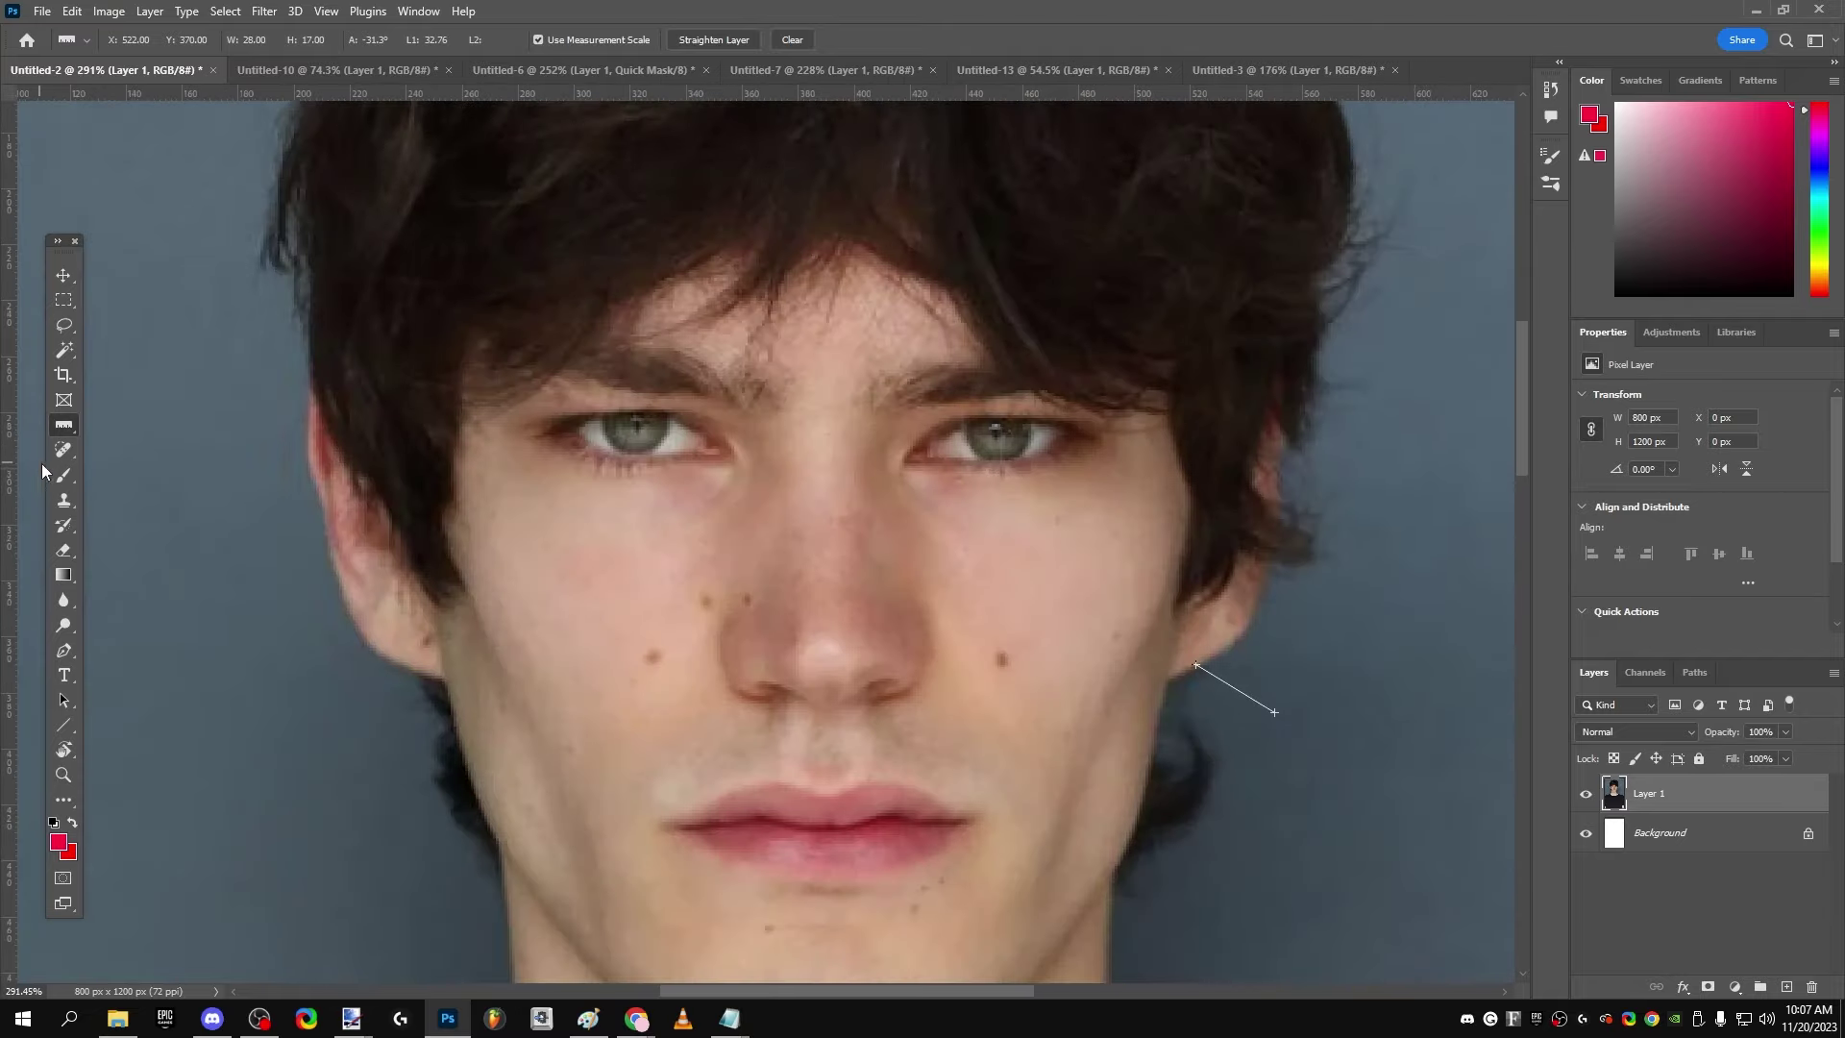
Step: Brush a red line from outer to inner corner of the eye on the image's right and a vertical line across its height
left_click(63, 474)
scroll(1034, 461, "up", 2)
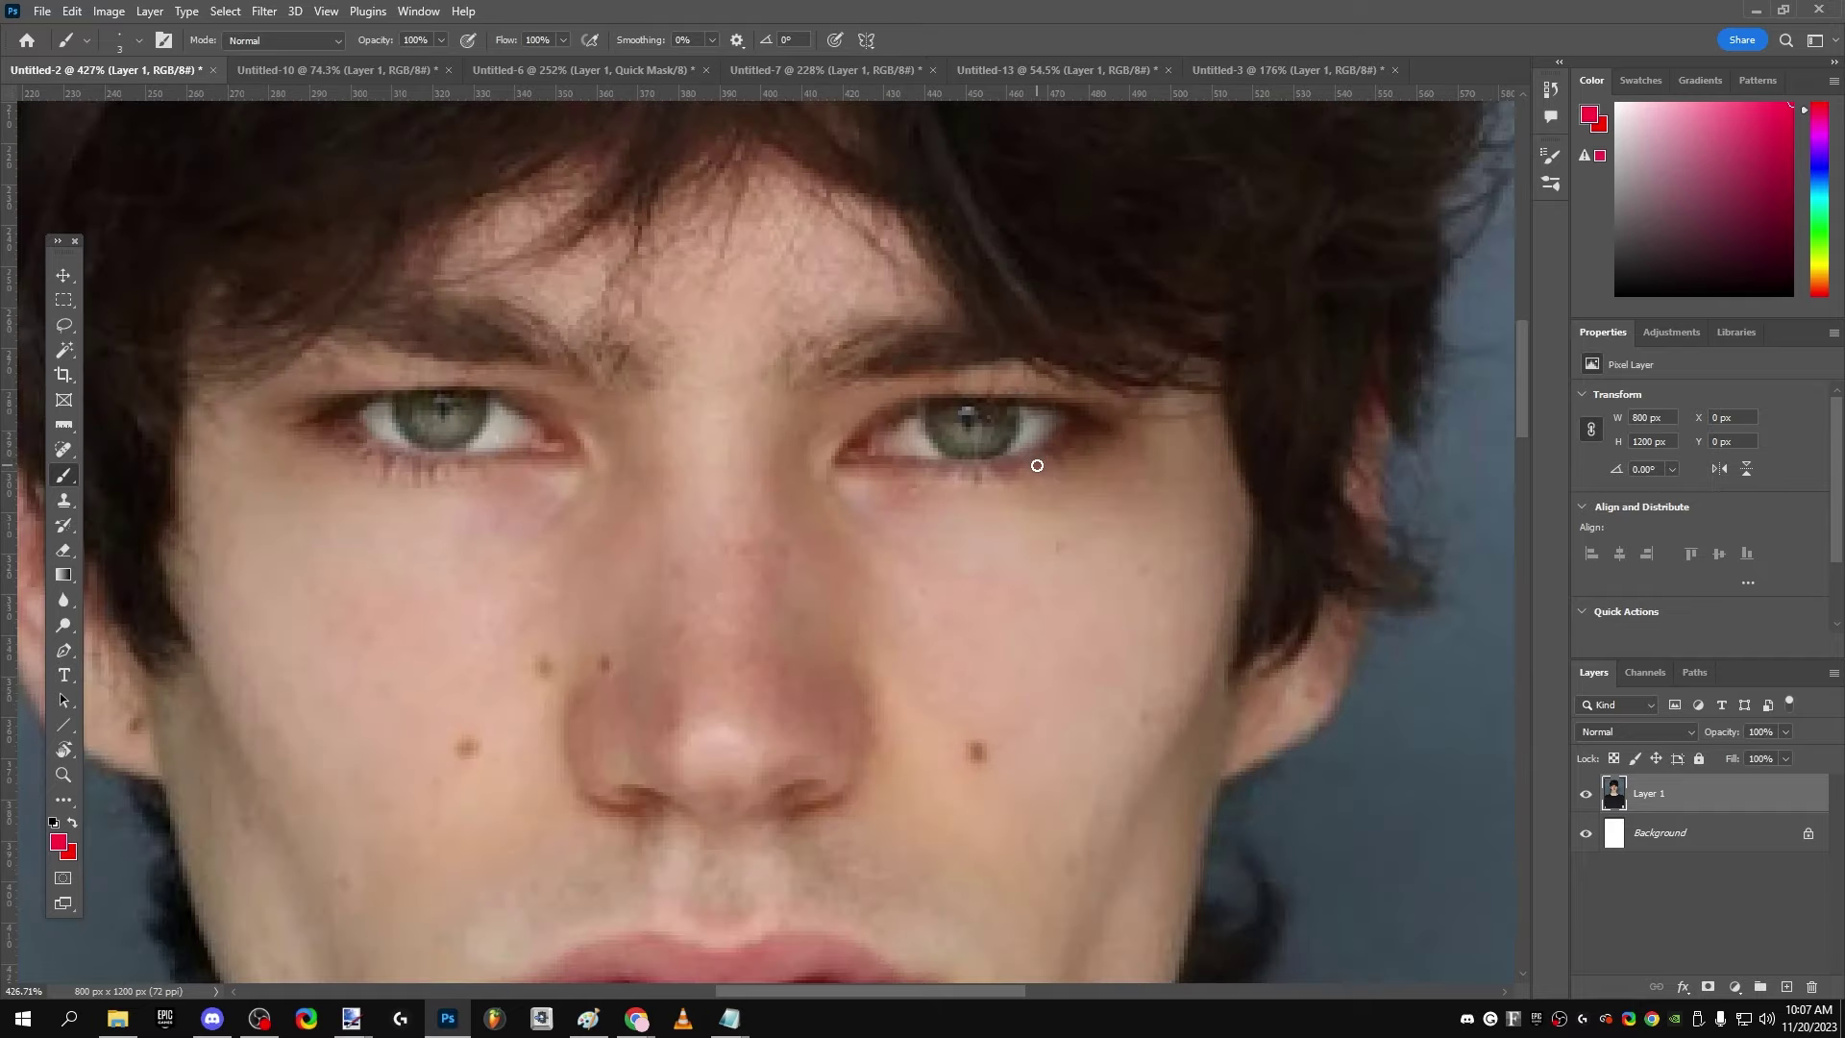
scroll(1067, 420, "down", 3)
scroll(879, 402, "up", 2)
scroll(1002, 466, "up", 1)
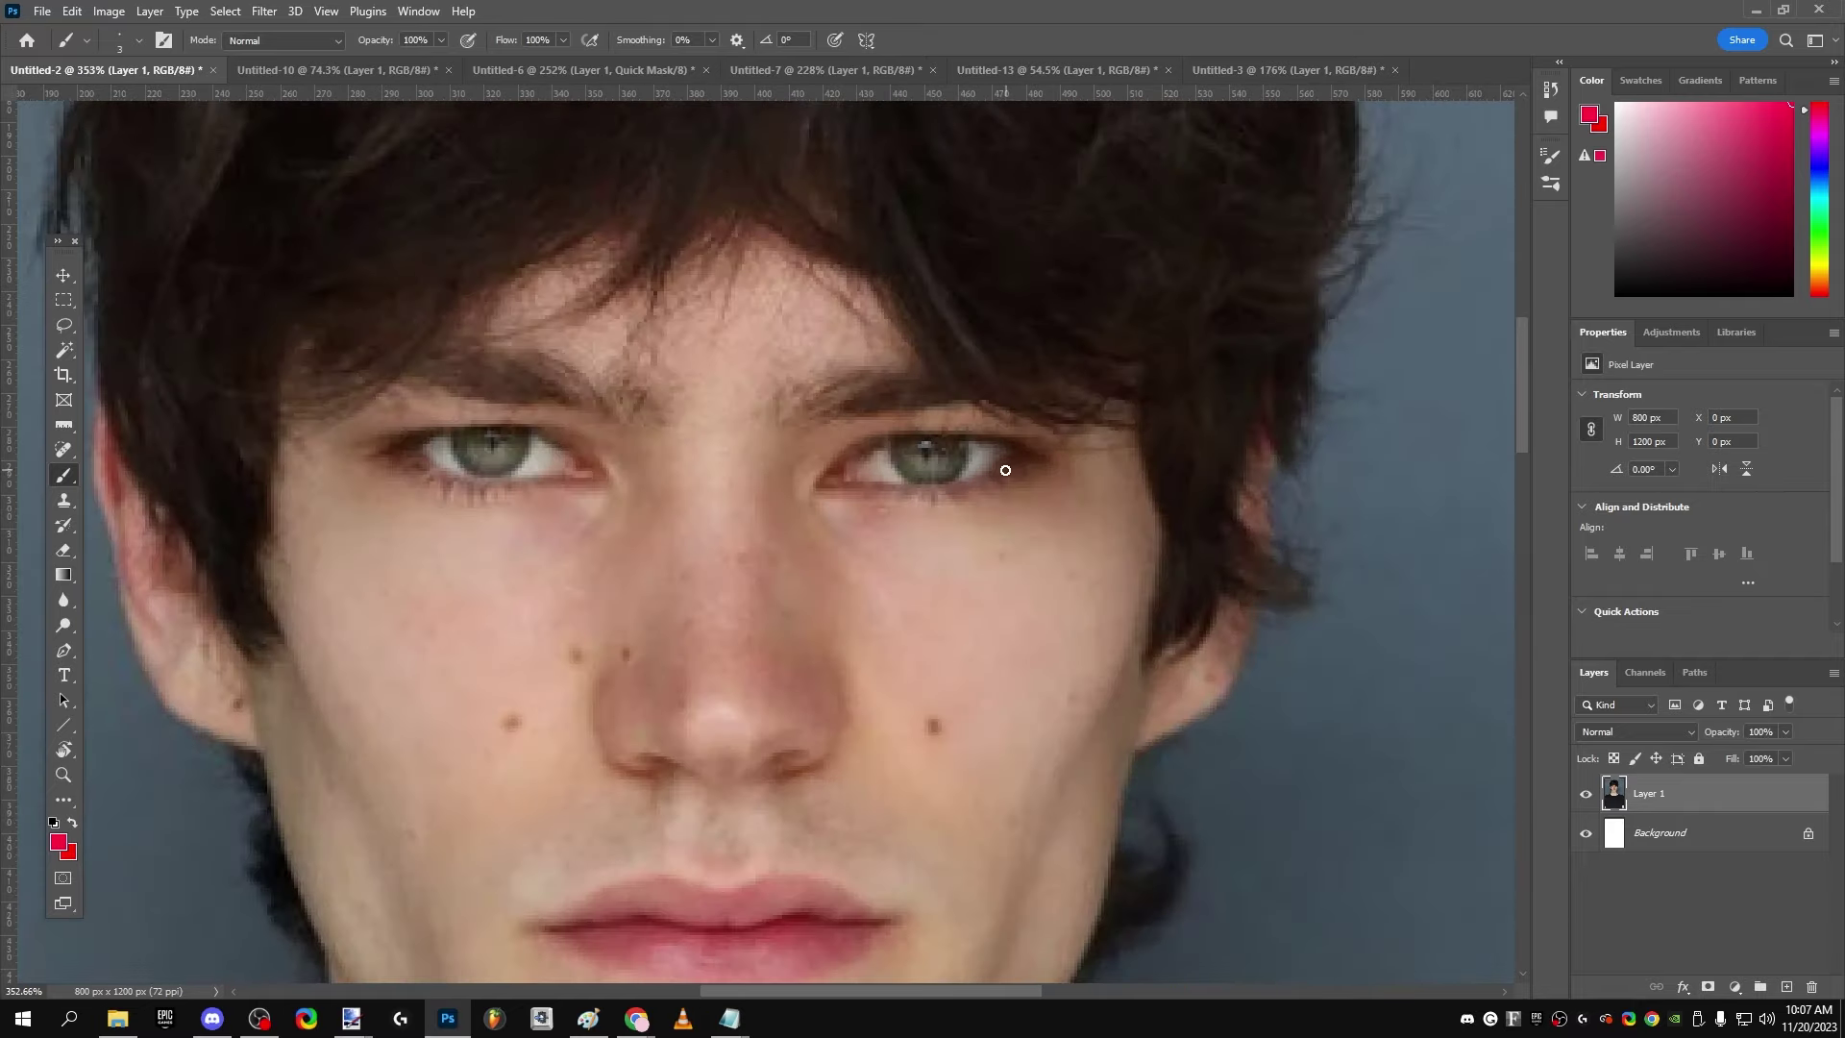
scroll(1004, 471, "down", 3)
scroll(971, 482, "up", 3)
left_click(141, 40)
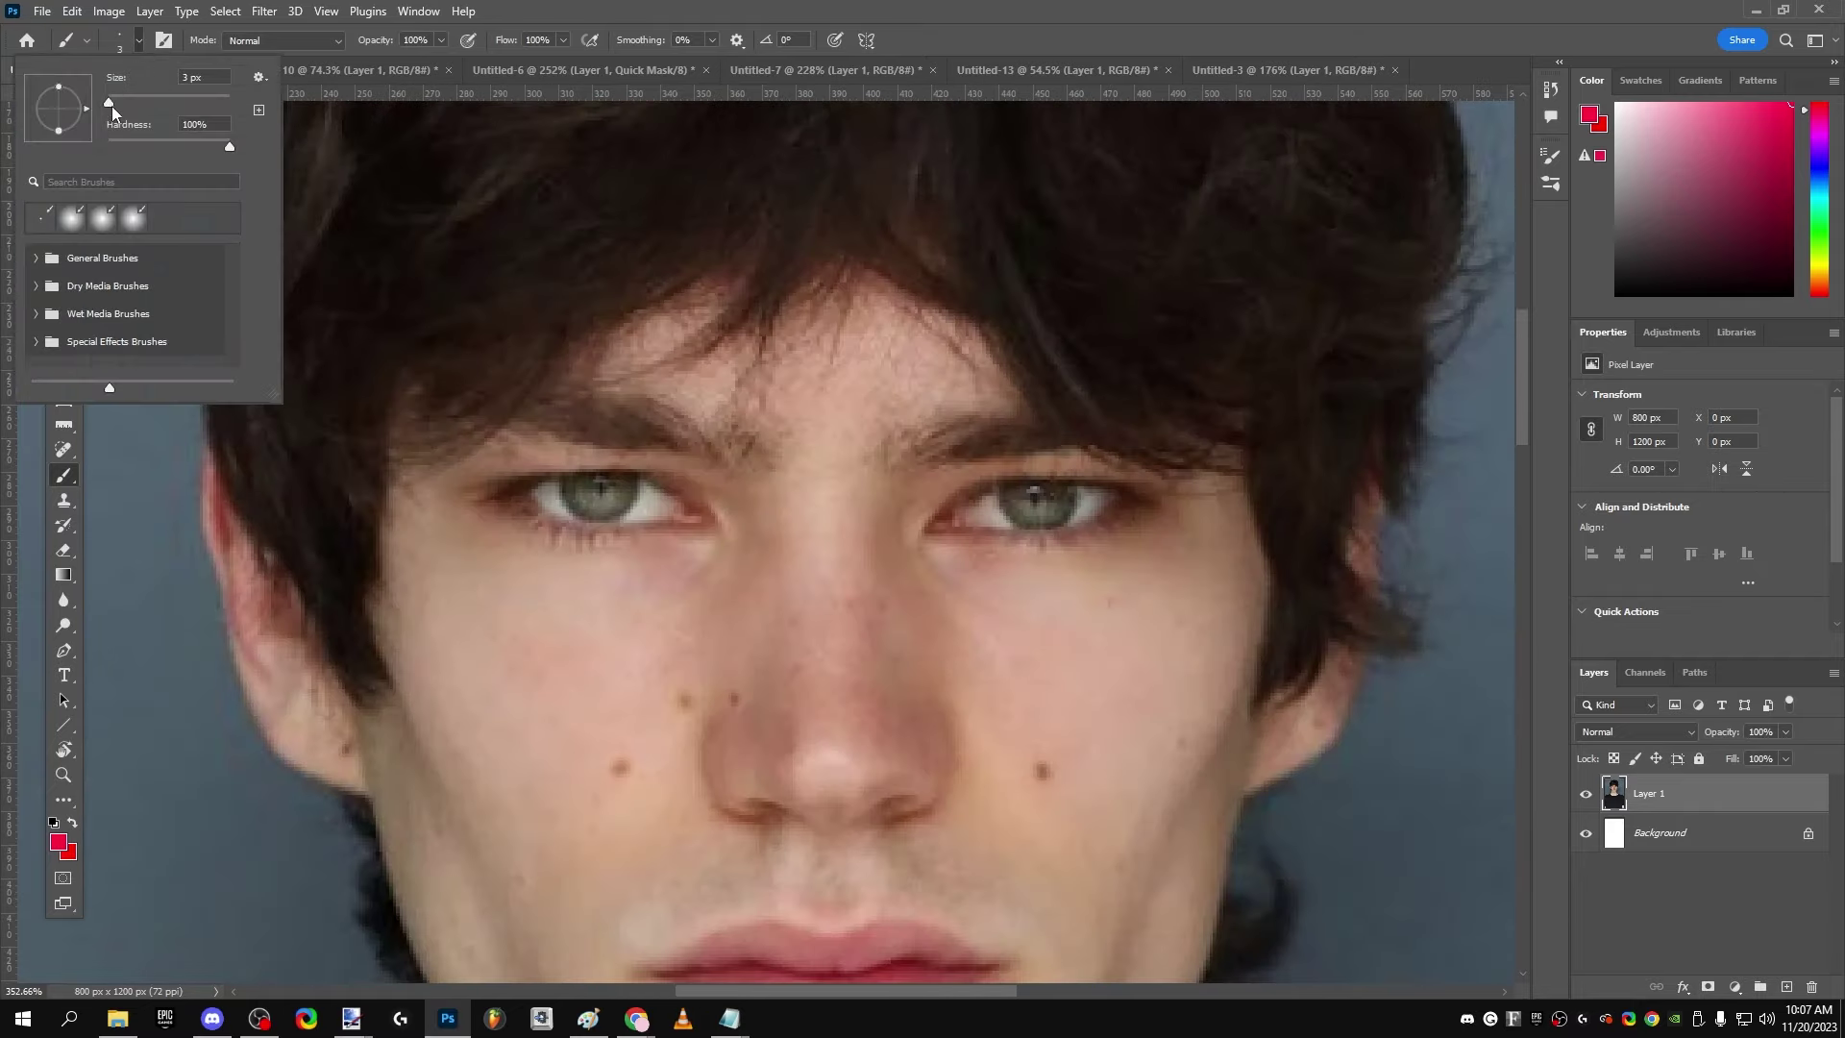
left_click(125, 41)
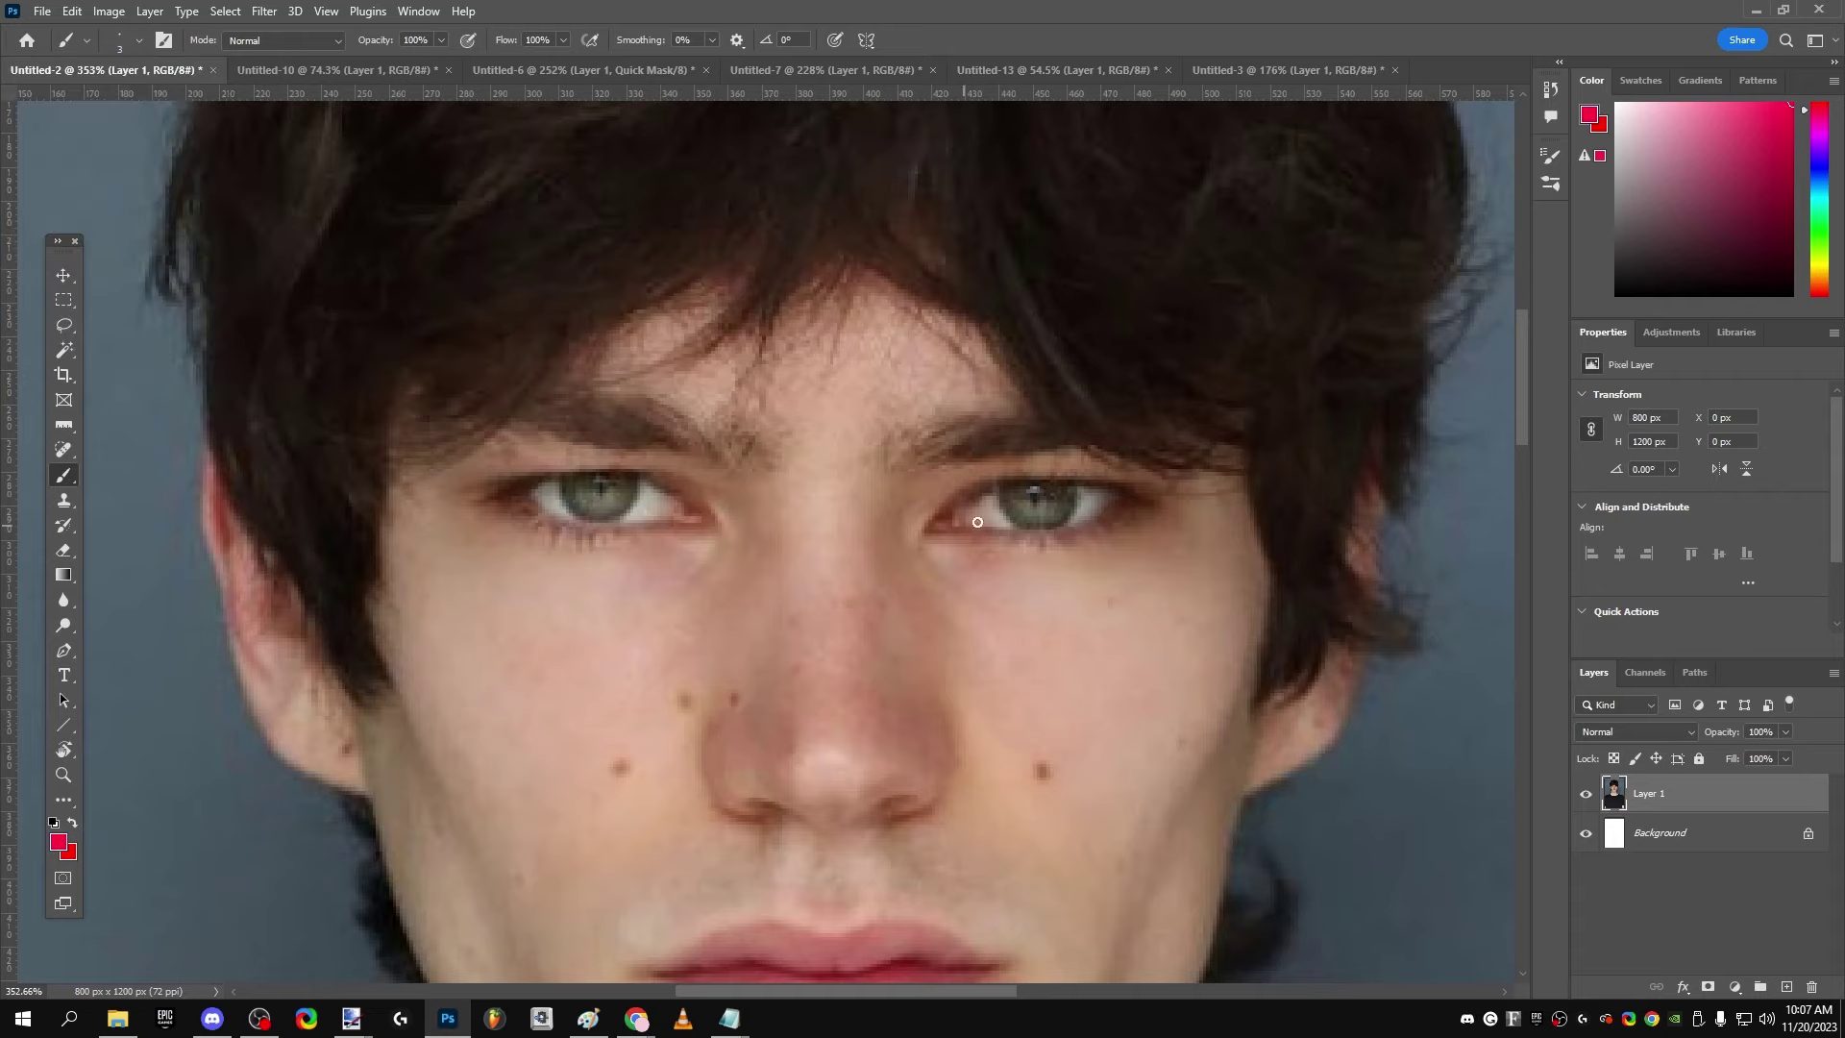
left_click(1116, 497)
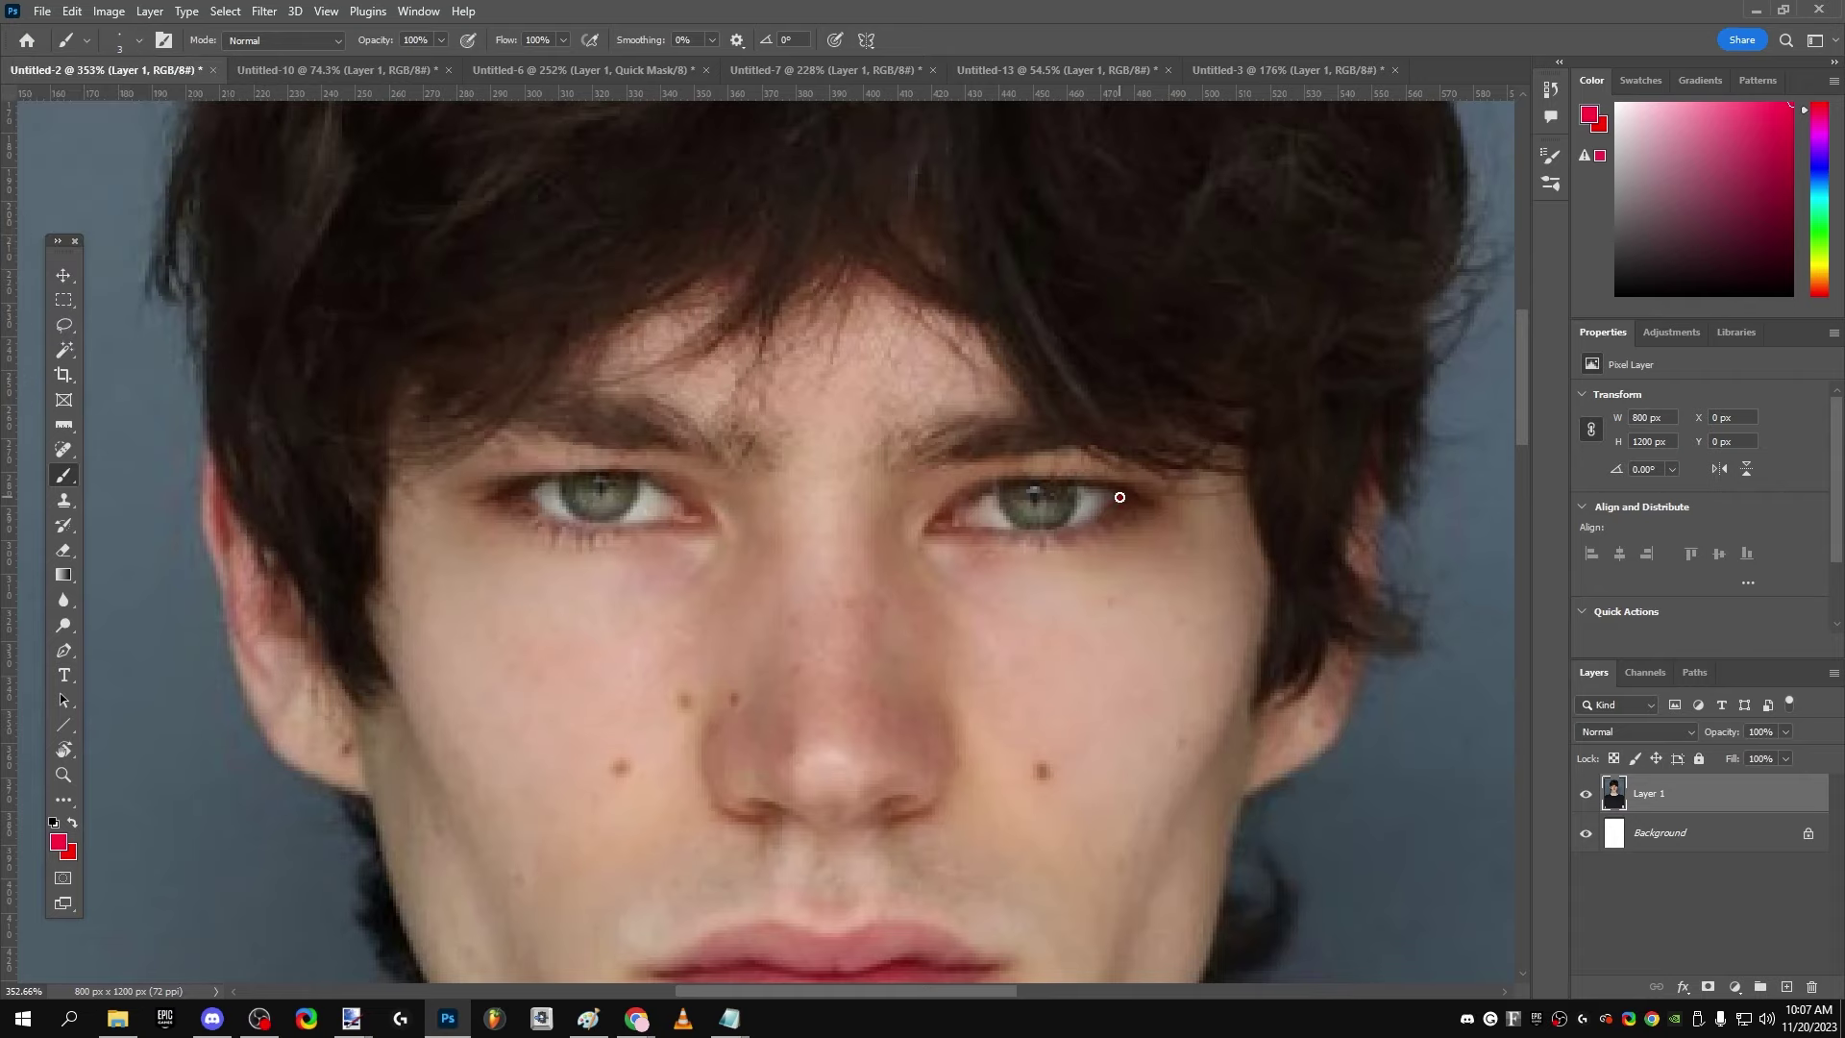
left_click(924, 529, "shift")
left_click_drag(1036, 534, 1035, 480)
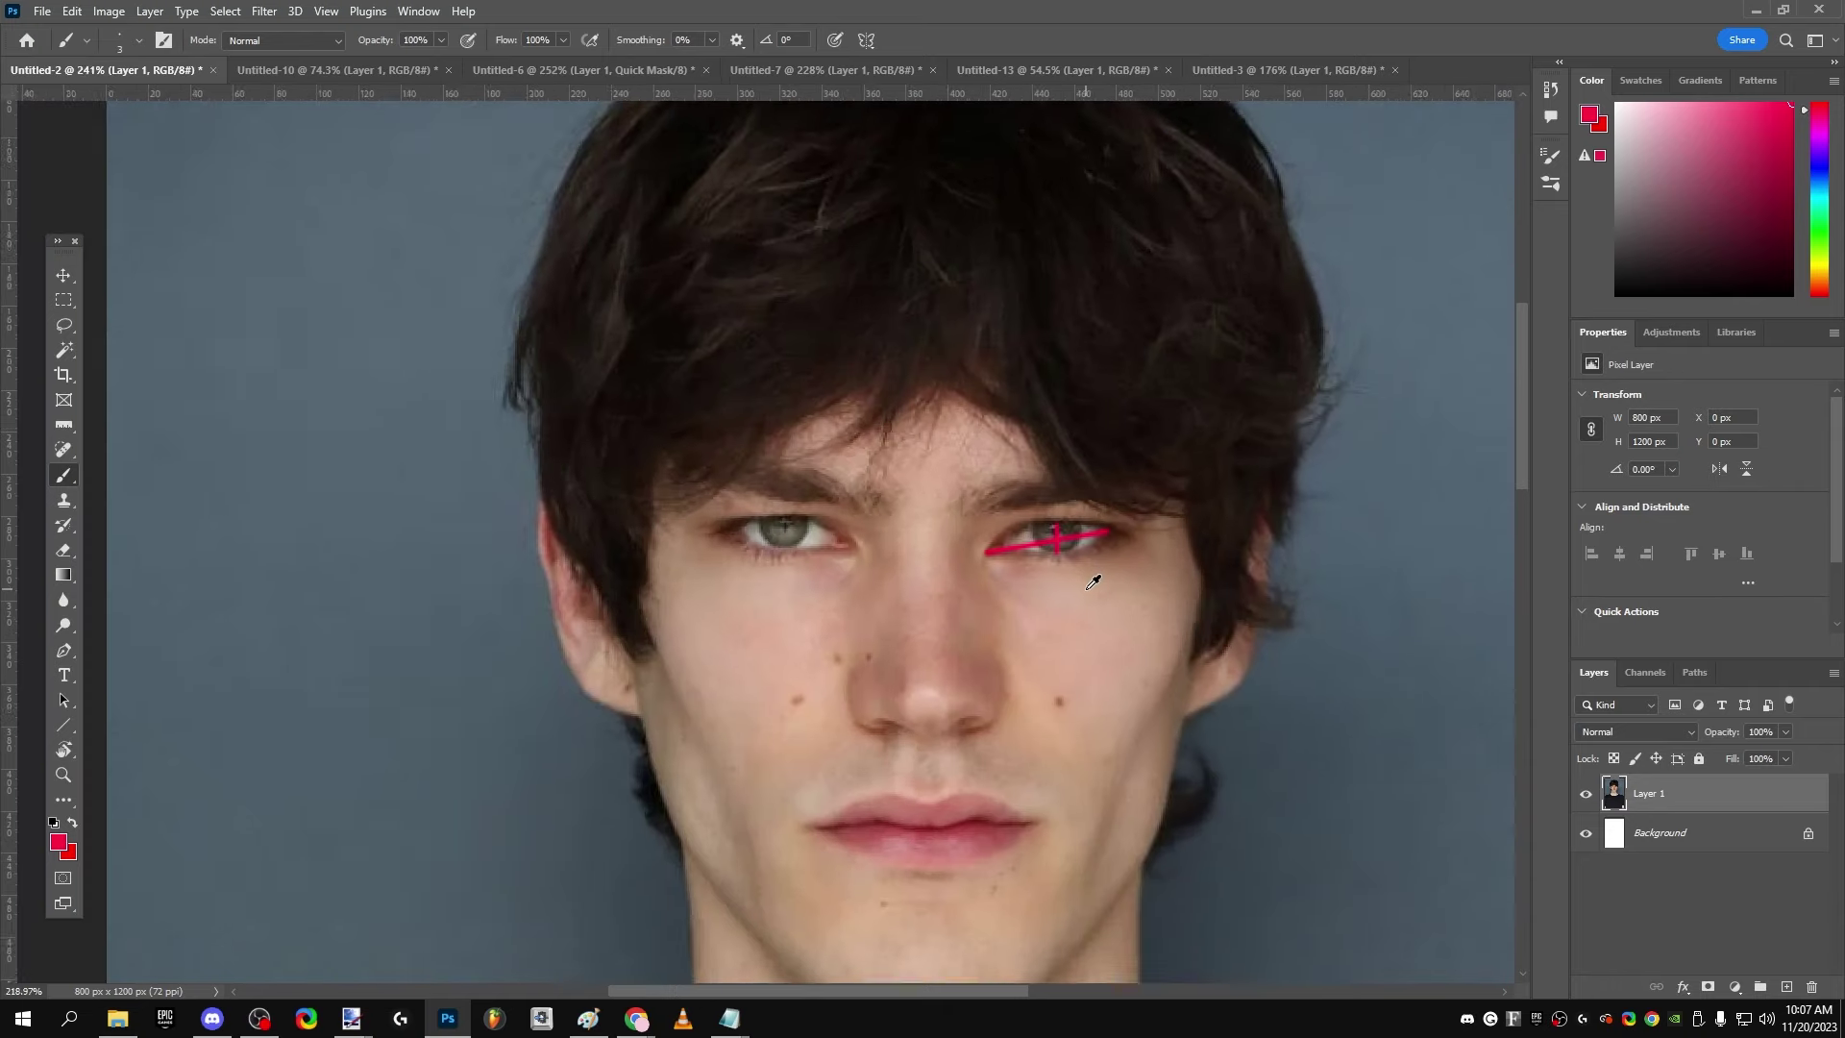
Step: Write the ratio 4:1 in red below the marked eye
scroll(1096, 580, "down", 5)
scroll(1063, 610, "up", 3)
scroll(1071, 618, "up", 1)
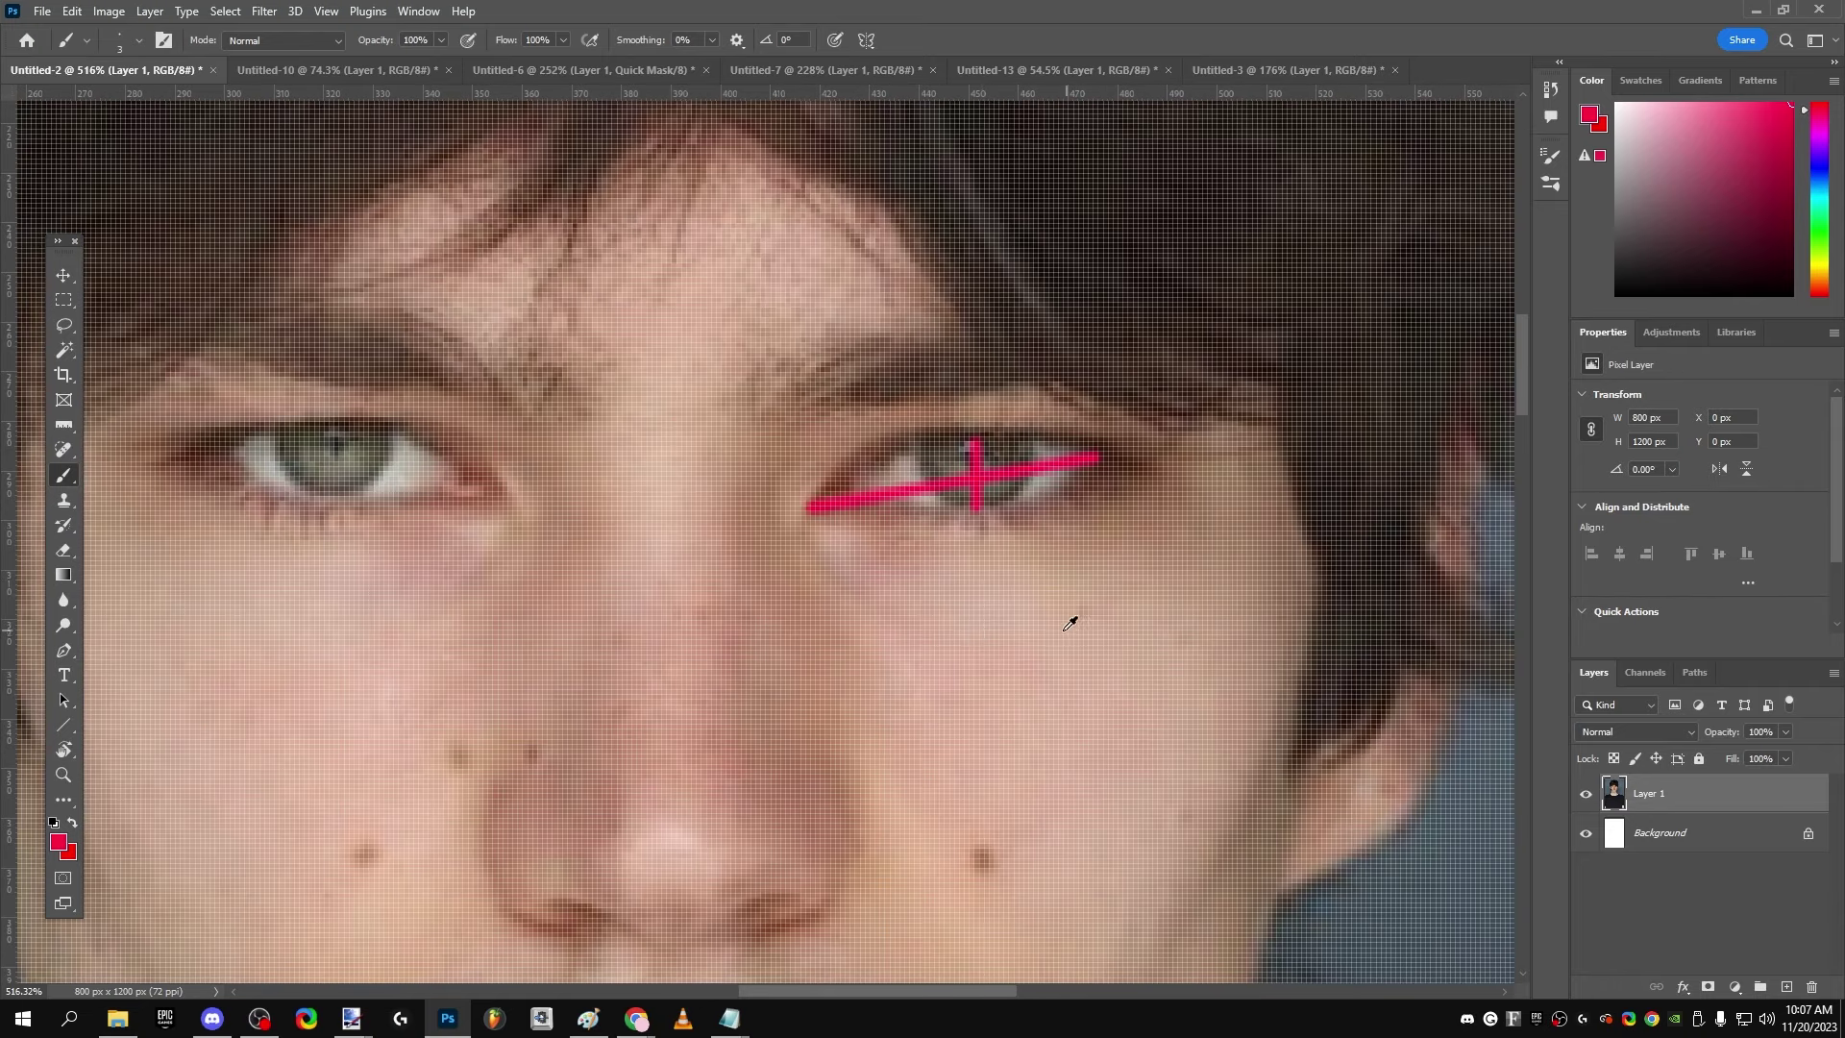
mouse_move(882, 589)
left_mouse_down()
mouse_move(877, 626)
mouse_move(942, 623)
left_mouse_up()
left_click_drag(928, 574, 930, 698)
left_click(1004, 589)
left_click(1005, 637)
left_click_drag(1051, 567, 1069, 699)
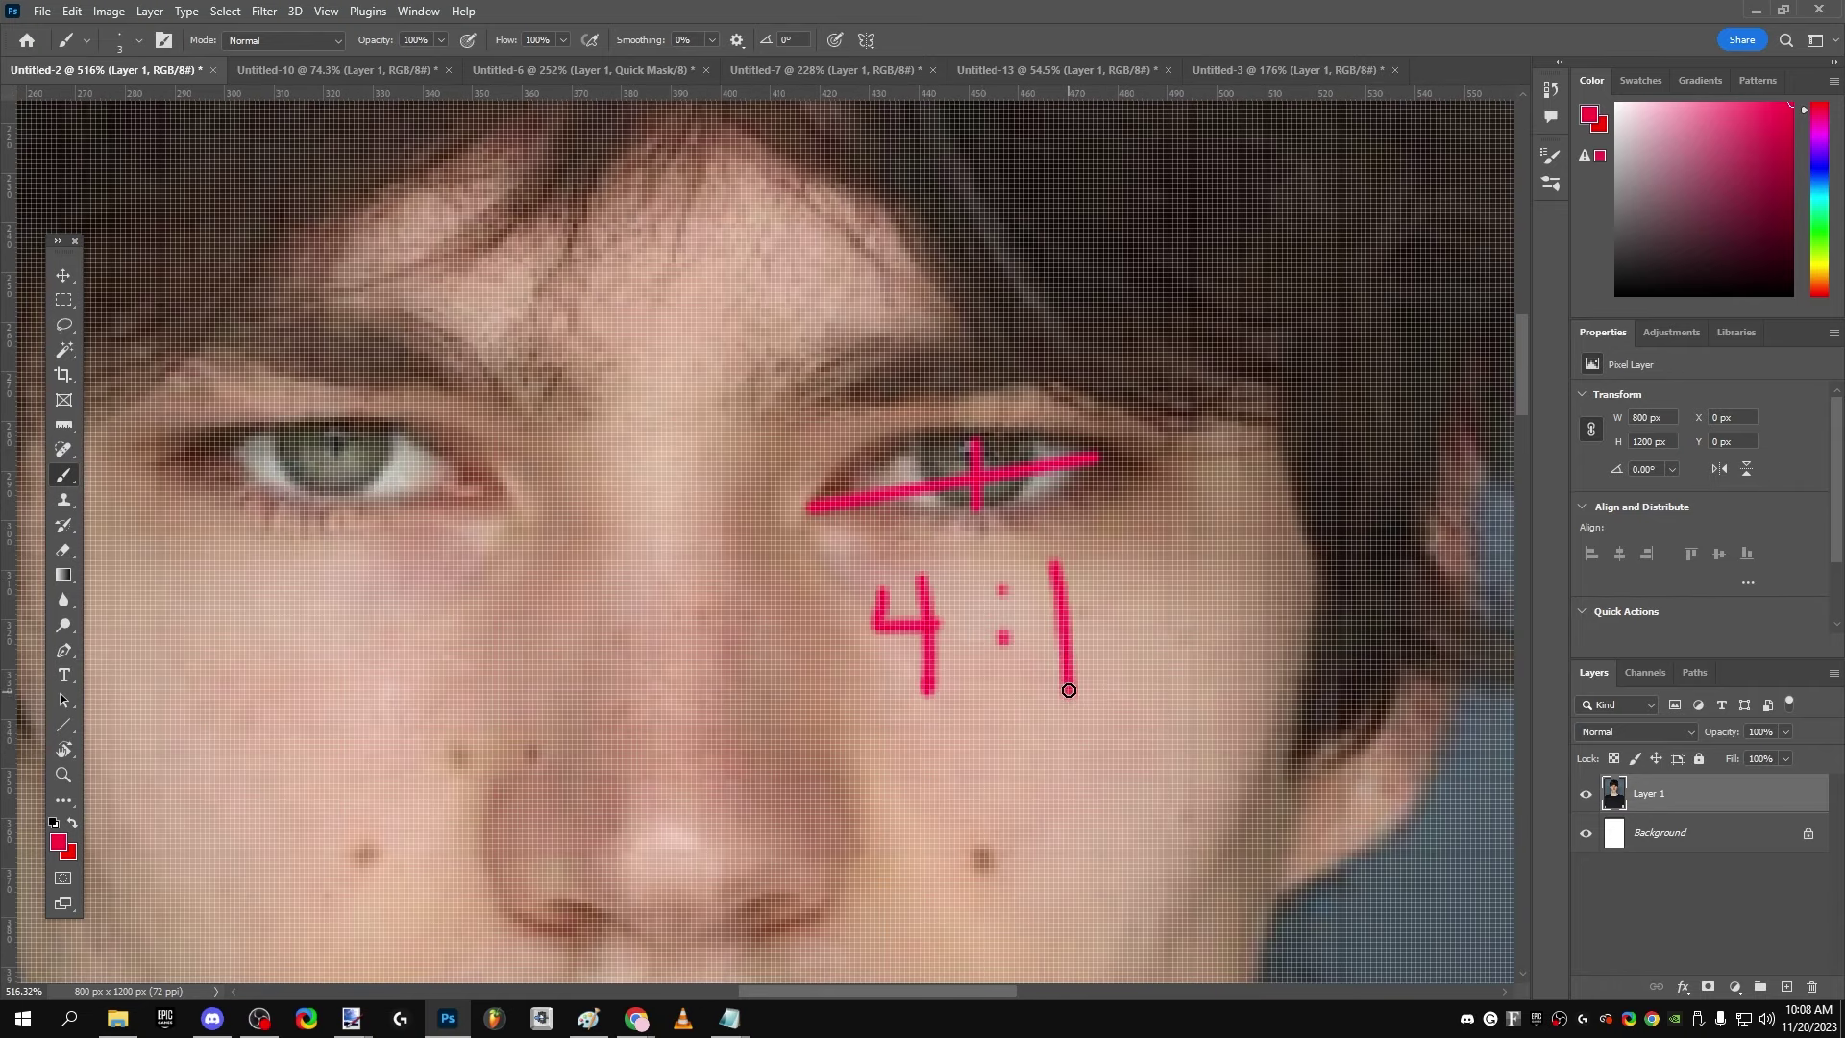
Step: Undo the 4:1 label and the red width and height lines on the eye
scroll(1024, 665, "down", 3)
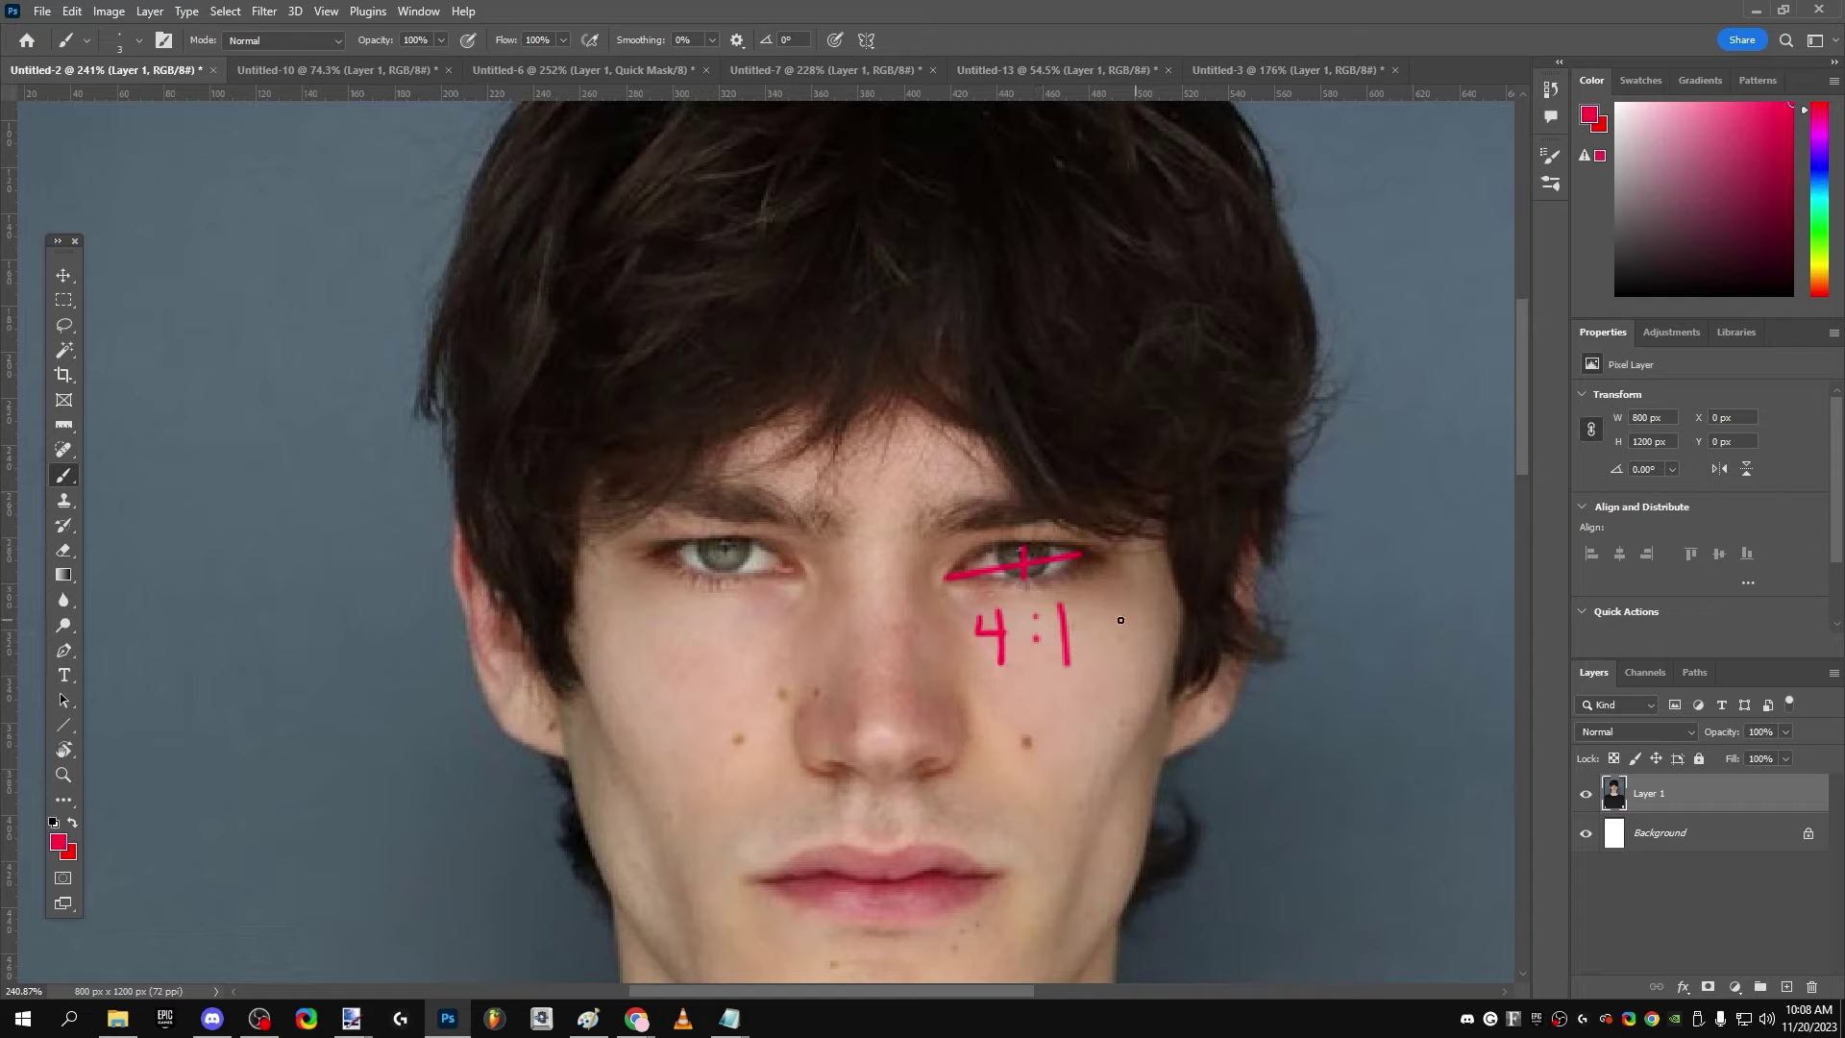
key("ctrl+z")
key("ctrl+z")
key("ctrl+z")
key("ctrl+z")
key("ctrl+z")
key("ctrl+z")
scroll(1105, 567, "up", 3)
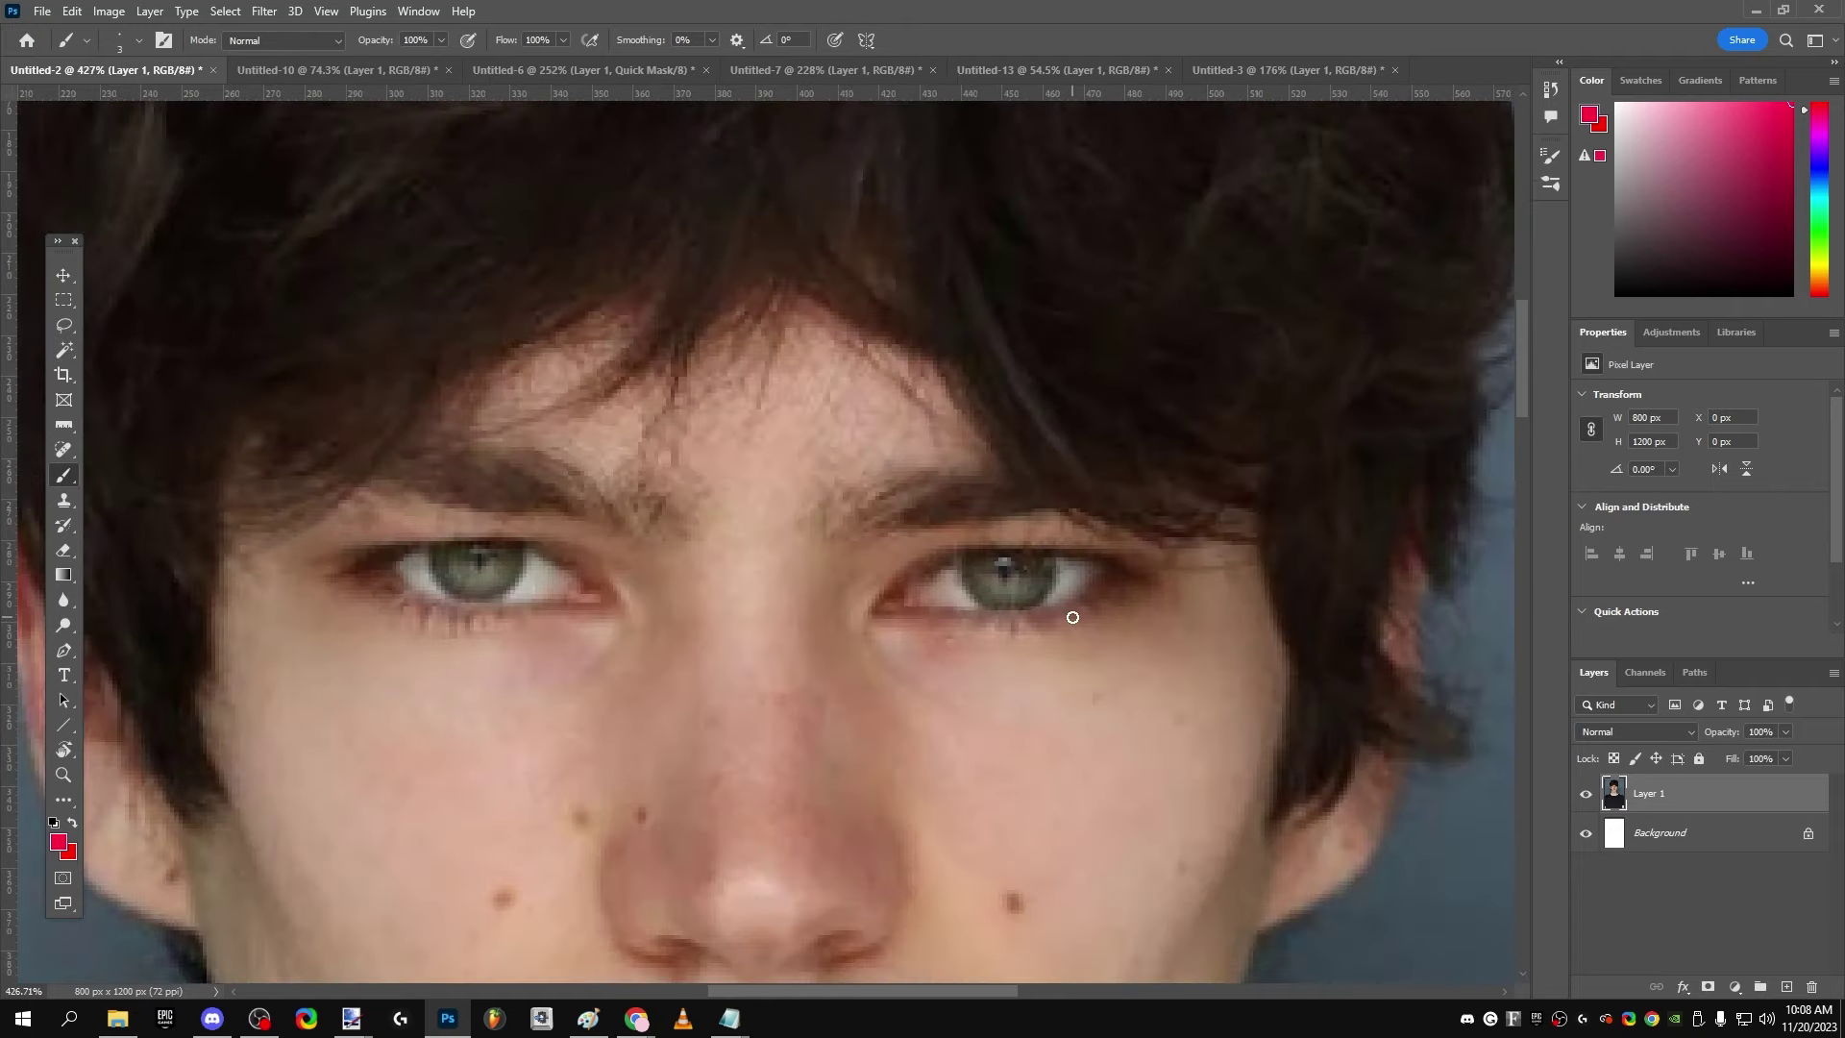
scroll(1072, 617, "down", 3)
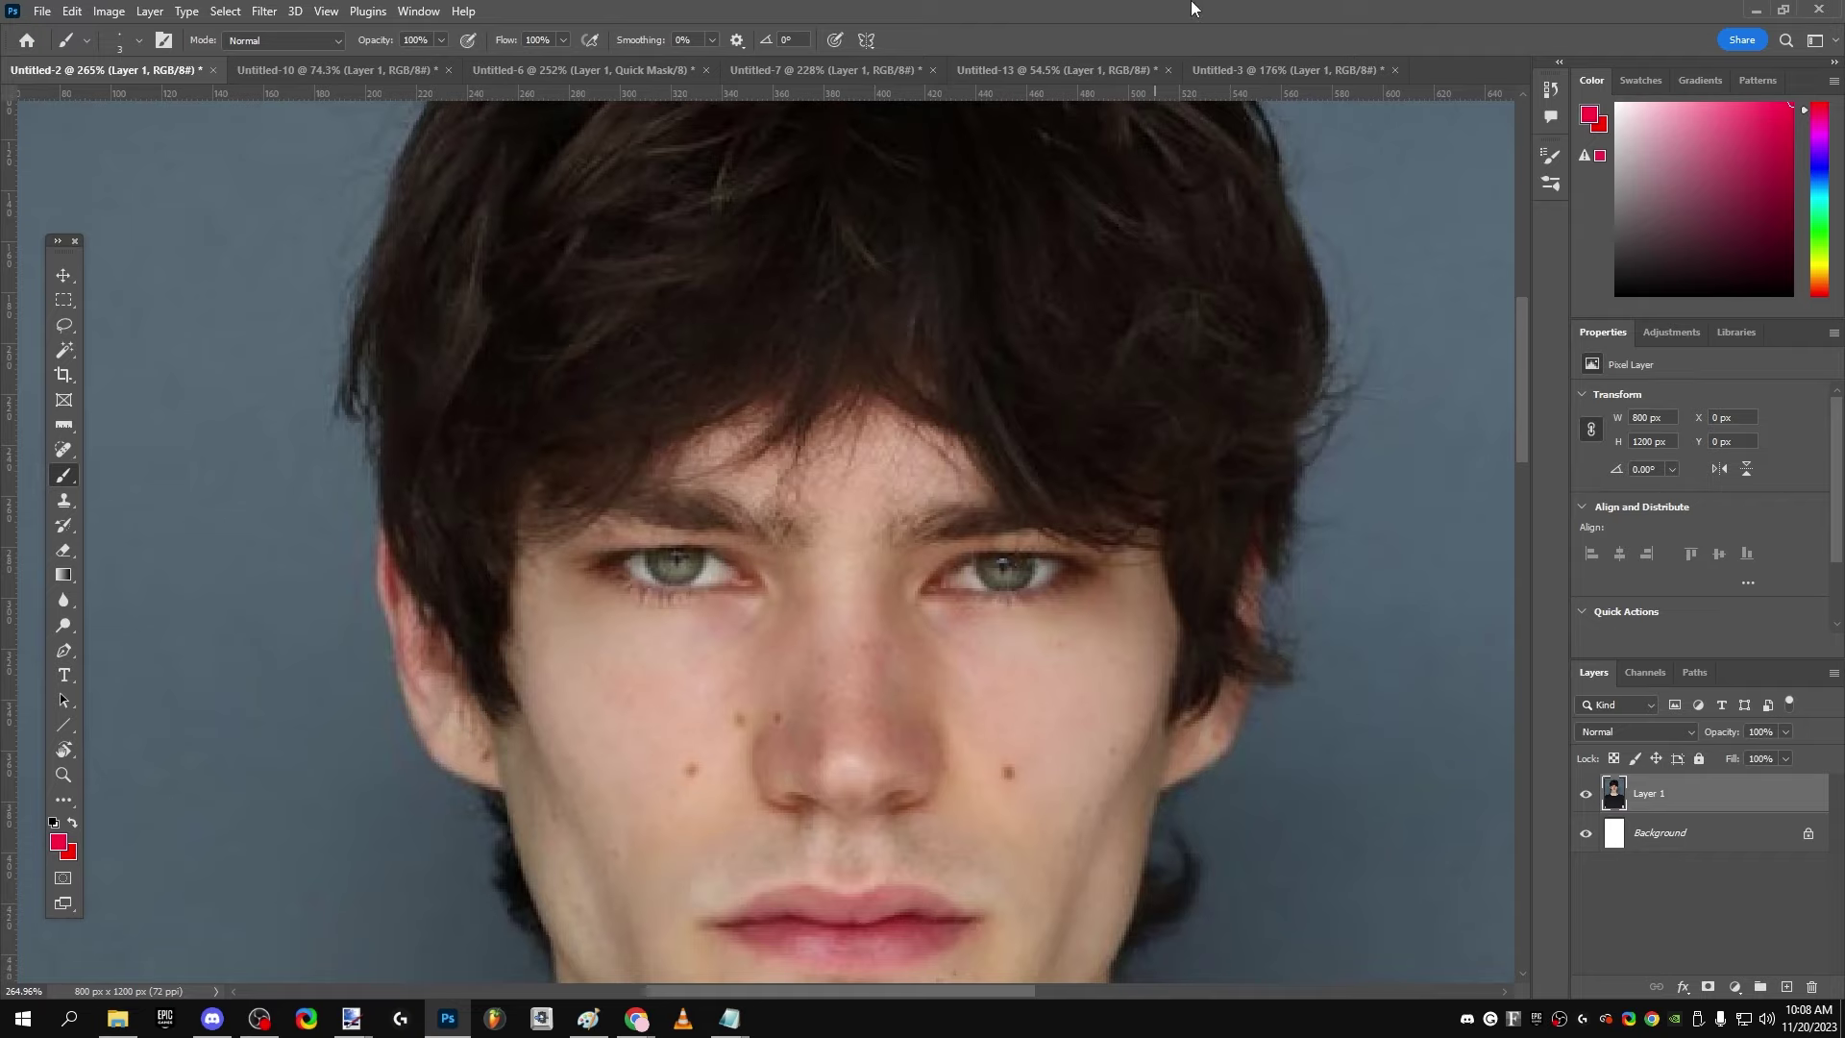
scroll(925, 445, "down", 2)
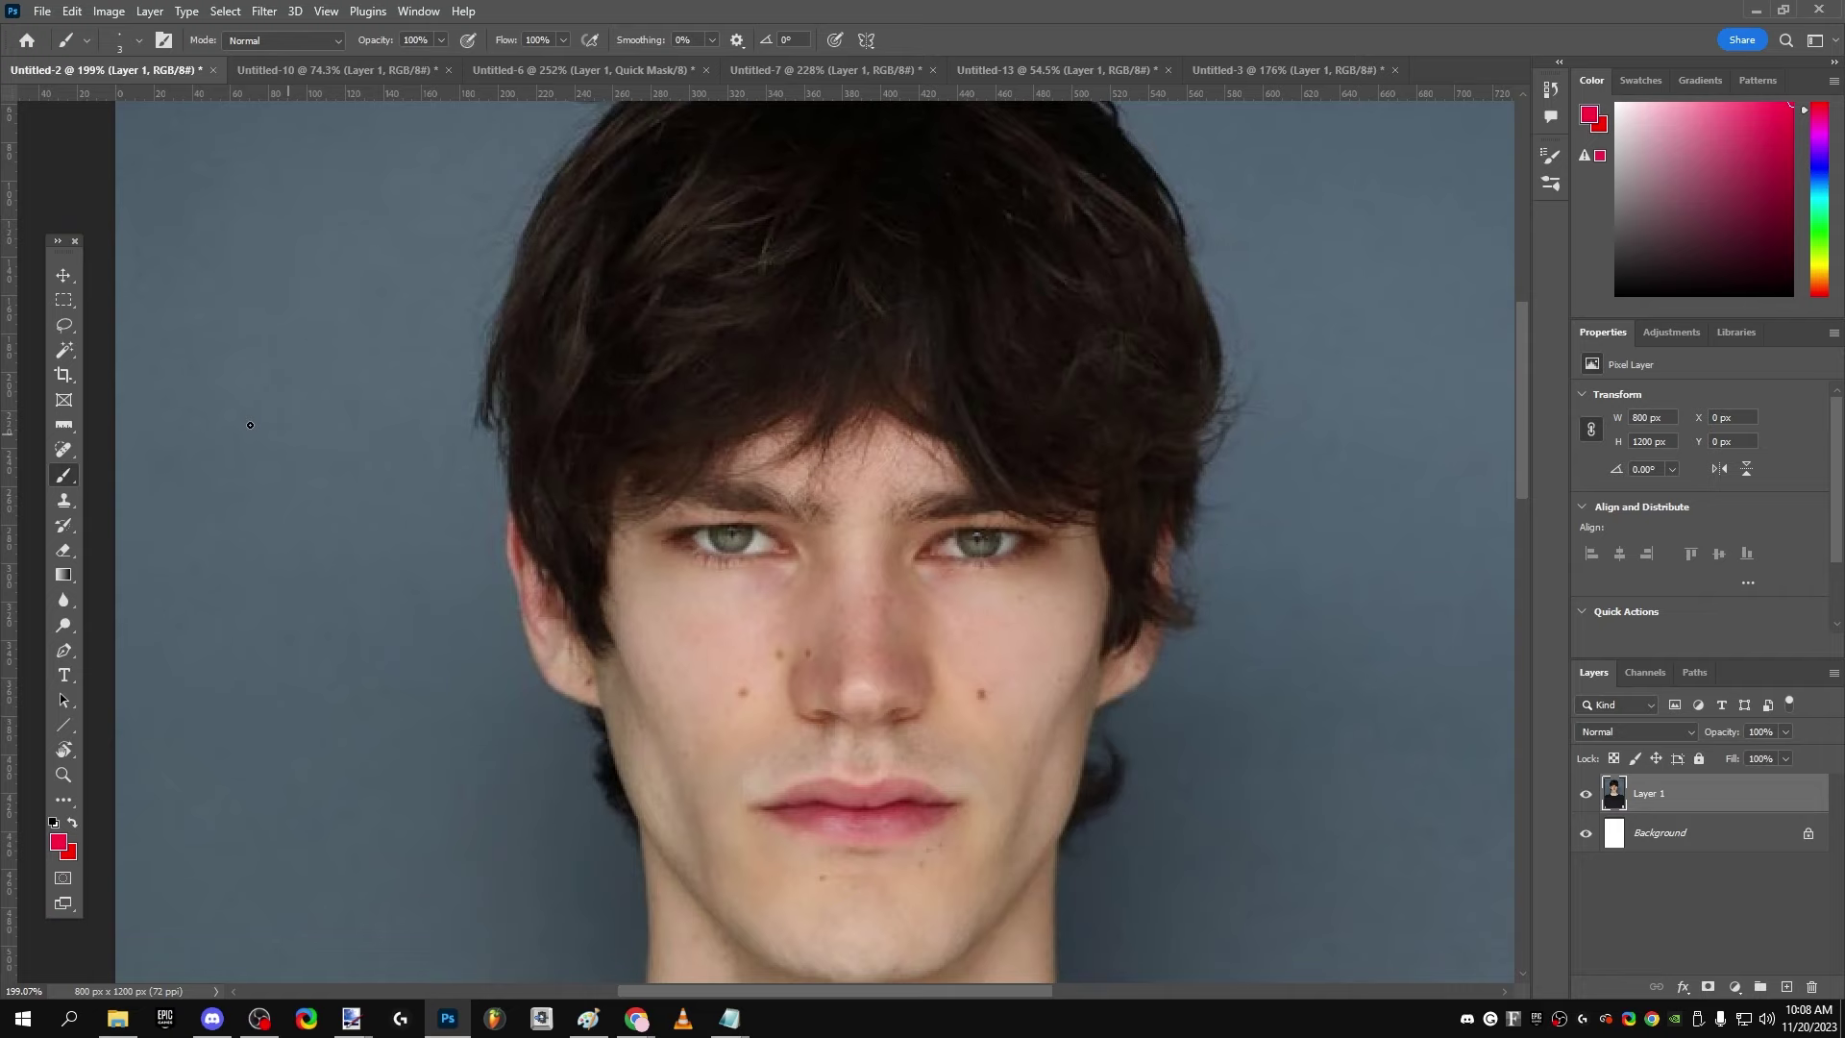
left_click(64, 425)
Step: Brush a red line between both pupils and a vertical red line from the upper lip to that line
left_click(63, 474)
scroll(830, 512, "up", 3)
scroll(813, 546, "down", 1)
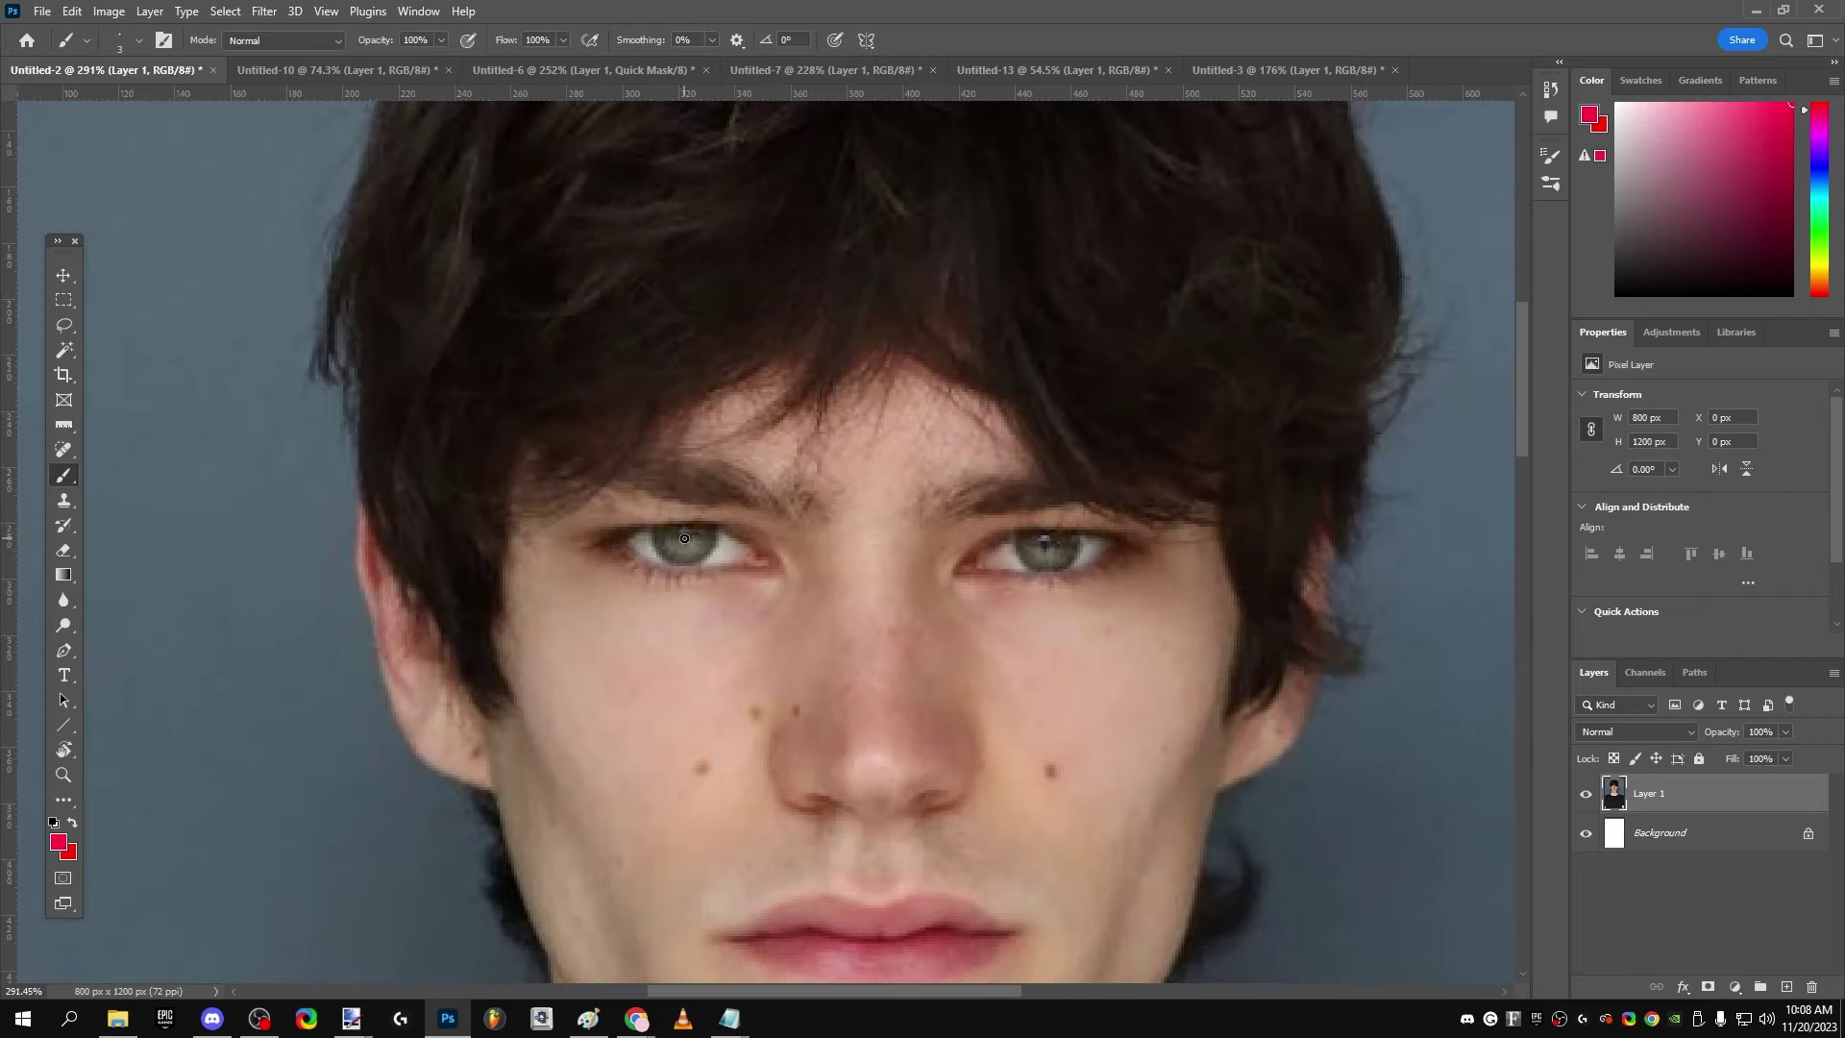
left_click(1047, 545, "shift")
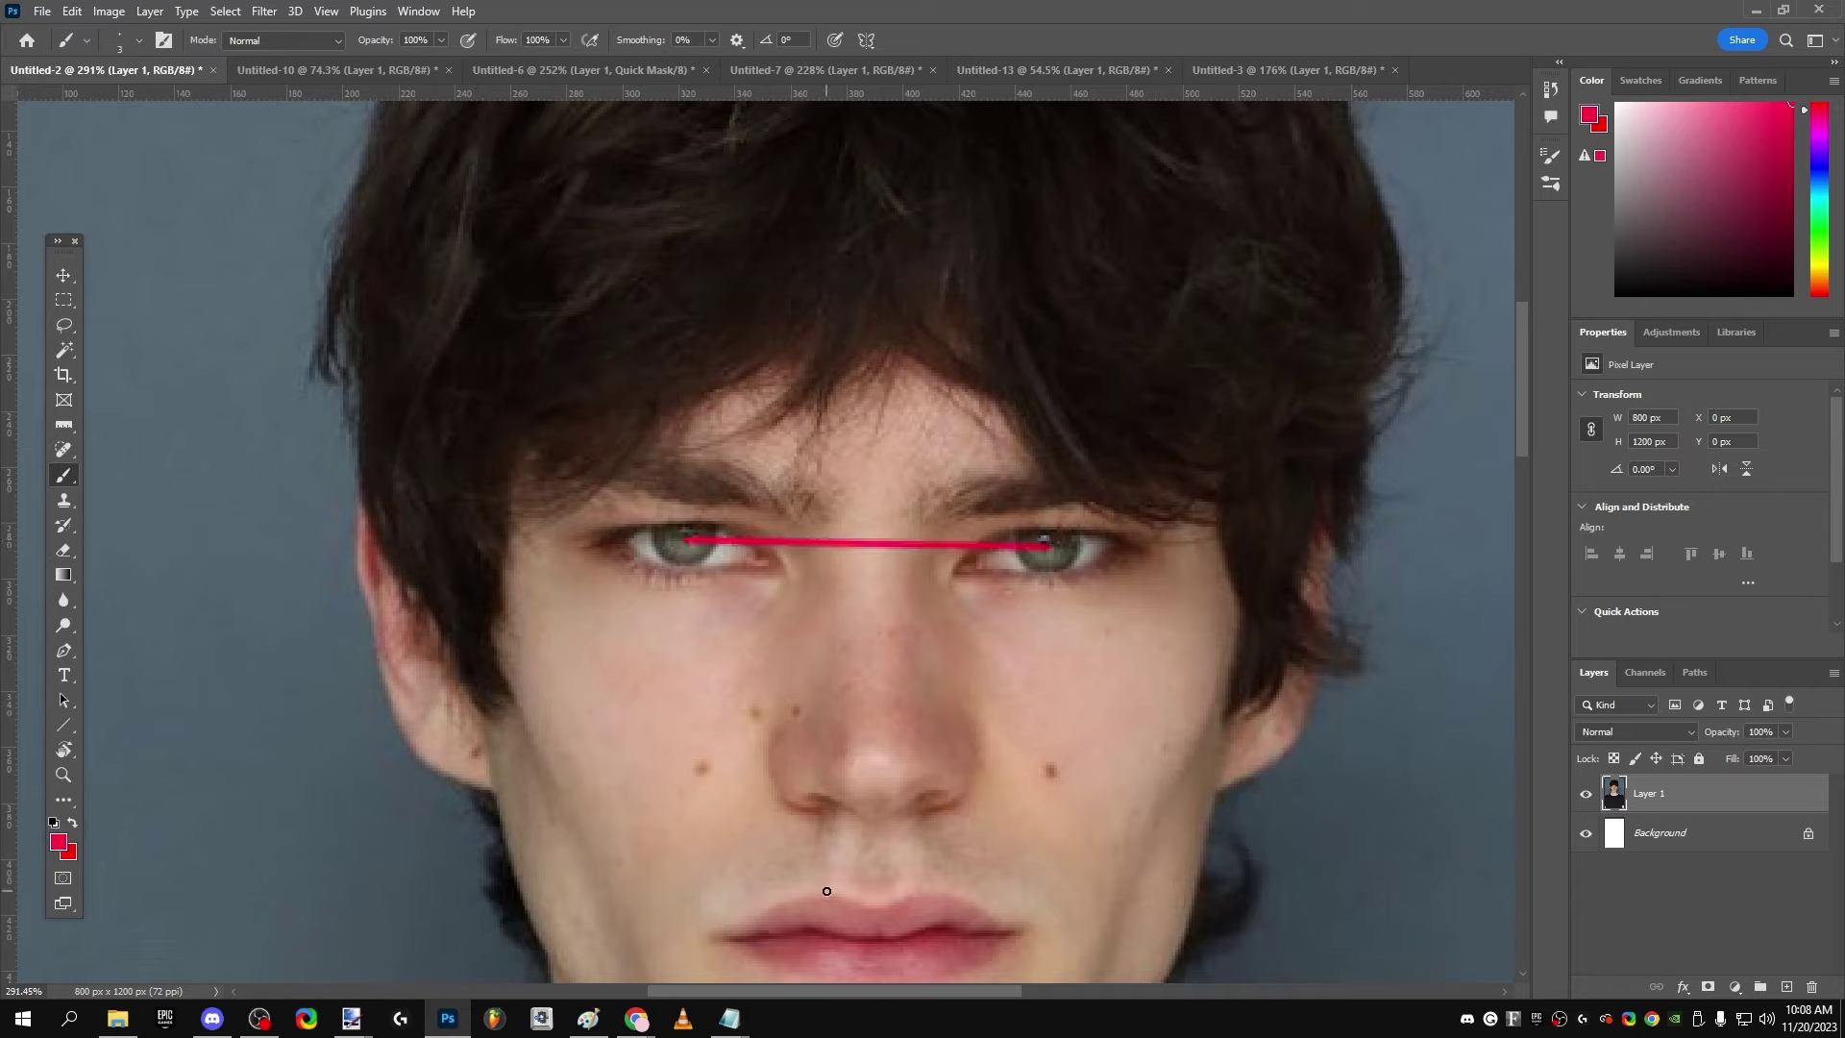
left_click(825, 543, "shift")
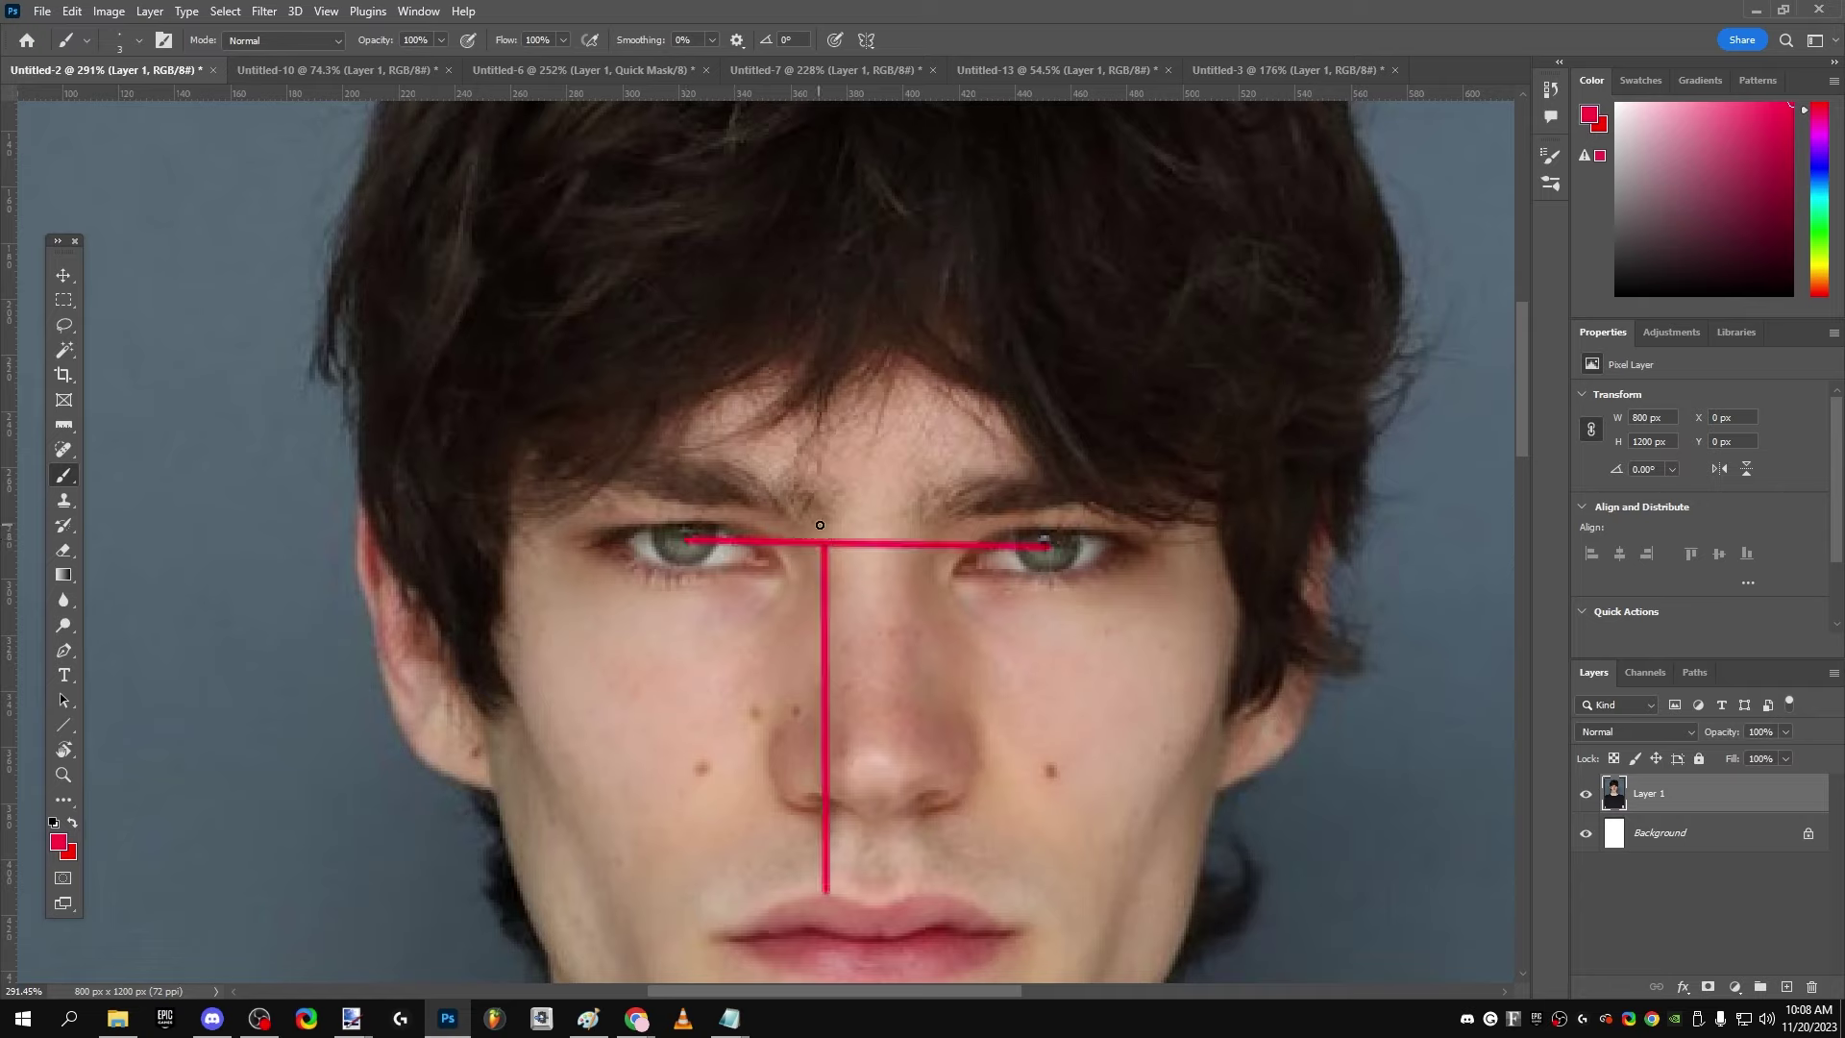
Step: Add a short horizontal red line just above the pupil line and a second vertical line from the upper lip up to it
left_click(817, 525)
left_click(956, 524, "shift")
left_click(853, 527, "shift")
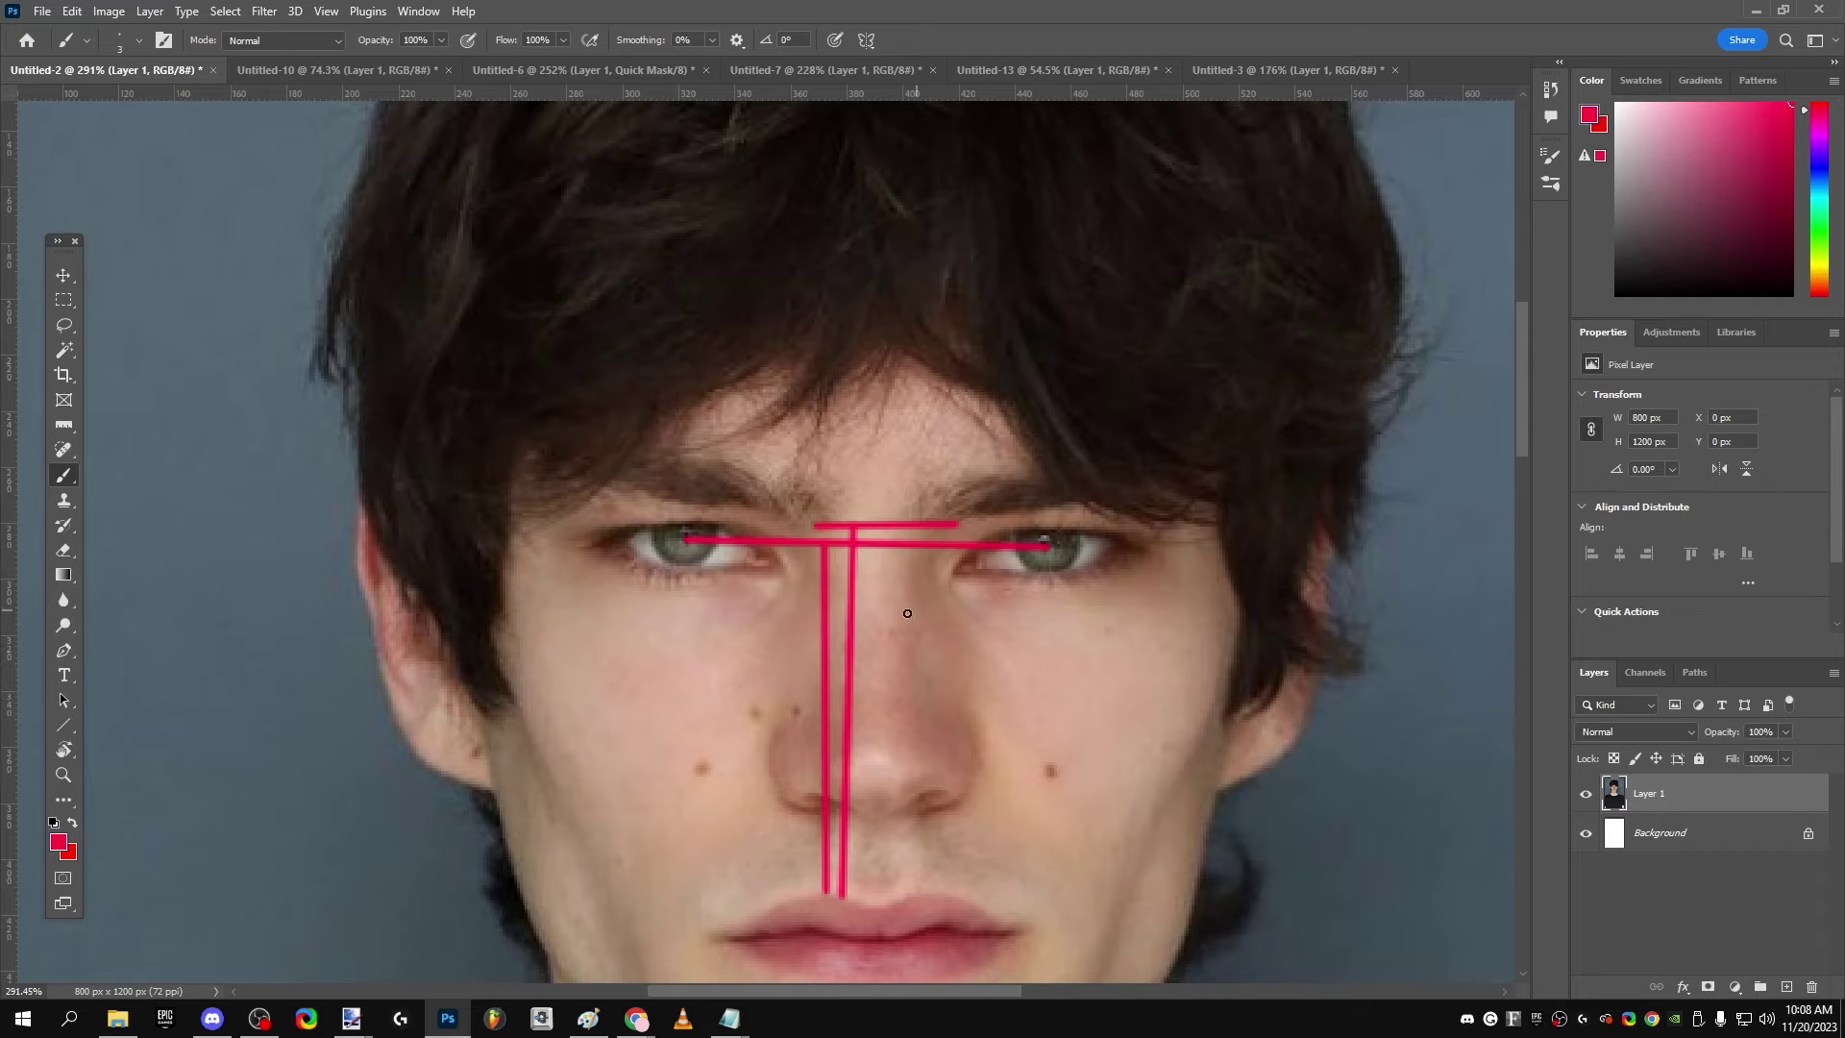
Step: Measure the lengths of both vertical red lines with the Ruler tool
left_click(63, 425)
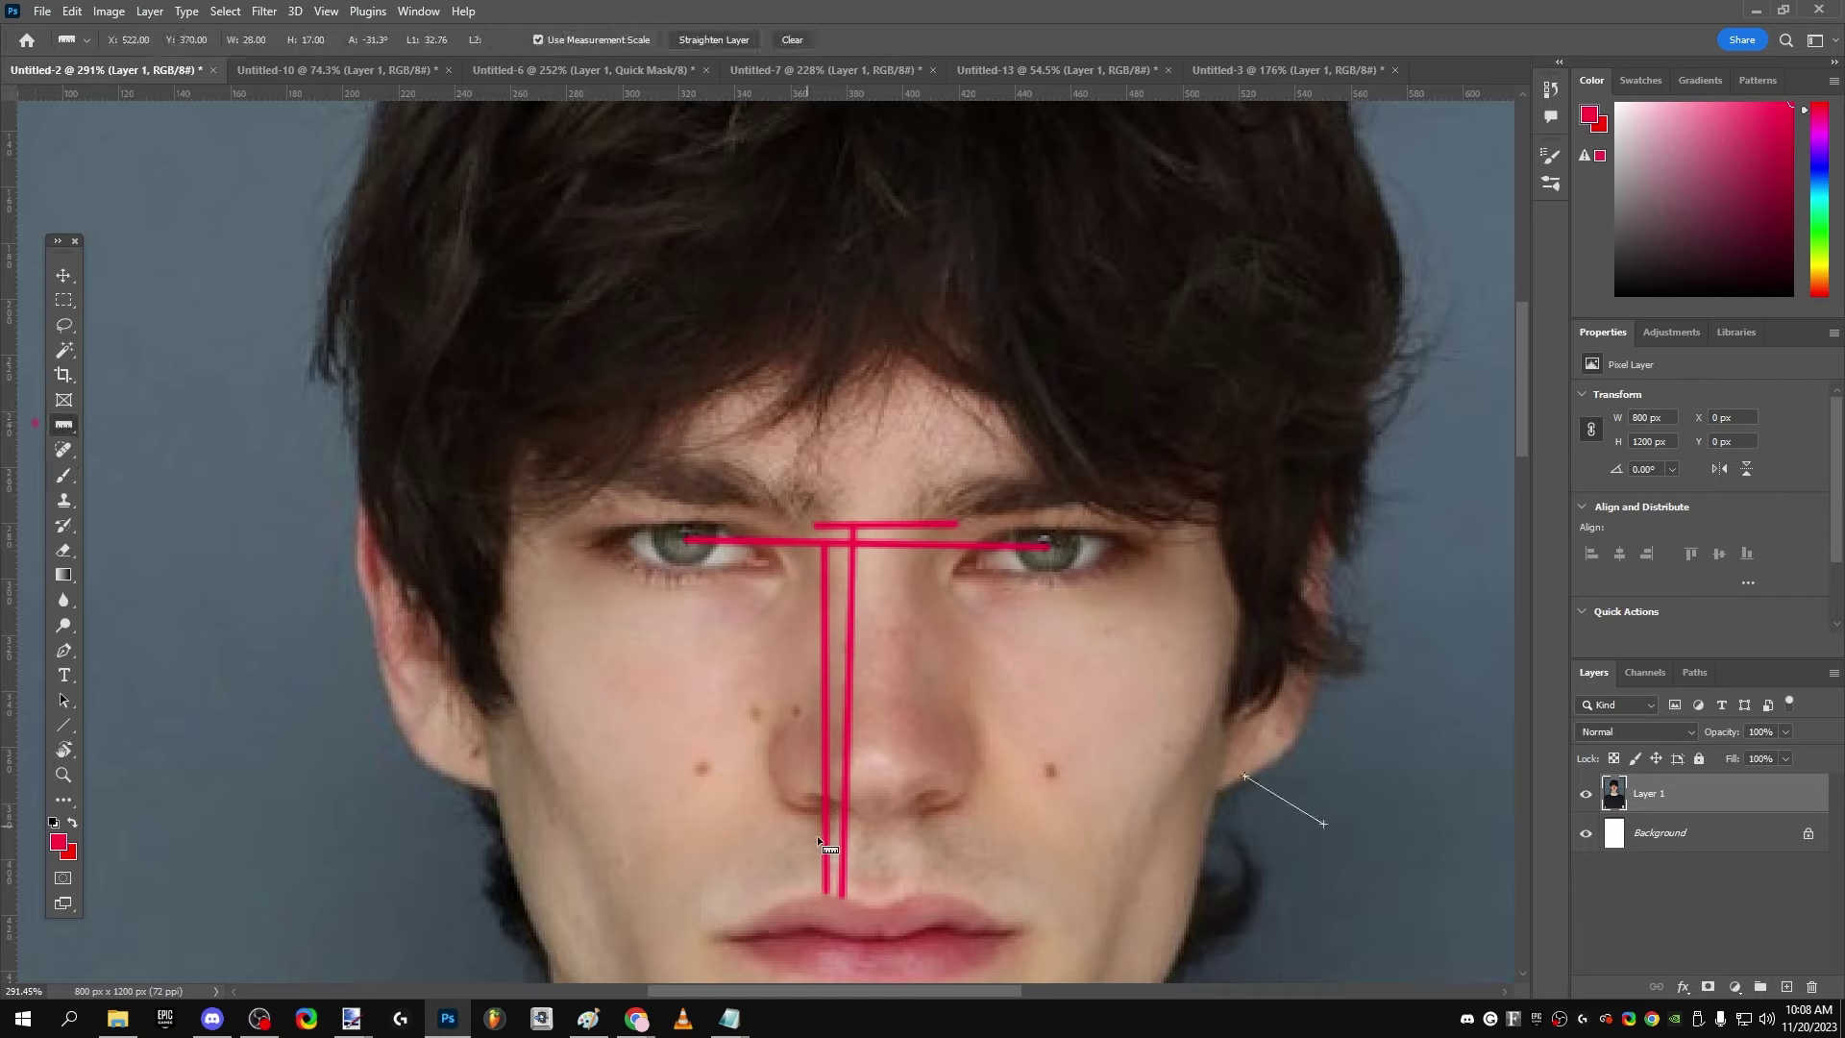
left_click_drag(824, 891, 822, 539)
left_click_drag(842, 890, 850, 521)
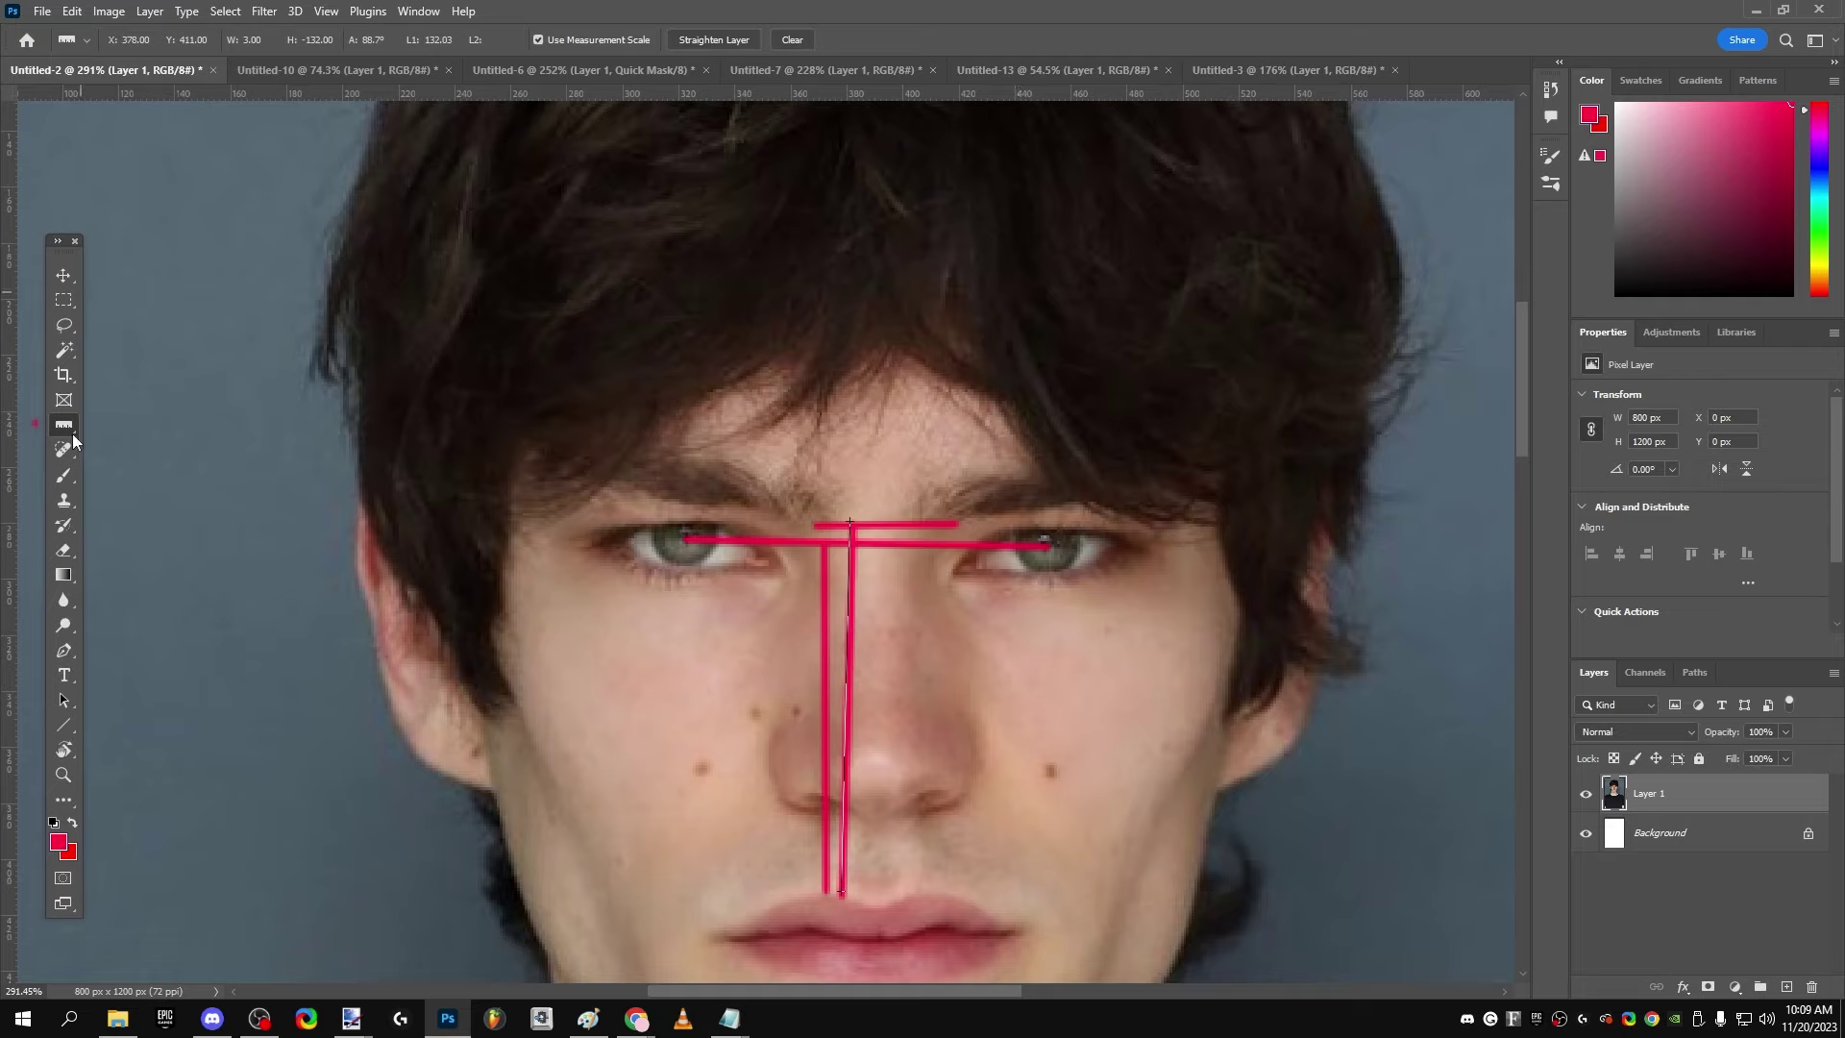
Step: Write 95% in red on the cheek below the eye on the image's right, using the Brush tool
left_click(63, 474)
left_click(825, 612)
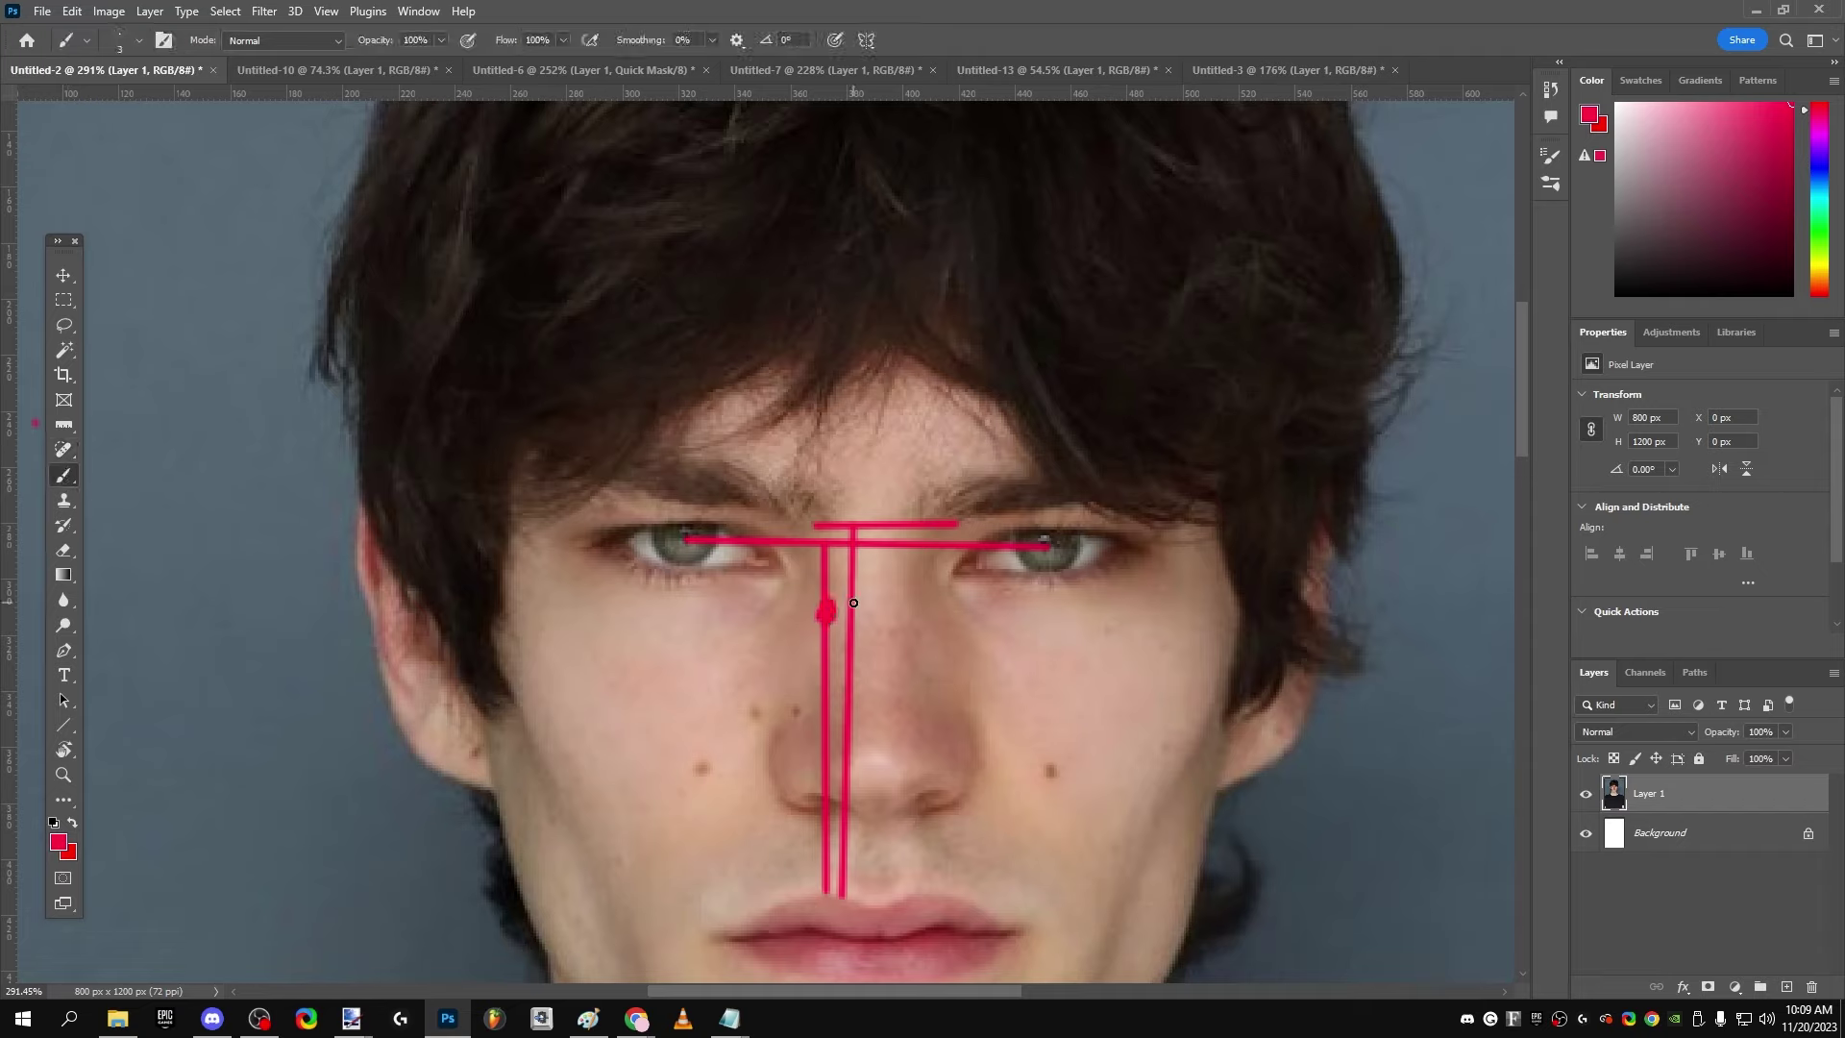
key("ctrl+z")
mouse_move(1017, 627)
left_mouse_down()
mouse_move(1033, 704)
mouse_move(1045, 685)
left_mouse_up()
left_click_drag(1102, 626, 1100, 694)
mouse_move(1144, 653)
left_mouse_down()
mouse_move(1134, 677)
mouse_move(1141, 662)
left_mouse_up()
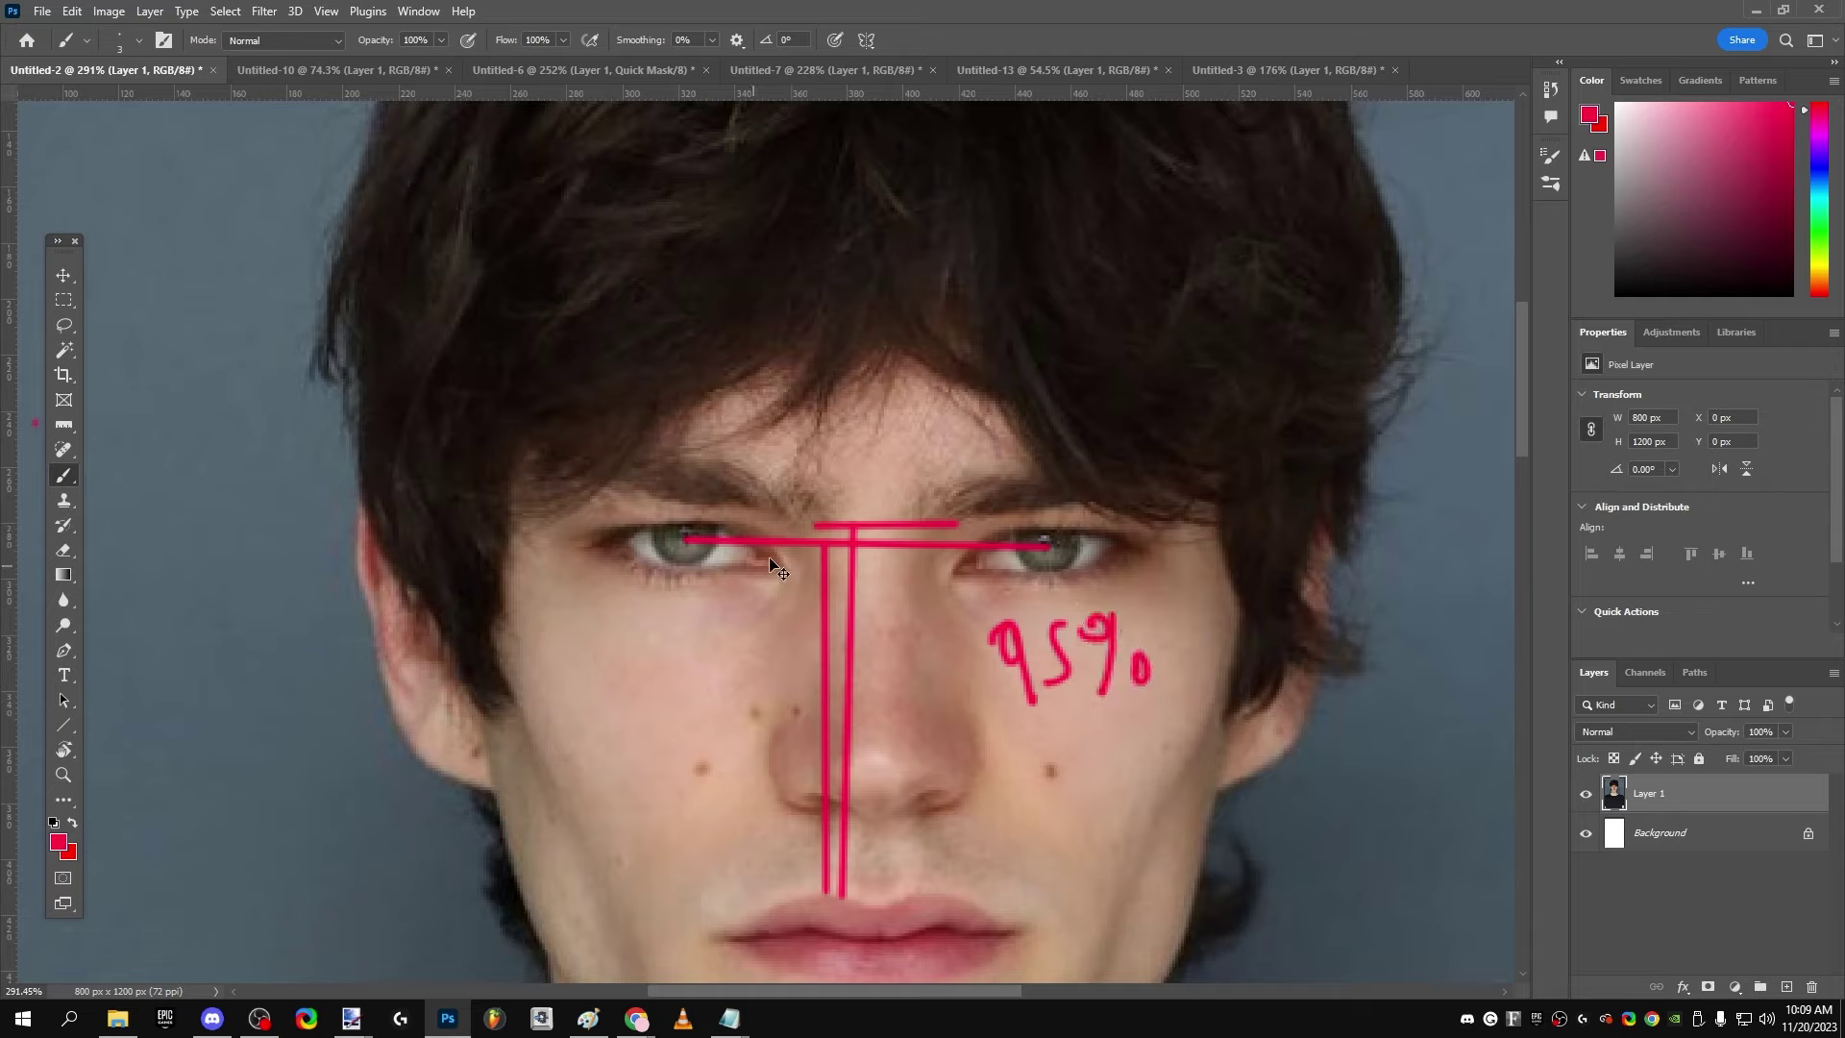
Step: Undo the handwritten 95% and all red pupil and lip measurement lines on the portrait
key("ctrl+z")
key("ctrl+z")
key("ctrl+z")
key("ctrl+z")
key("ctrl+z")
key("ctrl+z")
key("ctrl+z")
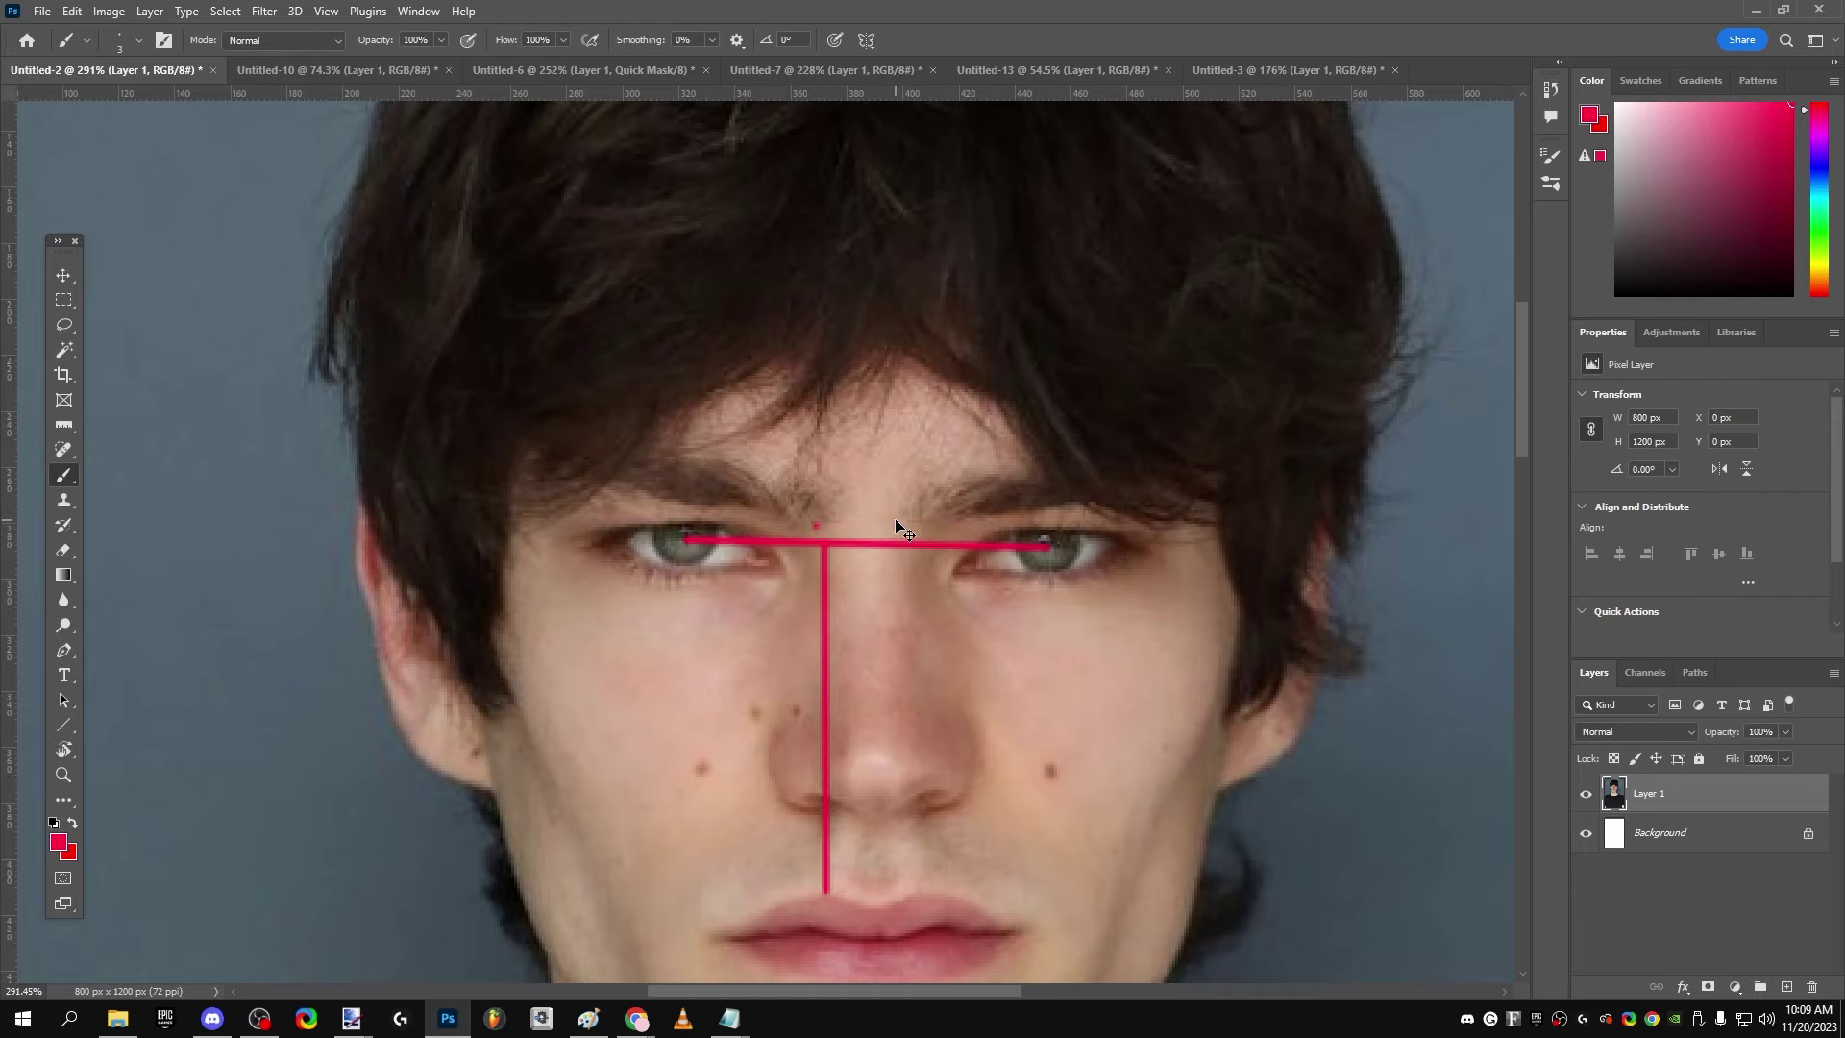
key("ctrl+z")
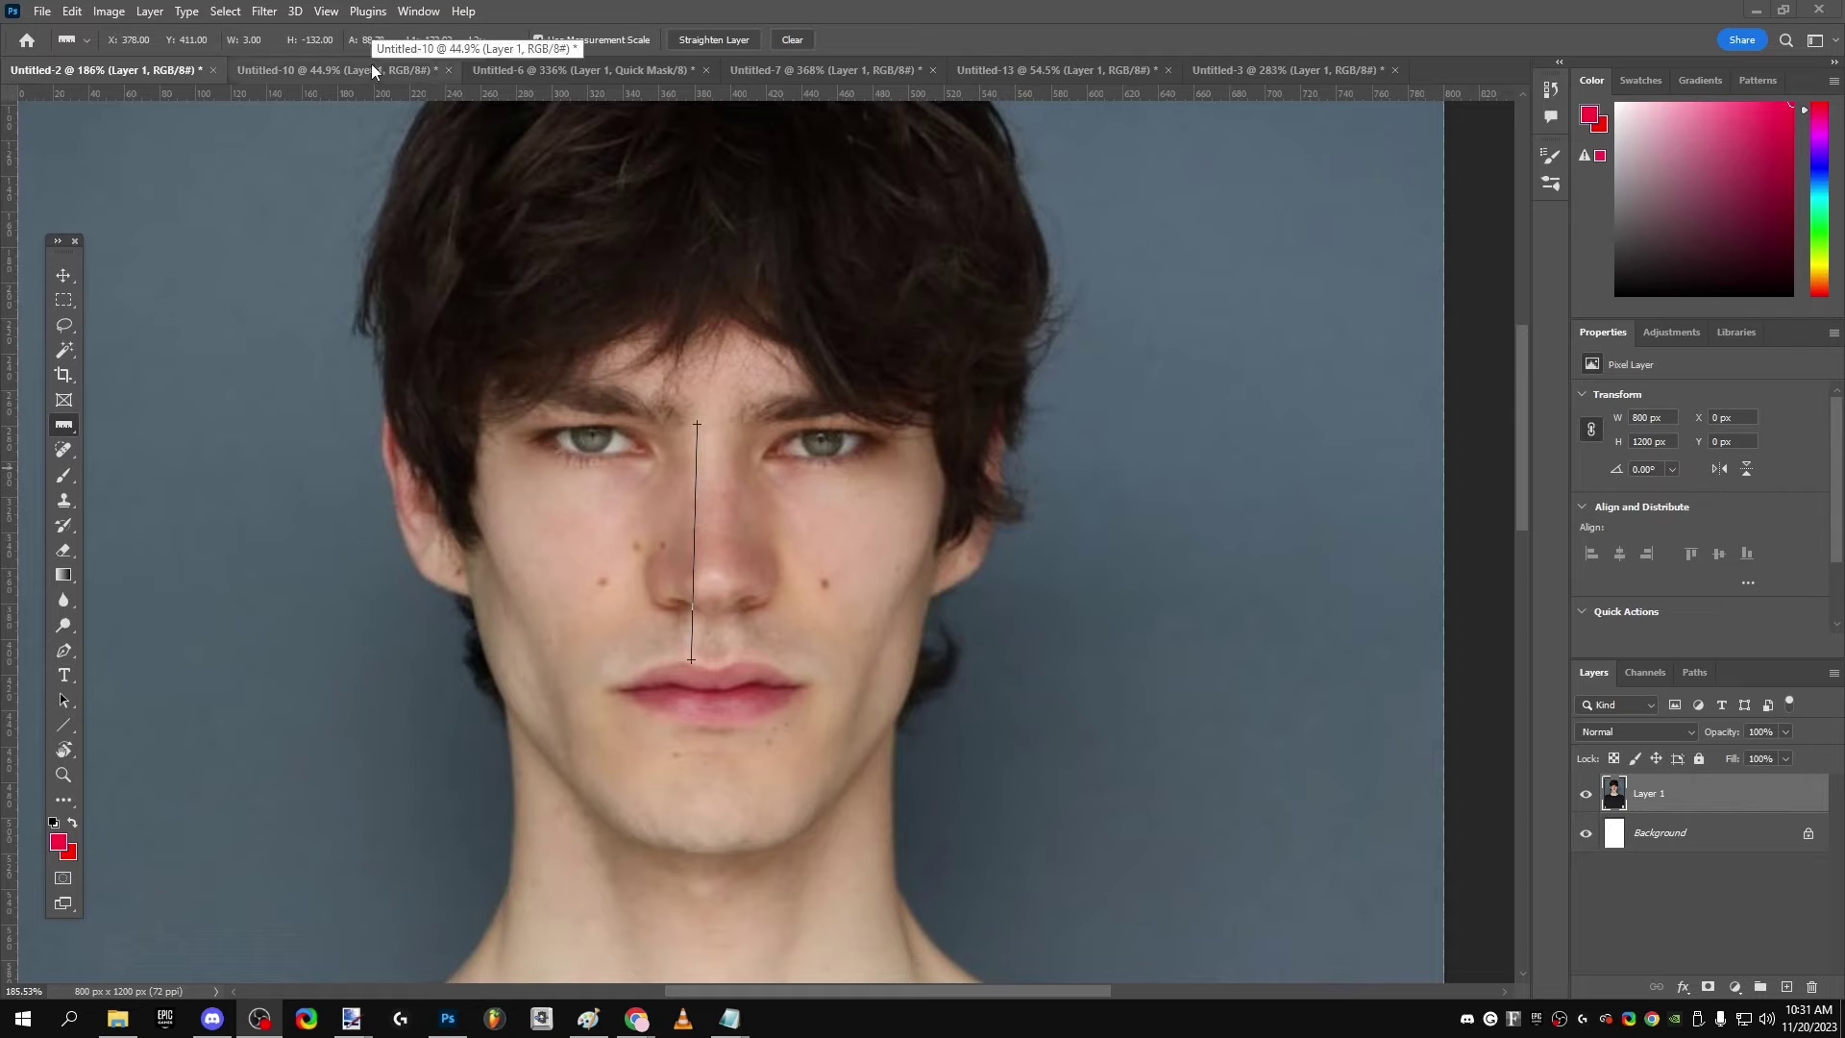
Step: Frame the eye region across the full face width with a rectangular marquee, and deselect it
scroll(788, 516, "down", 1)
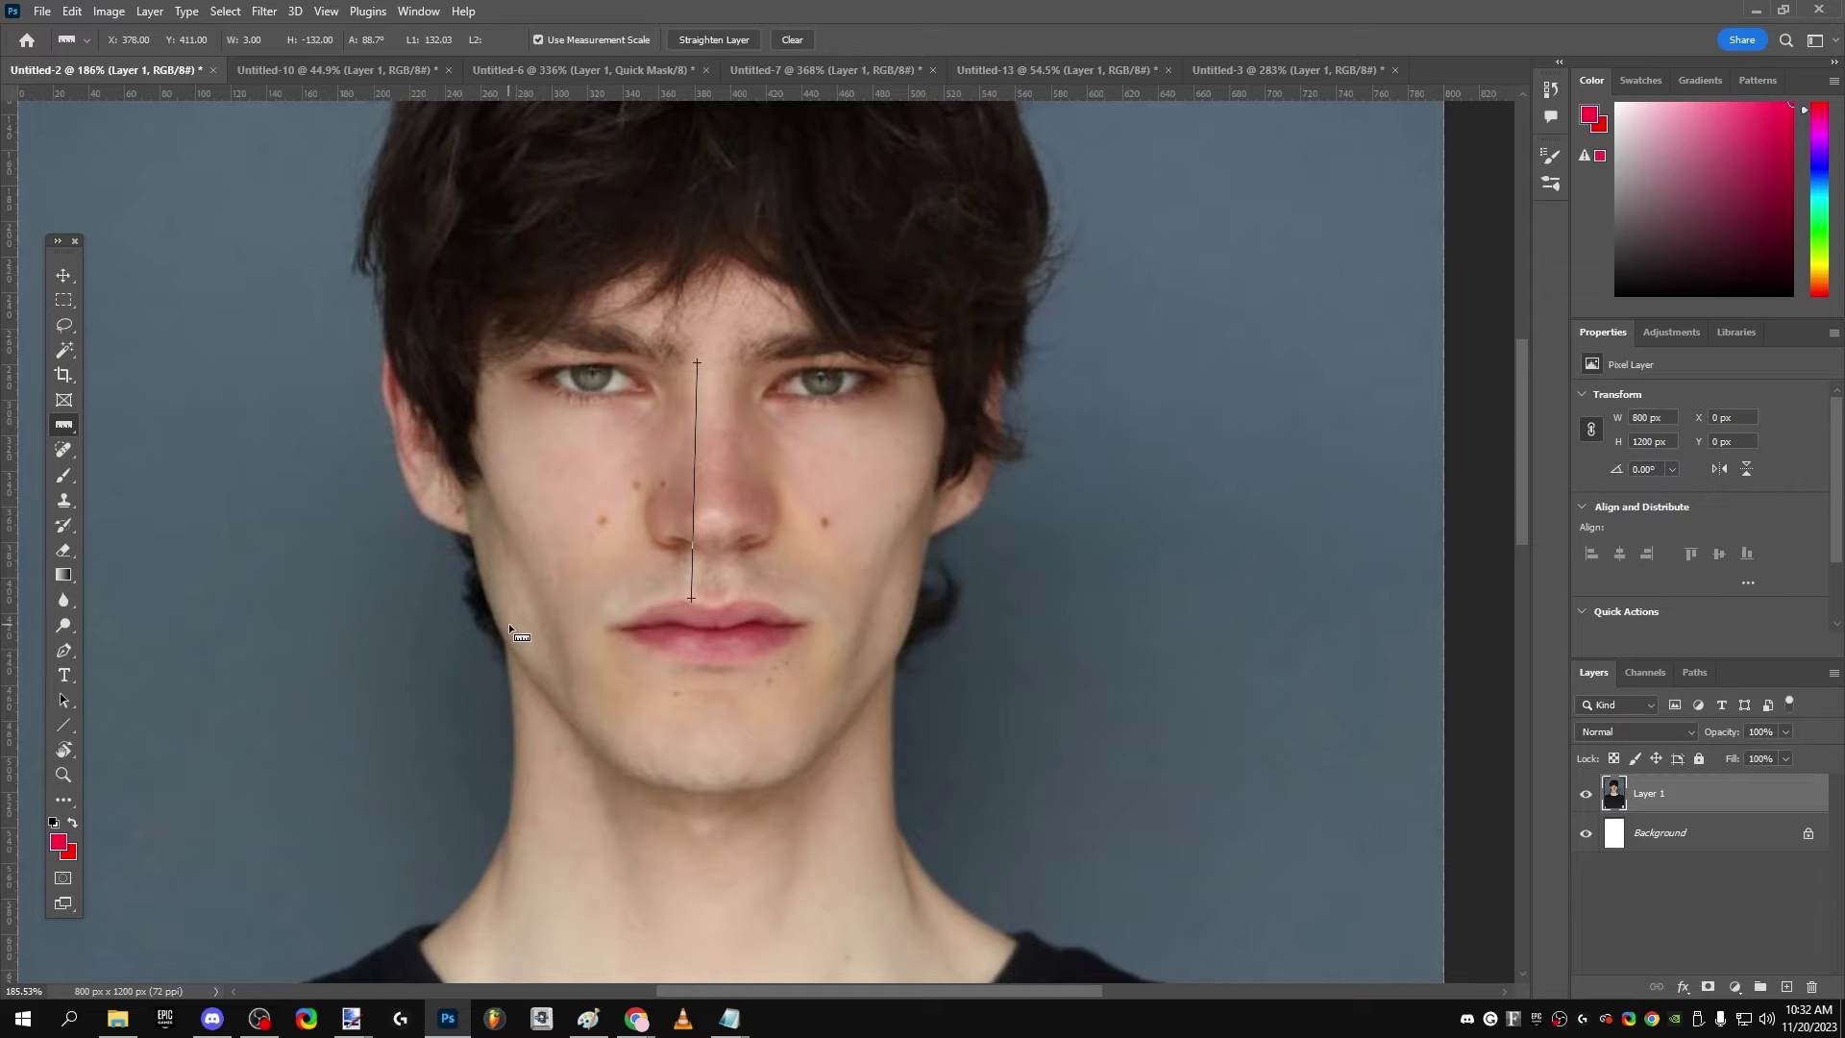
scroll(560, 346, "up", 1)
left_click(64, 300)
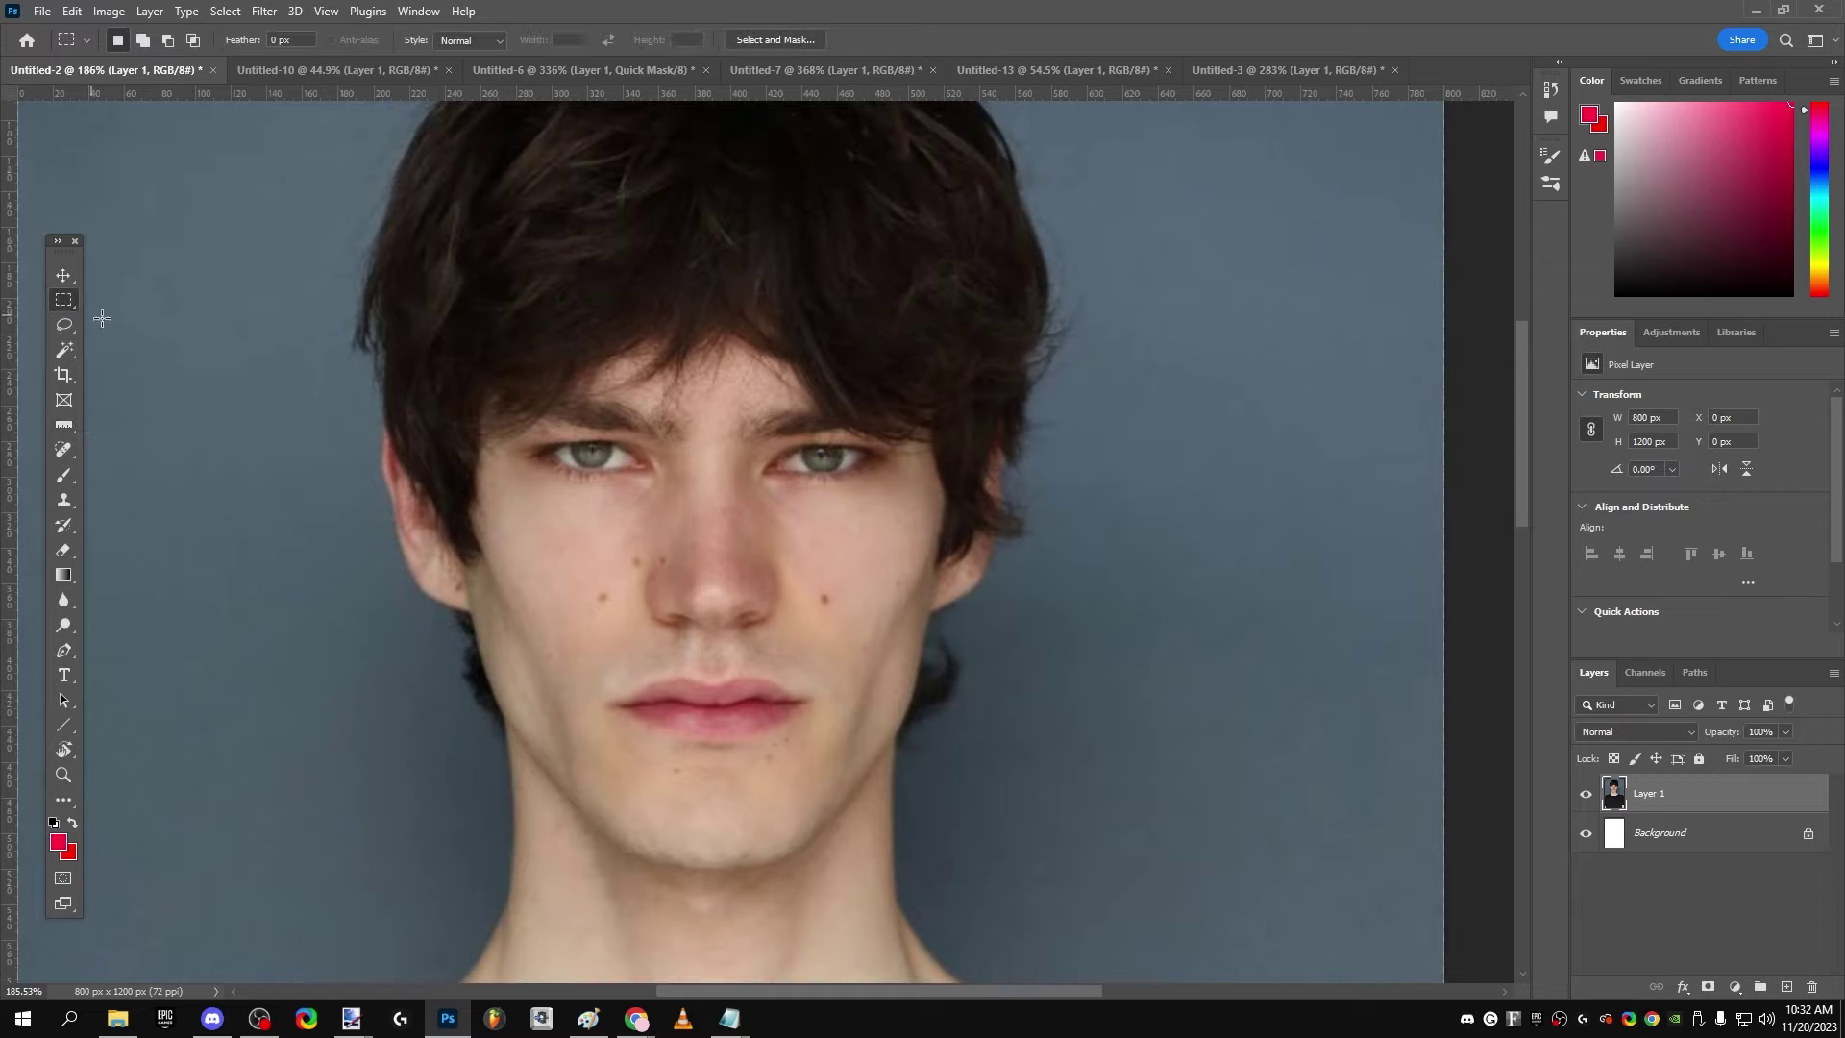
left_click_drag(481, 389, 943, 481)
left_click(943, 487)
Step: Switch to the Untitled-10 portrait and activate the Brush tool for annotating the forehead
key("ctrl+Tab")
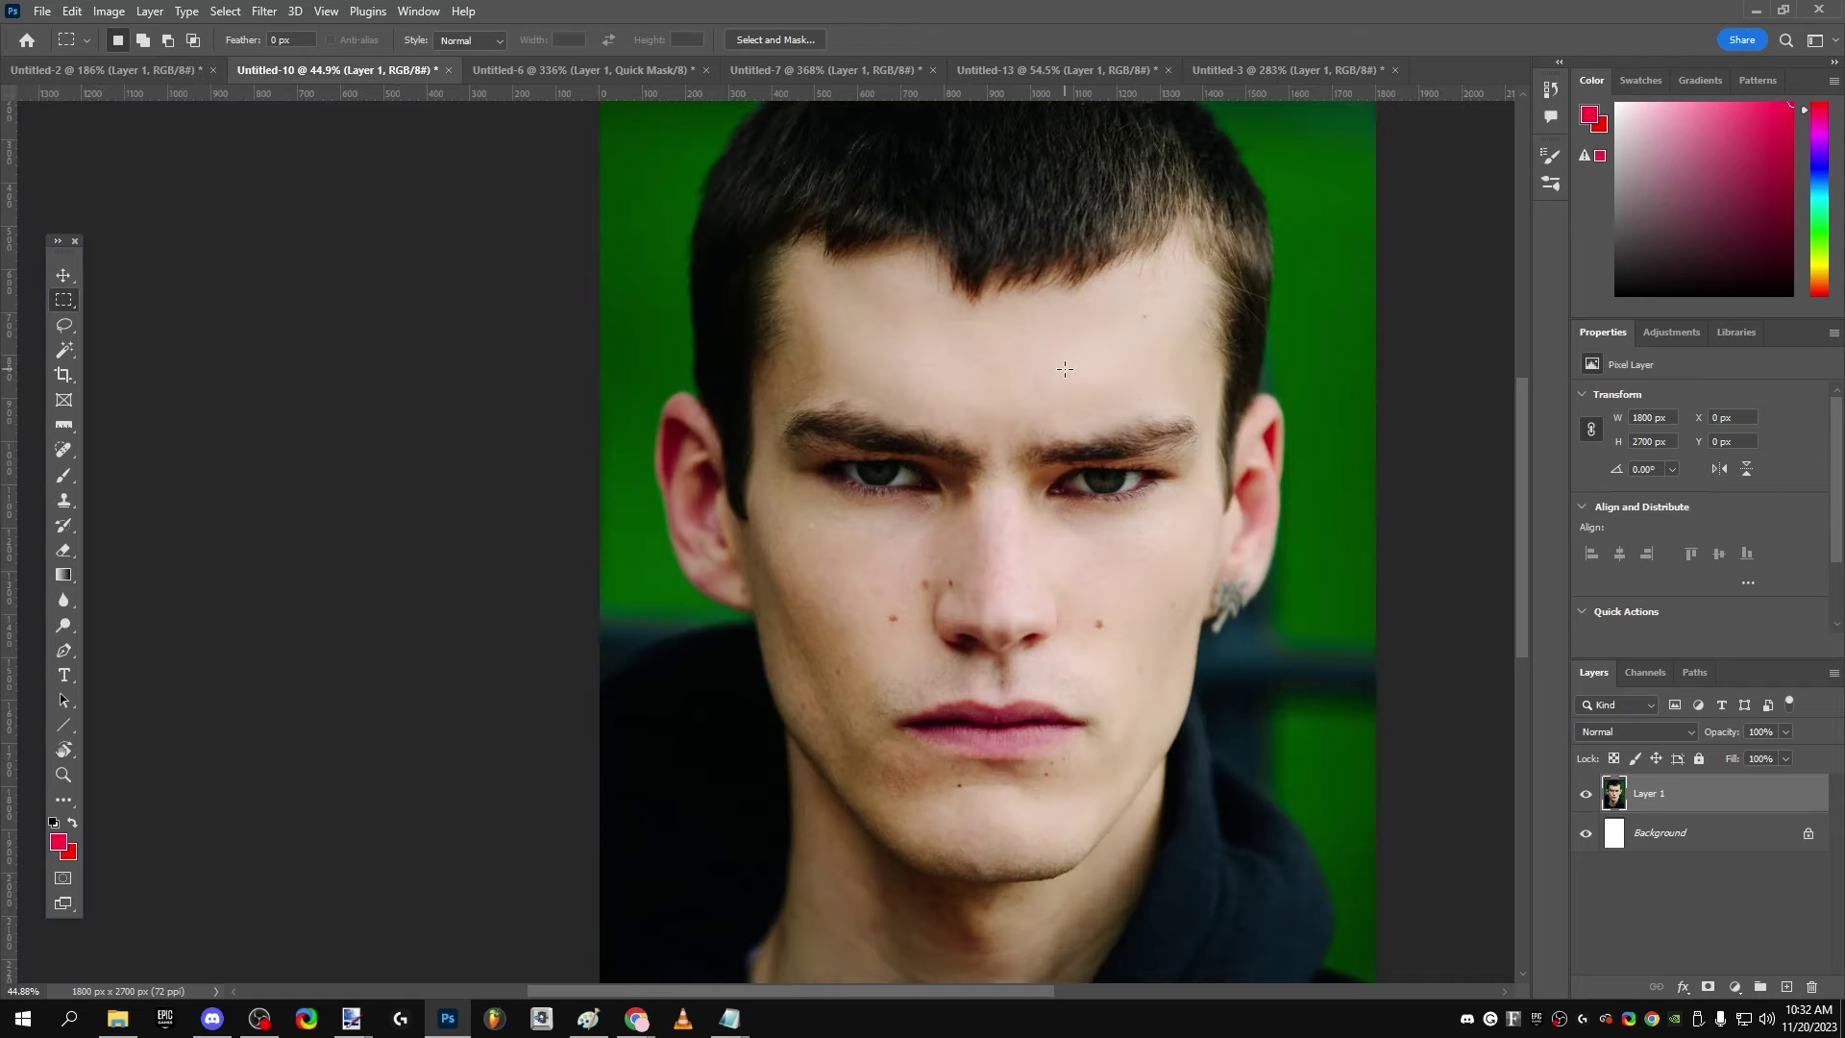
left_click(69, 428)
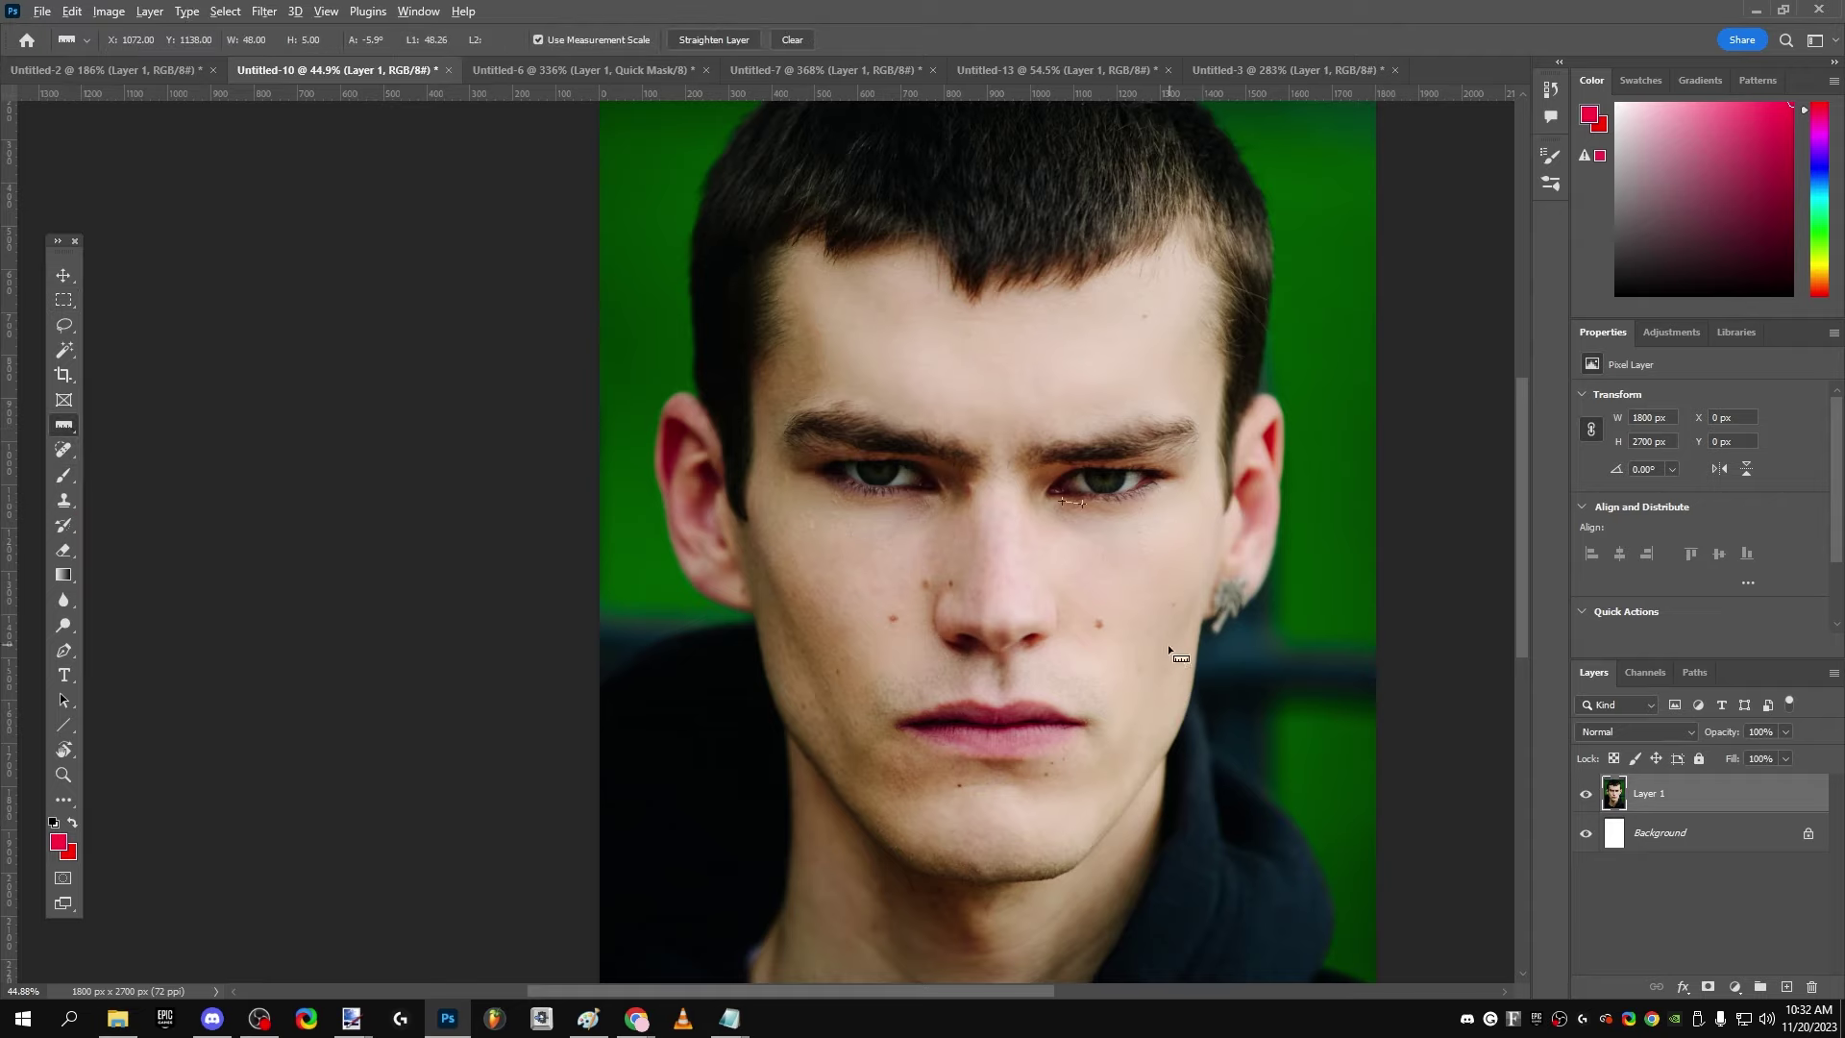
scroll(1174, 649, "up", 3)
scroll(824, 454, "down", 2)
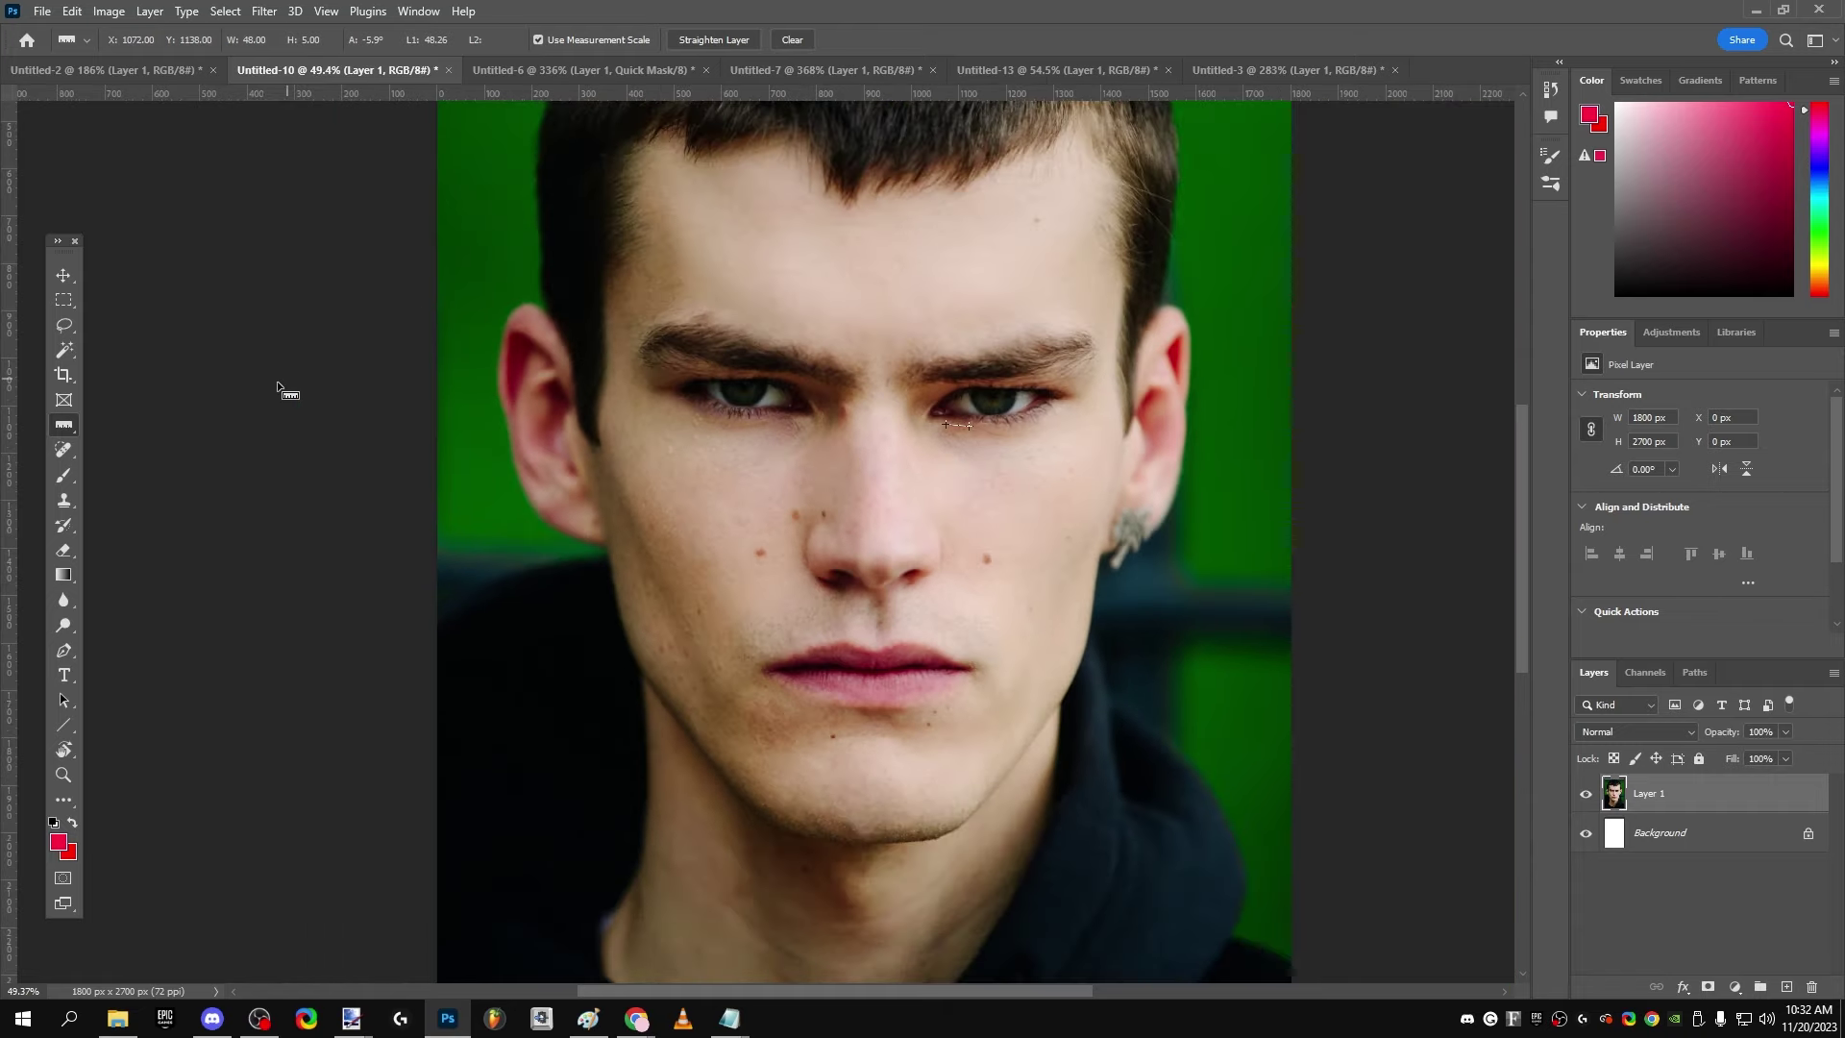
left_click(63, 475)
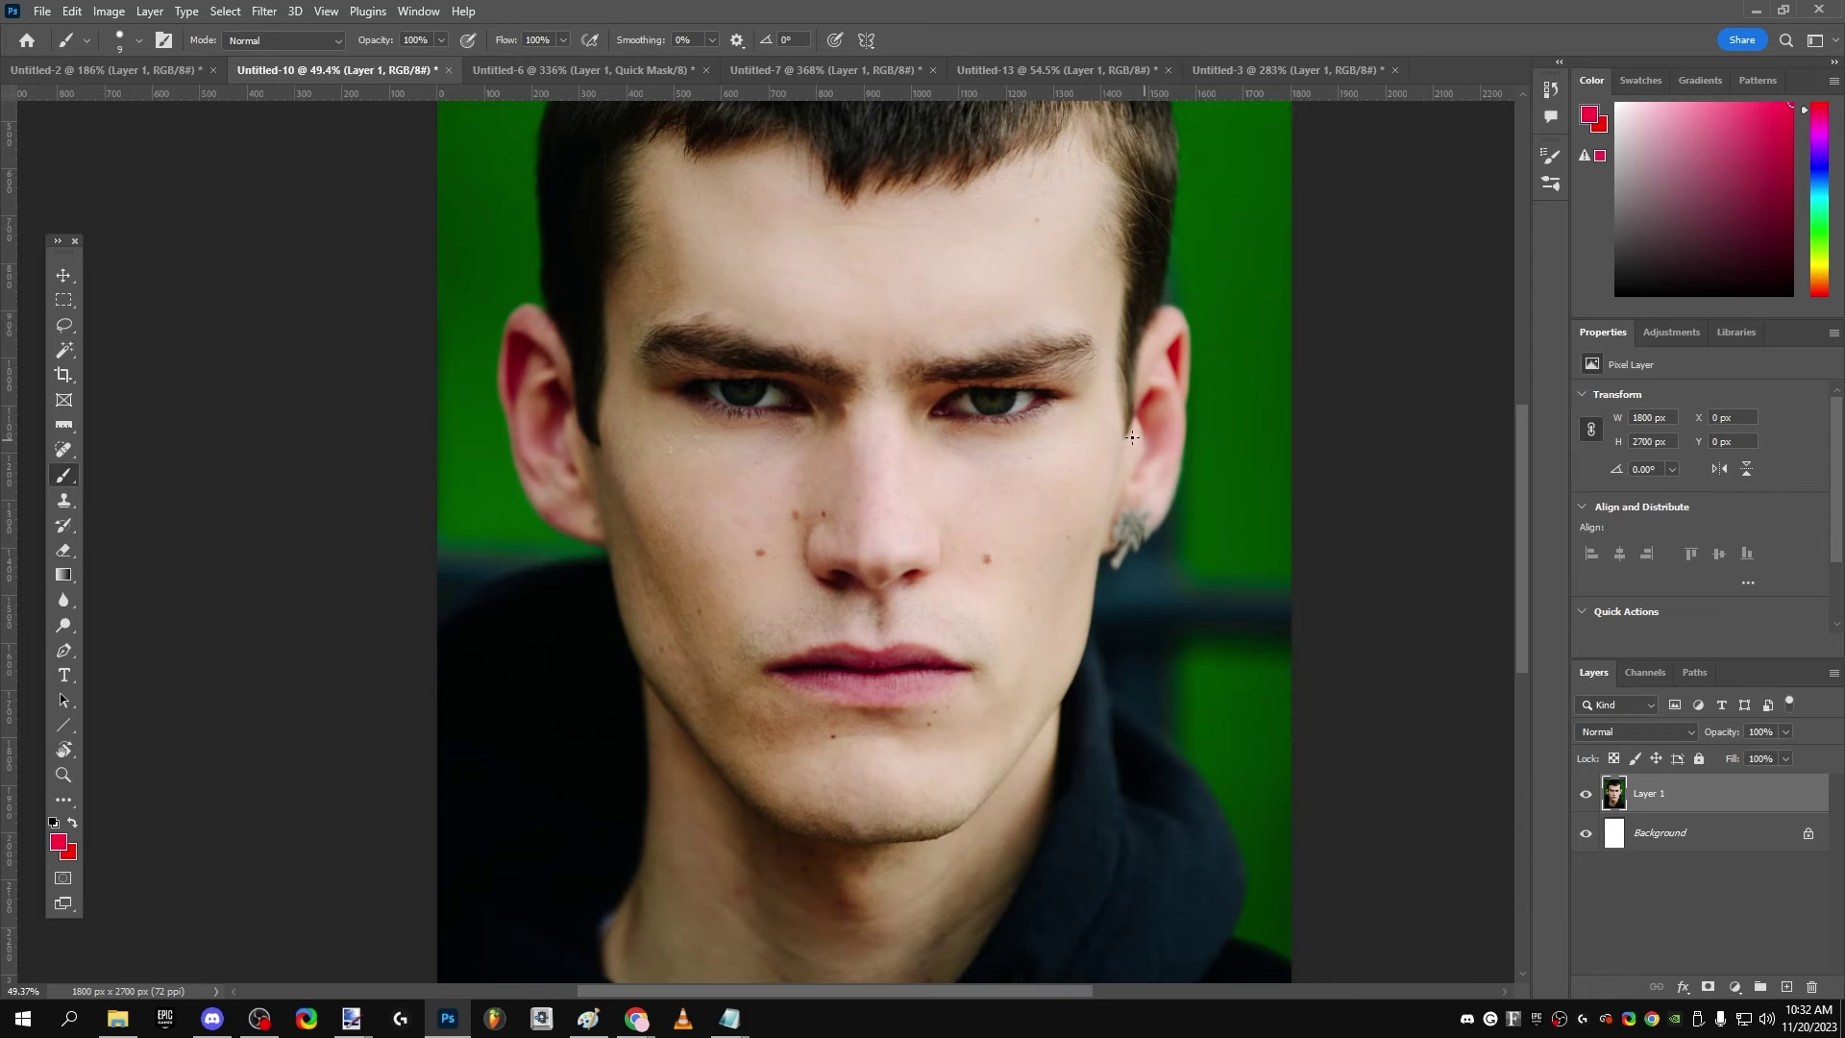
scroll(839, 365, "up", 2)
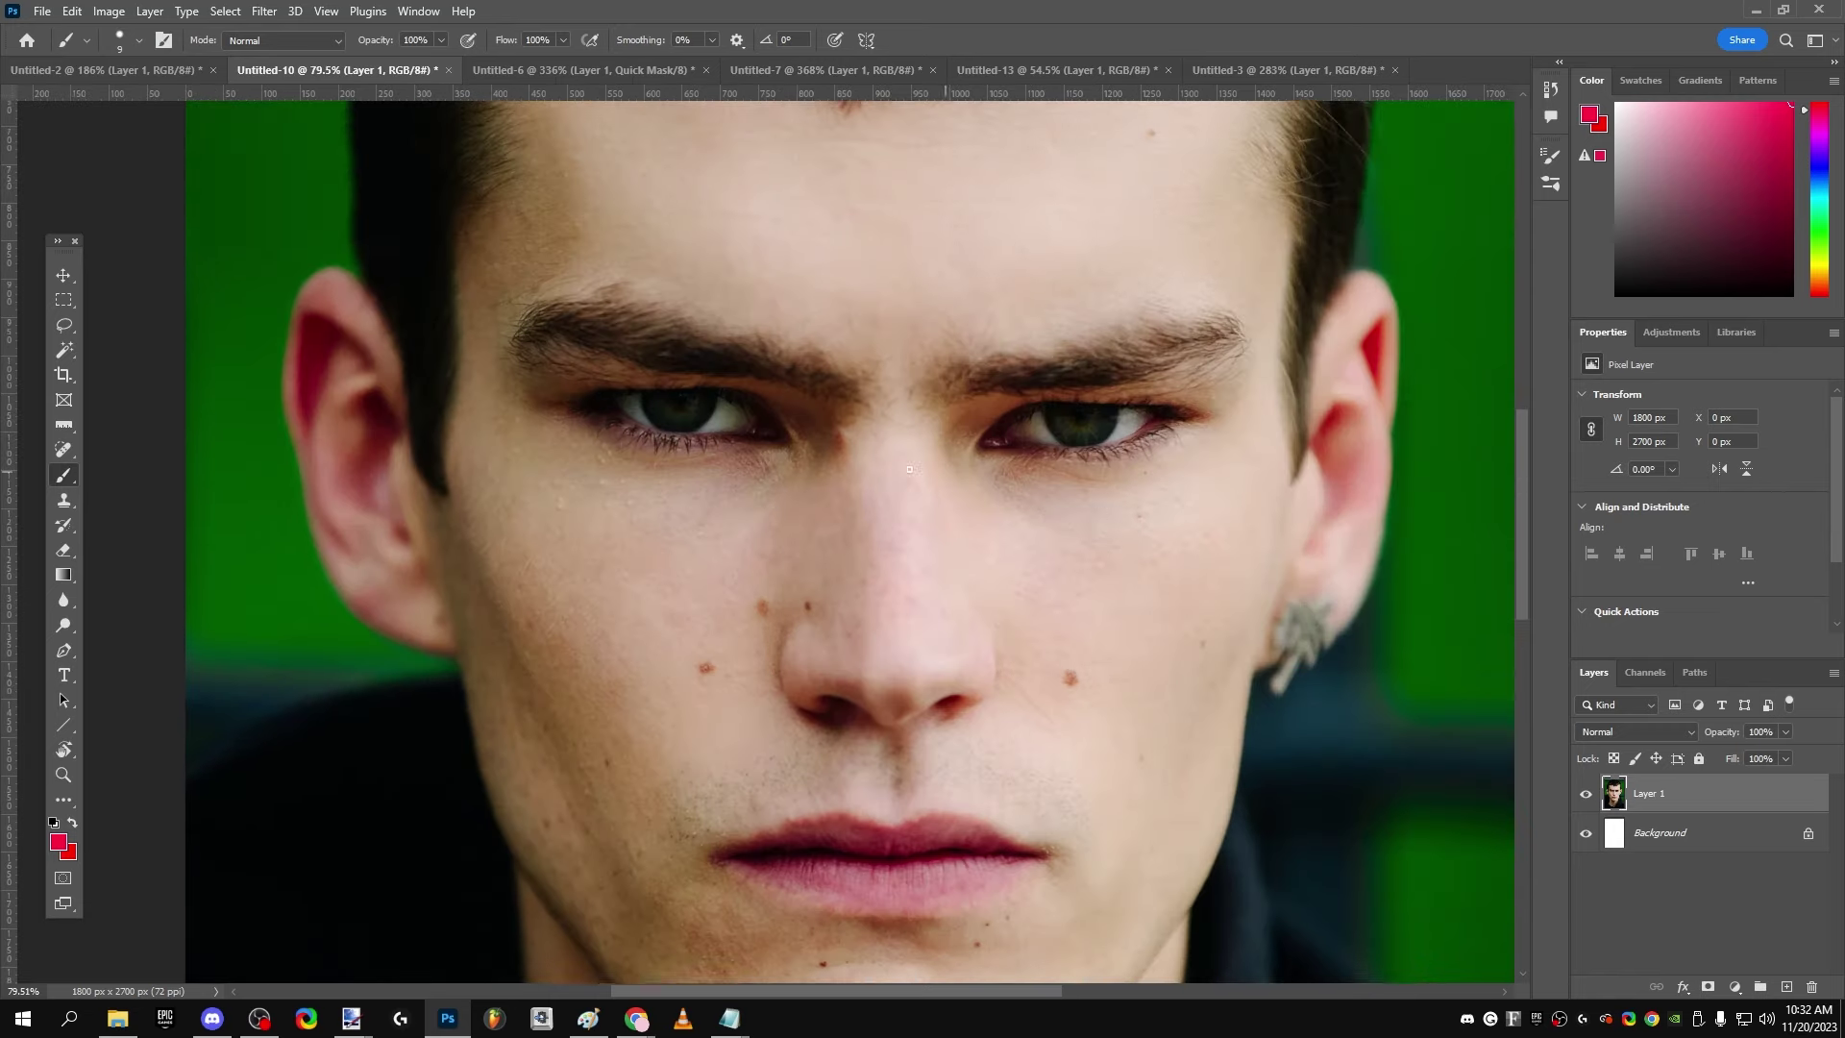
scroll(909, 469, "up", 3)
Step: Write a red abbreviation beginning with FW across the forehead, above the eyebrows
mouse_move(643, 328)
left_mouse_down()
mouse_move(644, 423)
mouse_move(731, 333)
mouse_move(719, 366)
left_mouse_up()
mouse_move(730, 332)
left_mouse_down()
mouse_move(749, 423)
mouse_move(807, 327)
mouse_move(827, 413)
left_mouse_up()
left_click_drag(825, 367, 867, 363)
left_click_drag(860, 305, 879, 428)
mouse_move(886, 341)
left_mouse_down()
mouse_move(904, 300)
mouse_move(909, 419)
mouse_move(909, 293)
mouse_move(983, 451)
left_mouse_up()
Step: Undo all strokes of the red lettering on the forehead
key("ctrl+z")
key("ctrl+z")
key("ctrl+z")
key("ctrl+z")
key("ctrl+z")
key("ctrl+z")
key("ctrl+z")
key("ctrl+z")
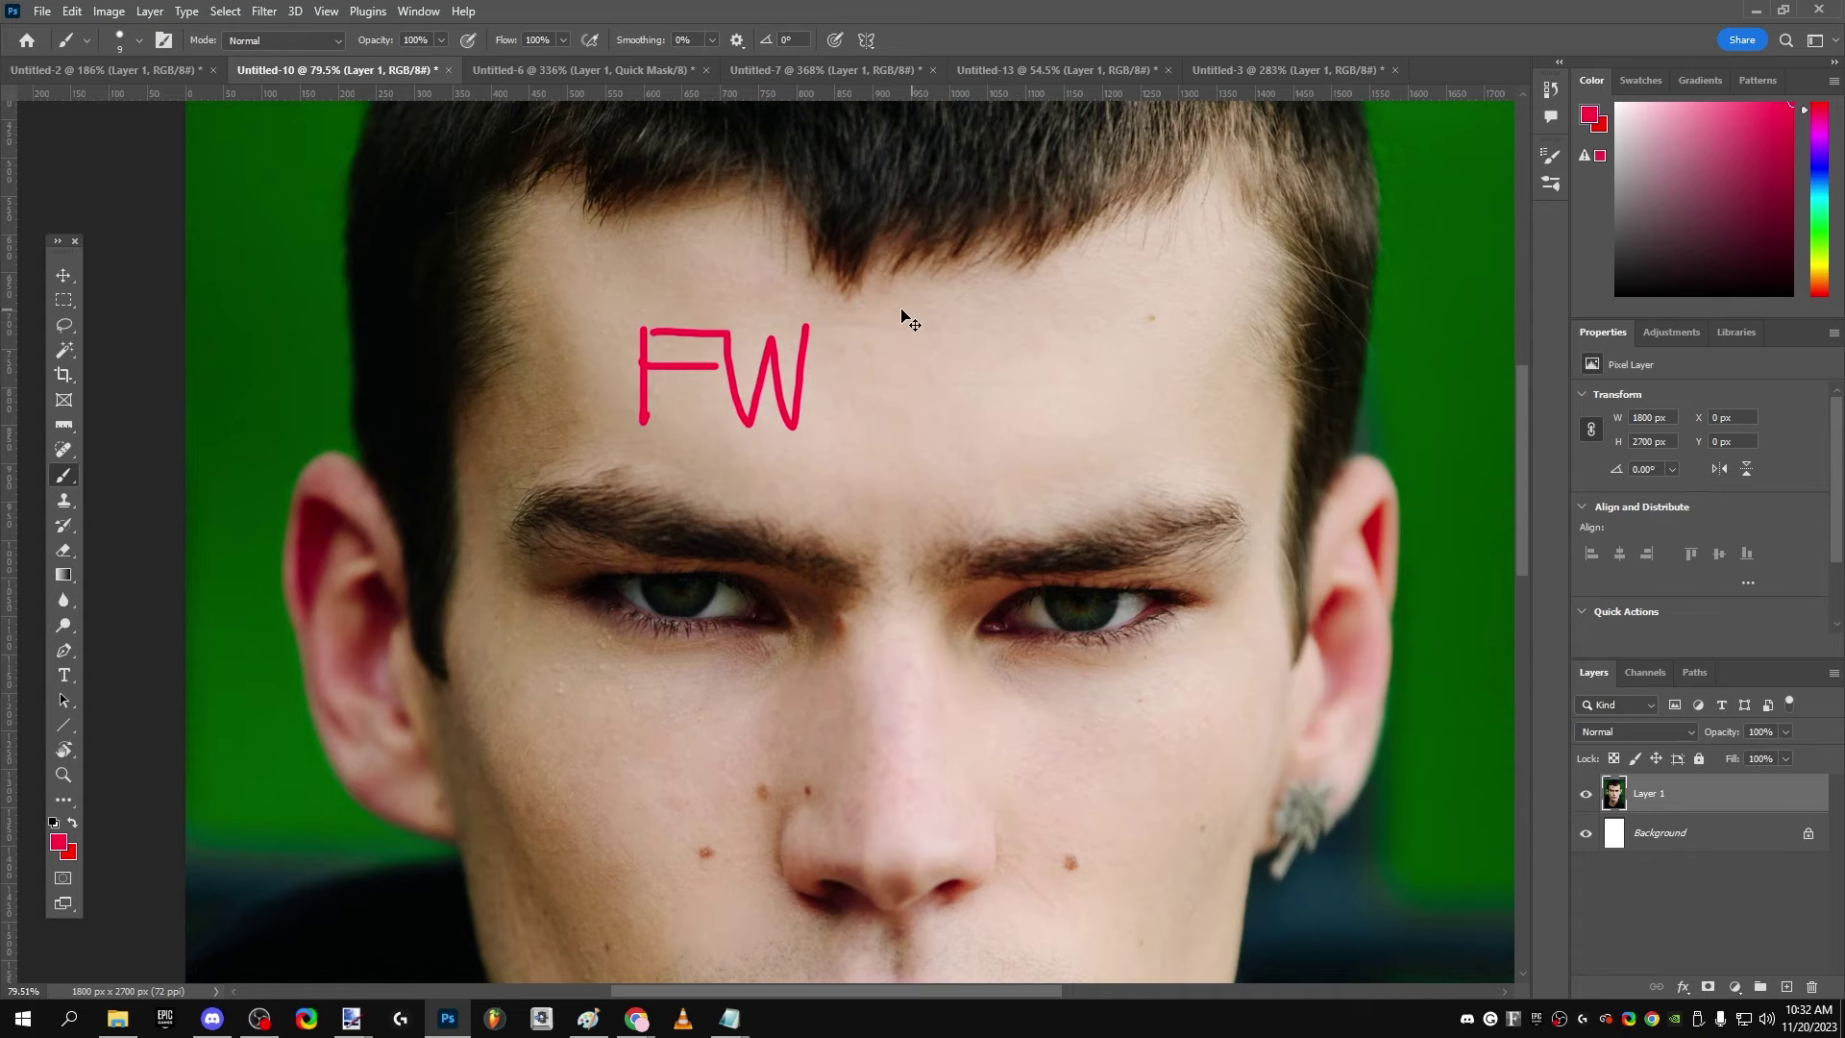
key("ctrl+z")
key("ctrl+z")
key("ctrl+z")
key("ctrl+z")
key("ctrl+z")
key("ctrl+z")
Step: Brush a straight red line across the face just below the eyes and a vertical one from the upper lip to the inner brow
scroll(605, 494, "down", 2)
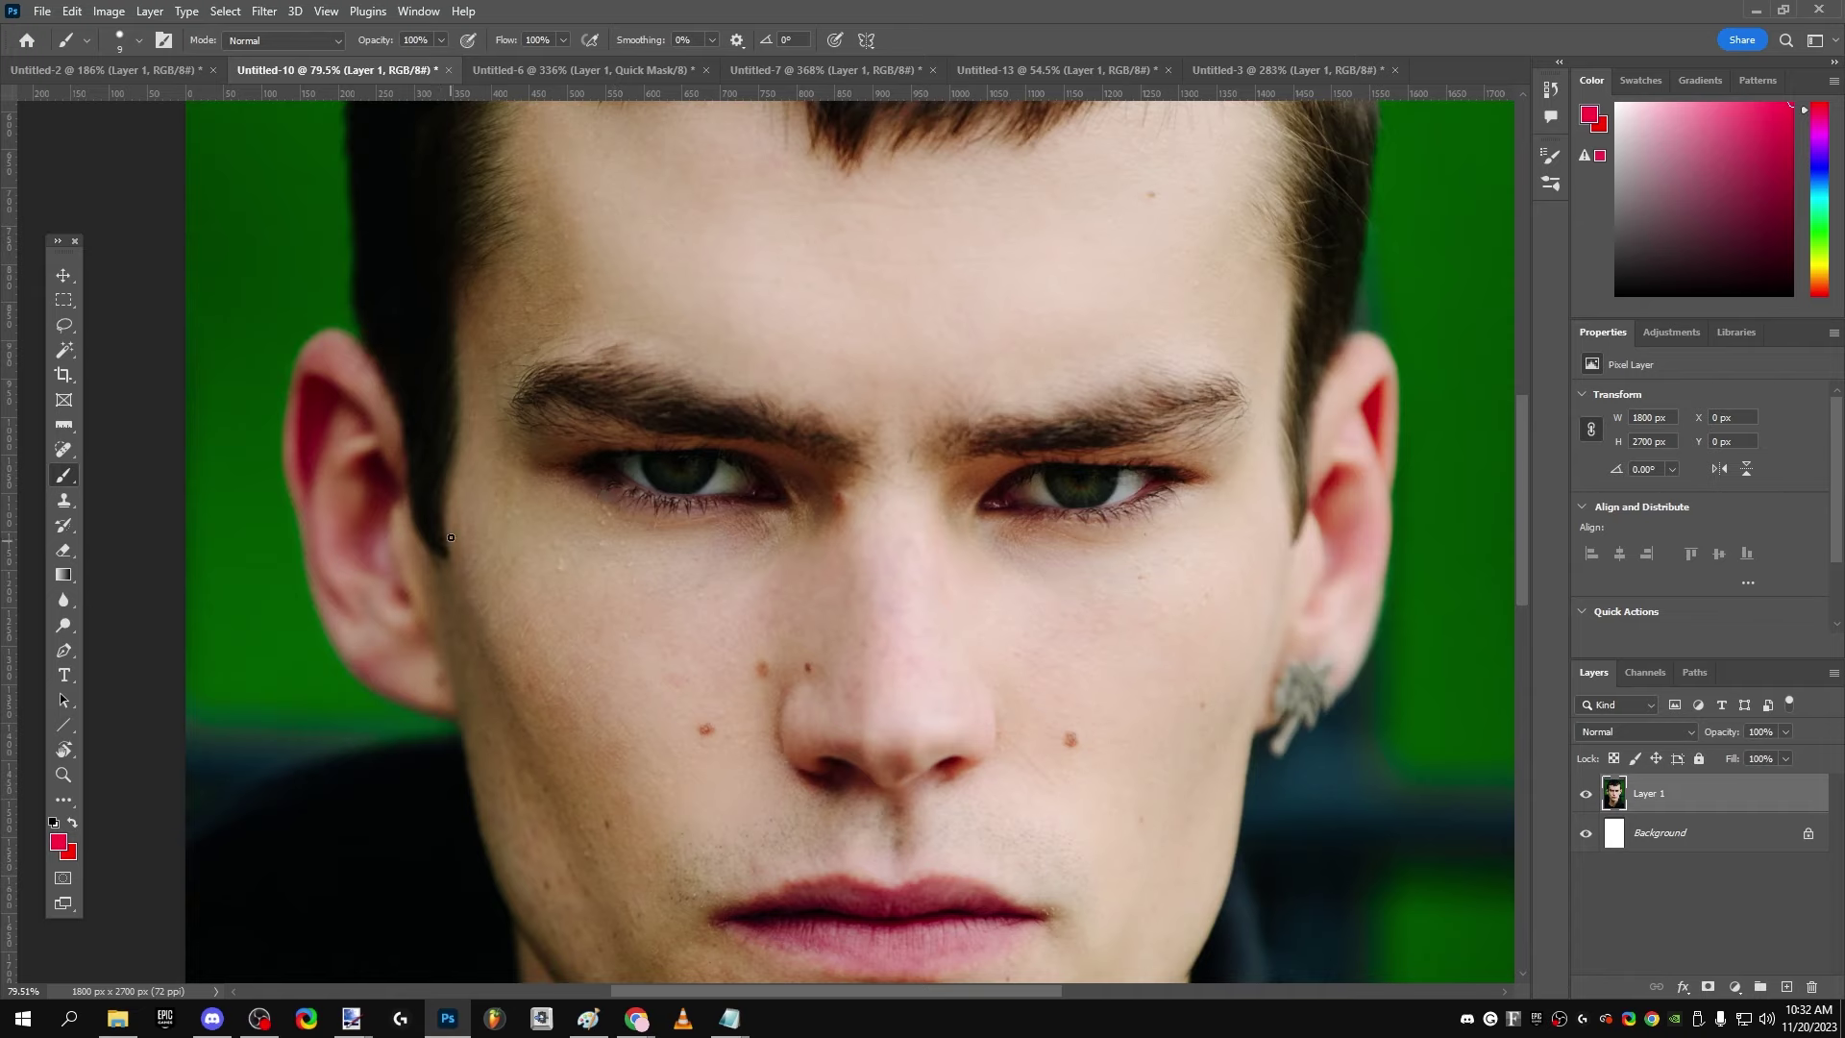
left_click(1290, 518, "shift")
scroll(865, 758, "down", 2)
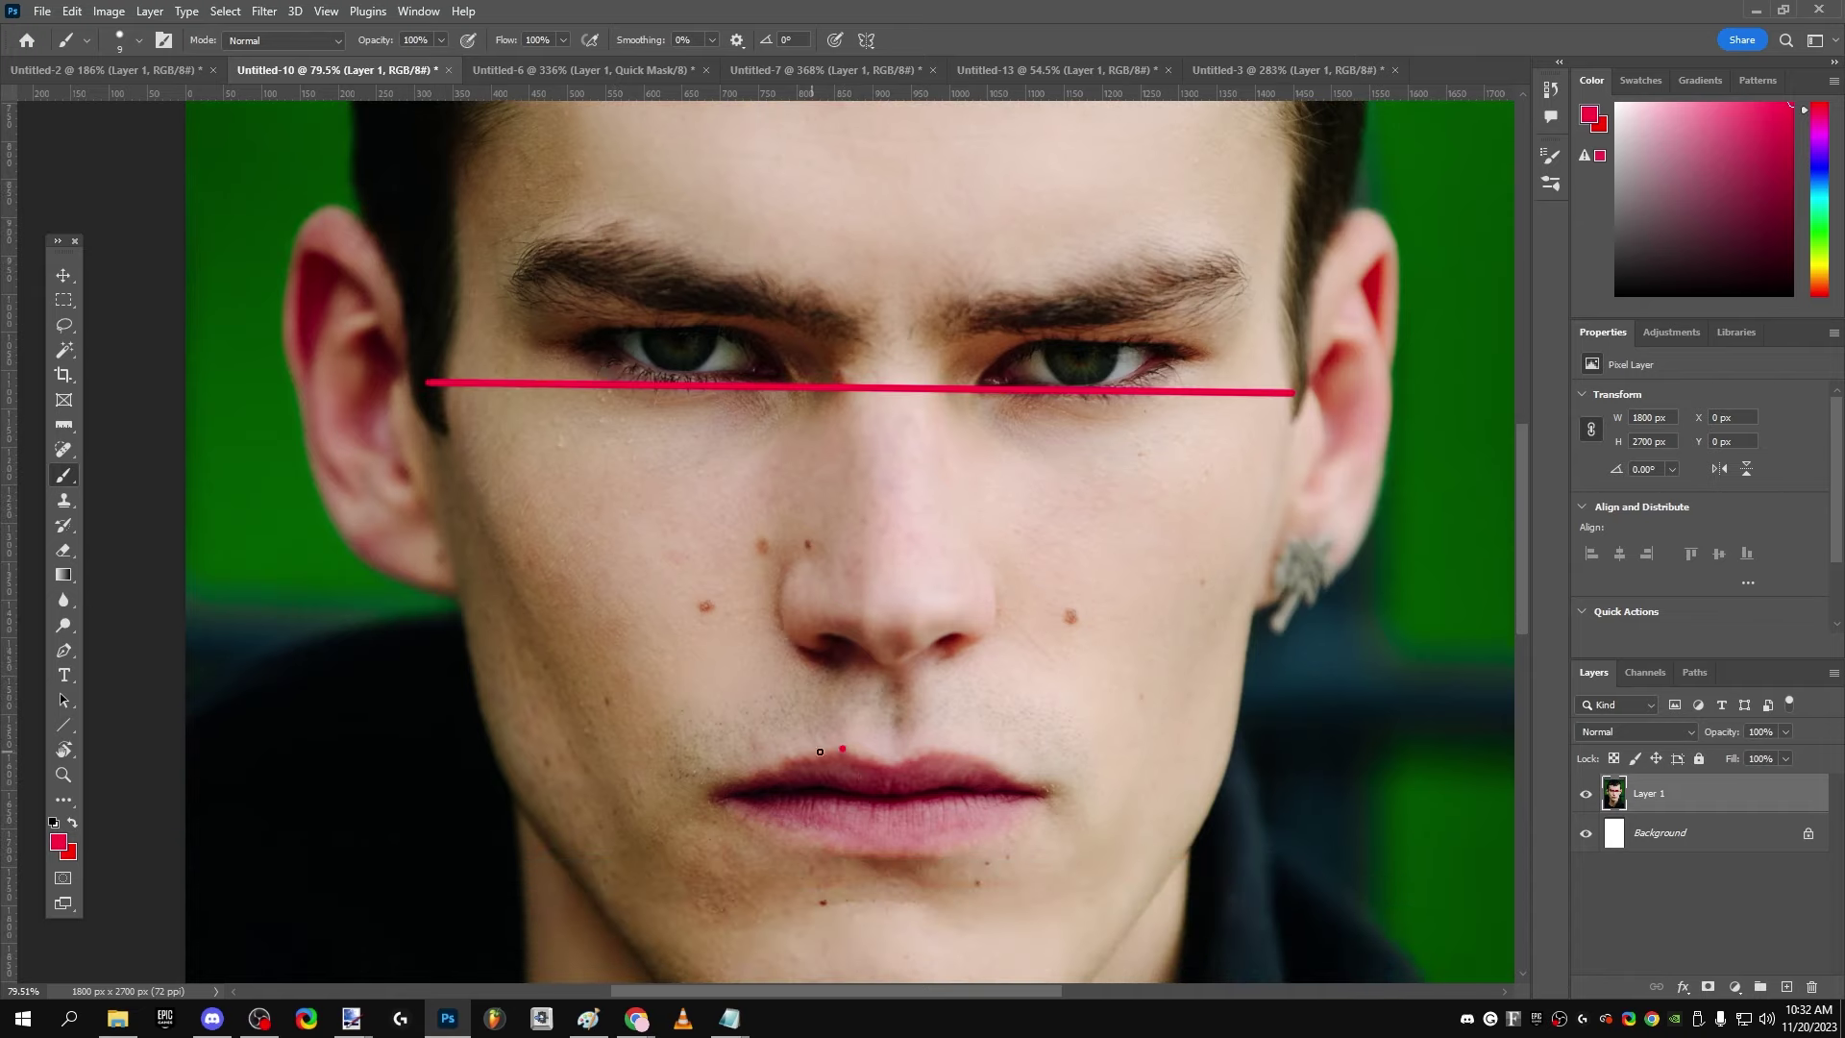
left_click(845, 321, "shift")
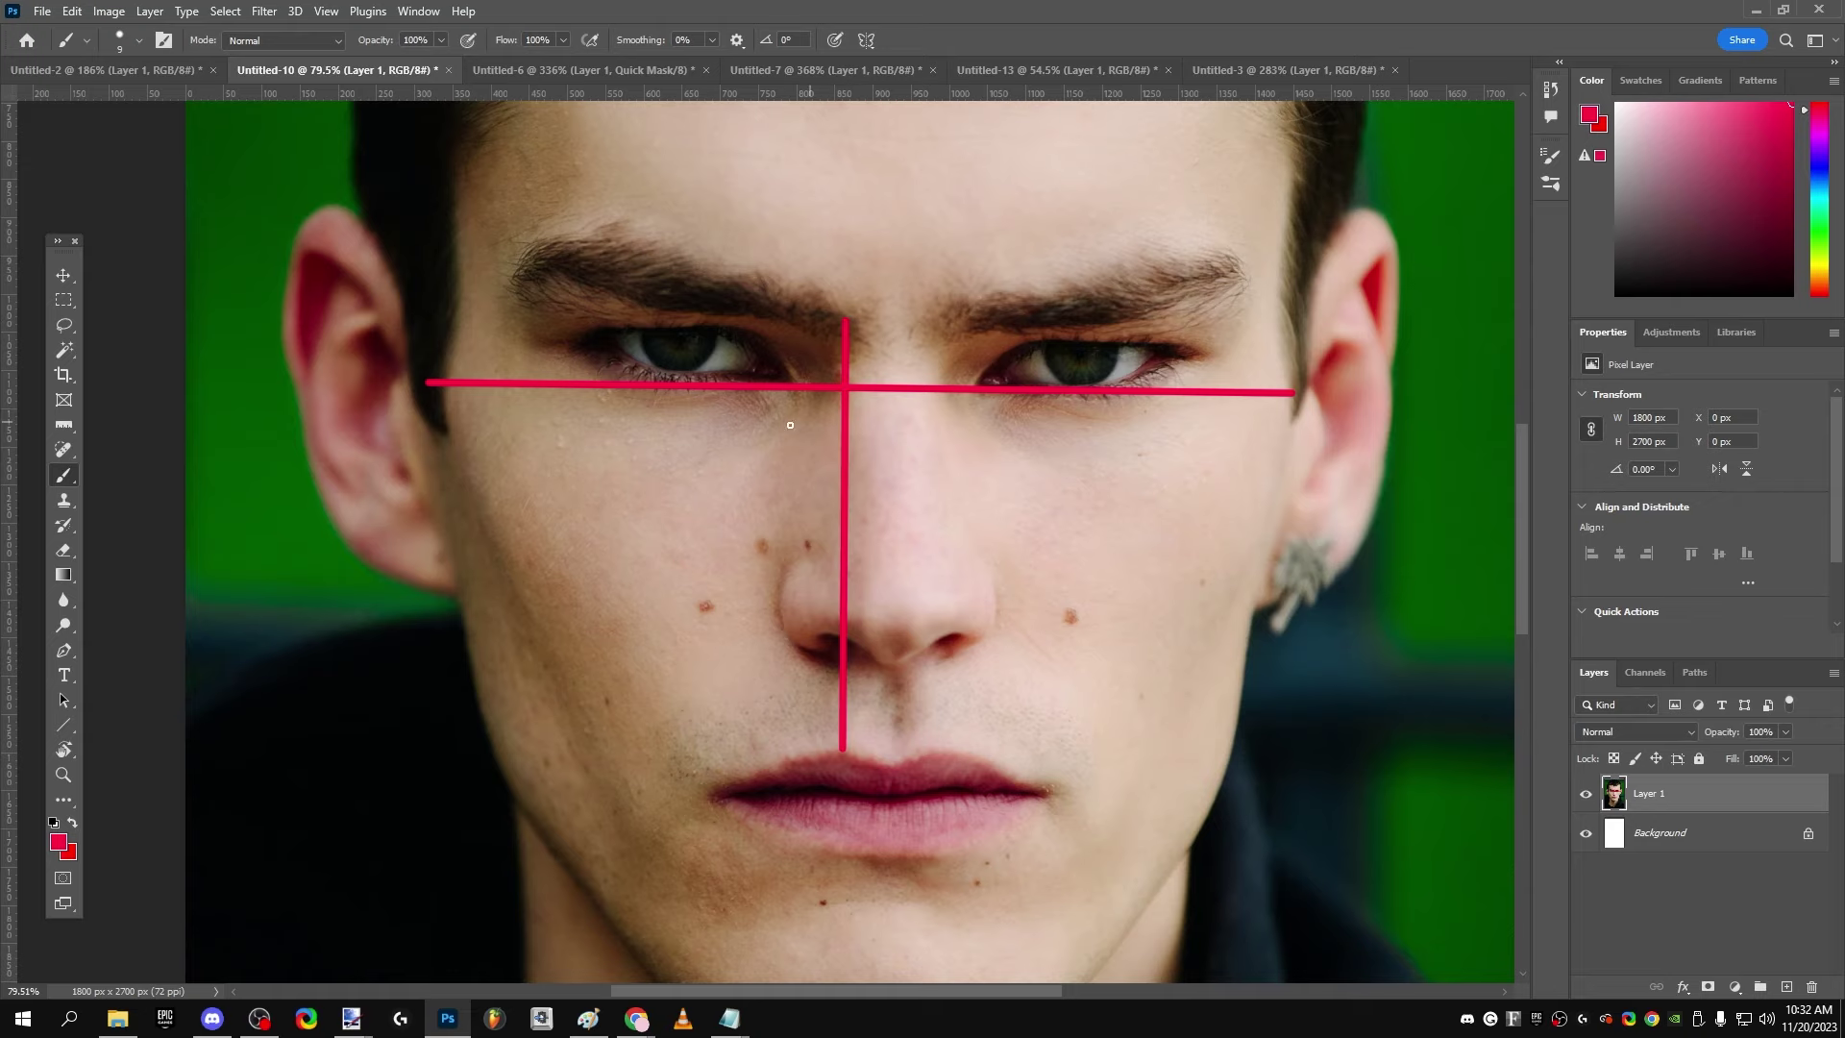
Step: Dab and undo a brush mark near the brow in the Untitled-6 and Untitled-7 profile photos, and return to Untitled-10
left_click(519, 71)
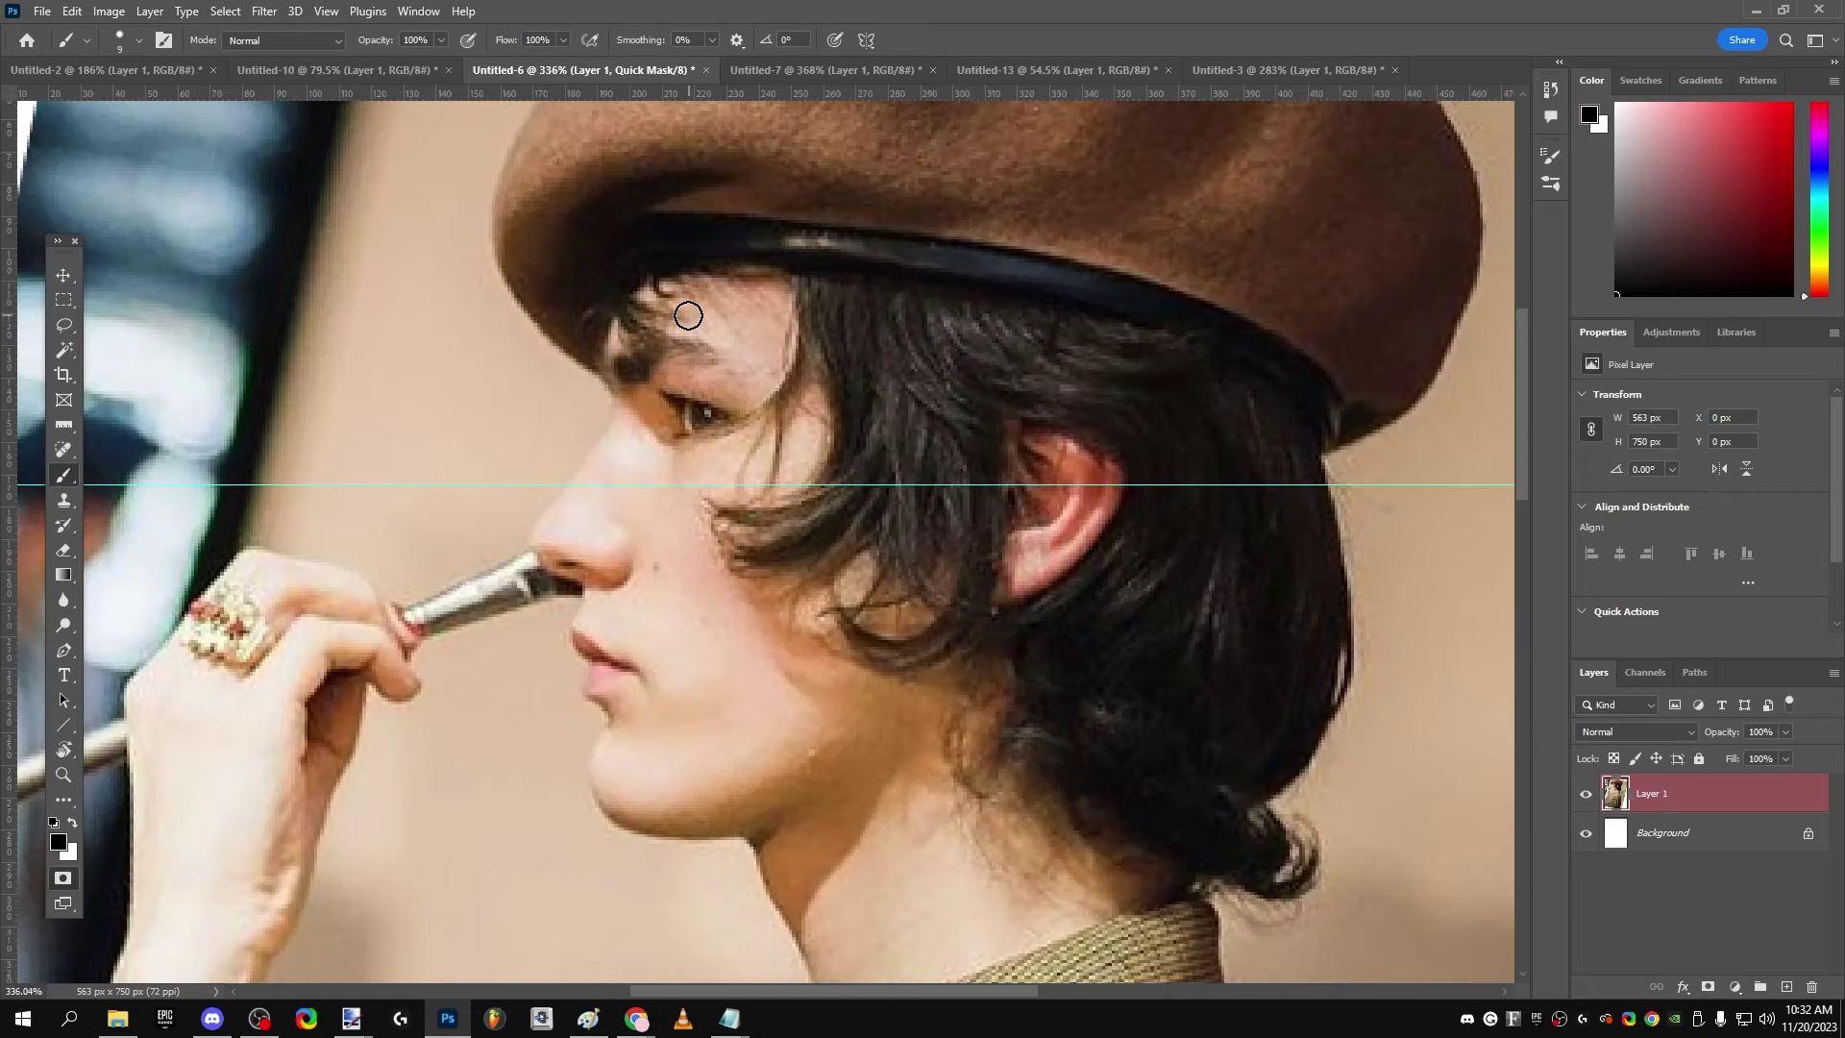
scroll(553, 360, "up", 3)
scroll(673, 384, "down", 3)
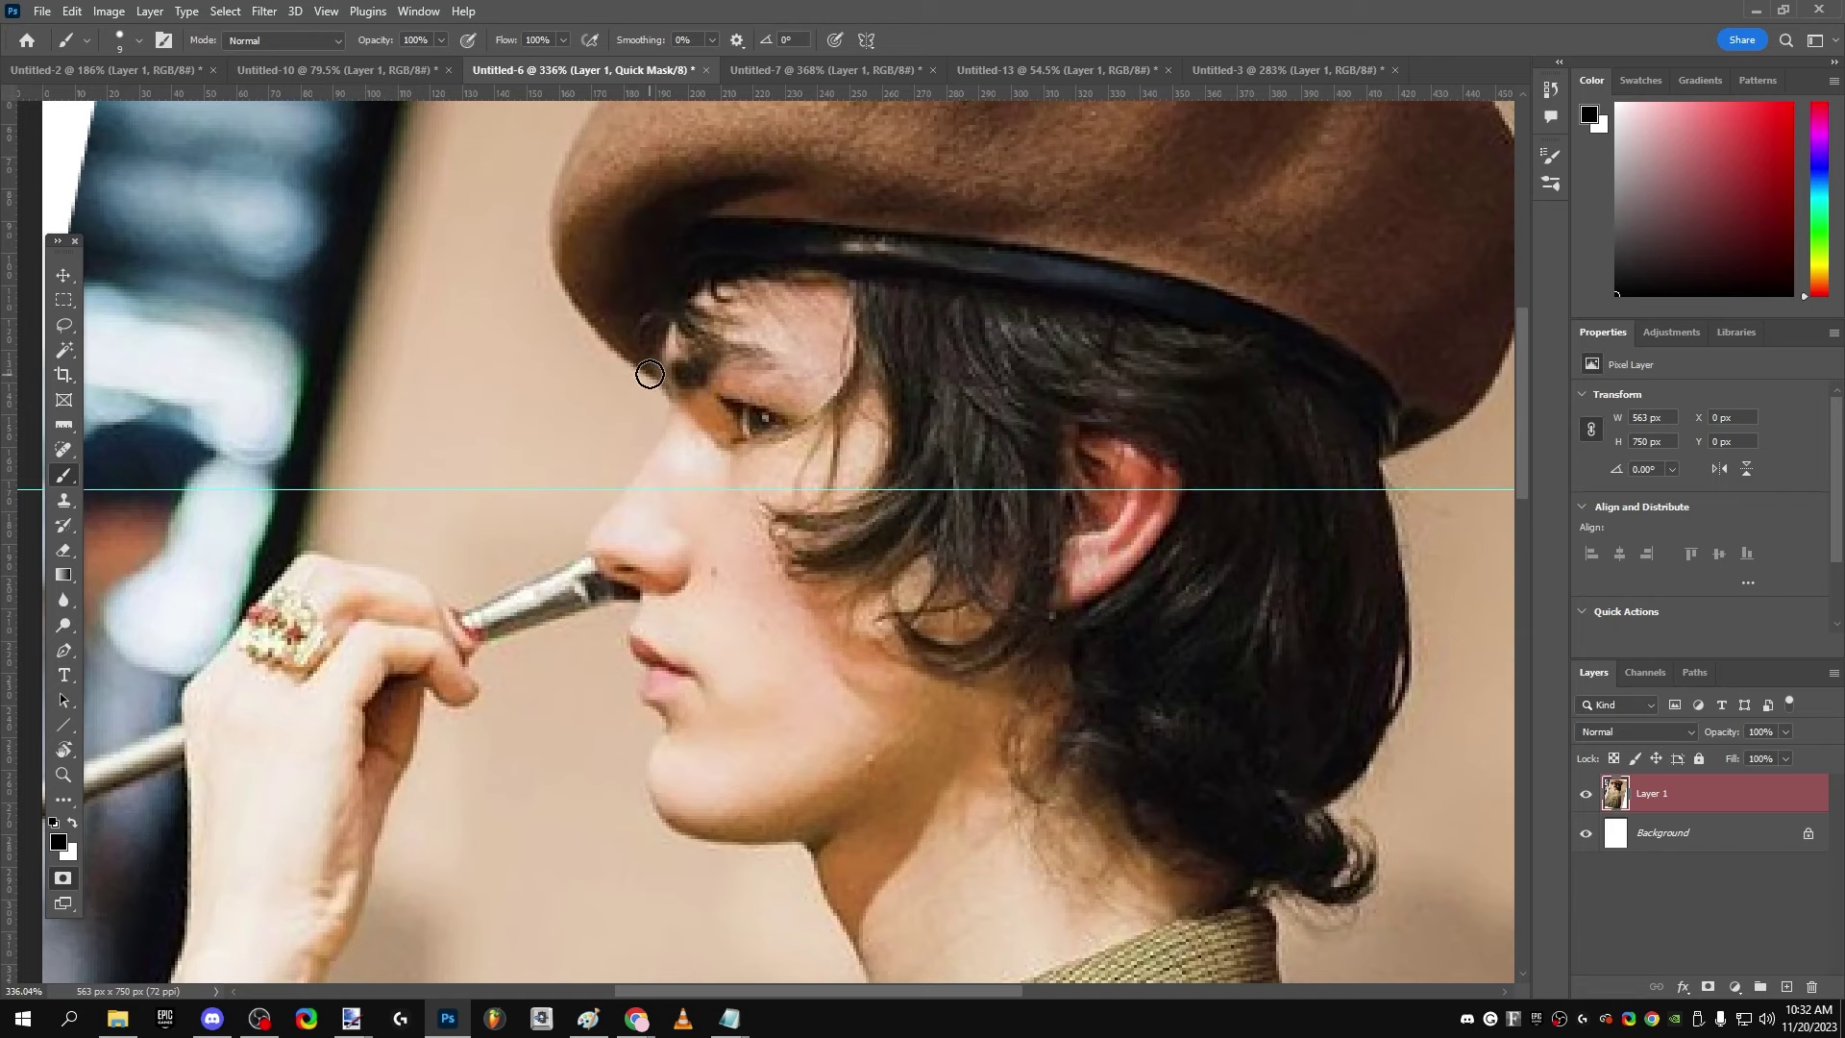
left_click(655, 375)
key("ctrl+z")
key("ctrl+Tab")
left_click(870, 375)
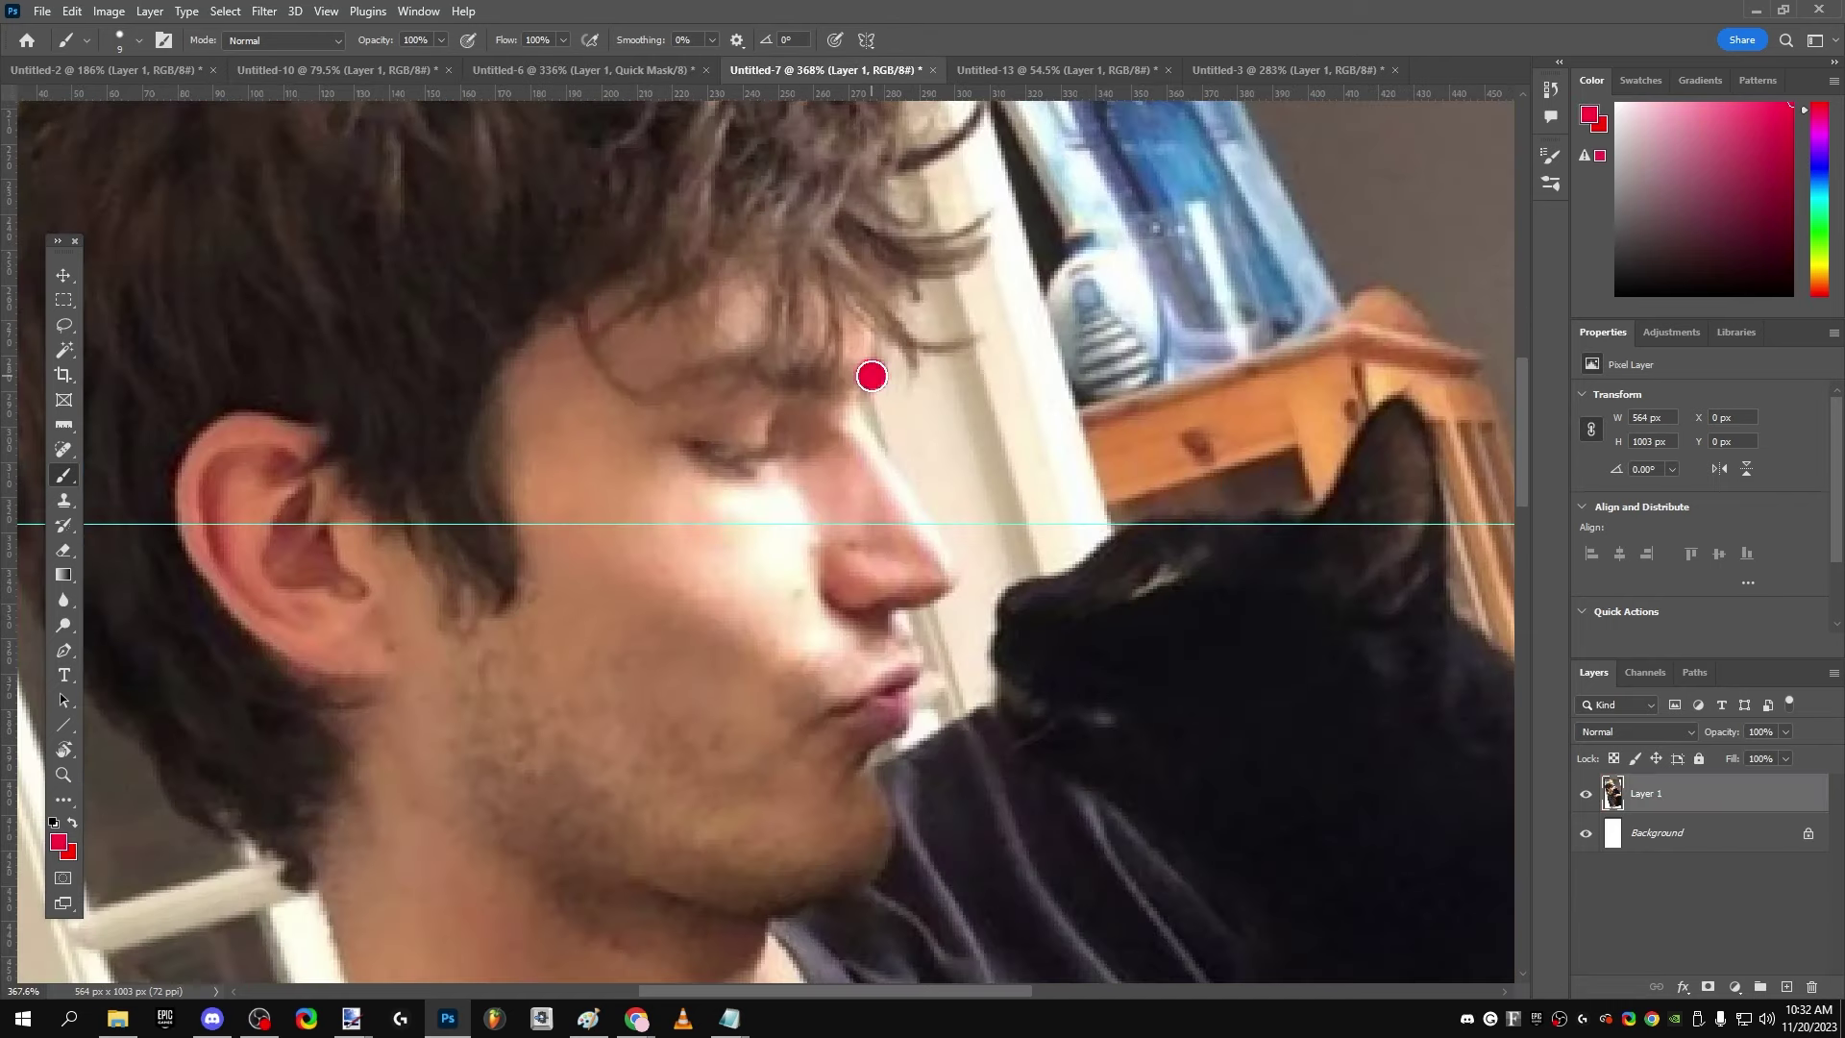
key("ctrl+z")
left_click(297, 70)
scroll(811, 356, "up", 1)
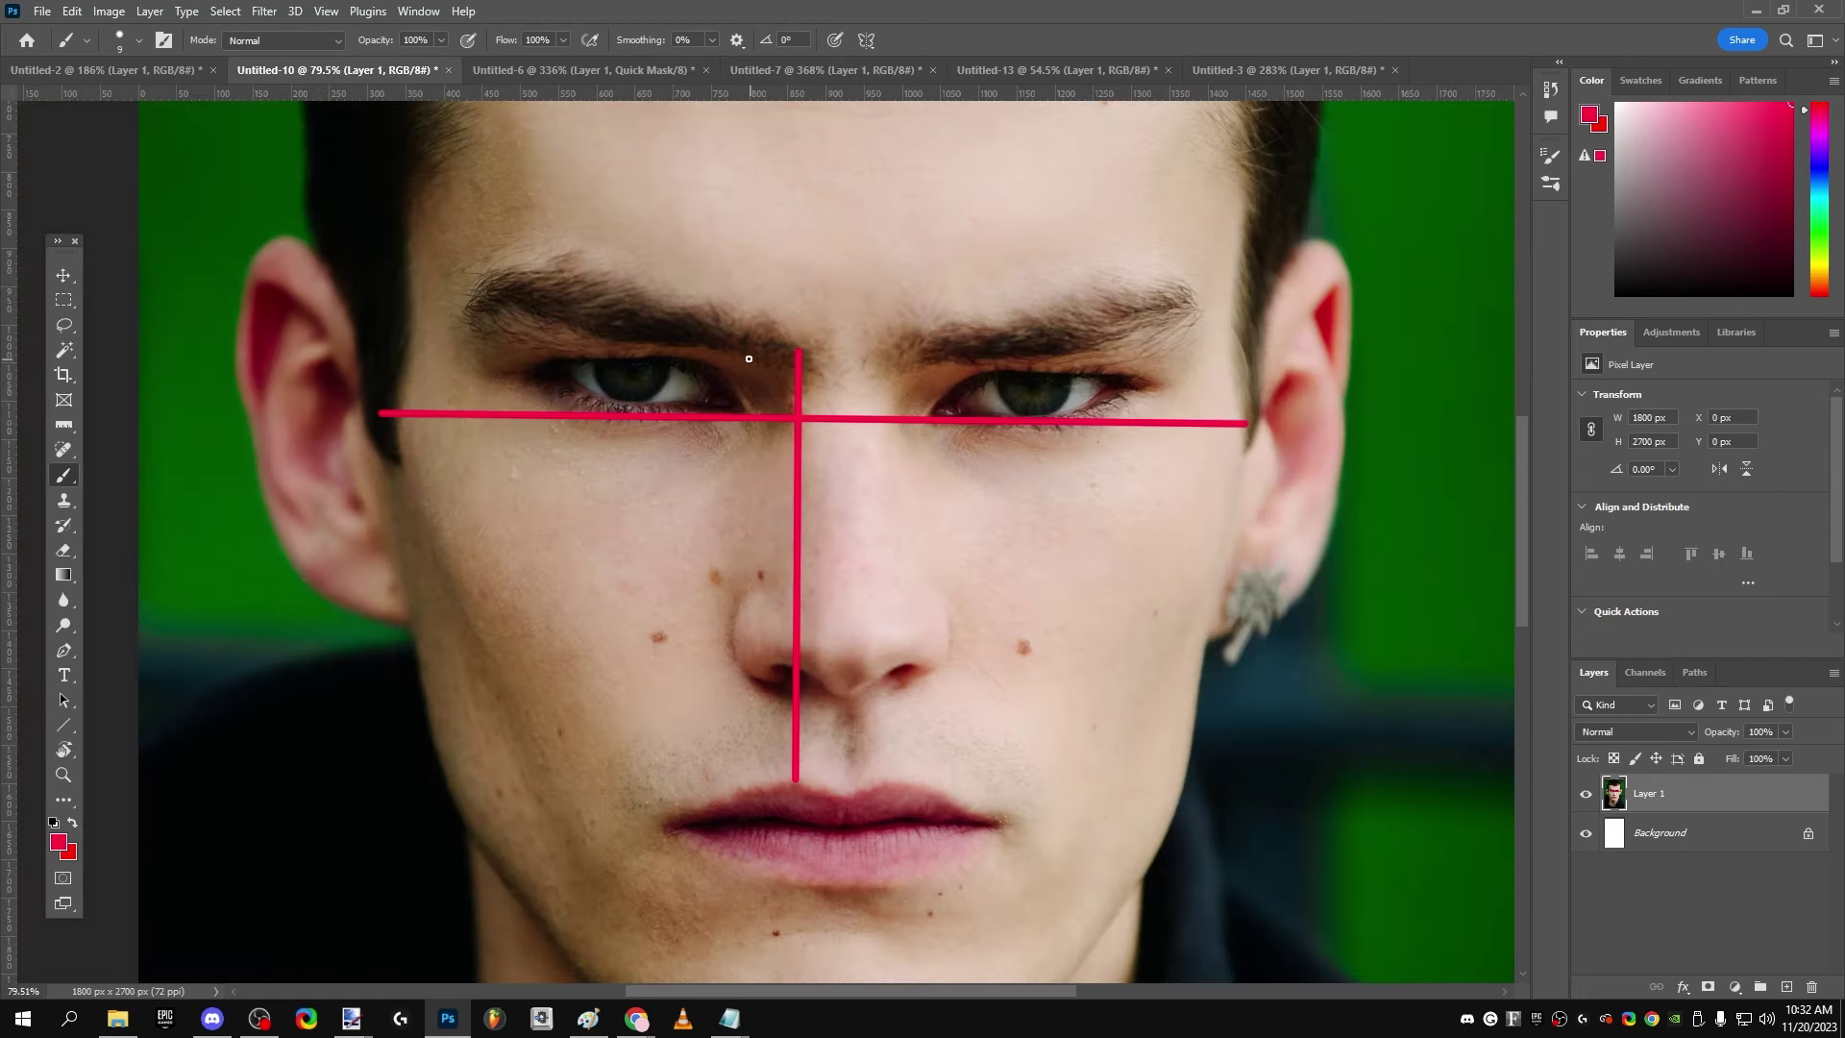
Step: Write the ratio 1.99 : 1 in red on the forehead between the eyebrows and hairline
scroll(846, 359, "down", 5)
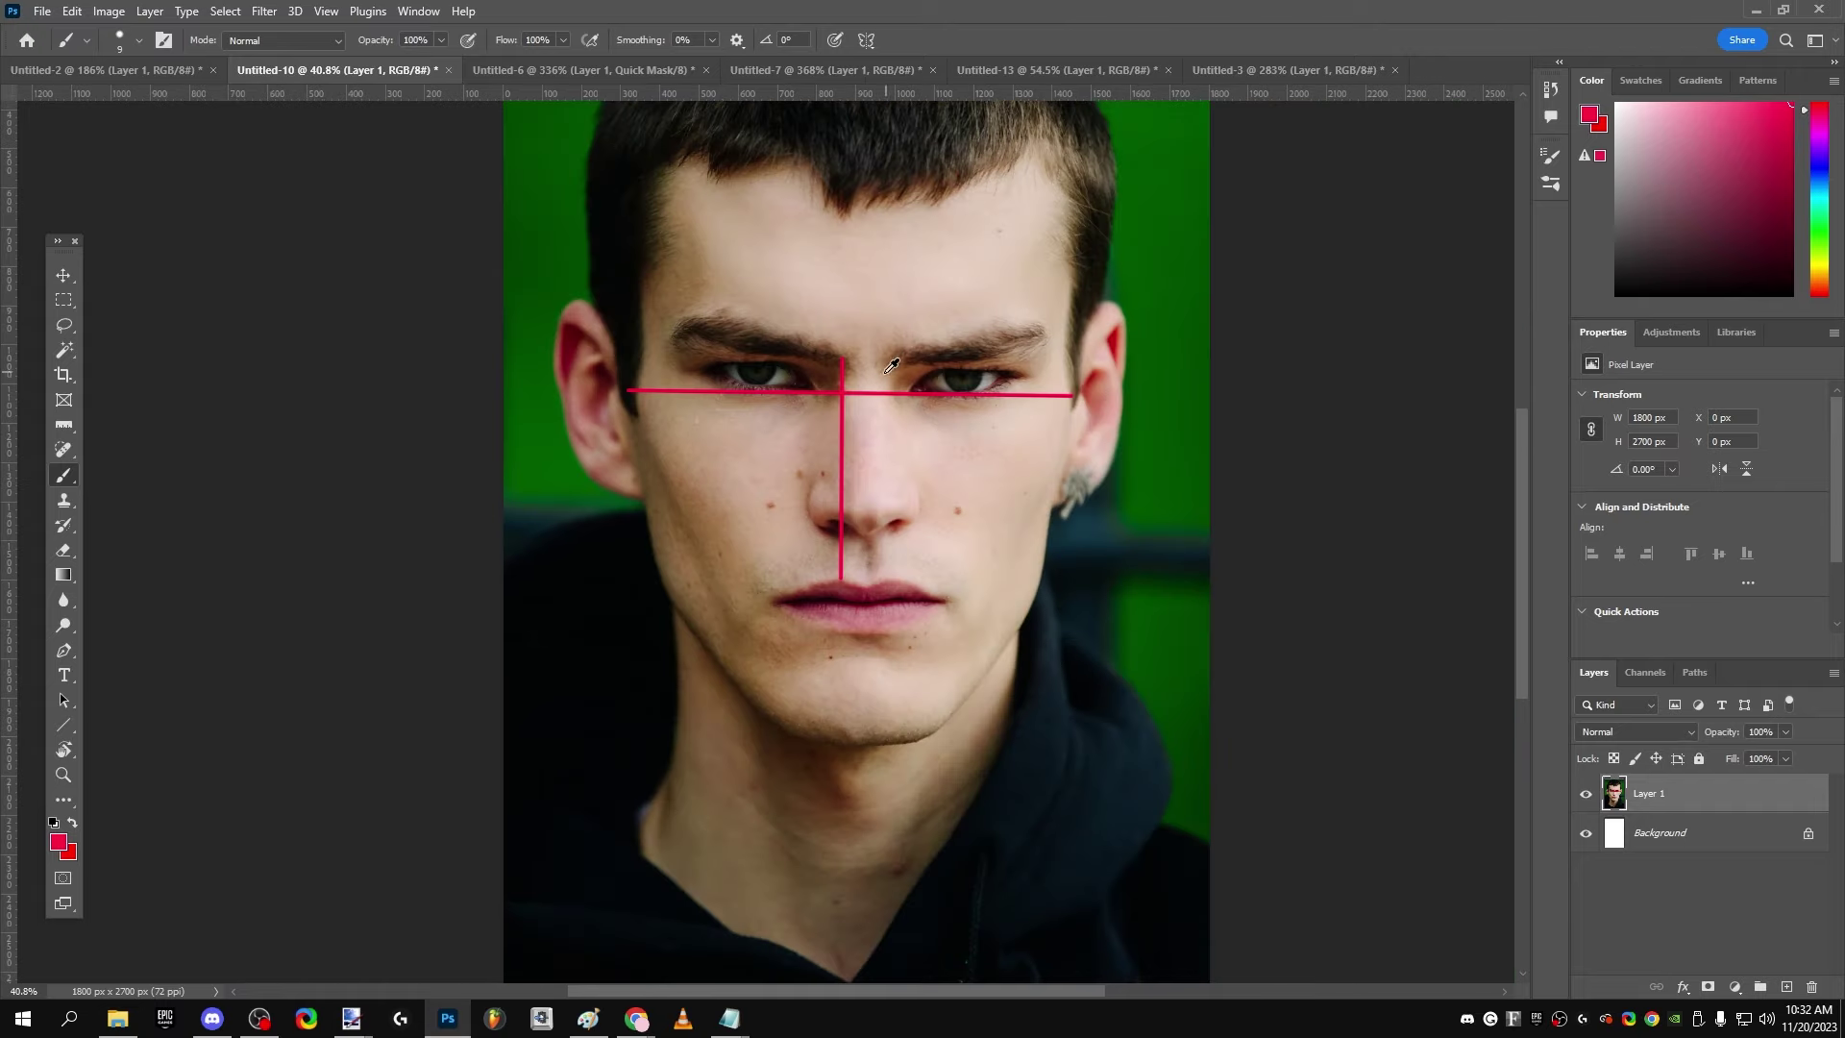
scroll(836, 415, "up", 5)
scroll(767, 351, "up", 3)
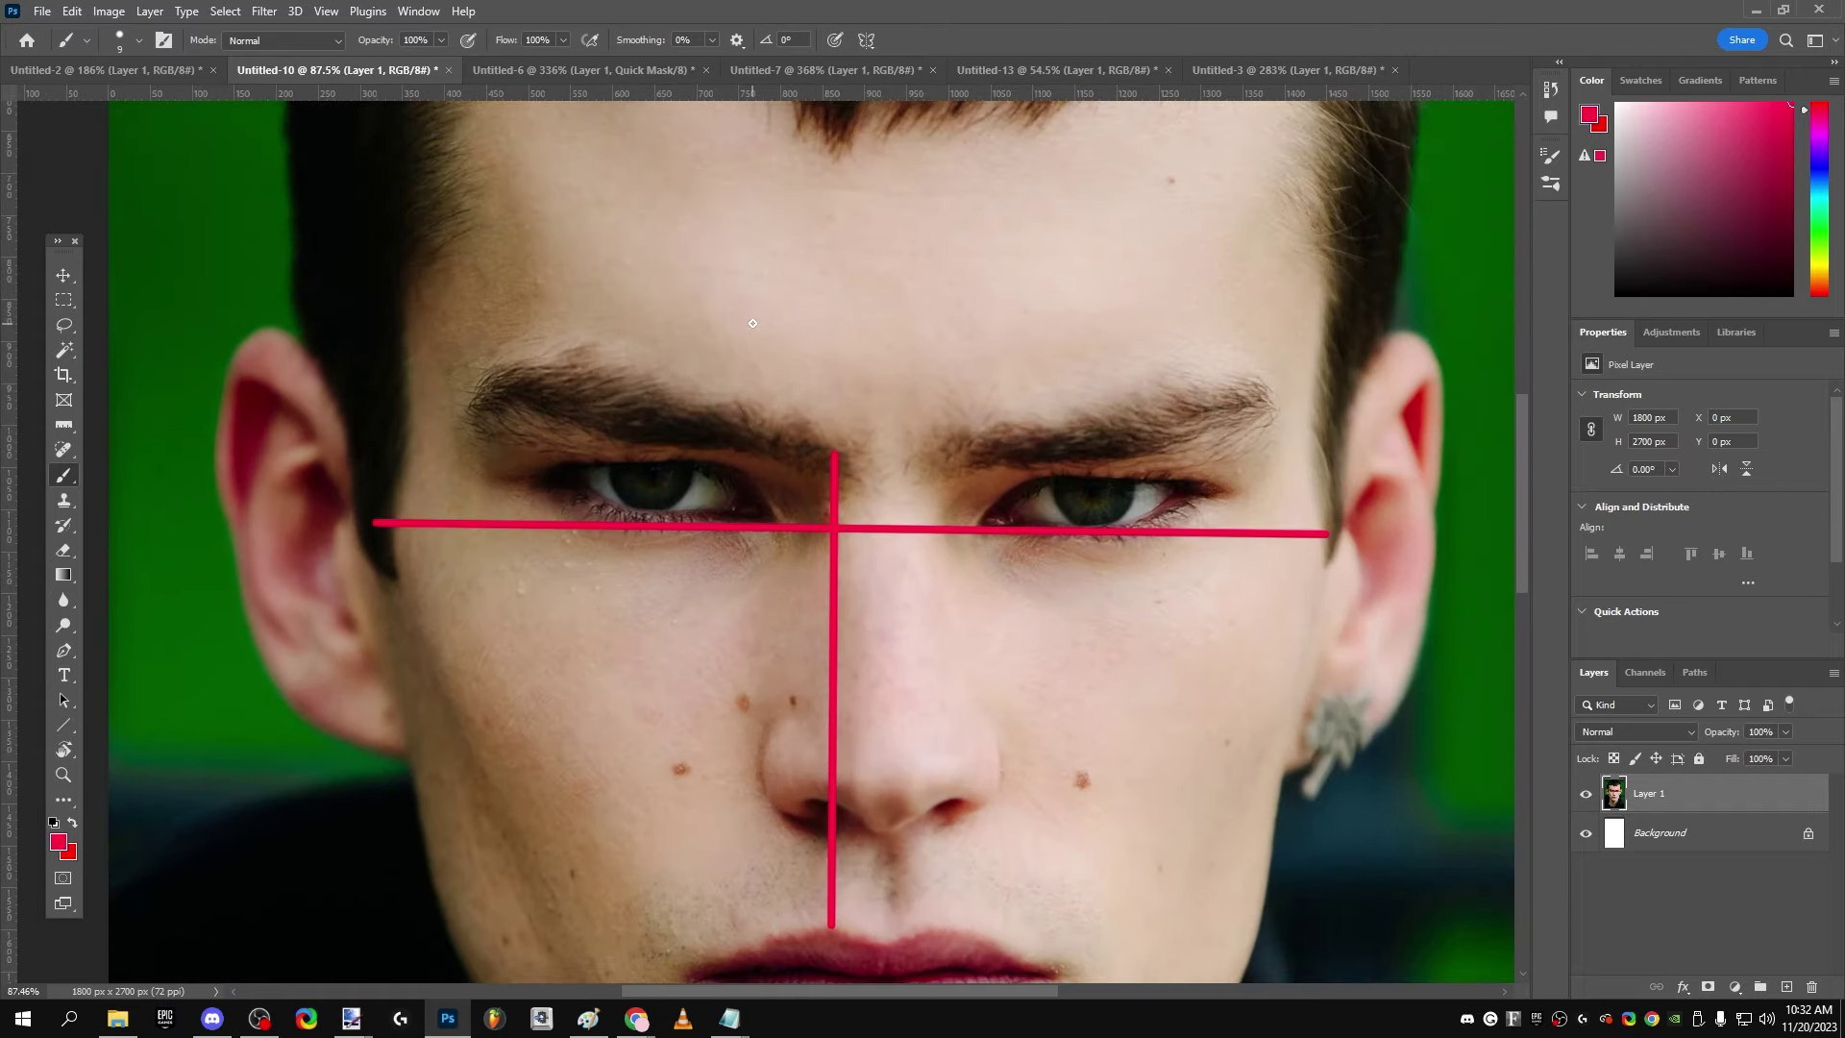
left_click(760, 321)
mouse_move(739, 268)
left_mouse_down()
mouse_move(741, 329)
mouse_move(799, 269)
mouse_move(803, 326)
left_mouse_up()
left_click(782, 277)
left_click_drag(839, 262, 838, 330)
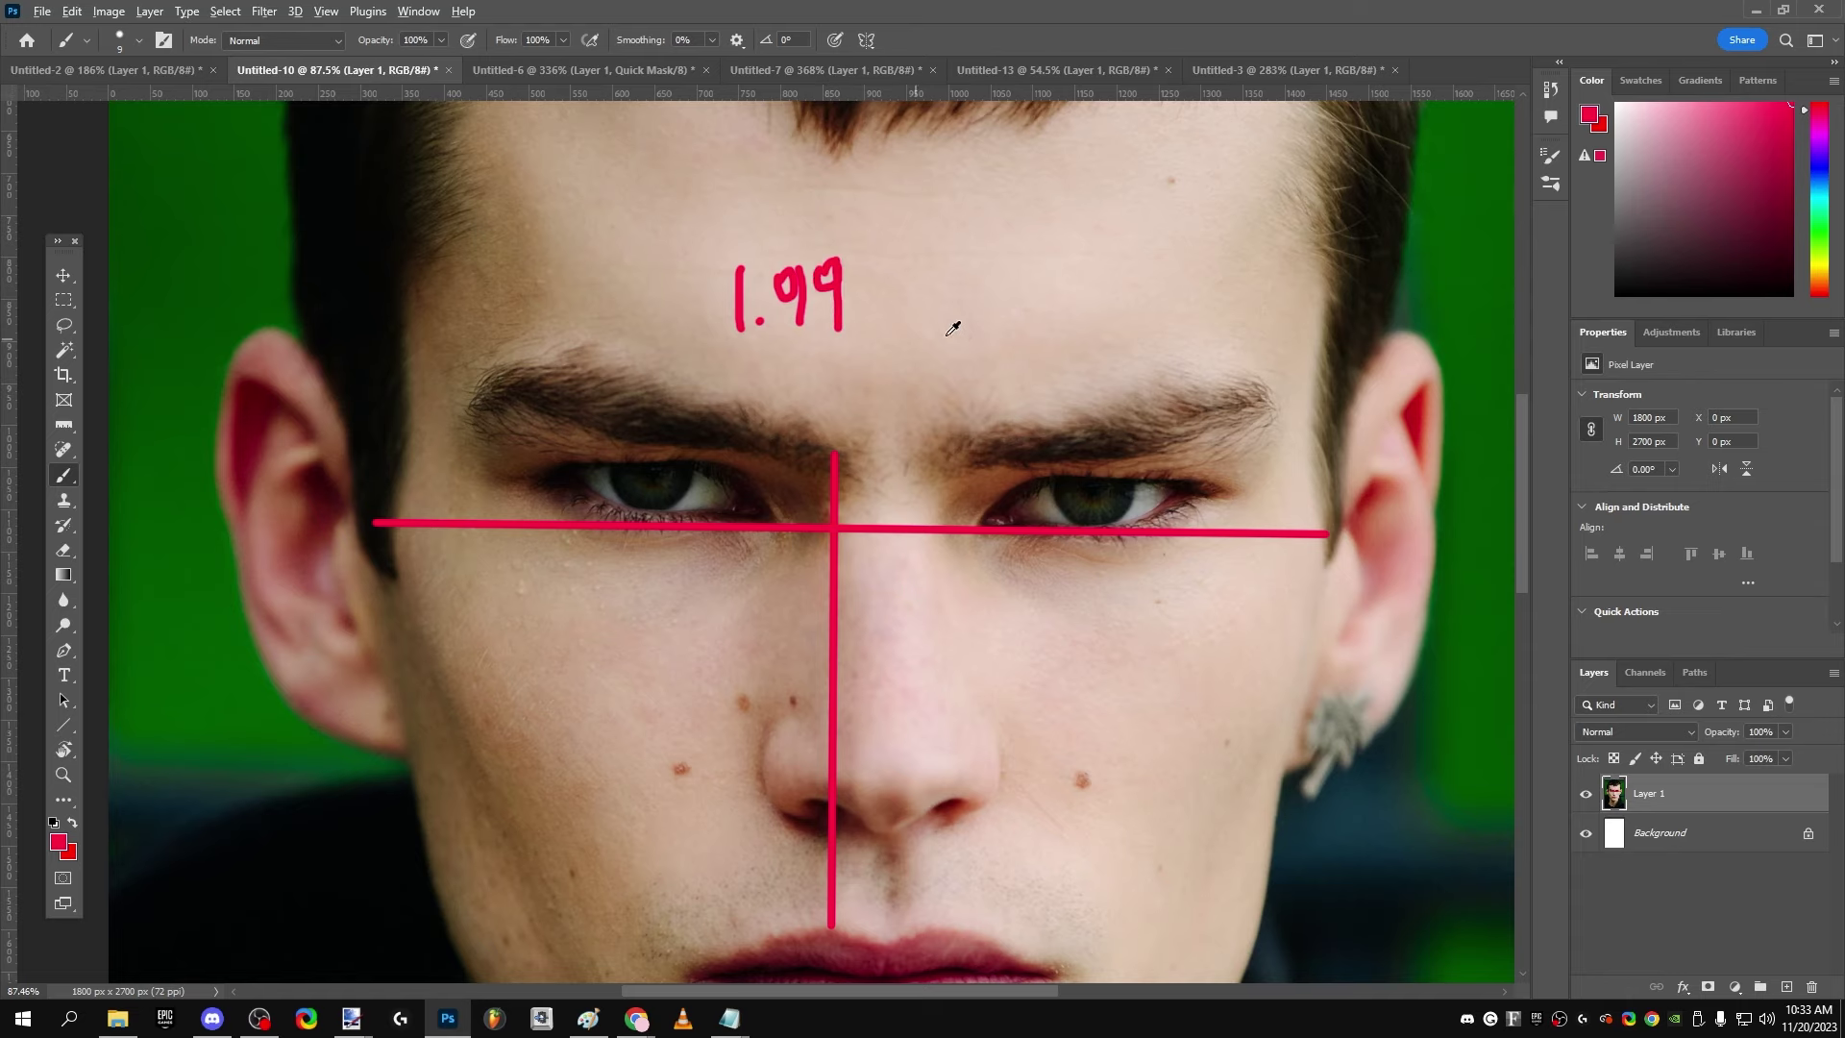
scroll(959, 309, "down", 5)
scroll(1001, 280, "up", 5)
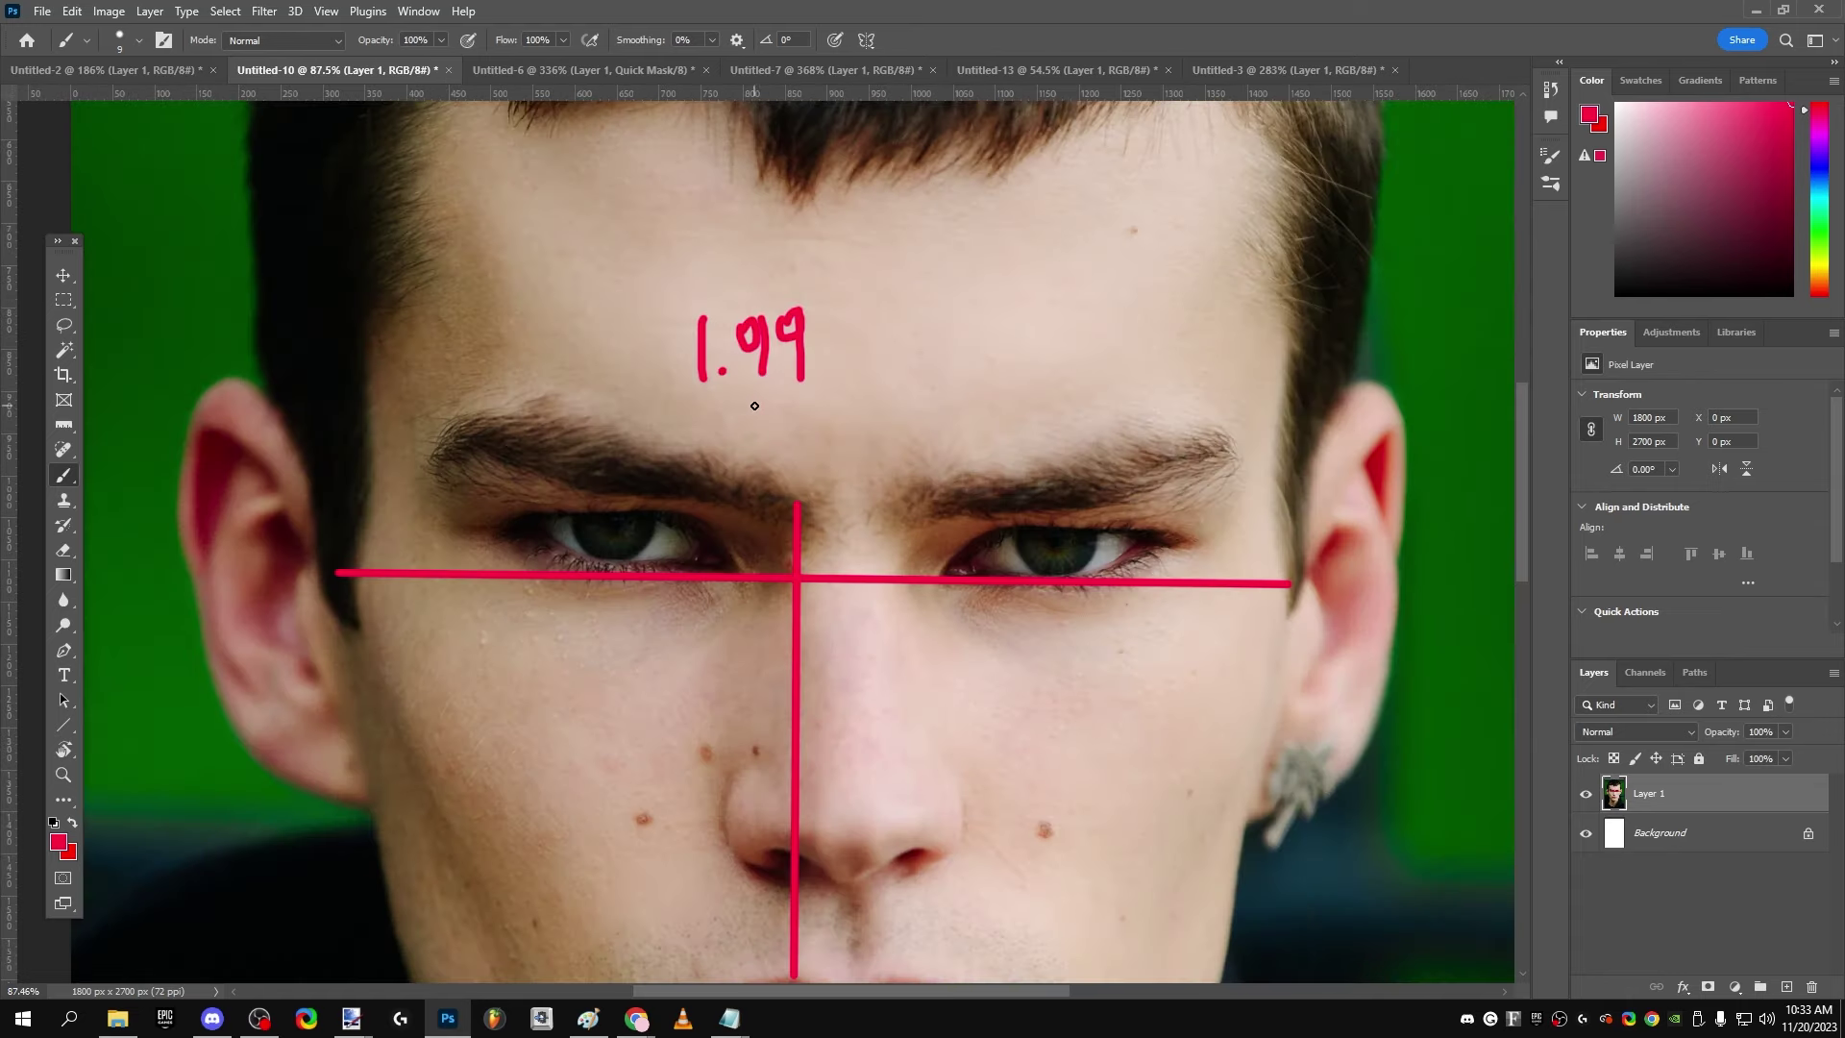
left_click(853, 321)
left_click(854, 352)
left_click_drag(893, 307, 893, 370)
Step: Write the range 1.95-2 in red on the upper forehead beside the 1.99 : 1 ratio
scroll(892, 370, "down", 1)
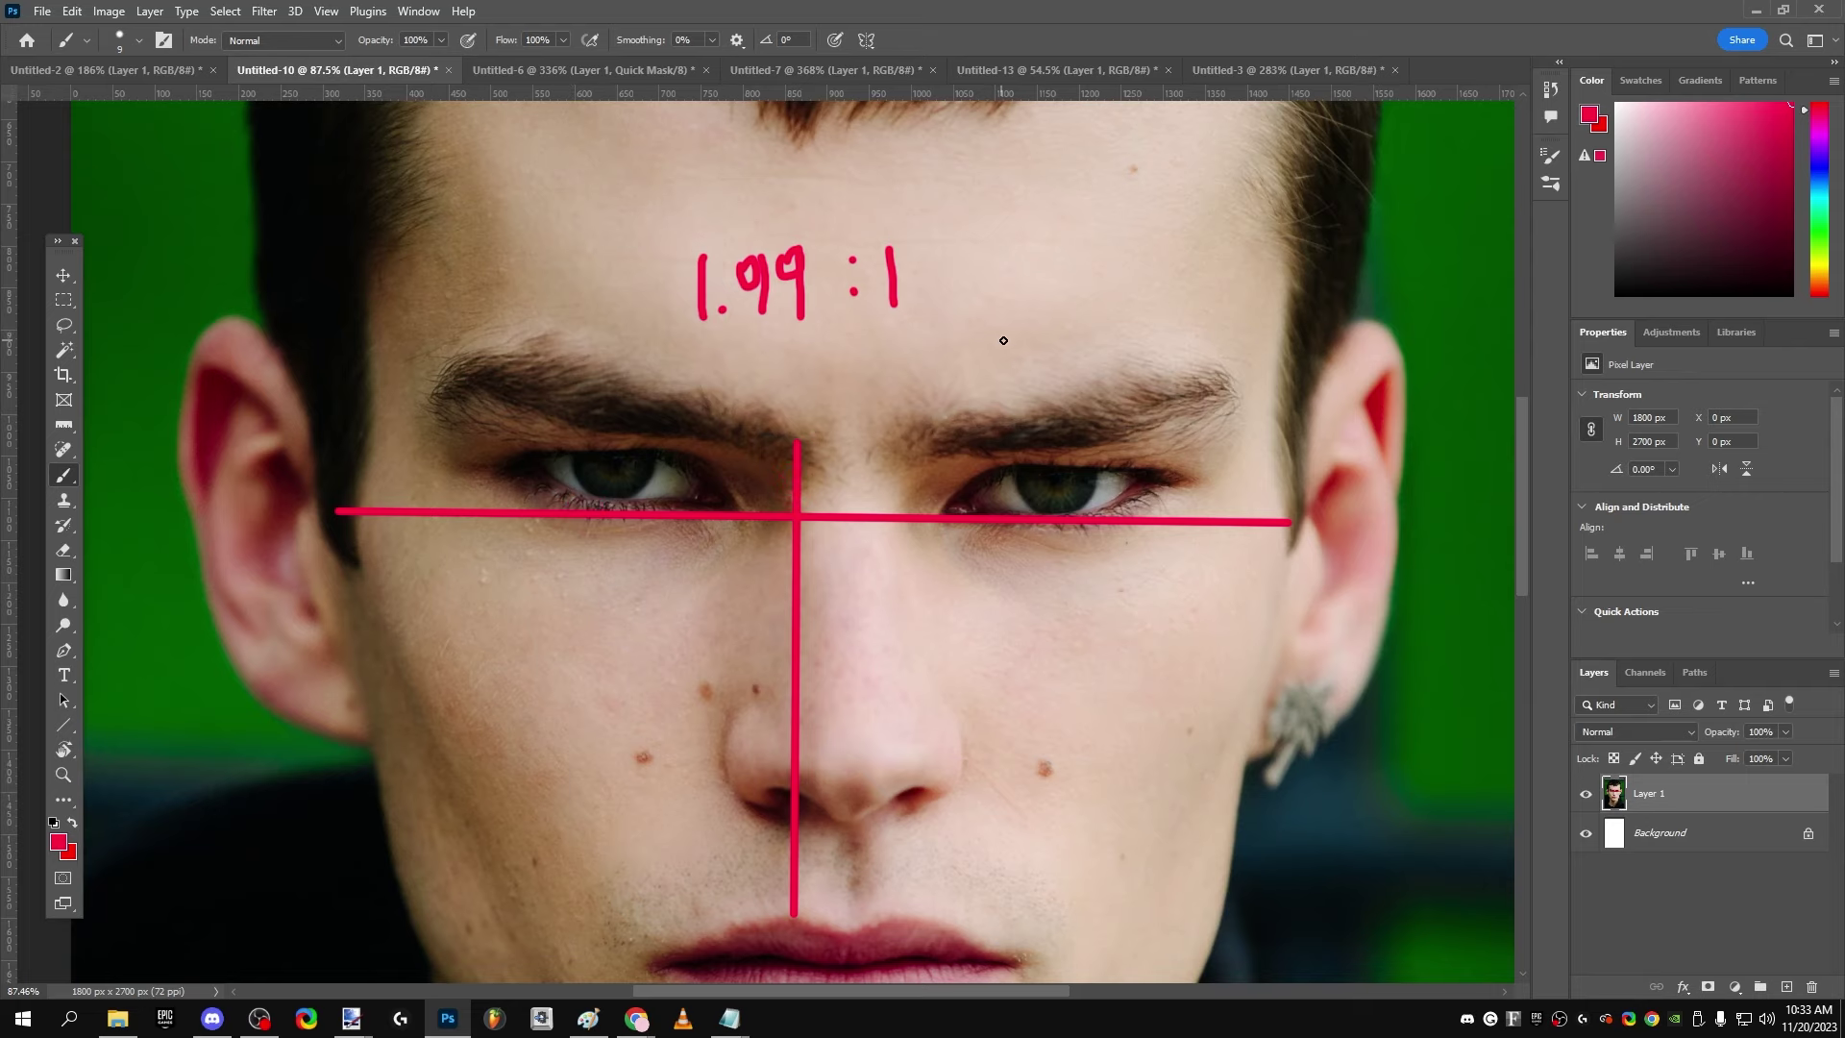
scroll(1004, 340, "up", 4)
scroll(1120, 411, "up", 3)
left_click_drag(953, 359, 947, 432)
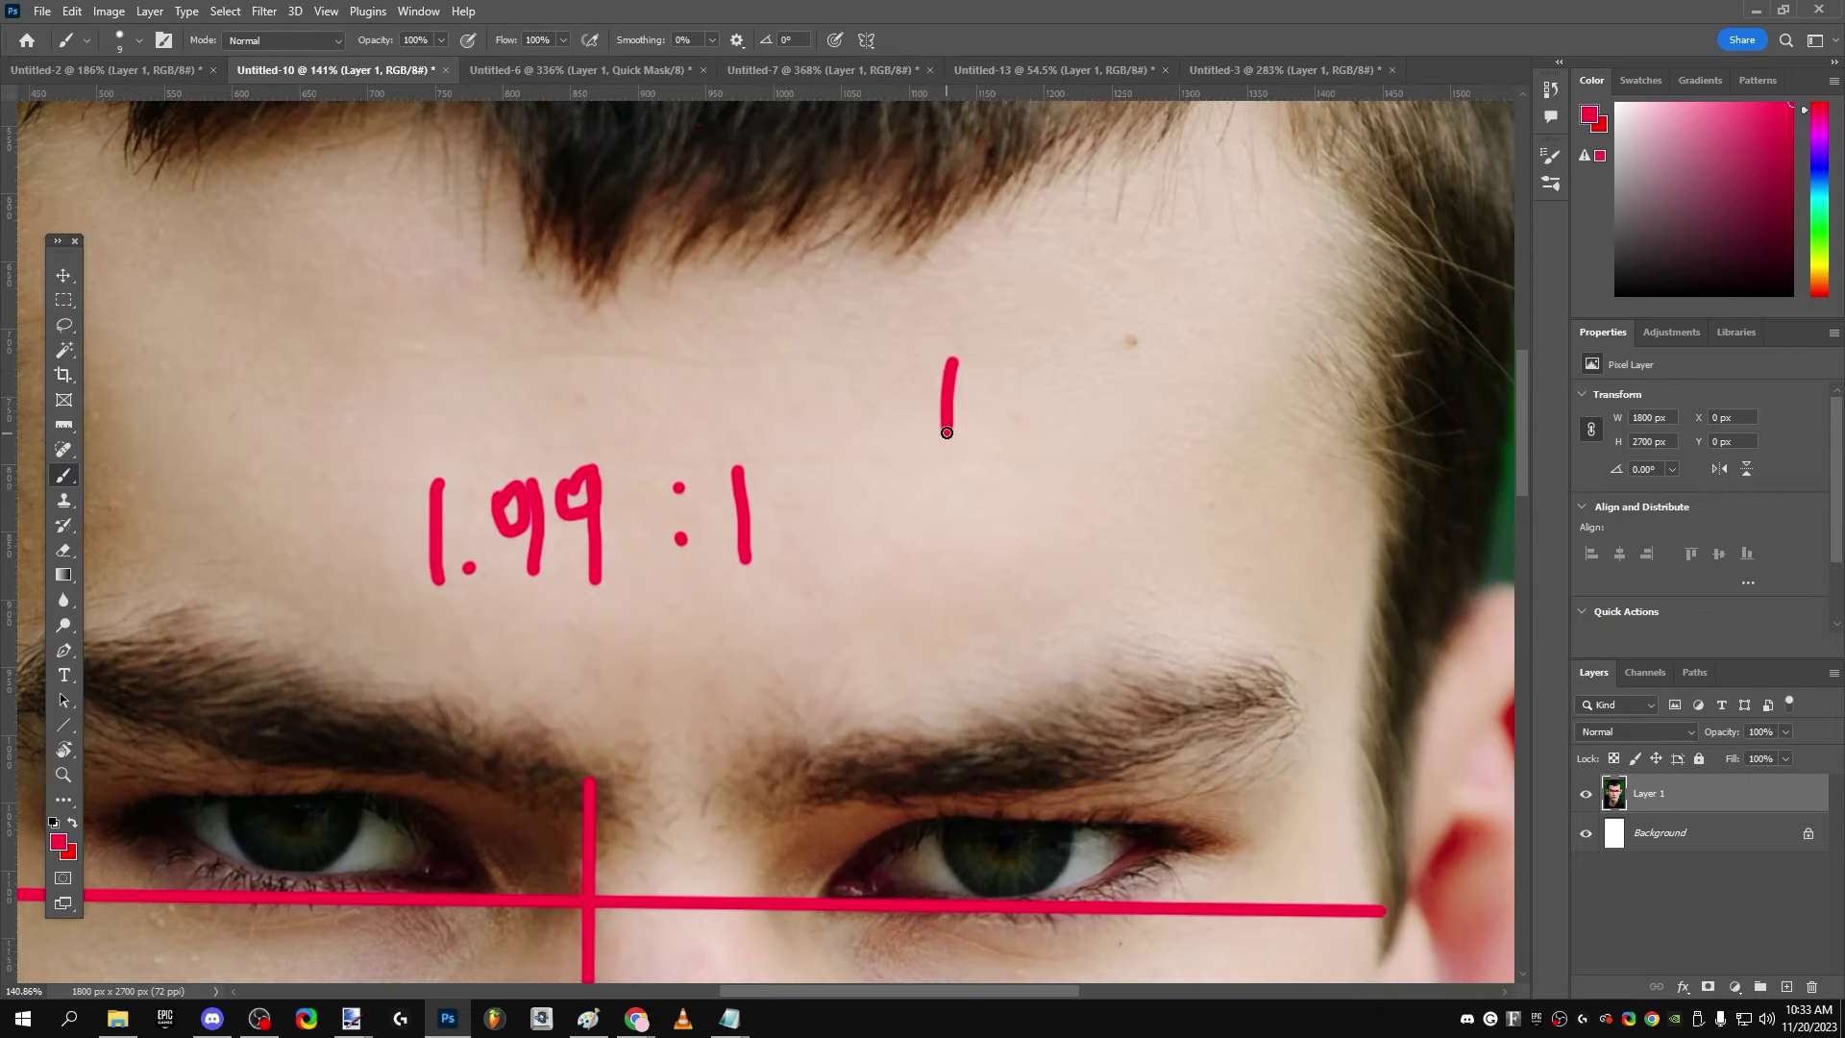
left_click(980, 418)
left_click_drag(1014, 366, 1032, 434)
left_click_drag(1090, 363, 1063, 430)
left_click(1160, 363)
mouse_move(1105, 396)
left_mouse_down()
mouse_move(1144, 388)
mouse_move(1230, 456)
left_mouse_up()
scroll(1195, 452, "down", 4)
scroll(879, 417, "down", 2)
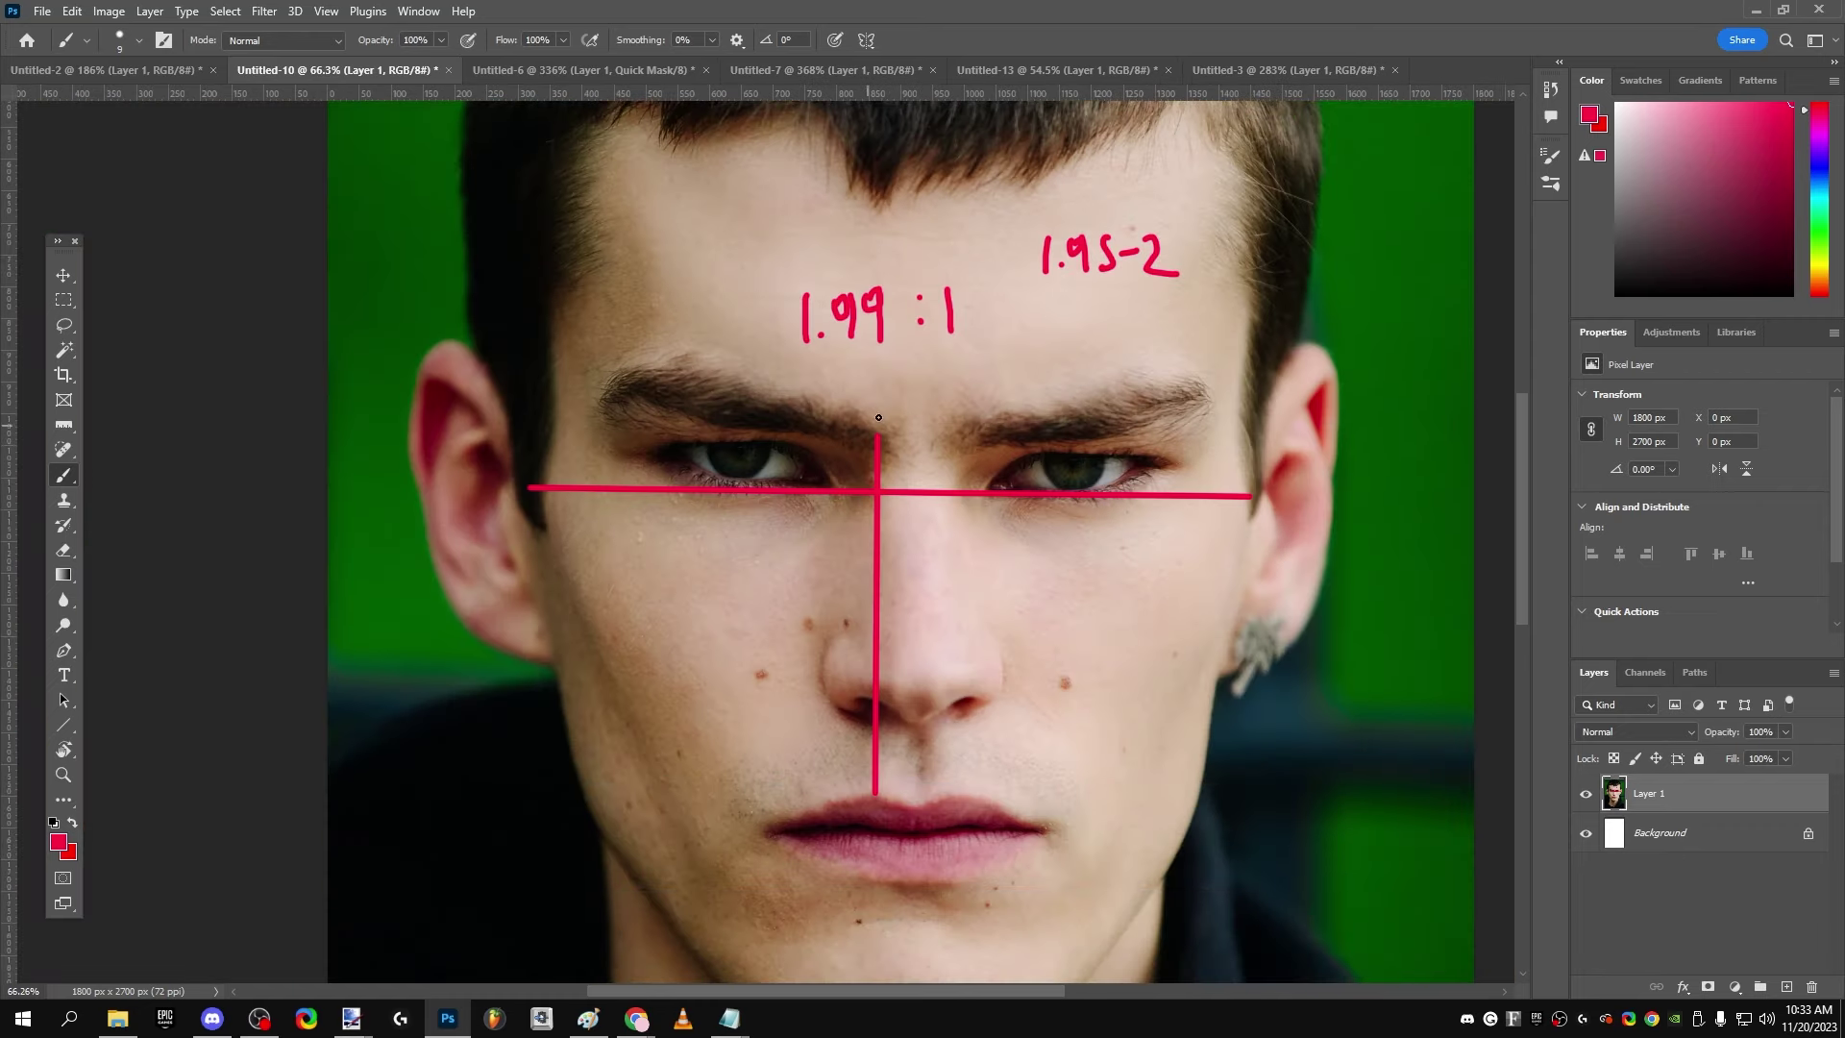
Step: Undo both handwritten forehead values and the red horizontal and vertical lines on the face
key("ctrl+z")
key("ctrl+z")
key("ctrl+z")
key("ctrl+z")
key("ctrl+z")
key("ctrl+z")
key("ctrl+z")
key("ctrl+z")
key("ctrl+z")
key("ctrl+z")
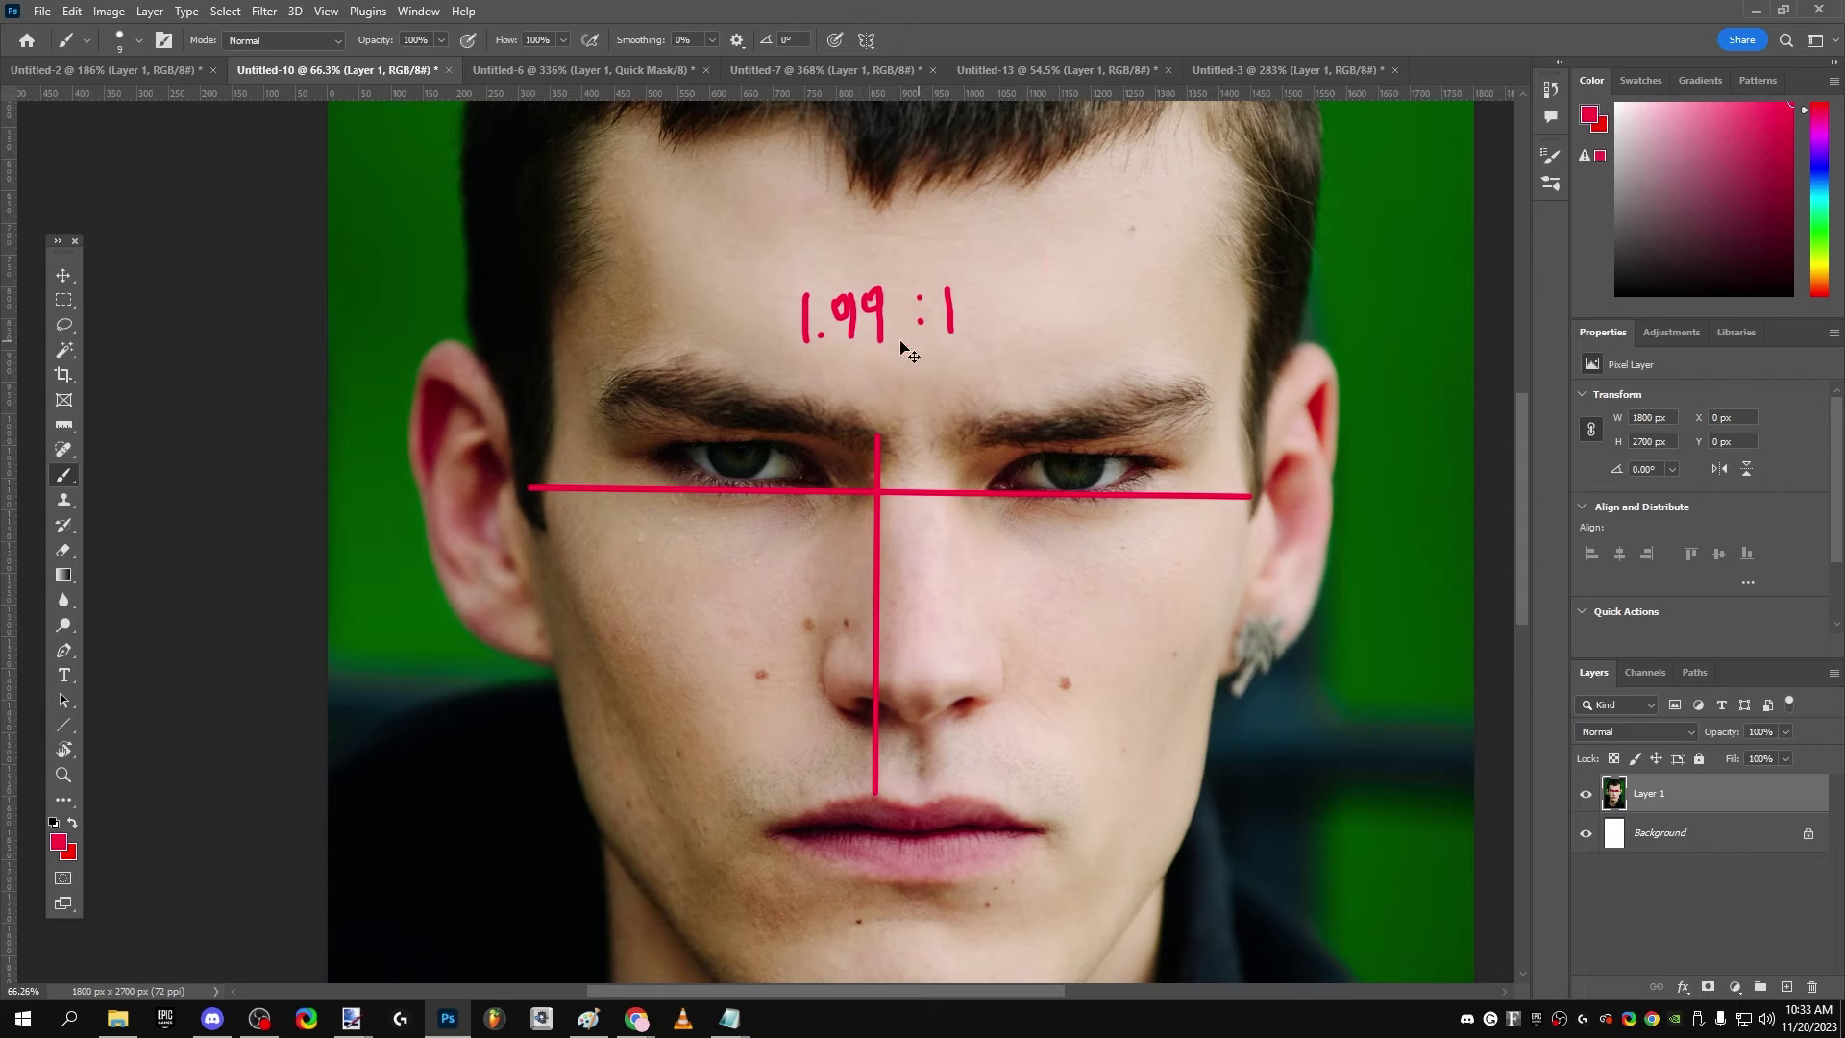
key("ctrl+z")
key("ctrl+z")
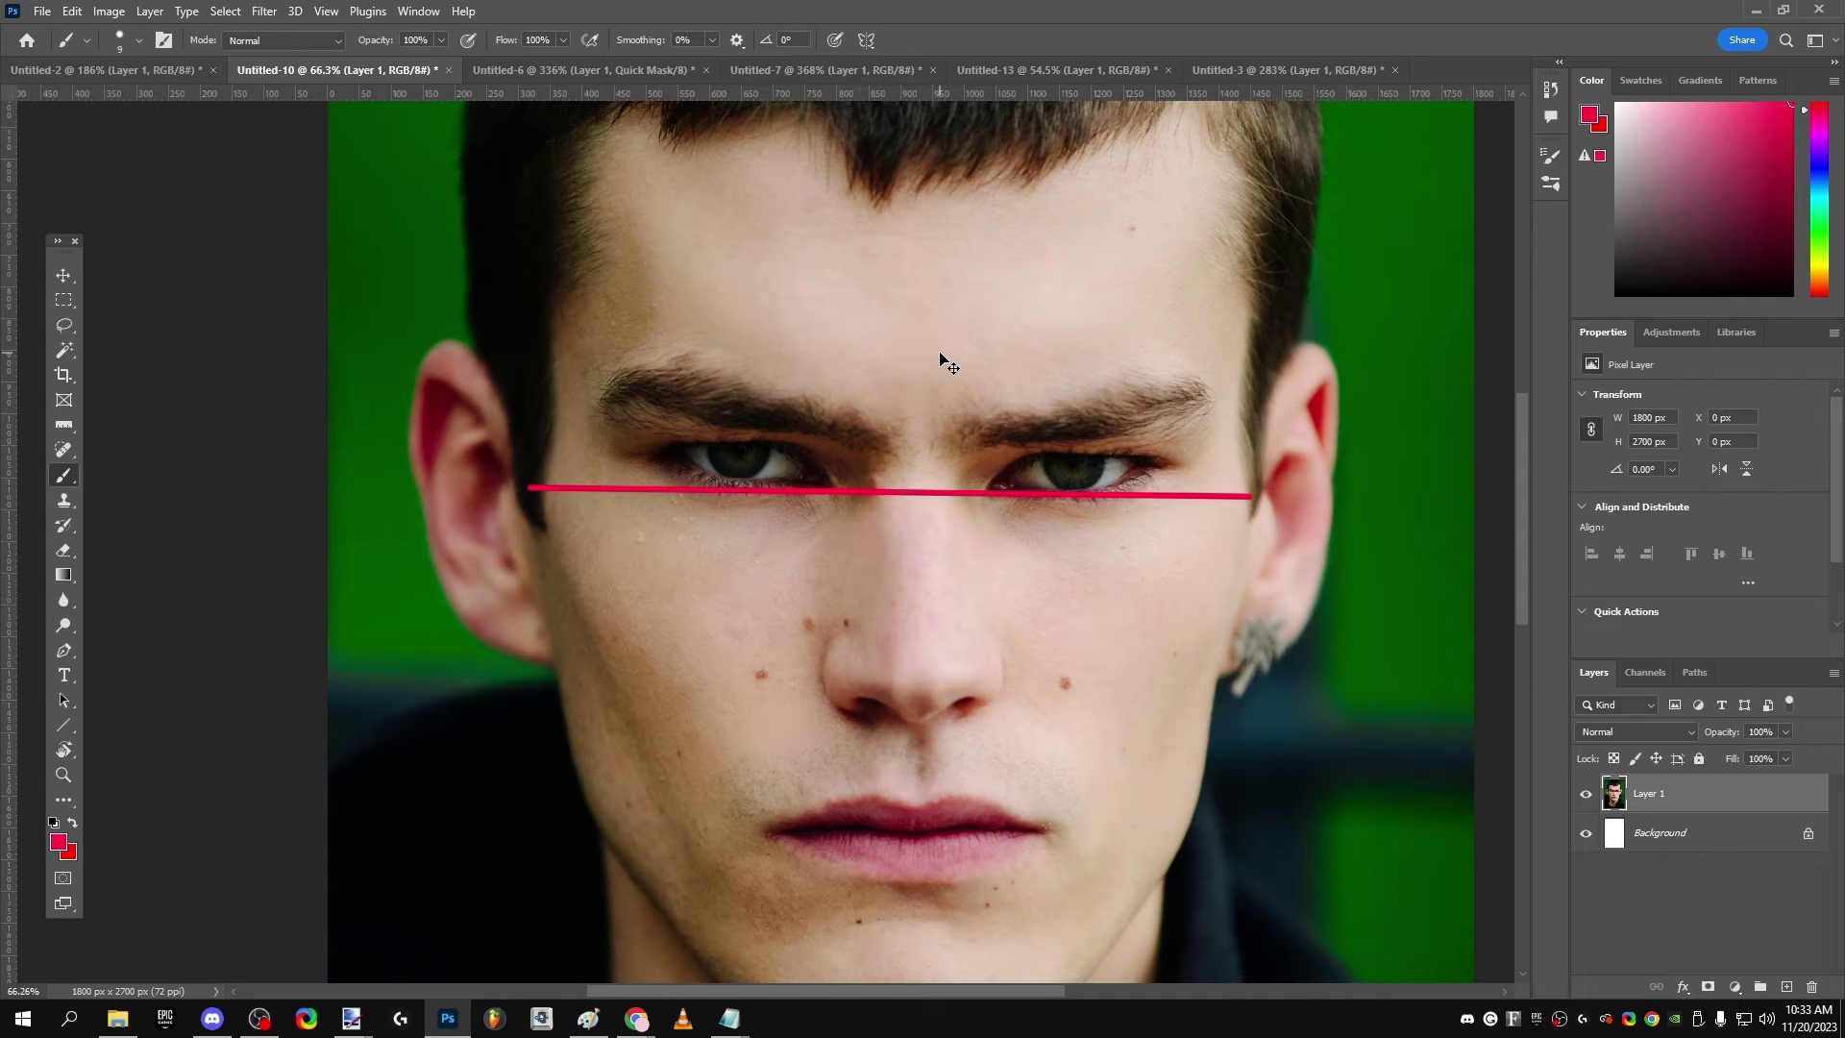
scroll(948, 351, "down", 3)
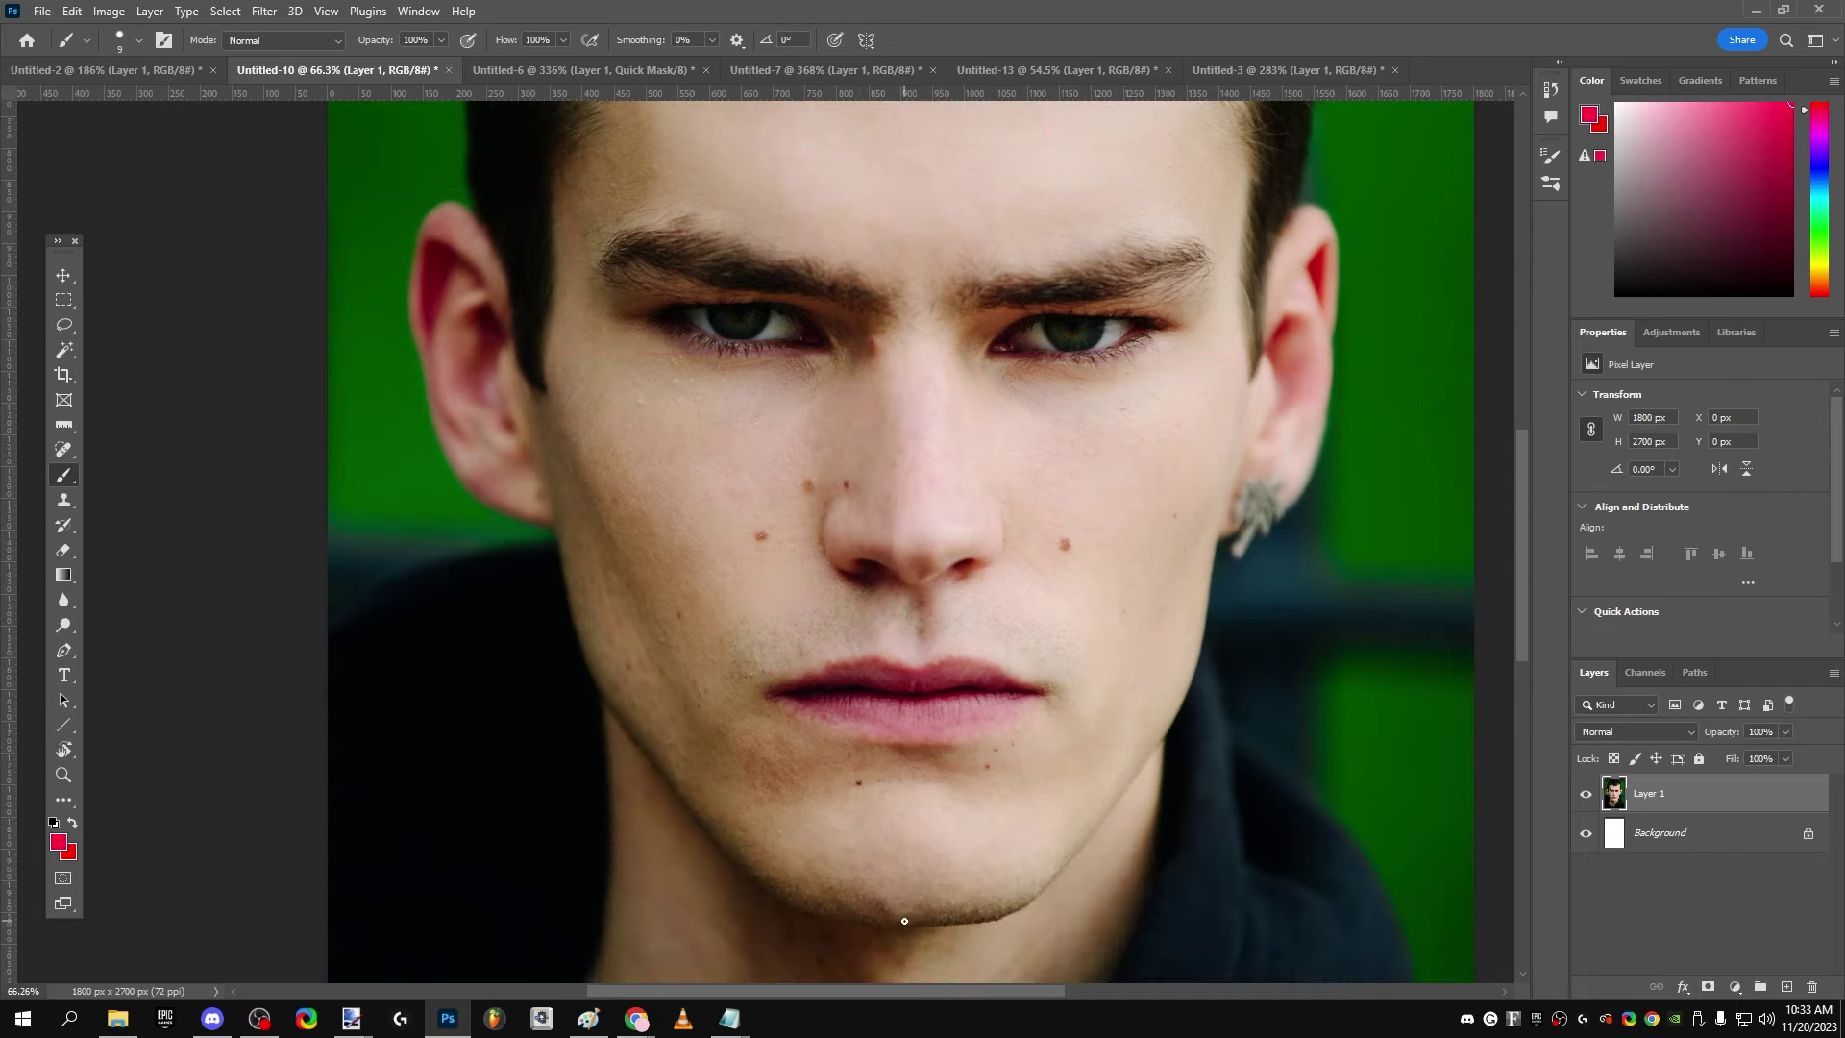
Step: Brush a straight red line from the chin up to the hairline and a horizontal one across the face just below the eyes
scroll(933, 687, "down", 3)
scroll(881, 865, "up", 2)
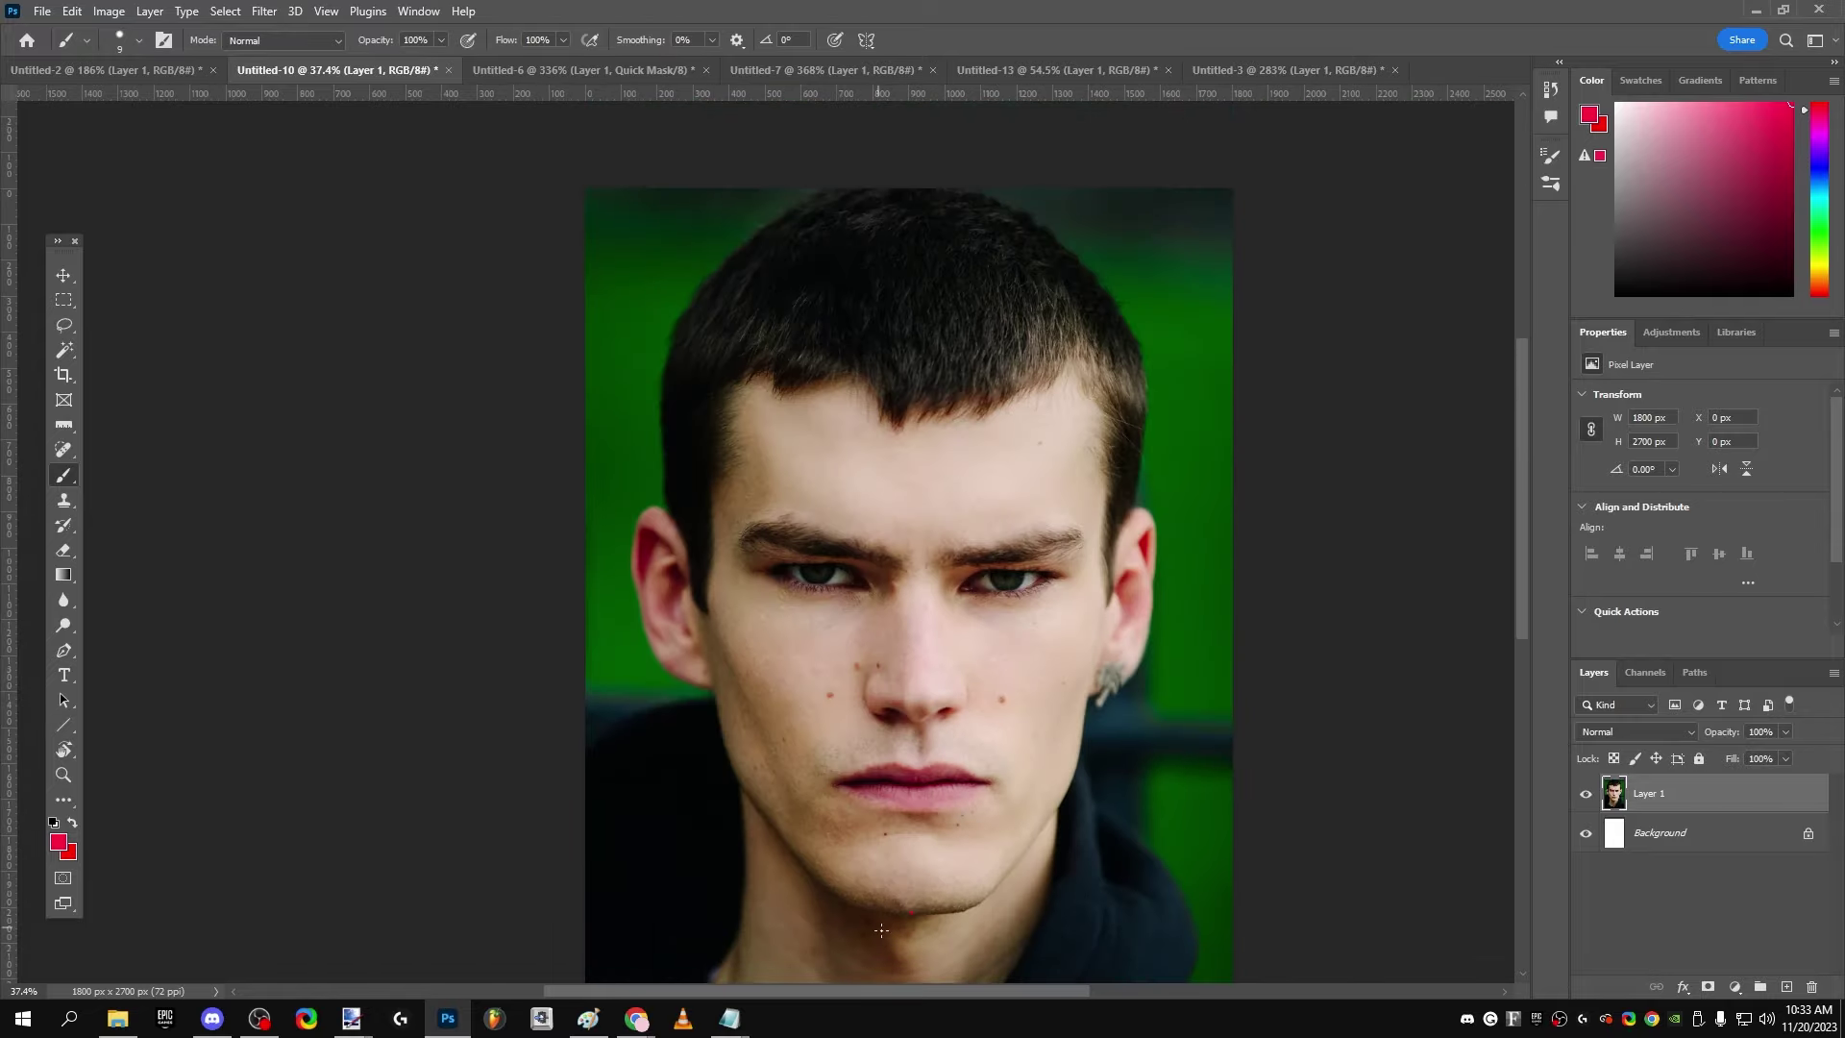
left_click(930, 370, "shift")
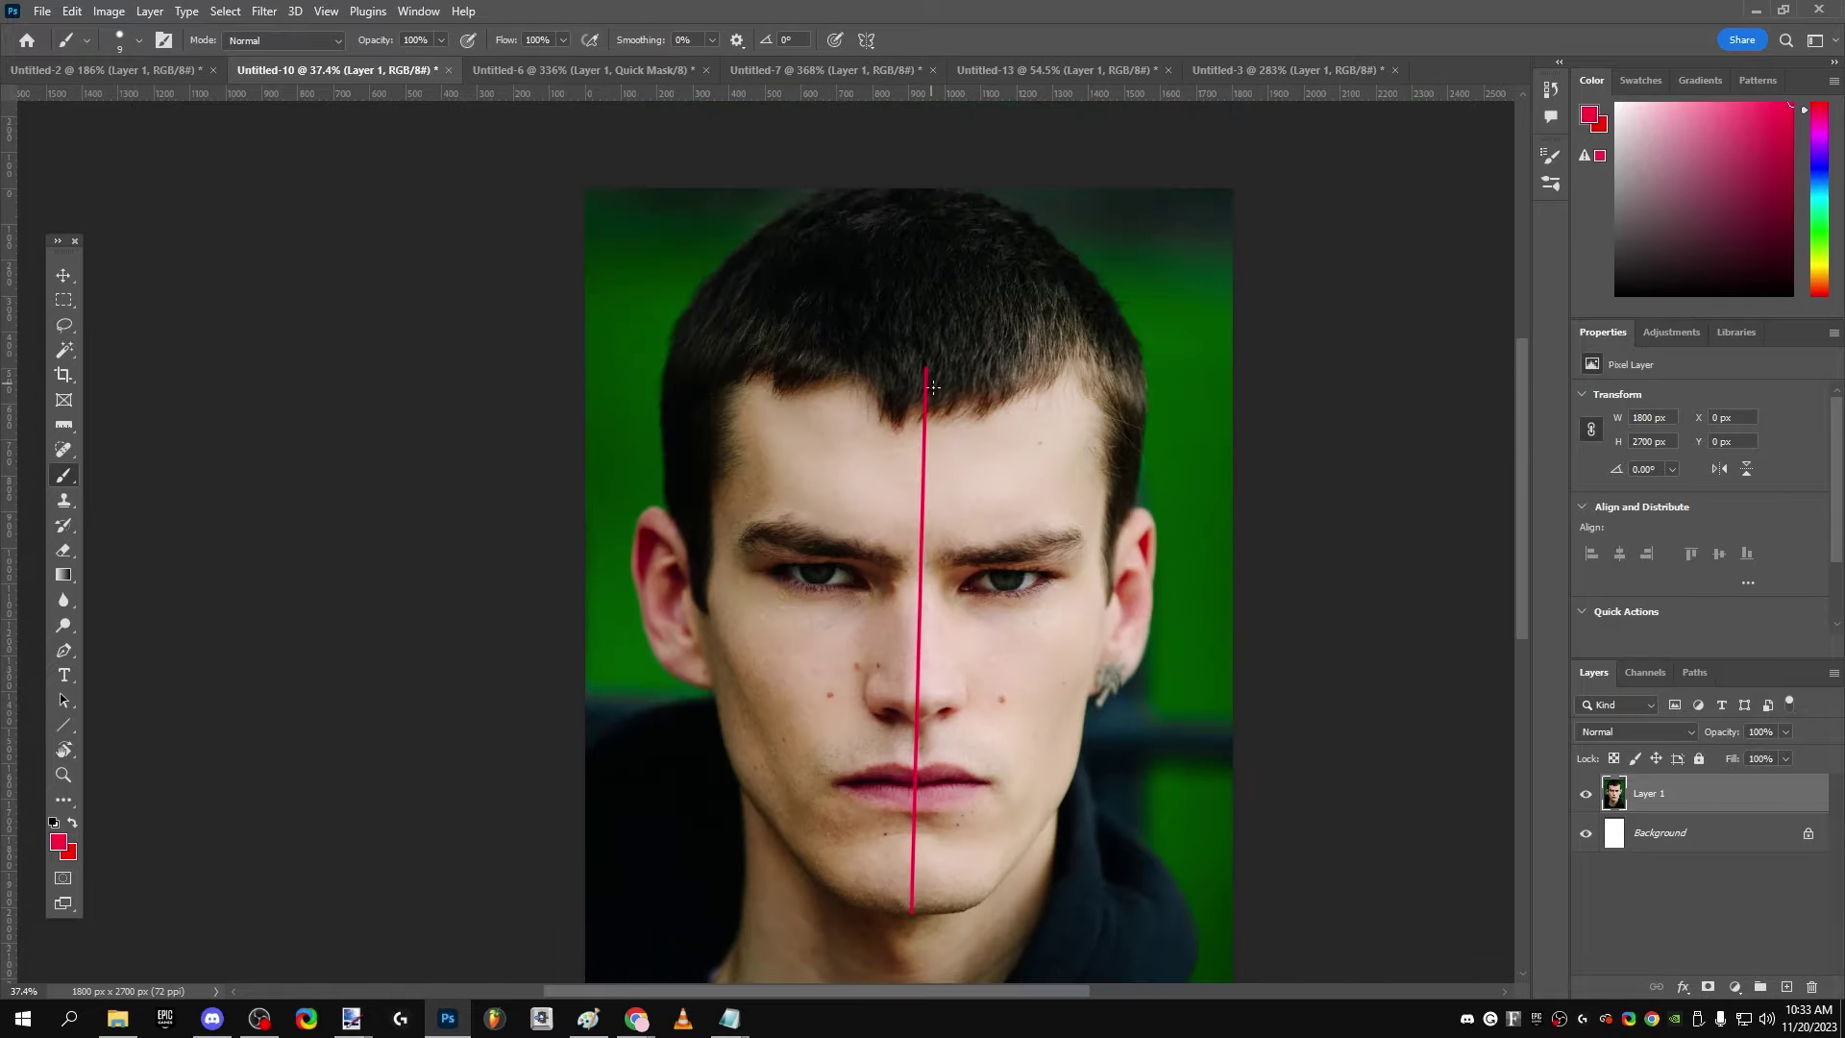
scroll(807, 646, "up", 5)
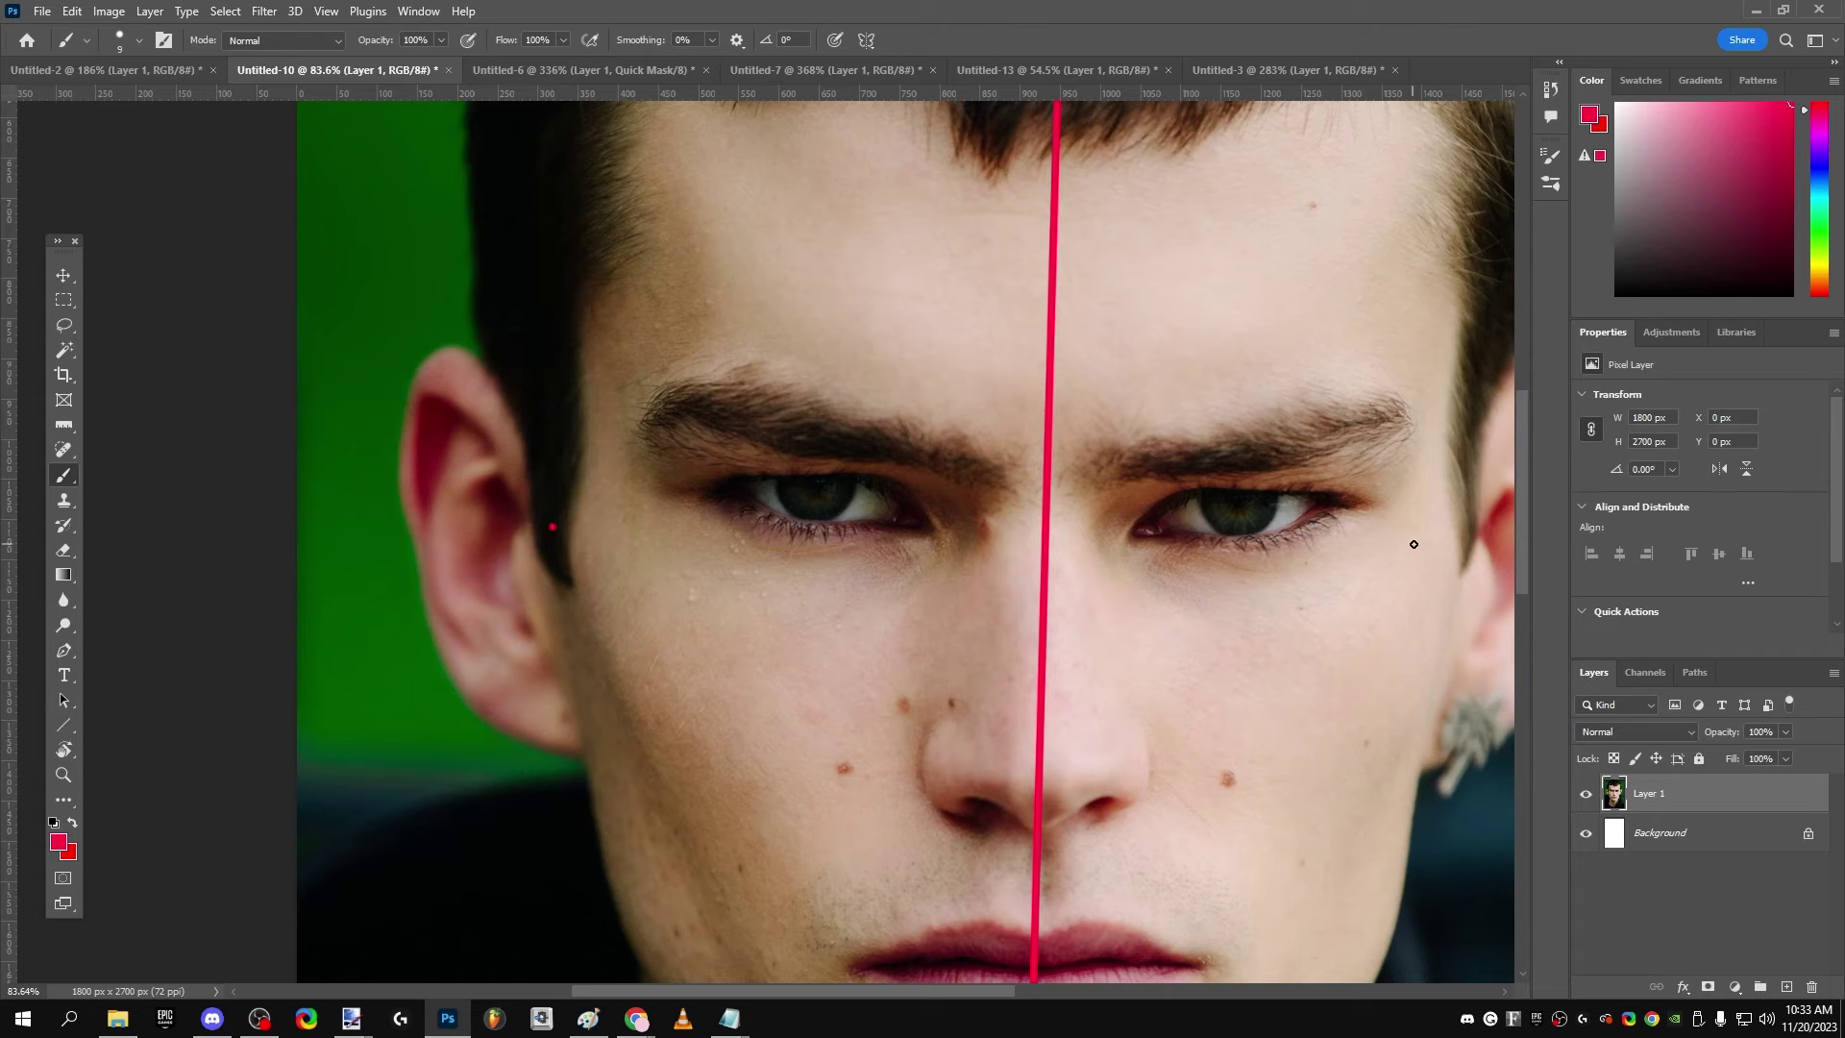
left_click(1459, 533, "shift")
scroll(1166, 434, "down", 4)
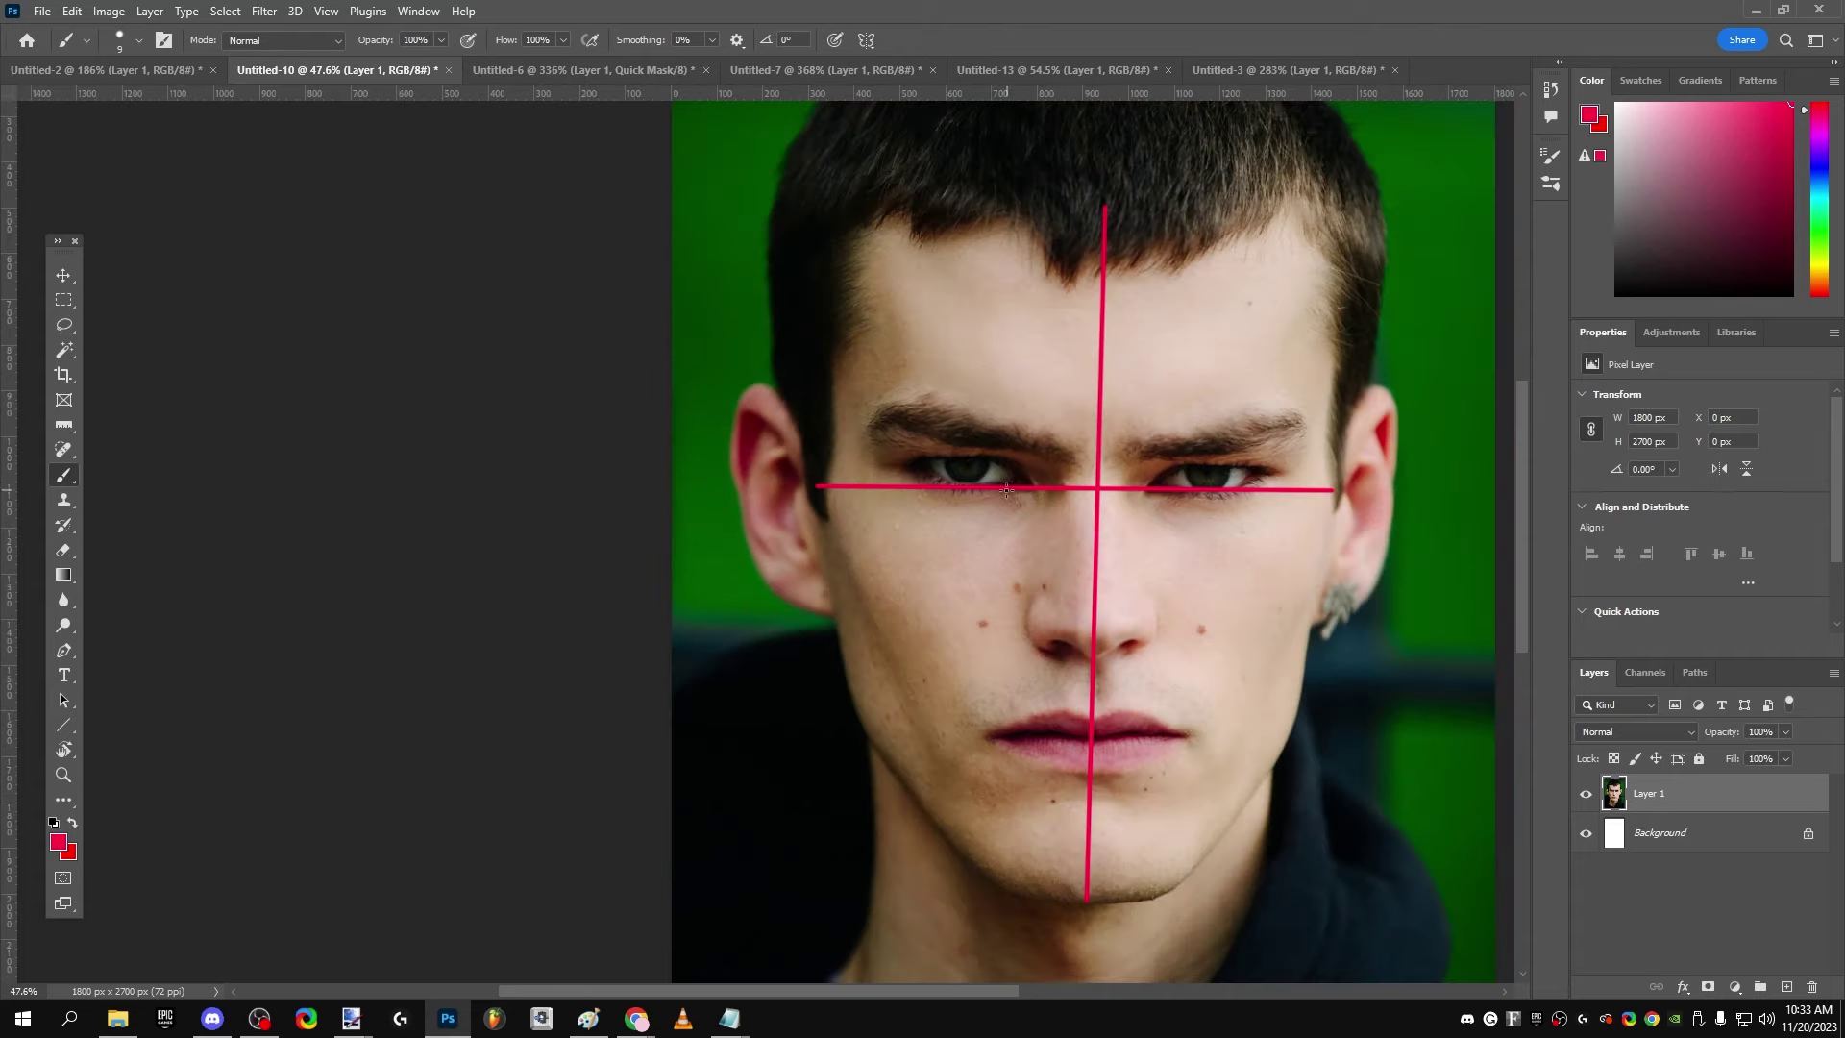
Step: Write 1.33x in red on the forehead above the eyebrow on the image's right
scroll(1273, 379, "up", 5)
left_click(1067, 362)
mouse_move(1051, 301)
left_mouse_down()
mouse_move(1051, 373)
mouse_move(1096, 354)
mouse_move(1221, 365)
mouse_move(1194, 392)
left_mouse_up()
scroll(1192, 423, "down", 4)
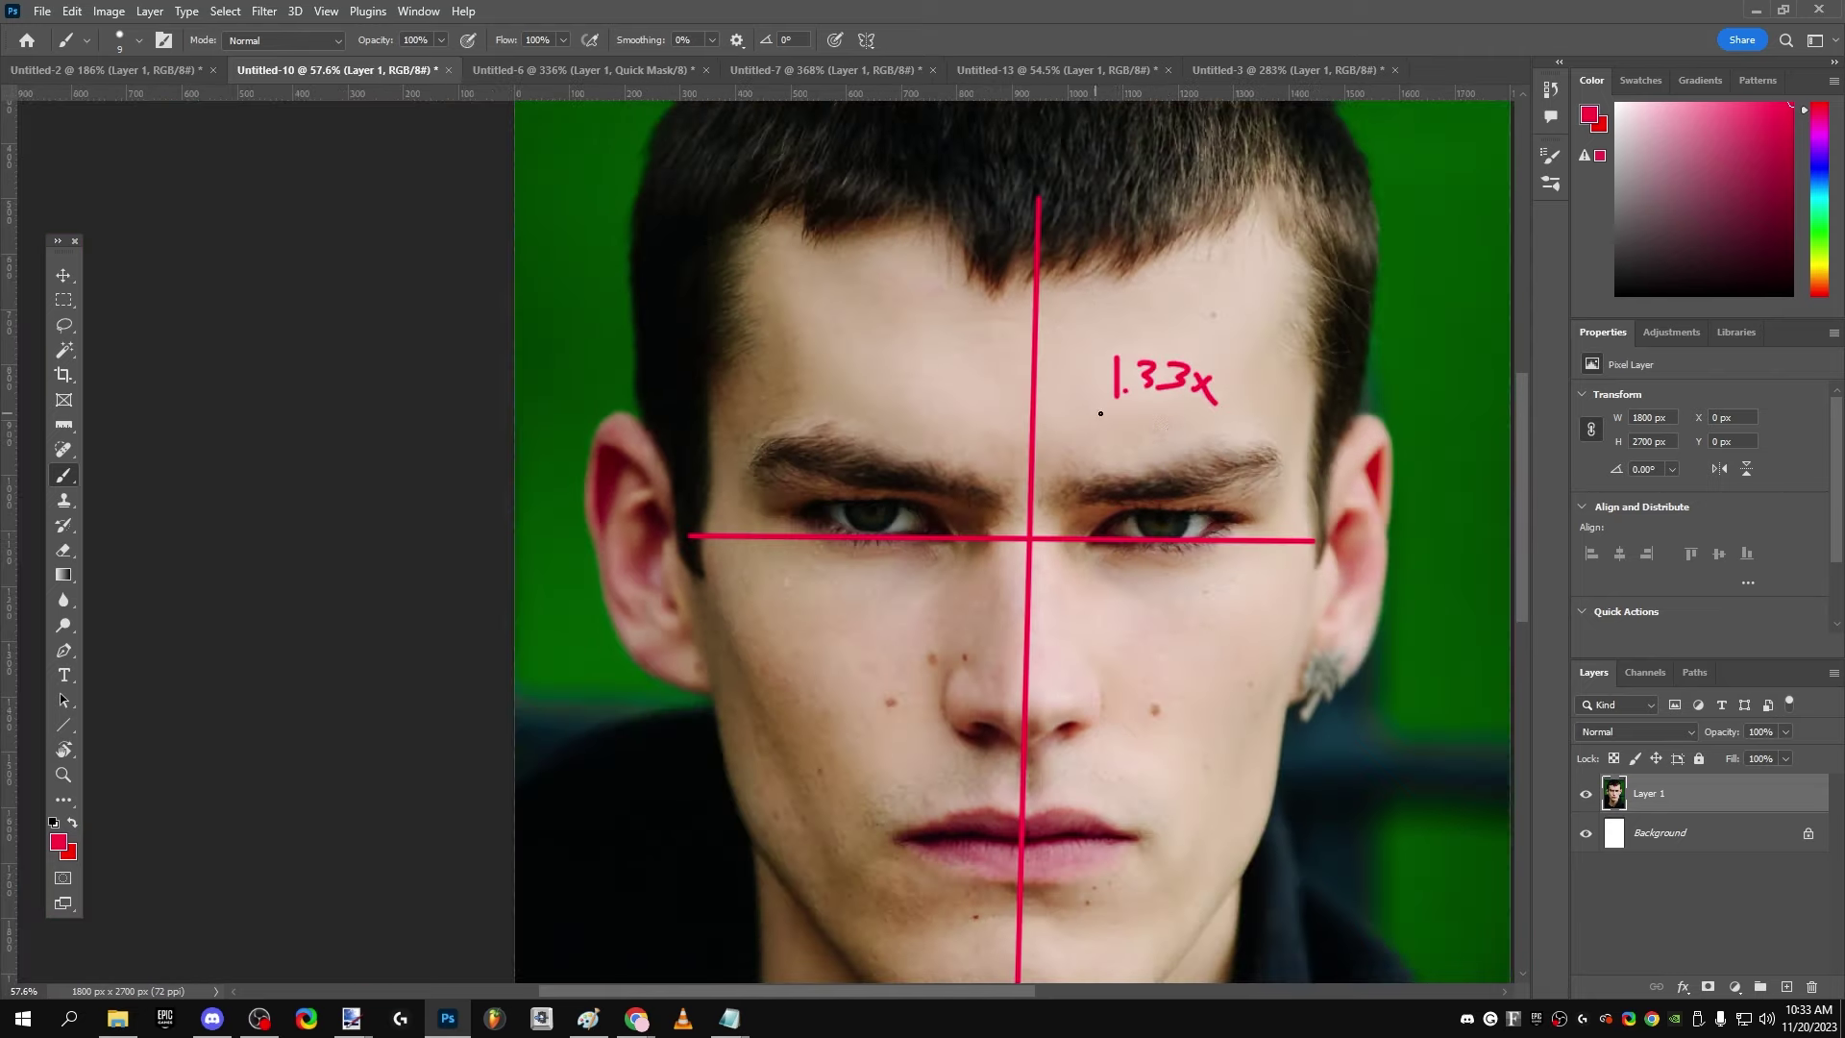
Step: Write the range 1.33-1.35 in red on the forehead above the eyebrow on the image's left
scroll(885, 308, "up", 4)
left_click_drag(701, 322, 703, 404)
left_click(731, 383)
left_click_drag(768, 332, 774, 394)
mouse_move(845, 331)
left_mouse_down()
mouse_move(858, 391)
mouse_move(955, 362)
left_mouse_up()
mouse_move(984, 325)
left_mouse_down()
mouse_move(998, 403)
mouse_move(1065, 393)
left_mouse_up()
left_click(1028, 383)
left_click_drag(1158, 329, 1122, 413)
scroll(1129, 491, "down", 4)
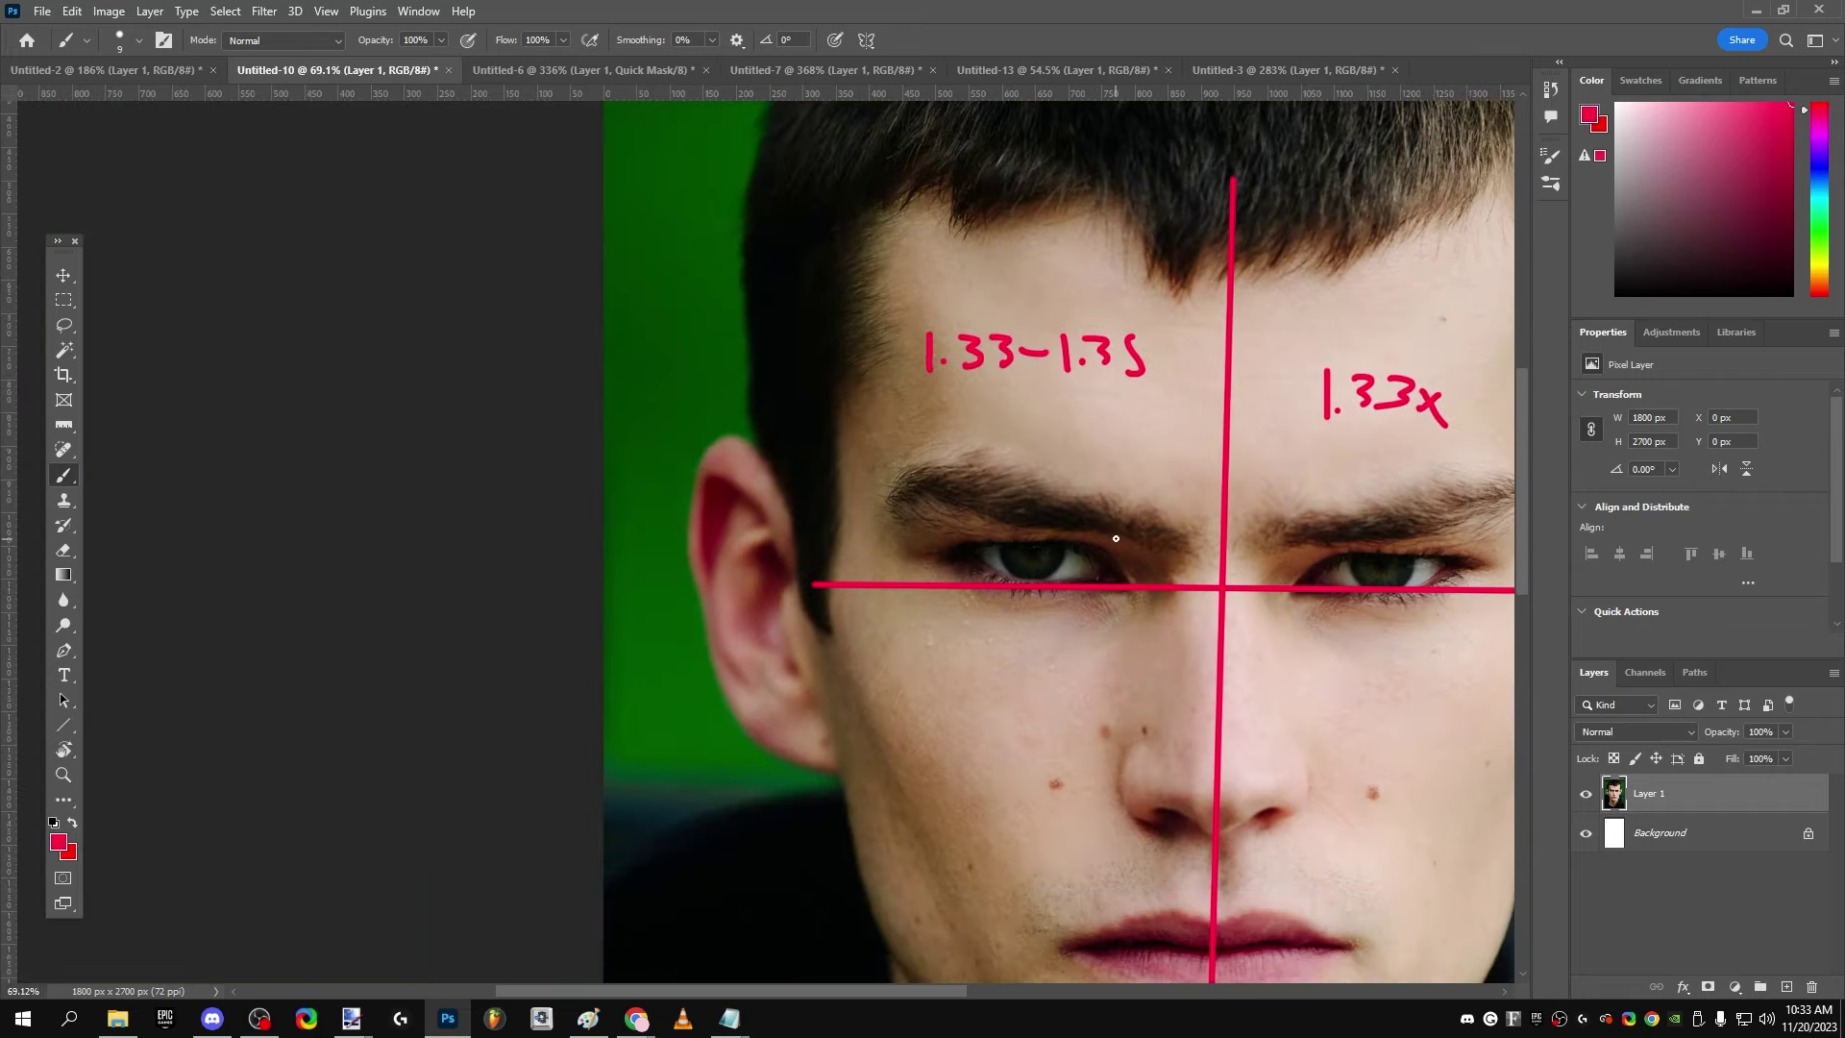
scroll(865, 394, "up", 2)
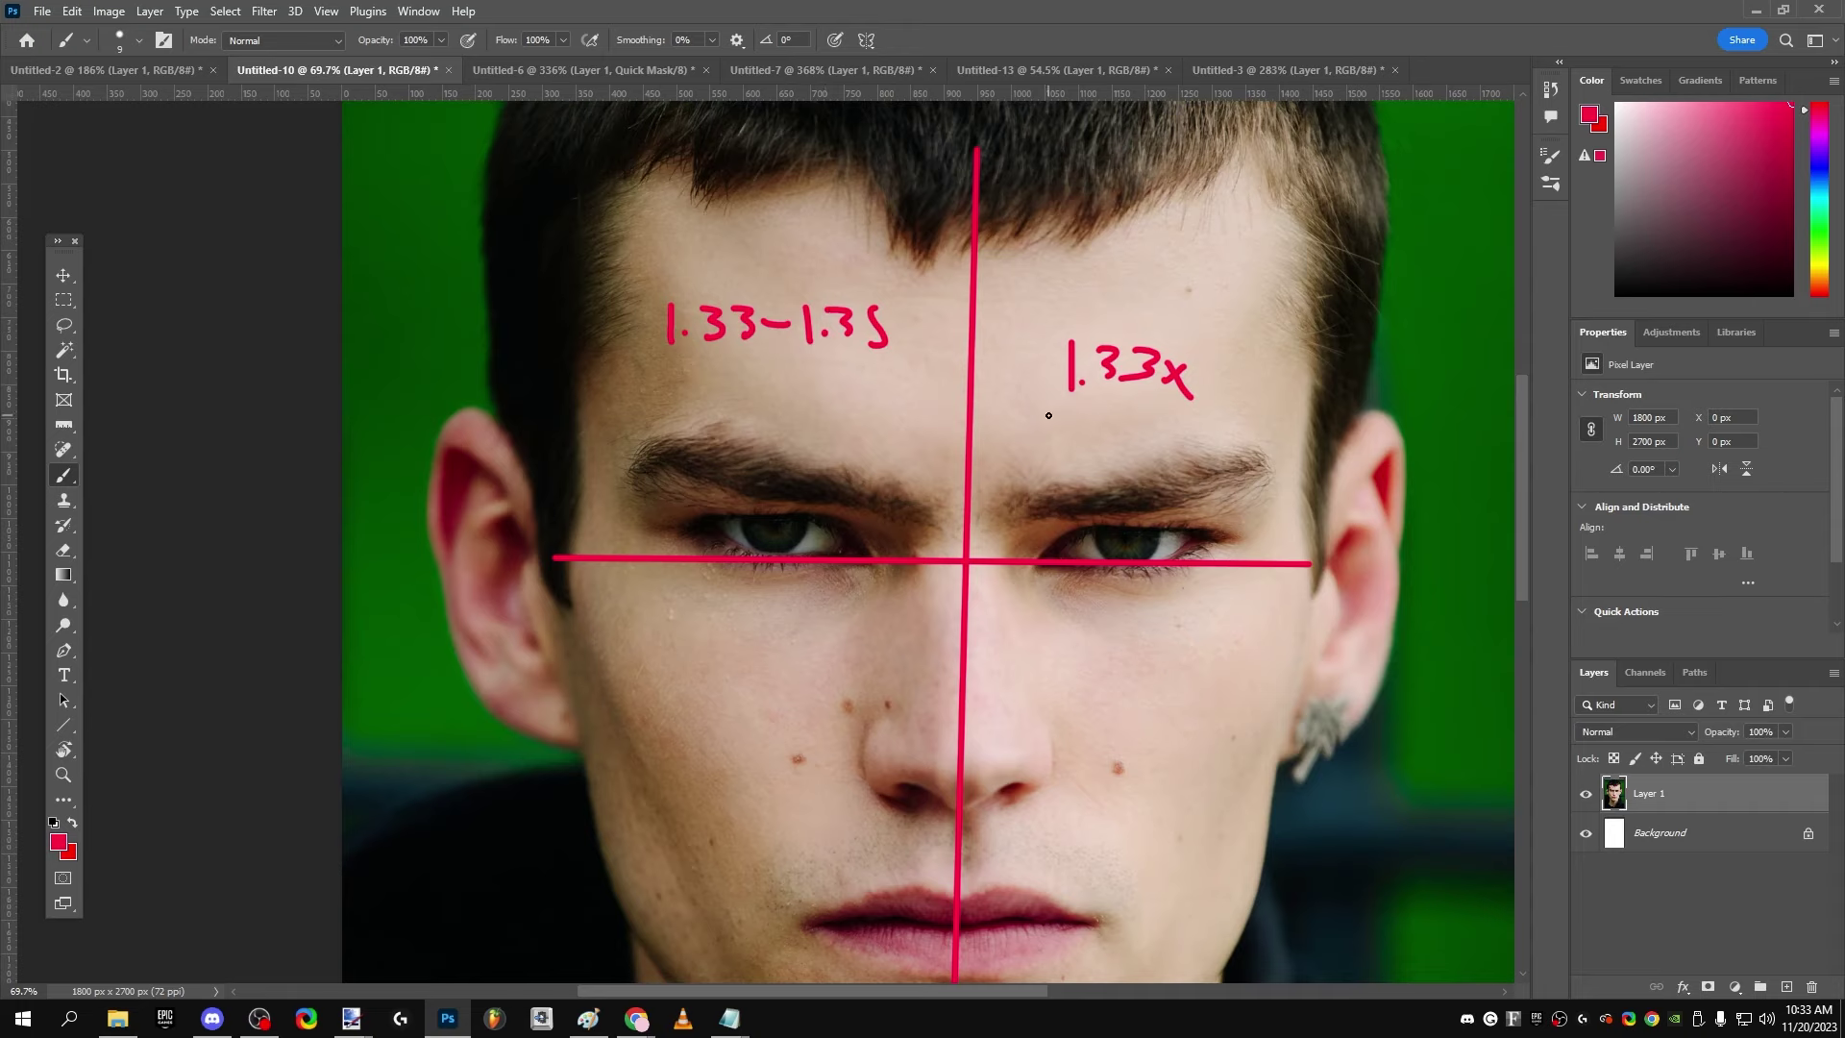
Step: Undo both handwritten forehead values and the red horizontal and vertical lines across the face
key("ctrl+z")
key("ctrl+z")
key("ctrl+z")
key("ctrl+z")
key("ctrl+z")
key("ctrl+z")
key("ctrl+z")
key("ctrl+z")
key("ctrl+z")
key("ctrl+z")
key("ctrl+z")
key("ctrl+z")
key("ctrl+z")
key("ctrl+z")
key("ctrl+z")
key("ctrl+z")
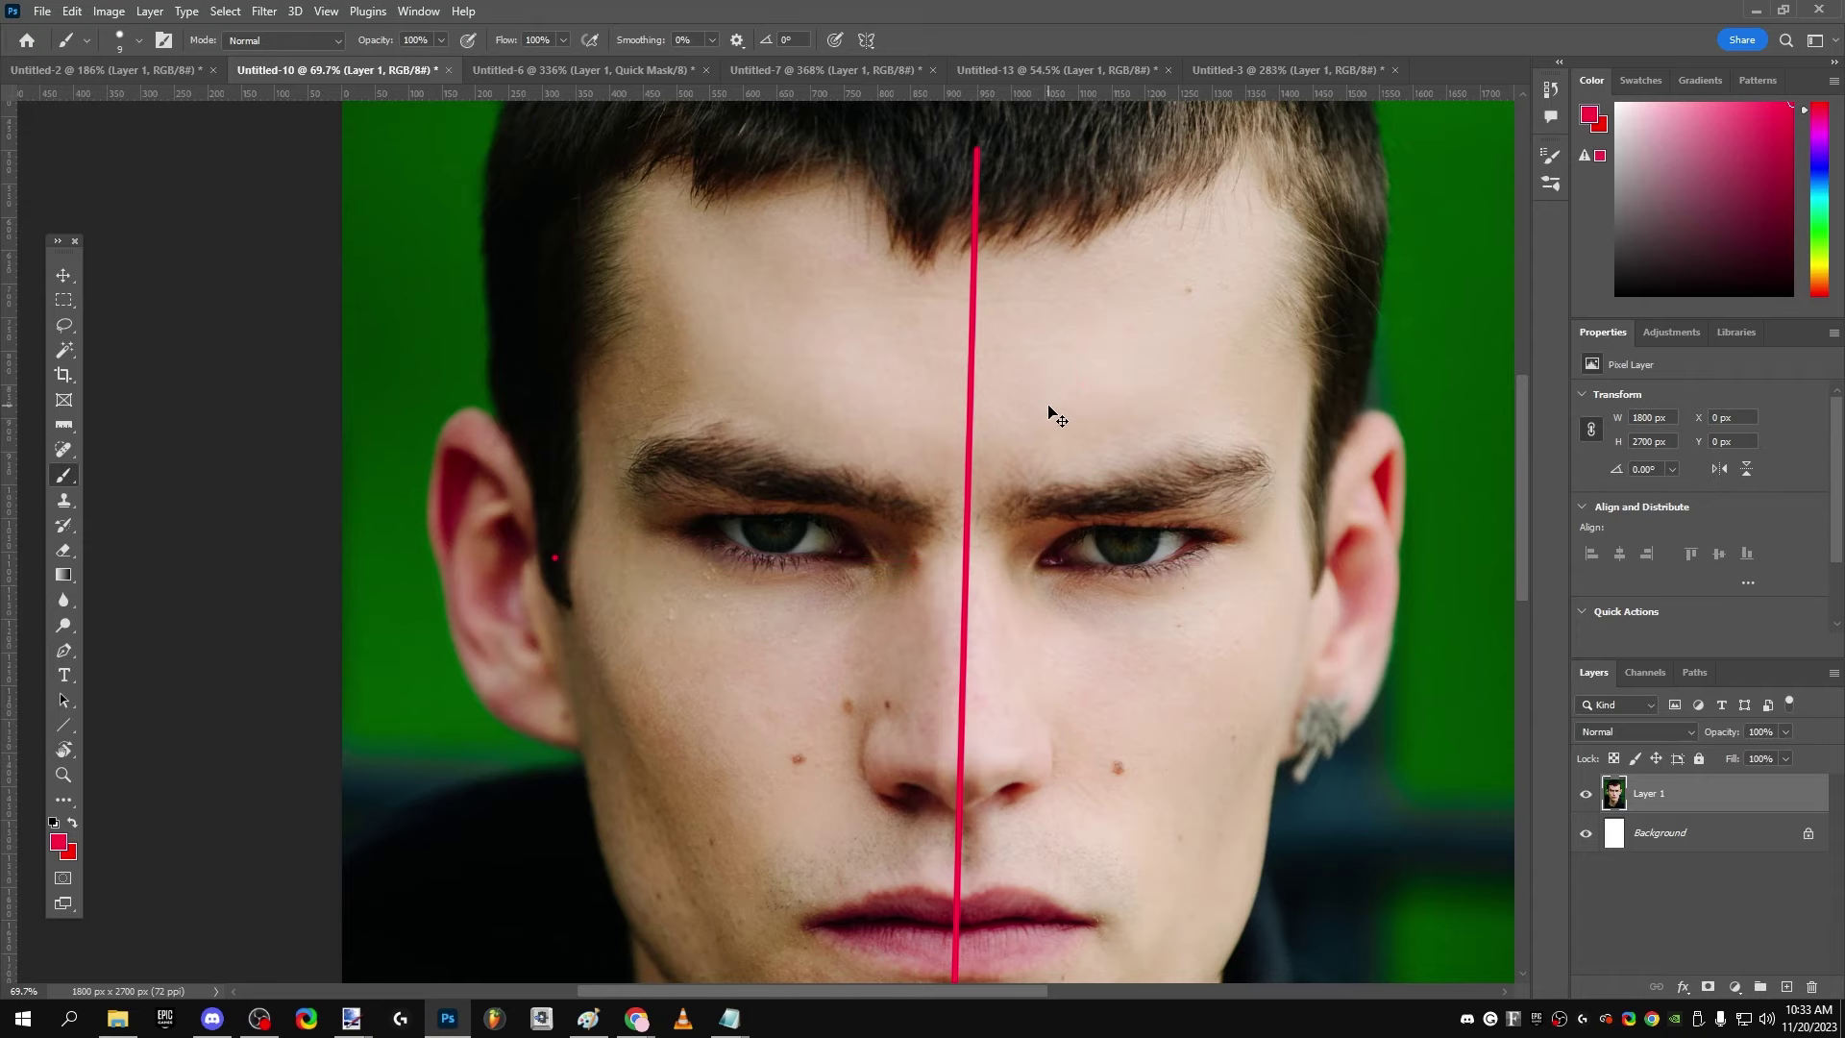
key("ctrl+z")
Step: Brush a freehand red circle around the face from the forehead to the chin, and undo it
scroll(1046, 412, "down", 3)
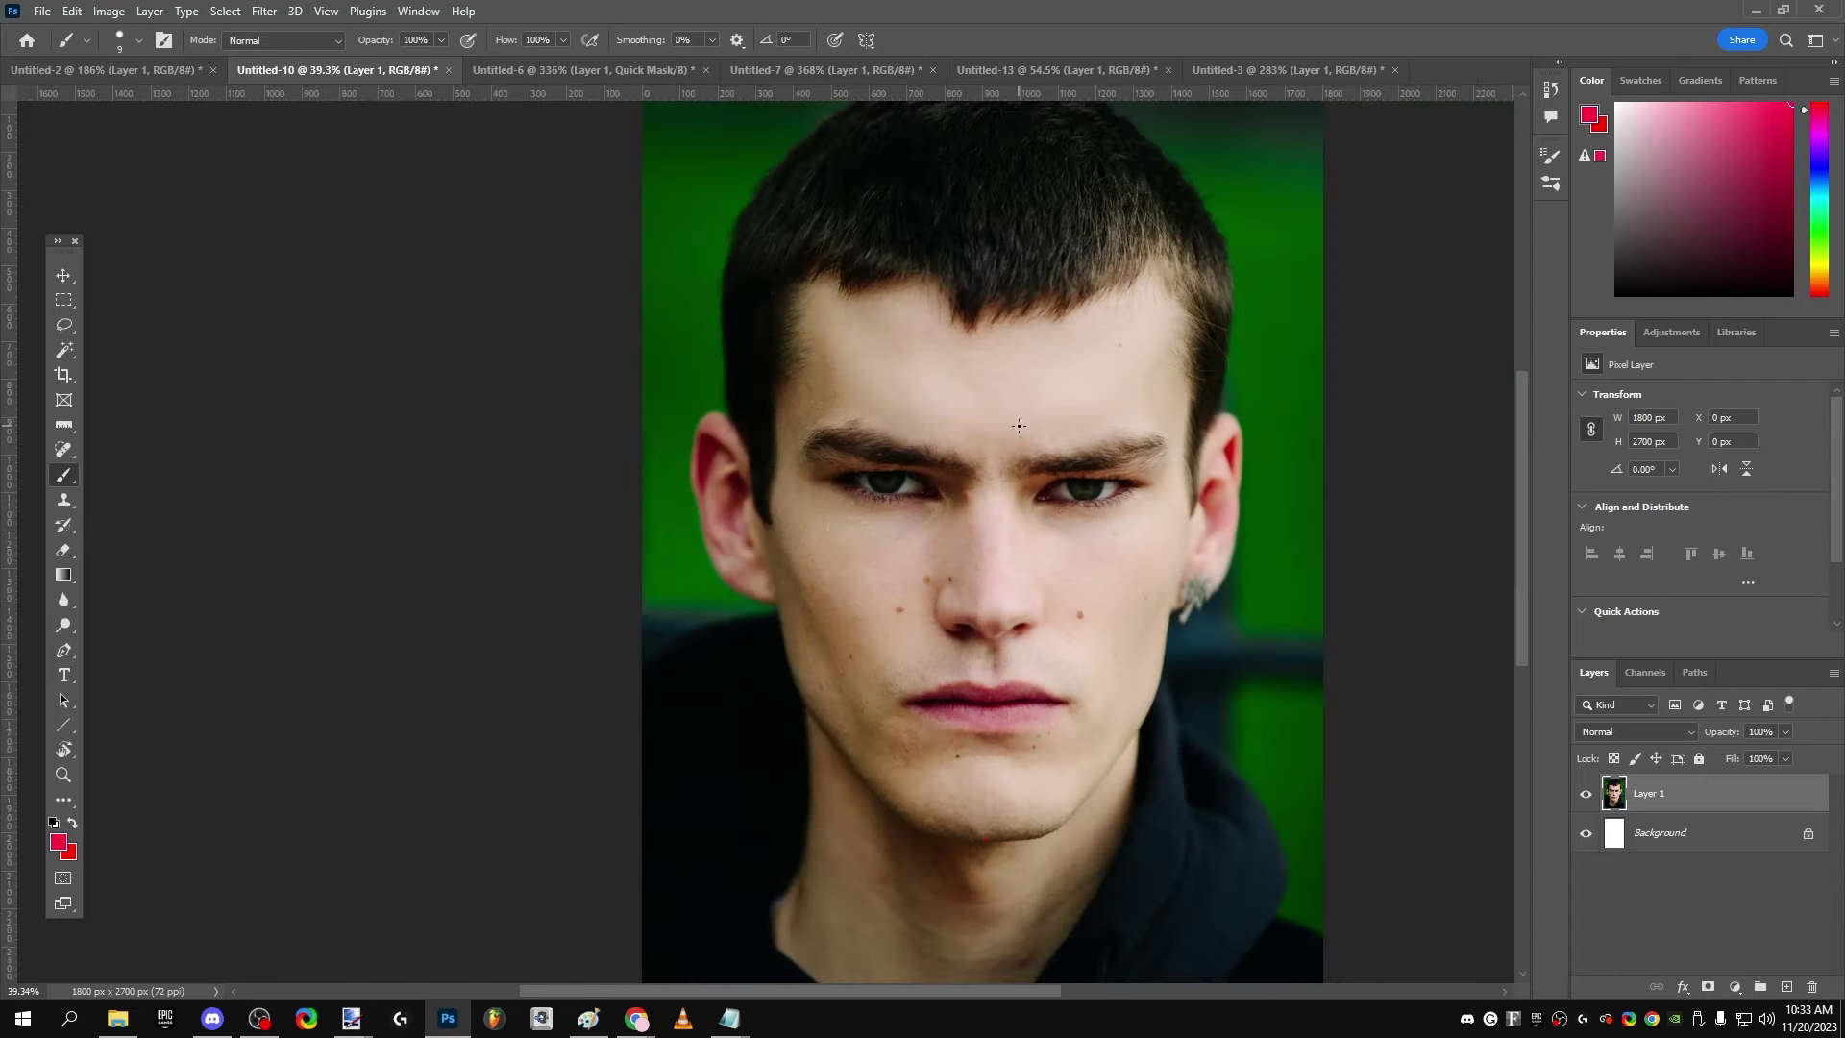
mouse_move(842, 251)
left_mouse_down()
mouse_move(747, 475)
mouse_move(769, 656)
mouse_move(843, 818)
mouse_move(915, 905)
mouse_move(1081, 887)
mouse_move(1003, 260)
left_mouse_up()
key("ctrl+z")
mouse_move(939, 371)
left_mouse_down()
mouse_move(803, 446)
mouse_move(775, 647)
mouse_move(913, 778)
mouse_move(1157, 734)
mouse_move(1107, 390)
mouse_move(892, 376)
left_mouse_up()
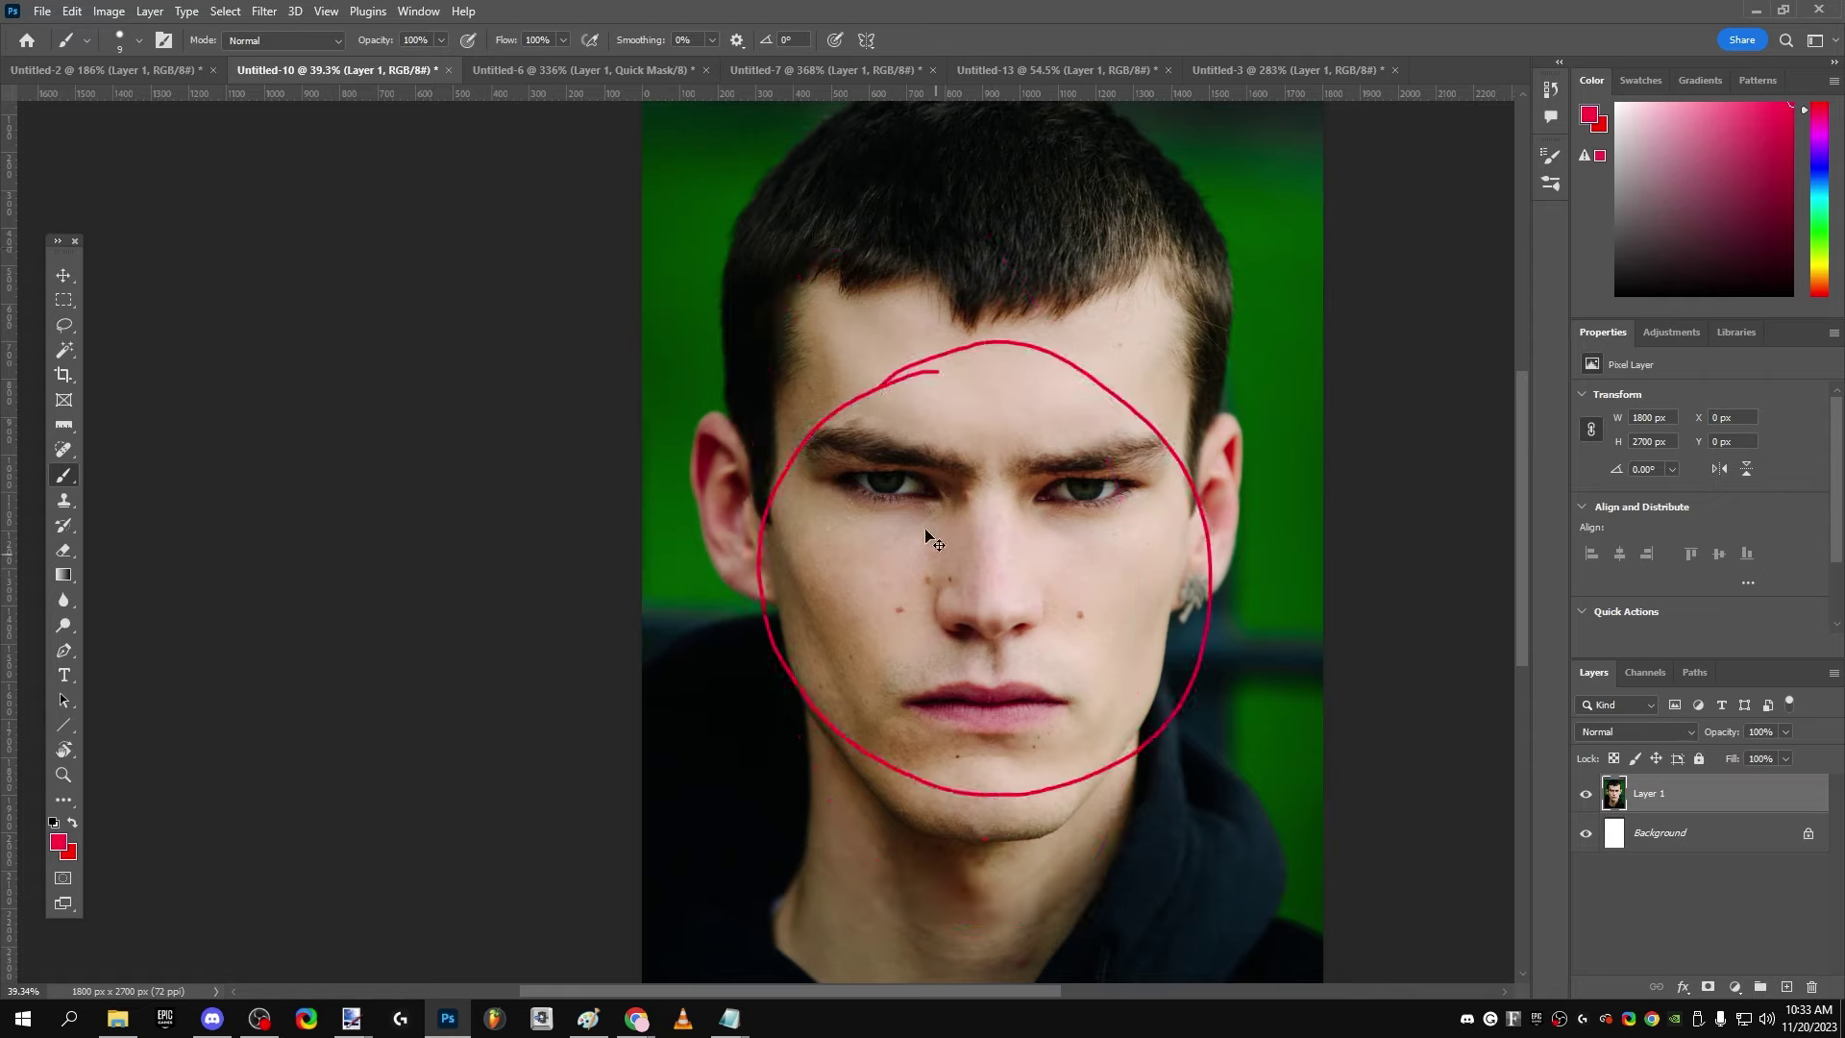
key("ctrl+z")
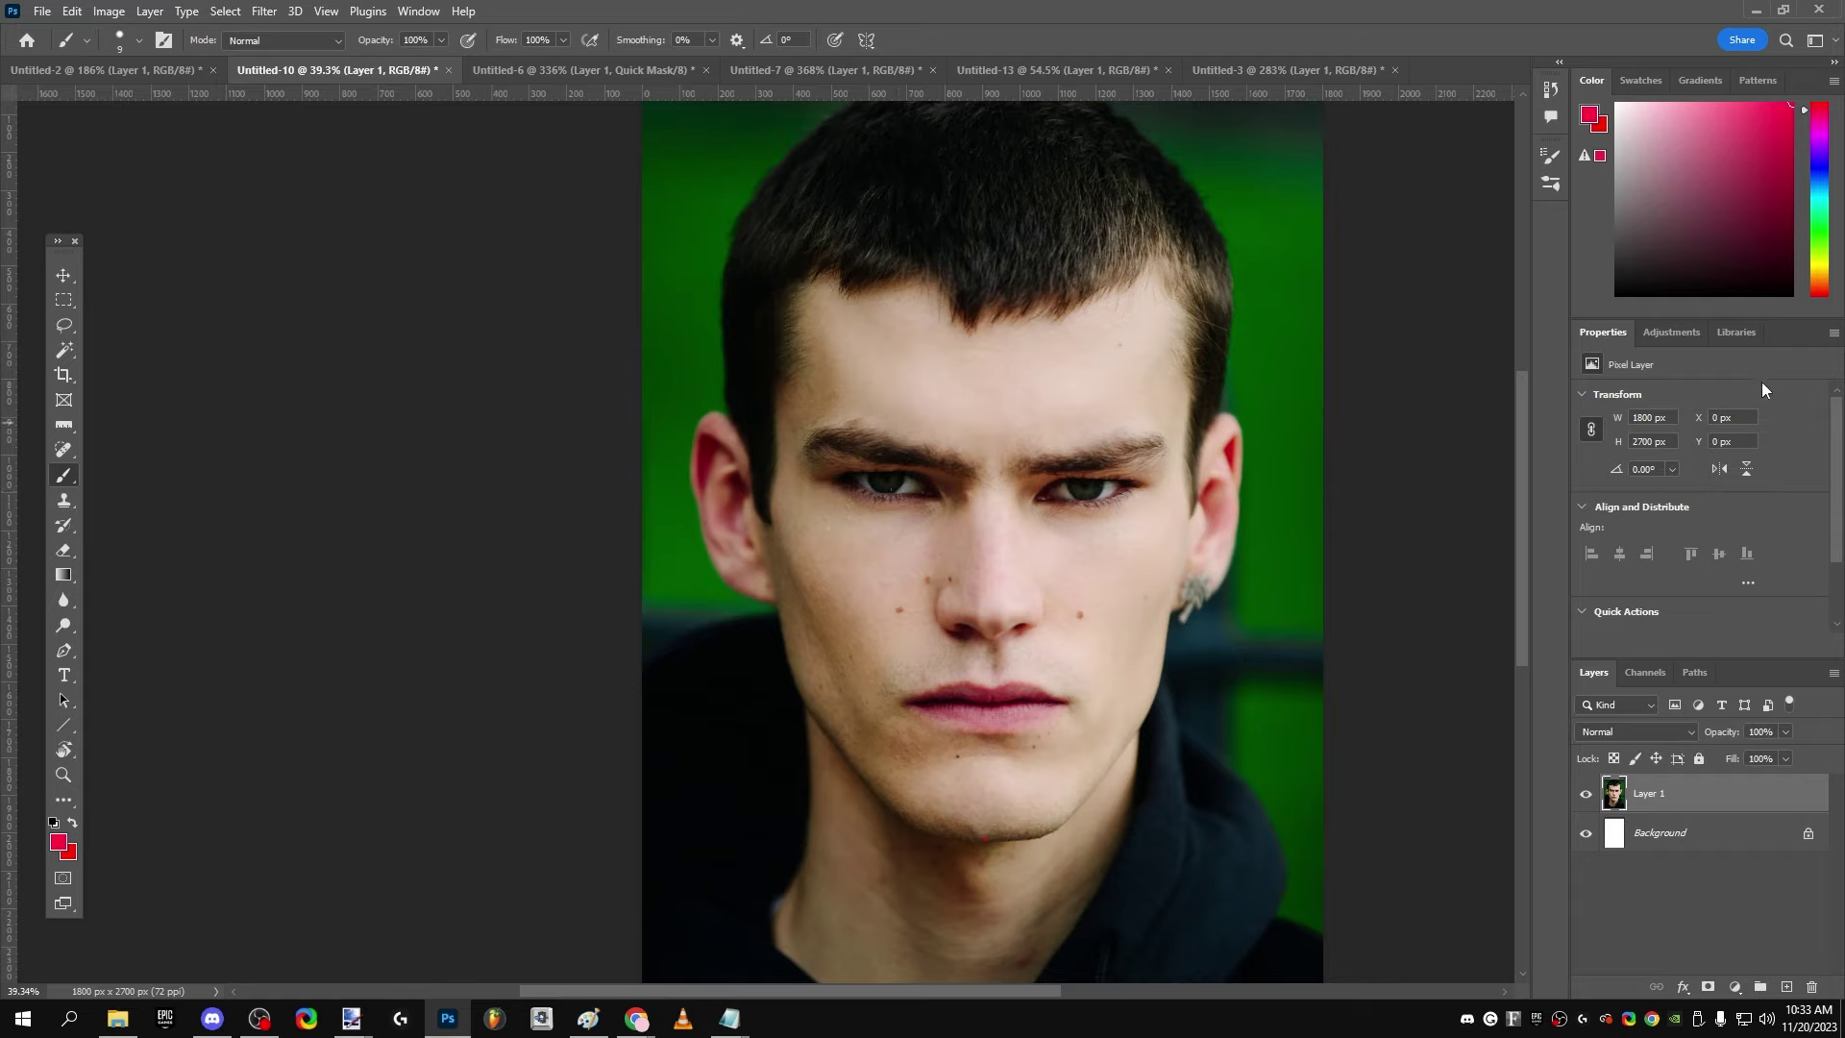
key("alt+Tab")
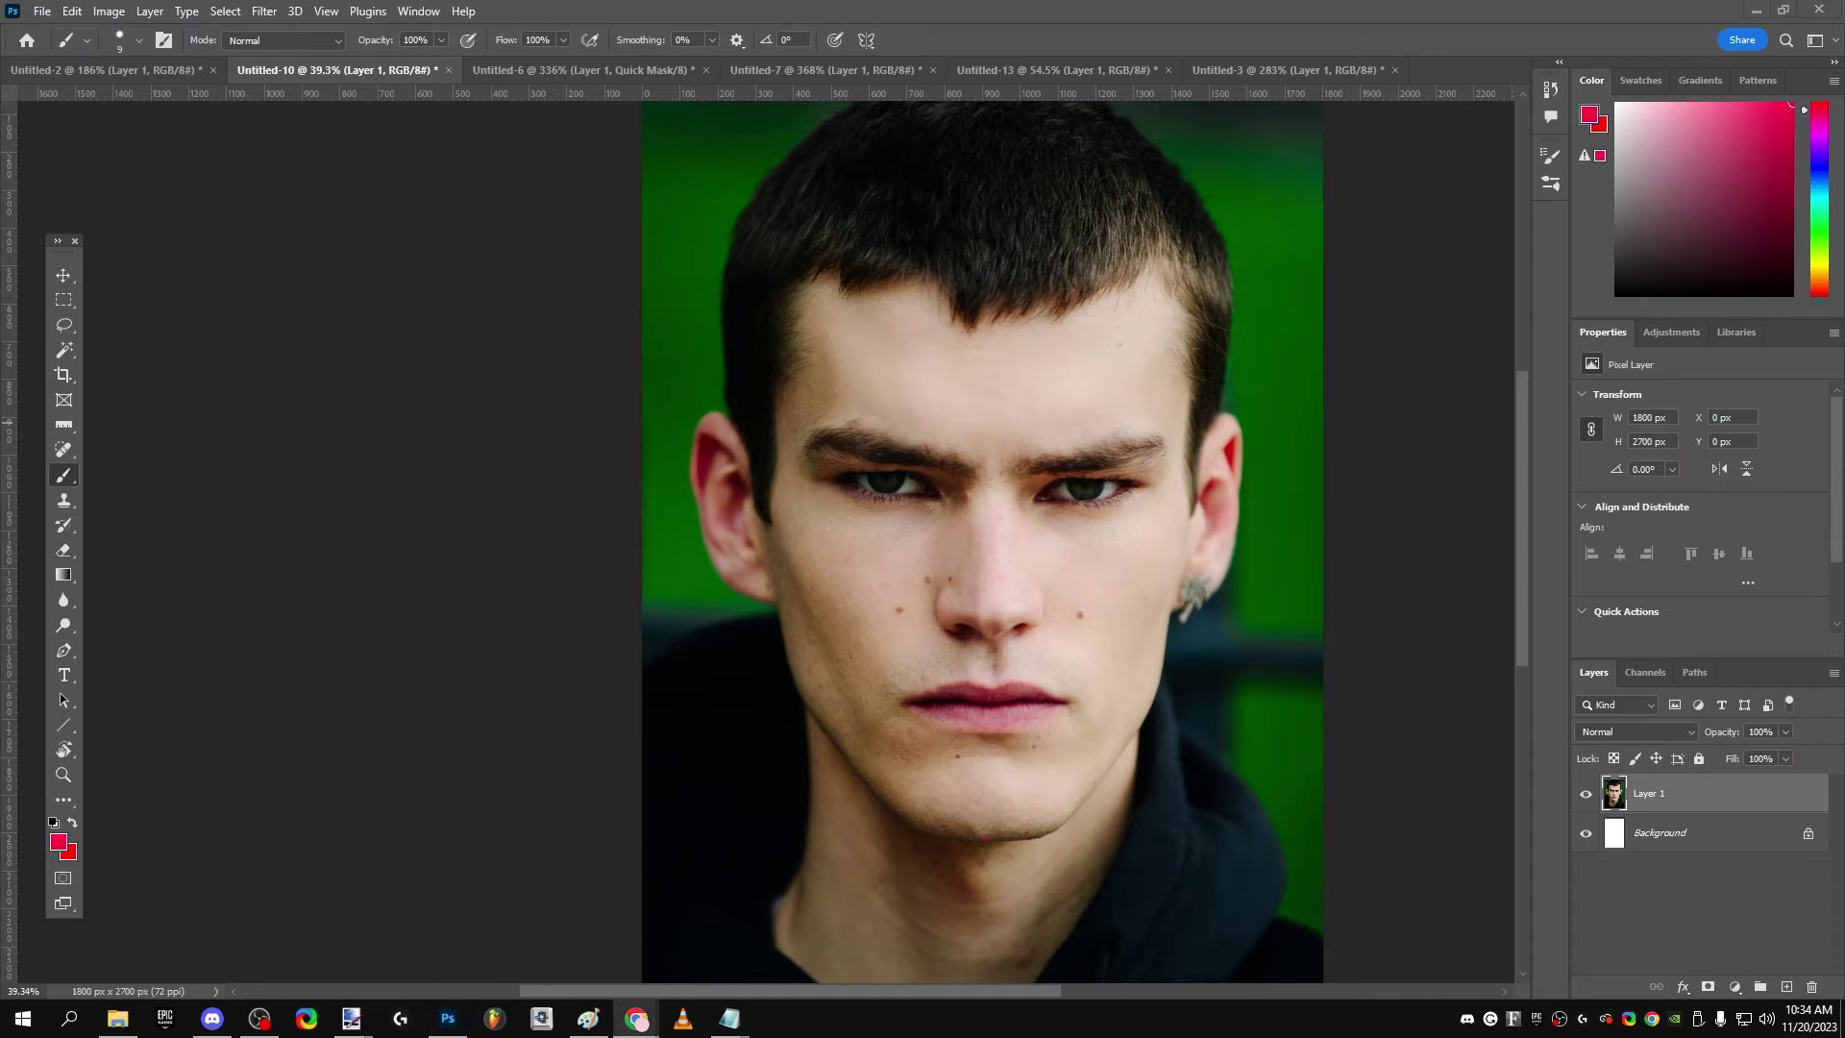
key("alt+Tab")
Step: Measure the chin height from the lower lip to the chin's bottom and the philtrum height from the upper lip to the nose
scroll(933, 651, "up", 3)
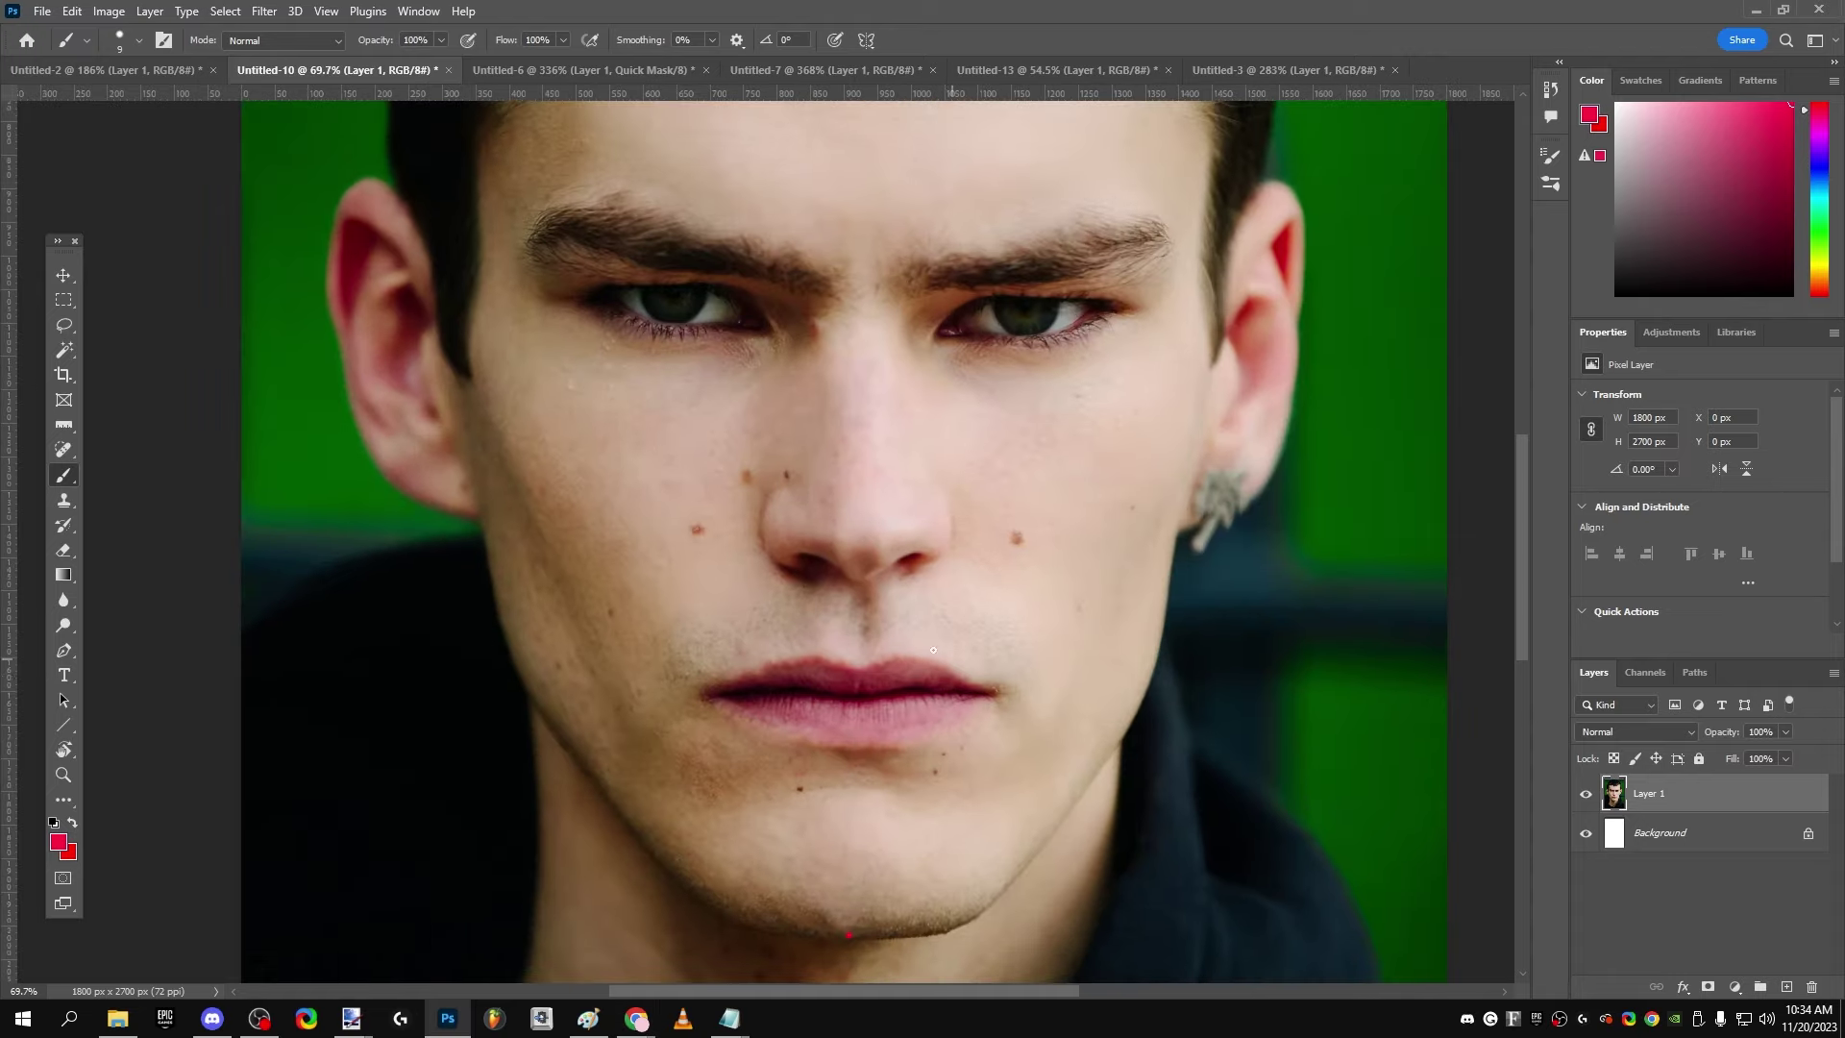
scroll(933, 651, "down", 2)
left_click(64, 425)
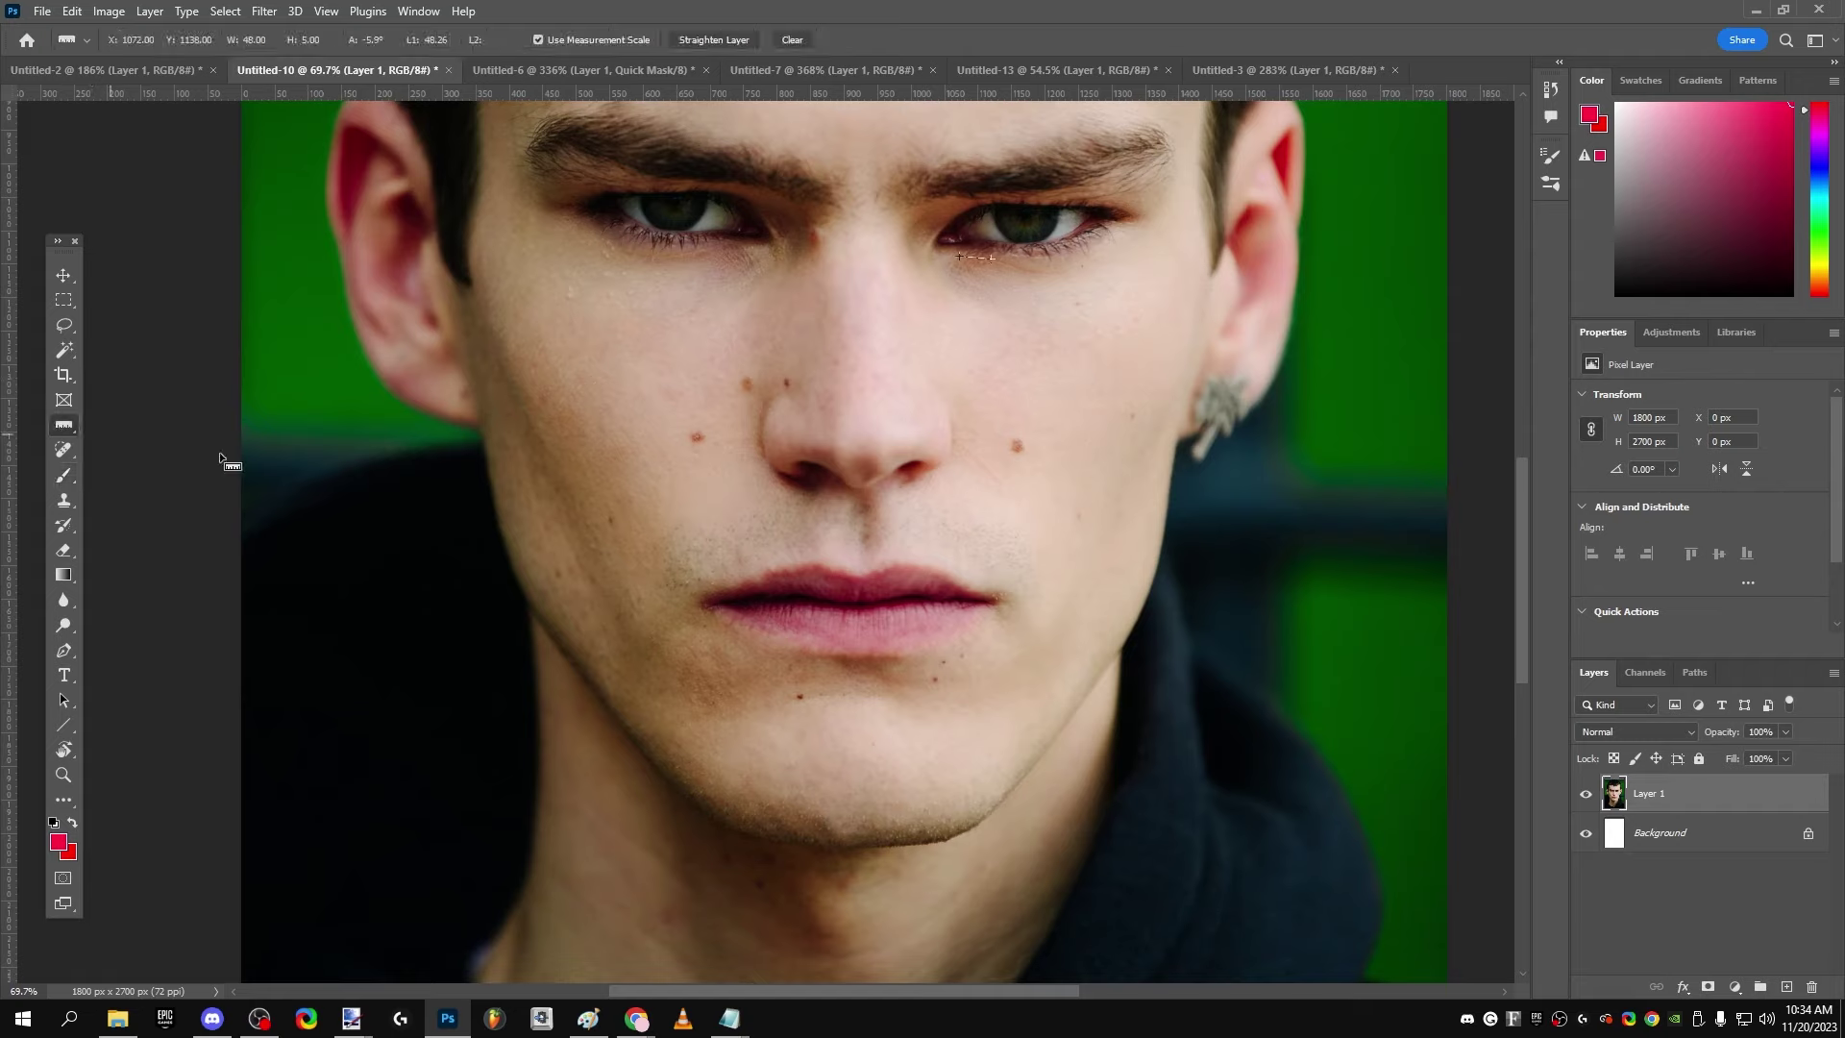
left_click_drag(853, 649, 854, 847)
left_click_drag(901, 561, 901, 481)
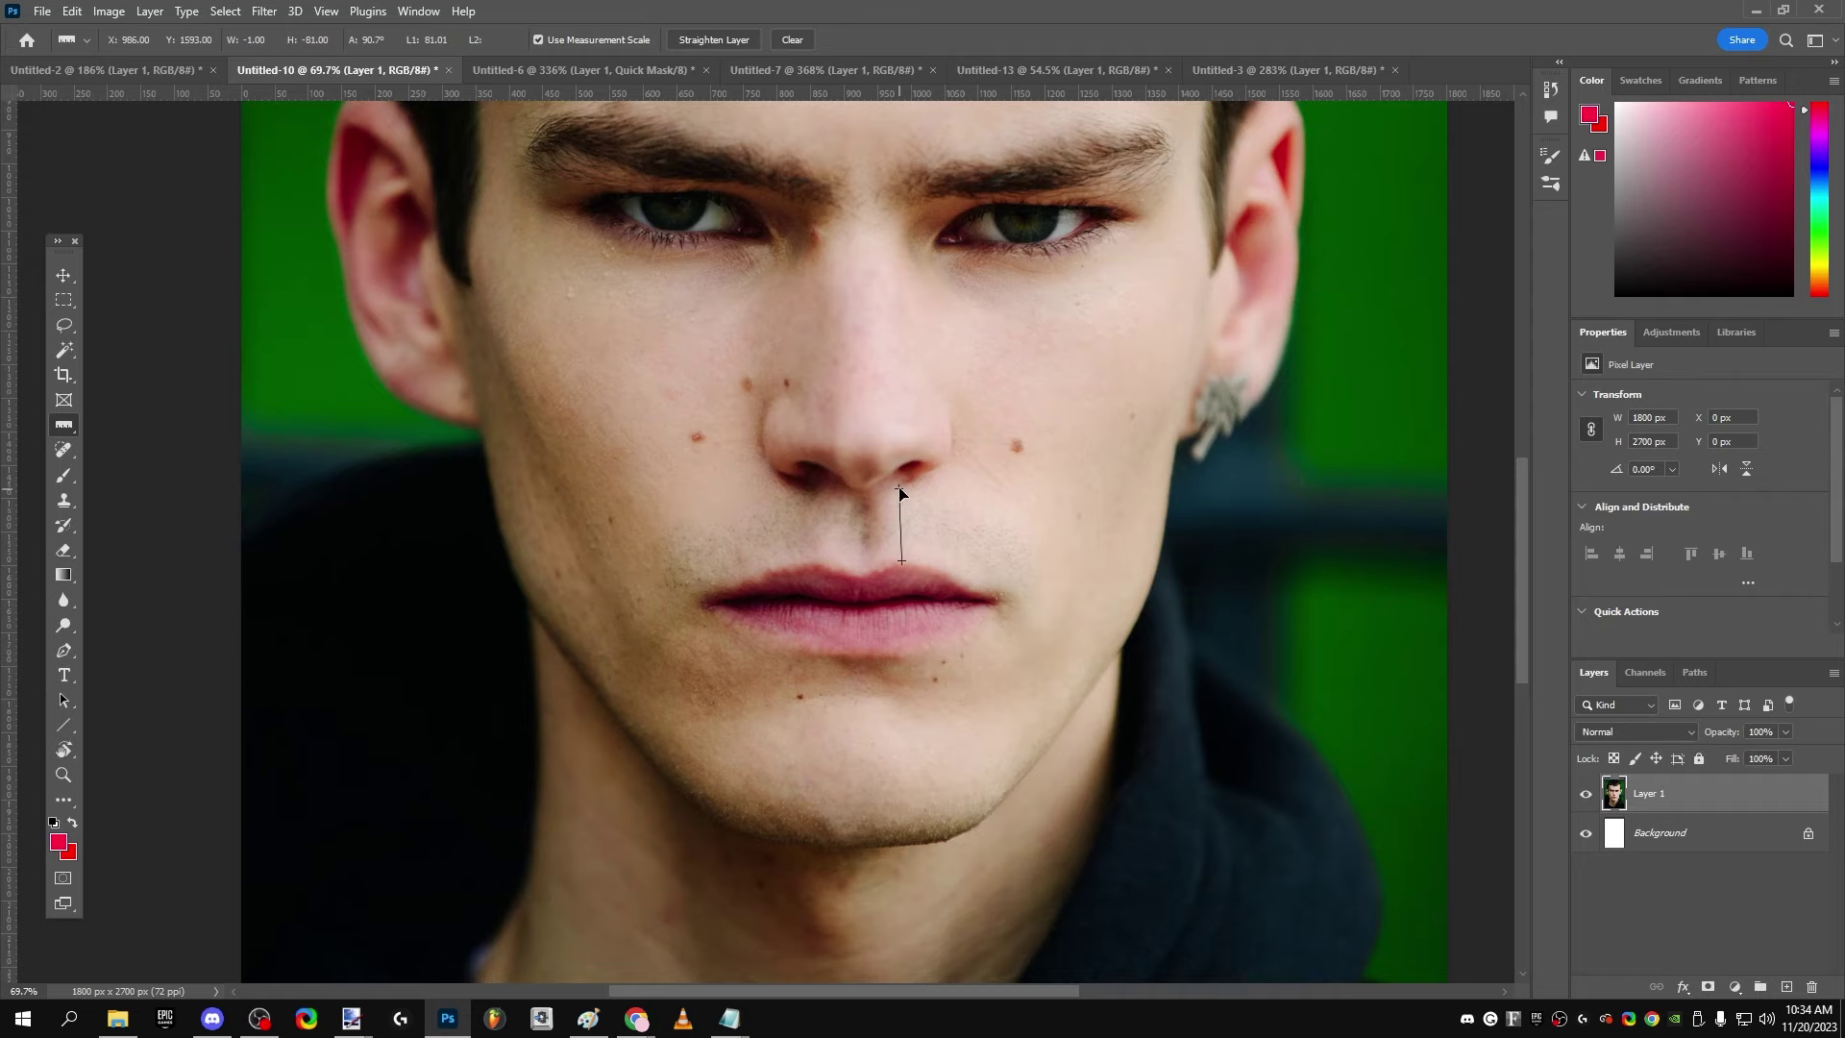
Step: Brush straight red lines along the chin height below the lower lip and along the philtrum height above the upper lip
left_click(63, 474)
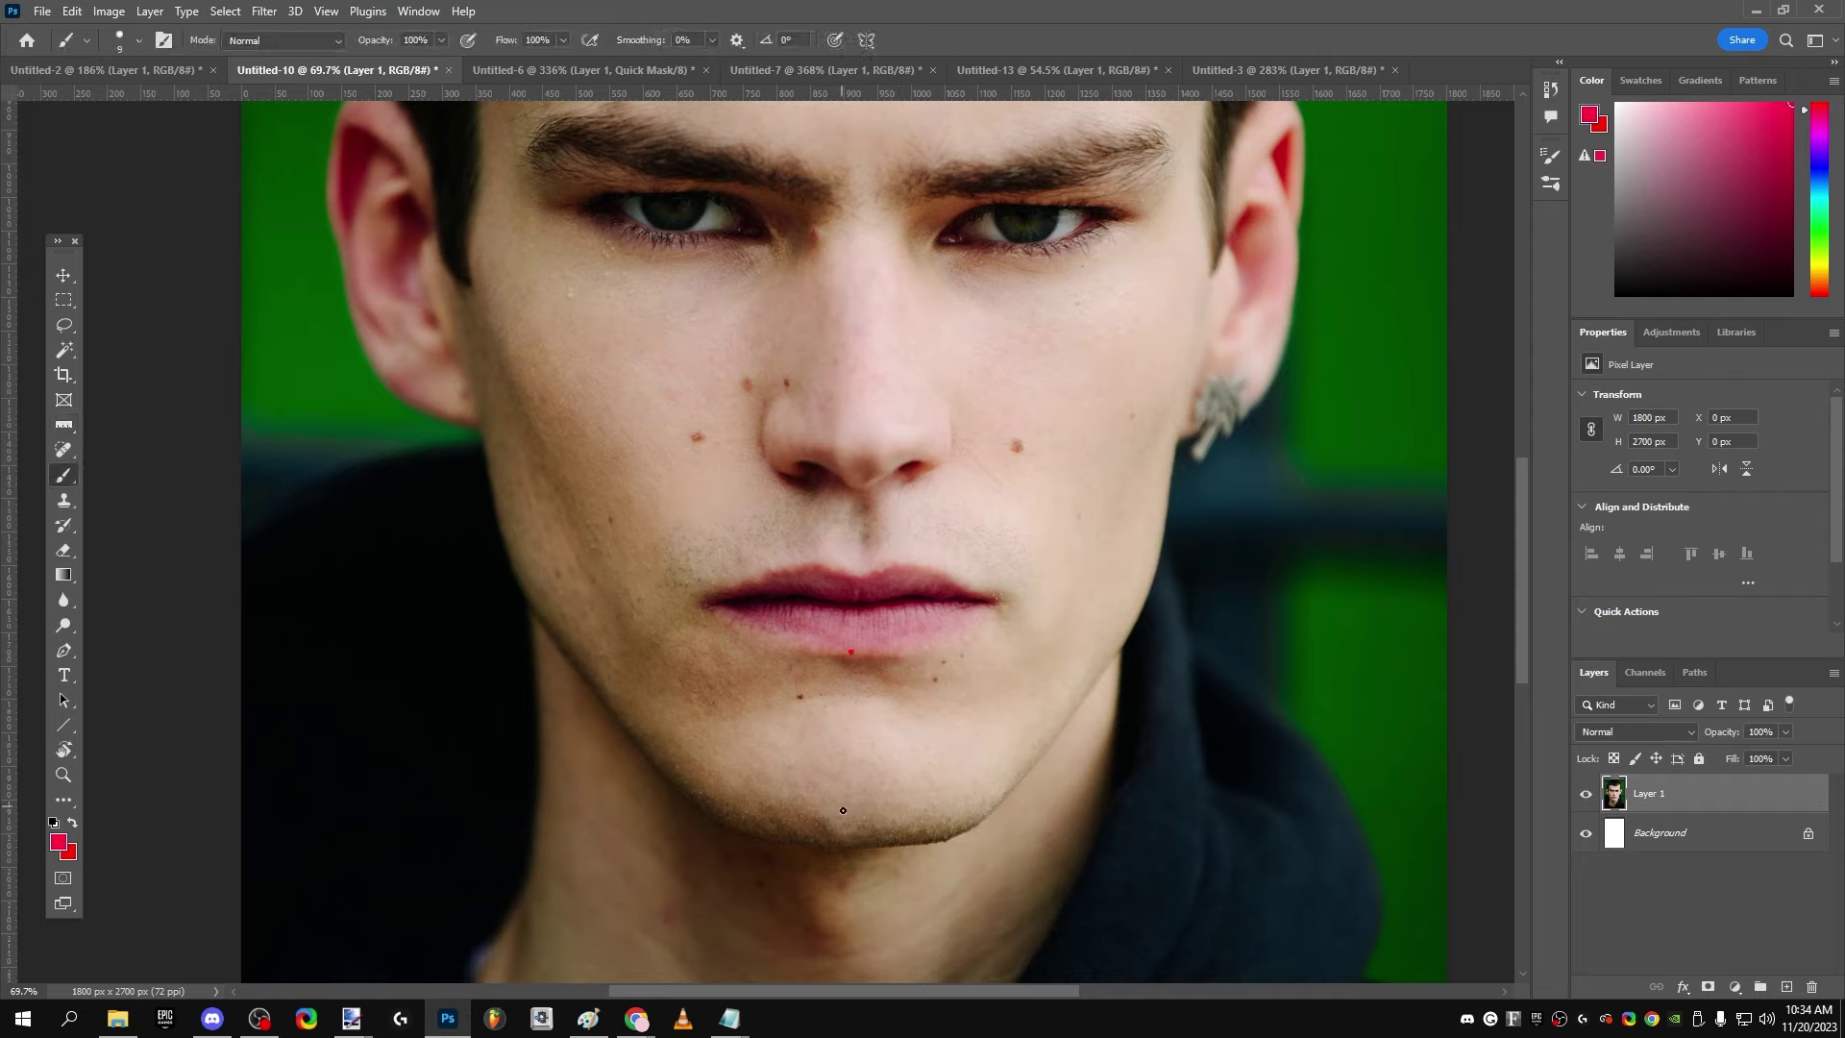
left_click(848, 845, "shift")
left_click(890, 484, "shift")
Step: Write the ratio 2.4:1 in red on the chin beside the vertical chin line
scroll(944, 733, "up", 5)
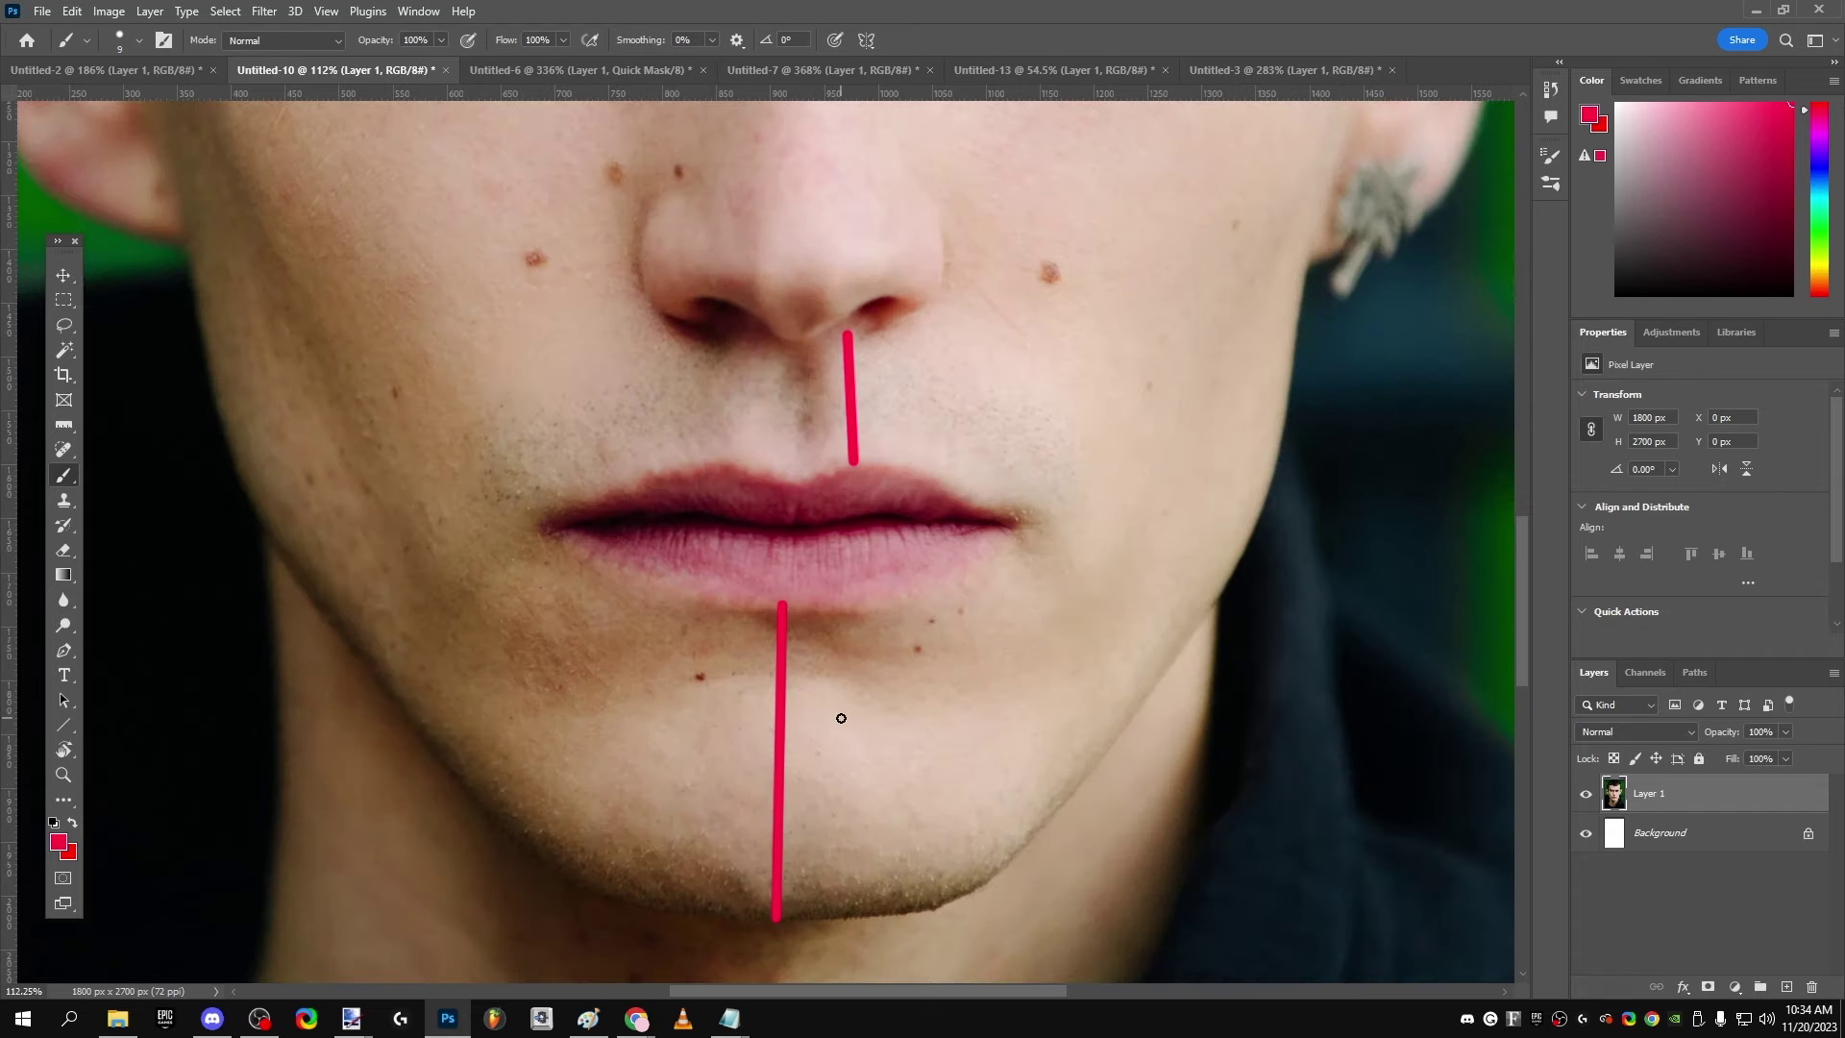
mouse_move(839, 717)
left_mouse_down()
mouse_move(842, 772)
mouse_move(896, 770)
left_mouse_up()
left_click(920, 766)
left_click_drag(950, 708, 988, 744)
left_click_drag(979, 711, 978, 791)
left_click(1024, 709)
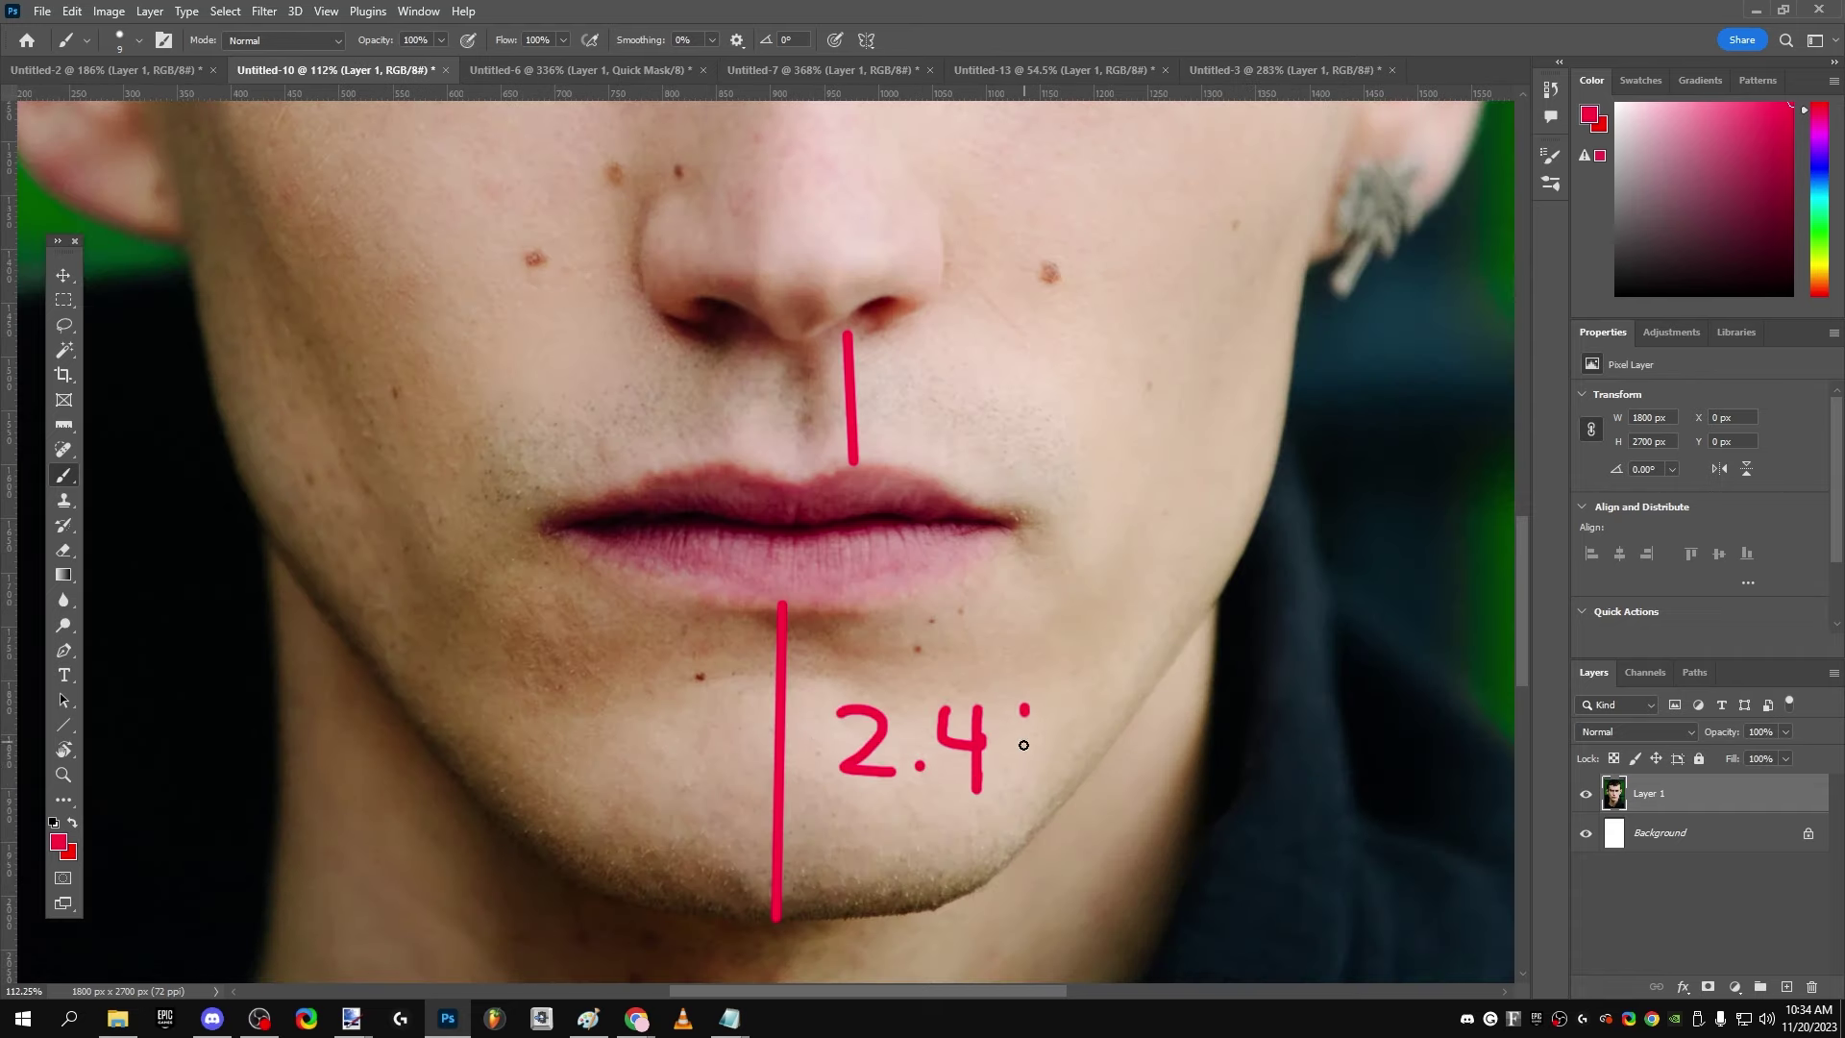
left_click(1025, 755)
left_click_drag(1069, 700, 1084, 803)
Step: Write the range 2.3-2.55 in red across the cheek beside the nose on the image's right
scroll(1071, 548, "down", 3)
scroll(788, 396, "up", 4)
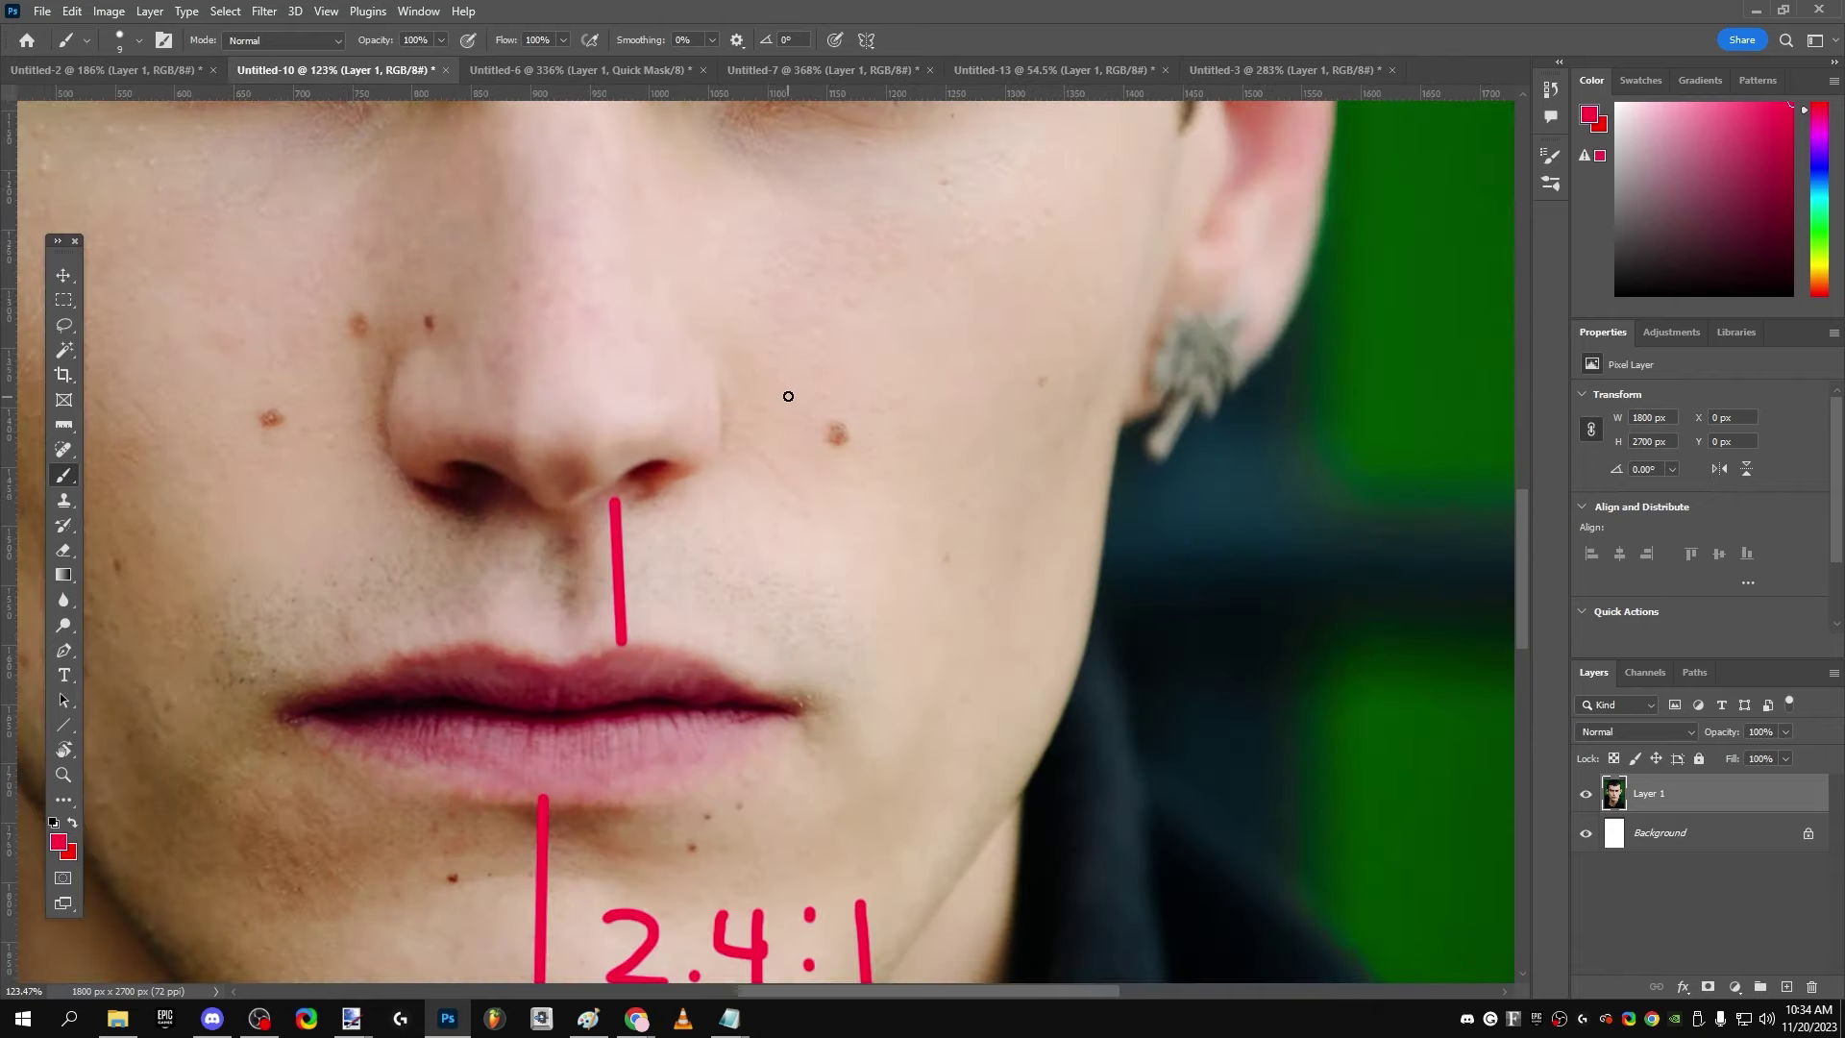
mouse_move(780, 394)
left_mouse_down()
mouse_move(838, 395)
mouse_move(843, 471)
left_mouse_up()
left_click(880, 467)
mouse_move(872, 395)
left_mouse_down()
mouse_move(878, 464)
mouse_move(915, 397)
mouse_move(902, 463)
mouse_move(978, 430)
left_mouse_up()
mouse_move(986, 407)
left_mouse_down()
mouse_move(1012, 484)
mouse_move(1067, 484)
left_mouse_up()
left_click_drag(1115, 384, 1105, 466)
left_click_drag(1168, 373, 1212, 437)
left_click(1086, 475)
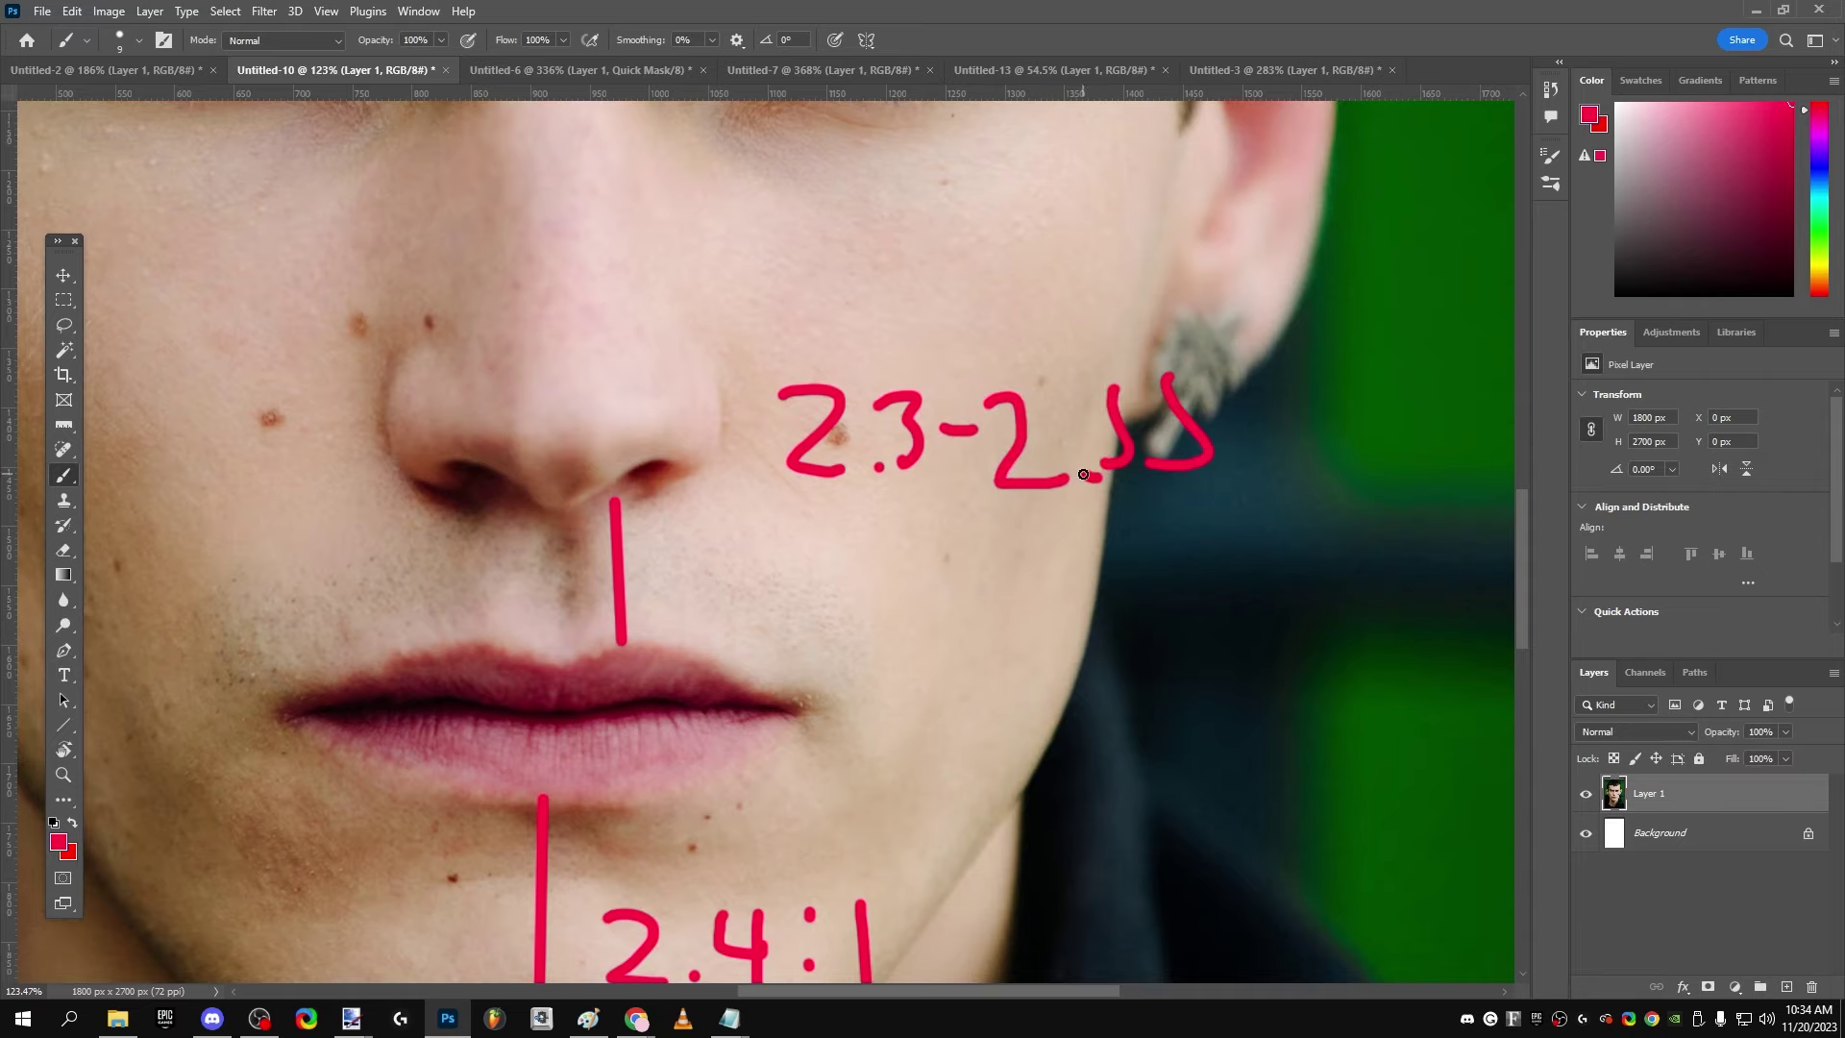
Step: Undo the handwritten 2.3-2.55 and 2.4:1 values together with the red chin and philtrum lines
scroll(1080, 593, "down", 3)
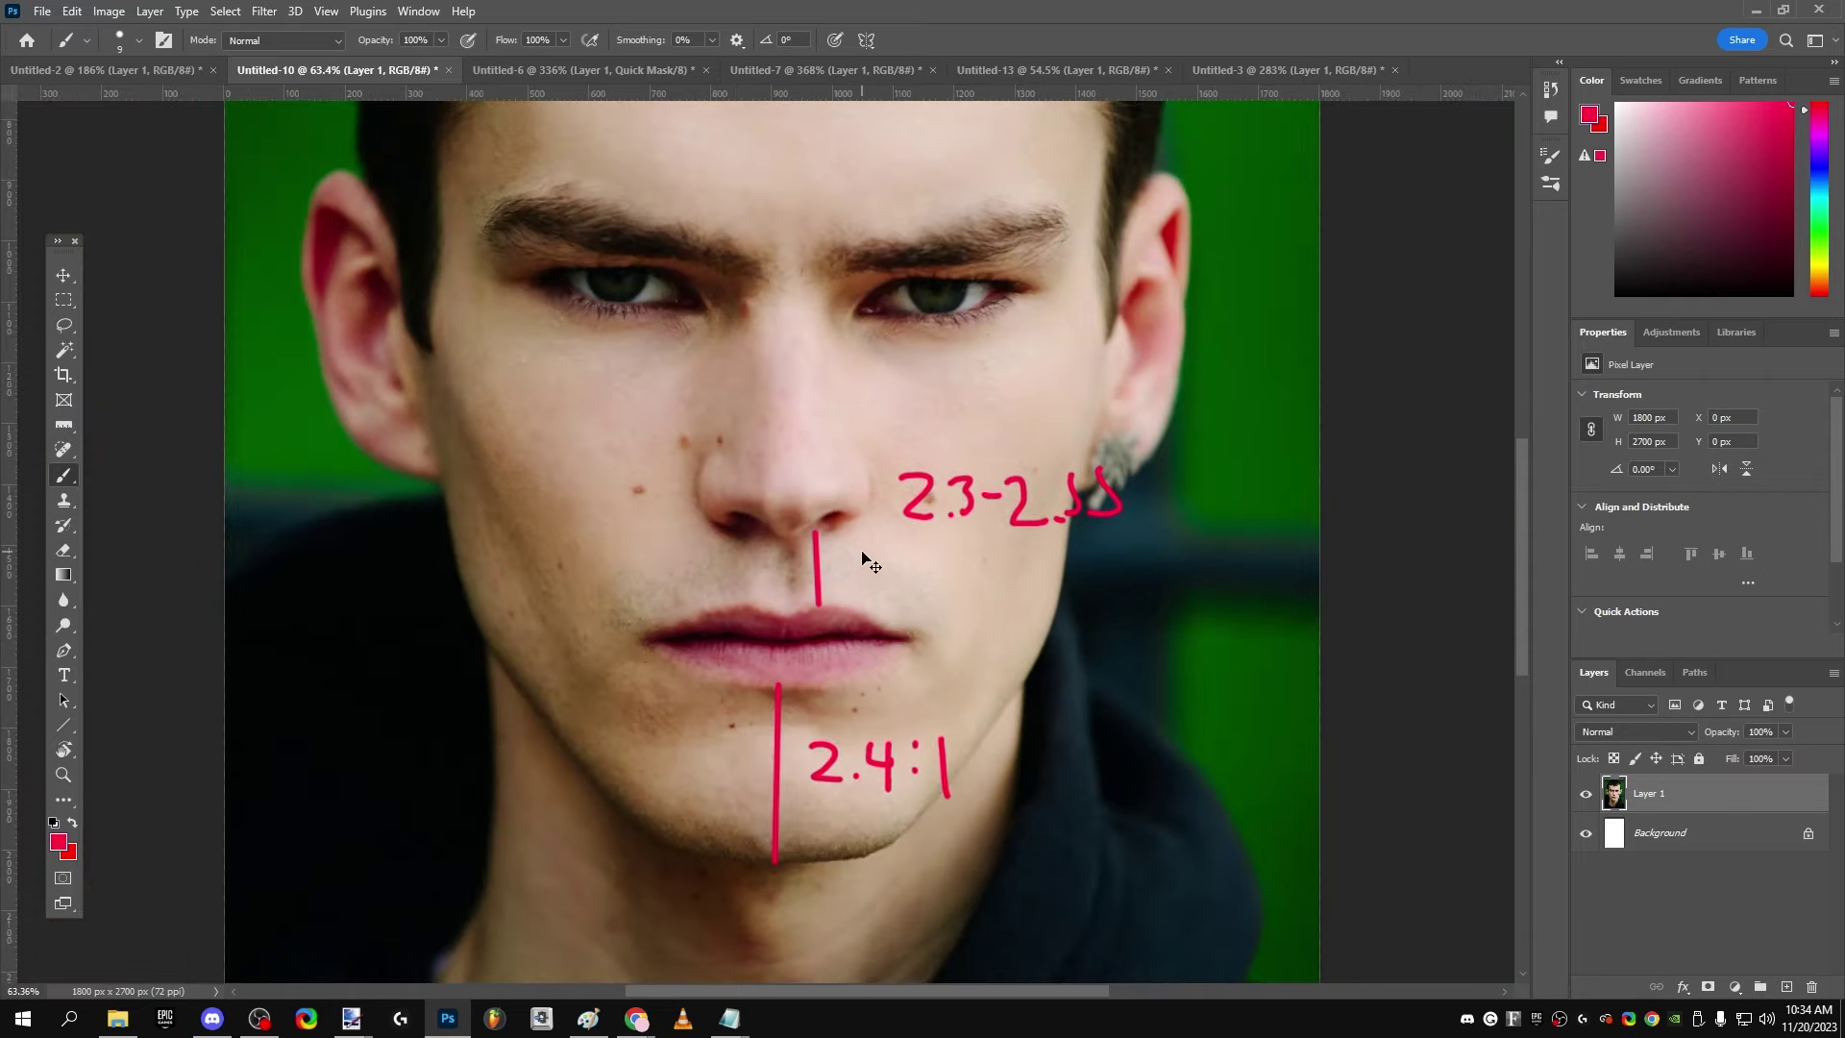
key("ctrl+z")
key("ctrl+z")
key("ctrl+z")
key("ctrl+z")
key("ctrl+z")
key("ctrl+z")
key("ctrl+z")
key("ctrl+z")
key("ctrl+z")
key("ctrl+z")
key("ctrl+z")
key("ctrl+z")
key("ctrl+z")
key("ctrl+z")
key("ctrl+z")
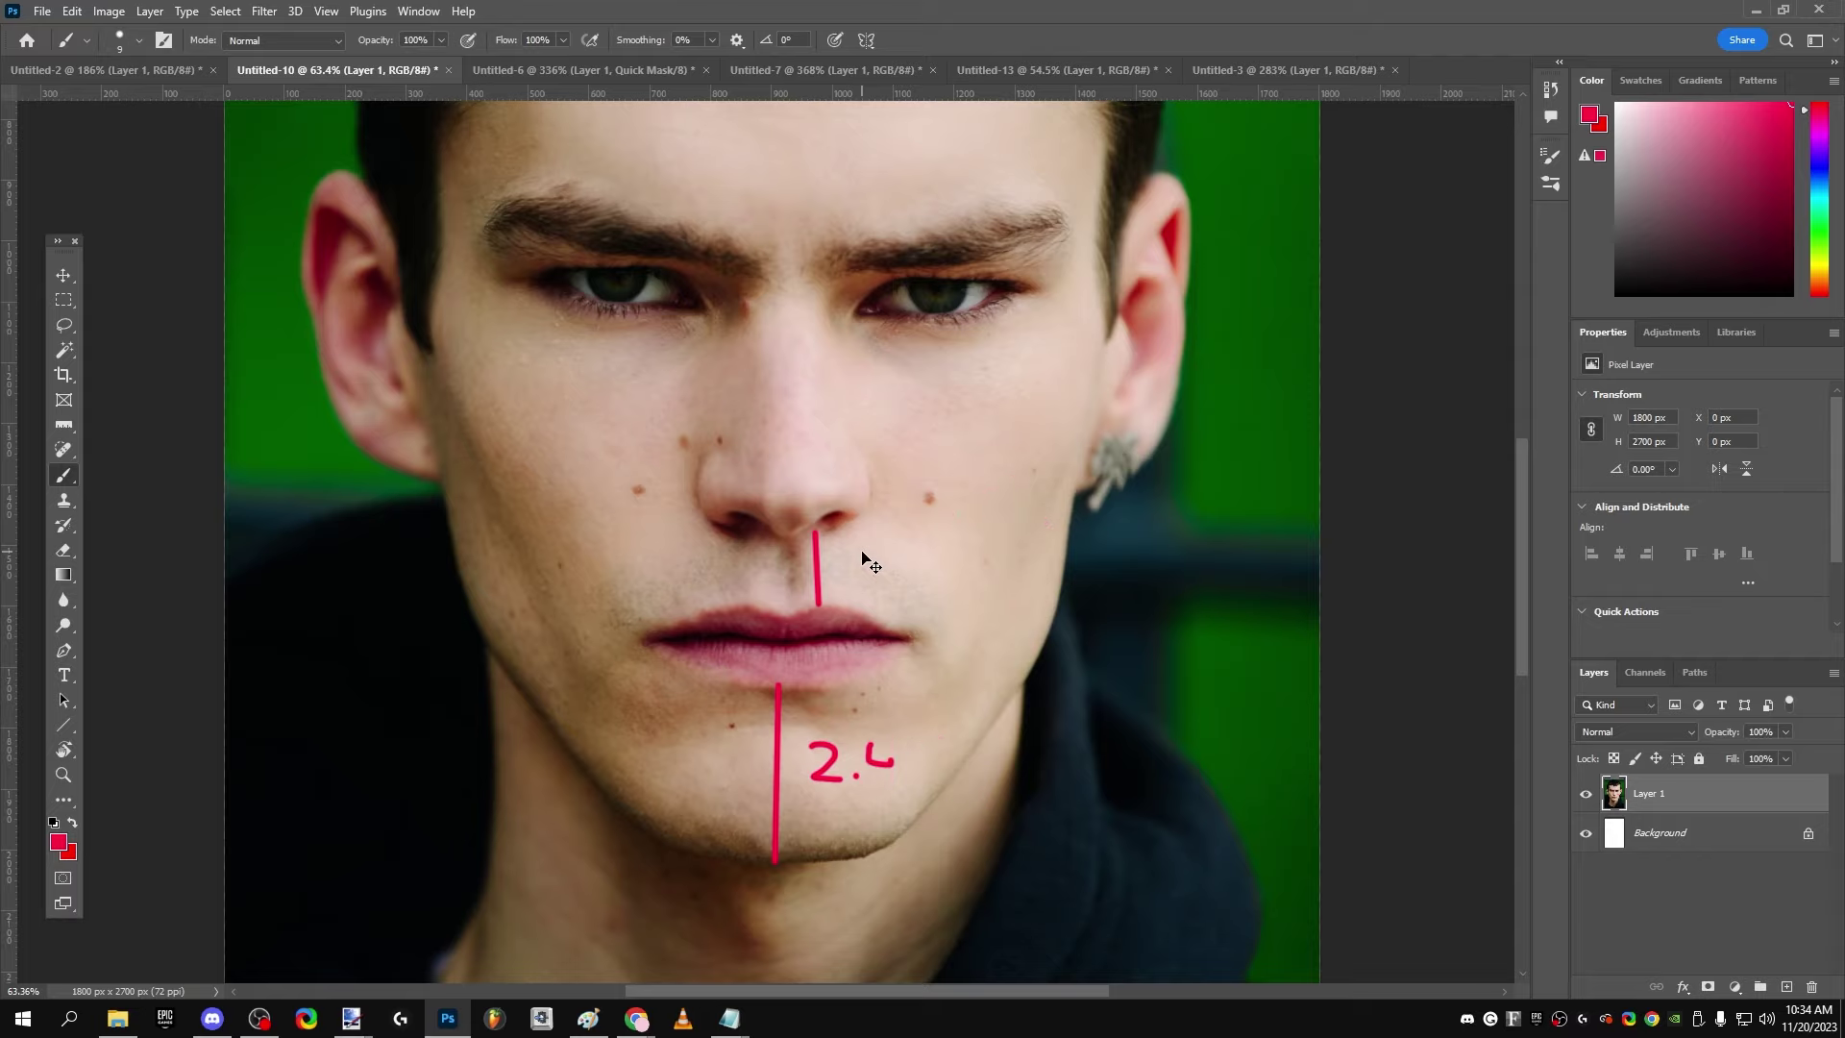
key("ctrl+z")
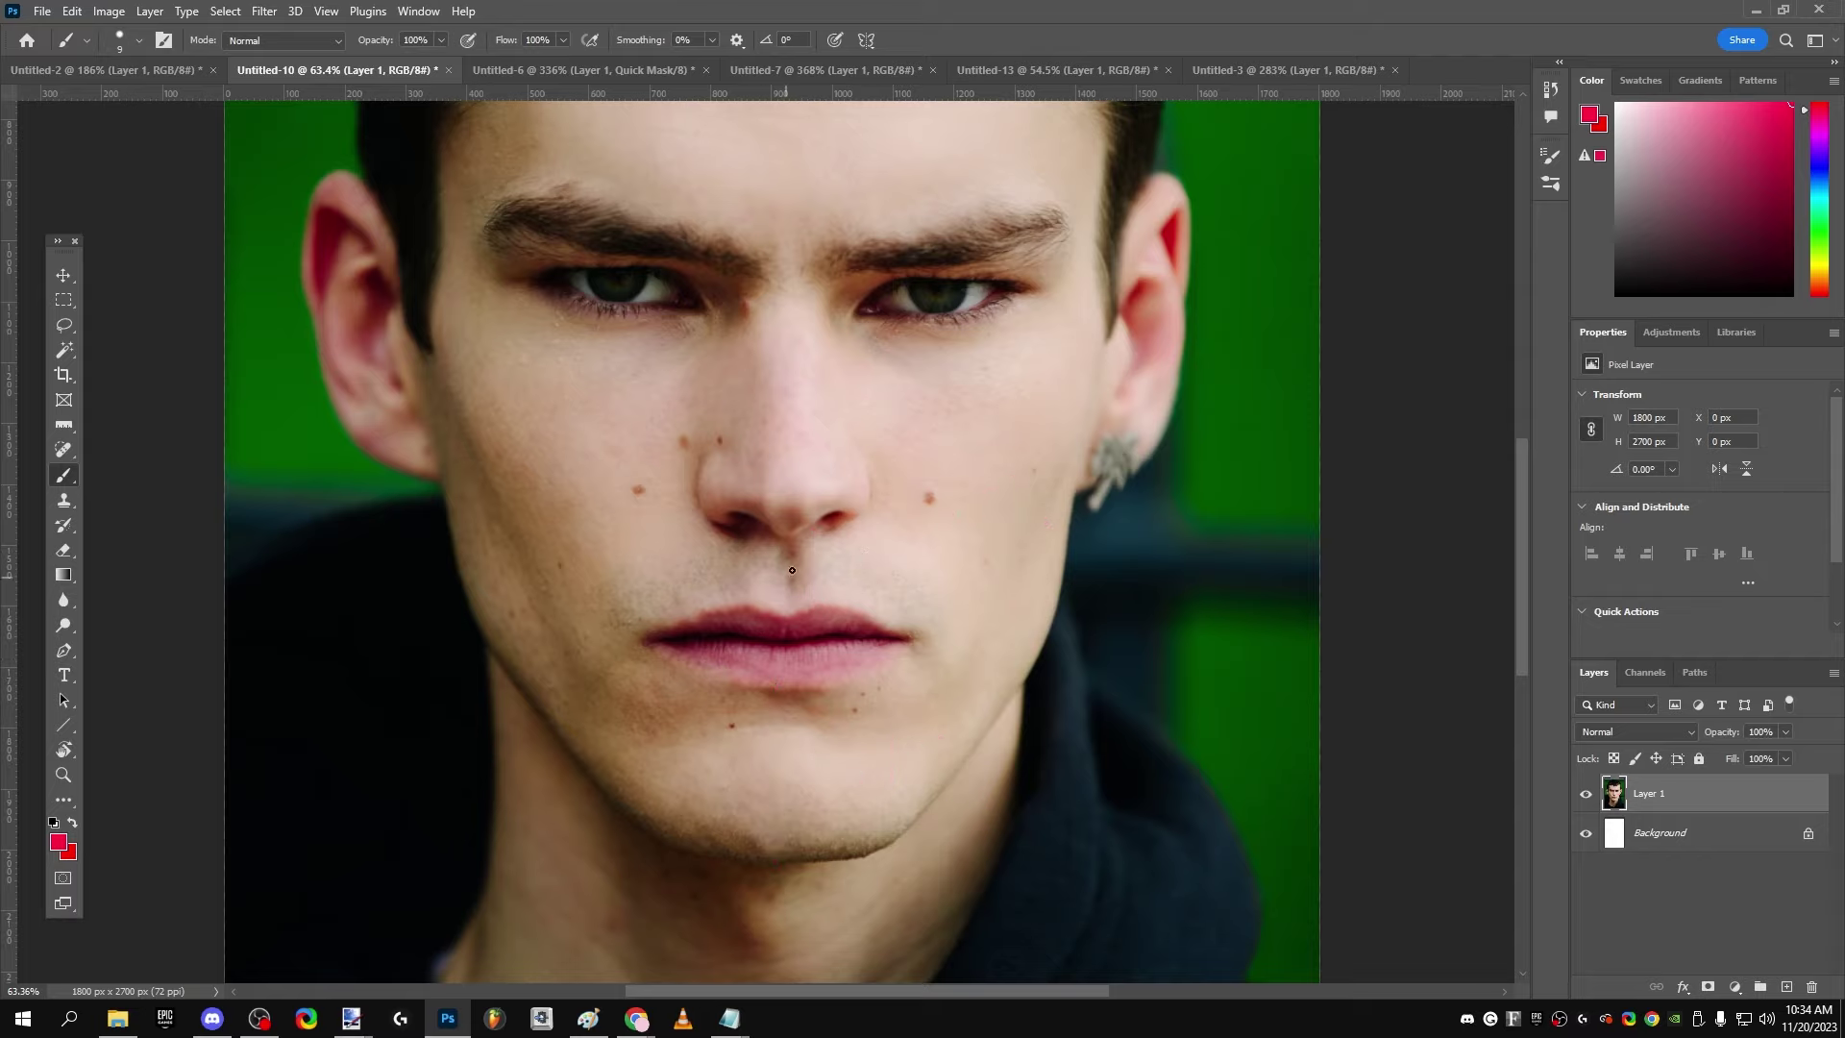
Step: Brush short vertical red lines marking the height of the lower lip and of the upper lip
scroll(779, 538, "up", 3)
scroll(777, 543, "down", 4)
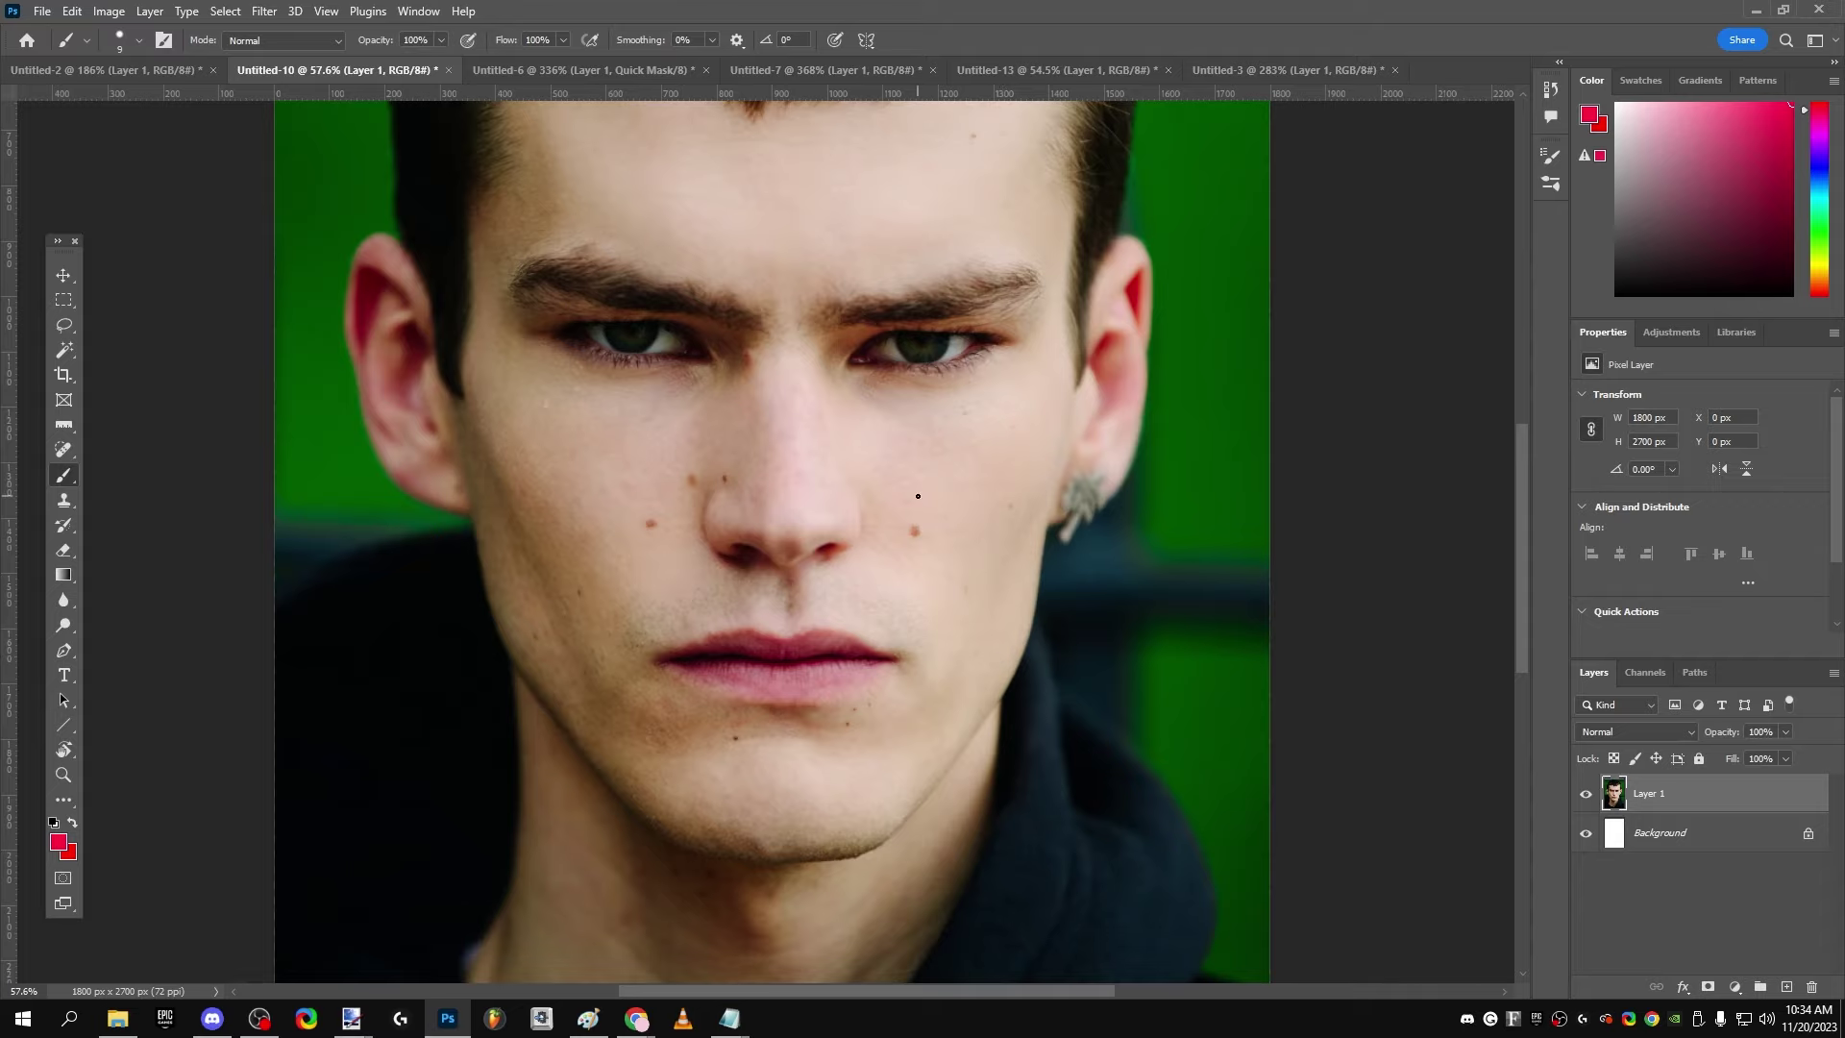
scroll(827, 635, "up", 3)
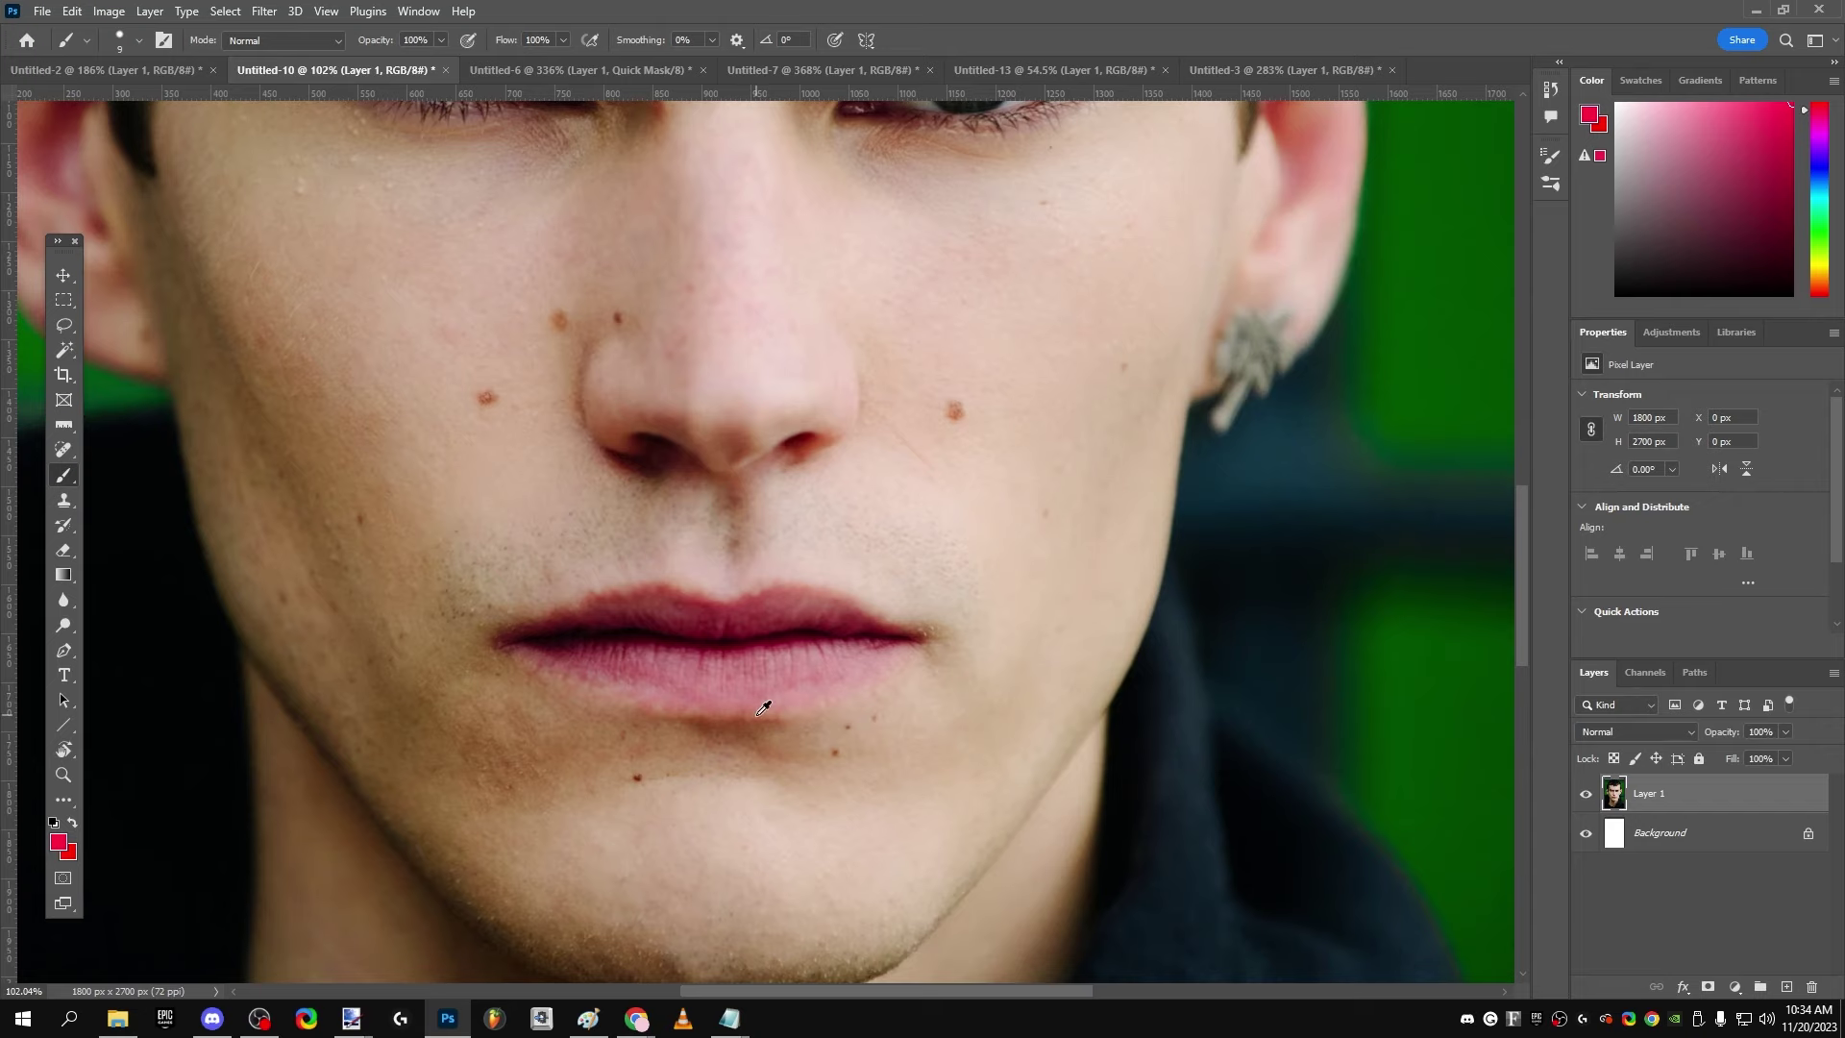
scroll(783, 697, "down", 3)
scroll(749, 707, "up", 3)
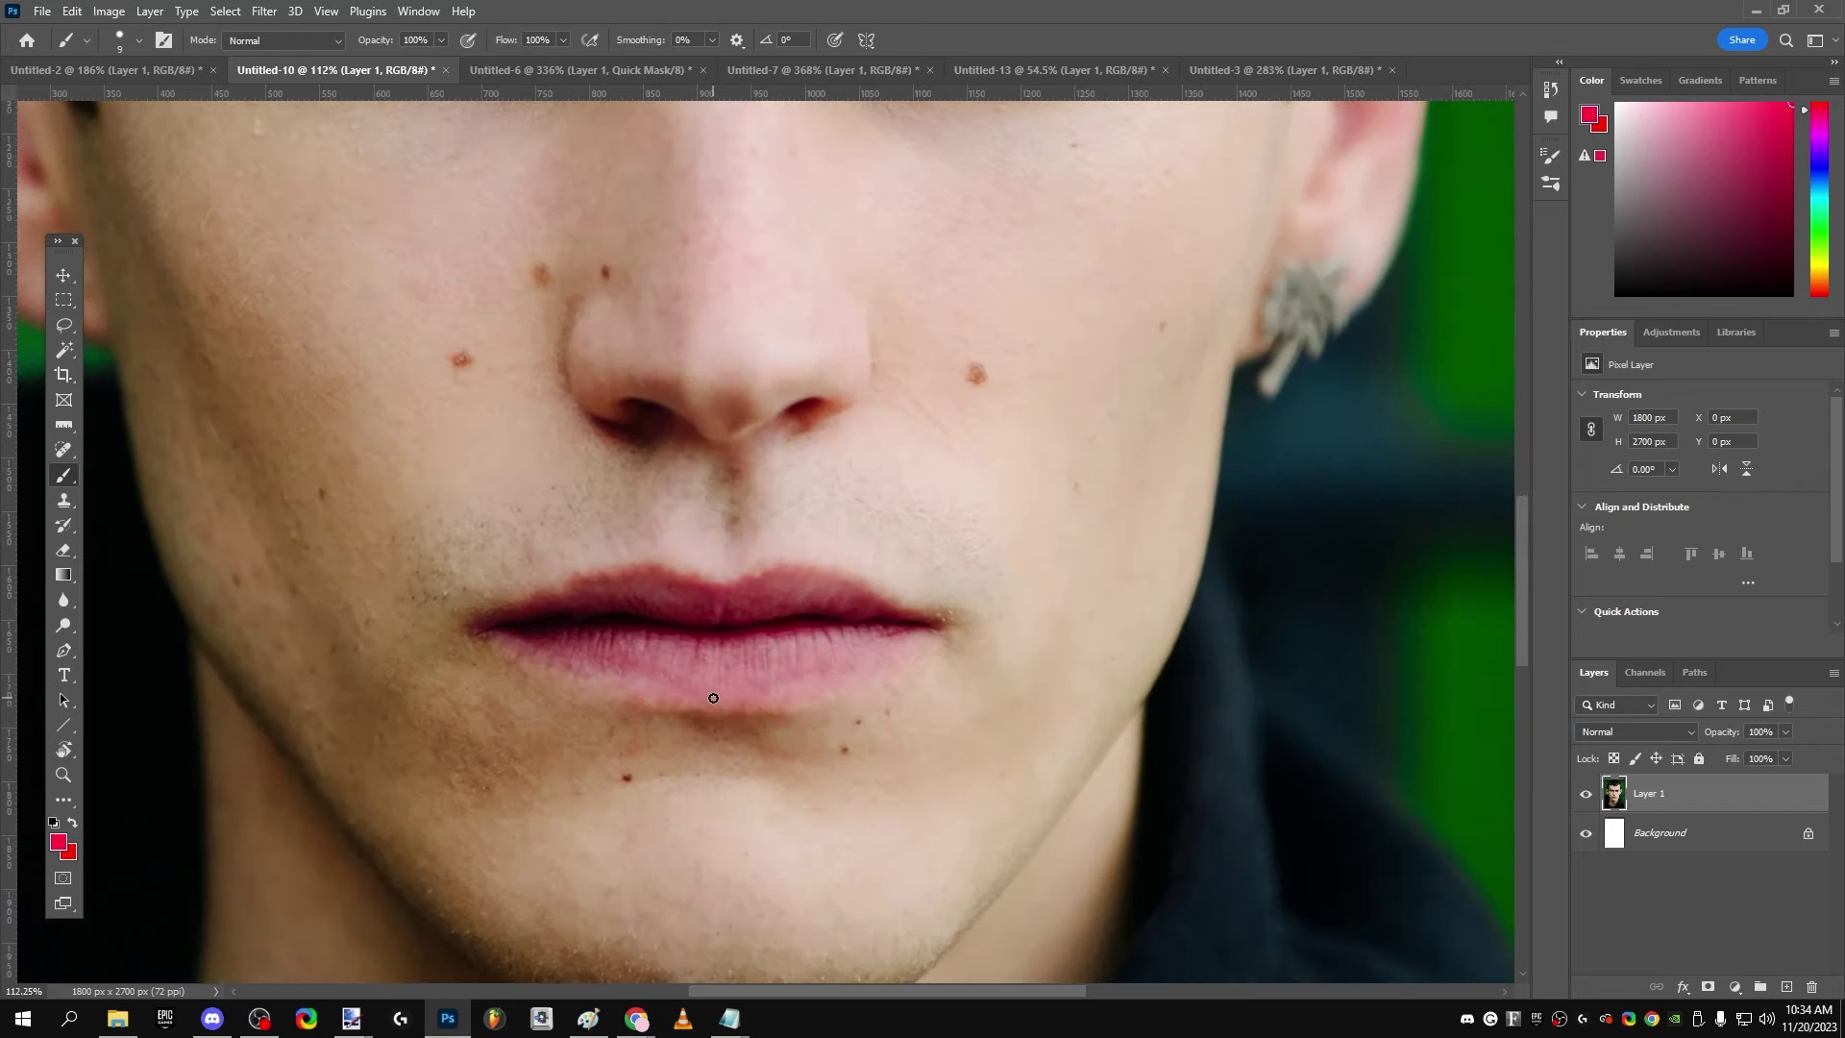
left_click_drag(711, 700, 711, 627)
left_click_drag(660, 562, 661, 616)
Step: Write the ratio 1.1:1 in red beside the mouth on the image's right
scroll(971, 605, "up", 3)
left_click_drag(930, 514, 930, 556)
left_click(946, 551)
left_click_drag(976, 454, 979, 528)
left_click(1025, 466)
left_click(1029, 505)
left_click_drag(1083, 429, 1114, 532)
Step: Write the range 1.7-2 in red on the cheek above the 1.1:1 ratio
scroll(1115, 533, "down", 3)
scroll(1151, 512, "up", 1)
scroll(1151, 513, "up", 2)
scroll(1151, 512, "up", 1)
left_click_drag(802, 367, 813, 444)
left_click(854, 427)
mouse_move(870, 368)
left_mouse_down()
mouse_move(902, 418)
mouse_move(996, 406)
left_mouse_up()
mouse_move(1020, 369)
left_mouse_down()
mouse_move(1022, 434)
mouse_move(1160, 450)
left_mouse_up()
Step: Undo the handwritten 1.7-2 and 1.1:1 values and the red lip height lines
scroll(984, 473, "down", 3)
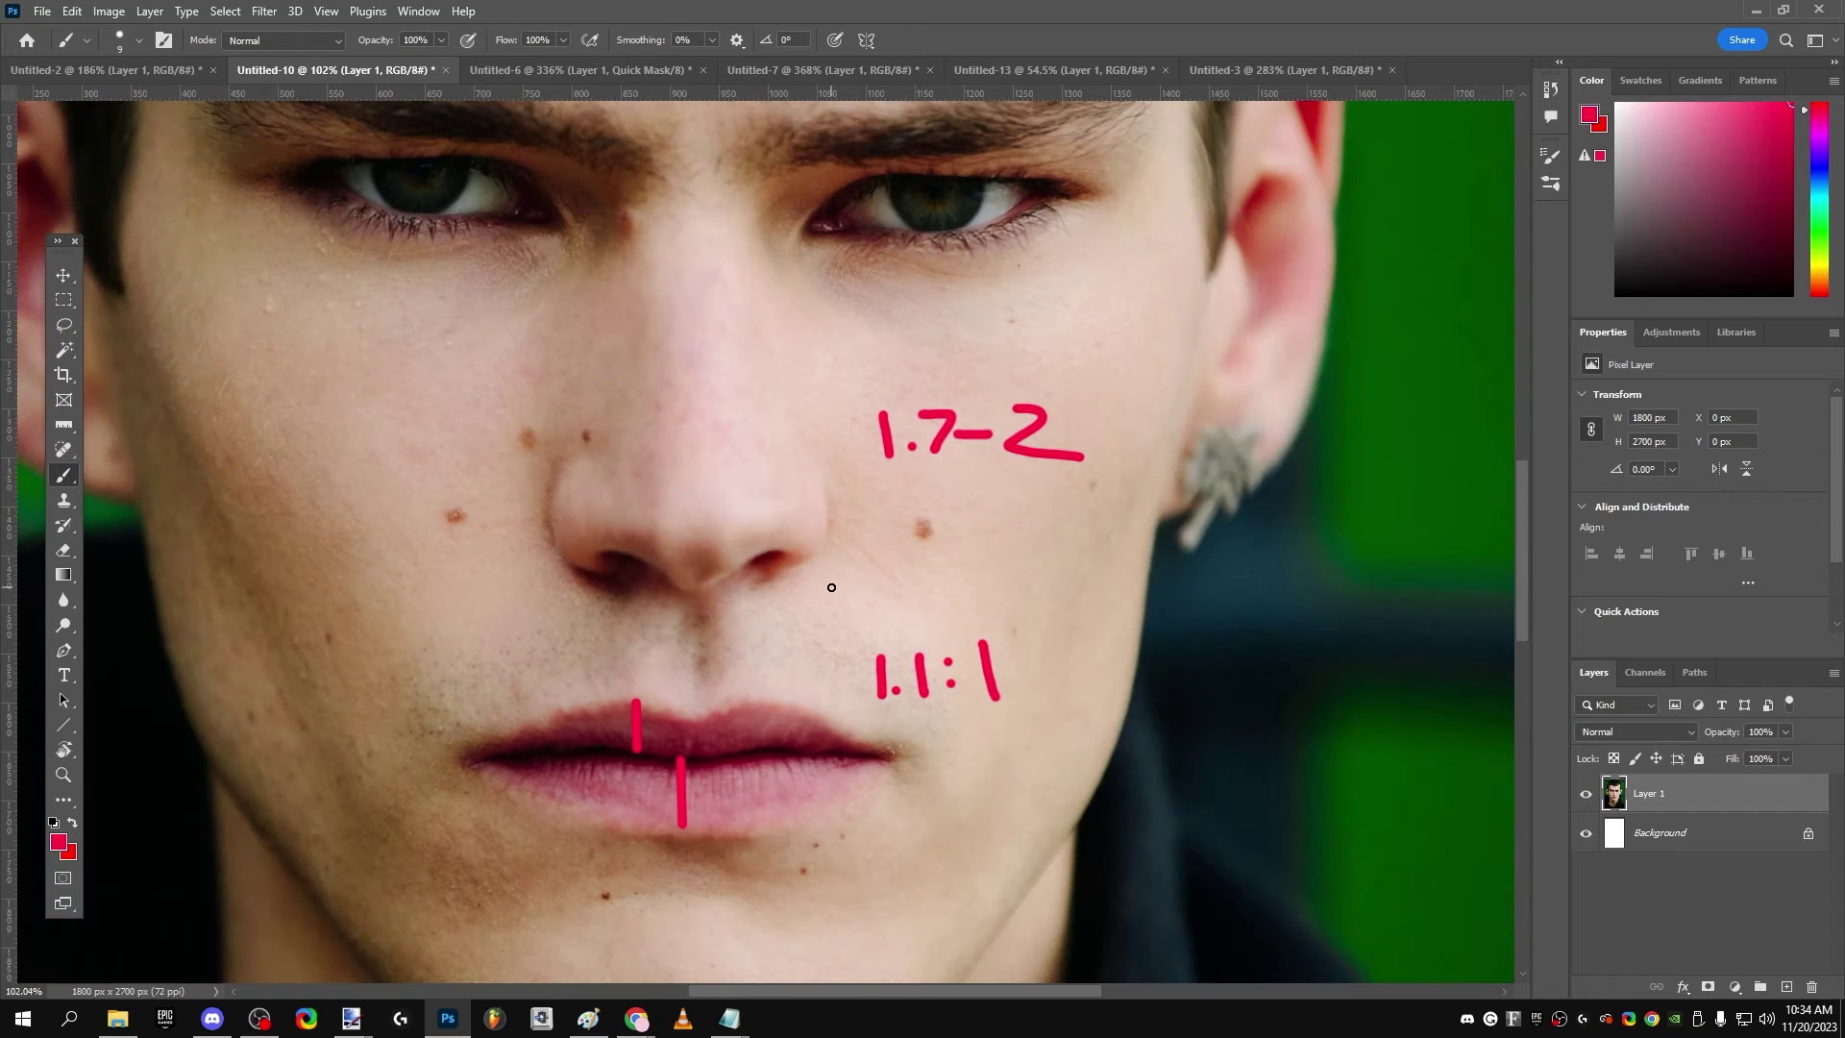
scroll(793, 567, "down", 2)
key("ctrl+z")
key("ctrl+z")
key("ctrl+z")
key("ctrl+z")
key("ctrl+z")
key("ctrl+z")
key("ctrl+z")
key("ctrl+z")
key("ctrl+z")
key("ctrl+z")
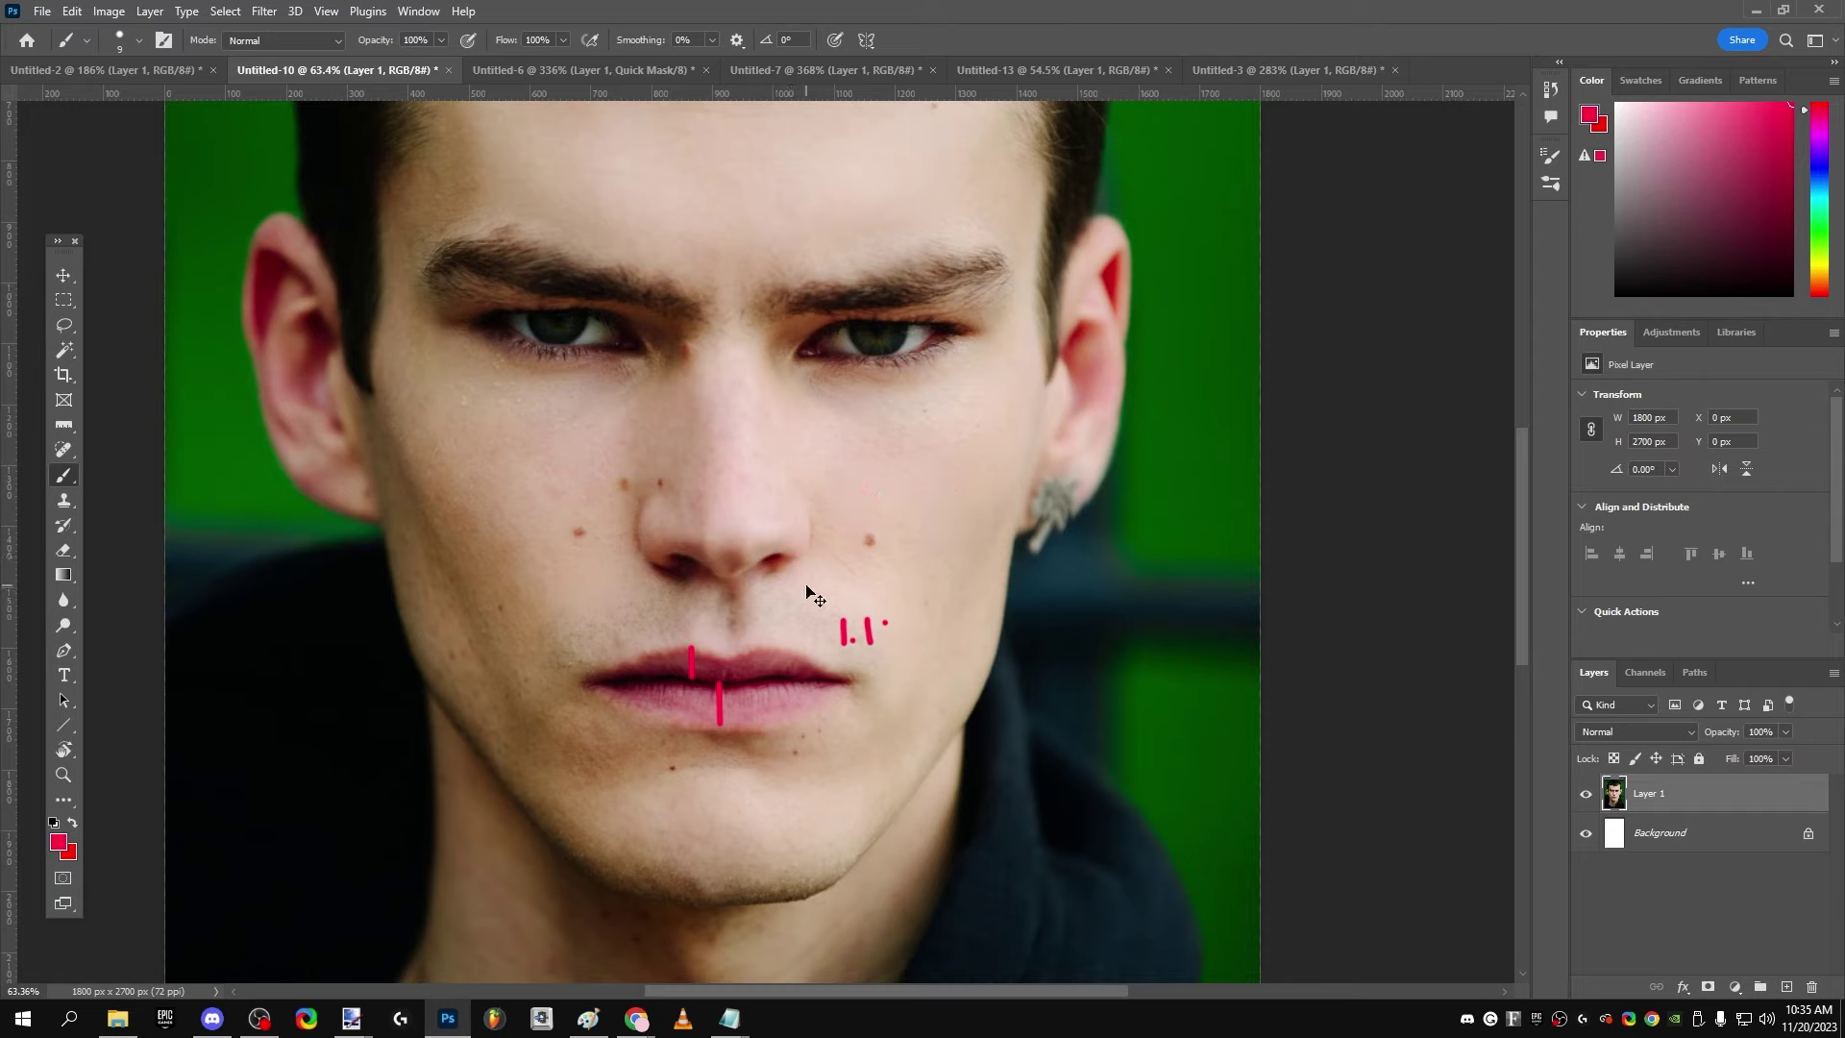
key("ctrl+z")
Step: Brush straight horizontal red lines across the full width of the nose and from one mouth corner to the other
scroll(825, 666, "down", 2)
scroll(708, 638, "up", 4)
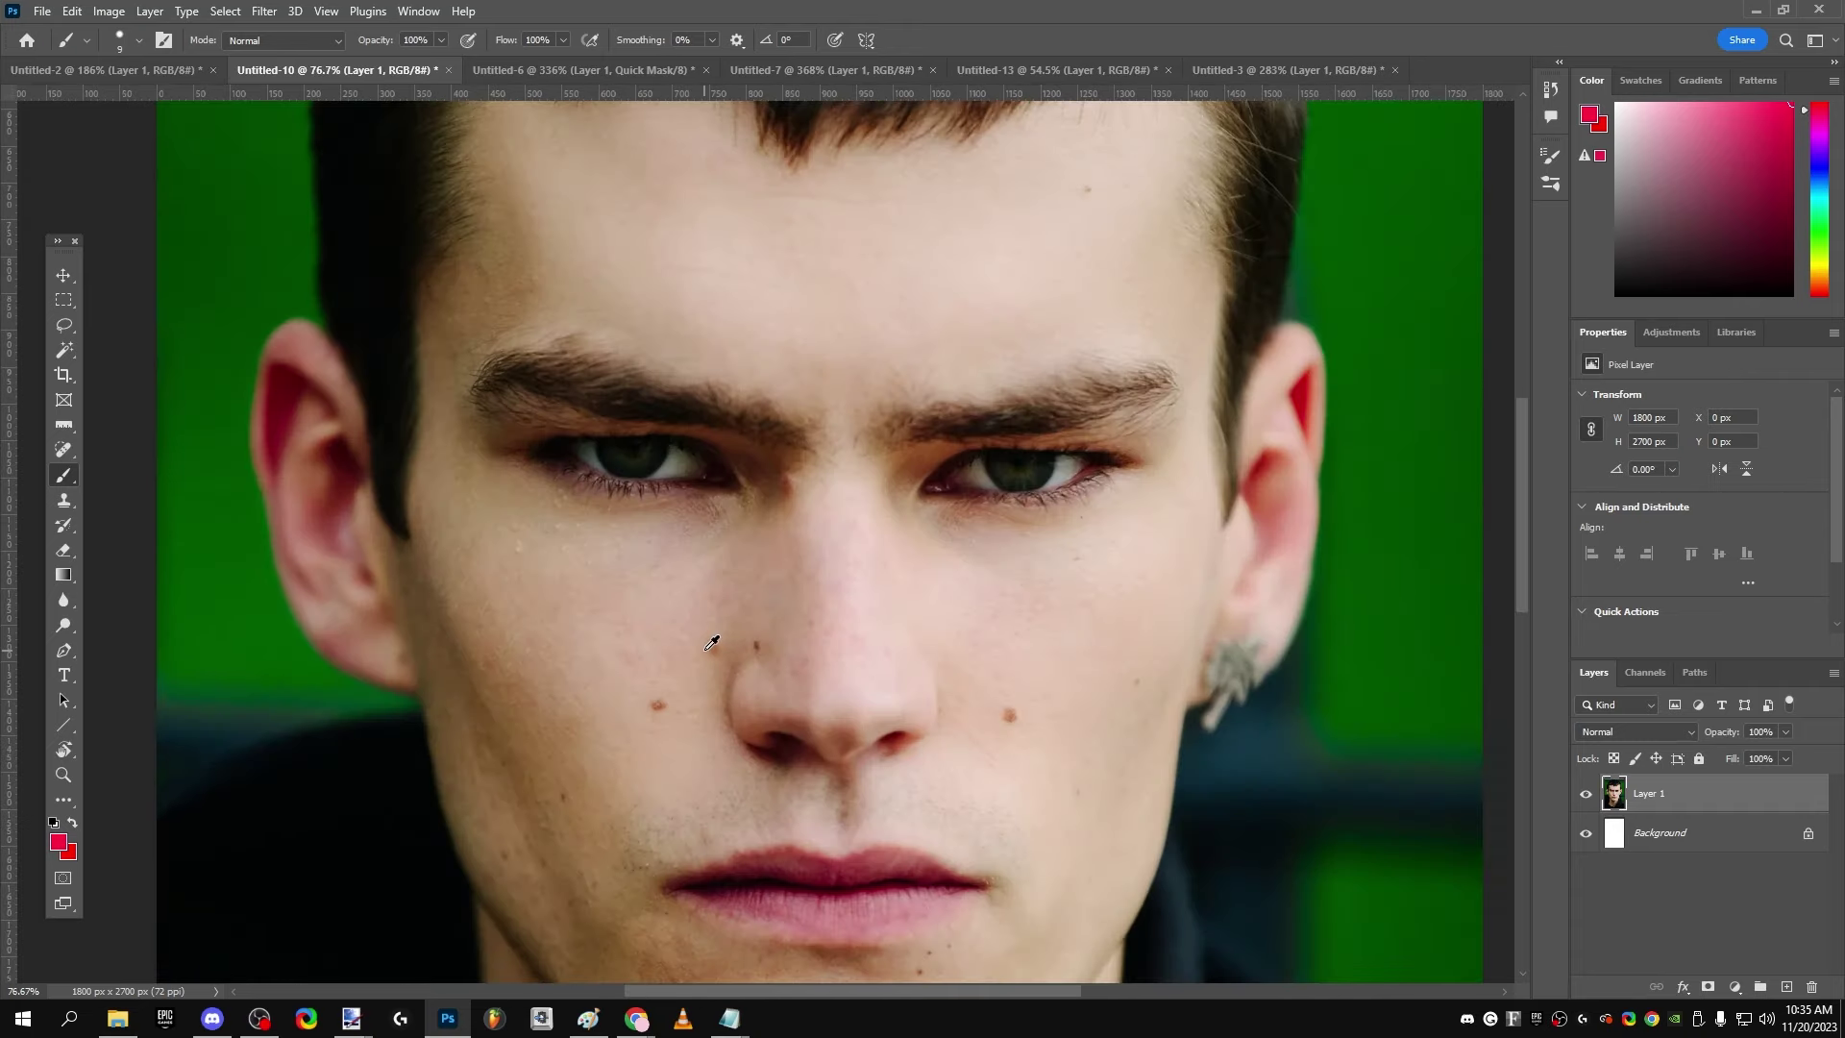
scroll(779, 537, "down", 2)
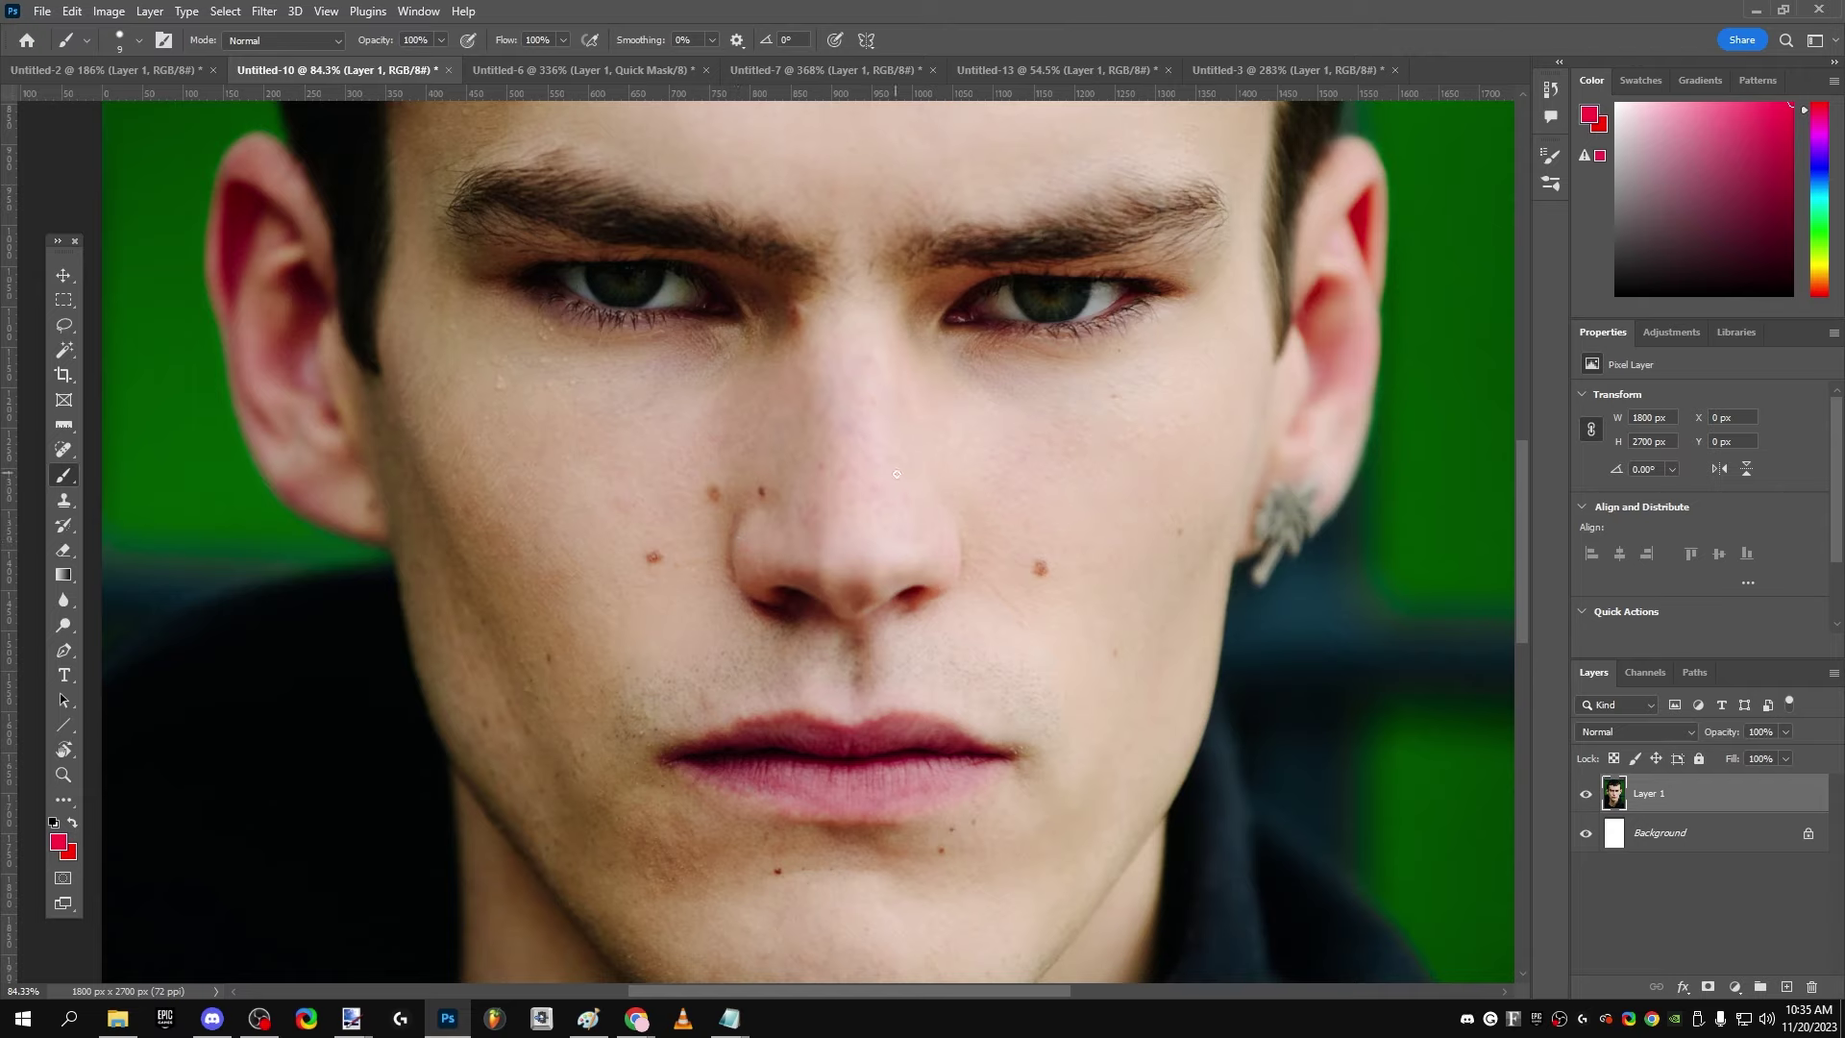
left_click(734, 562)
left_click(960, 557, "shift")
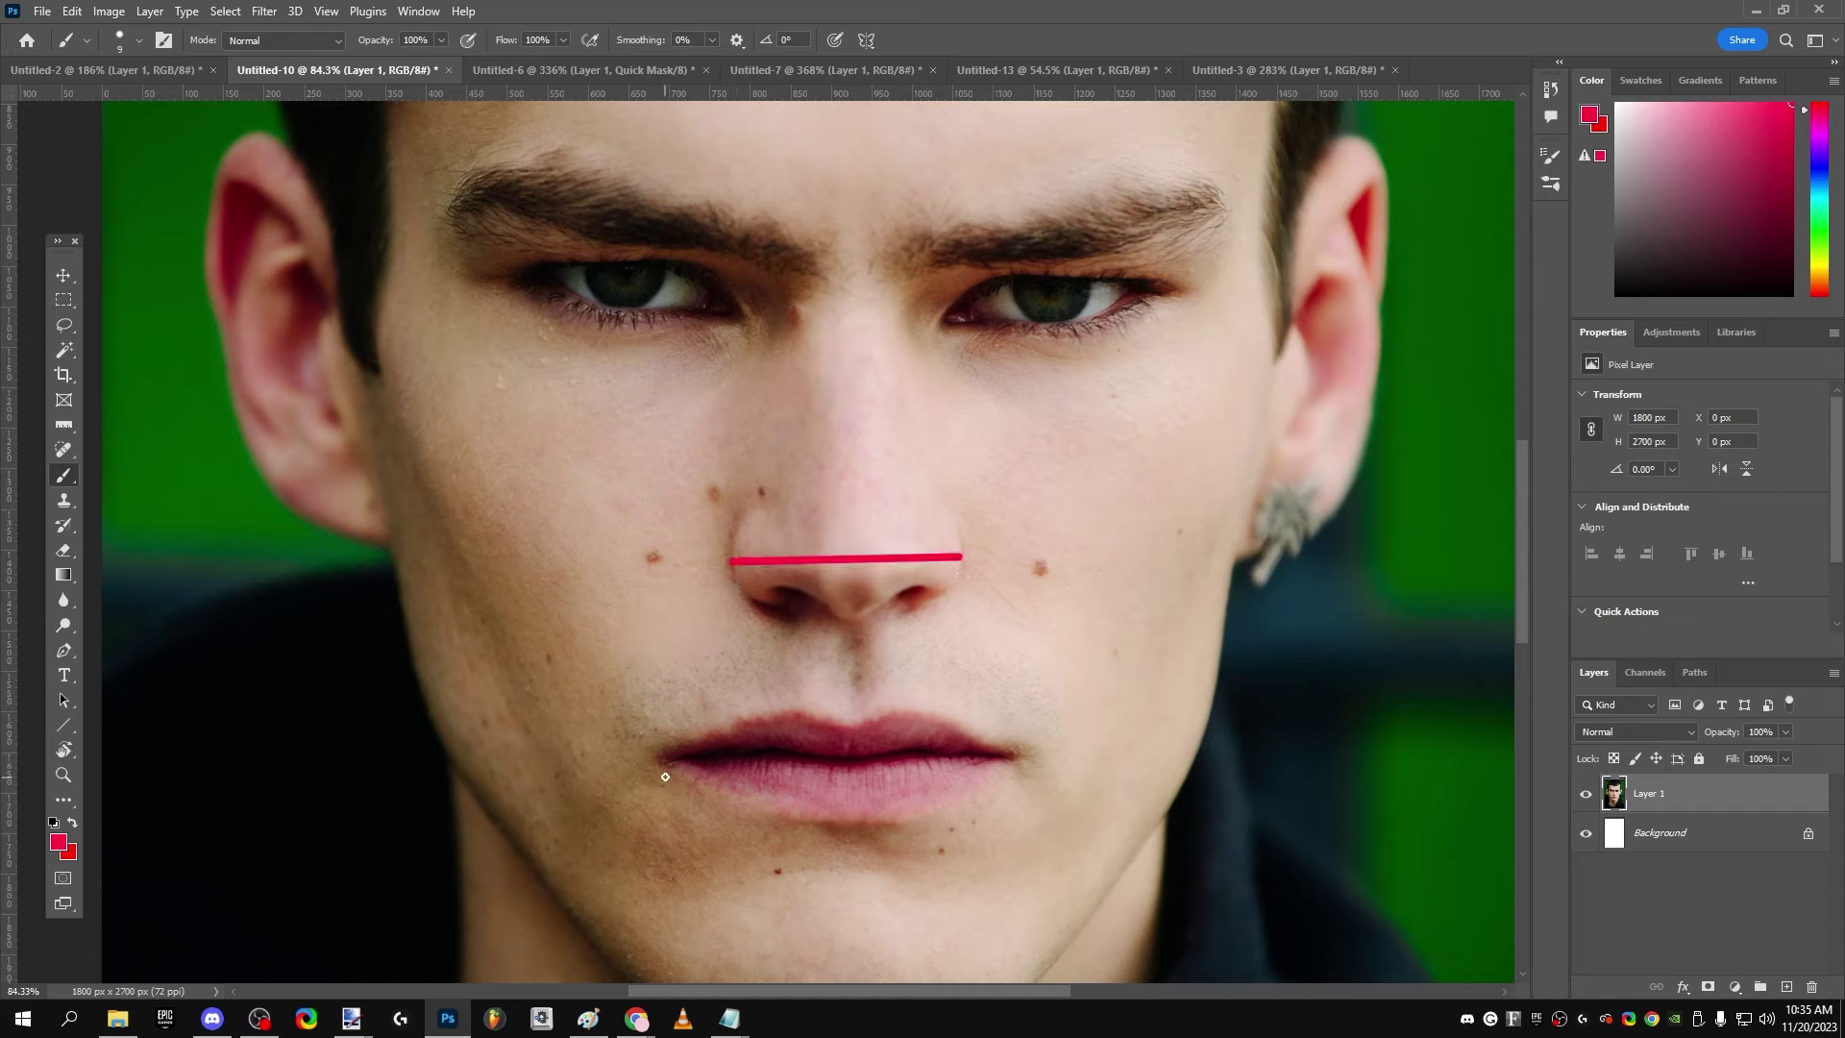
left_click(989, 760, "shift")
Step: Write the ratio 1.53 in red on the cheek between the nose and mouth lines, on the image's right
scroll(1051, 597, "down", 2)
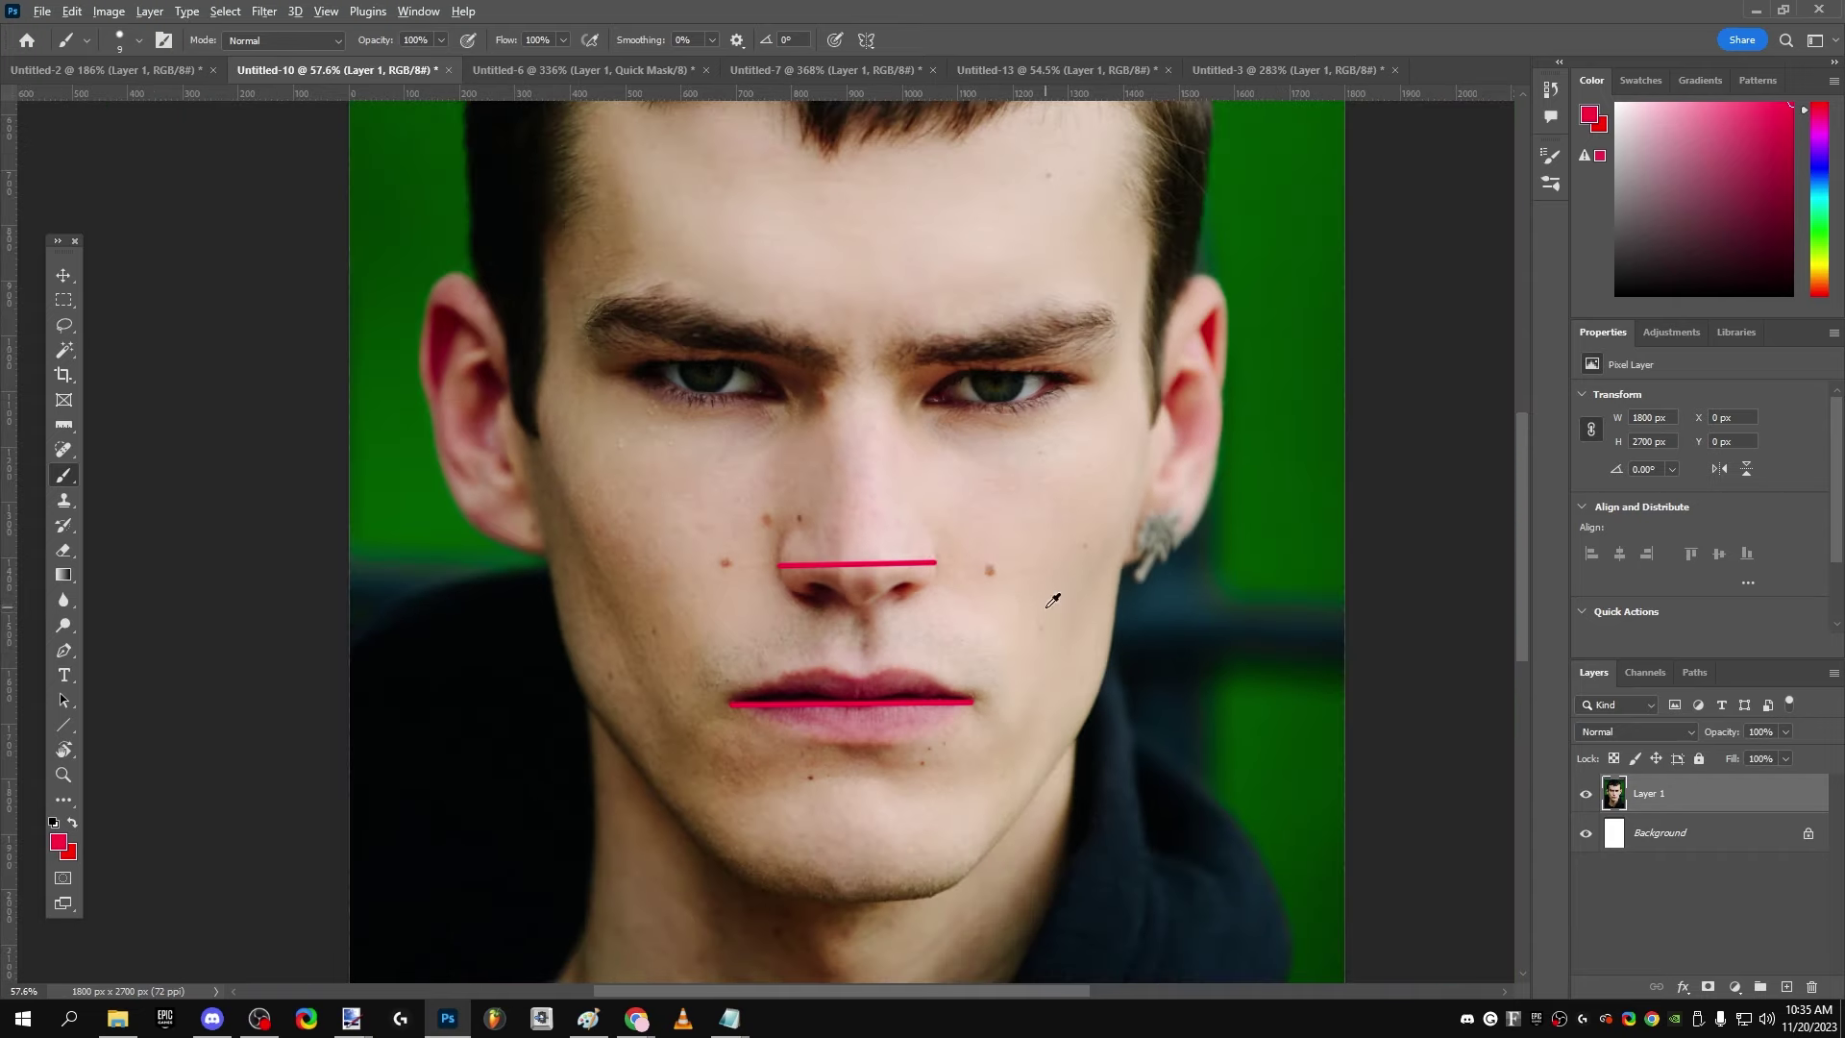
scroll(571, 773, "up", 4)
left_click_drag(941, 581, 934, 650)
left_click(955, 637)
mouse_move(1020, 579)
left_mouse_down()
mouse_move(1062, 603)
mouse_move(1046, 649)
left_mouse_up()
Step: Write a ratio range starting at 1.45 in red on the cheek above the 1.53 value
scroll(943, 683, "down", 3)
scroll(699, 750, "up", 2)
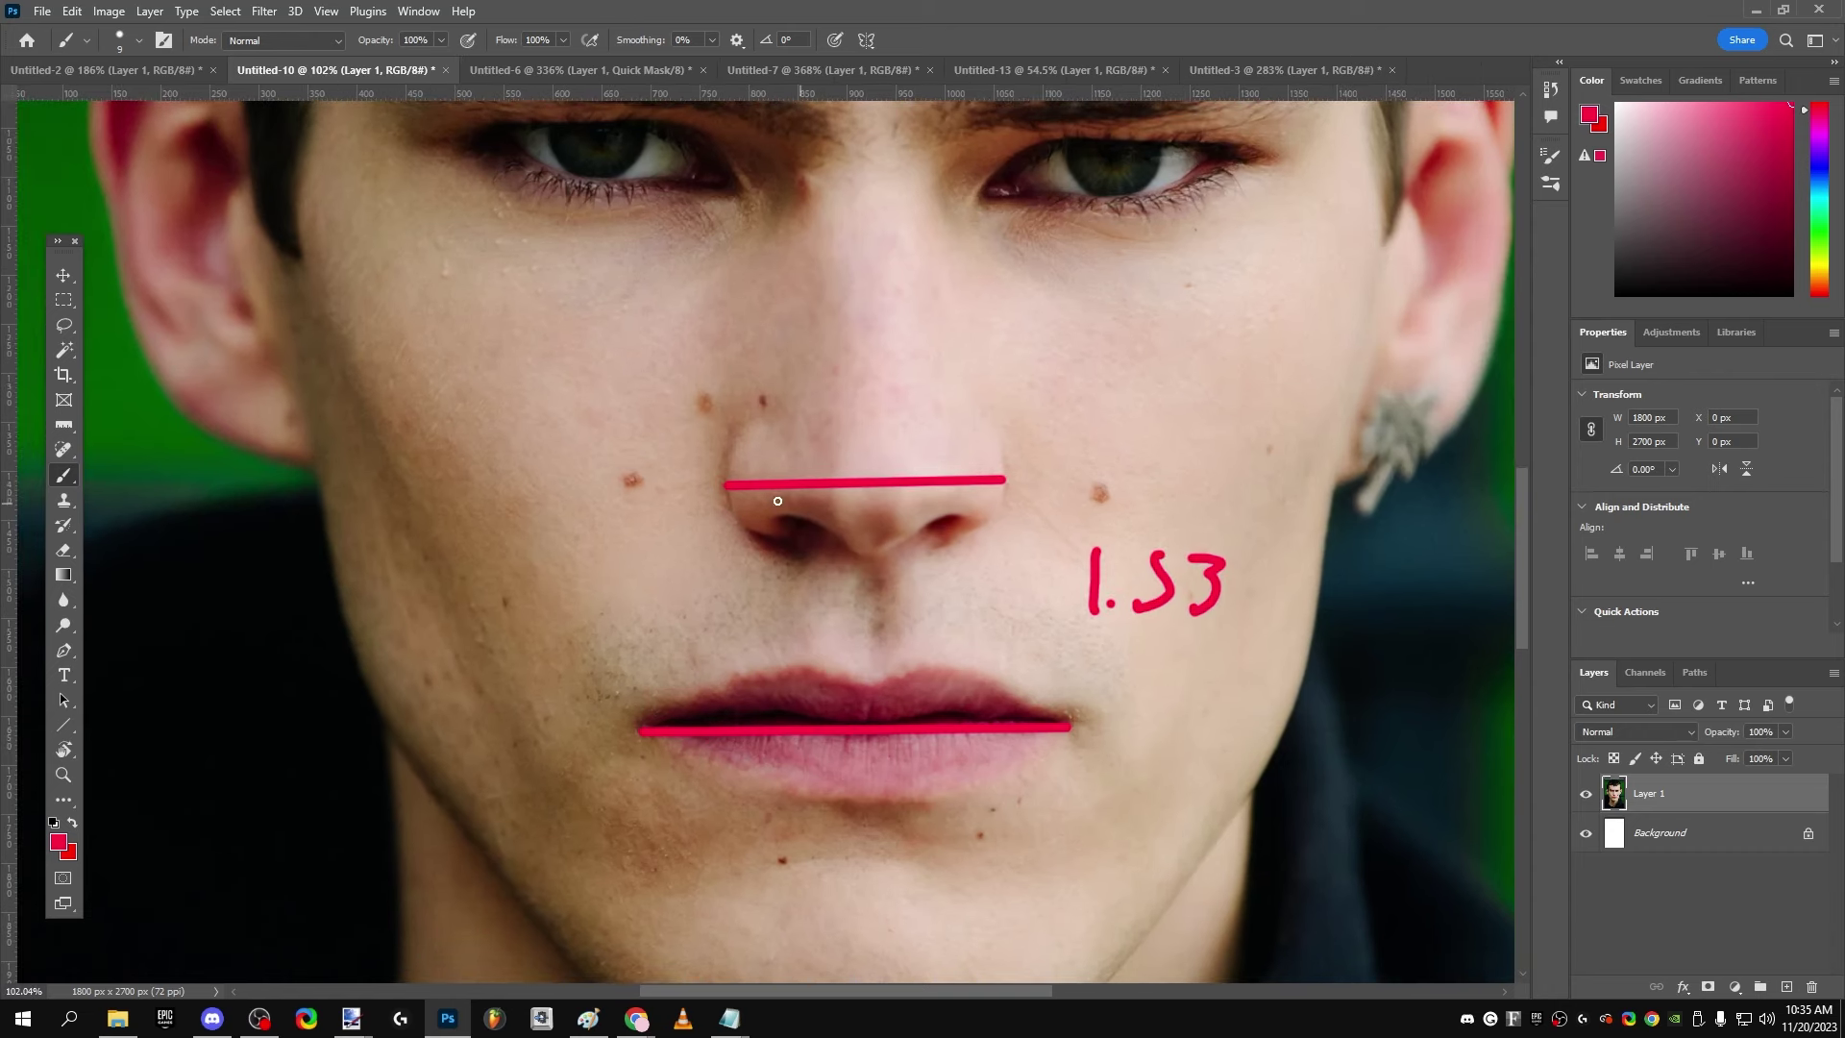
scroll(897, 691, "down", 3)
scroll(1191, 569, "up", 3)
left_click_drag(810, 436, 816, 514)
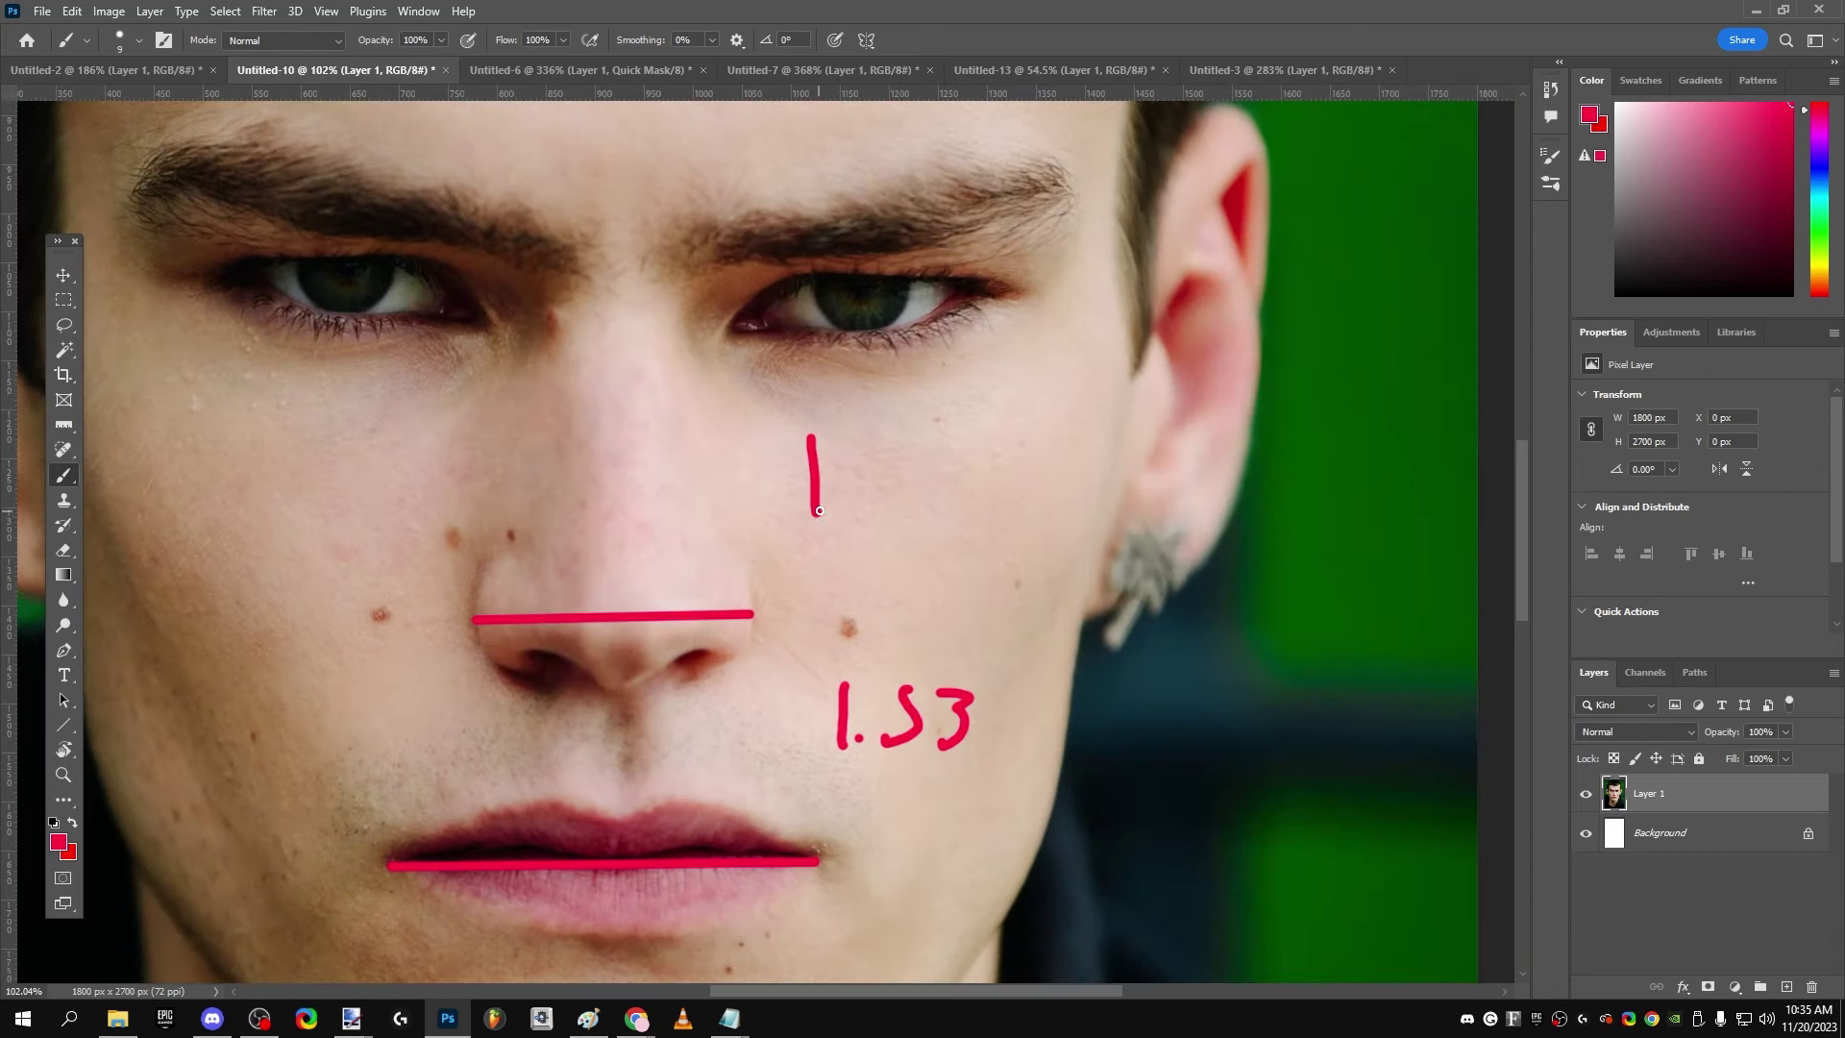
left_click(830, 504)
mouse_move(874, 453)
left_mouse_down()
mouse_move(882, 483)
mouse_move(920, 480)
left_mouse_up()
left_click_drag(901, 438, 906, 519)
left_click_drag(976, 447, 944, 514)
mouse_move(991, 478)
left_mouse_down()
mouse_move(1018, 477)
mouse_move(1047, 521)
left_mouse_up()
left_click(1084, 512)
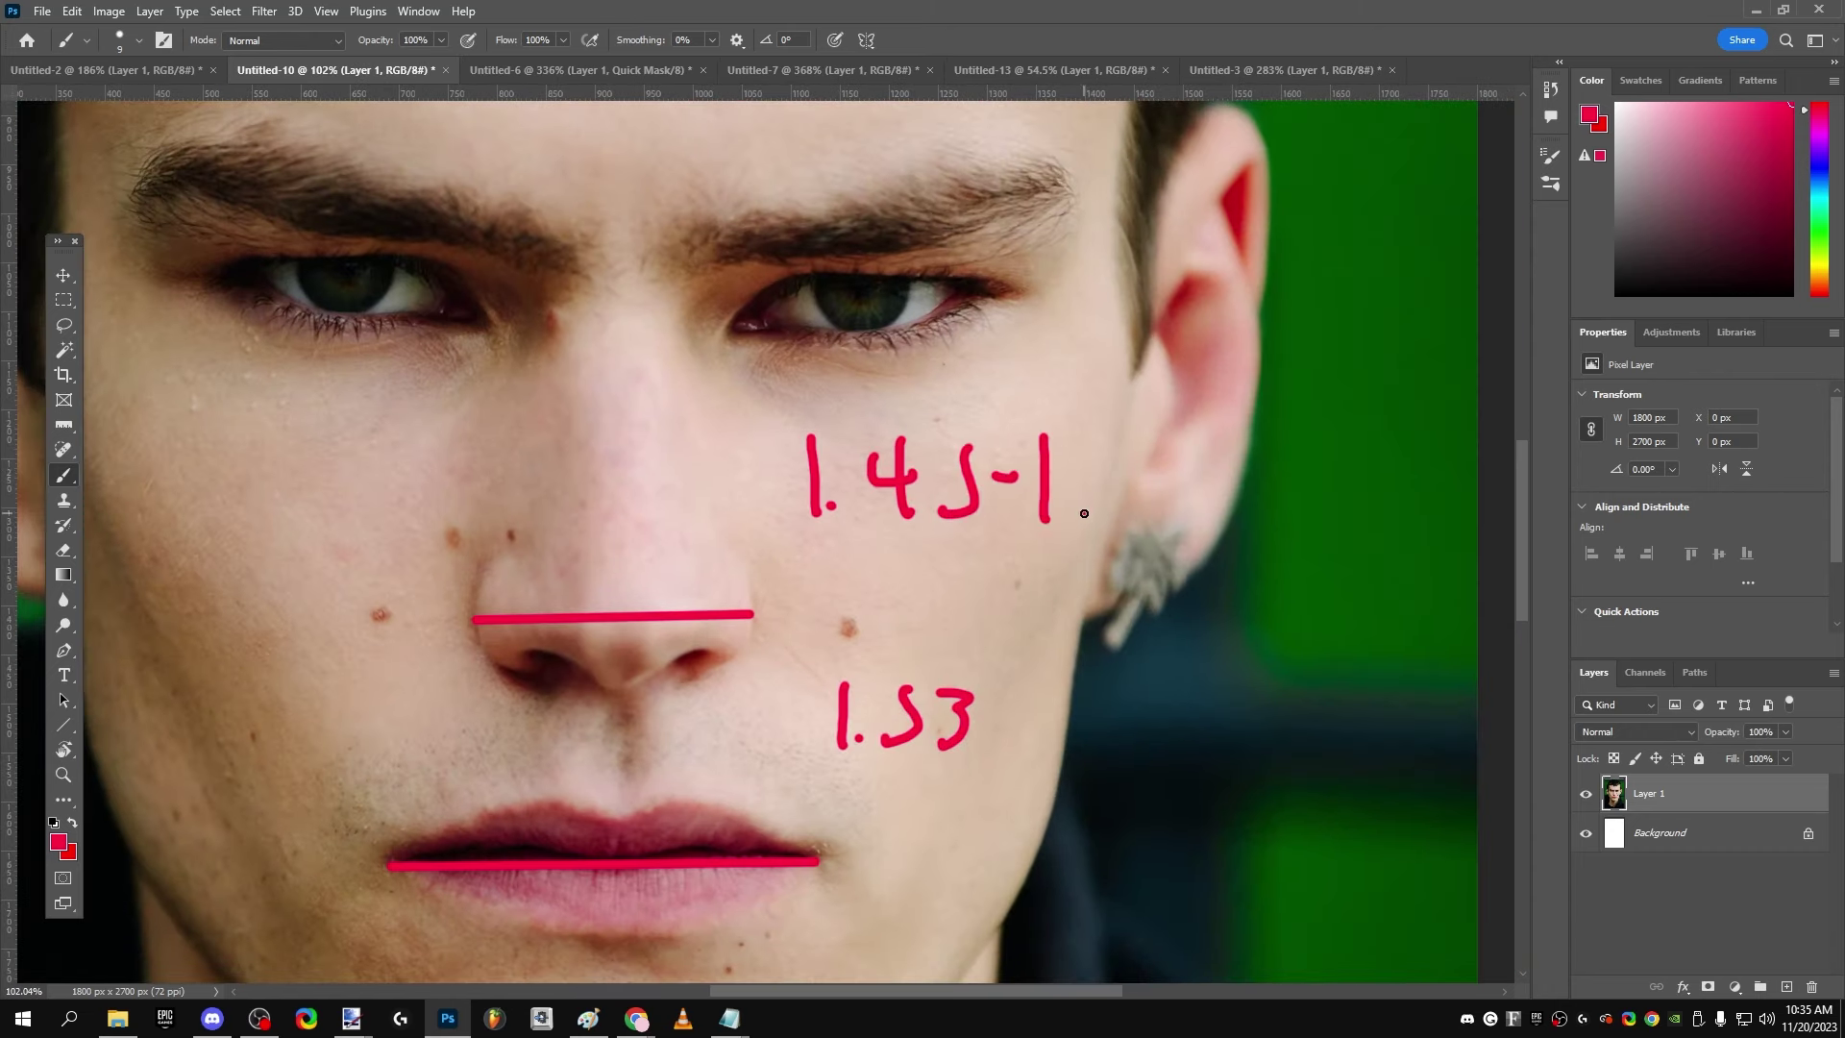
mouse_move(1105, 445)
left_mouse_down()
mouse_move(1148, 473)
mouse_move(1138, 520)
left_mouse_up()
Step: Undo the handwritten ratio range, the 1.53 value and the red mouth and nose width lines
scroll(1057, 606, "down", 3)
key("ctrl+z")
key("ctrl+z")
key("ctrl+z")
key("ctrl+z")
key("ctrl+z")
key("ctrl+z")
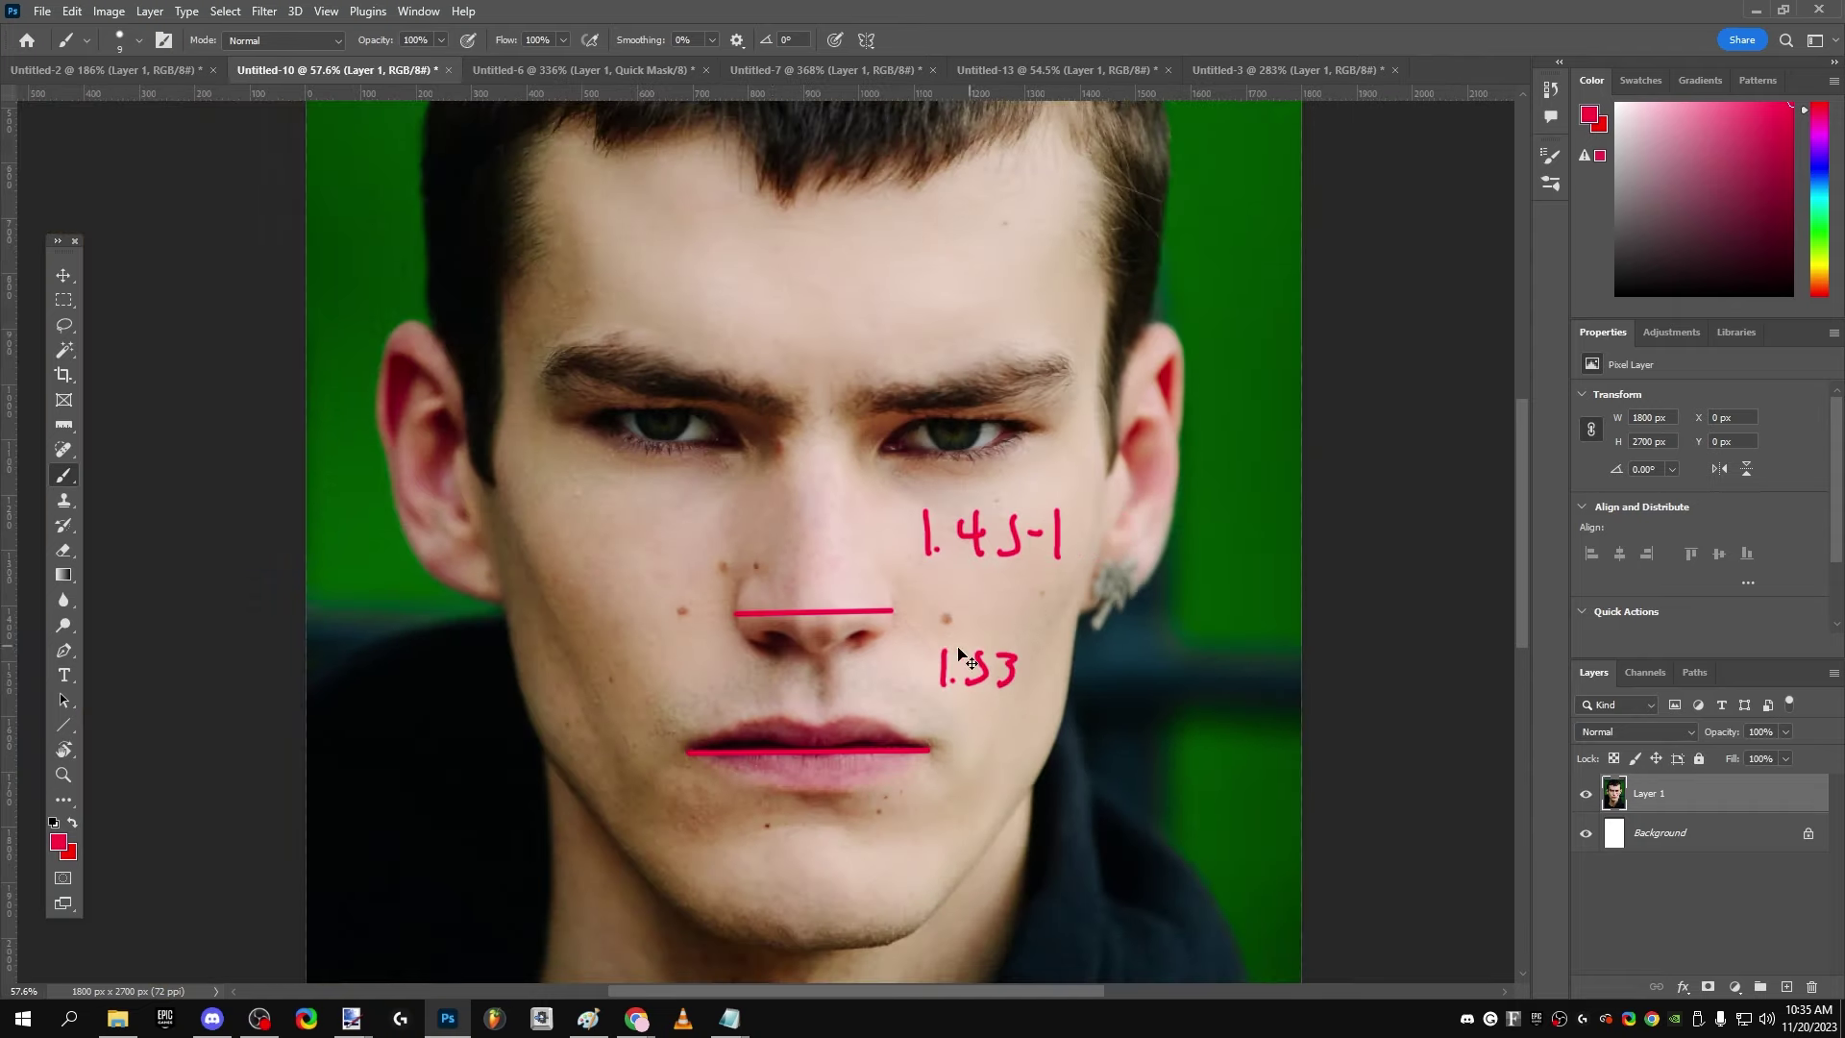
key("ctrl+z")
key("ctrl+z")
key("ctrl+z")
key("ctrl+z")
key("ctrl+z")
key("ctrl+z")
key("ctrl+z")
key("ctrl+z")
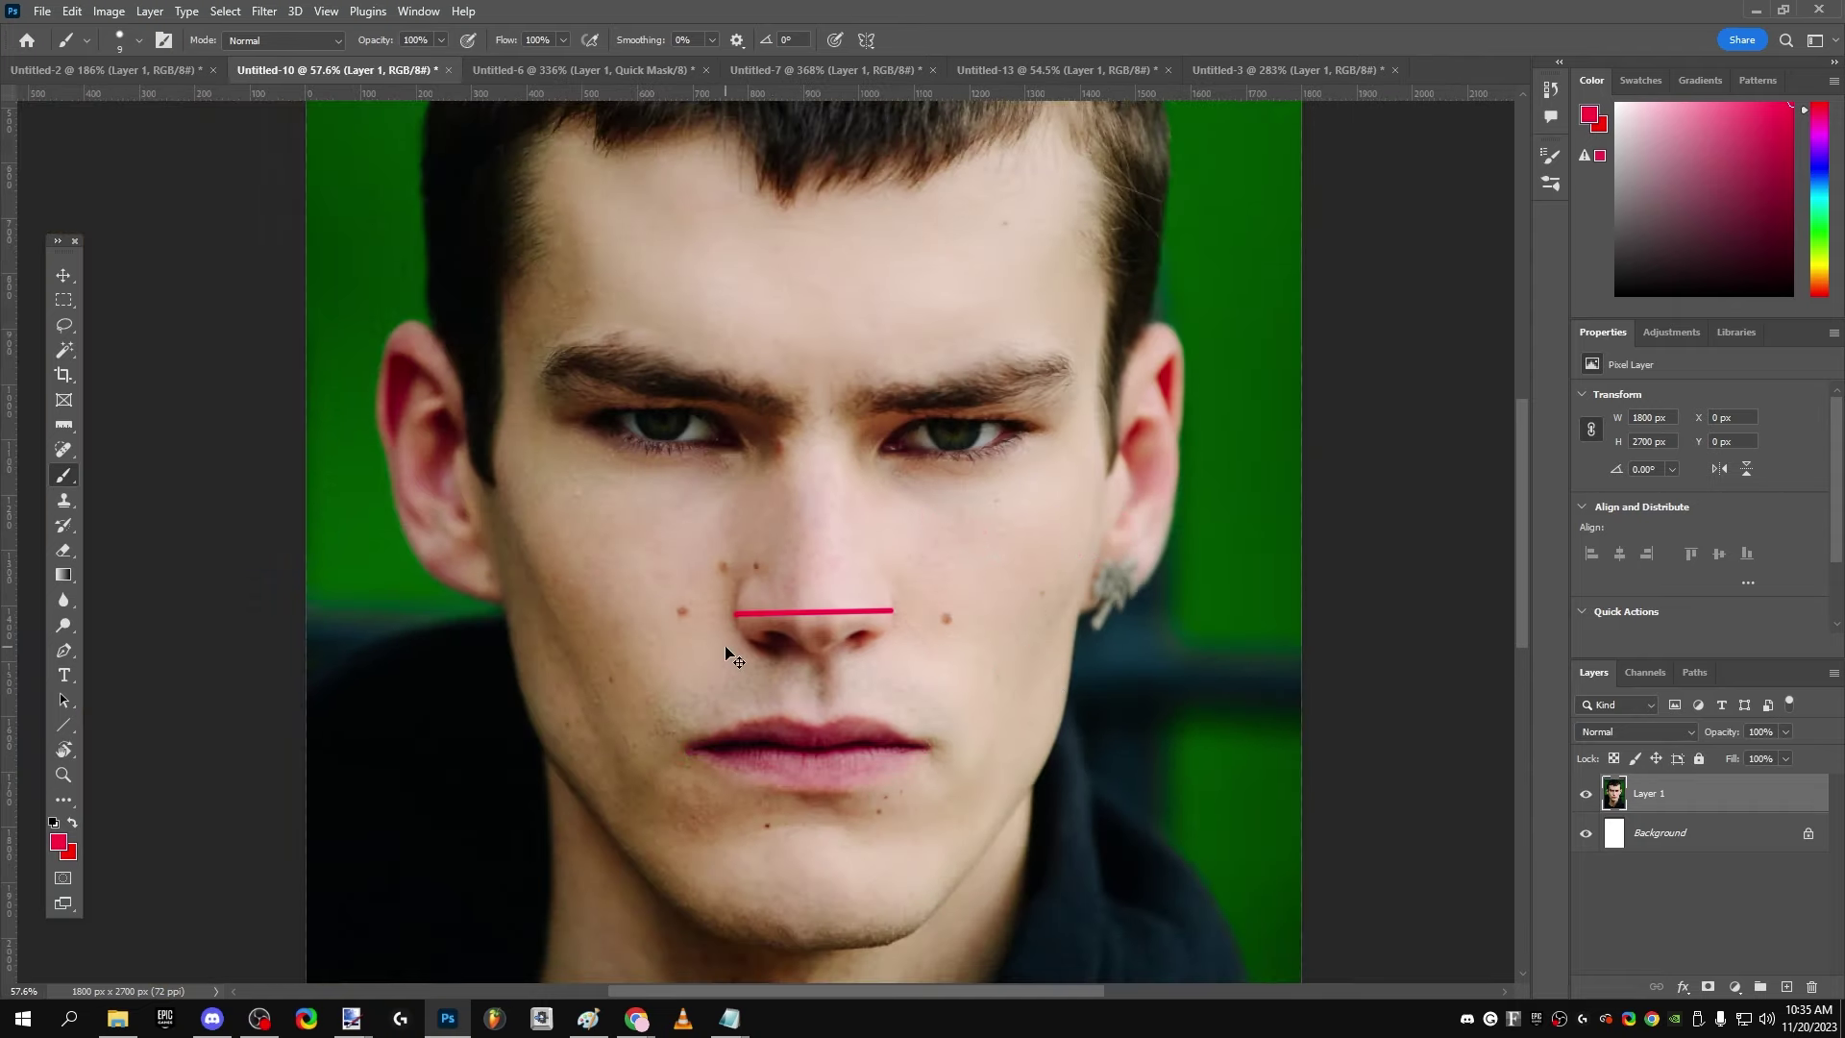
key("ctrl+z")
Step: Brush straight vertical red lines from both mouth corners up through the eyes past the brows, and undo them
mouse_move(687, 748)
left_mouse_down()
mouse_move(716, 488)
mouse_move(687, 349)
left_mouse_up()
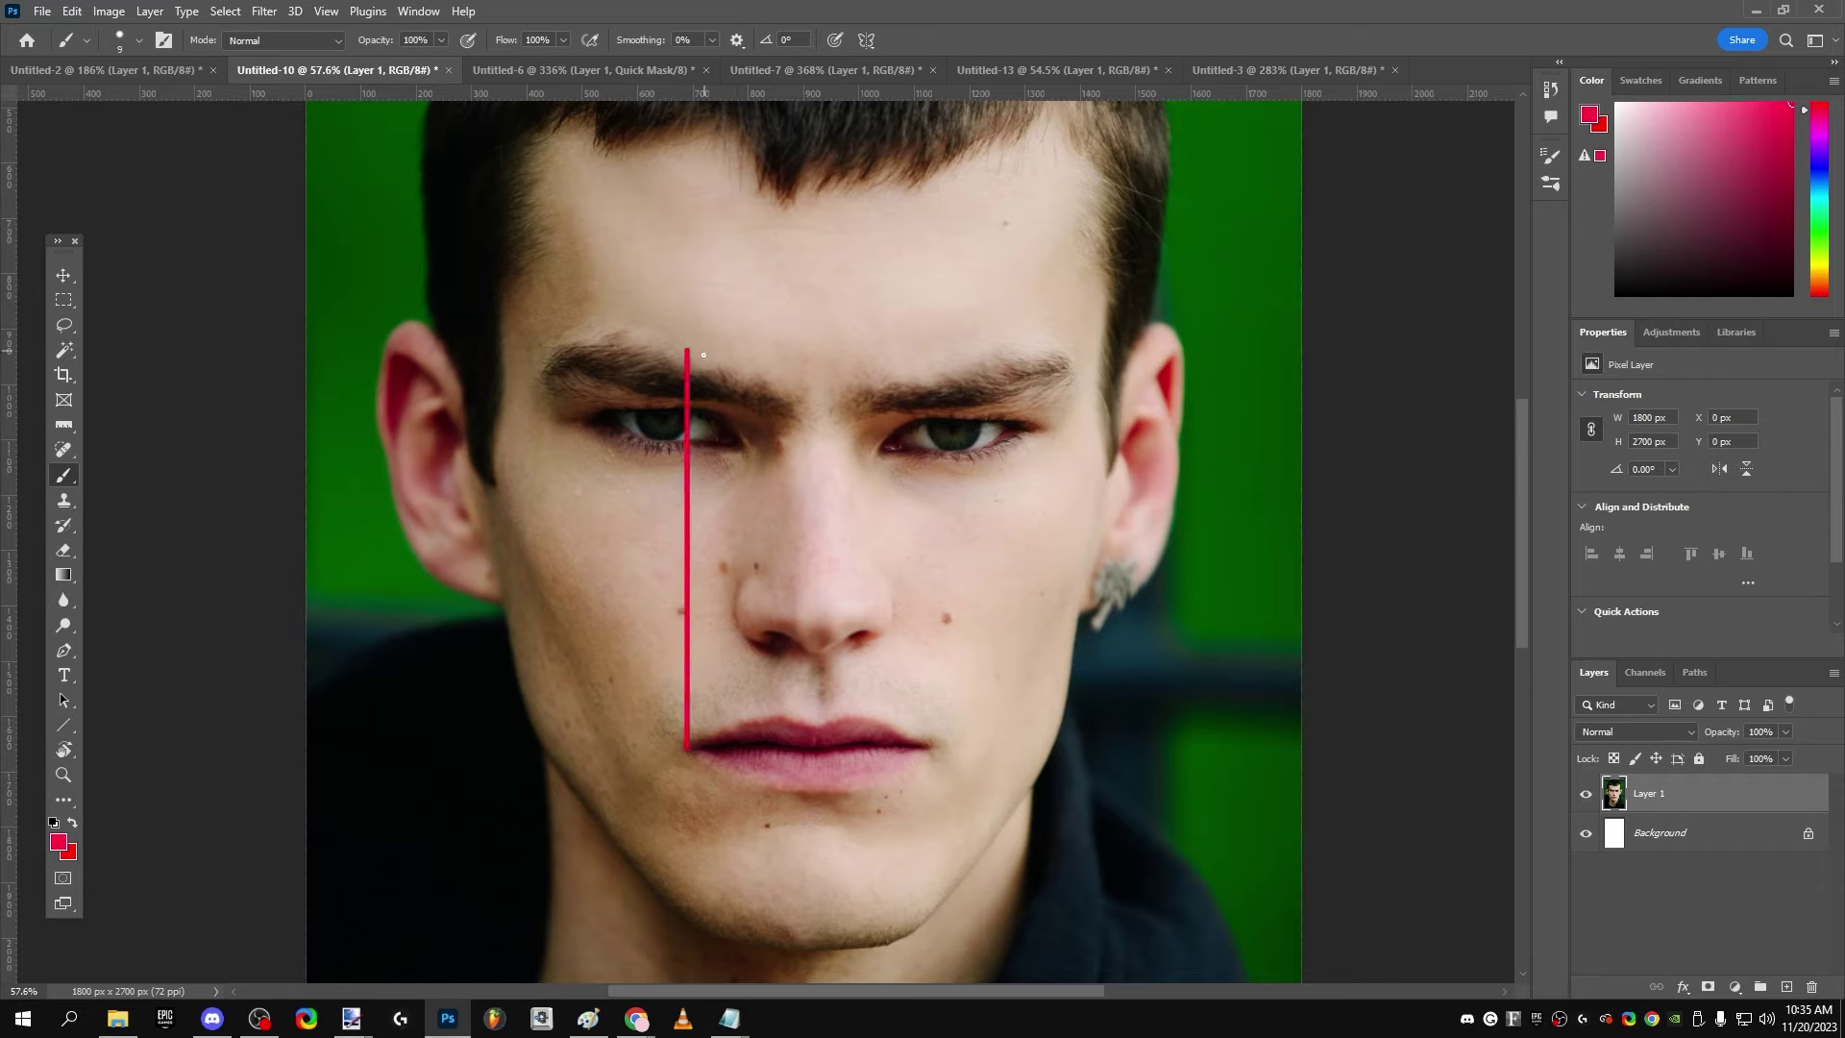
left_click(928, 747, "shift")
left_click_drag(929, 748, 927, 394)
key("ctrl+z")
key("ctrl+z")
left_click_drag(935, 747, 932, 333)
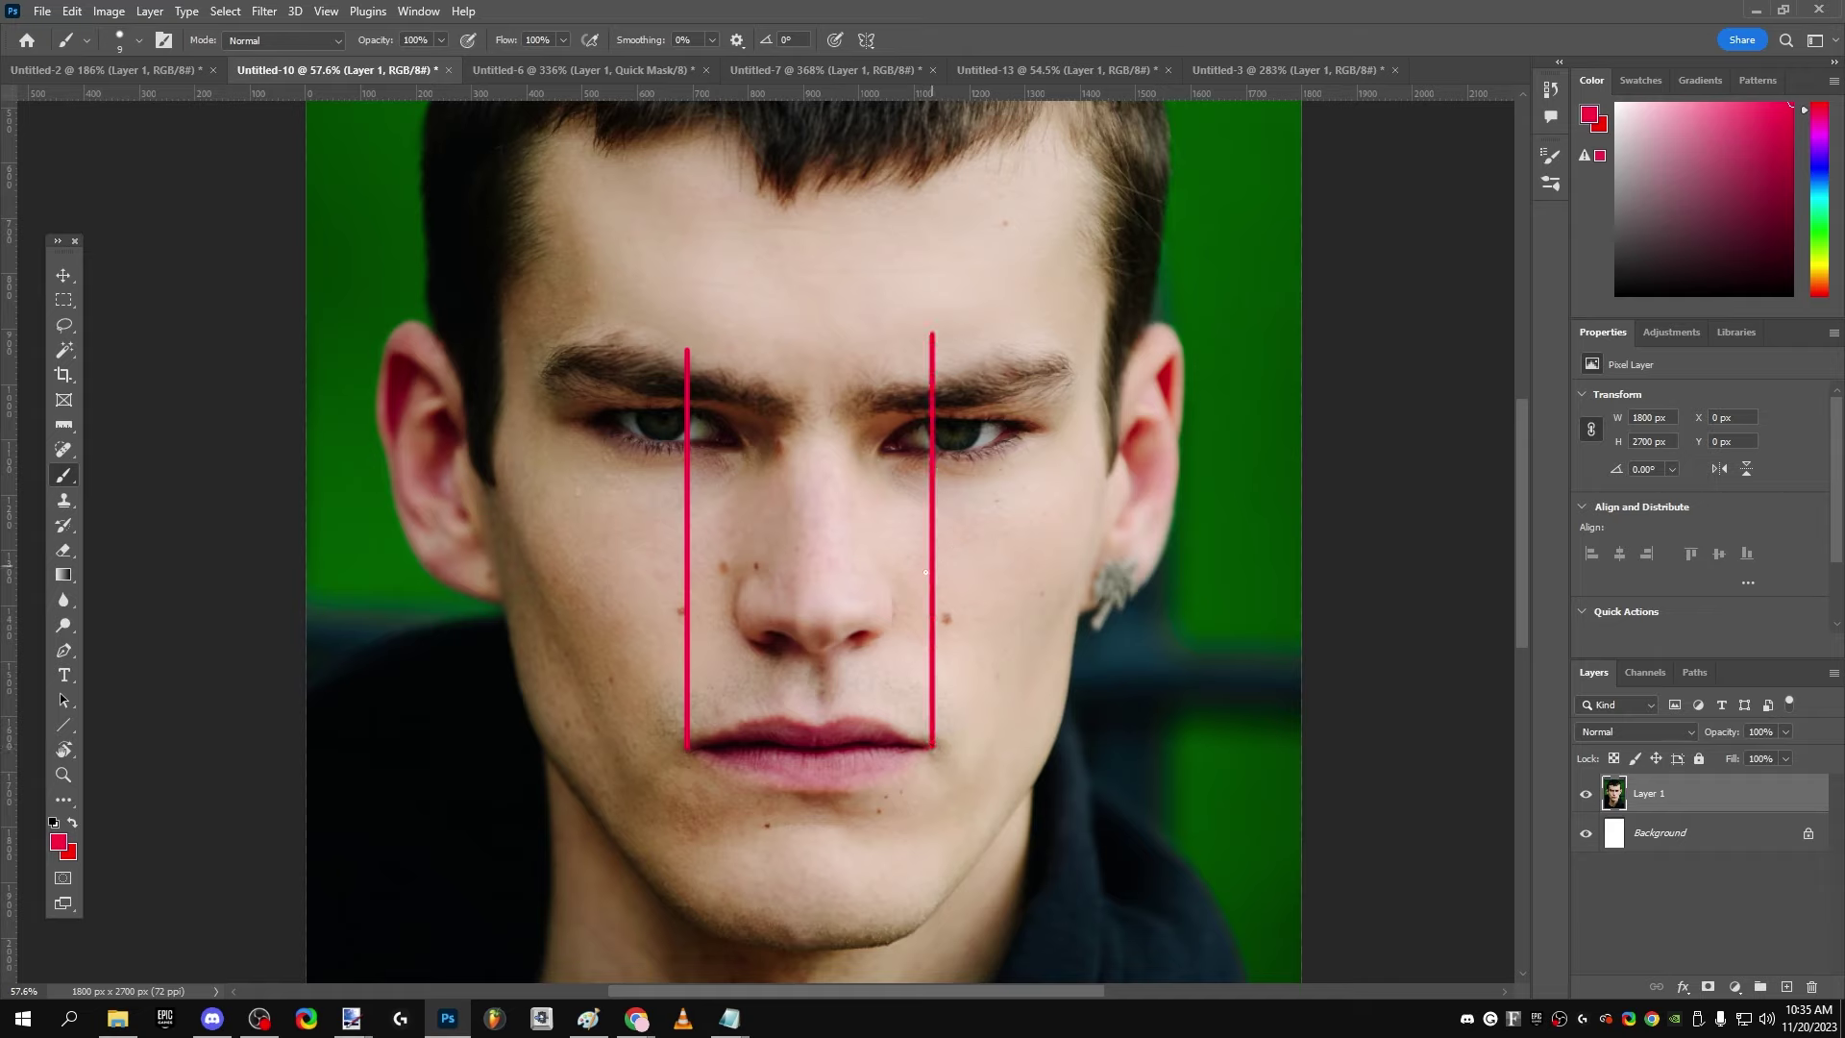
key("ctrl+z")
key("ctrl+z")
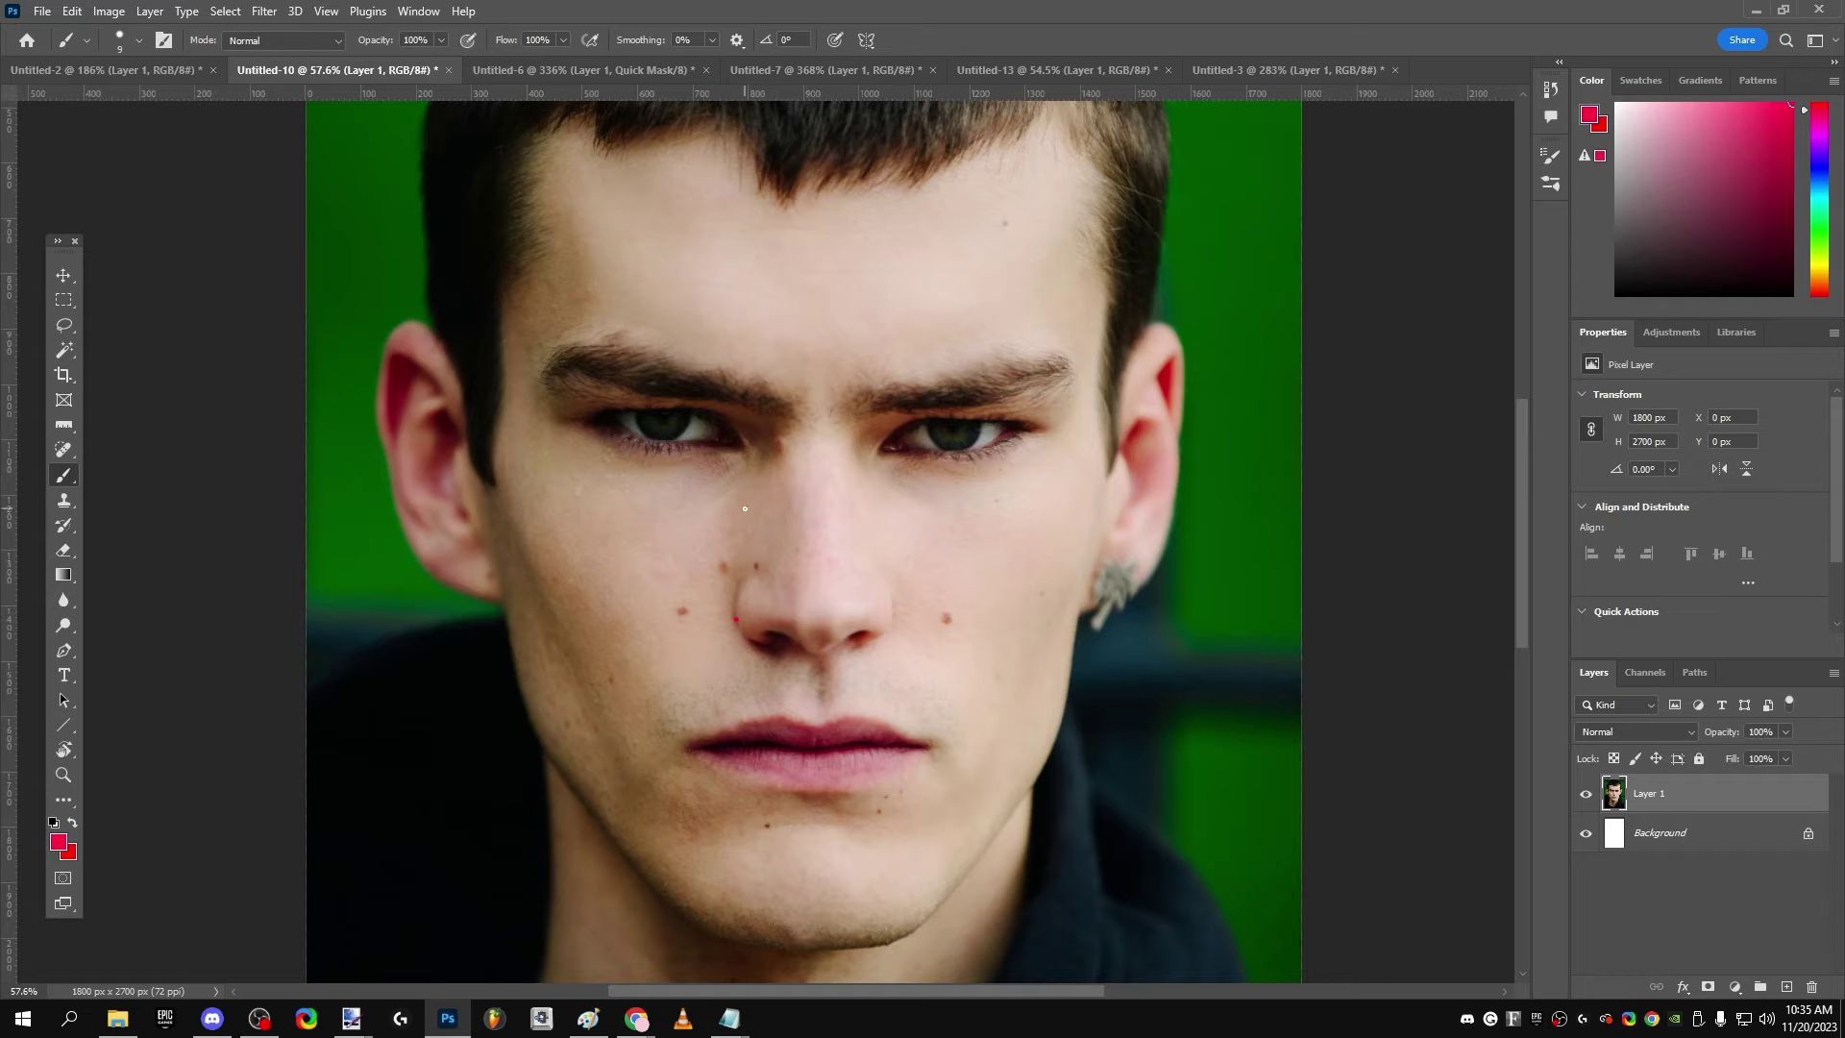
Step: Brush straight vertical red lines from both outer edges of the nose up past the inner eye corners to the brows
left_click(739, 399, "shift")
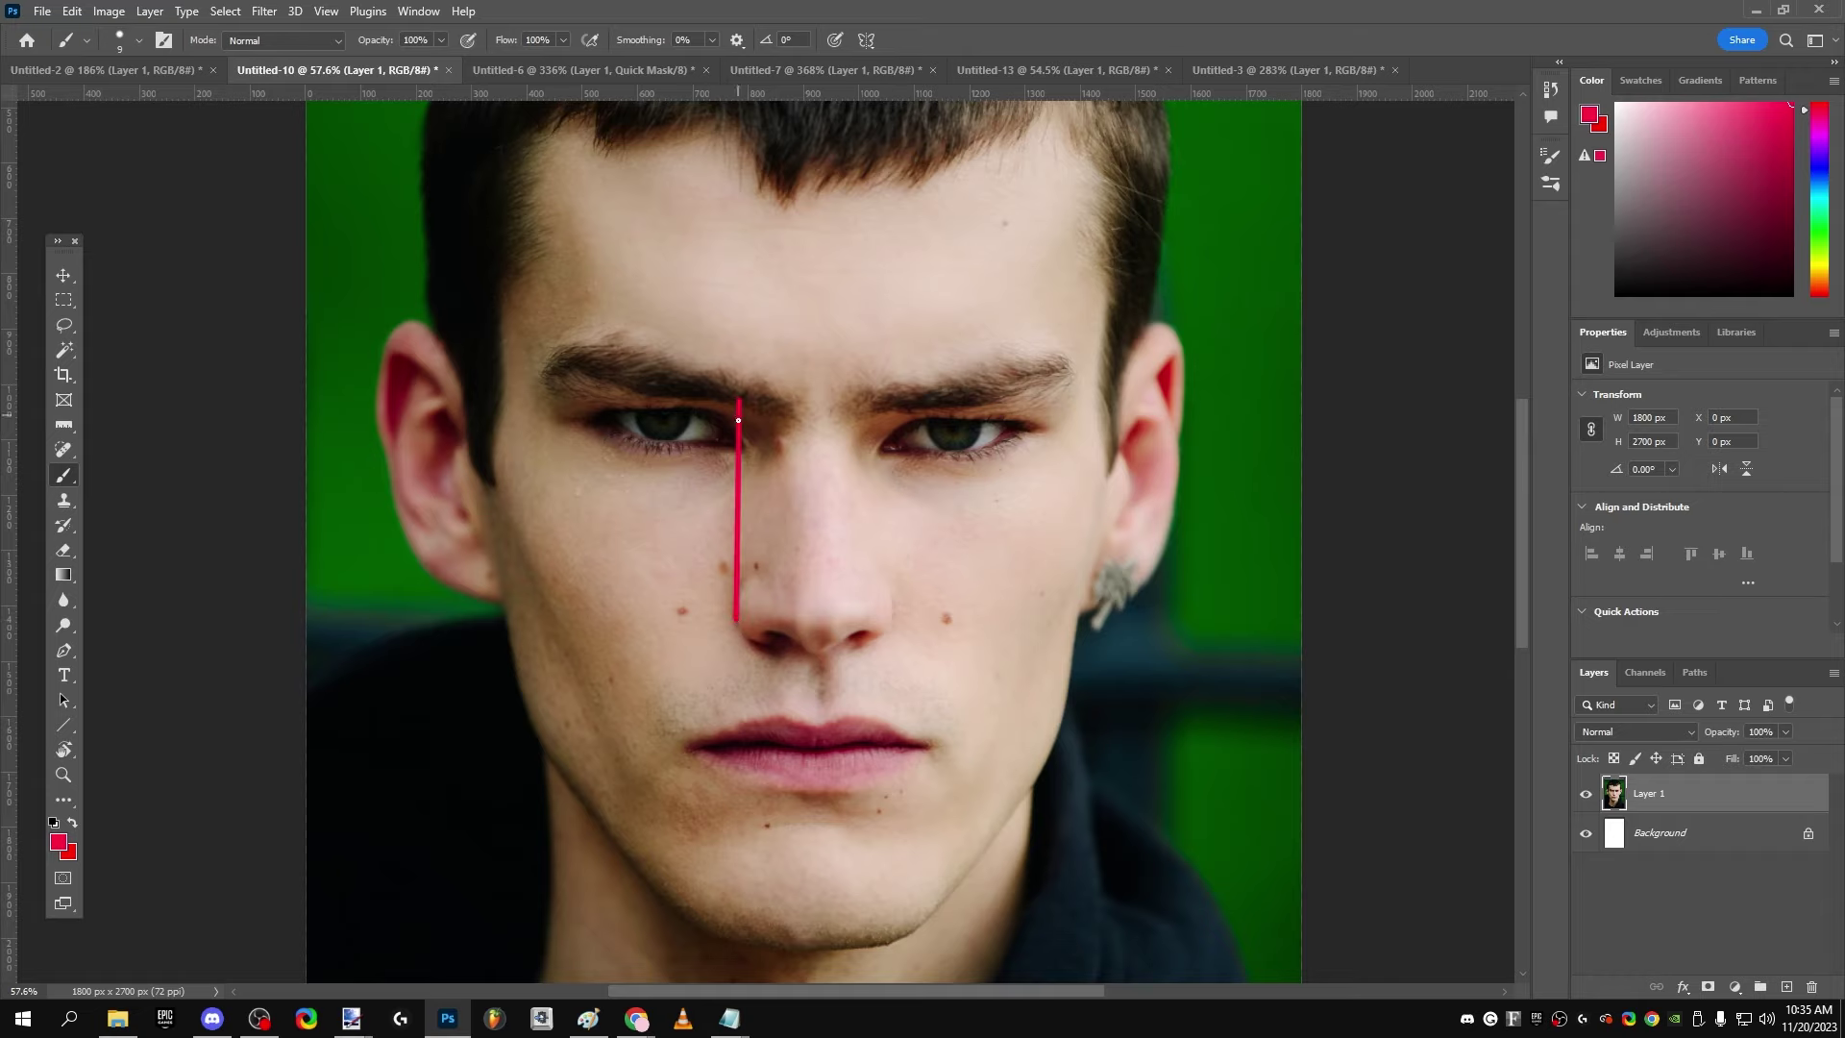
left_click(891, 363, "shift")
scroll(803, 443, "up", 3)
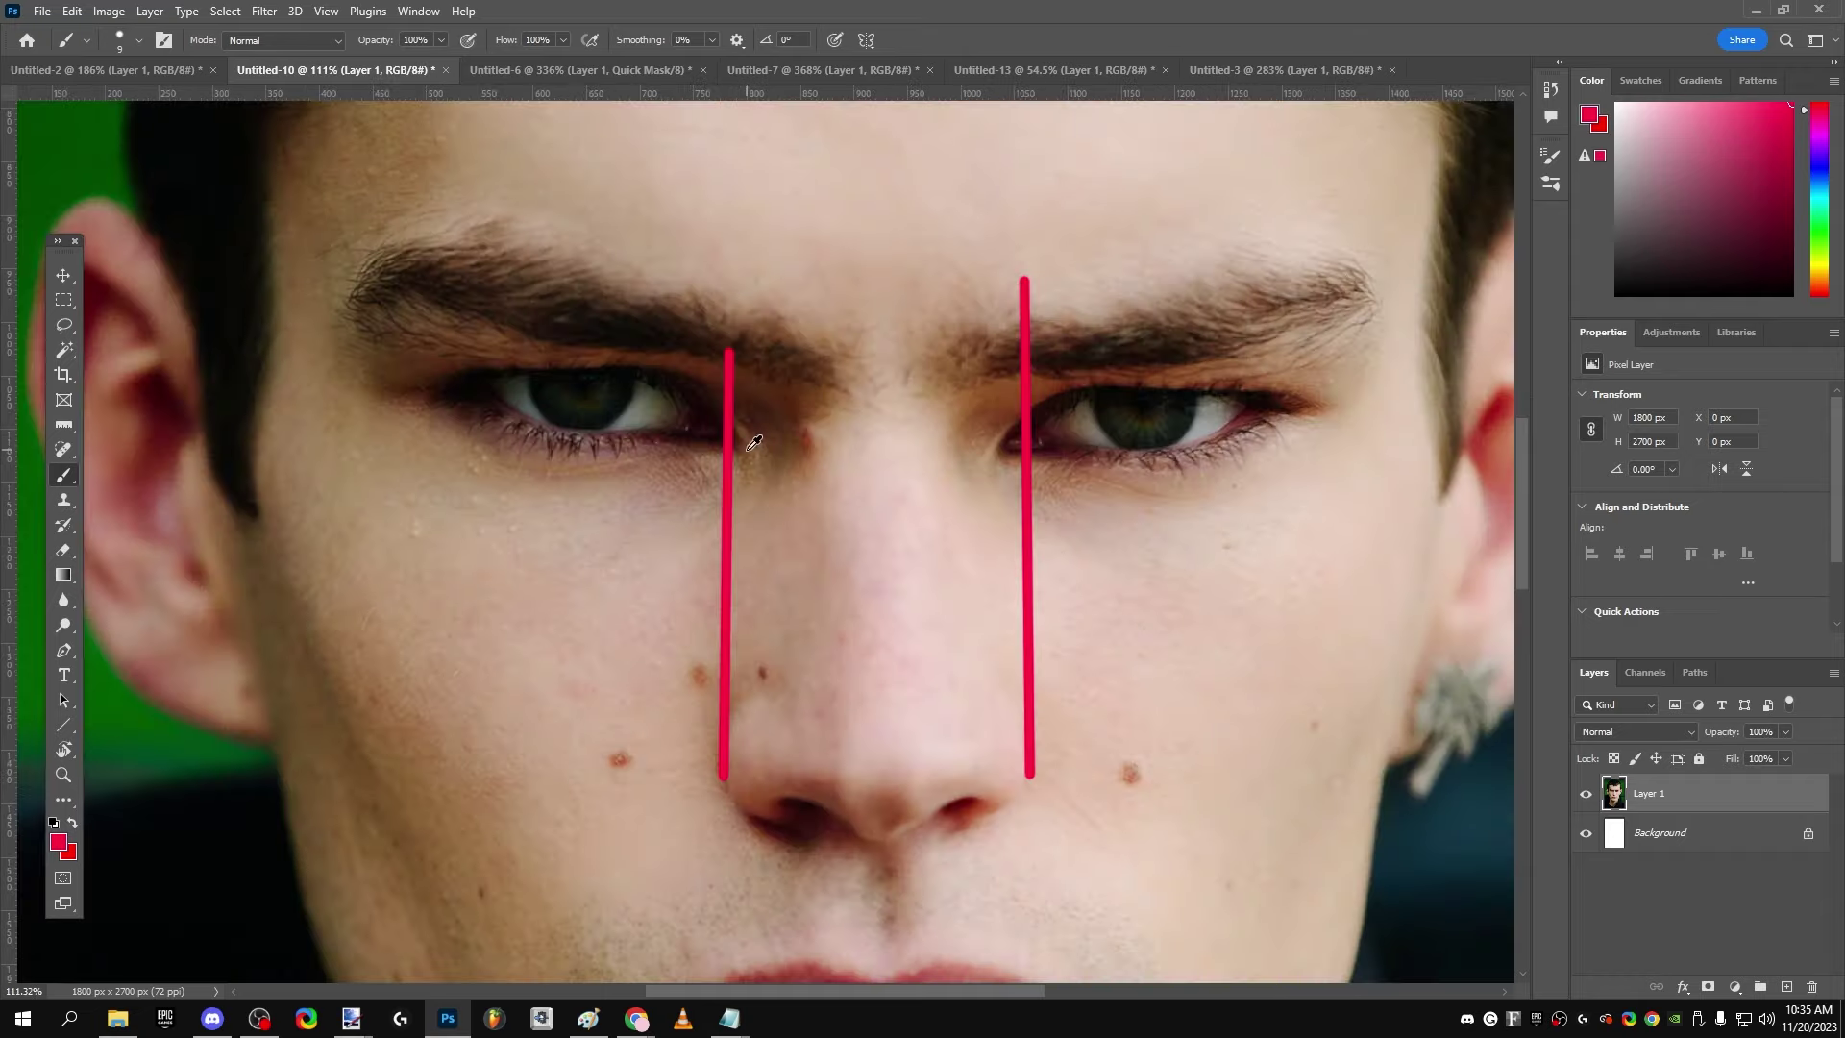
Step: Undo the two vertical red lines beside the nose
scroll(975, 433, "down", 3)
key("ctrl+z")
key("ctrl+z")
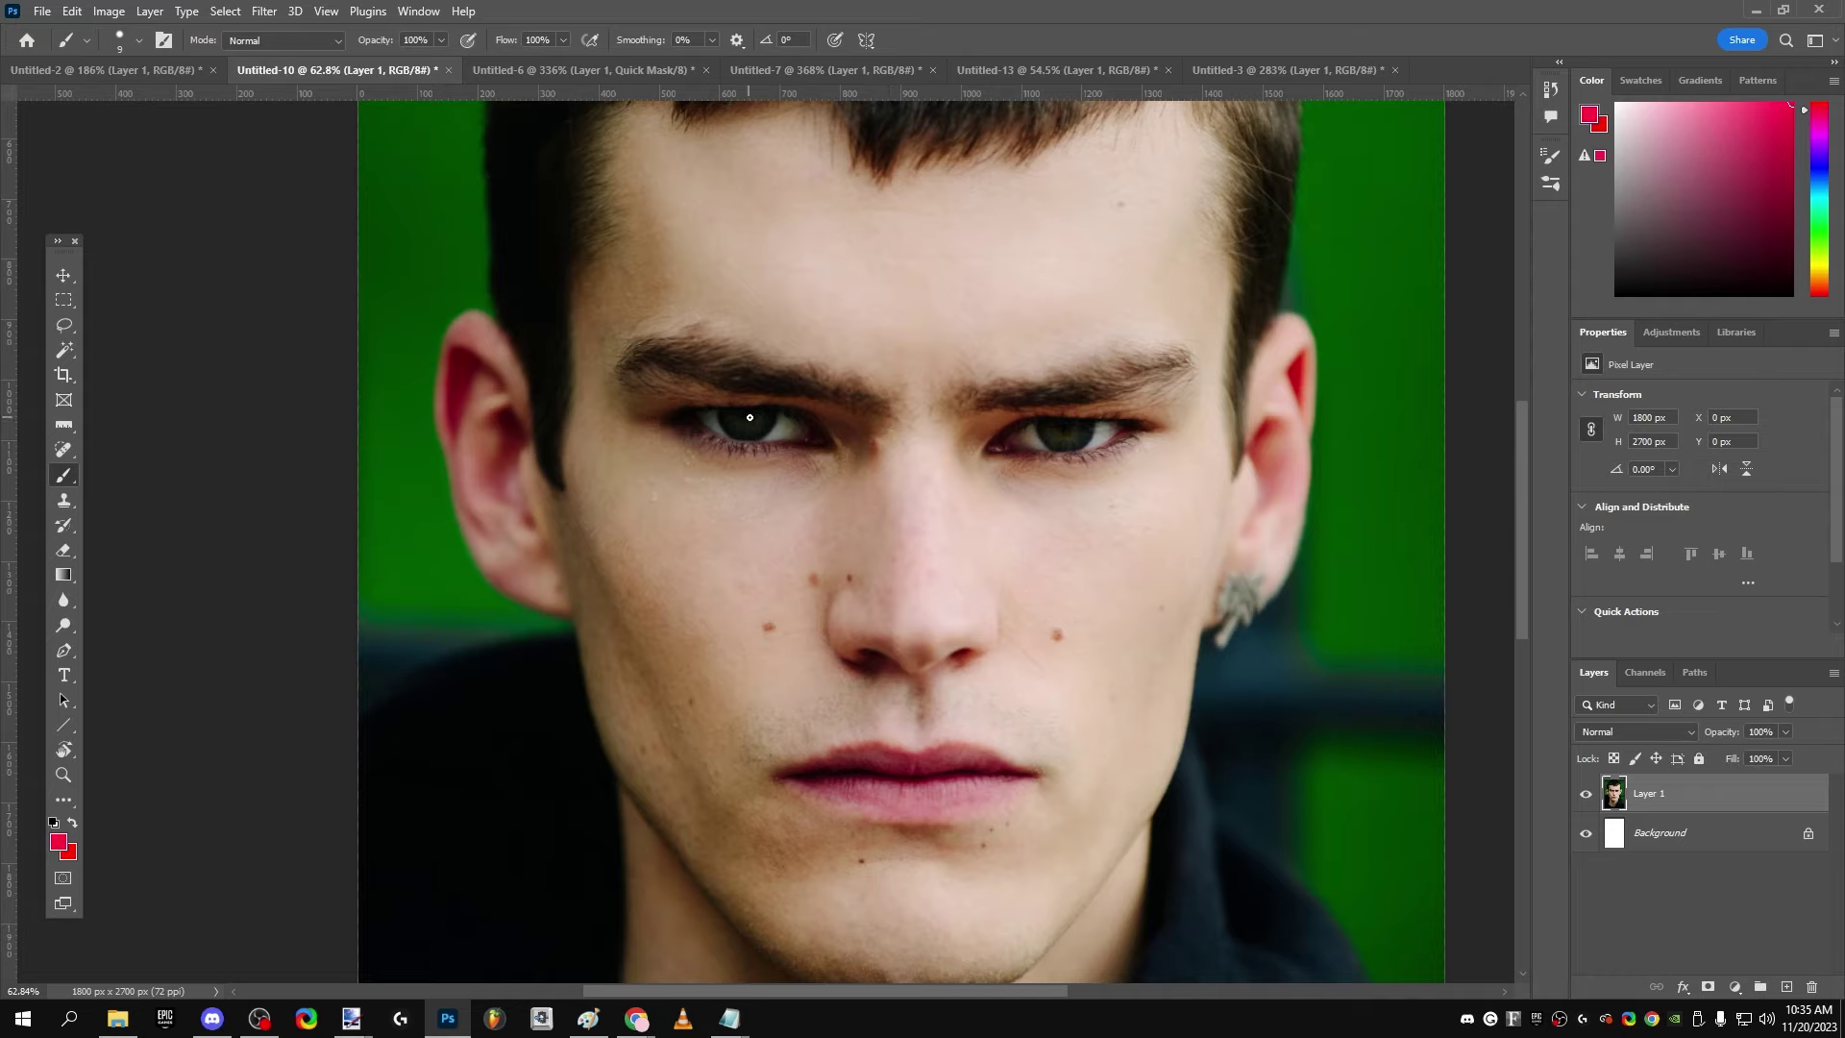
Step: Brush straight red lines between the pupils and down to the upper lip, and start writing a ratio with "1:" on the cheek
left_click(1068, 431, "shift")
left_click(872, 740, "shift")
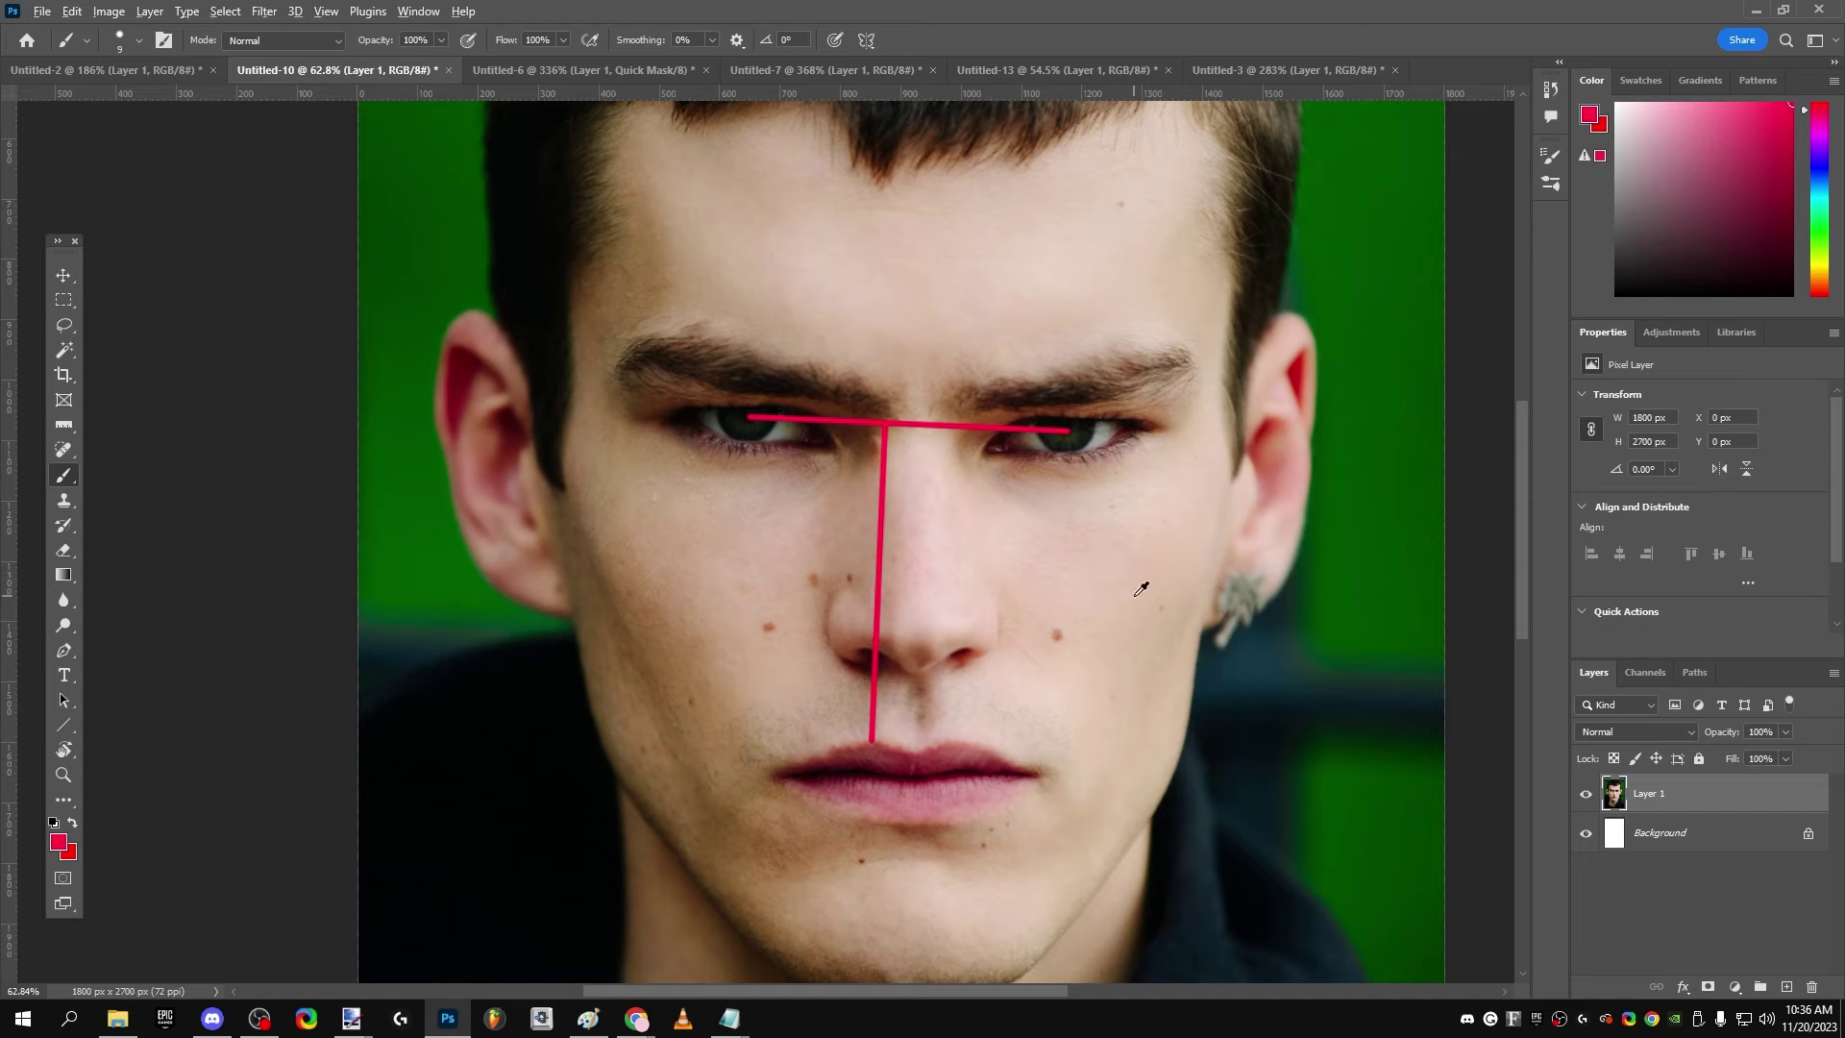
scroll(1141, 589, "up", 3)
left_click_drag(1000, 523, 992, 590)
left_click_drag(1074, 515, 1096, 598)
Step: Undo the handwritten ratio and the red pupil and midface lines
scroll(1059, 547, "down", 3)
key("ctrl+z")
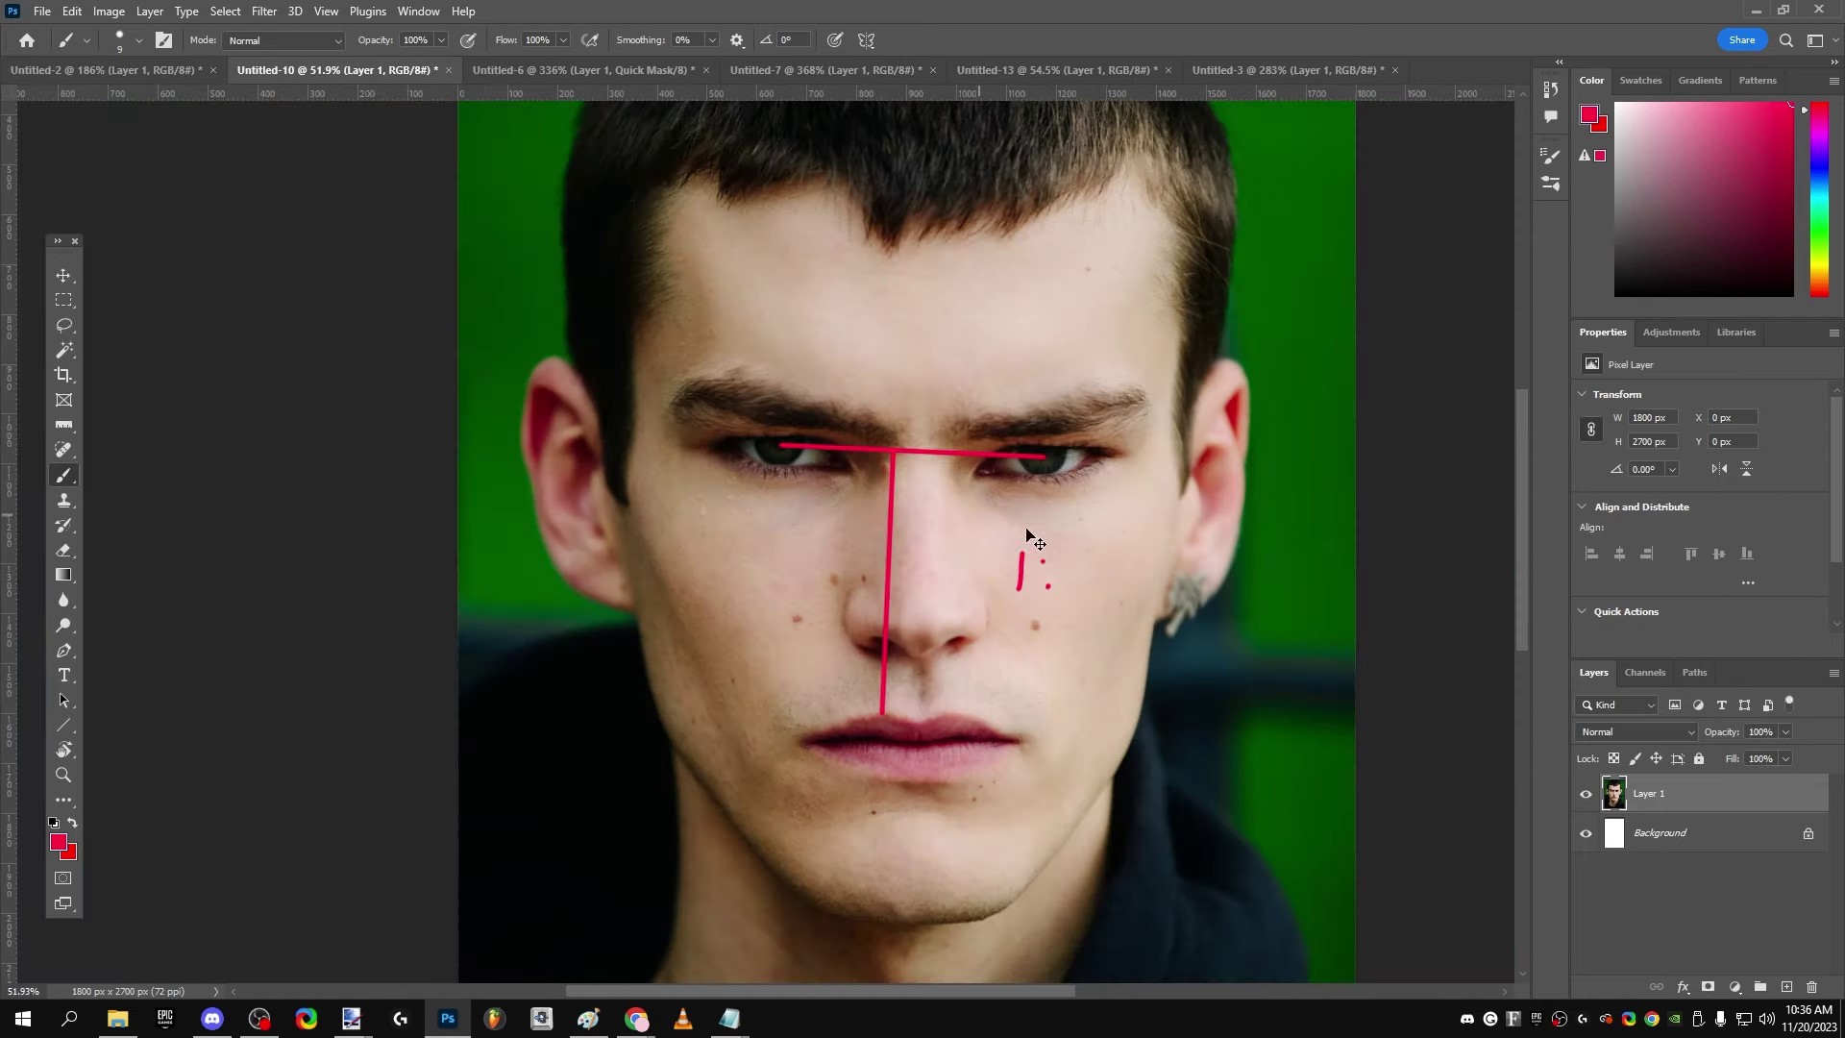
key("ctrl+z")
key("ctrl+z")
key("ctrl+z")
key("ctrl+z")
key("ctrl+z")
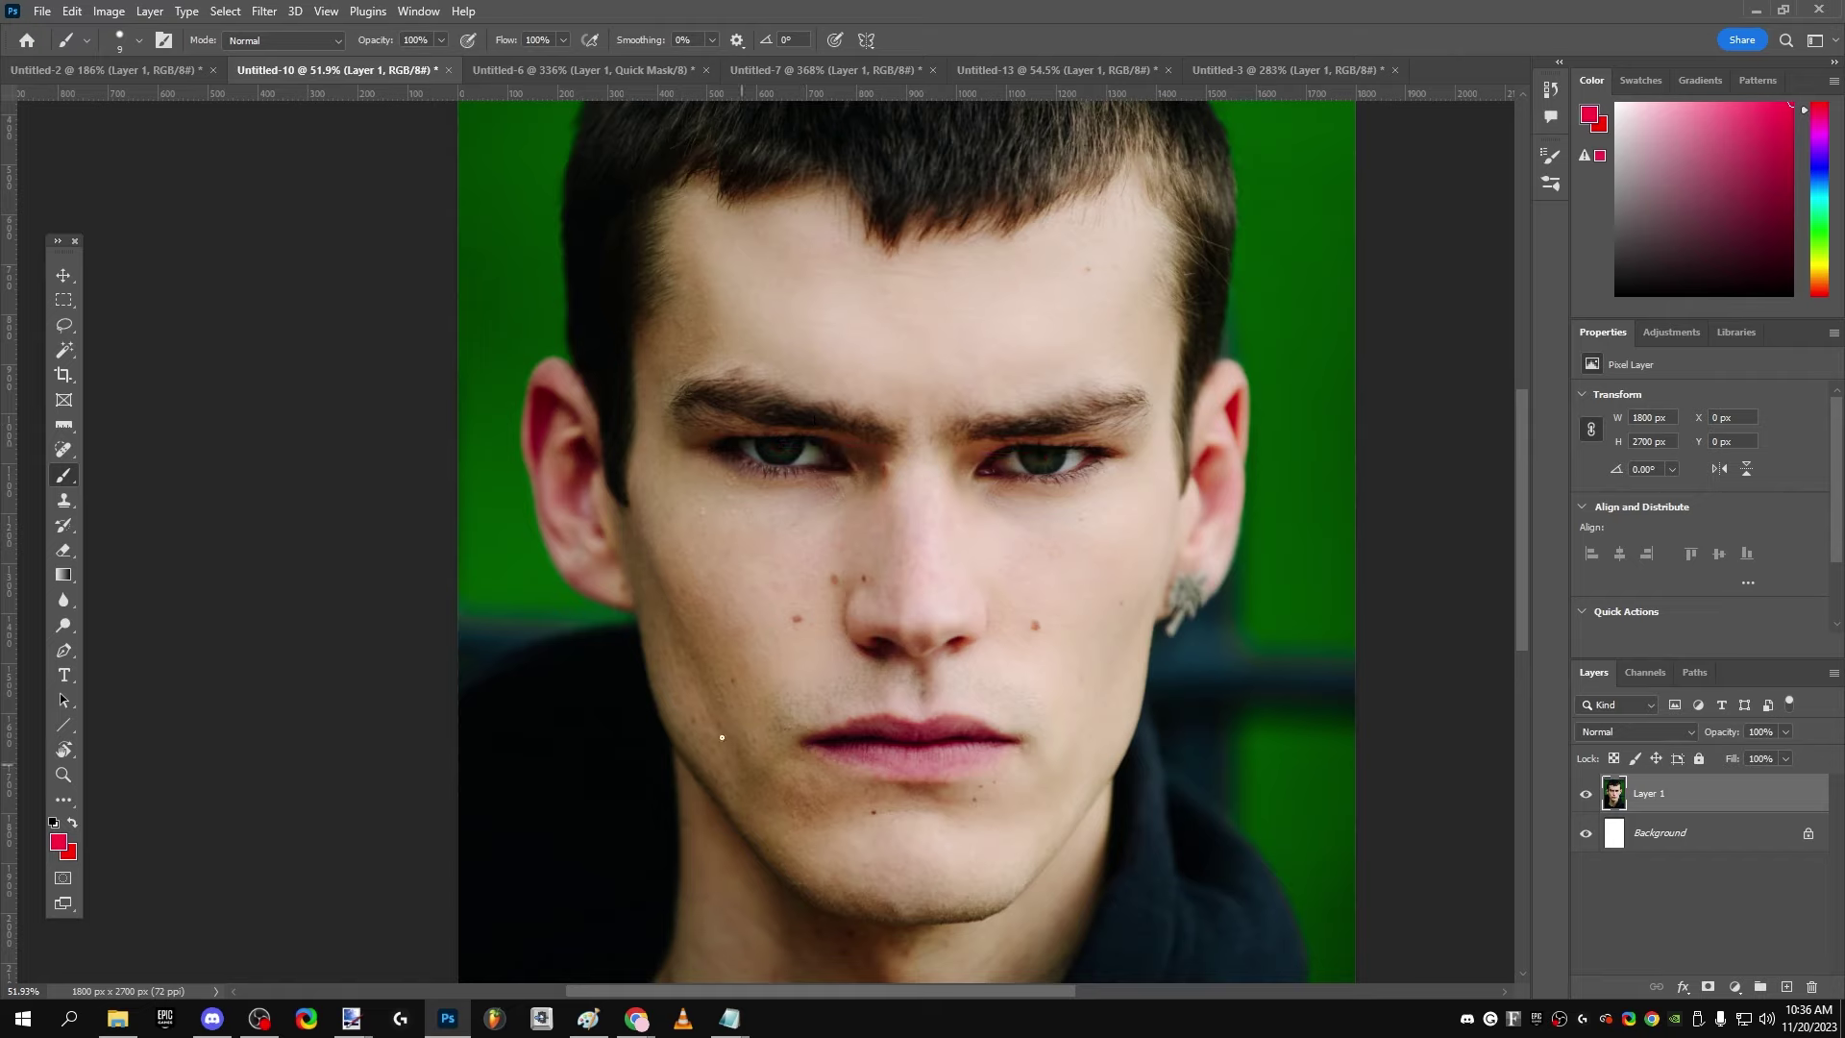
Step: Brush curved red strokes along both cheek hollows of the portrait in Untitled-2, and undo them
scroll(915, 730, "down", 2)
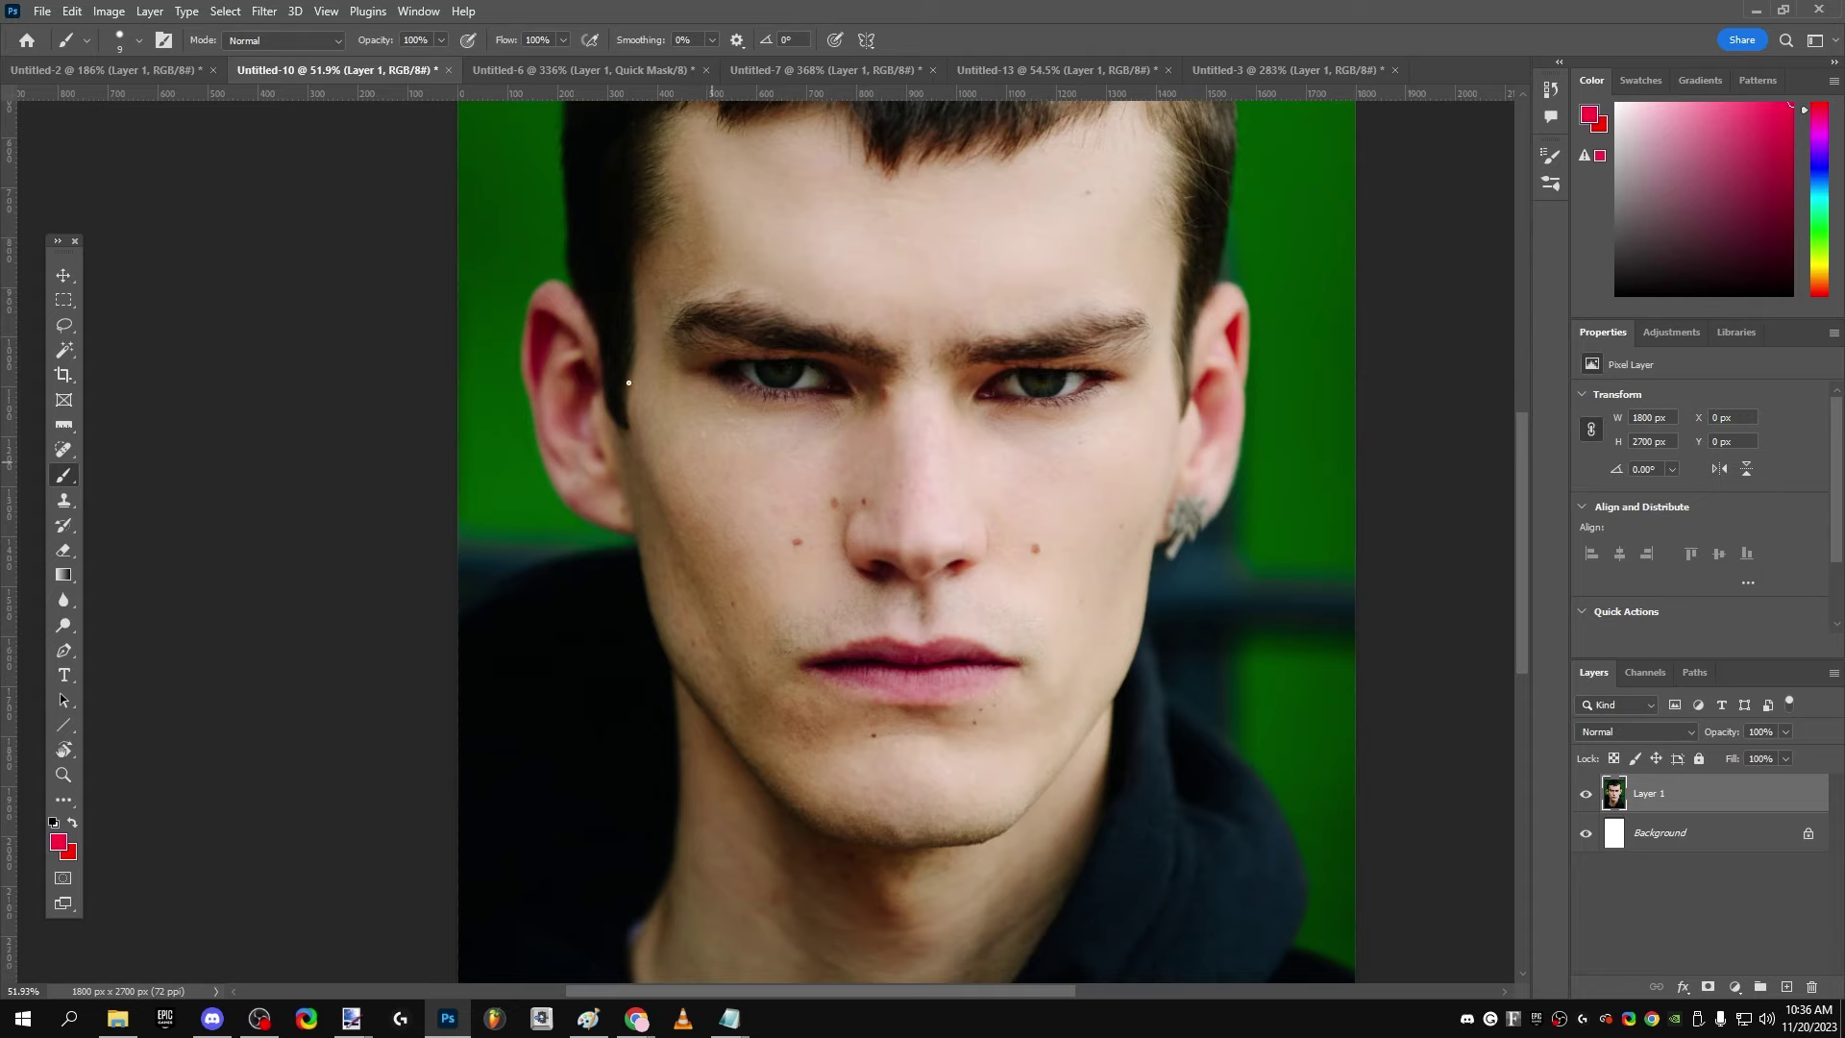
left_click(153, 70)
scroll(580, 229, "up", 3)
mouse_move(478, 534)
left_mouse_down()
mouse_move(555, 627)
mouse_move(620, 836)
left_mouse_up()
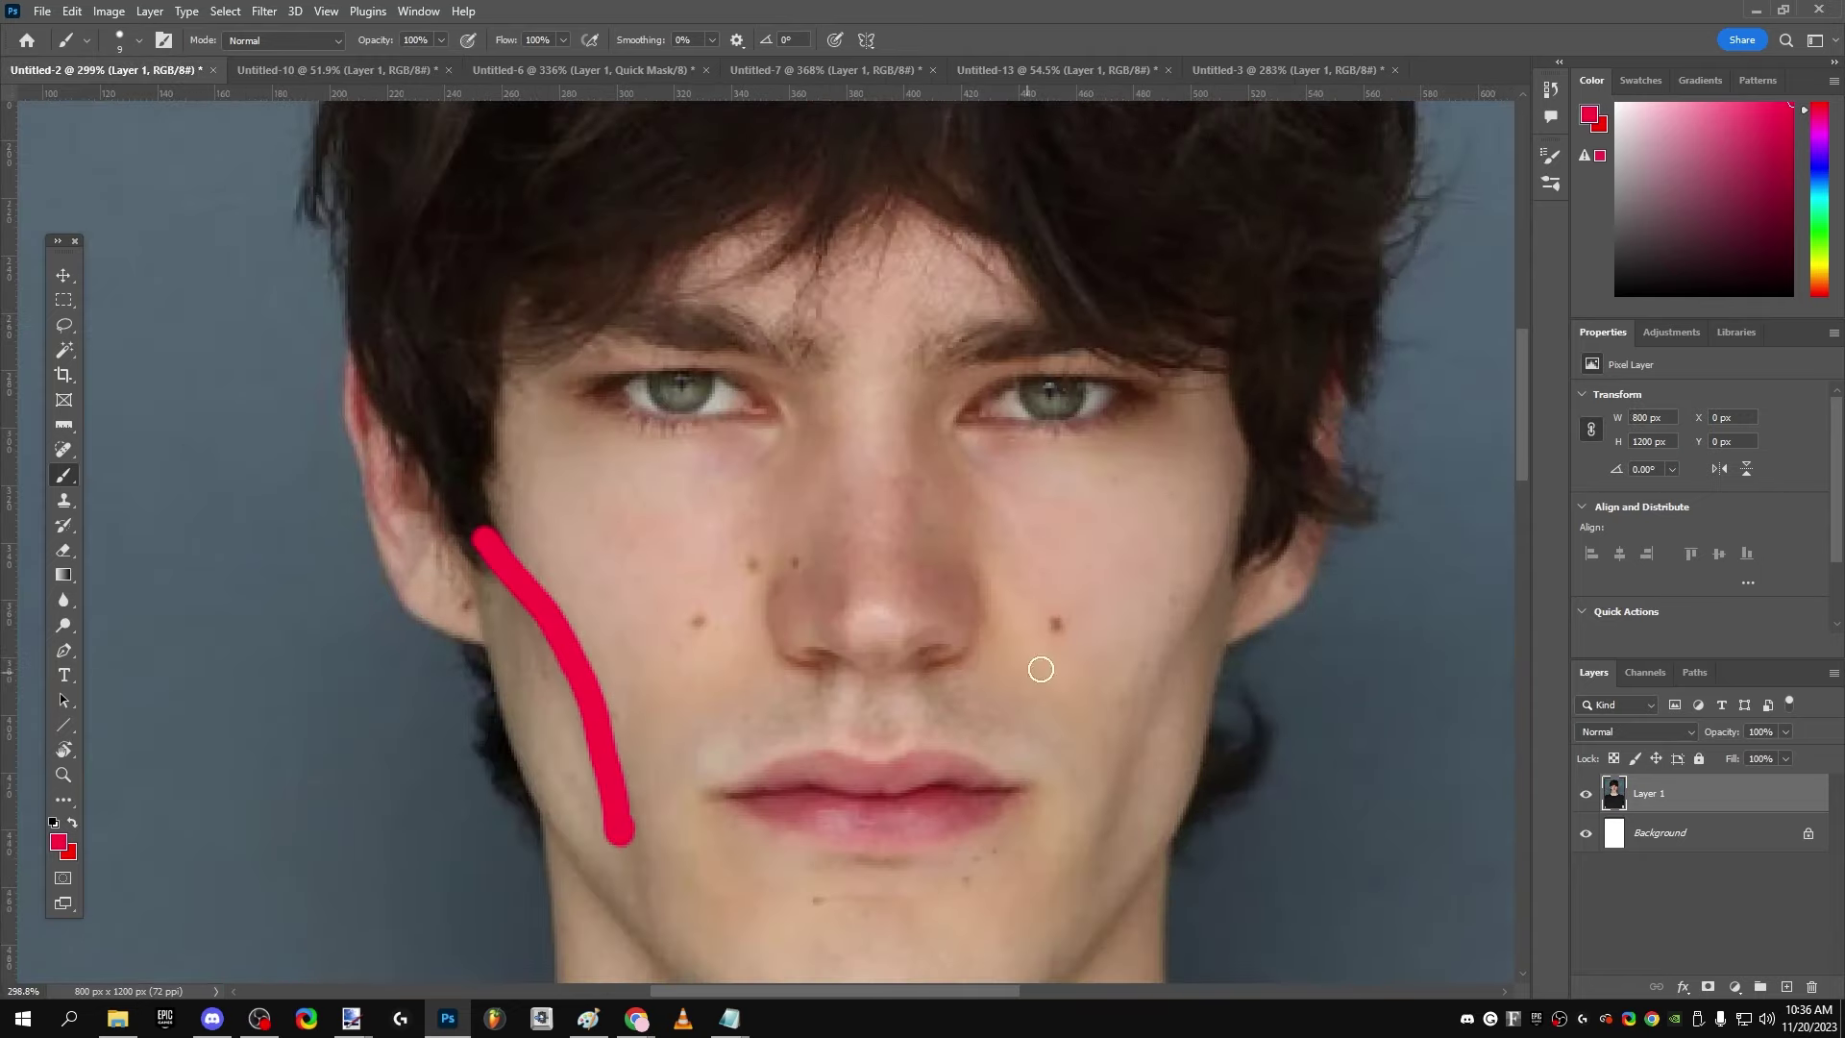
mouse_move(1197, 555)
left_mouse_down()
mouse_move(1166, 597)
mouse_move(1096, 845)
left_mouse_up()
key("ctrl+z")
key("ctrl+z")
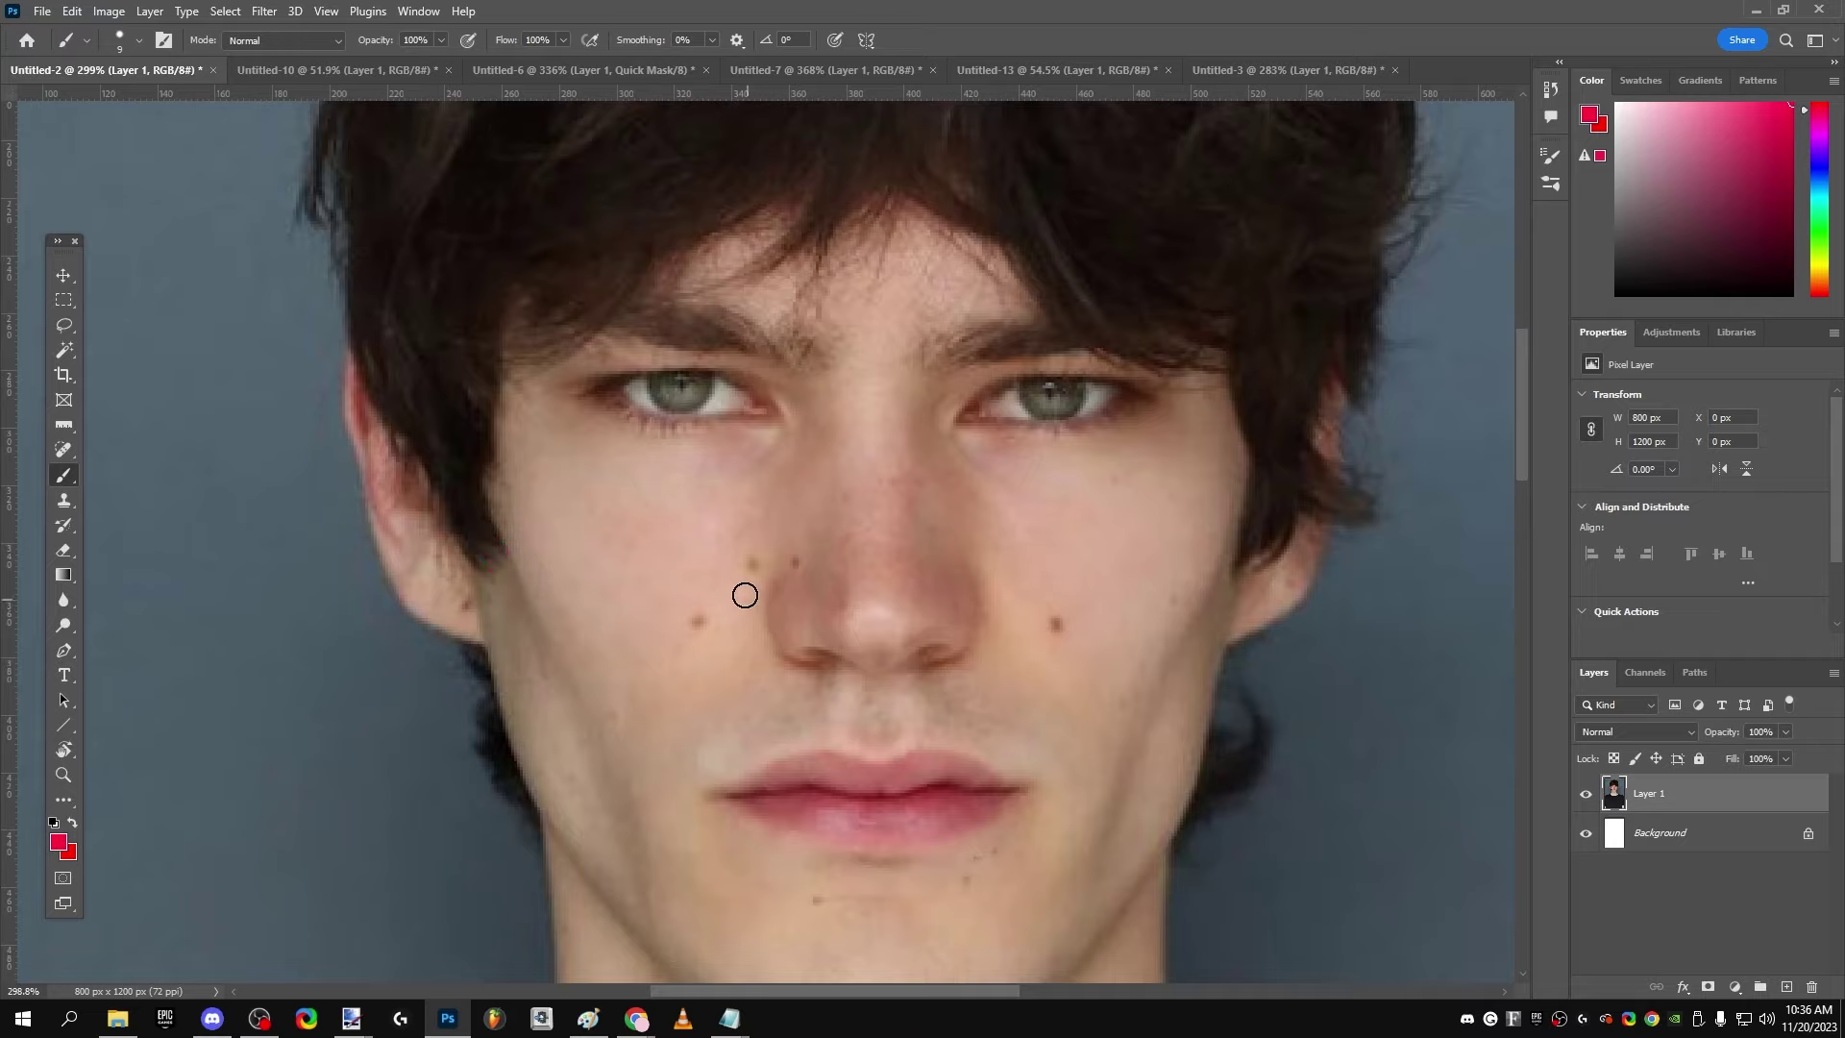
Step: Compare the whole face in Untitled-2 with the frontal portrait in Untitled-10
scroll(744, 596, "down", 2)
scroll(768, 335, "down", 3)
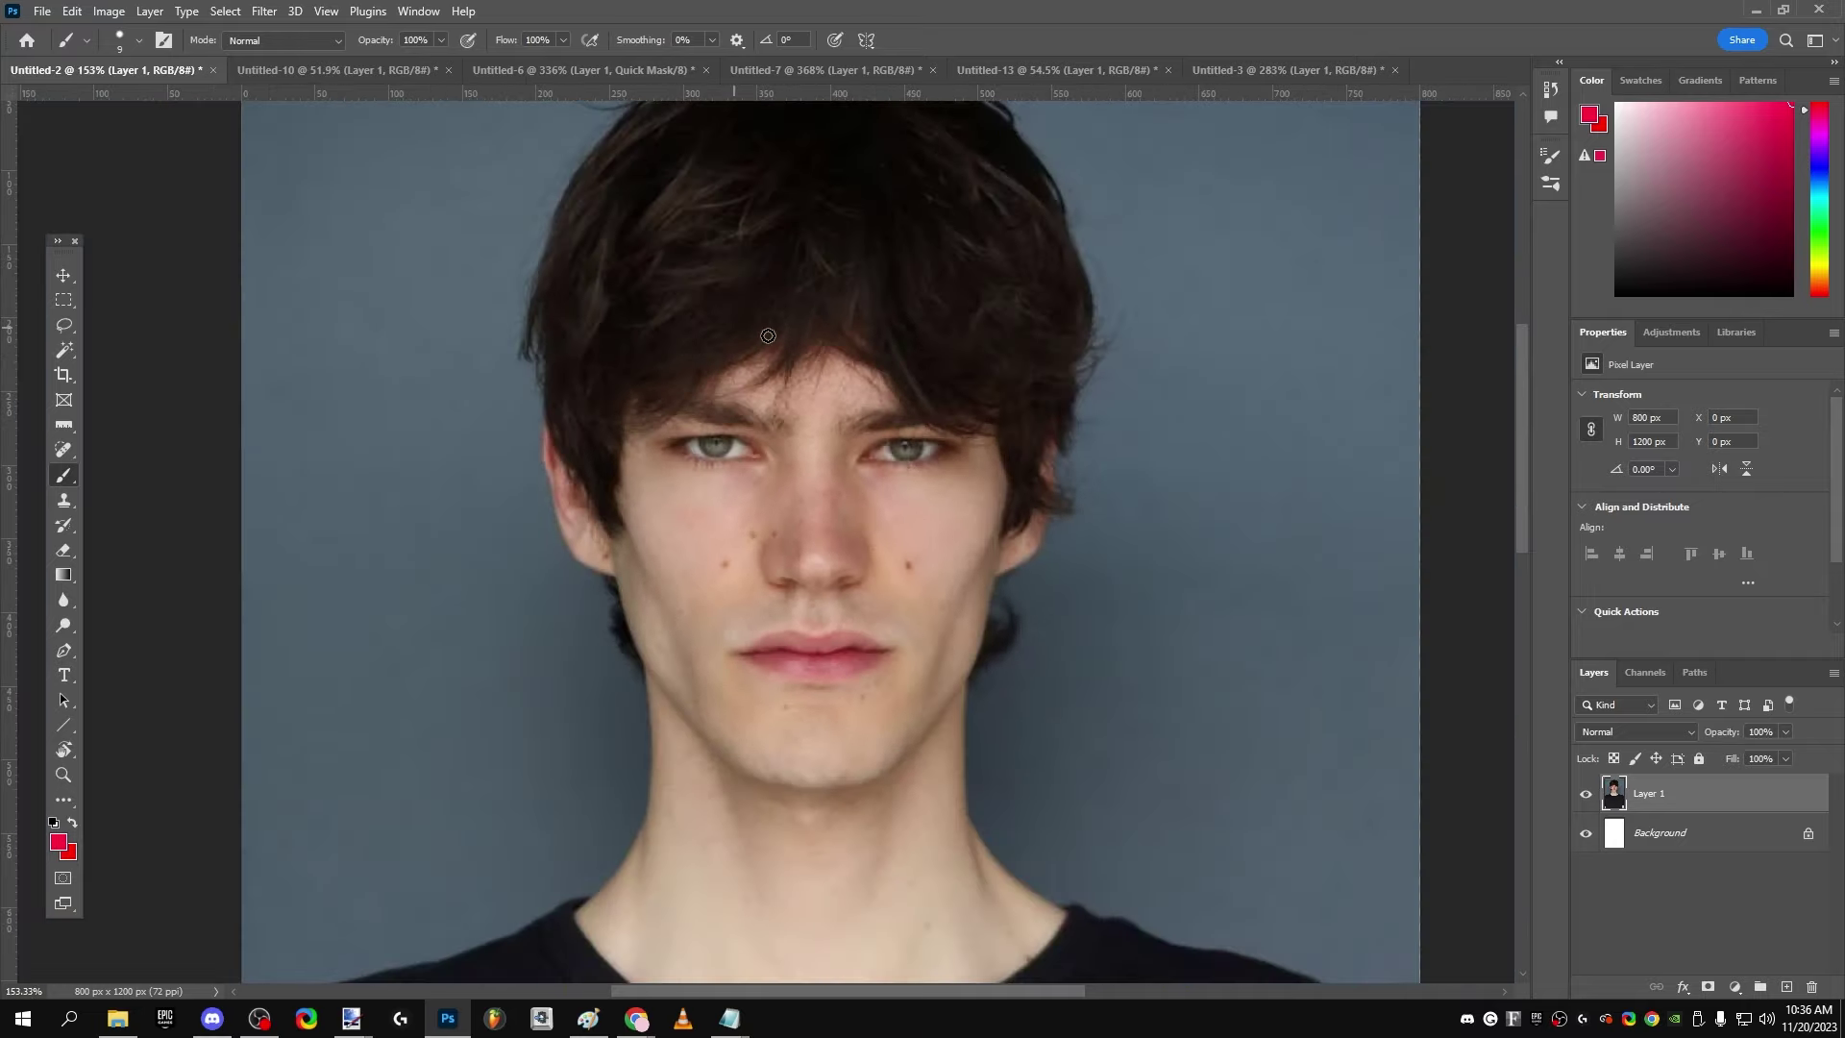
left_click(375, 72)
scroll(825, 556, "down", 3)
scroll(824, 557, "up", 3)
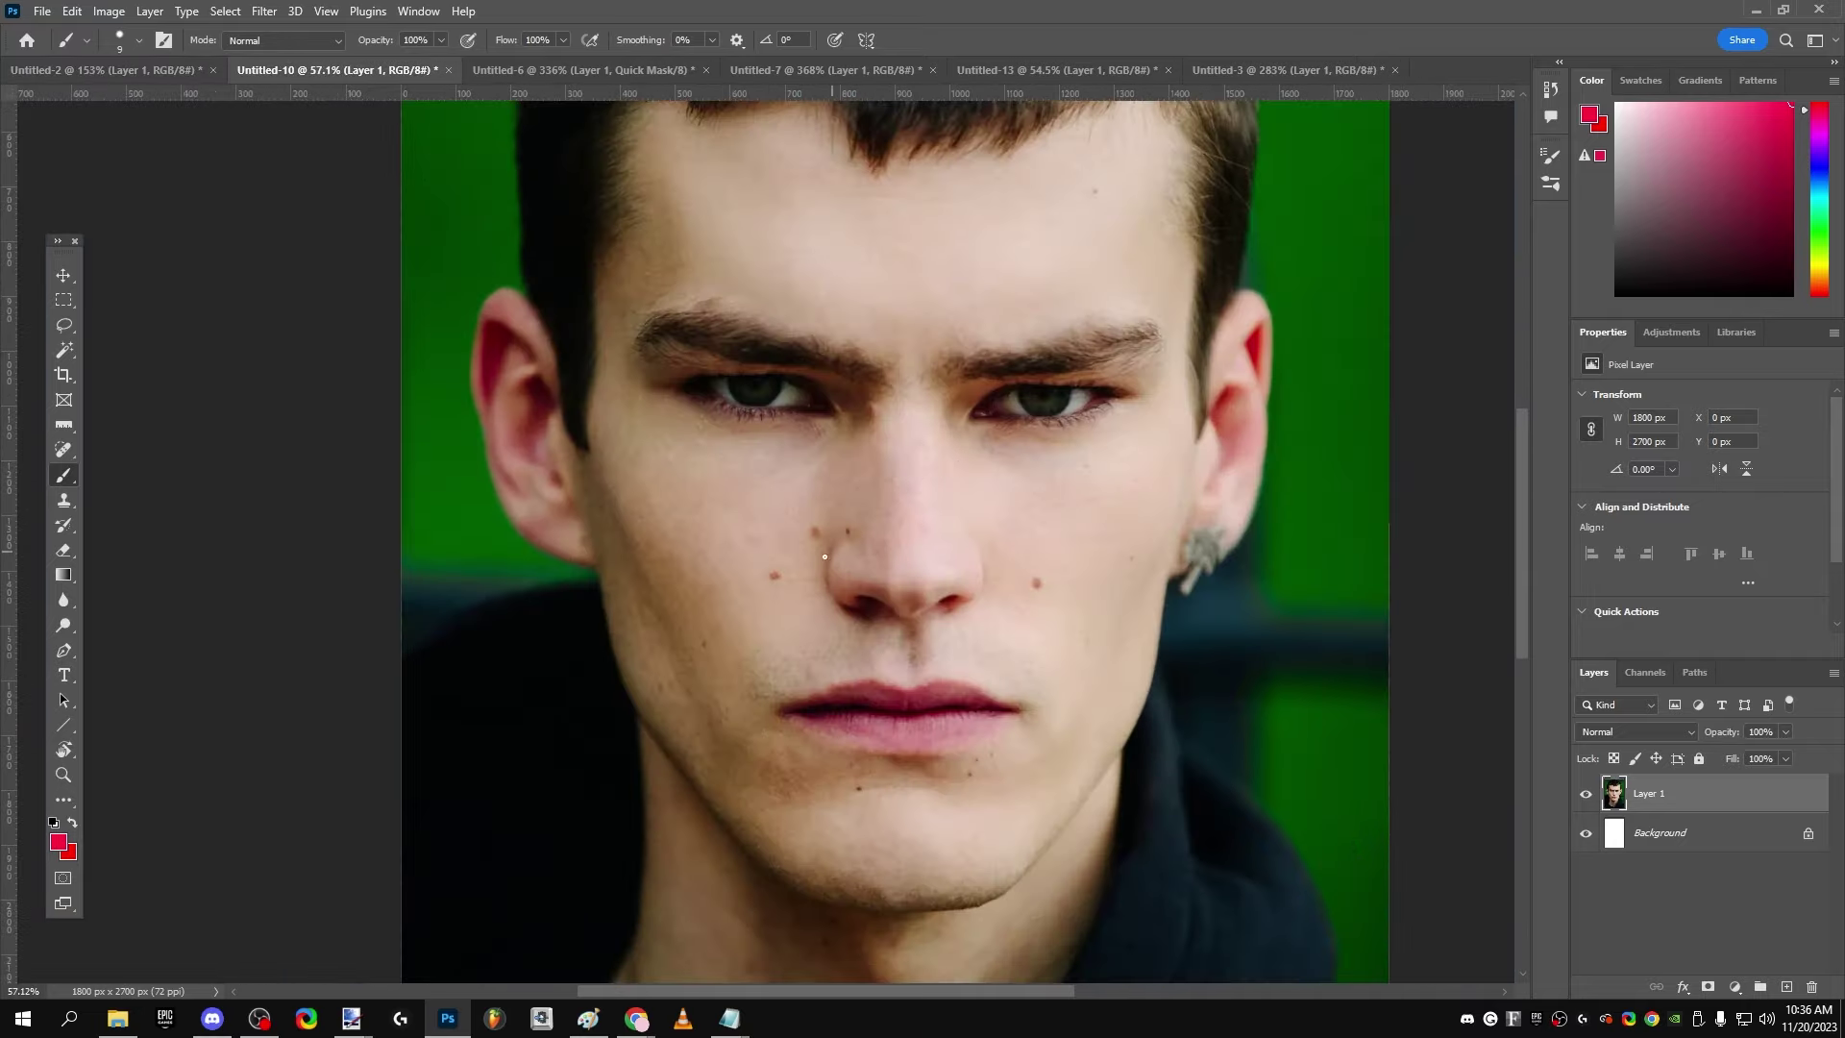
scroll(887, 546, "down", 2)
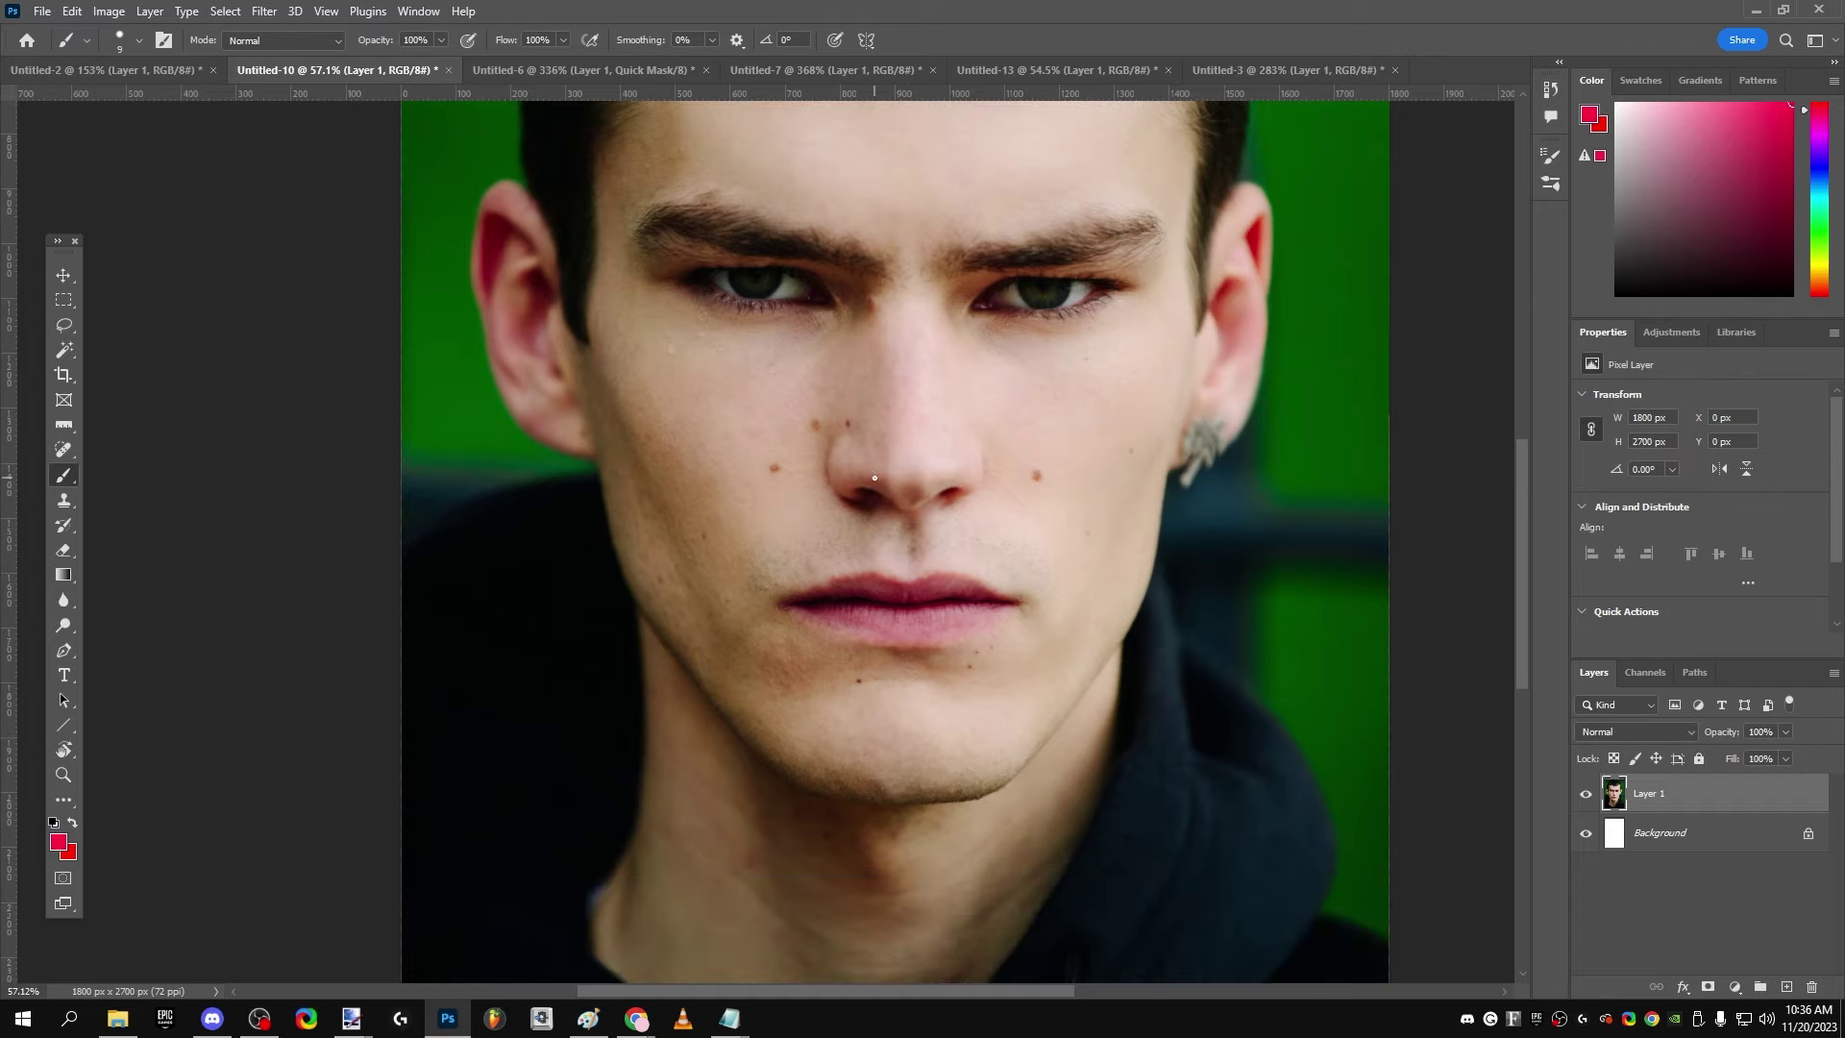
scroll(874, 478, "down", 4)
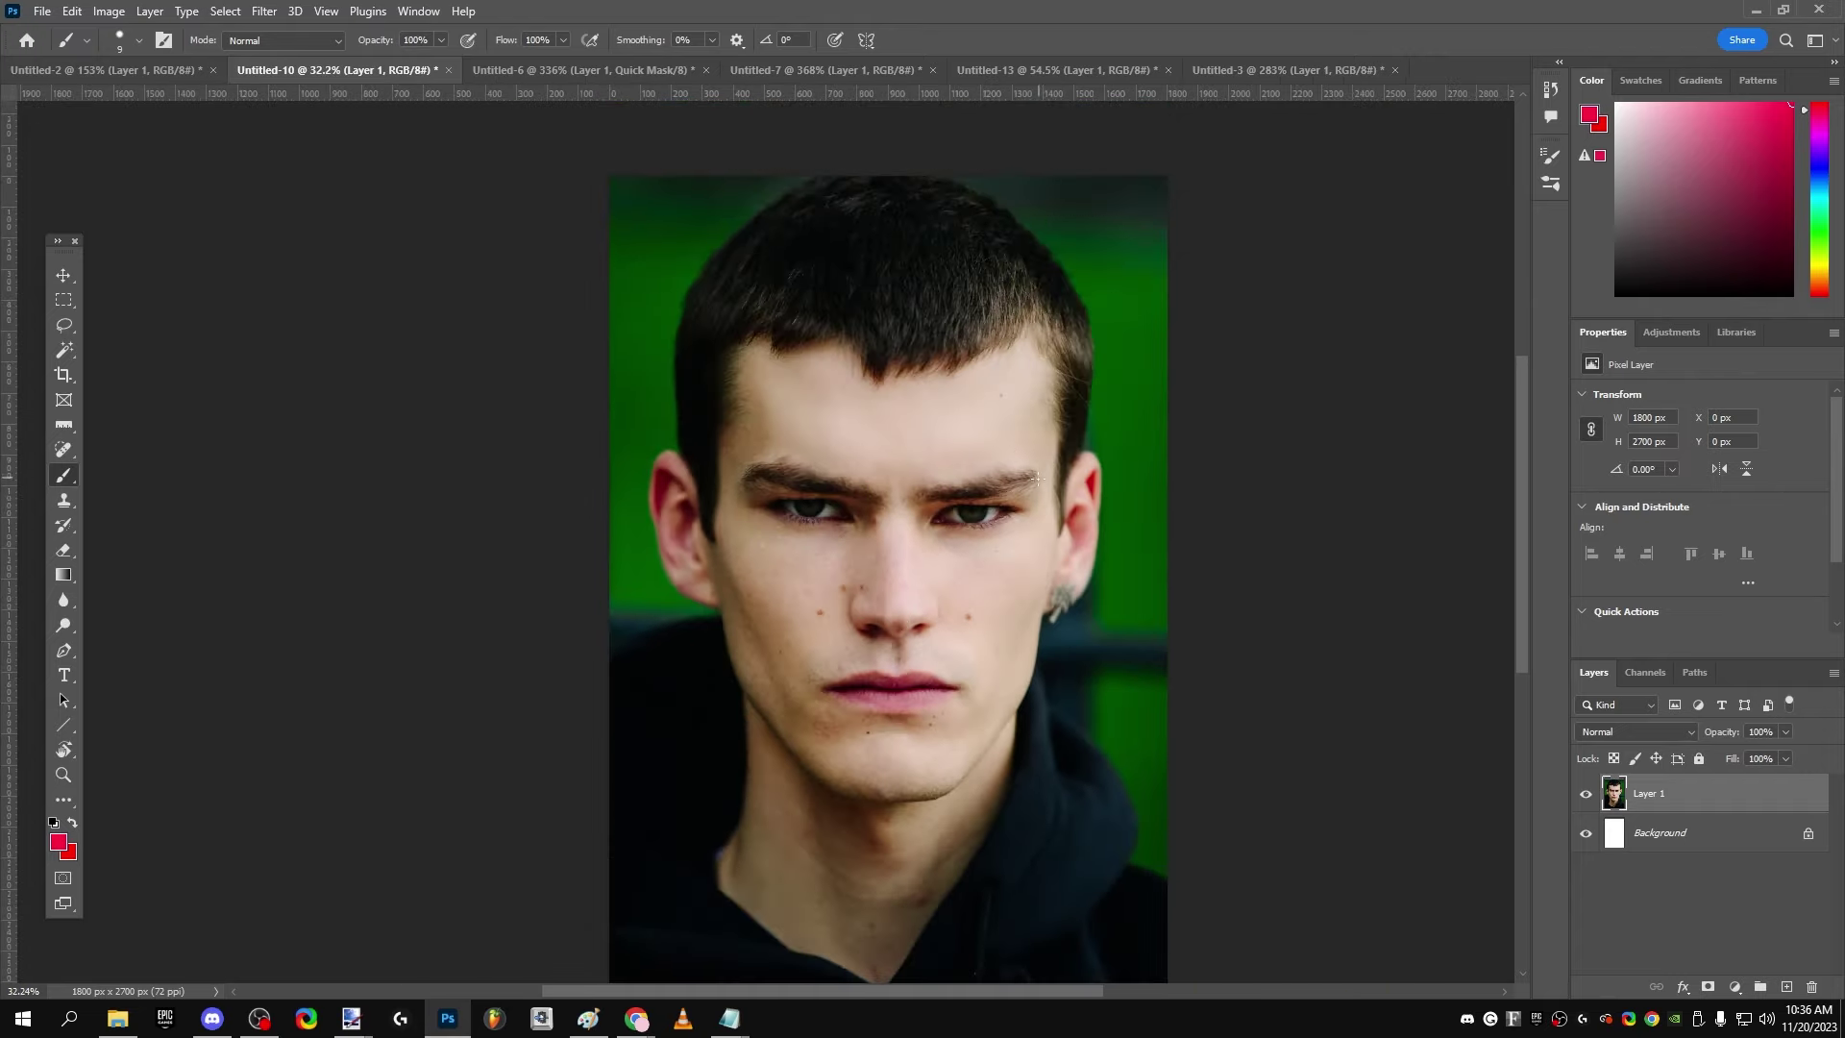
Step: Write the value 87.8 in red on the forehead of the portrait in Untitled-10
scroll(1057, 379, "up", 3)
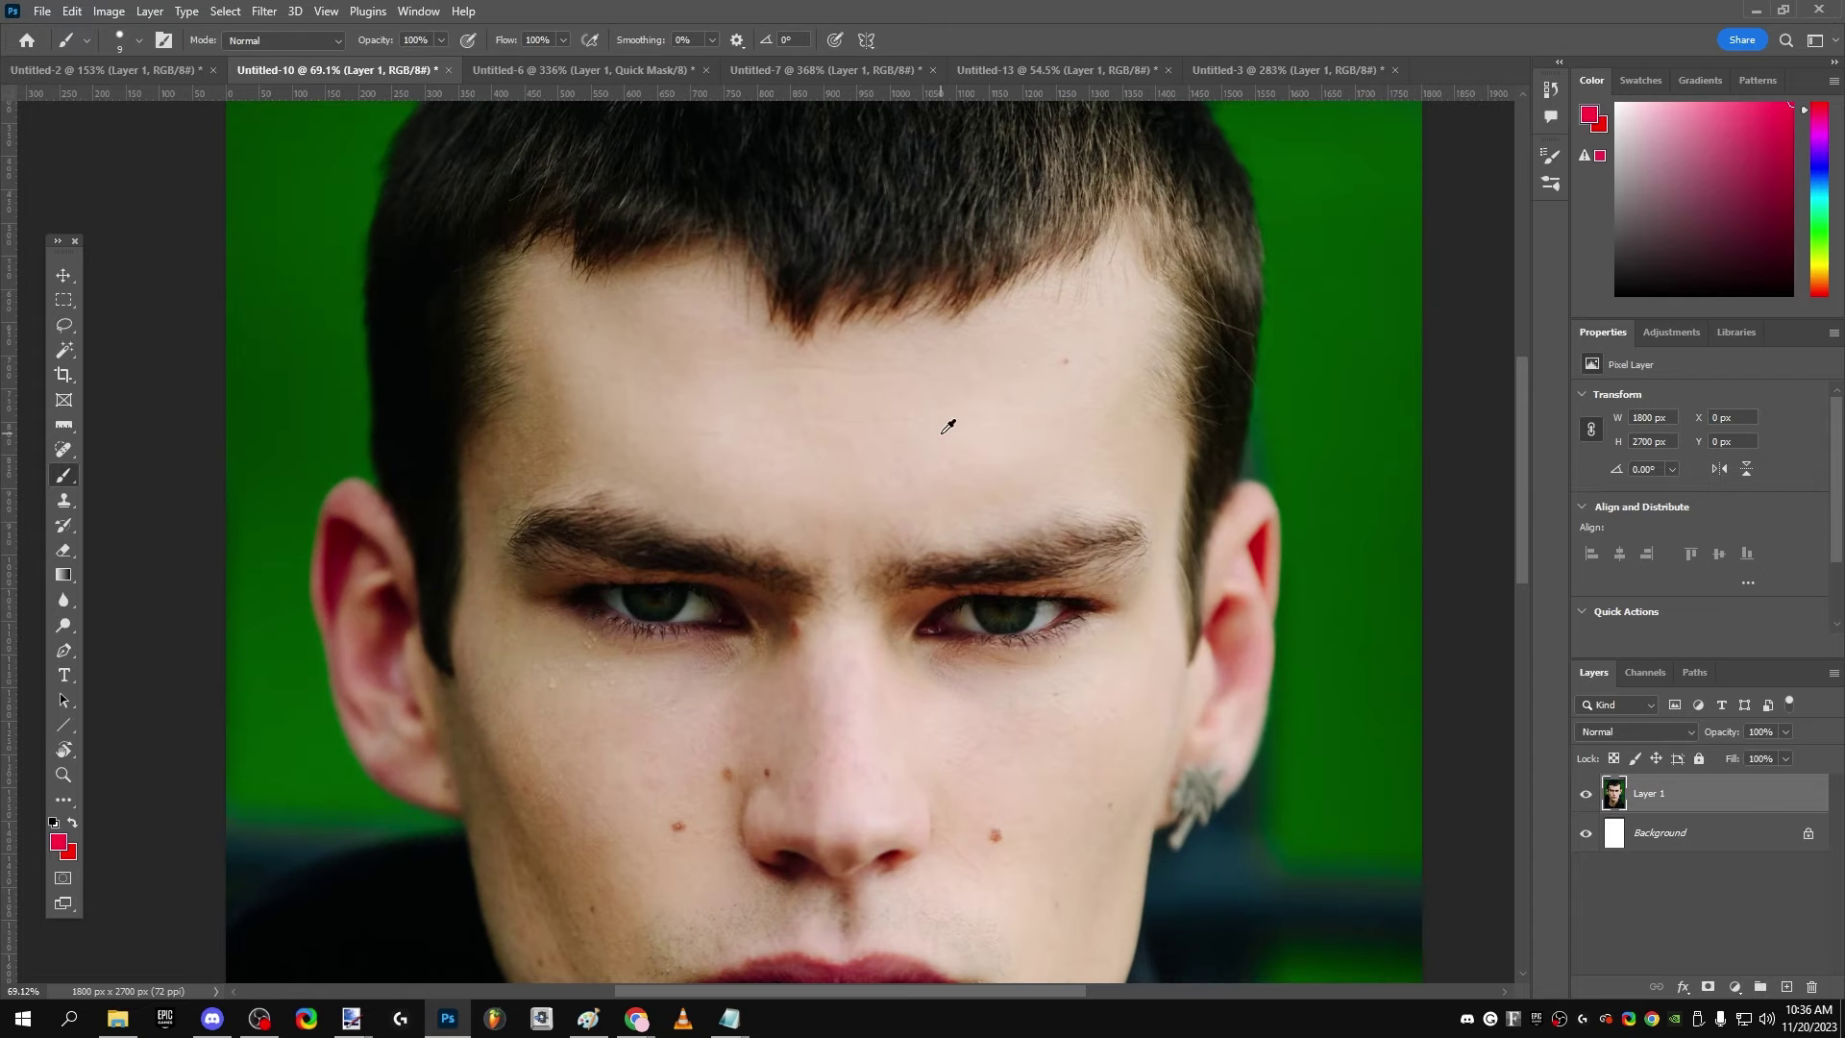
scroll(948, 420, "up", 1)
mouse_move(1006, 415)
left_mouse_down()
mouse_move(1016, 454)
mouse_move(982, 481)
mouse_move(1007, 416)
mouse_move(1058, 491)
left_mouse_up()
left_click_drag(1141, 411, 1156, 486)
scroll(1188, 514, "down", 2)
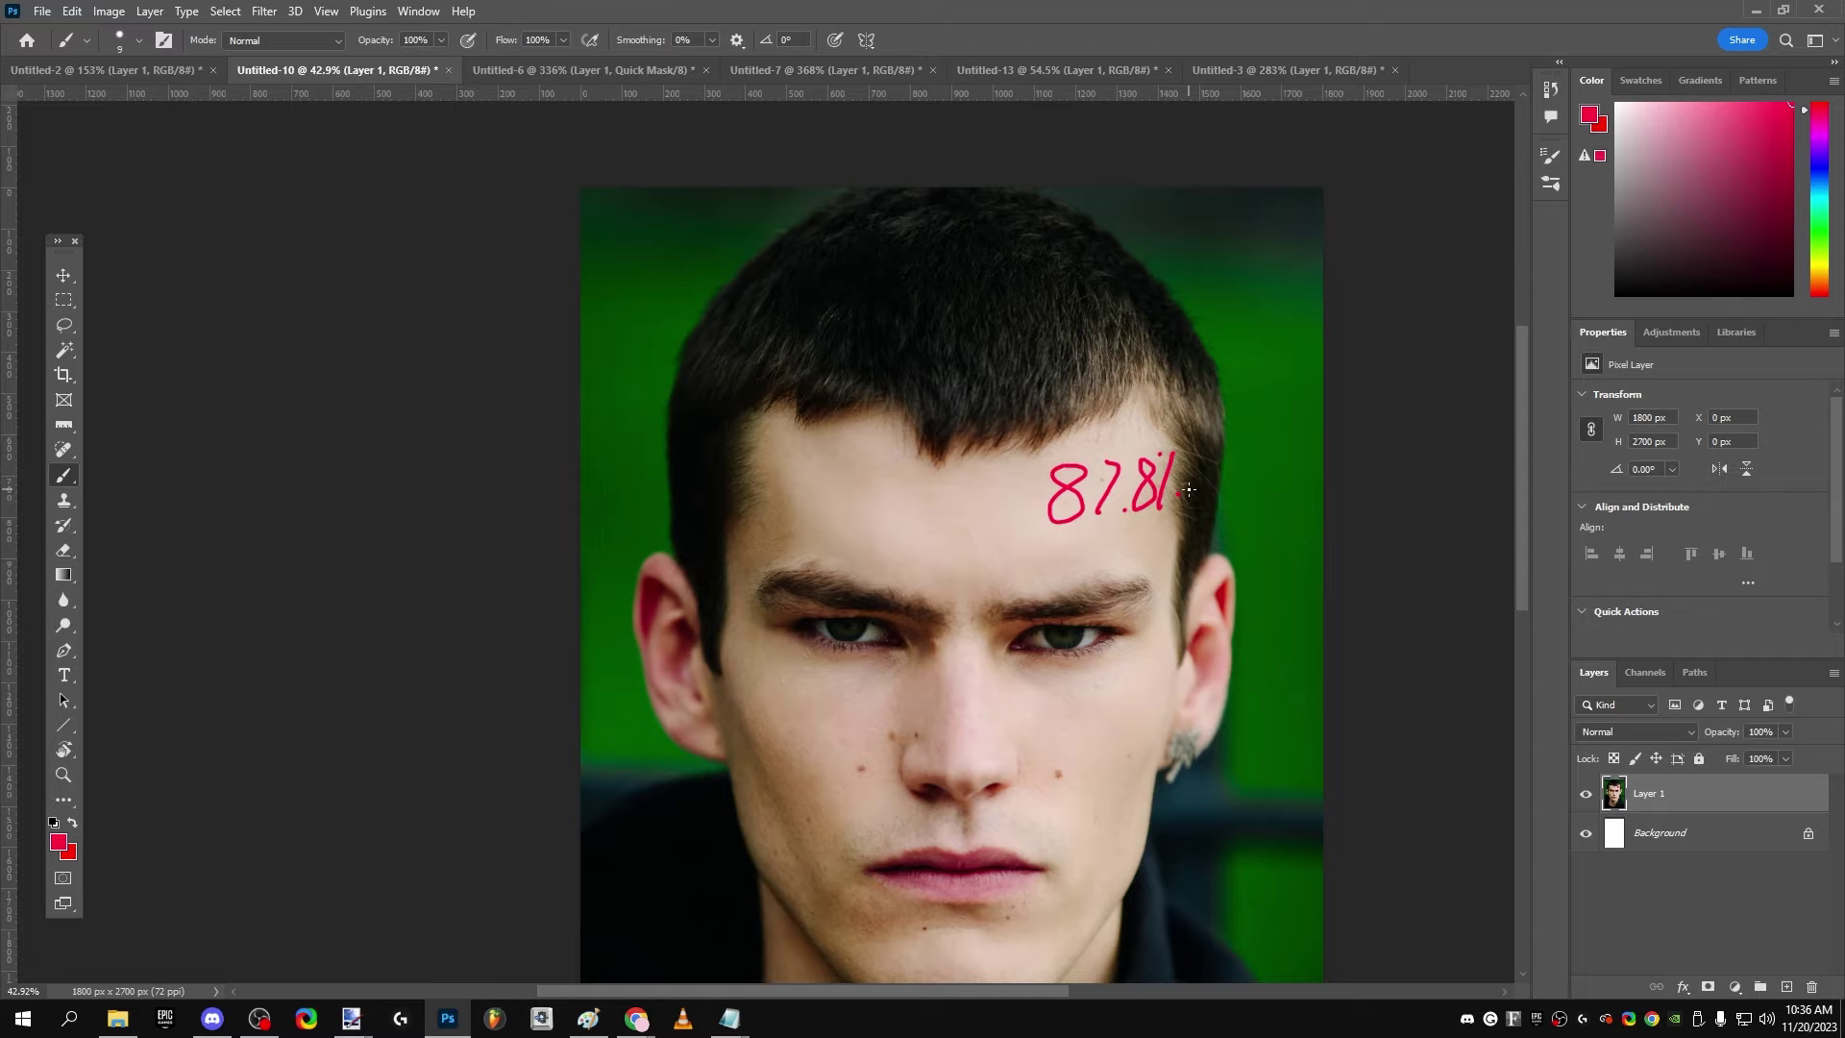
Step: Undo the handwritten value on the forehead
key("ctrl+z")
key("ctrl+z")
key("ctrl+z")
key("ctrl+z")
key("ctrl+z")
key("ctrl+z")
scroll(1034, 560, "down", 2)
scroll(995, 475, "up", 1)
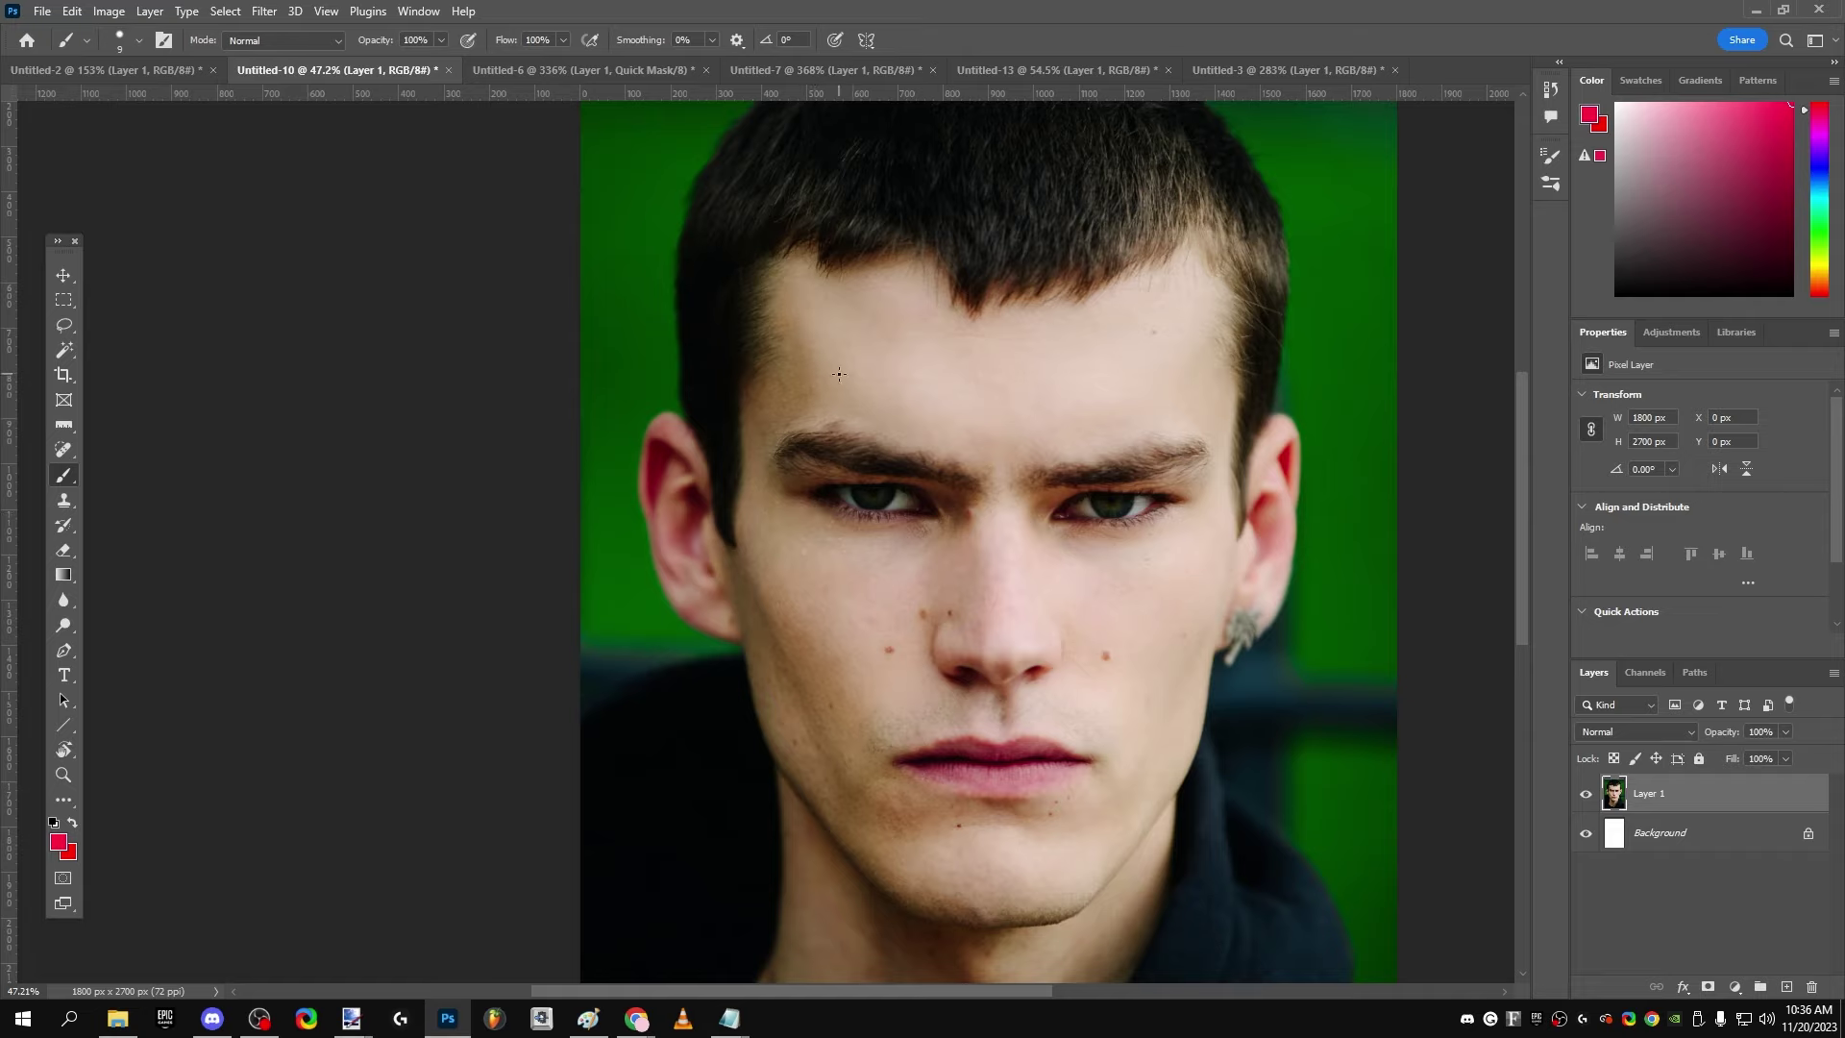
Step: Examine the side profiles in Untitled-6 and Untitled-7, focusing on the ear and jaw
left_click(521, 71)
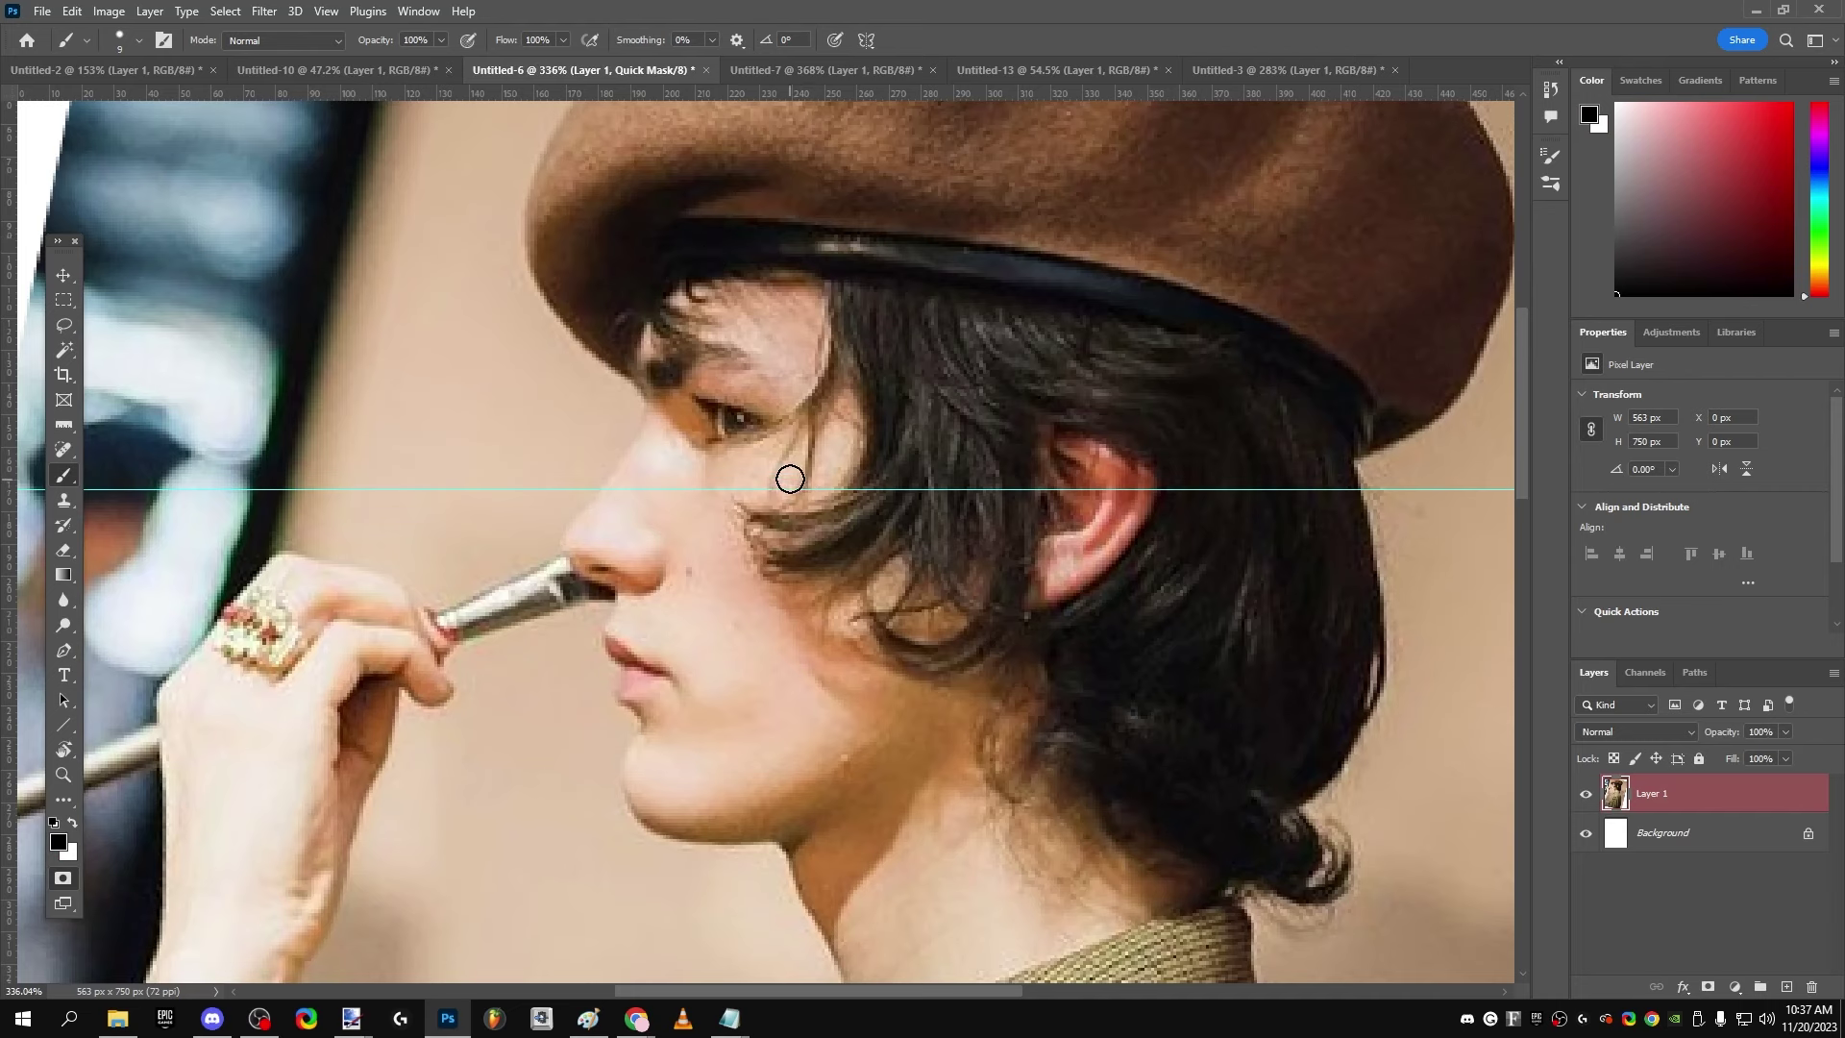
left_click(65, 426)
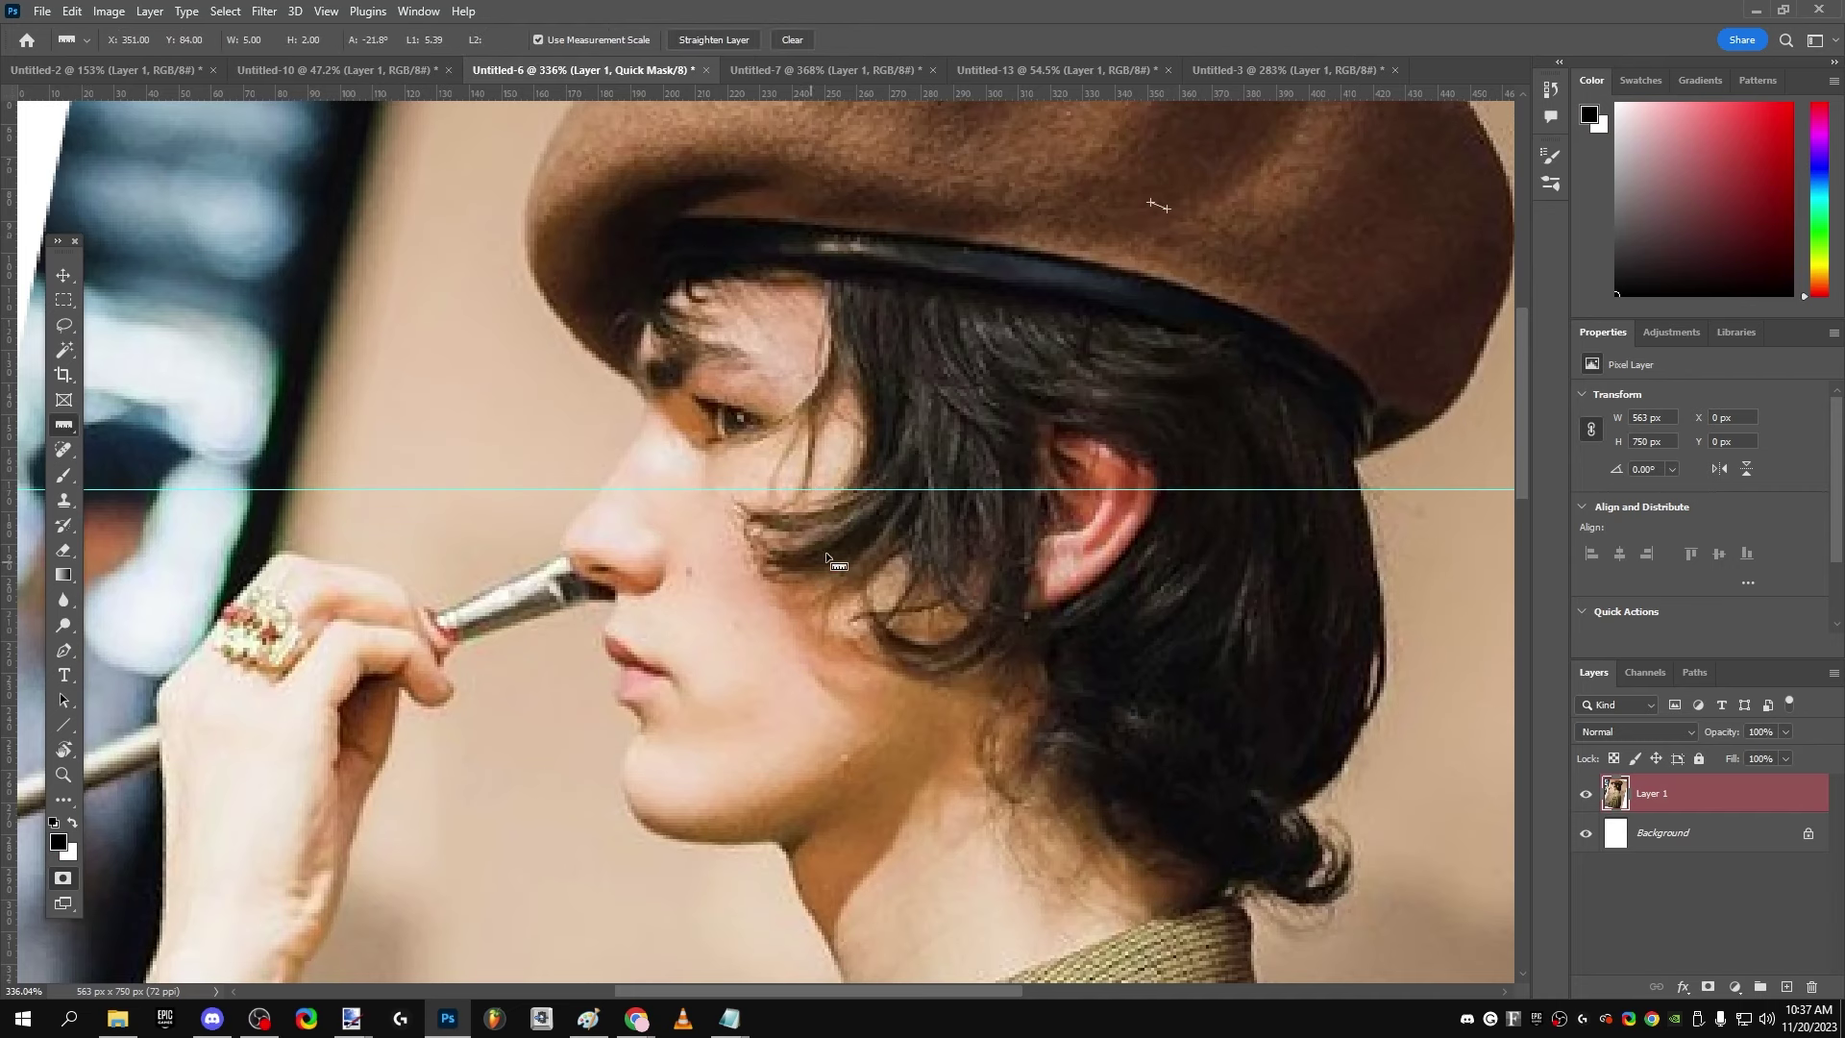
left_click(729, 70)
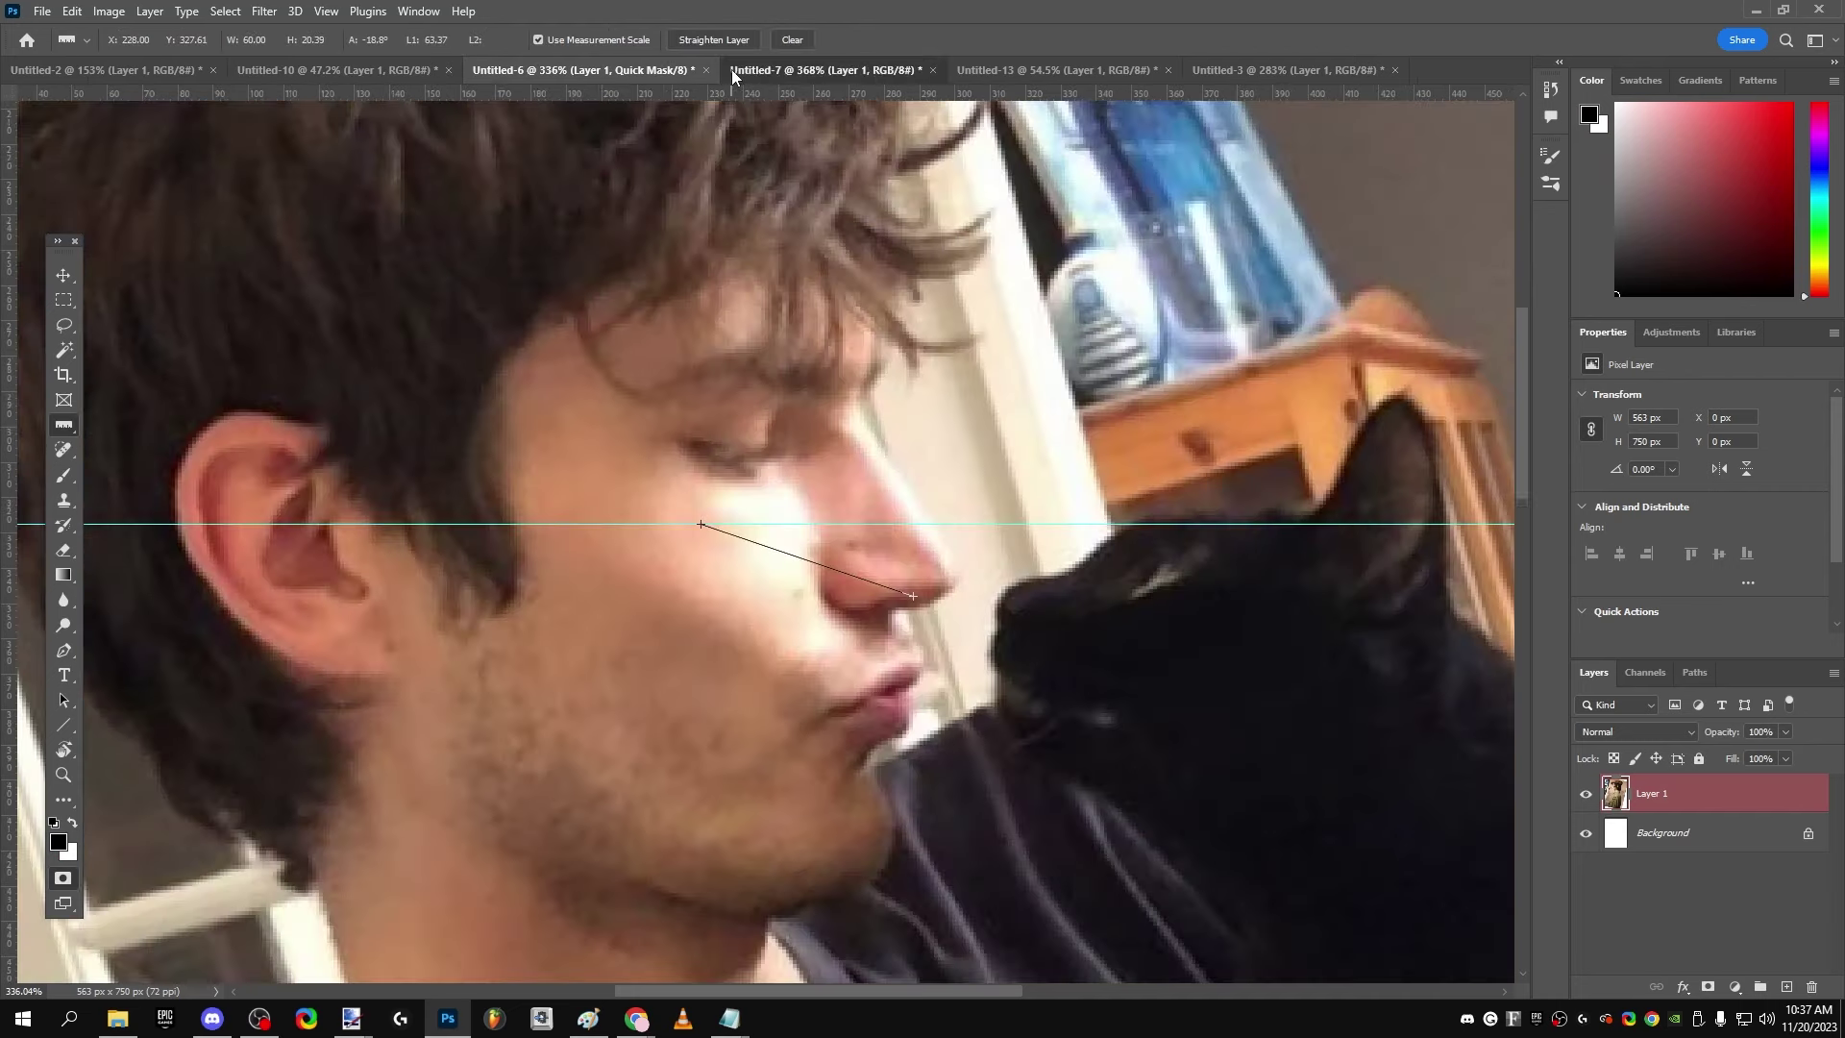
scroll(469, 632, "down", 3)
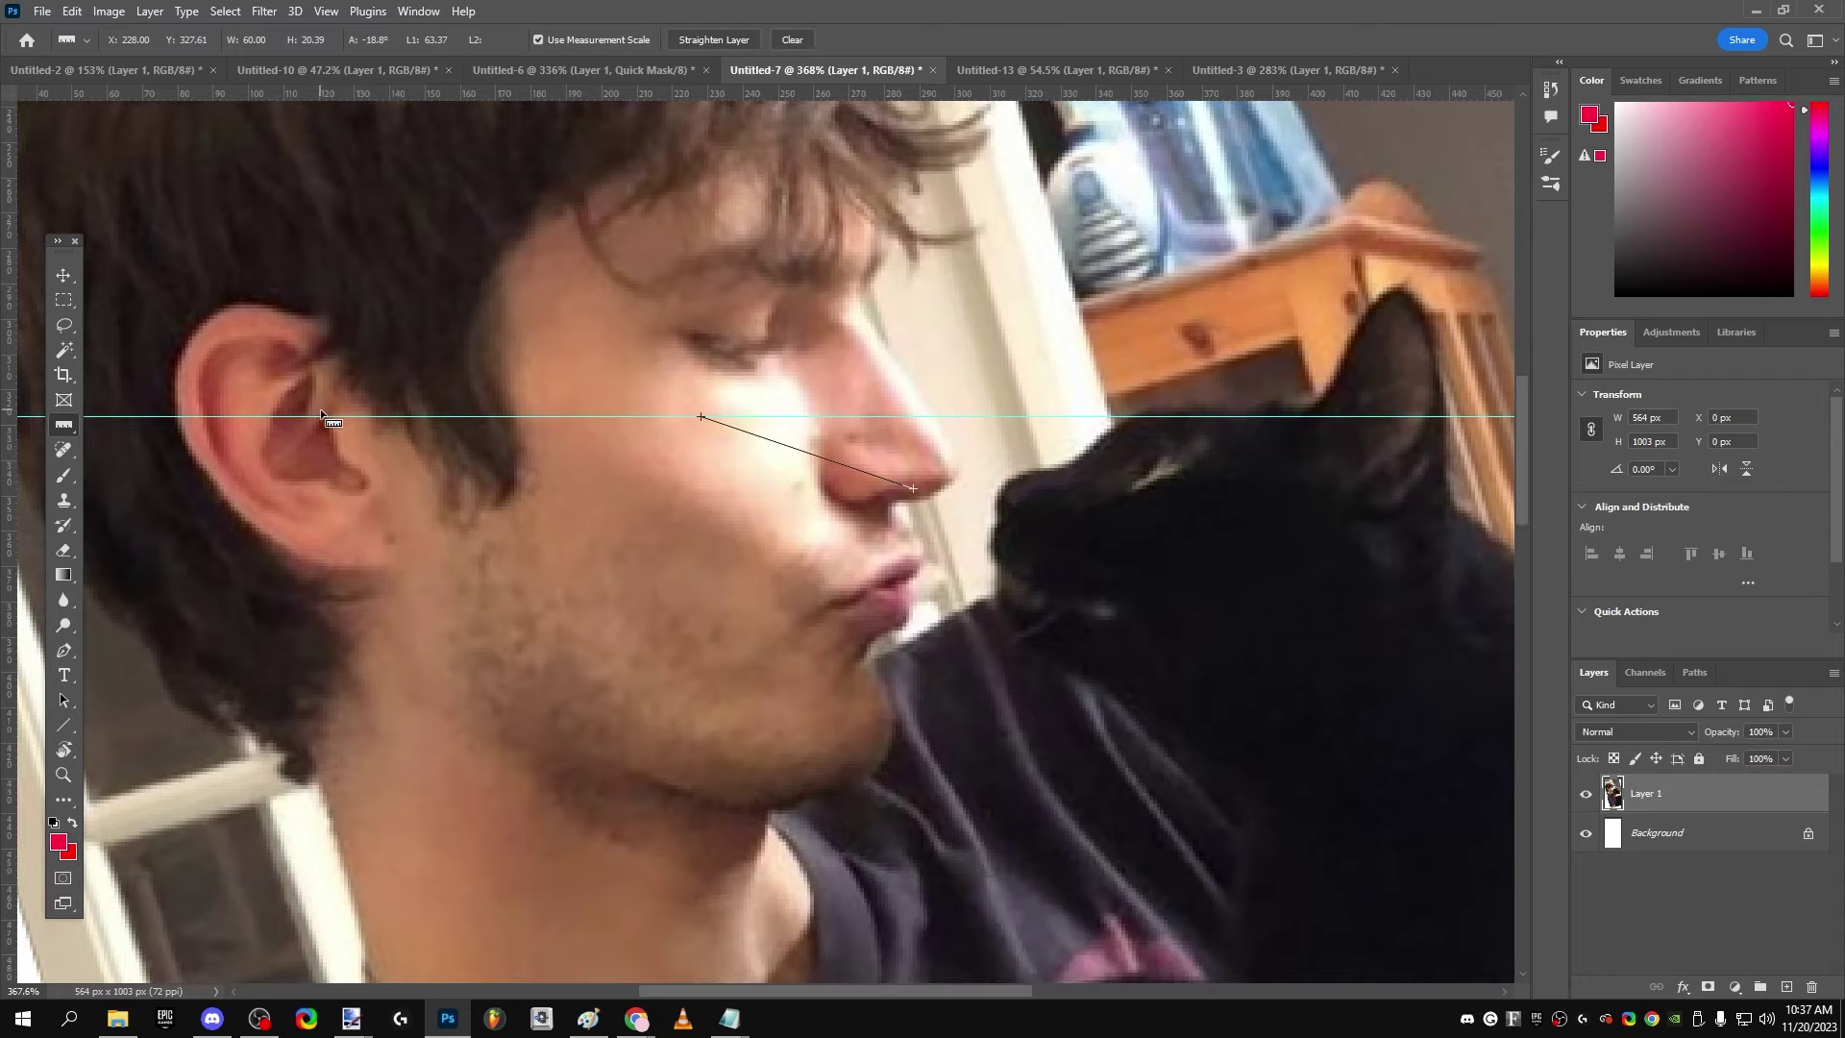
scroll(320, 408, "down", 2)
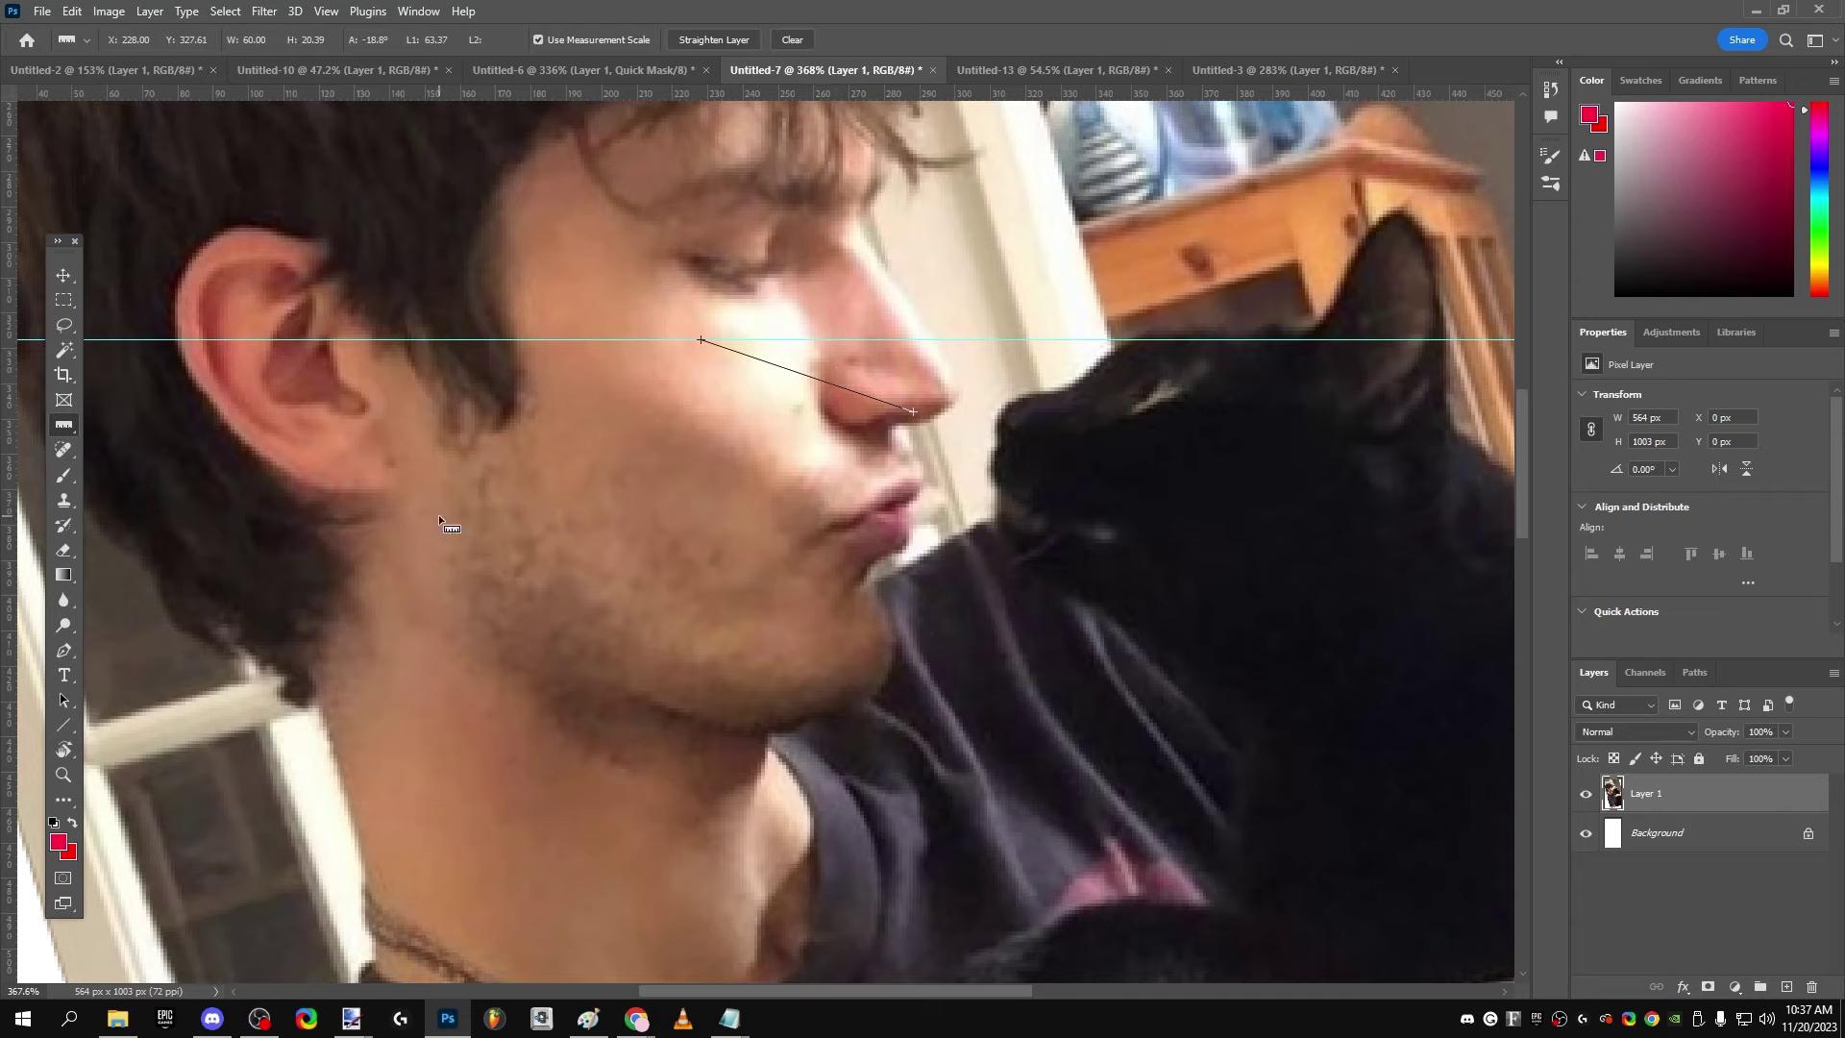
Step: Brush red marks on the jaw and cheek of the frontal portrait in Untitled-10, and undo them
left_click(355, 71)
scroll(643, 372, "down", 1)
left_click(69, 474)
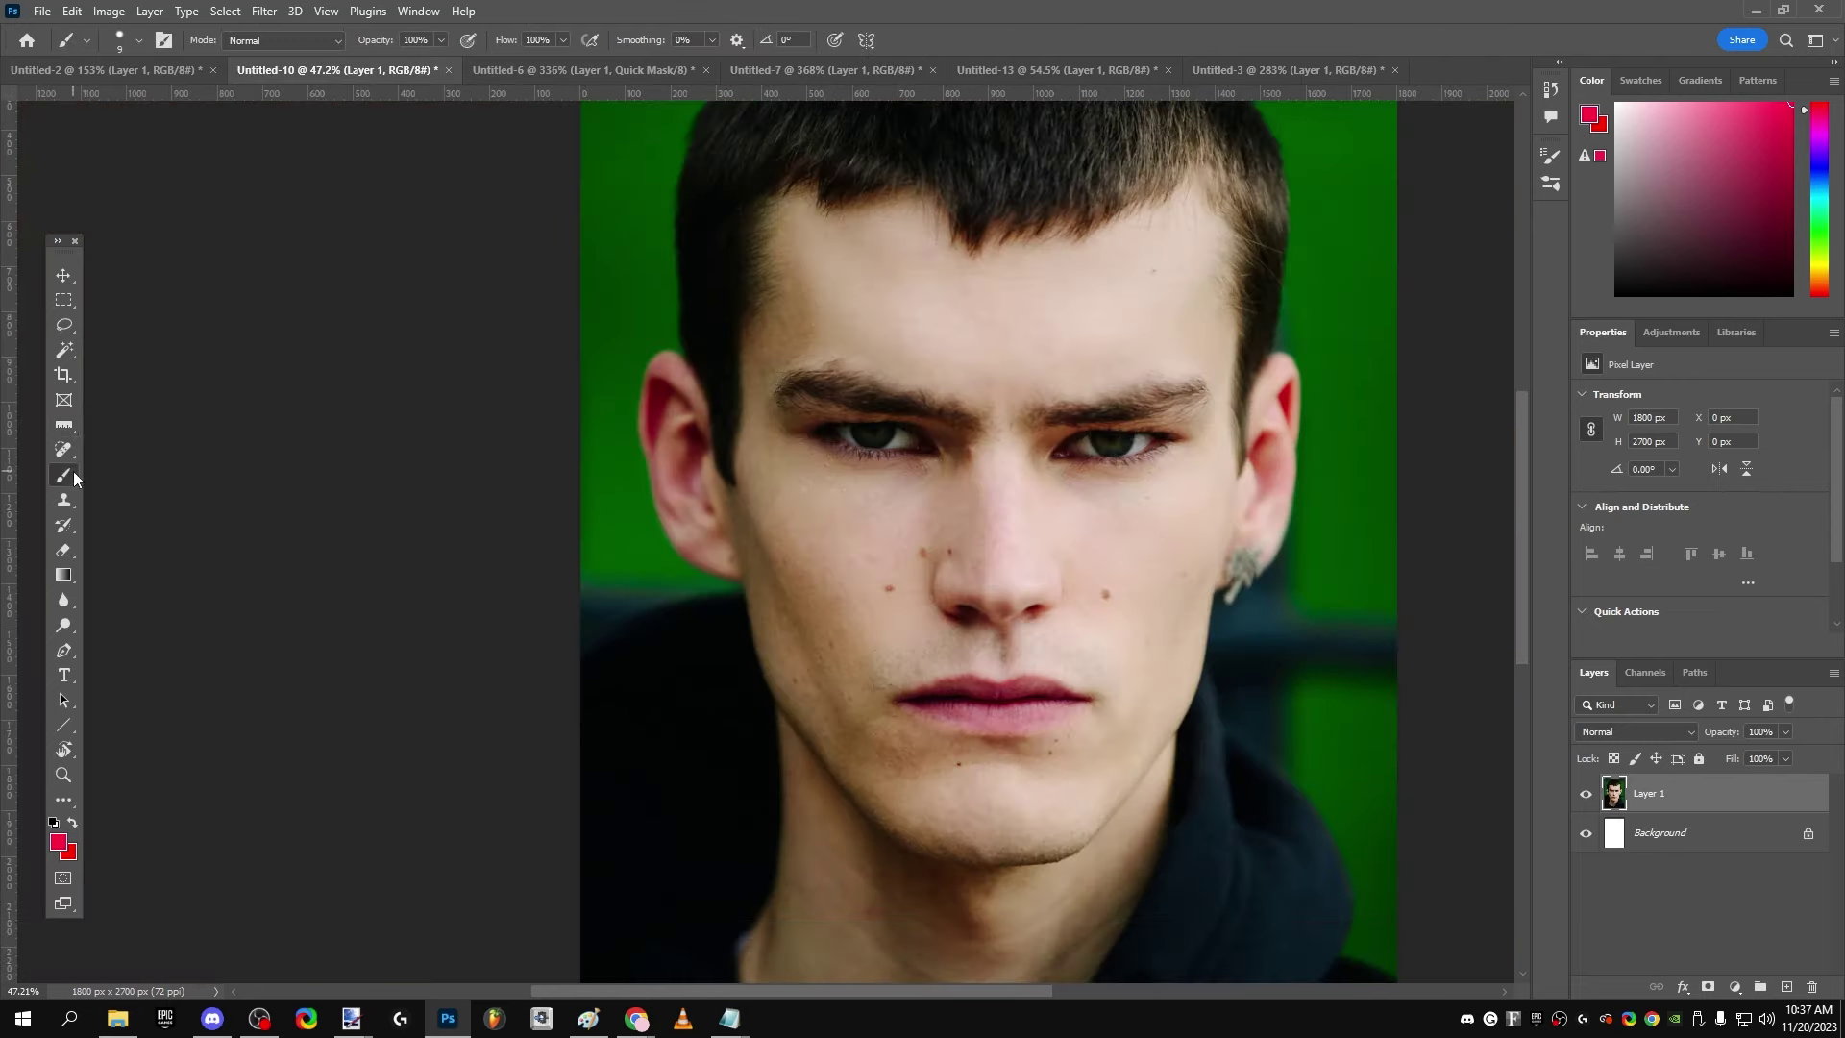
left_click_drag(766, 685, 764, 675)
mouse_move(786, 447)
left_mouse_down()
mouse_move(832, 555)
mouse_move(904, 560)
mouse_move(788, 547)
left_mouse_up()
key("ctrl+z")
key("ctrl+z")
Step: Measure the jaw angle in Untitled-7 with the Ruler, from the ear down to the jaw corner and along the lower jawline
key("ctrl+Tab")
left_click(811, 75)
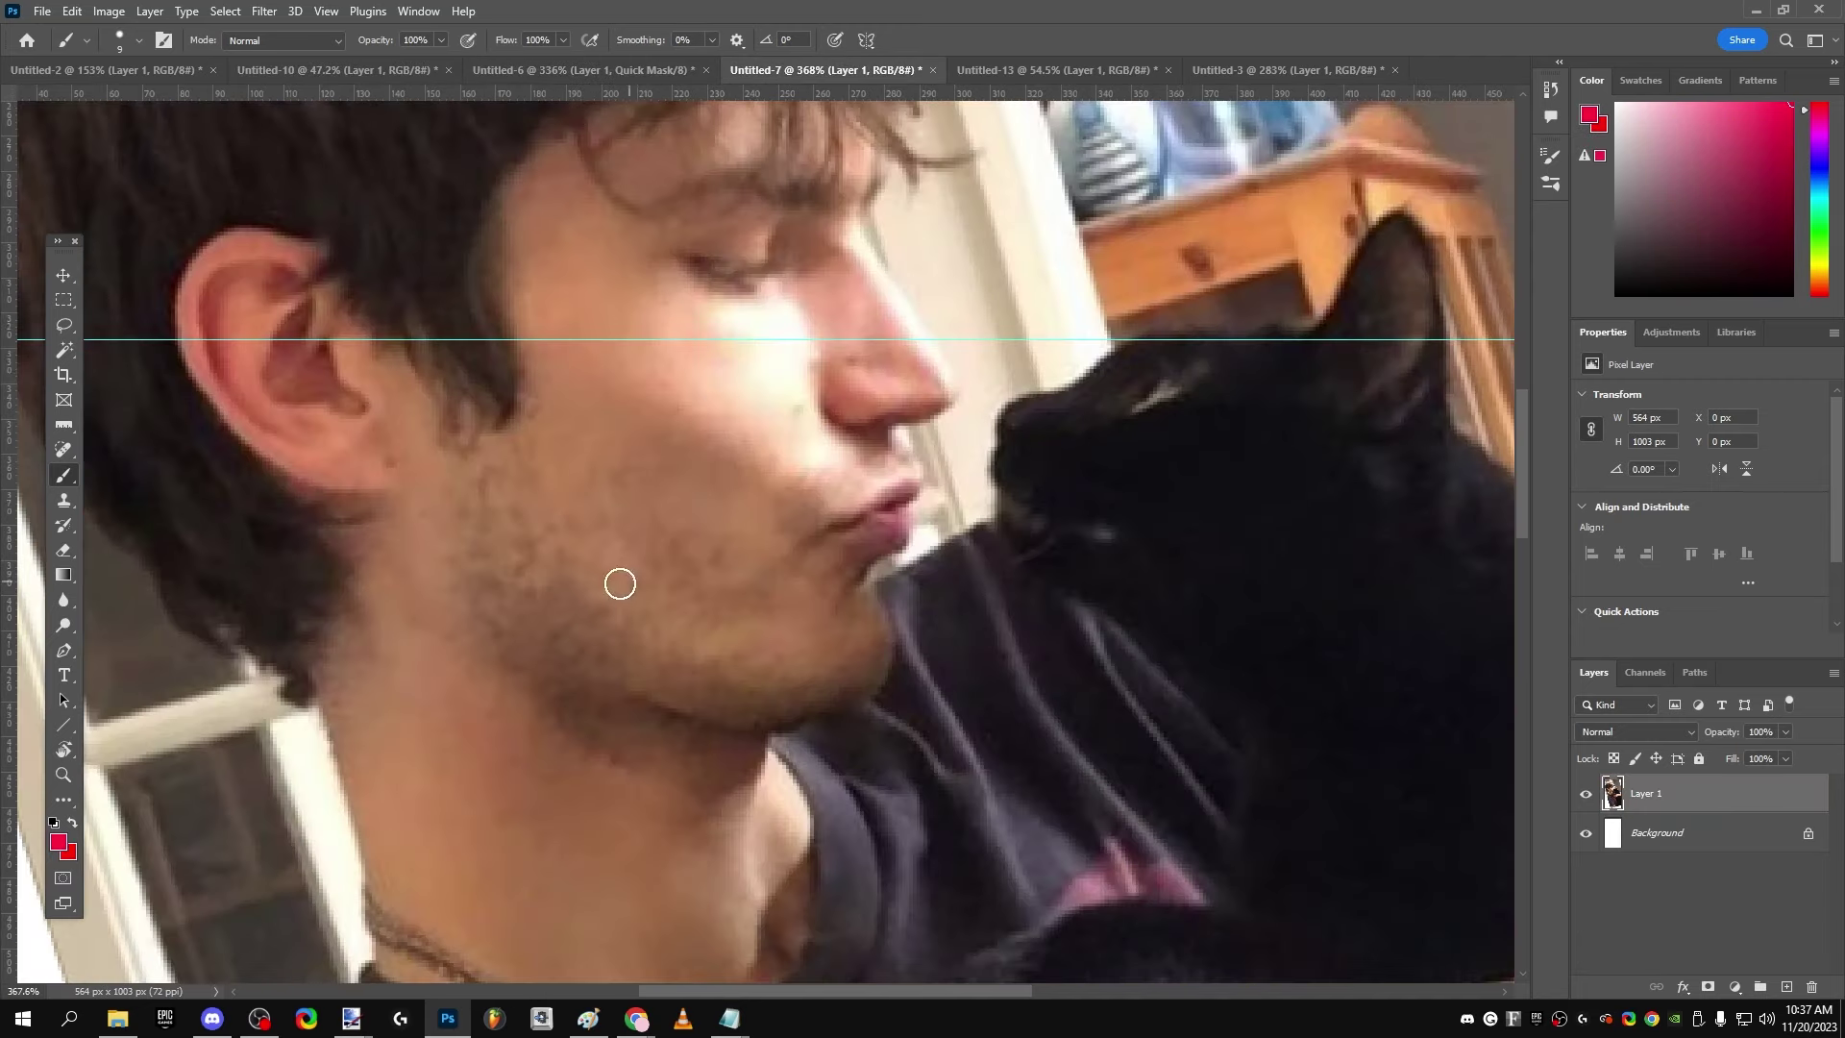
scroll(577, 538, "down", 1)
left_click(63, 423)
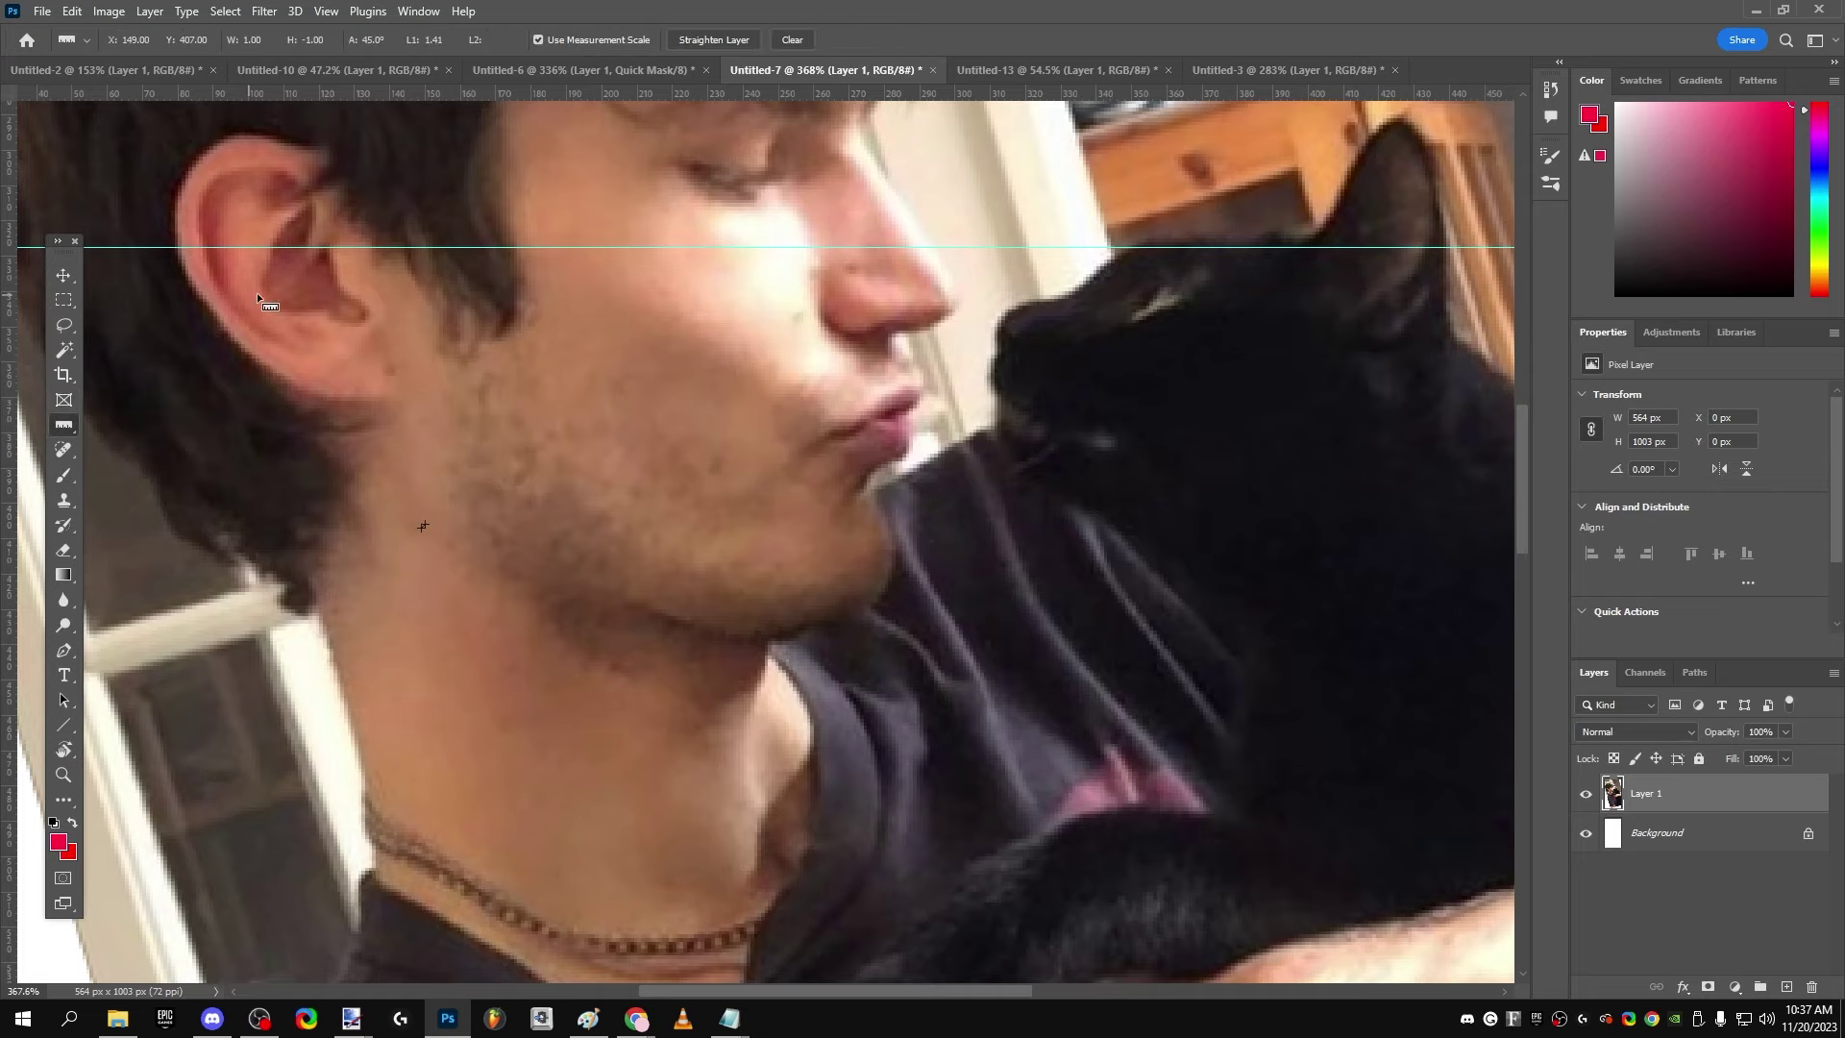
left_click_drag(326, 248, 424, 545)
scroll(419, 546, "down", 3)
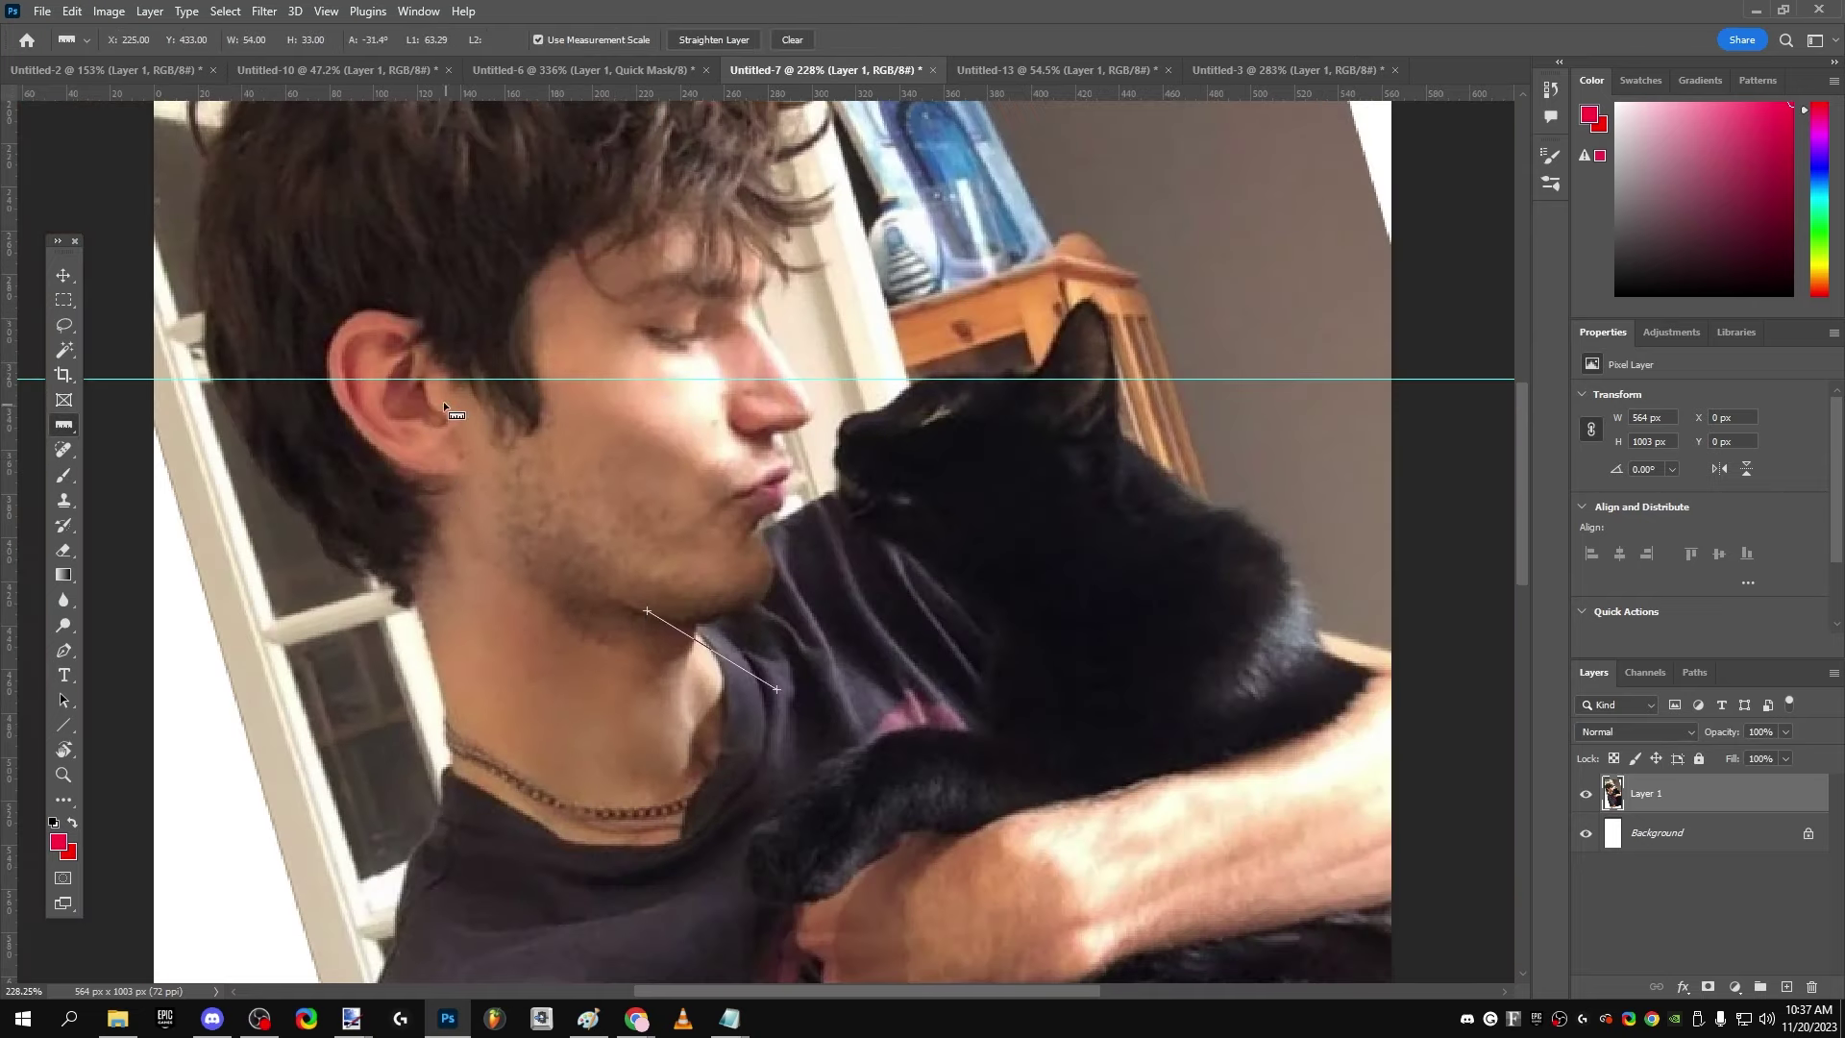
left_click(422, 383)
mouse_move(423, 384)
left_mouse_down()
mouse_move(469, 554)
mouse_move(864, 683)
left_mouse_up()
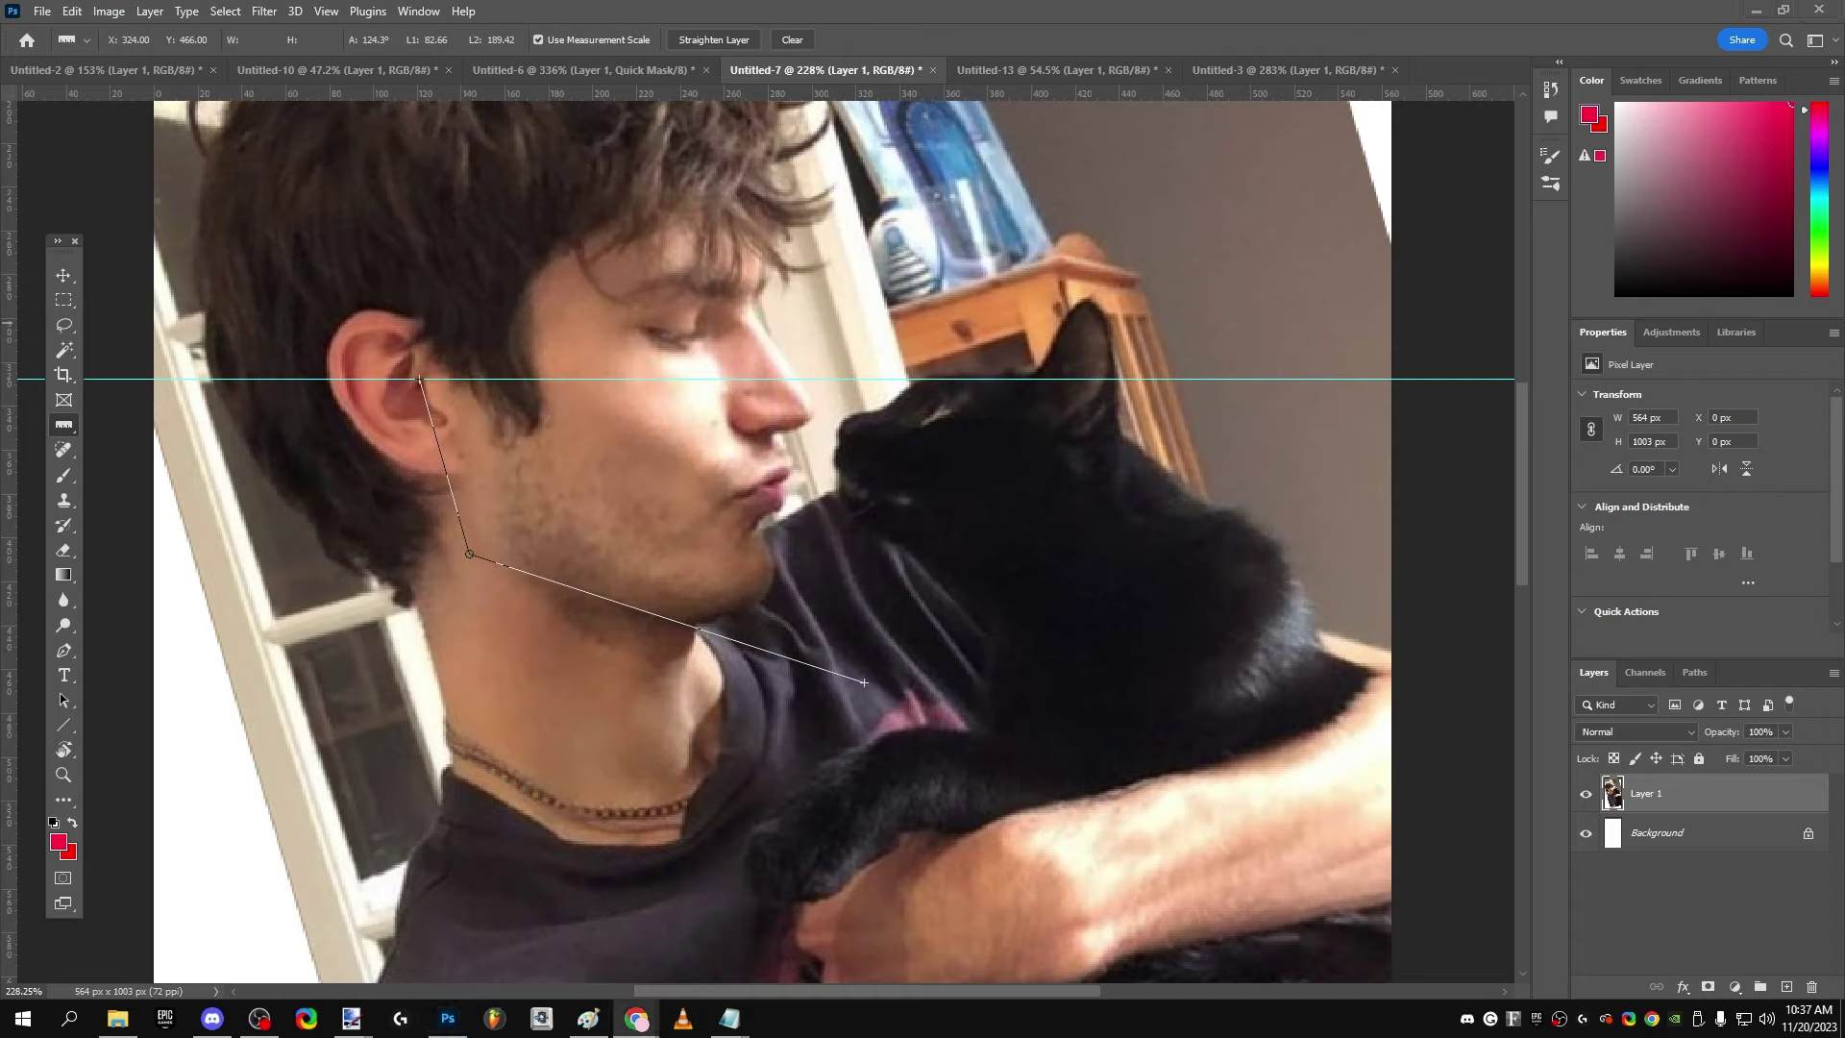
left_click(1219, 7)
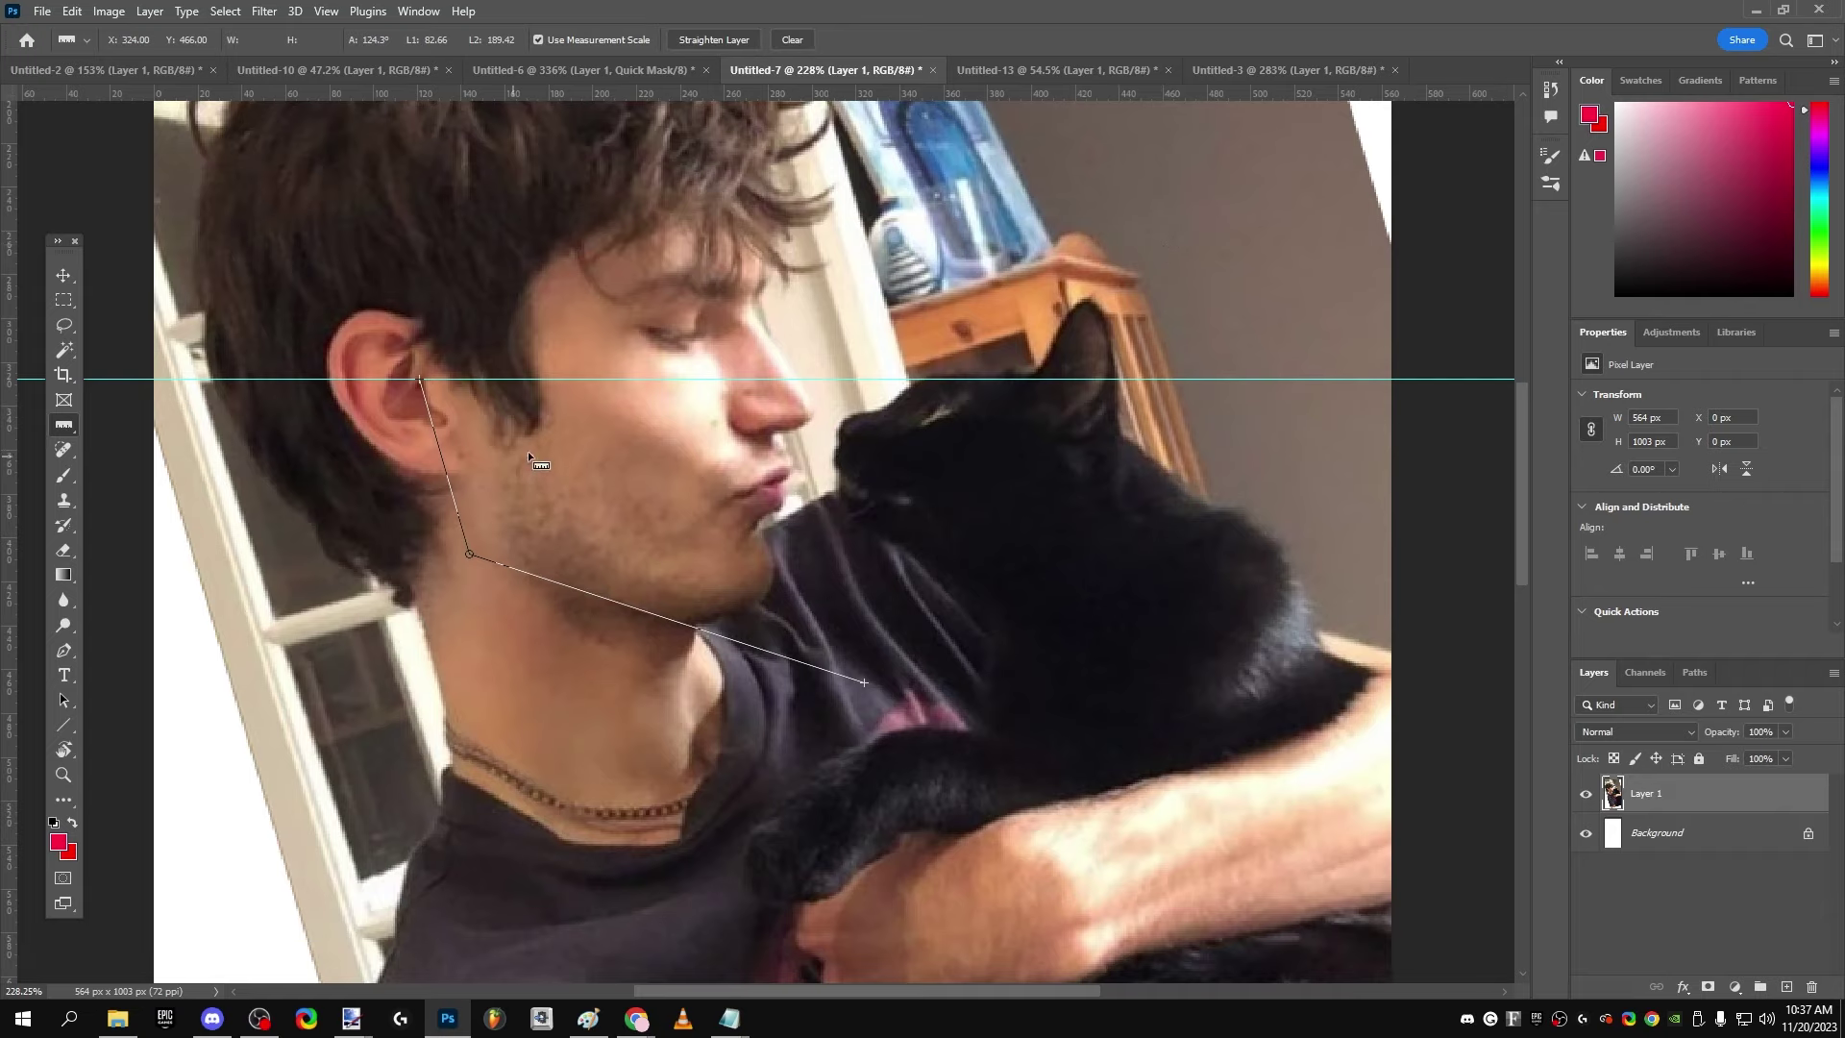
Step: Measure the slope of the lower jawline in Untitled-7 against a horizontal line from the jaw corner, and discard the measurement
left_click_drag(821, 620, 886, 642)
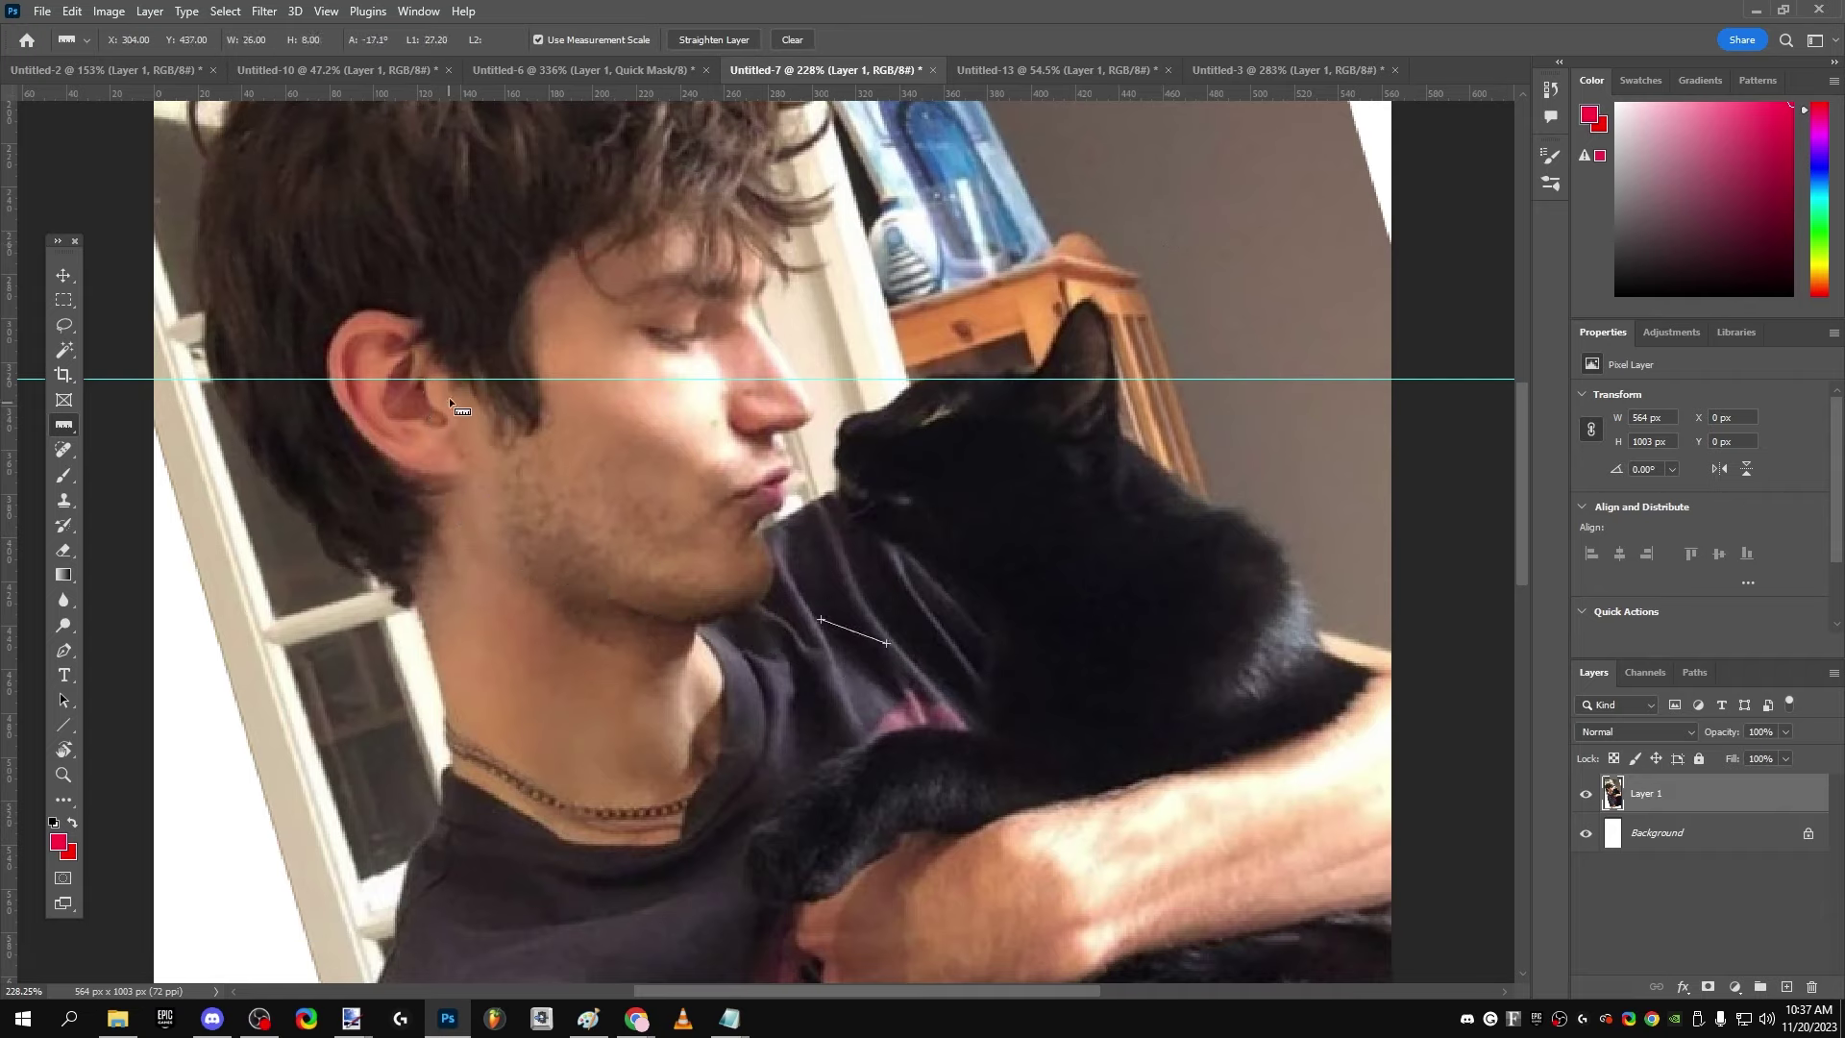
scroll(482, 546, "up", 3)
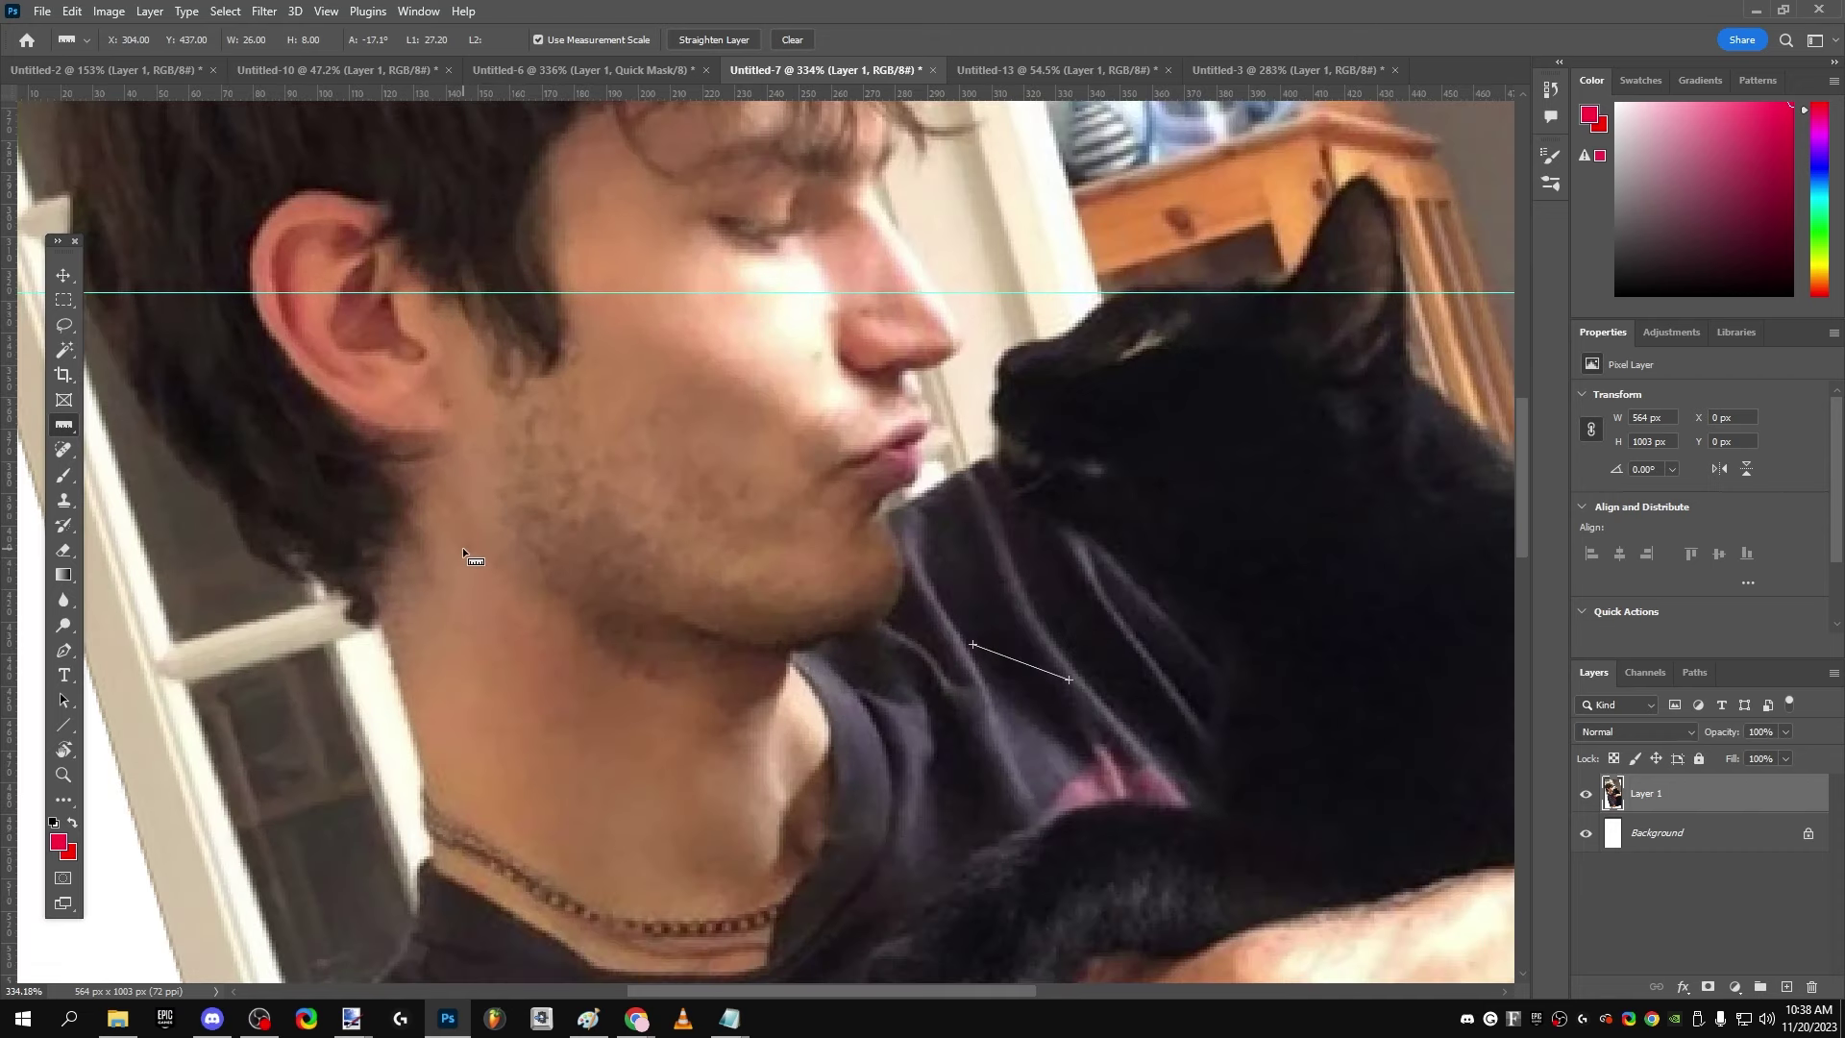
left_click_drag(463, 546, 1041, 548)
left_click_drag(462, 548, 960, 697, "alt")
left_click_drag(1053, 643, 1162, 689)
scroll(836, 661, "down", 3)
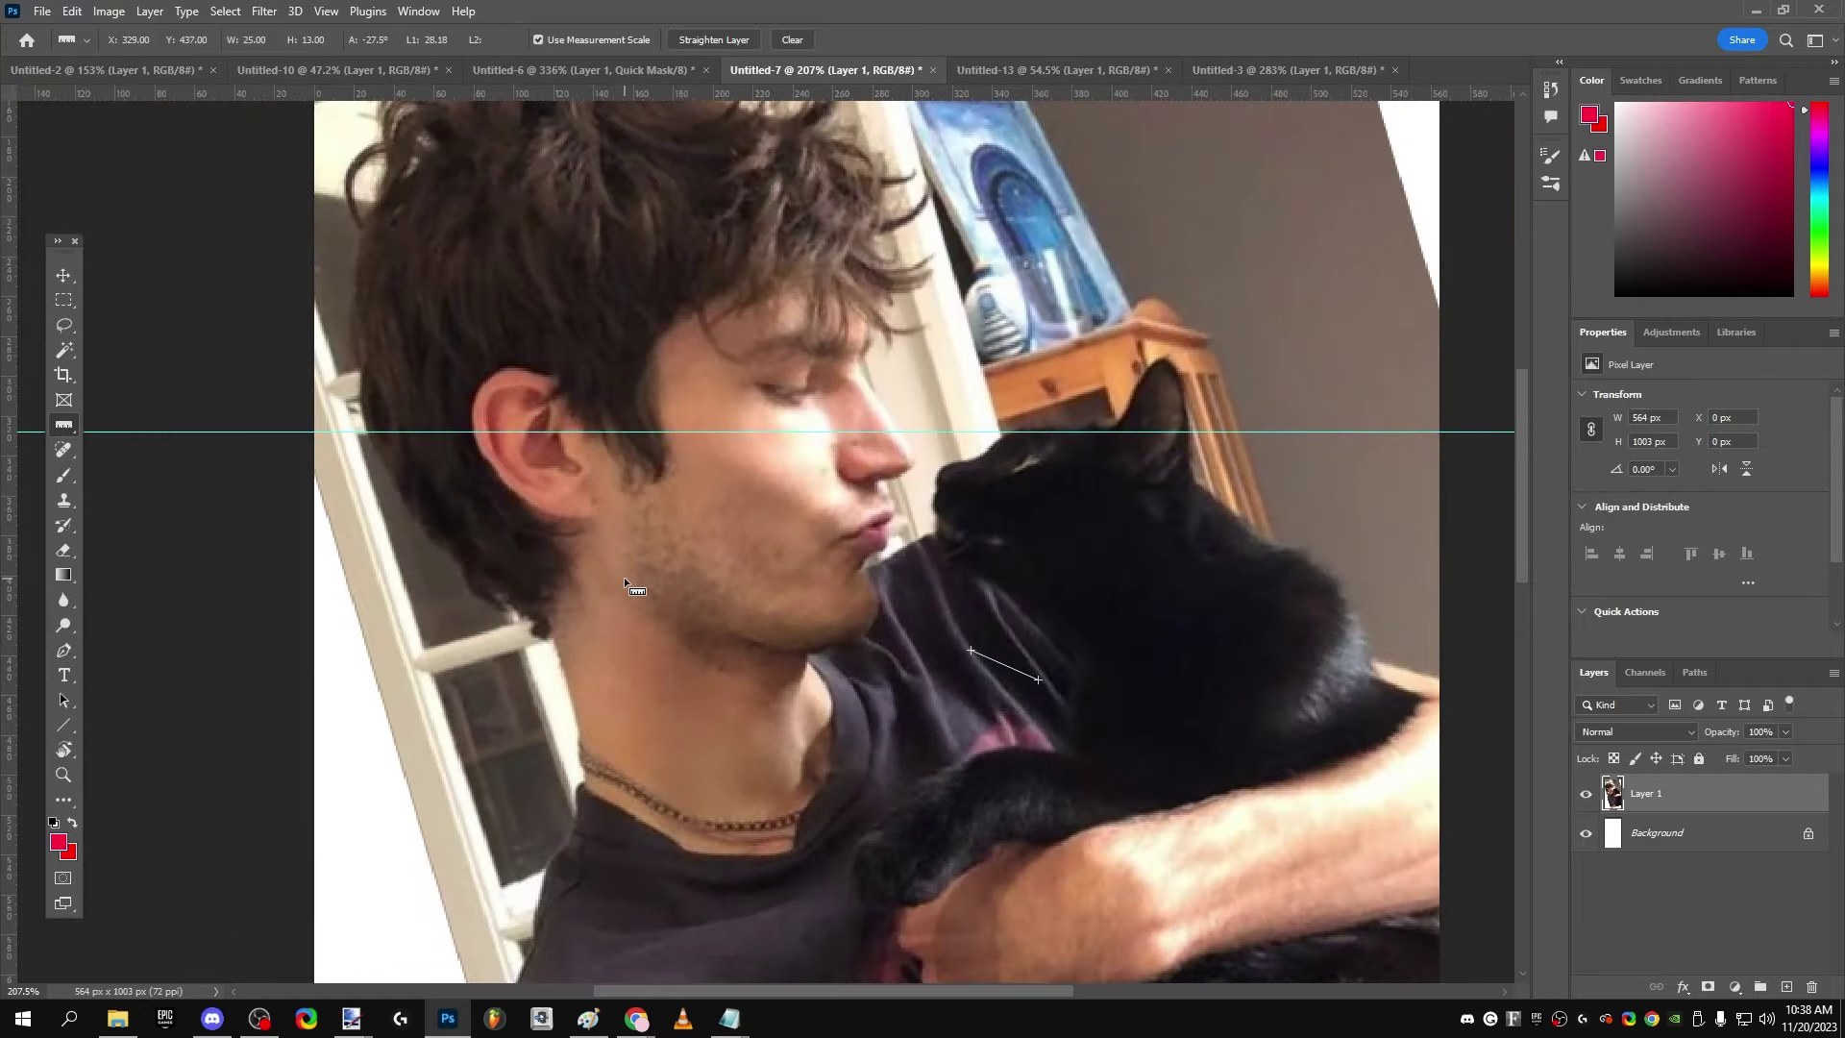
scroll(805, 533, "up", 2)
scroll(861, 552, "down", 2)
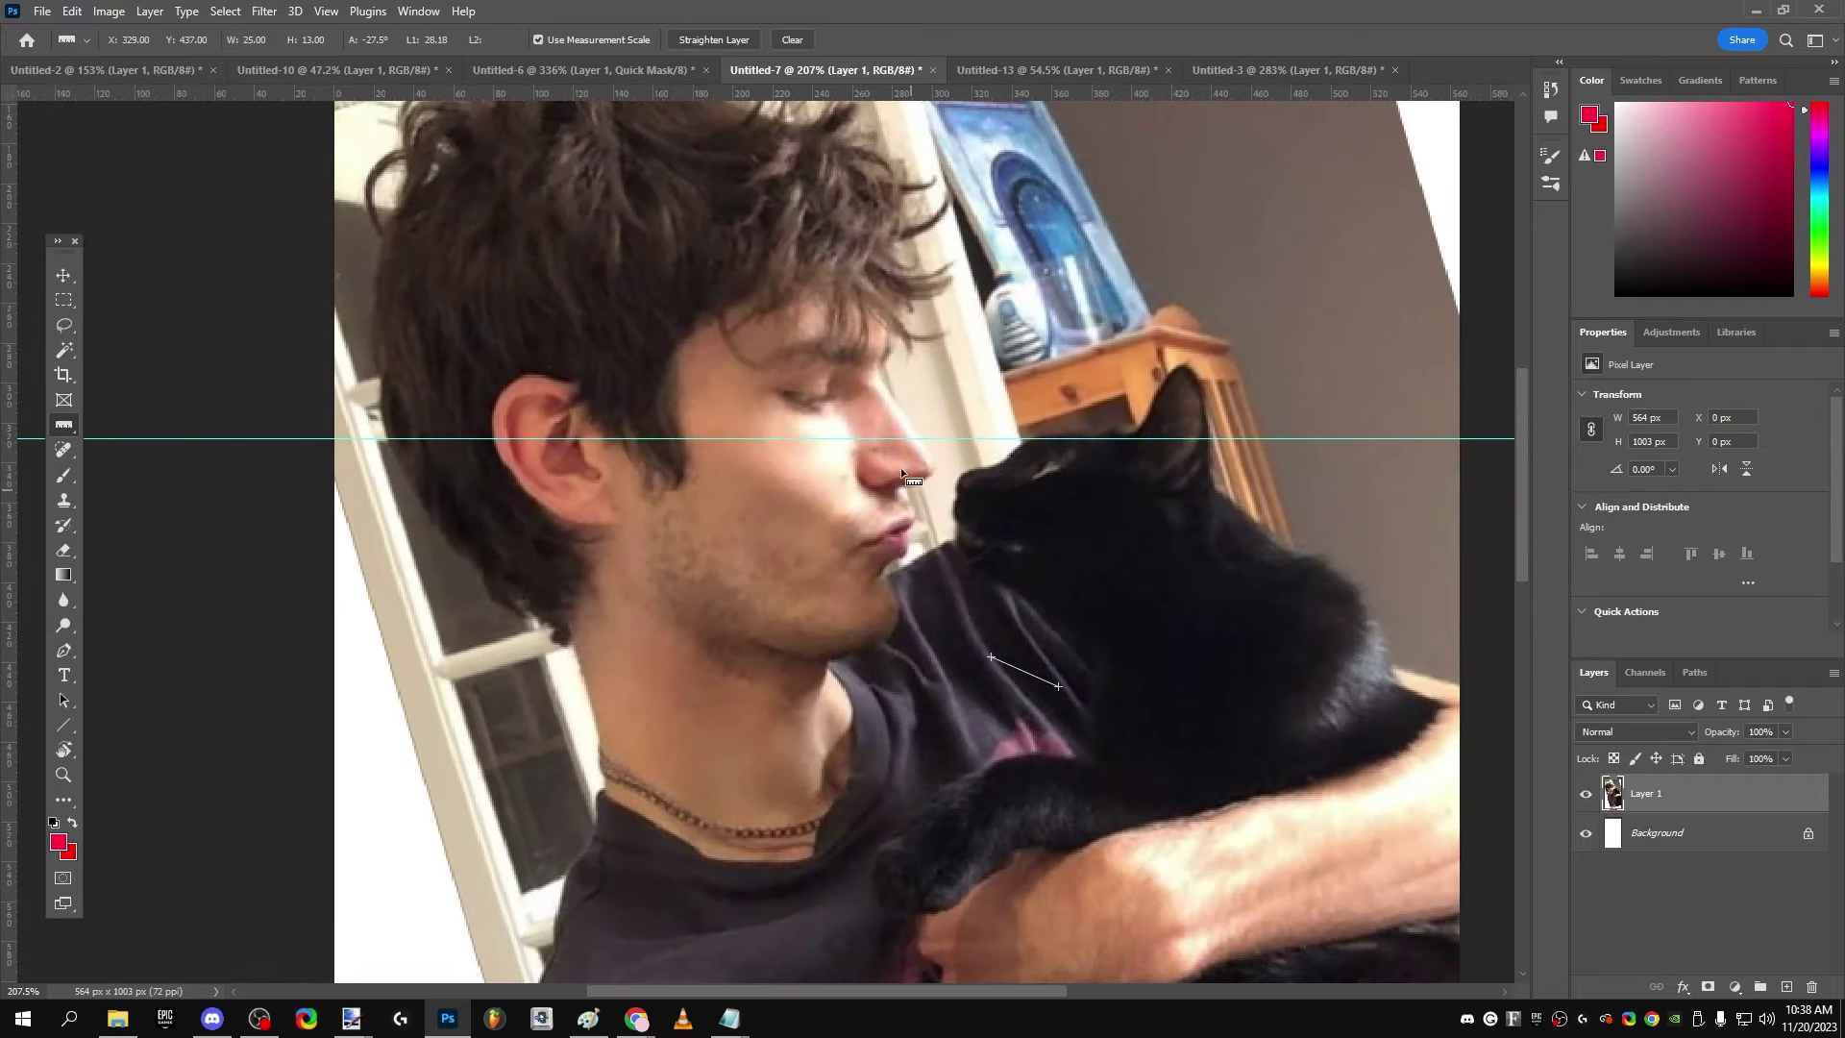
Step: Brush a thin straight red line along the nose bridge to the nose tip on the side profile in Untitled-6
left_click(561, 69)
left_click(1026, 70)
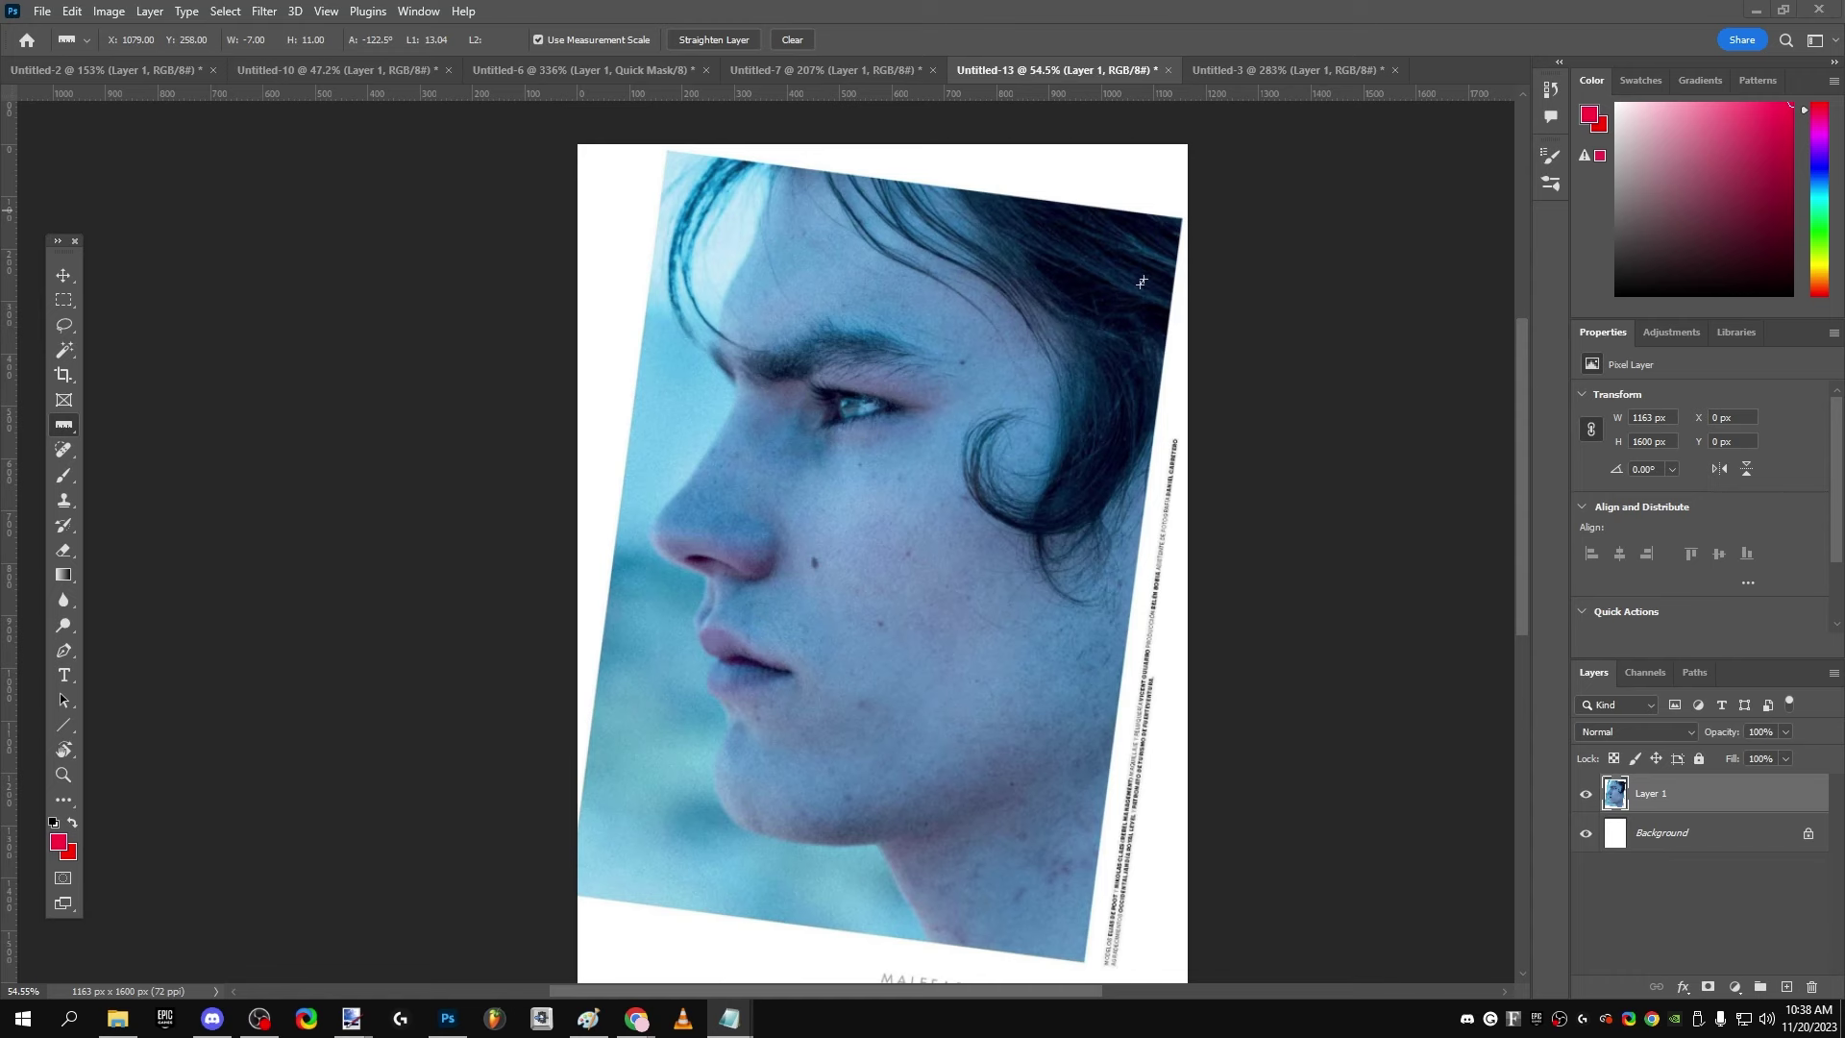
left_click(338, 82)
left_click(540, 77)
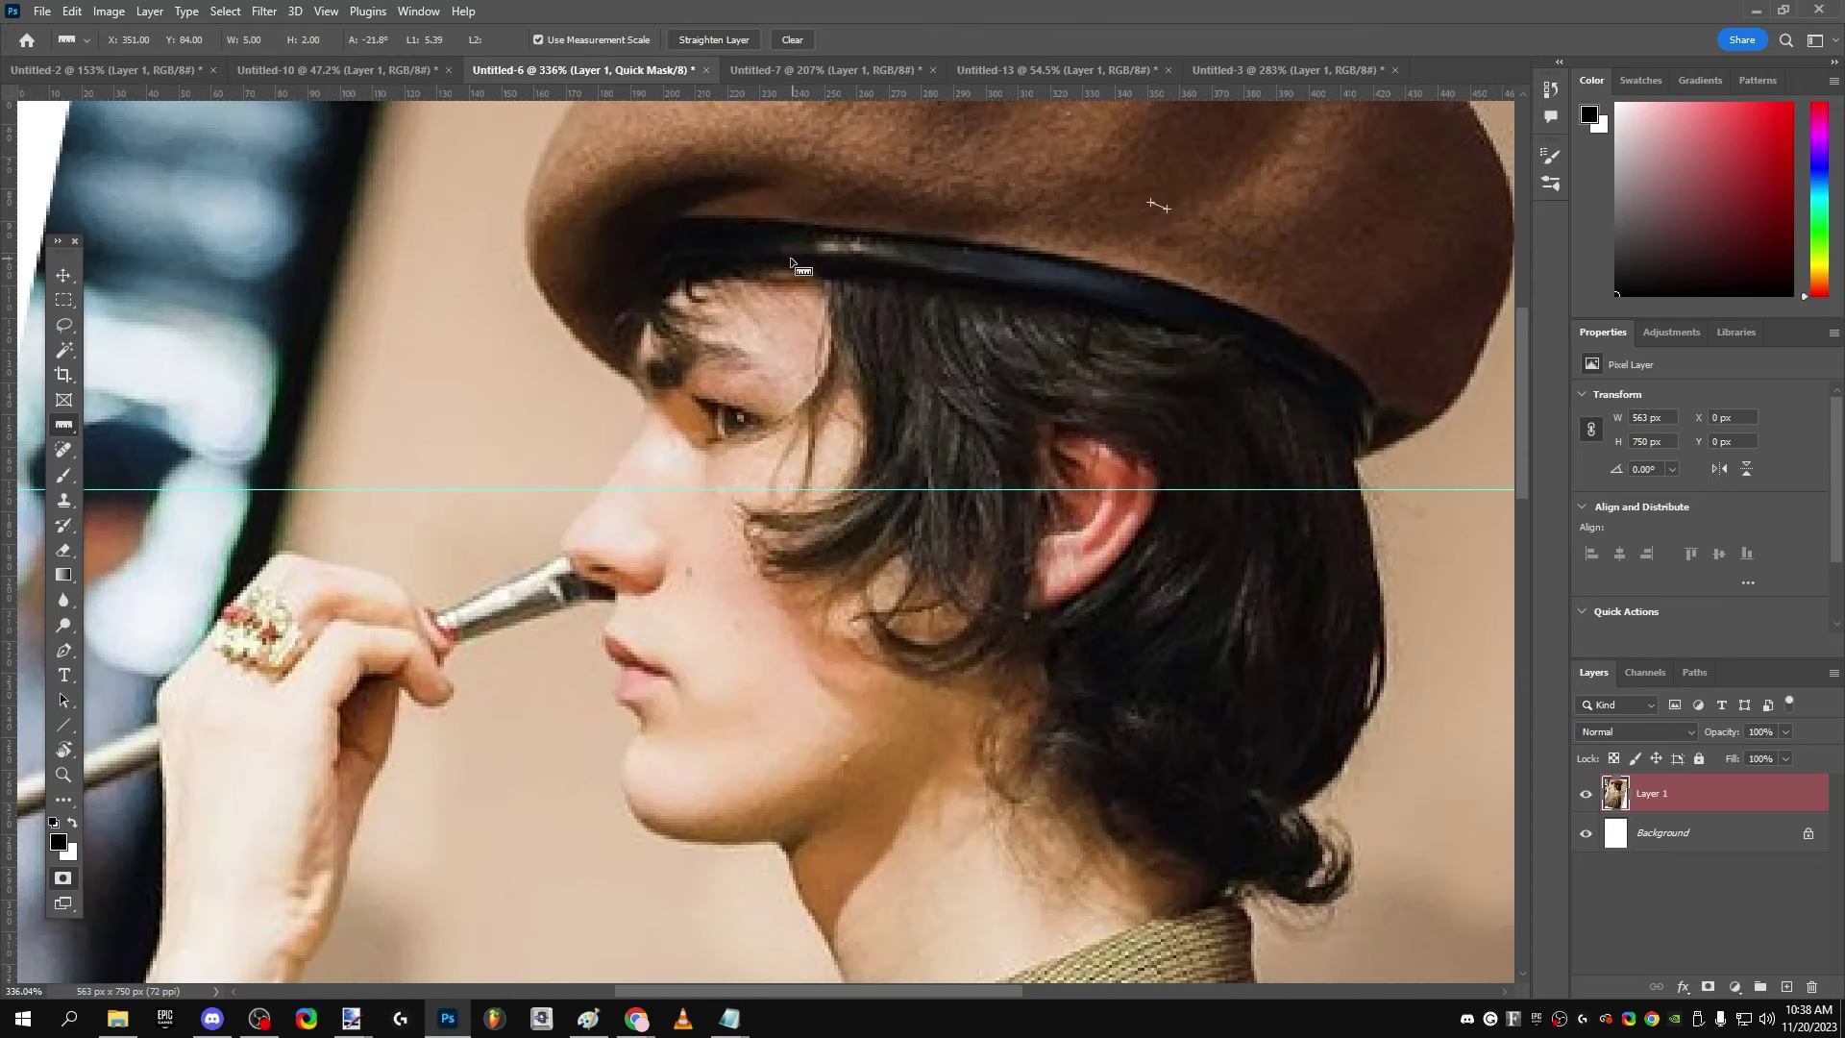
left_click(63, 474)
left_click(139, 41)
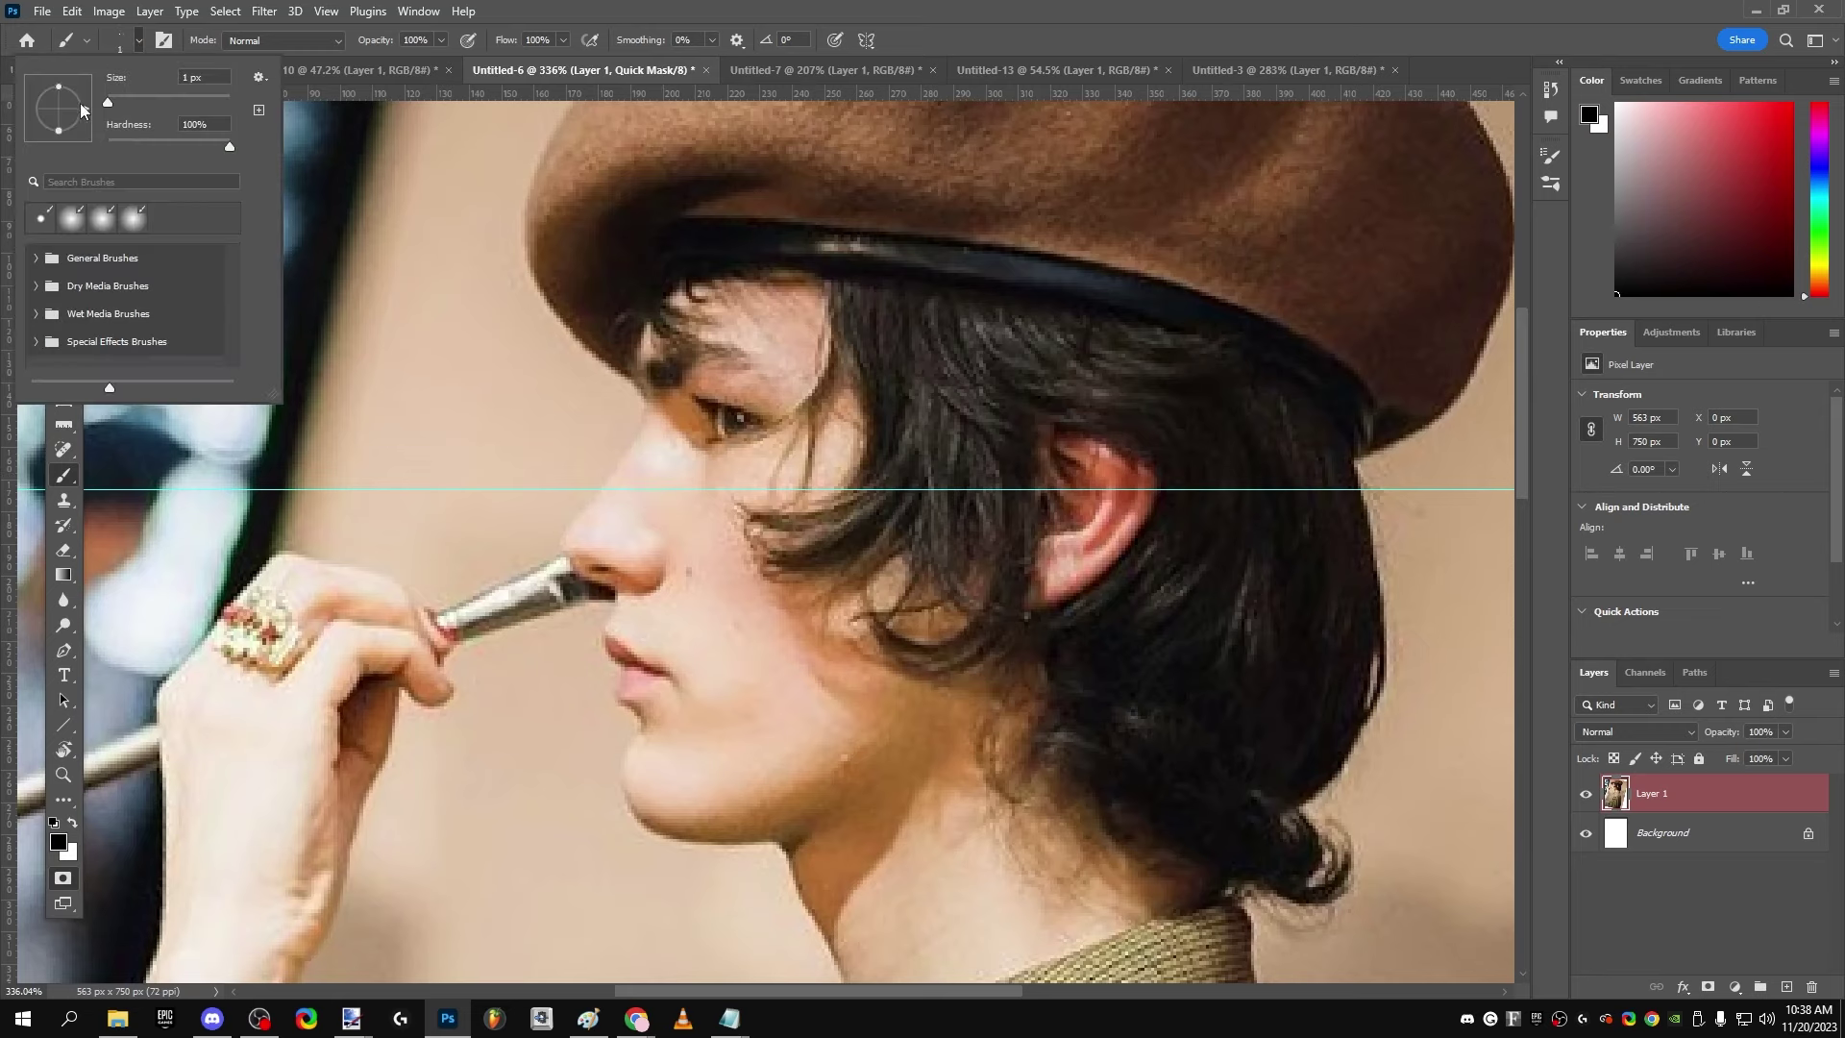
left_click_drag(81, 110, 87, 108)
left_click(644, 397)
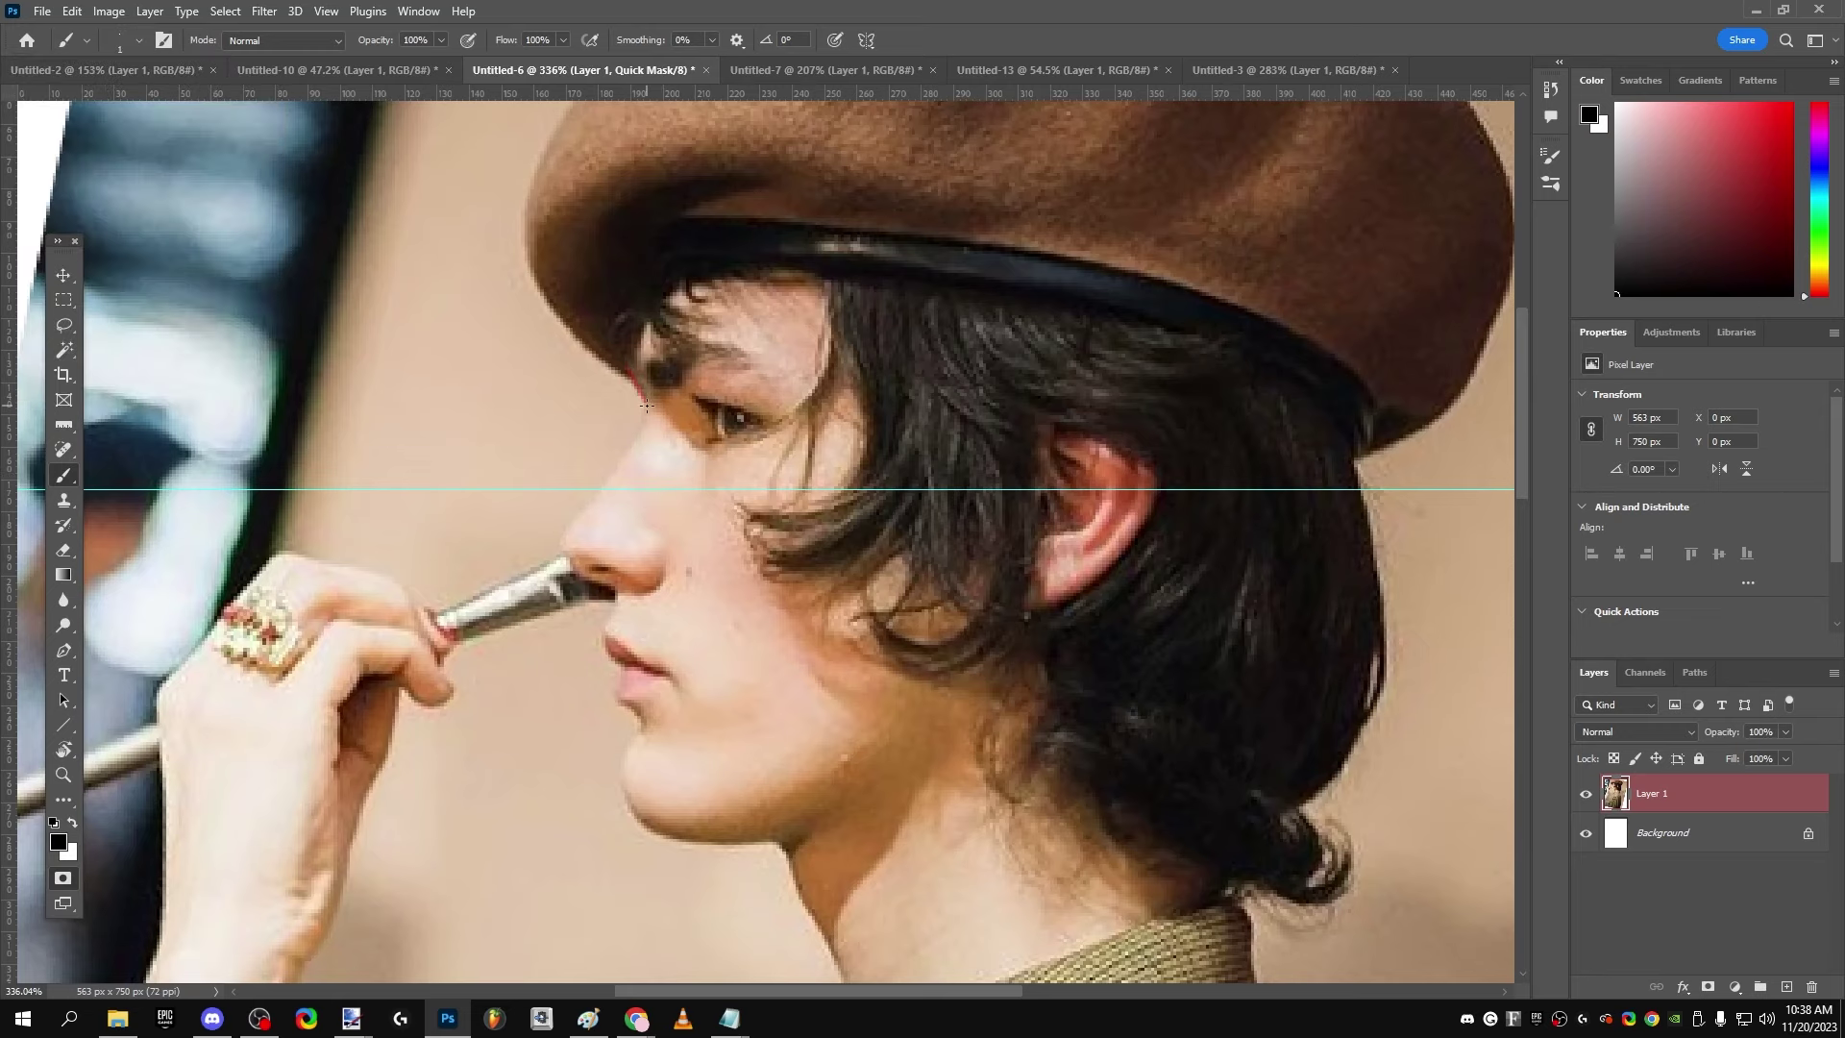
left_click(559, 540, "shift")
Step: Mark the angle between brow and nose bridge with a red arc and write 119° beside it
scroll(635, 341, "up", 2)
left_click_drag(641, 404, 641, 447)
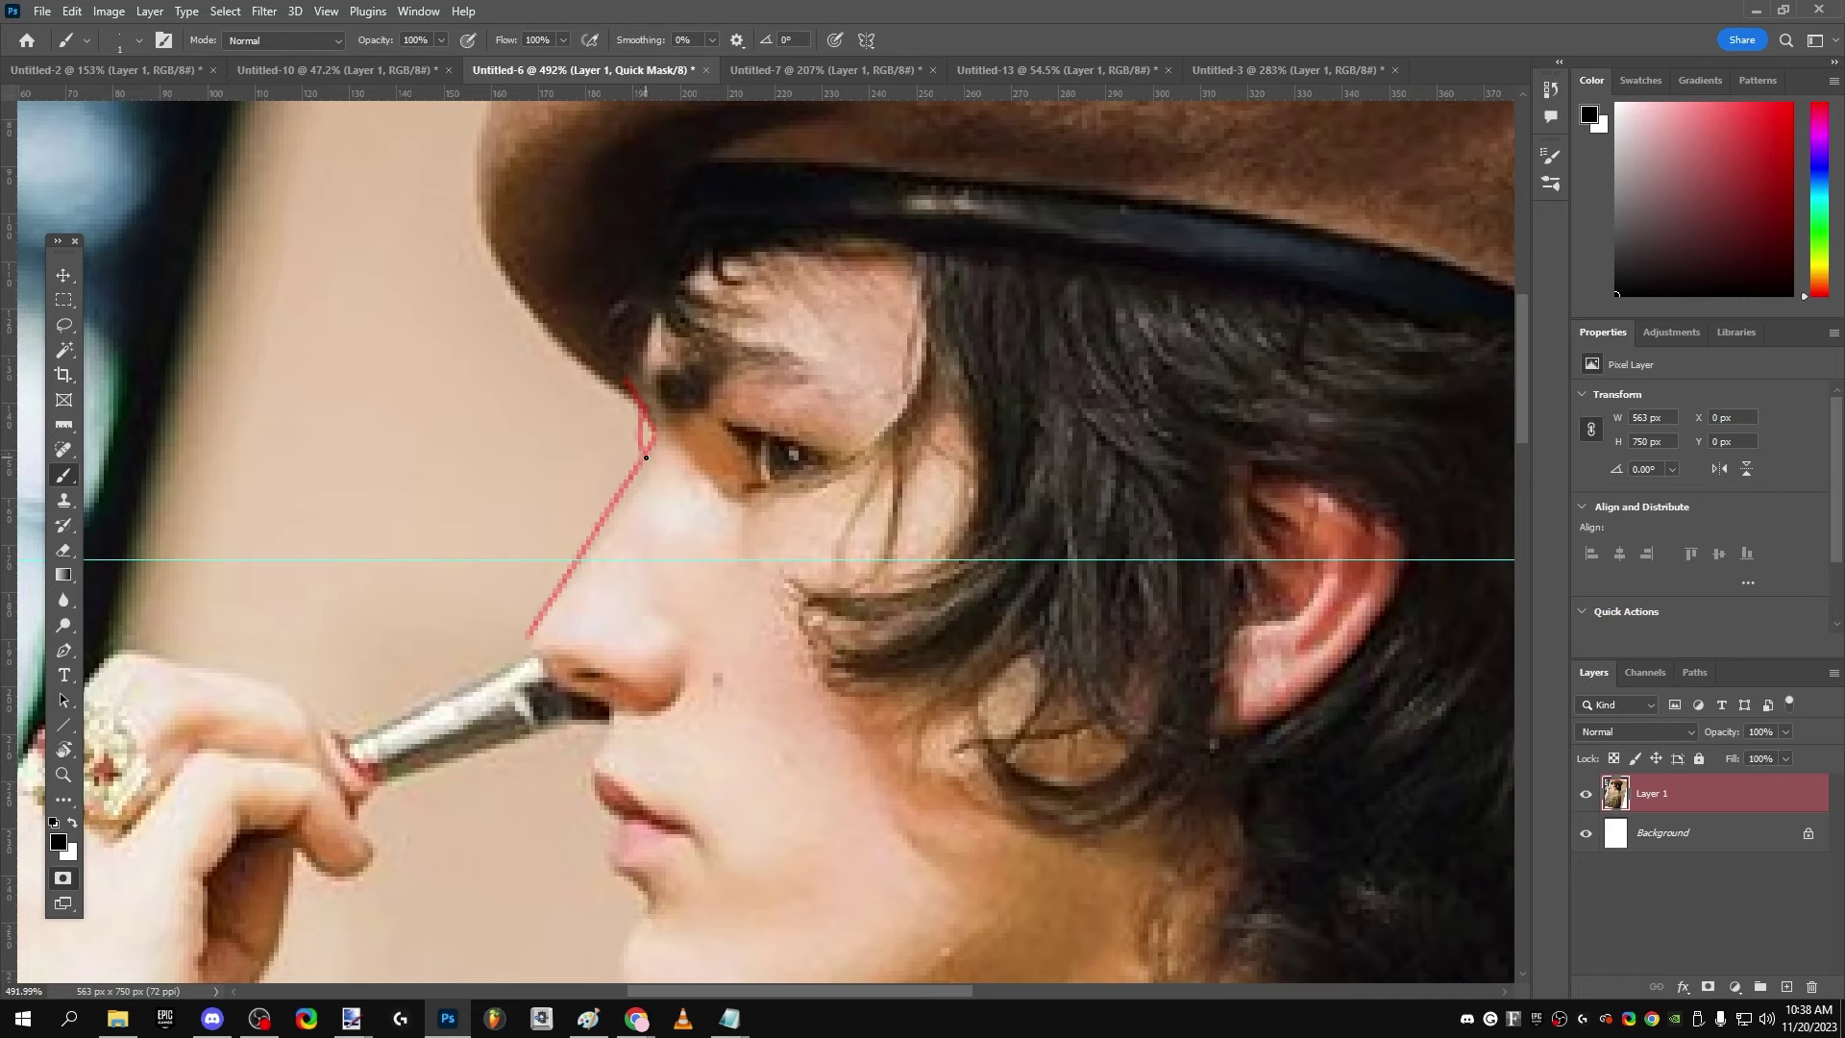
mouse_move(517, 413)
left_mouse_down()
mouse_move(517, 460)
mouse_move(538, 463)
left_mouse_up()
mouse_move(562, 423)
left_mouse_down()
mouse_move(568, 460)
mouse_move(574, 442)
mouse_move(540, 446)
mouse_move(551, 429)
mouse_move(567, 467)
mouse_move(573, 406)
left_mouse_up()
key("ctrl+z")
key("ctrl+z")
scroll(731, 476, "down", 3)
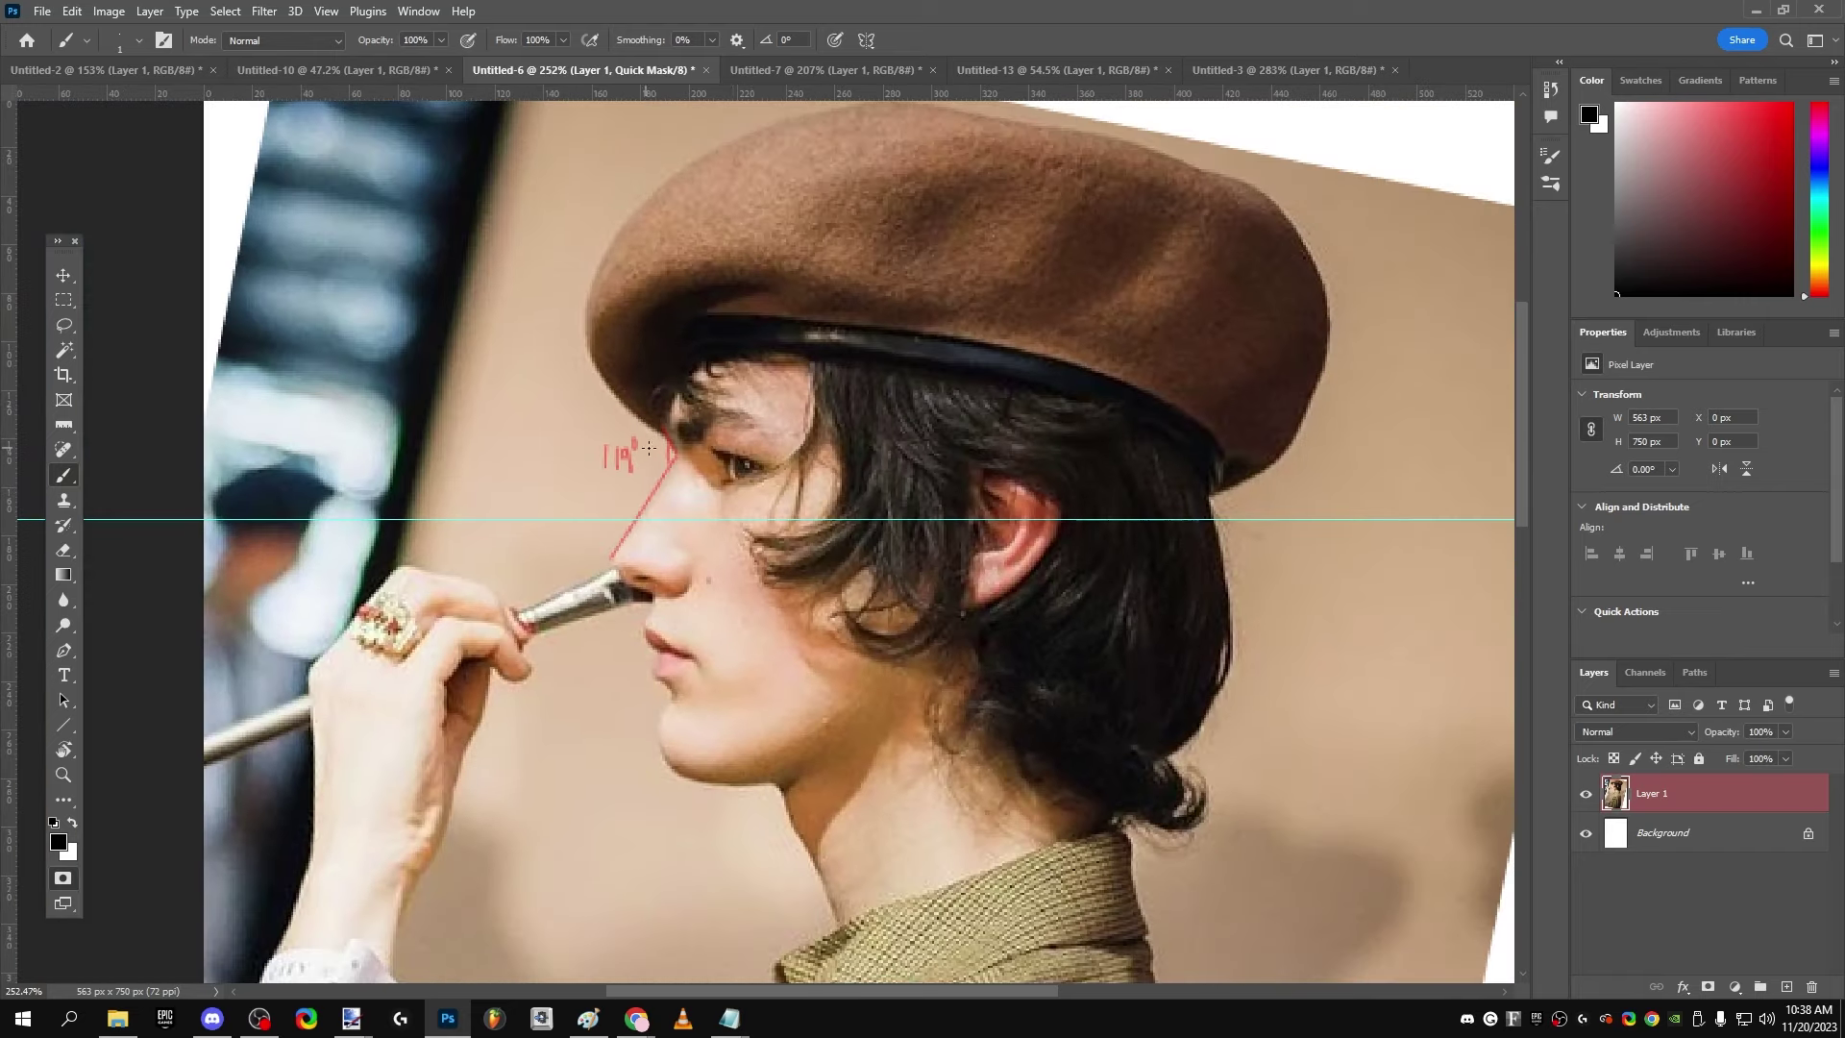
Step: Undo the red nose-bridge line, the brow angle arc and the handwritten 119° label on the side profile
key("ctrl+z")
key("ctrl+z")
key("ctrl+z")
key("ctrl+z")
key("ctrl+z")
key("ctrl+z")
scroll(875, 414, "down", 2)
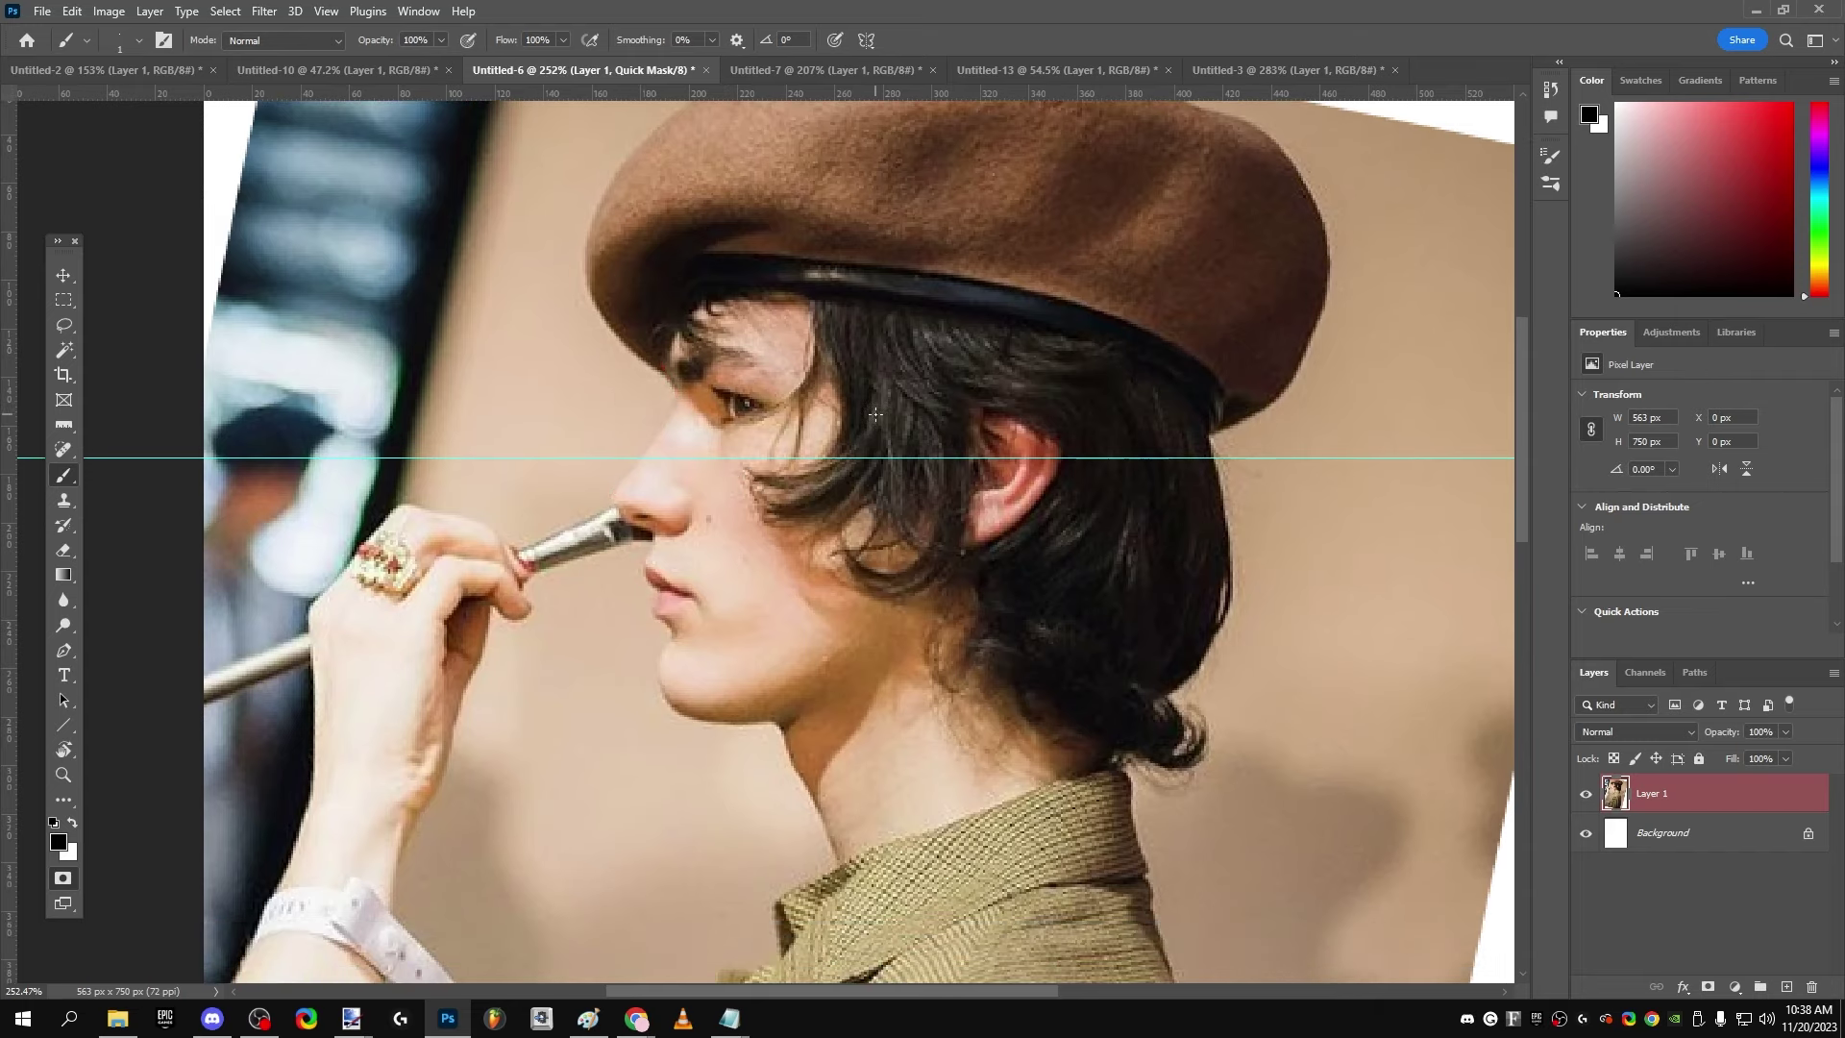
scroll(1067, 303, "down", 2)
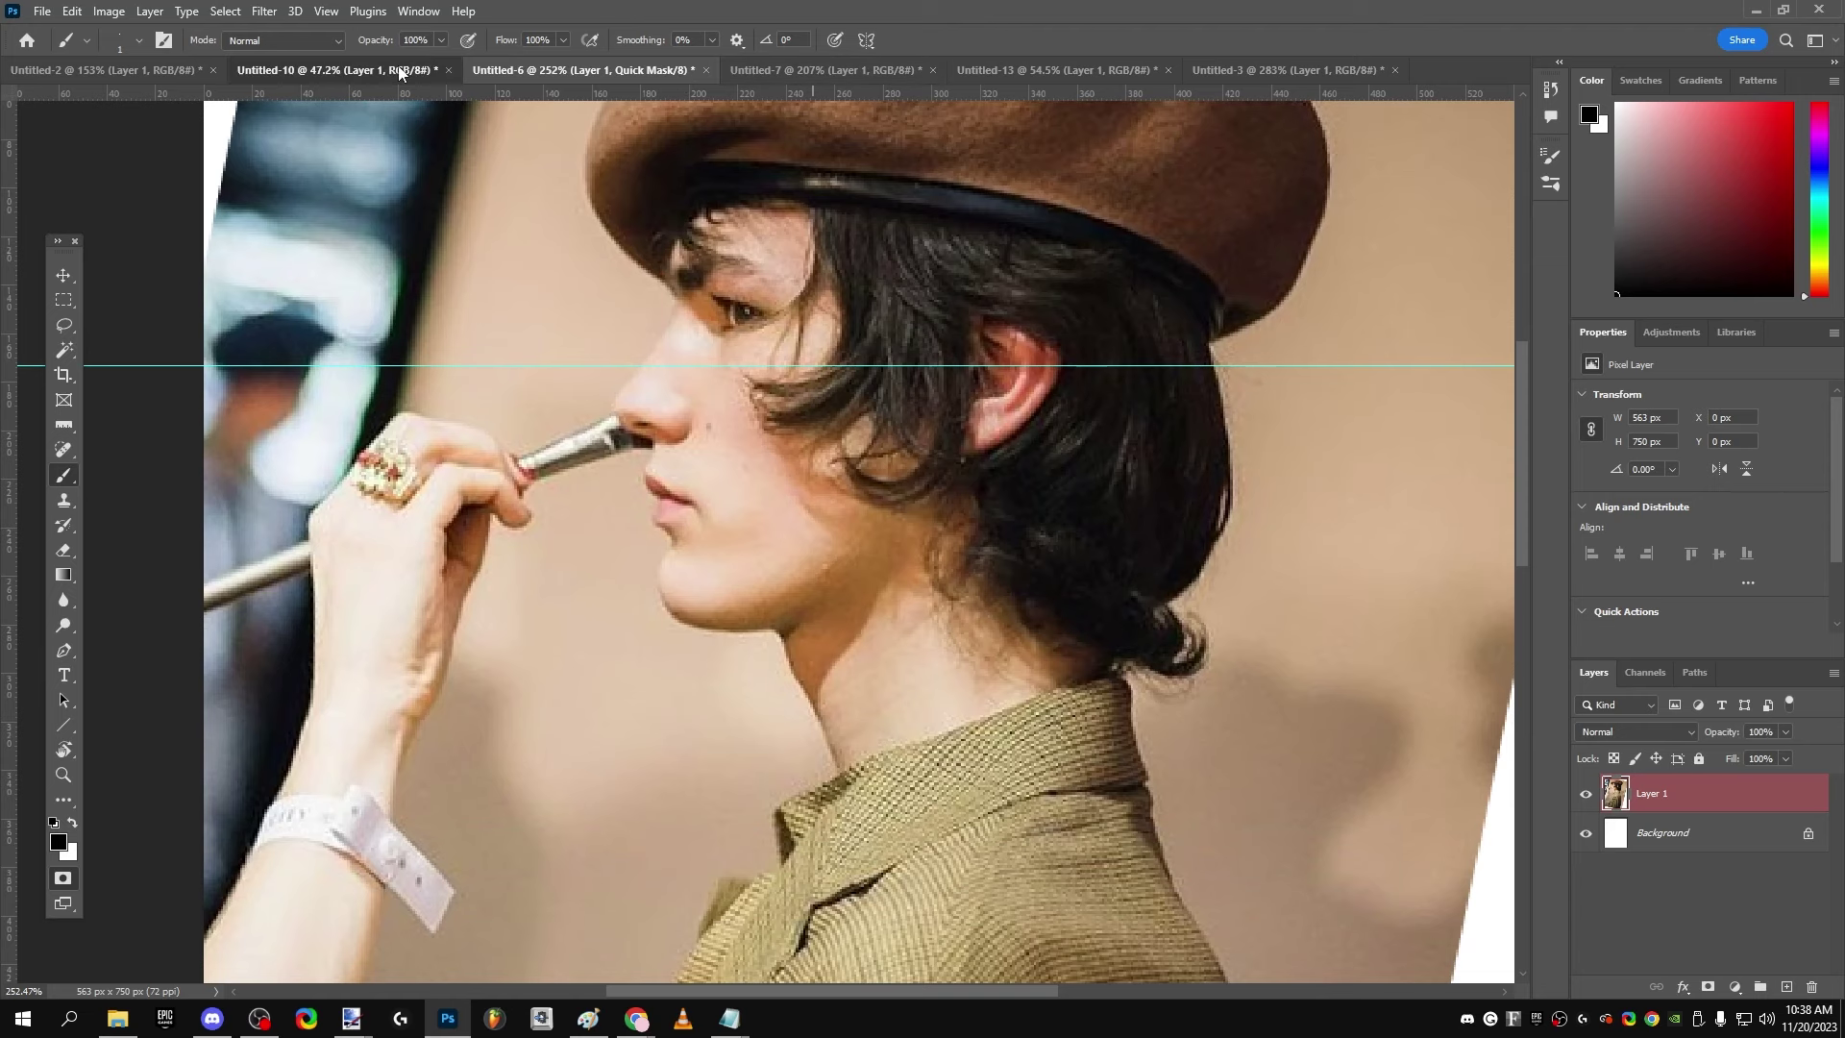
Step: In Untitled-7, enlarge the brush to 7 px and brush a straight red line from the ear to the jaw corner
left_click(289, 70)
left_click(846, 70)
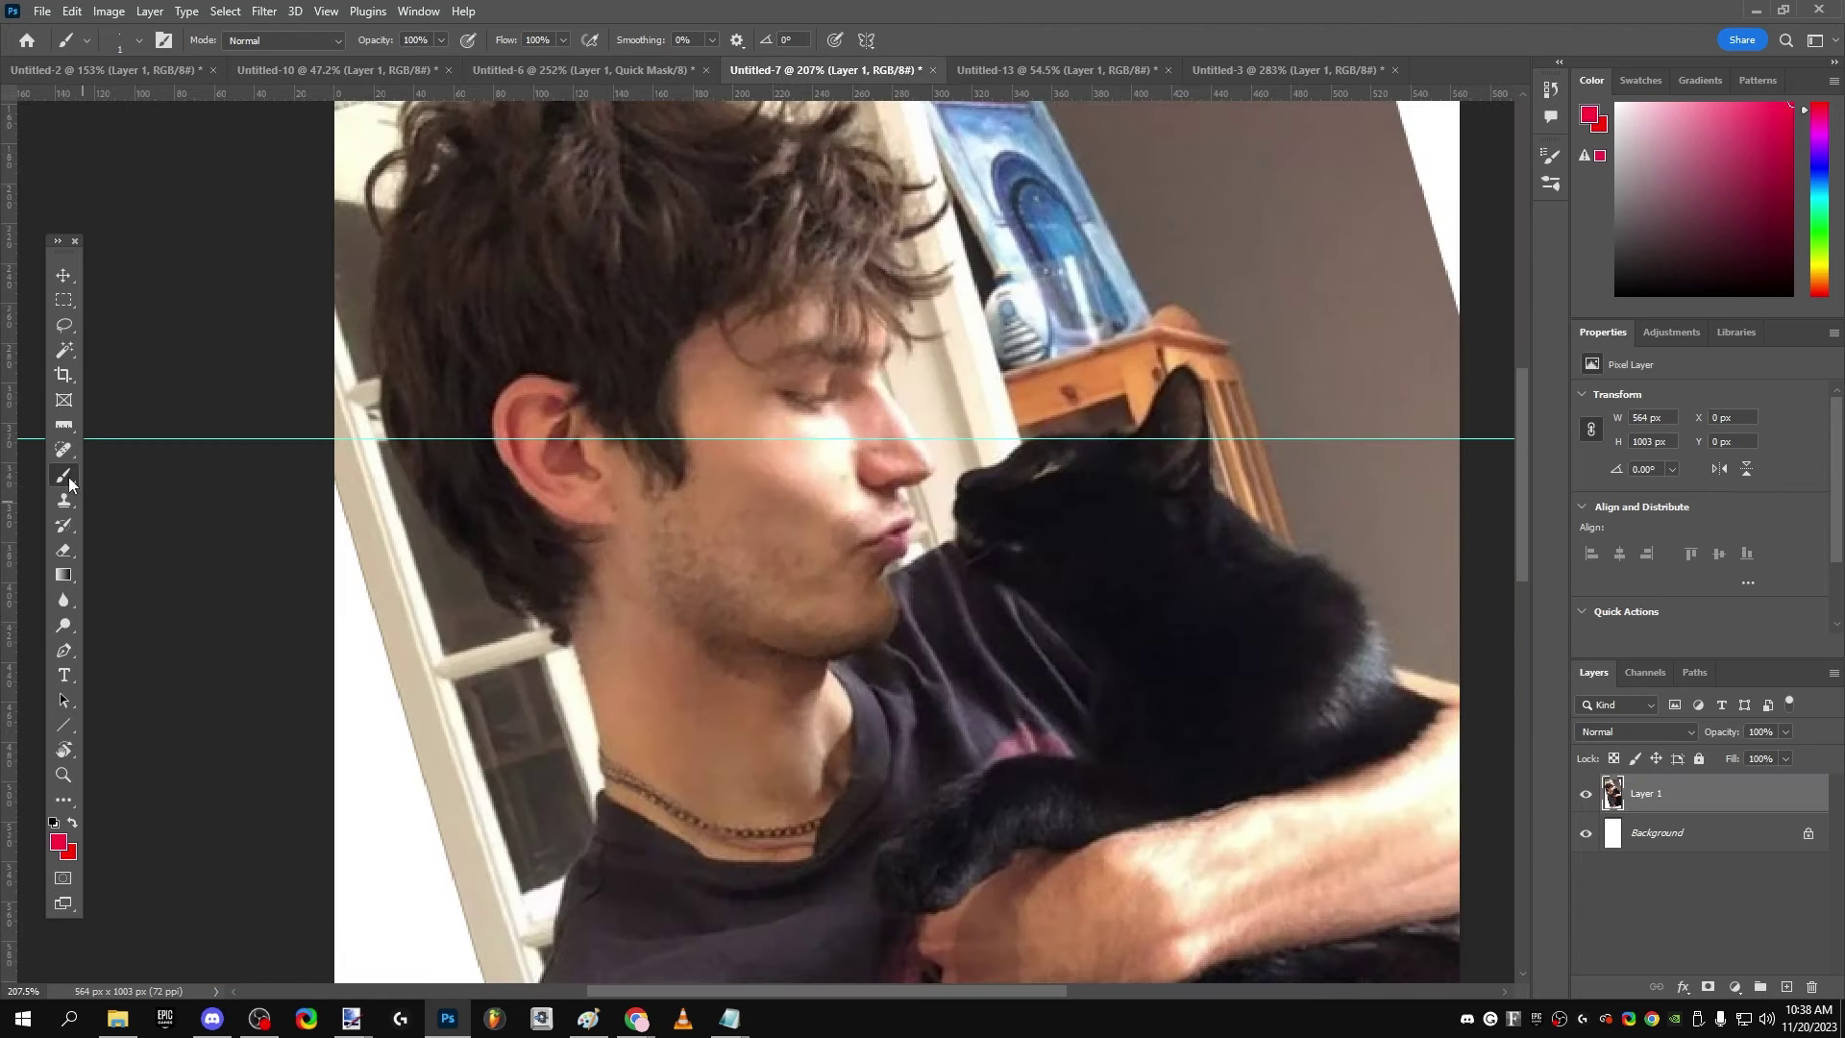
left_click(139, 40)
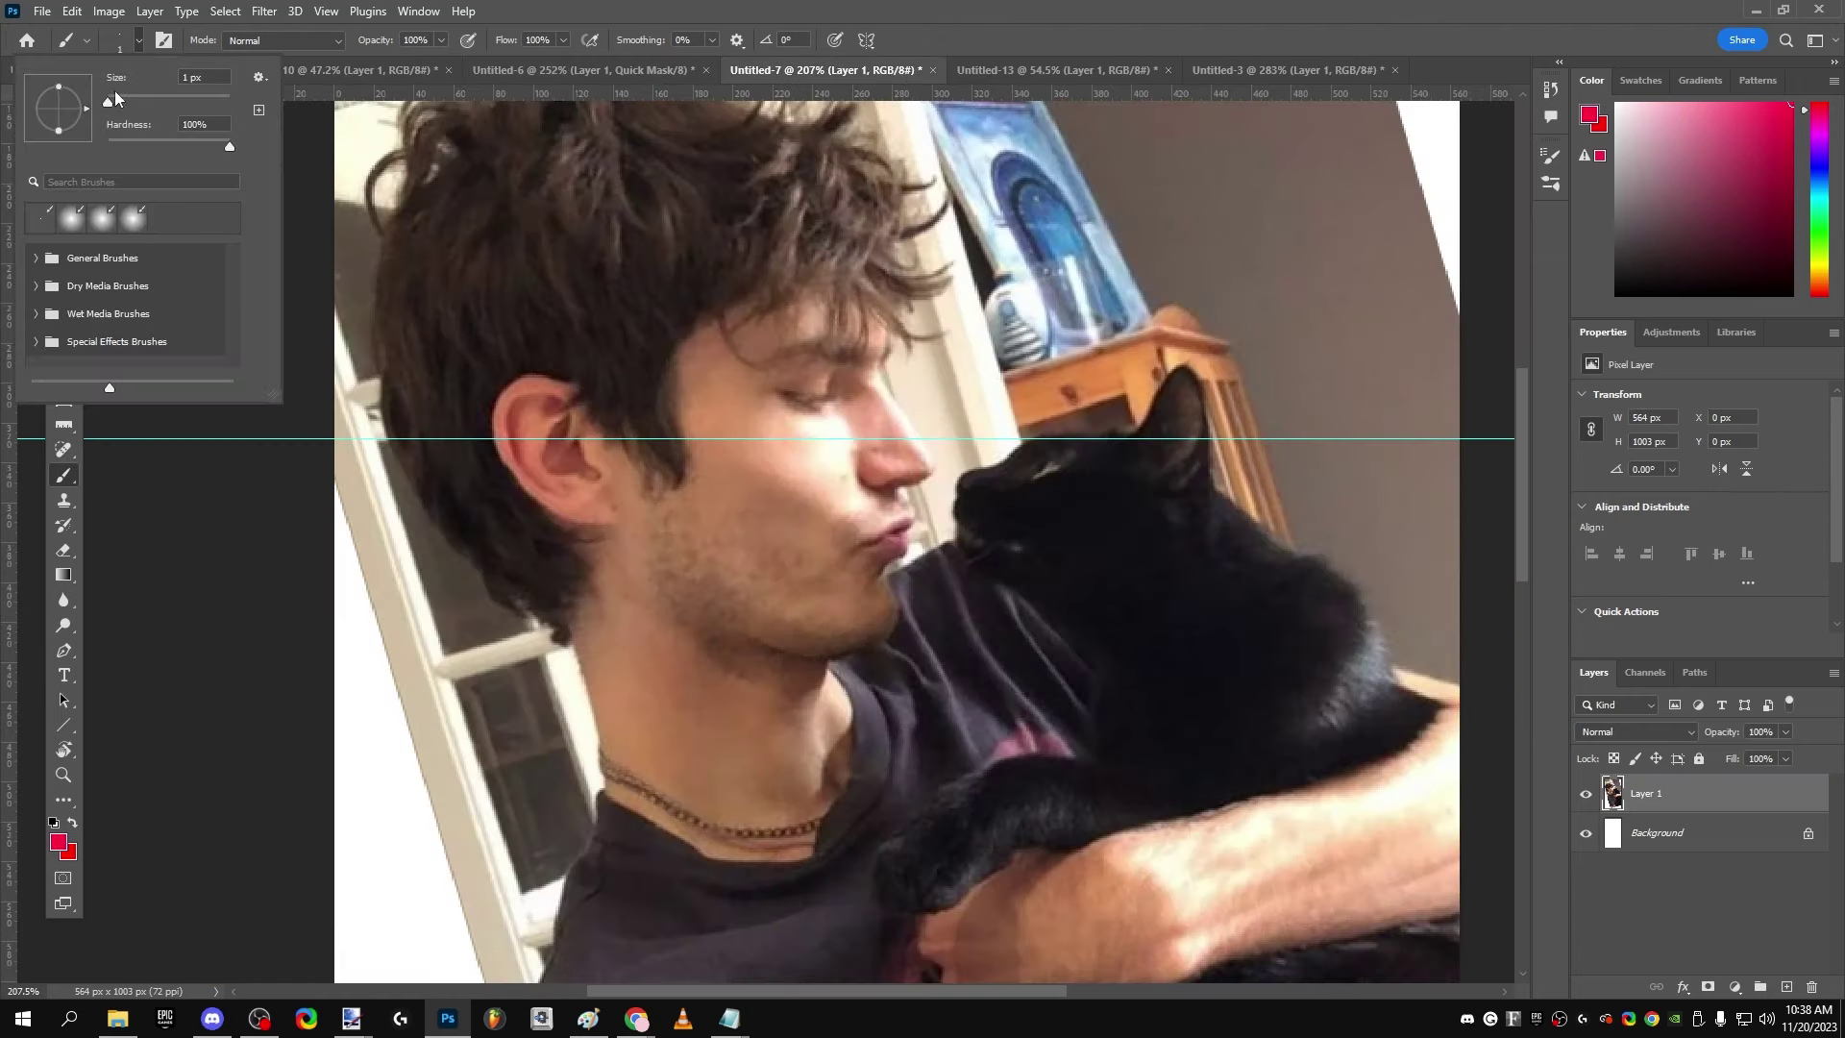
left_click(111, 98)
left_click(580, 438)
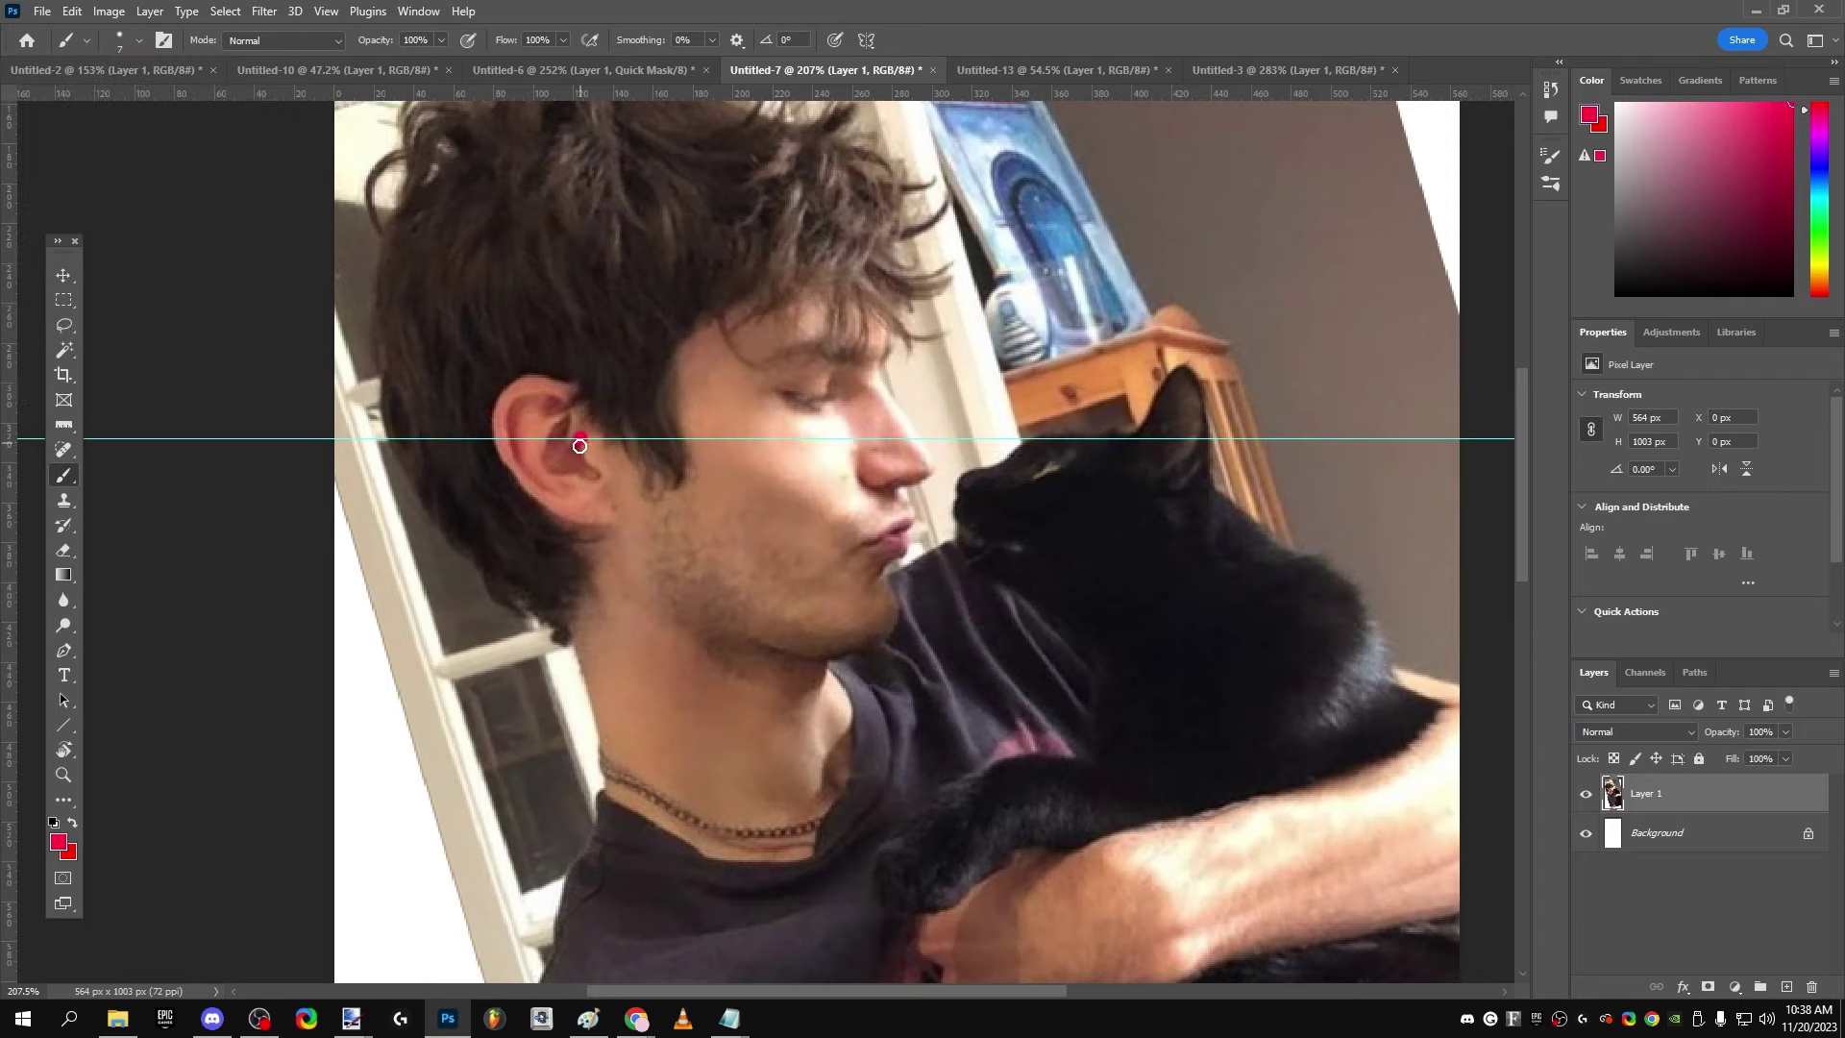
left_click(620, 594, "shift")
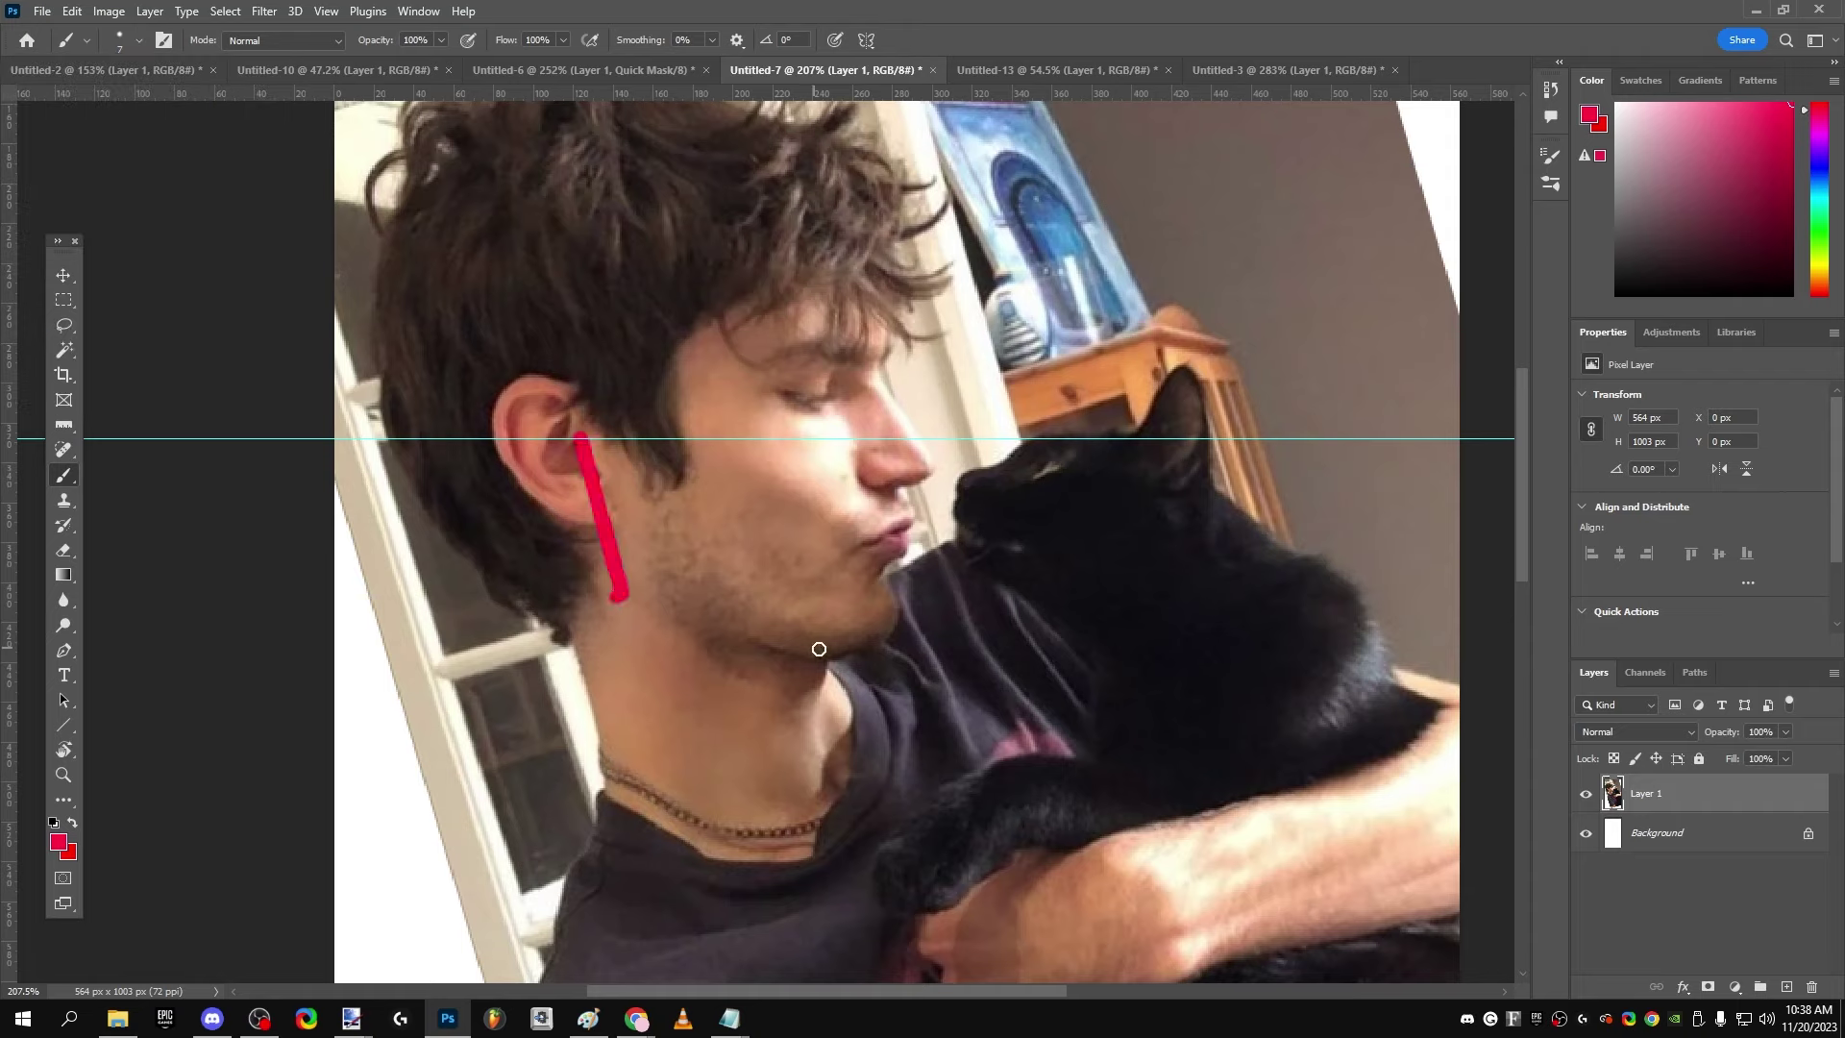
Step: Extend the red line from the jaw corner along the lower jaw, redrawing it so it ends at the front of the chin
left_click(812, 659, "shift")
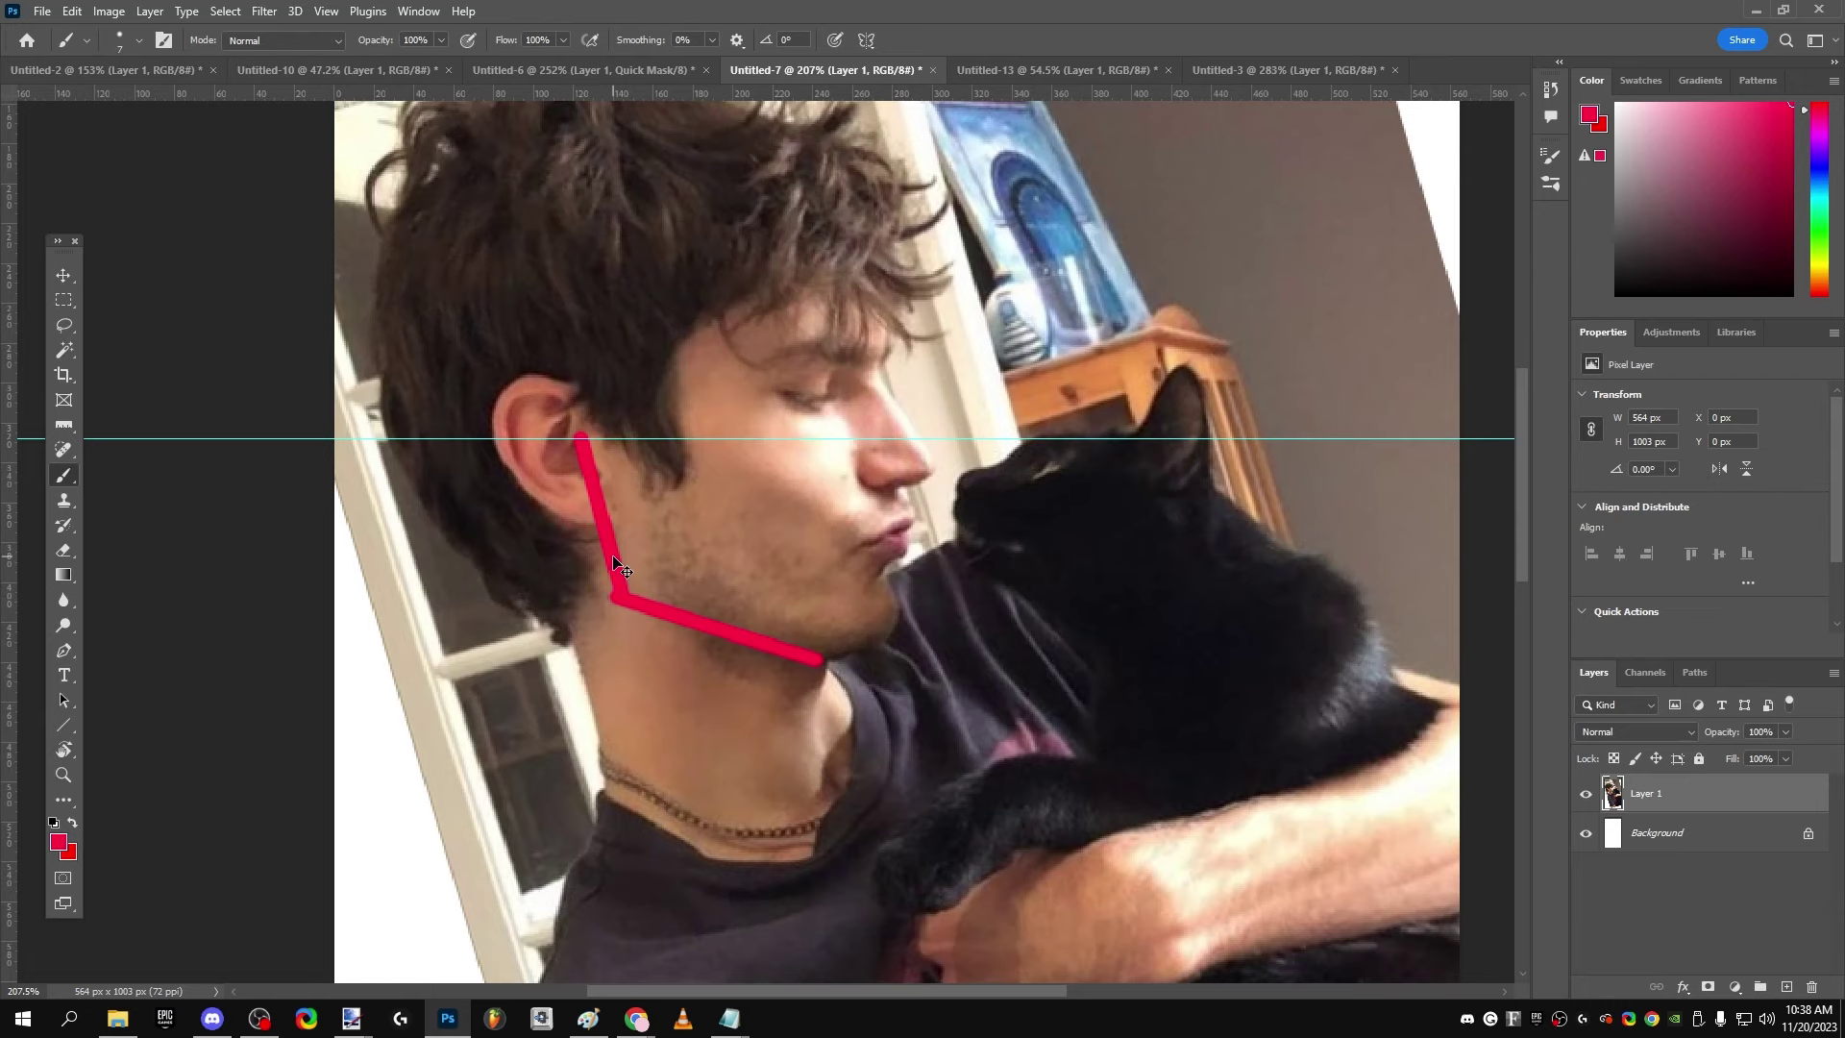
key("ctrl+z")
left_click(902, 611, "shift")
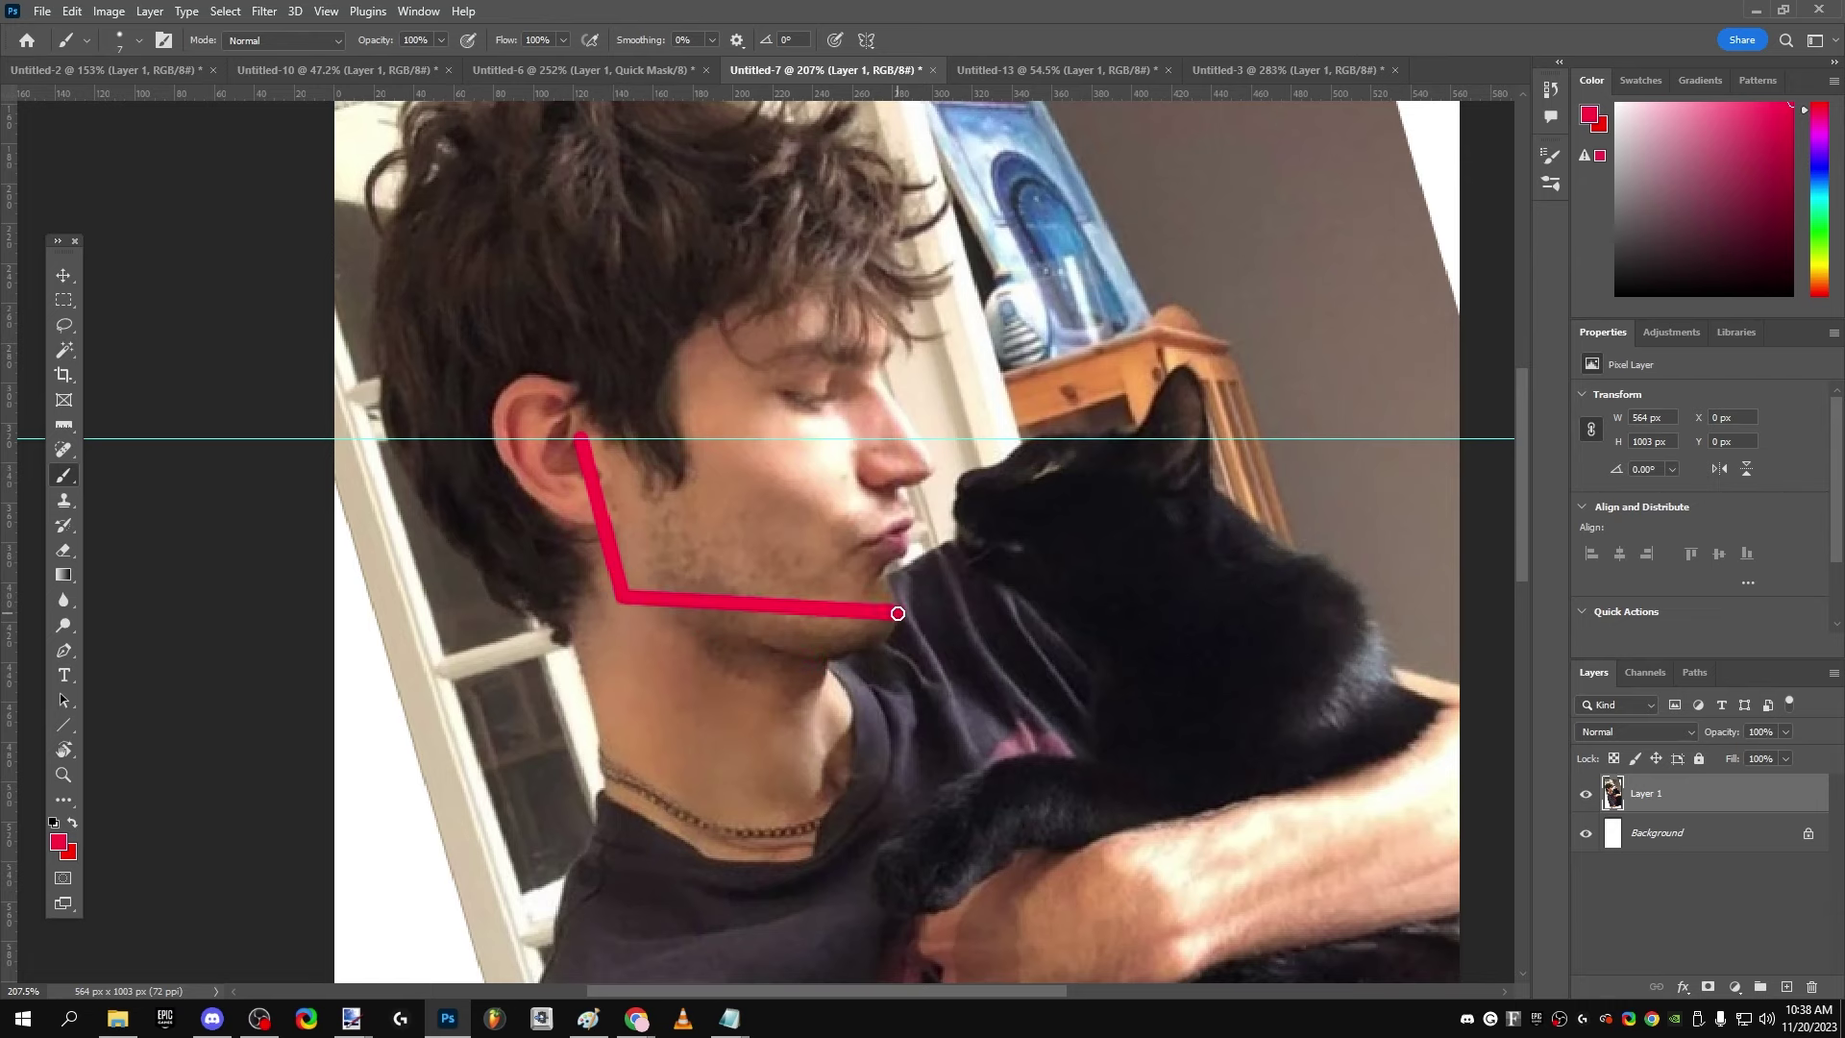
scroll(680, 535, "up", 3)
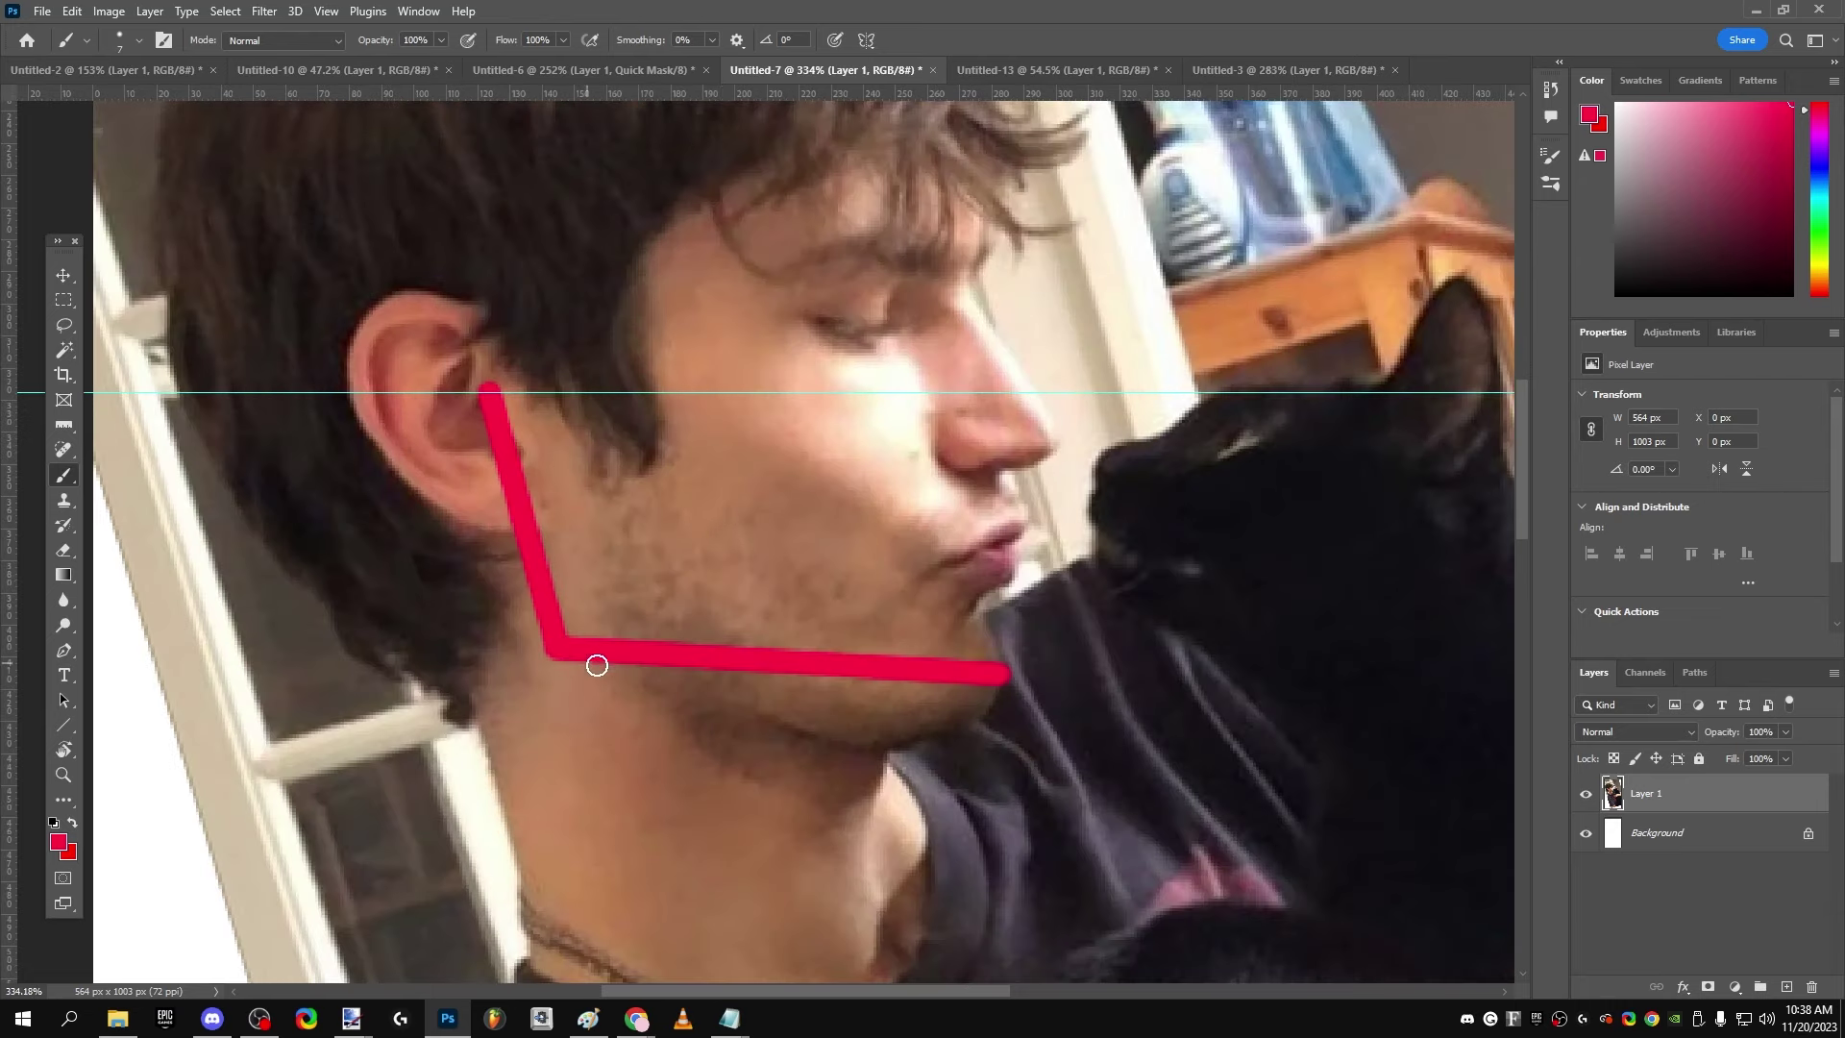
Step: Try small brush marks on the two jaw segments, and undo all red jaw lines
left_click(733, 665)
key("ctrl+z")
left_click(521, 517)
key("ctrl+z")
key("ctrl+z")
key("ctrl+z")
key("ctrl+z")
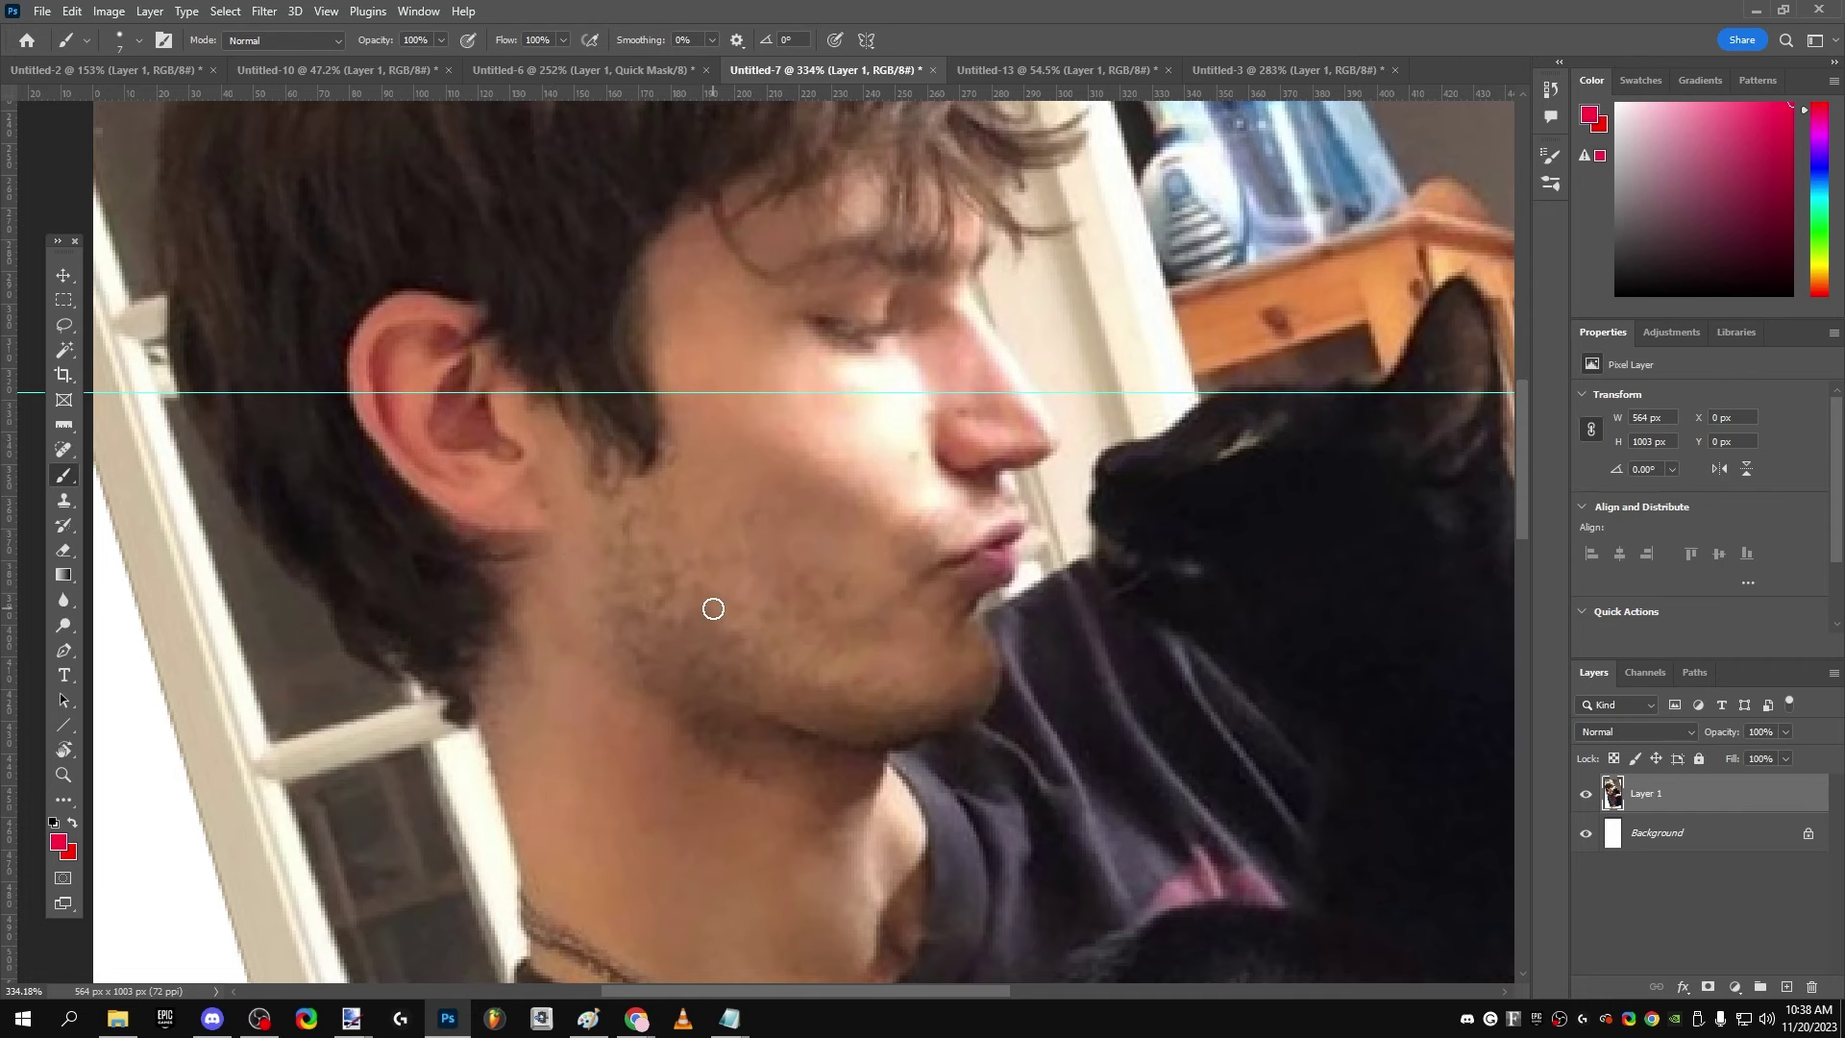
Step: Brush a red stroke along the lower jawline from the jaw corner to the chin, and undo it
scroll(673, 549, "down", 3)
scroll(634, 567, "up", 3)
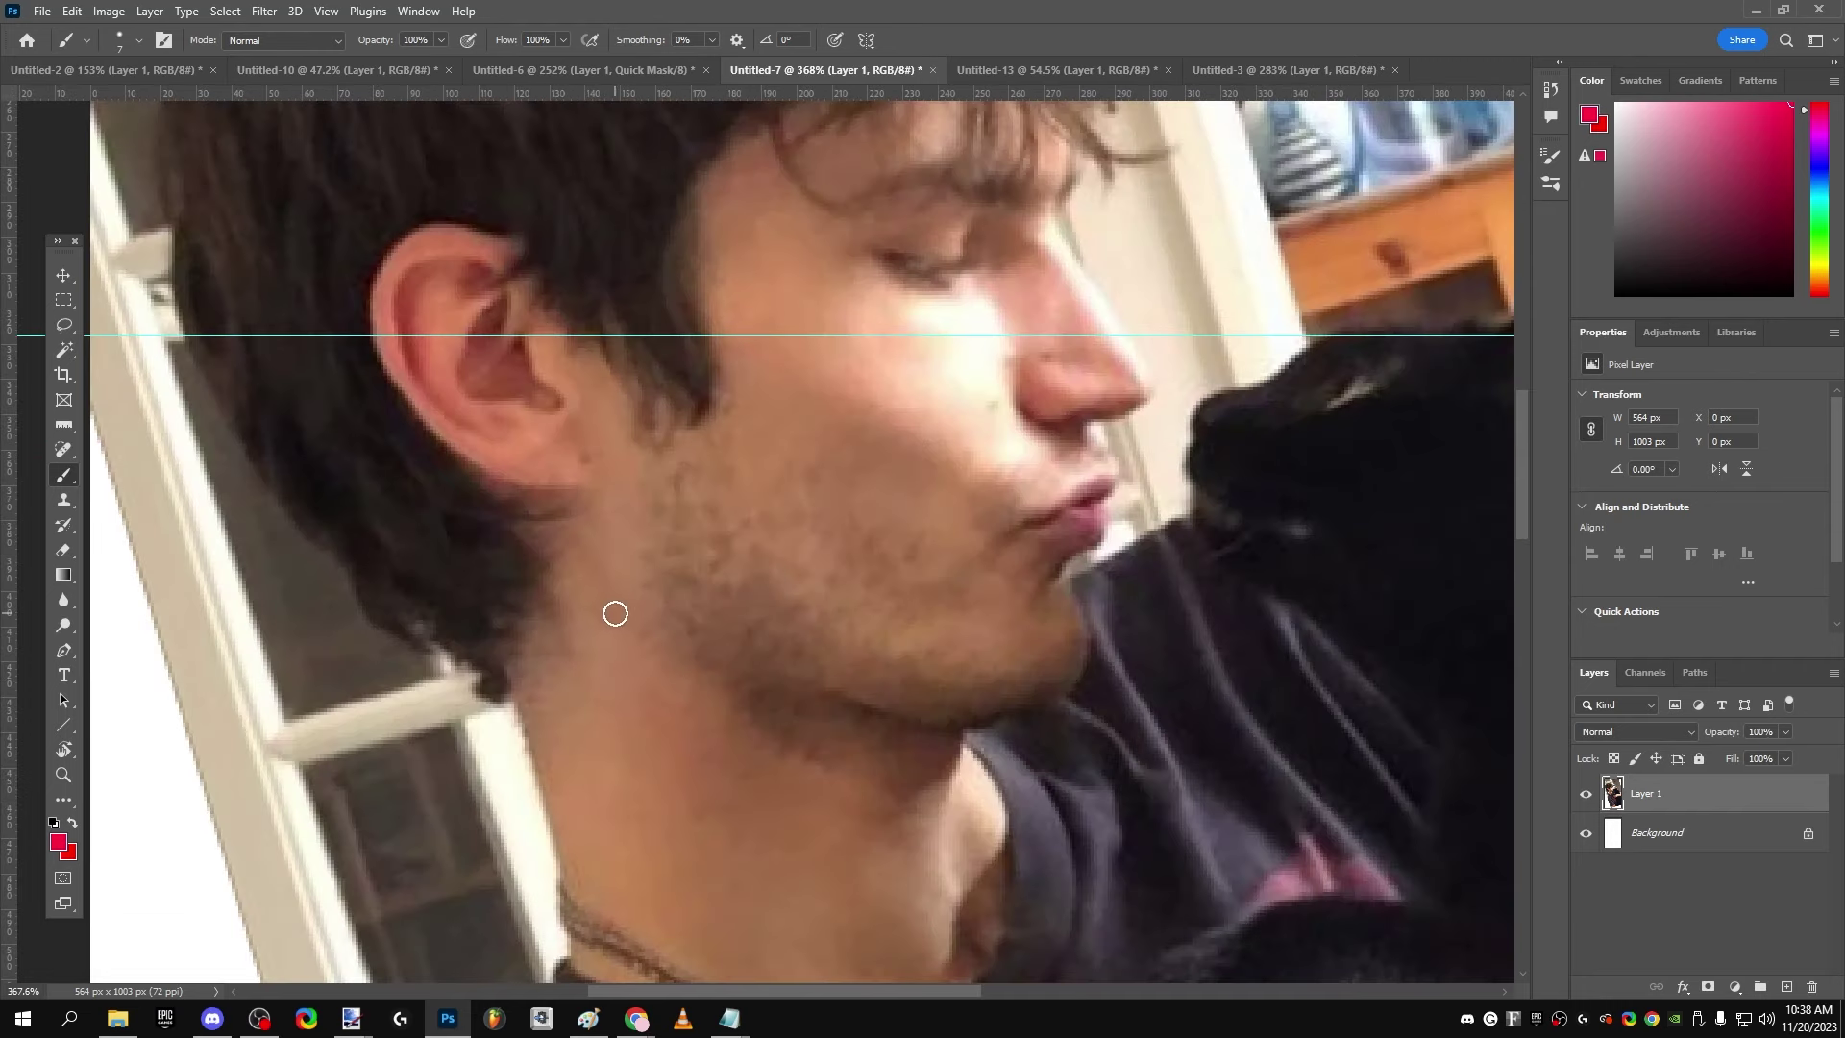
mouse_move(618, 606)
left_mouse_down()
mouse_move(628, 668)
mouse_move(976, 707)
left_mouse_up()
key("ctrl+z")
scroll(654, 642, "down", 2)
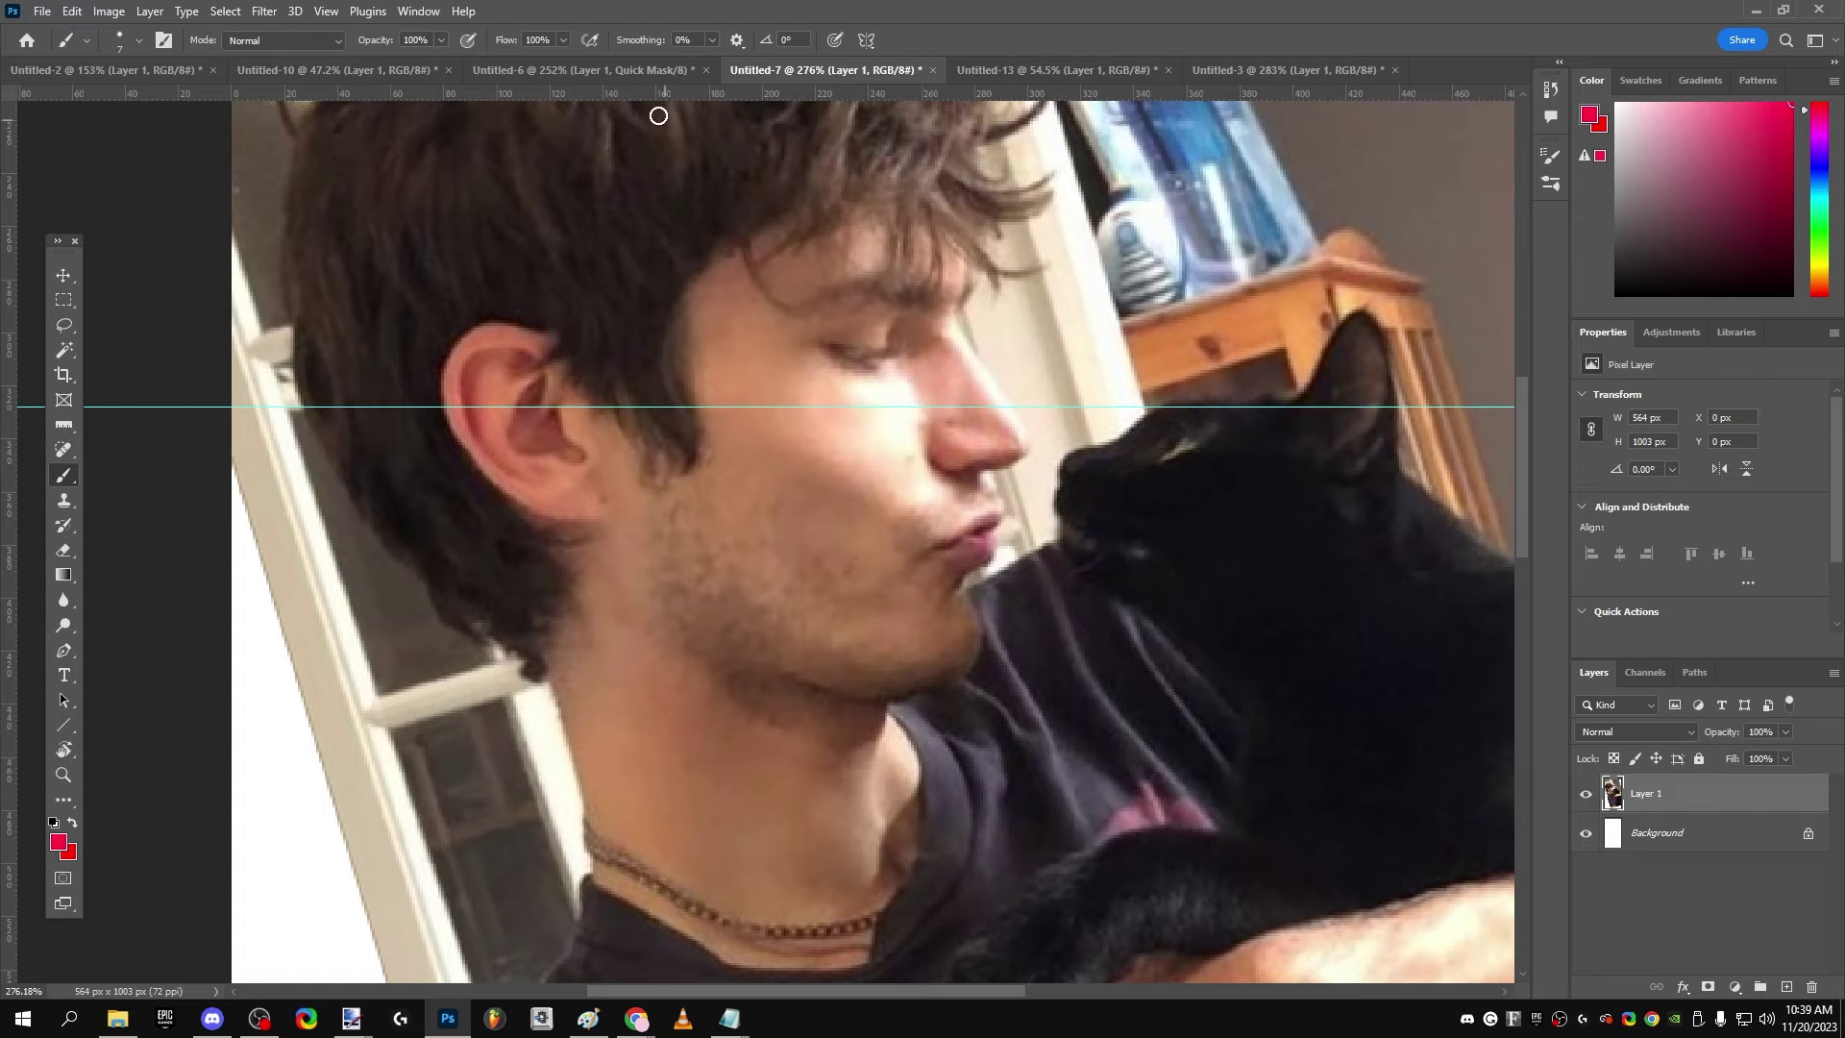
Step: In Untitled-6, try a straight 7 px red line from the nose tip to the chin, and undo it
left_click(616, 70)
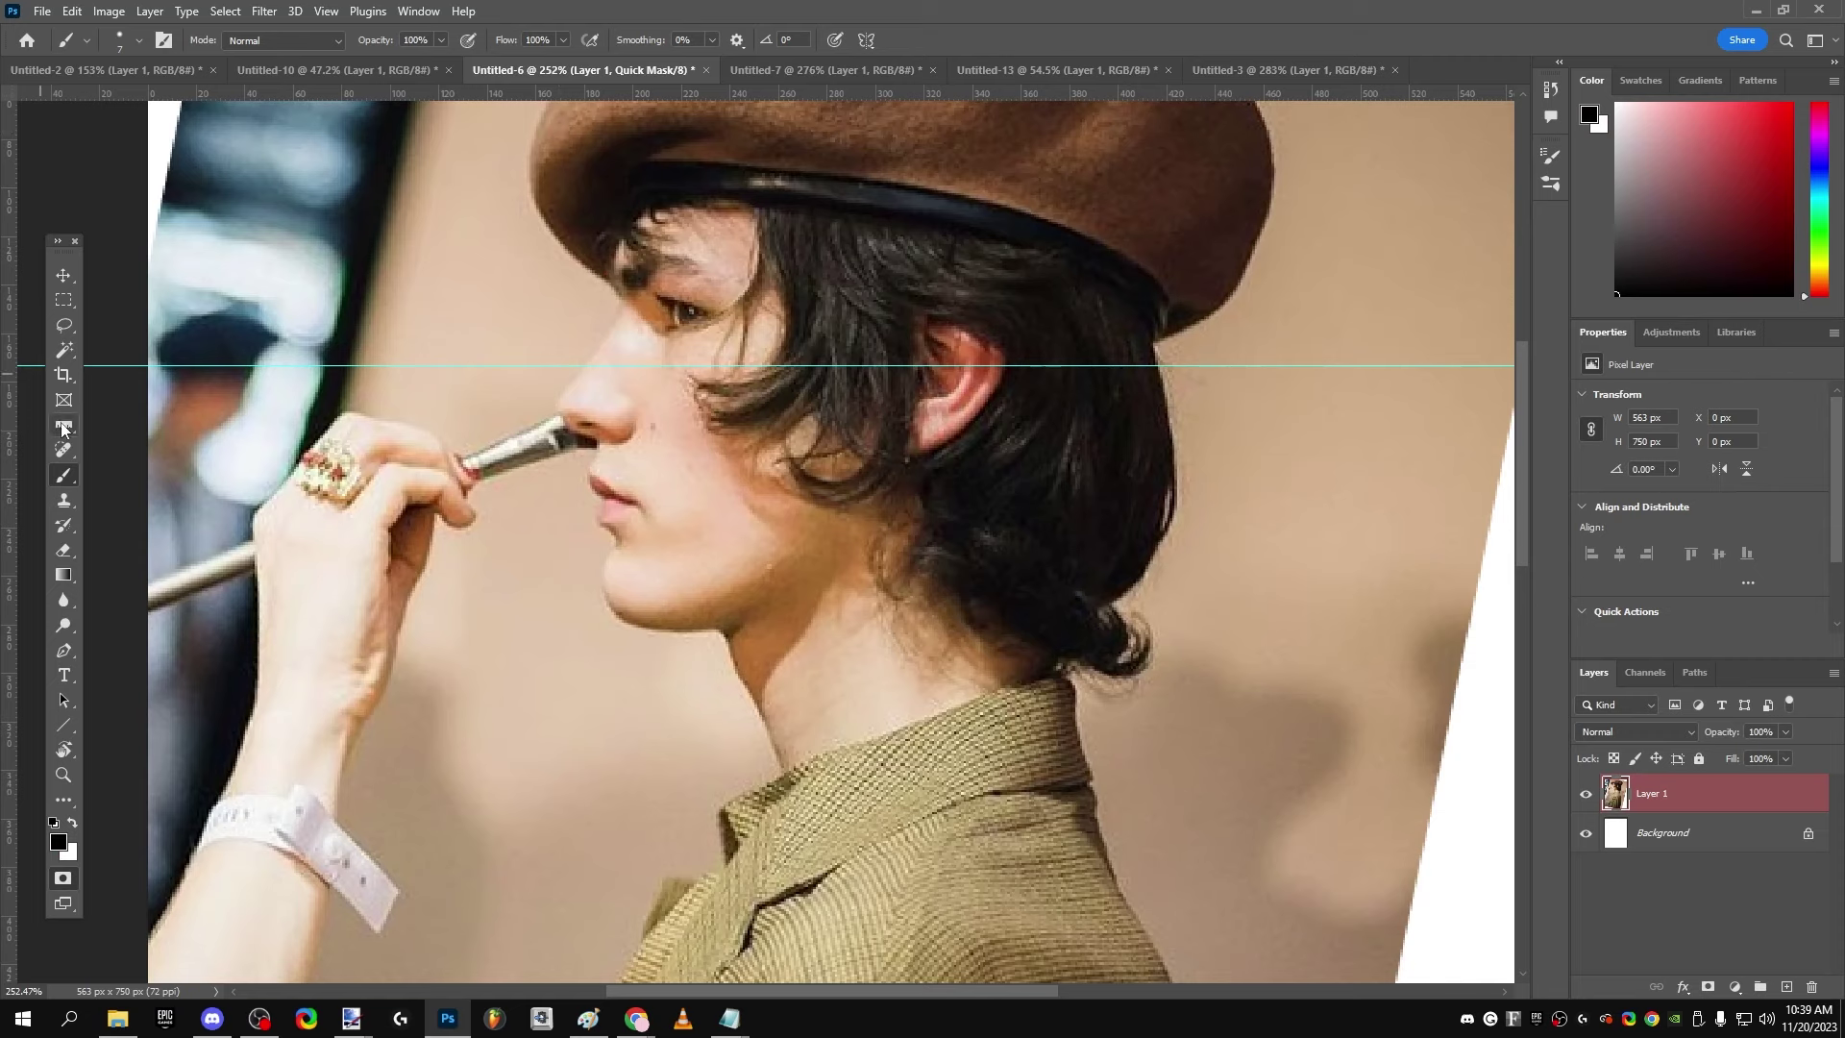
left_click(139, 41)
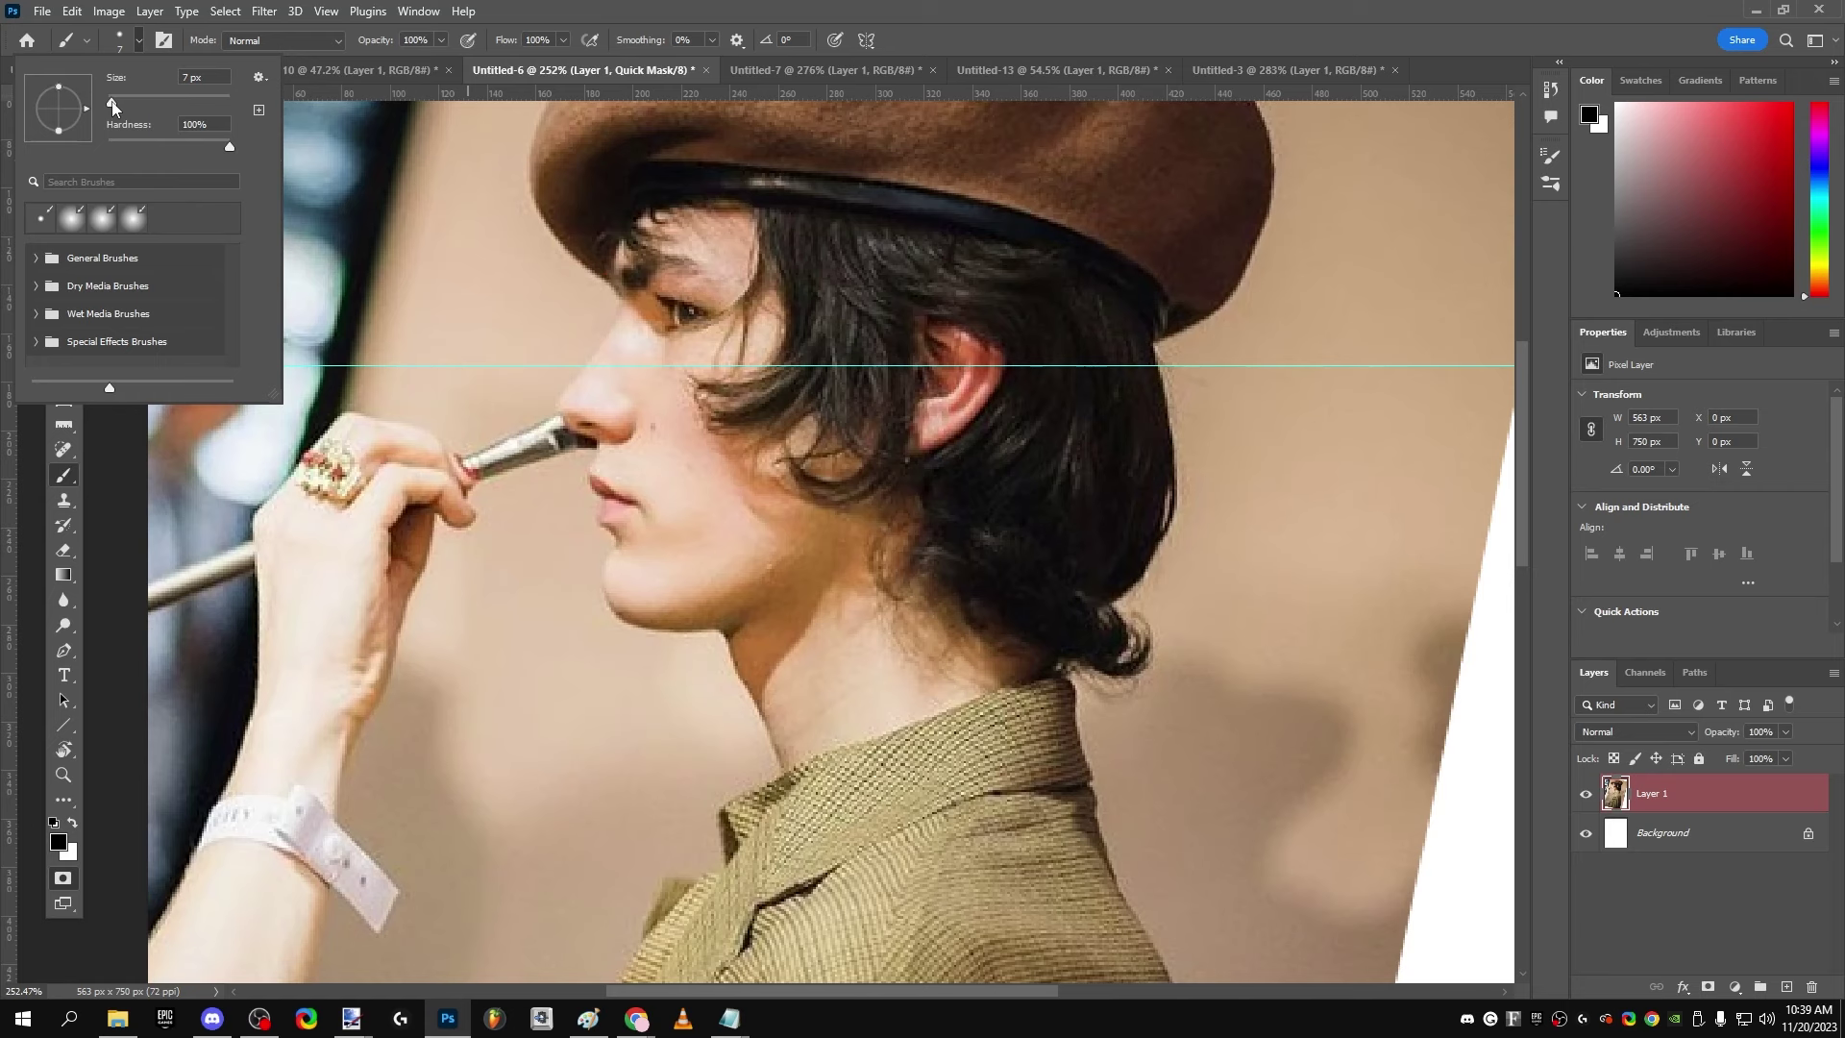
left_click(140, 41)
scroll(567, 470, "up", 3)
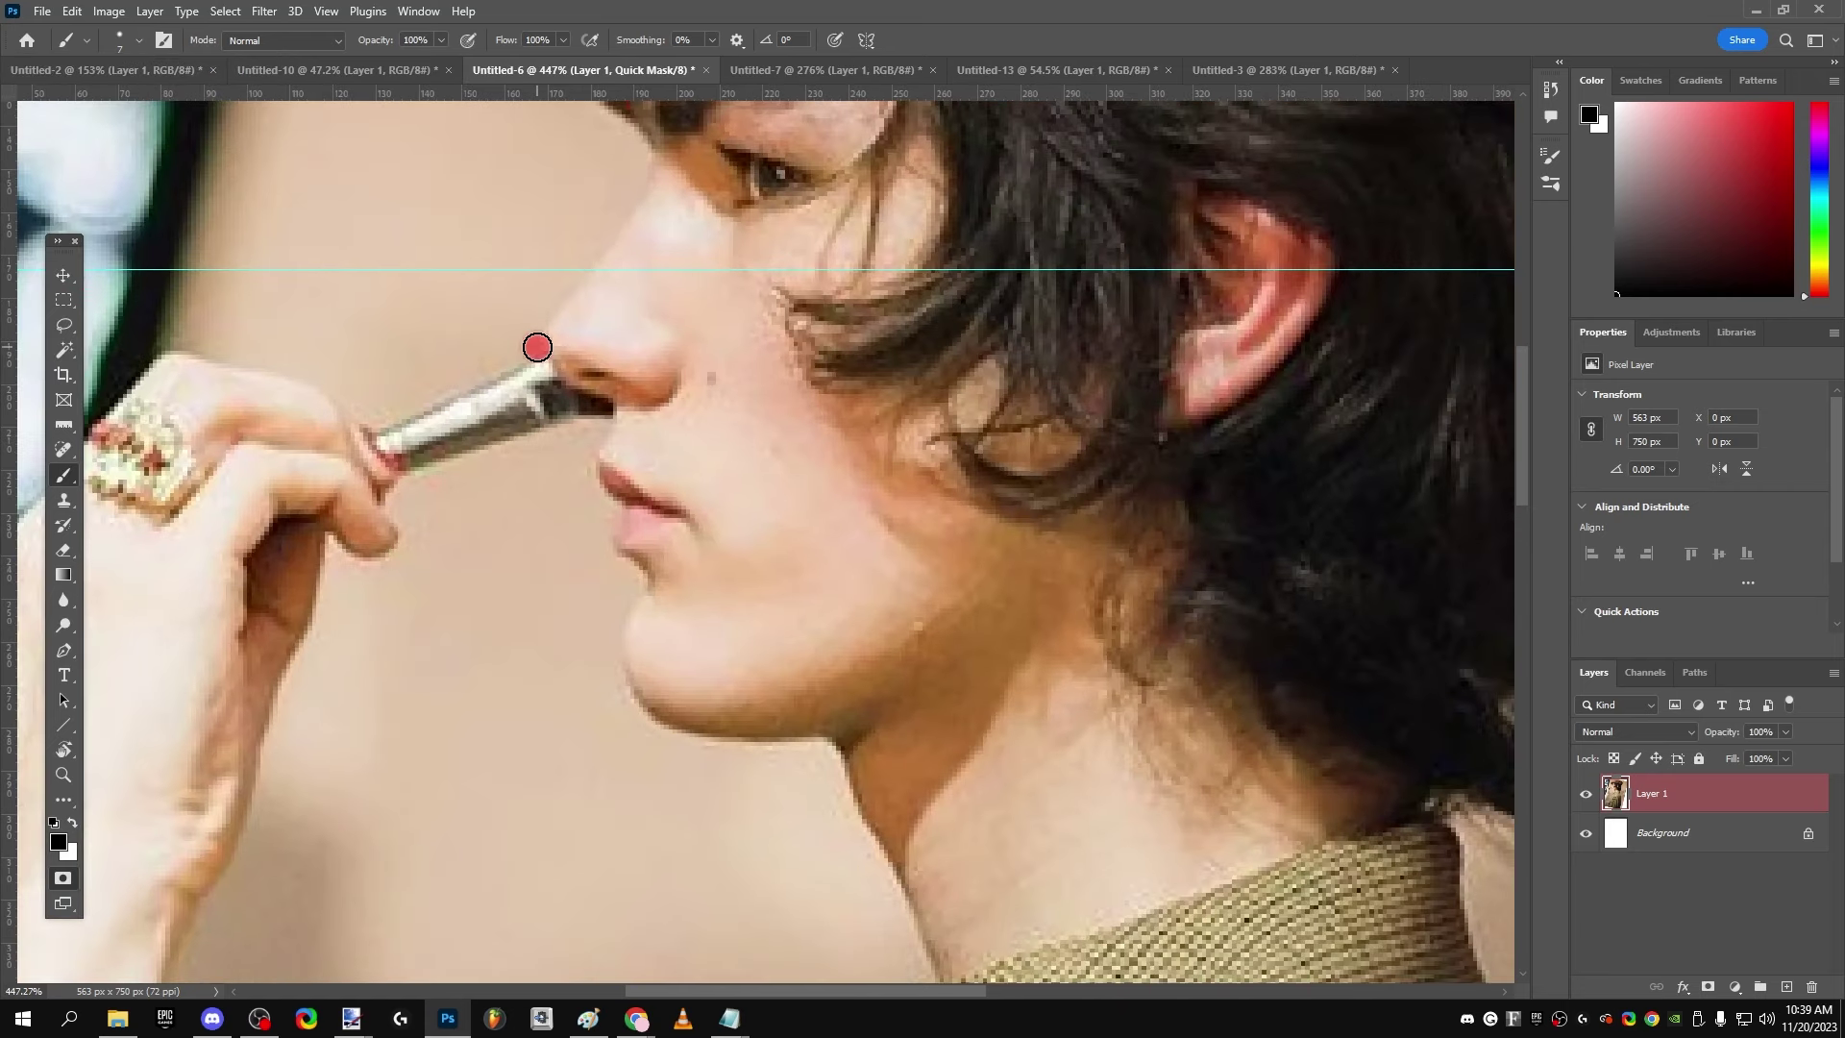
left_click(616, 684, "shift")
key("ctrl+z")
key("ctrl+z")
Step: Reduce the brush to 3 px and brush a straight red line from the nose tip to the chin
left_click(123, 38)
key("Escape")
left_click(538, 345)
left_click(627, 681, "shift")
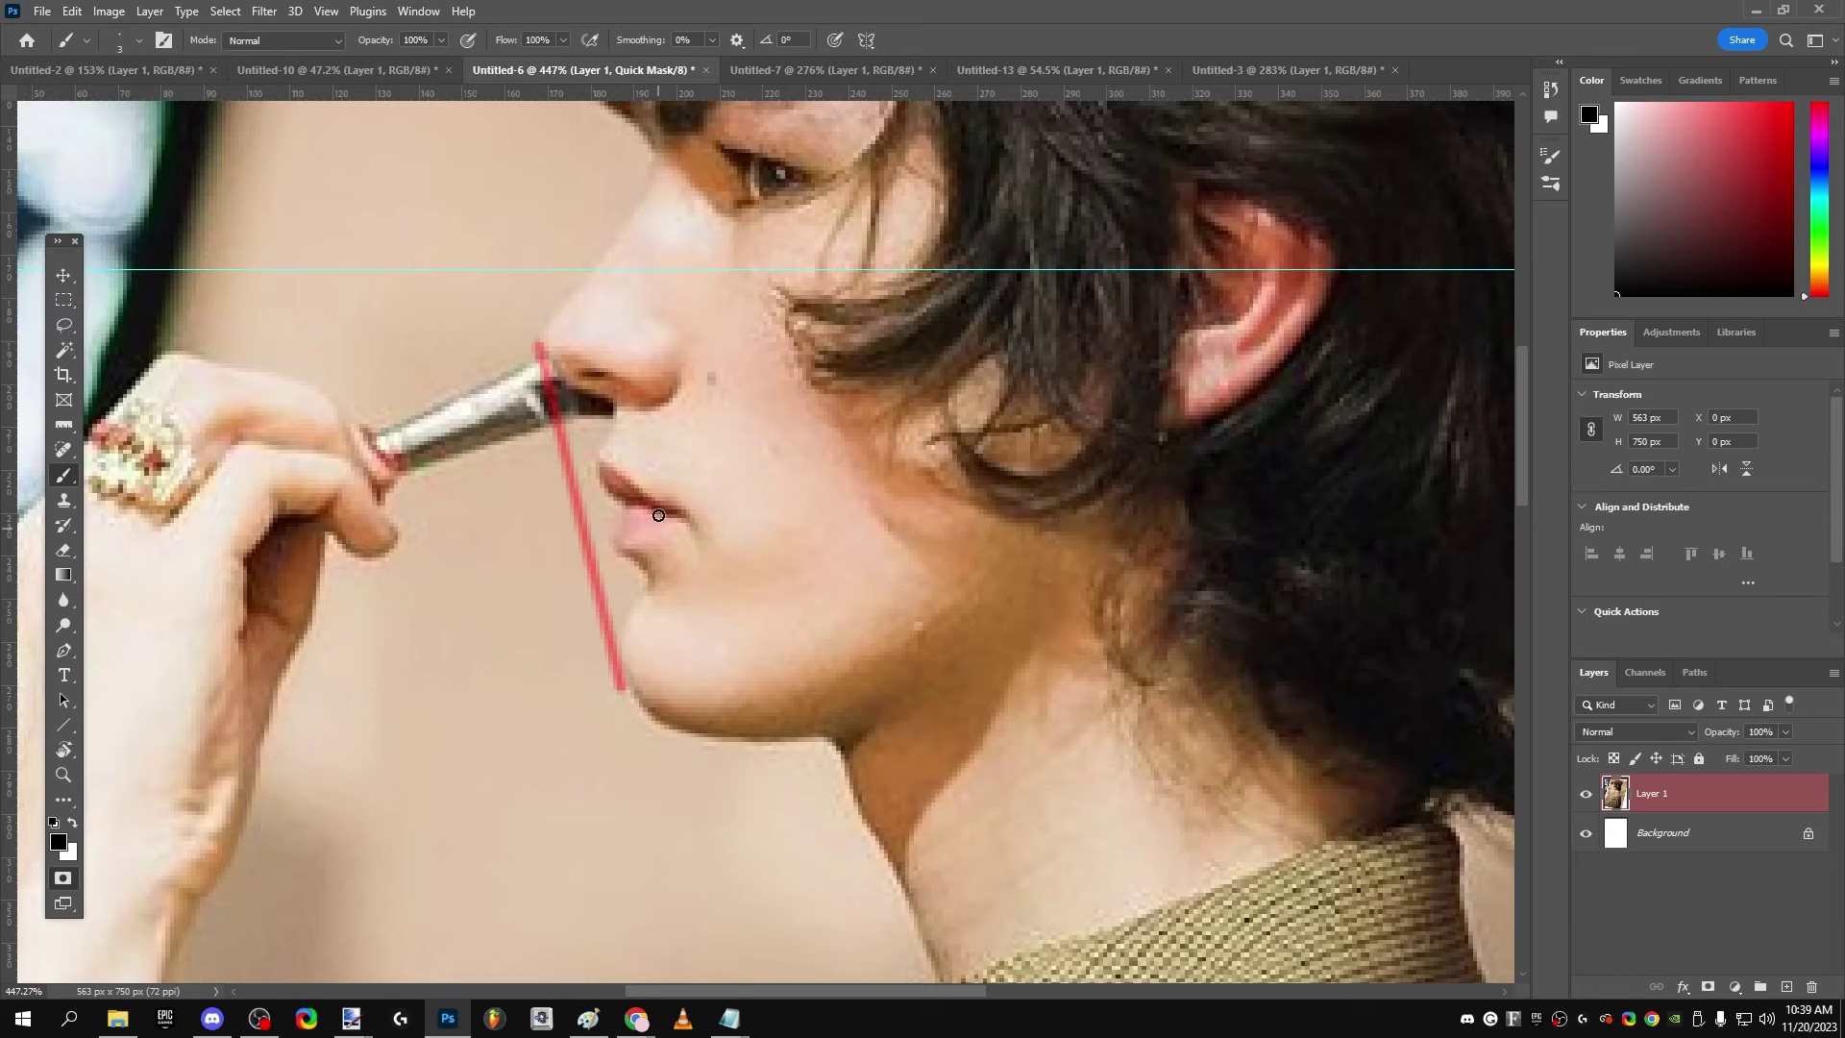
scroll(596, 317, "down", 3)
scroll(599, 299, "up", 5)
scroll(598, 300, "down", 3)
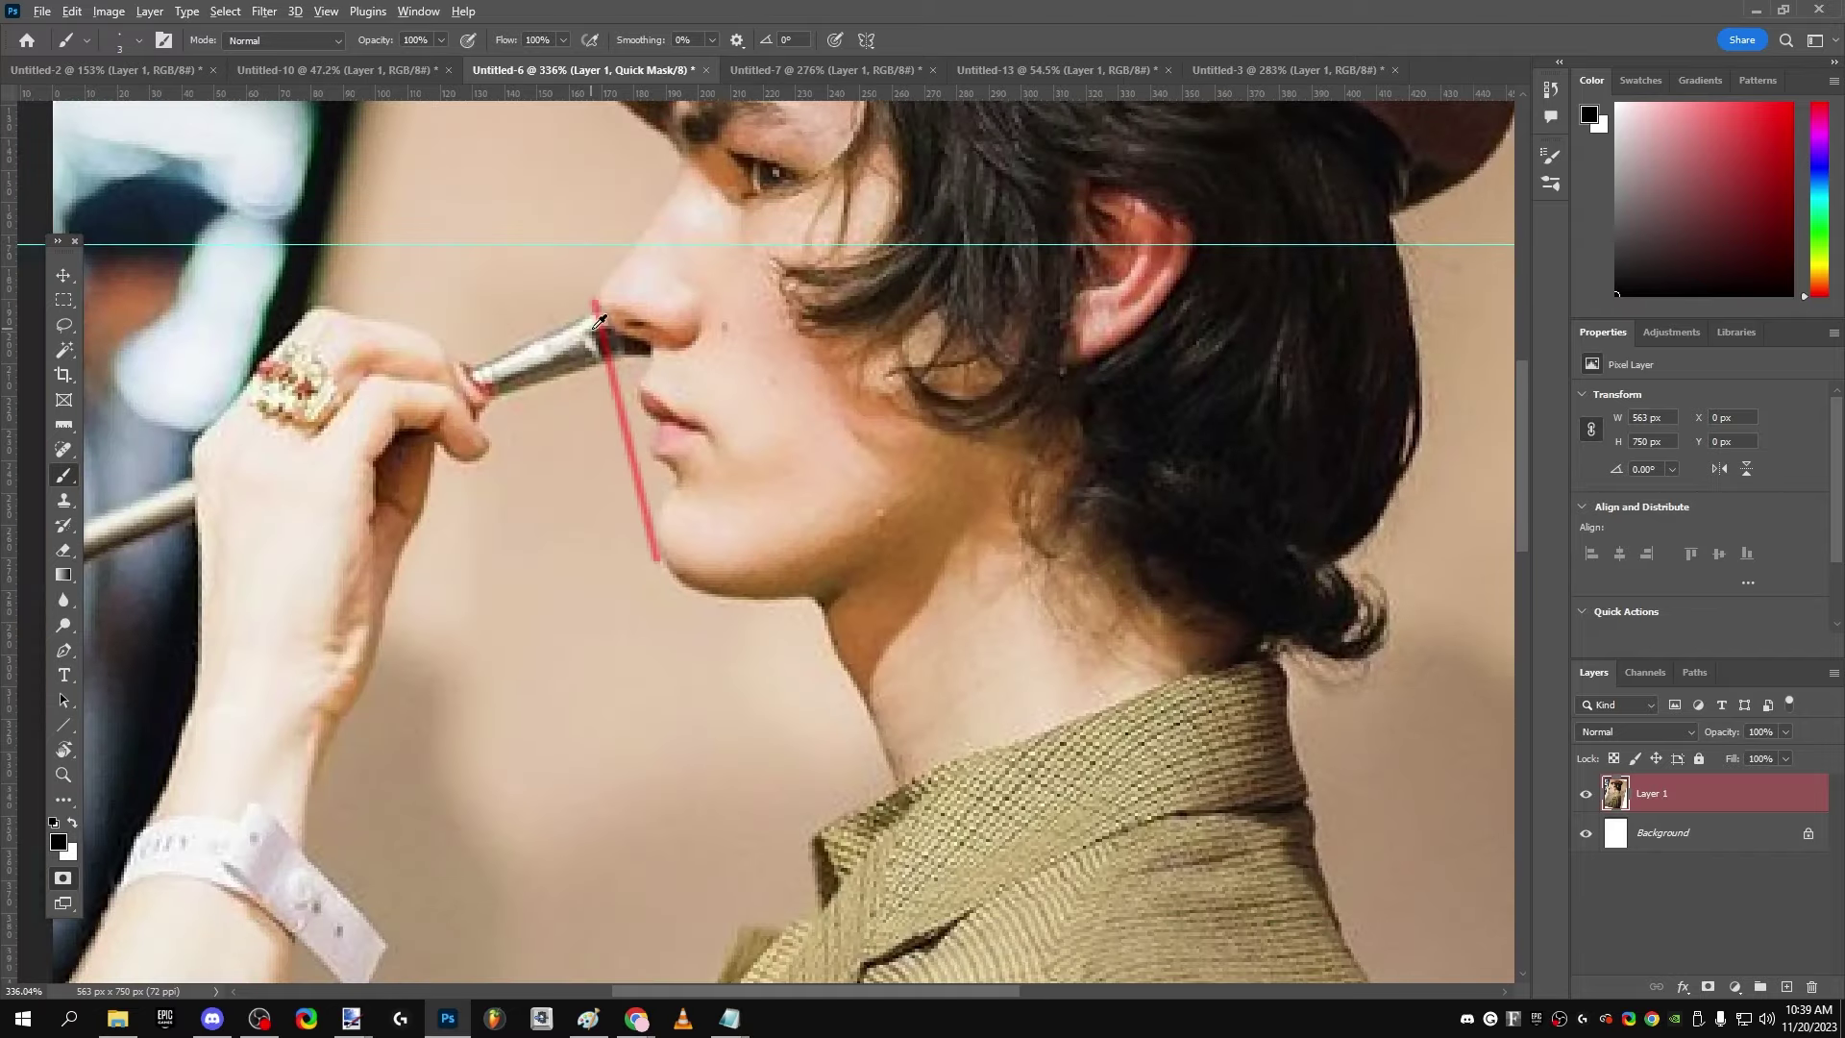
scroll(595, 286, "up", 4)
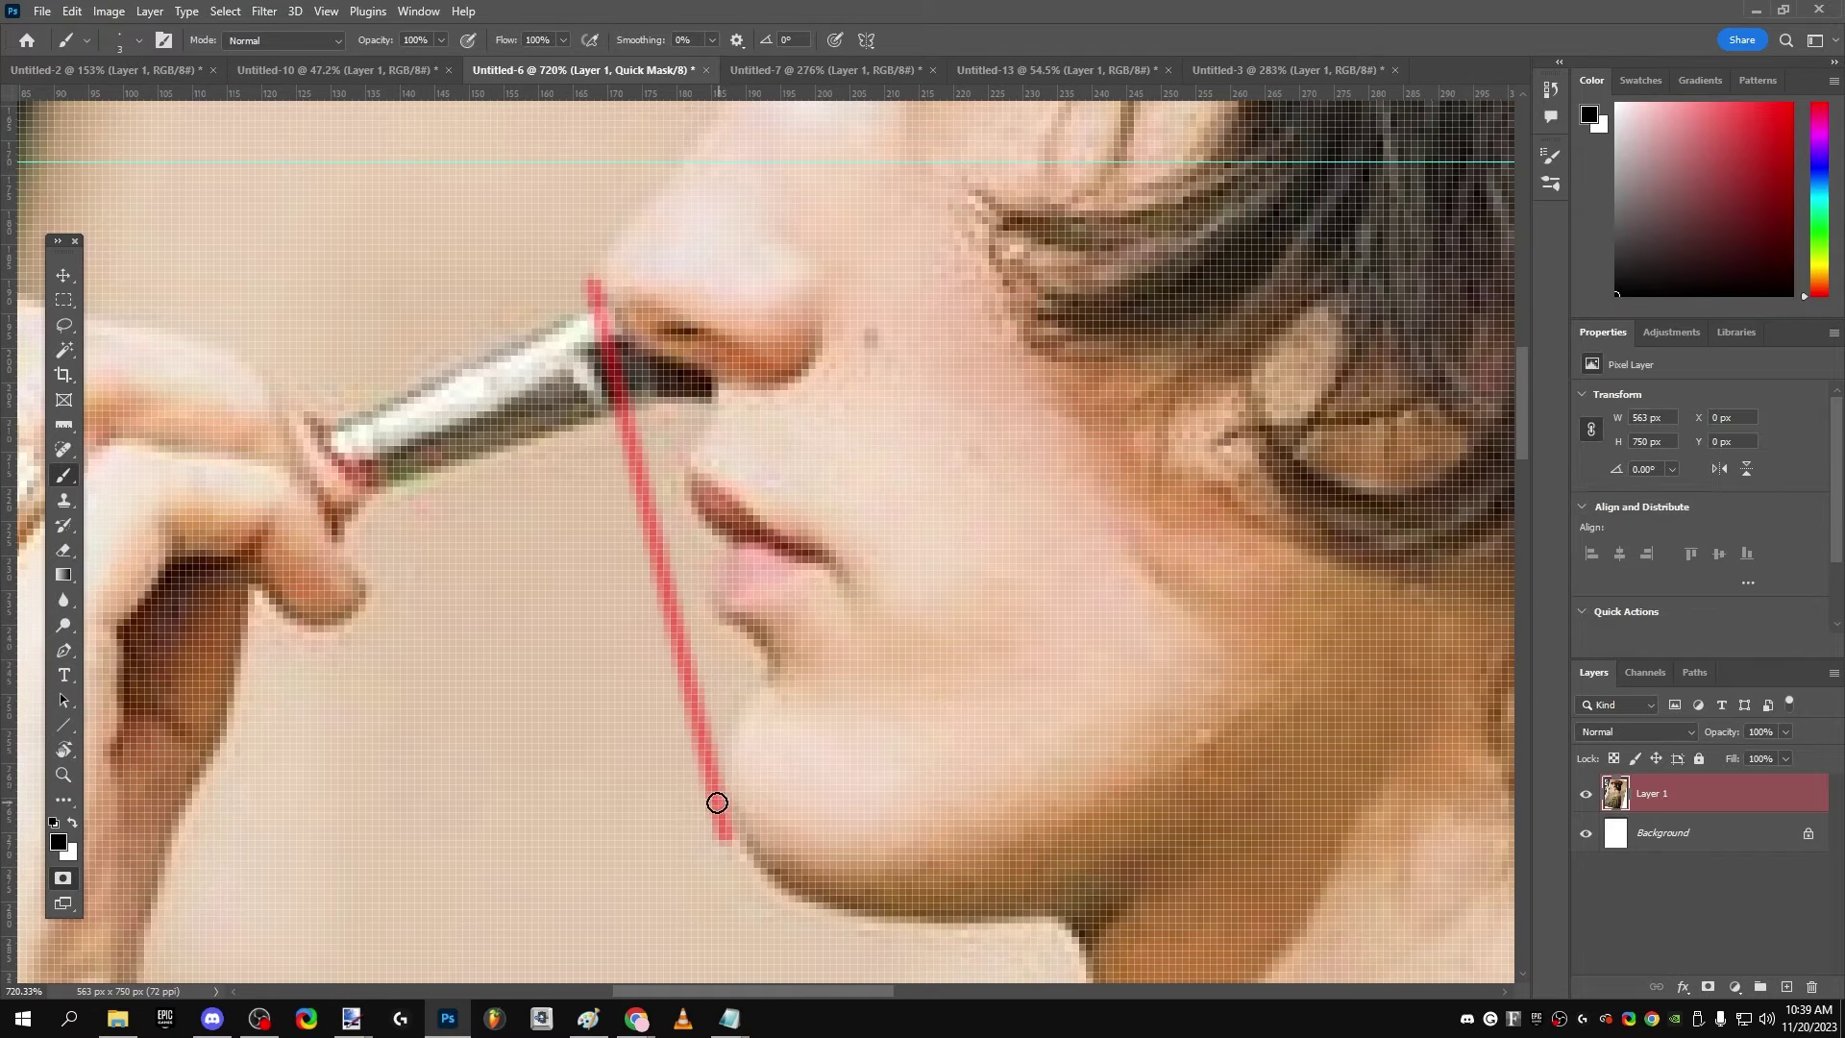
Step: Redraw the nose-tip-to-chin line, mark the gaps between it and the lips with short strokes, and undo all the marks
key("ctrl+z")
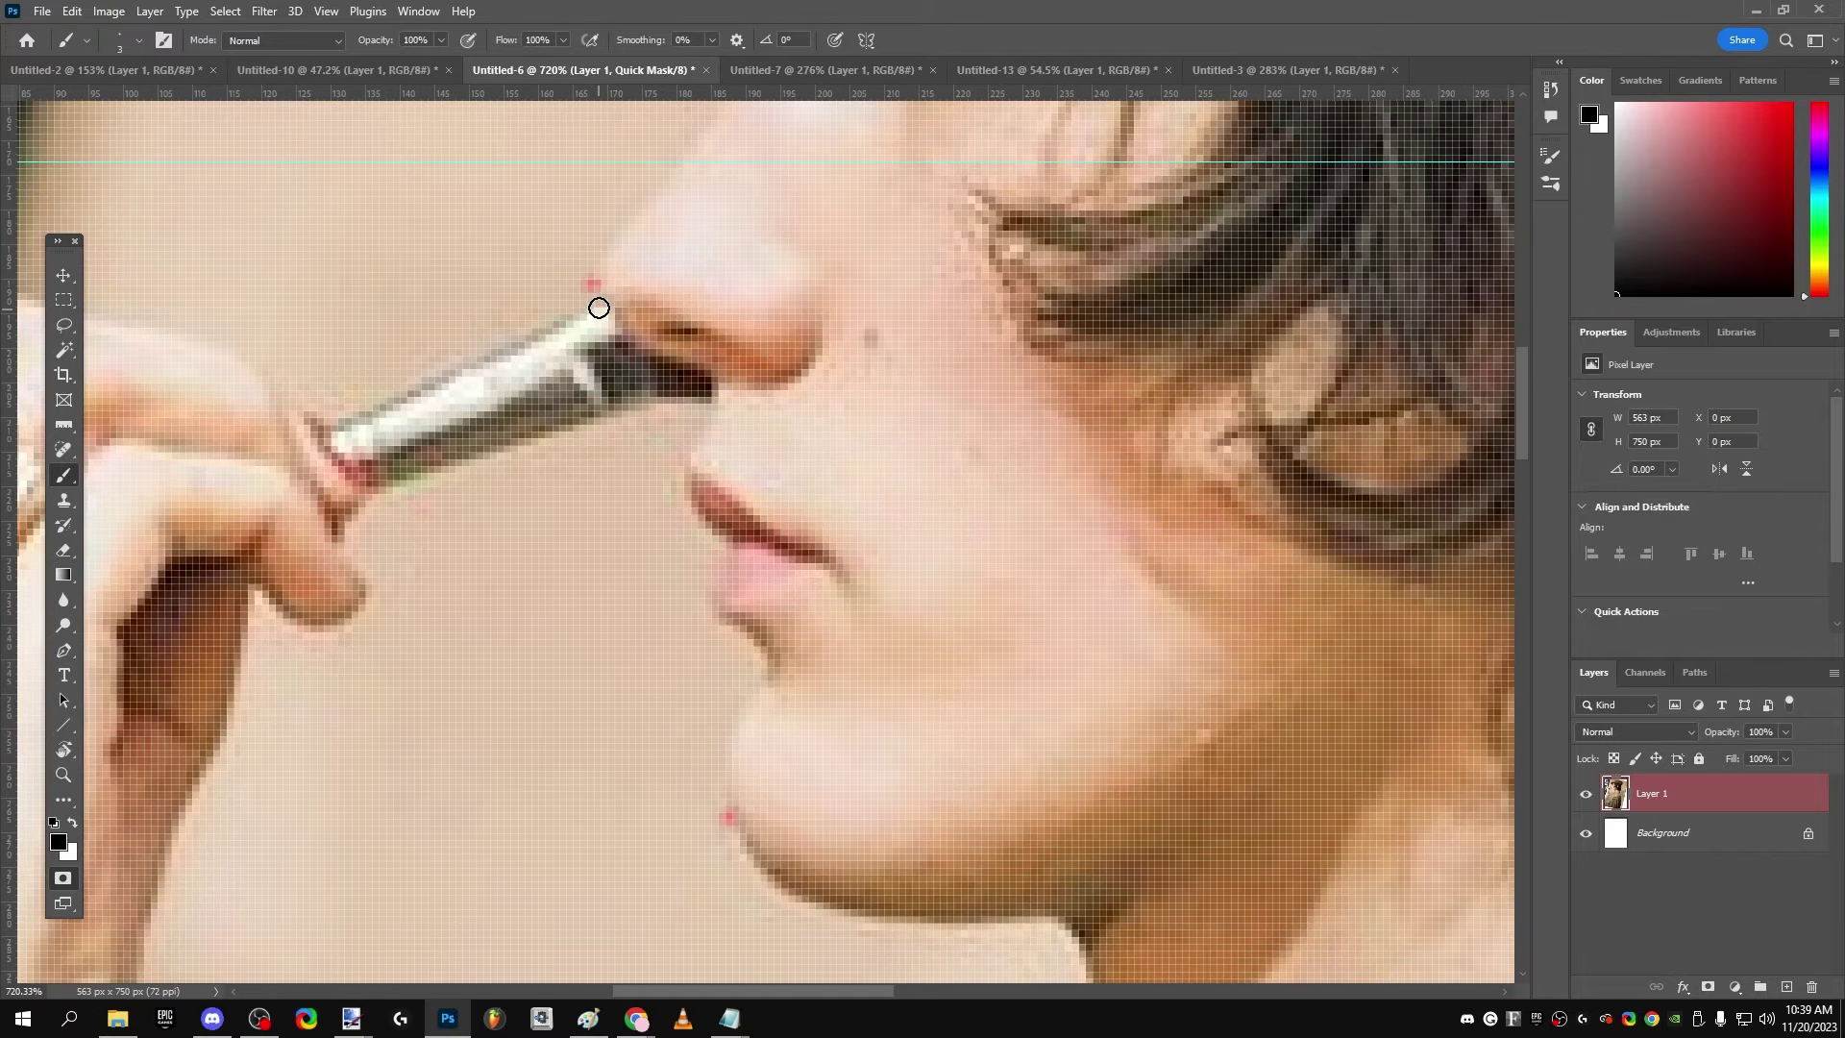
left_click(723, 809, "shift")
scroll(742, 576, "down", 2)
left_click_drag(730, 574, 717, 579)
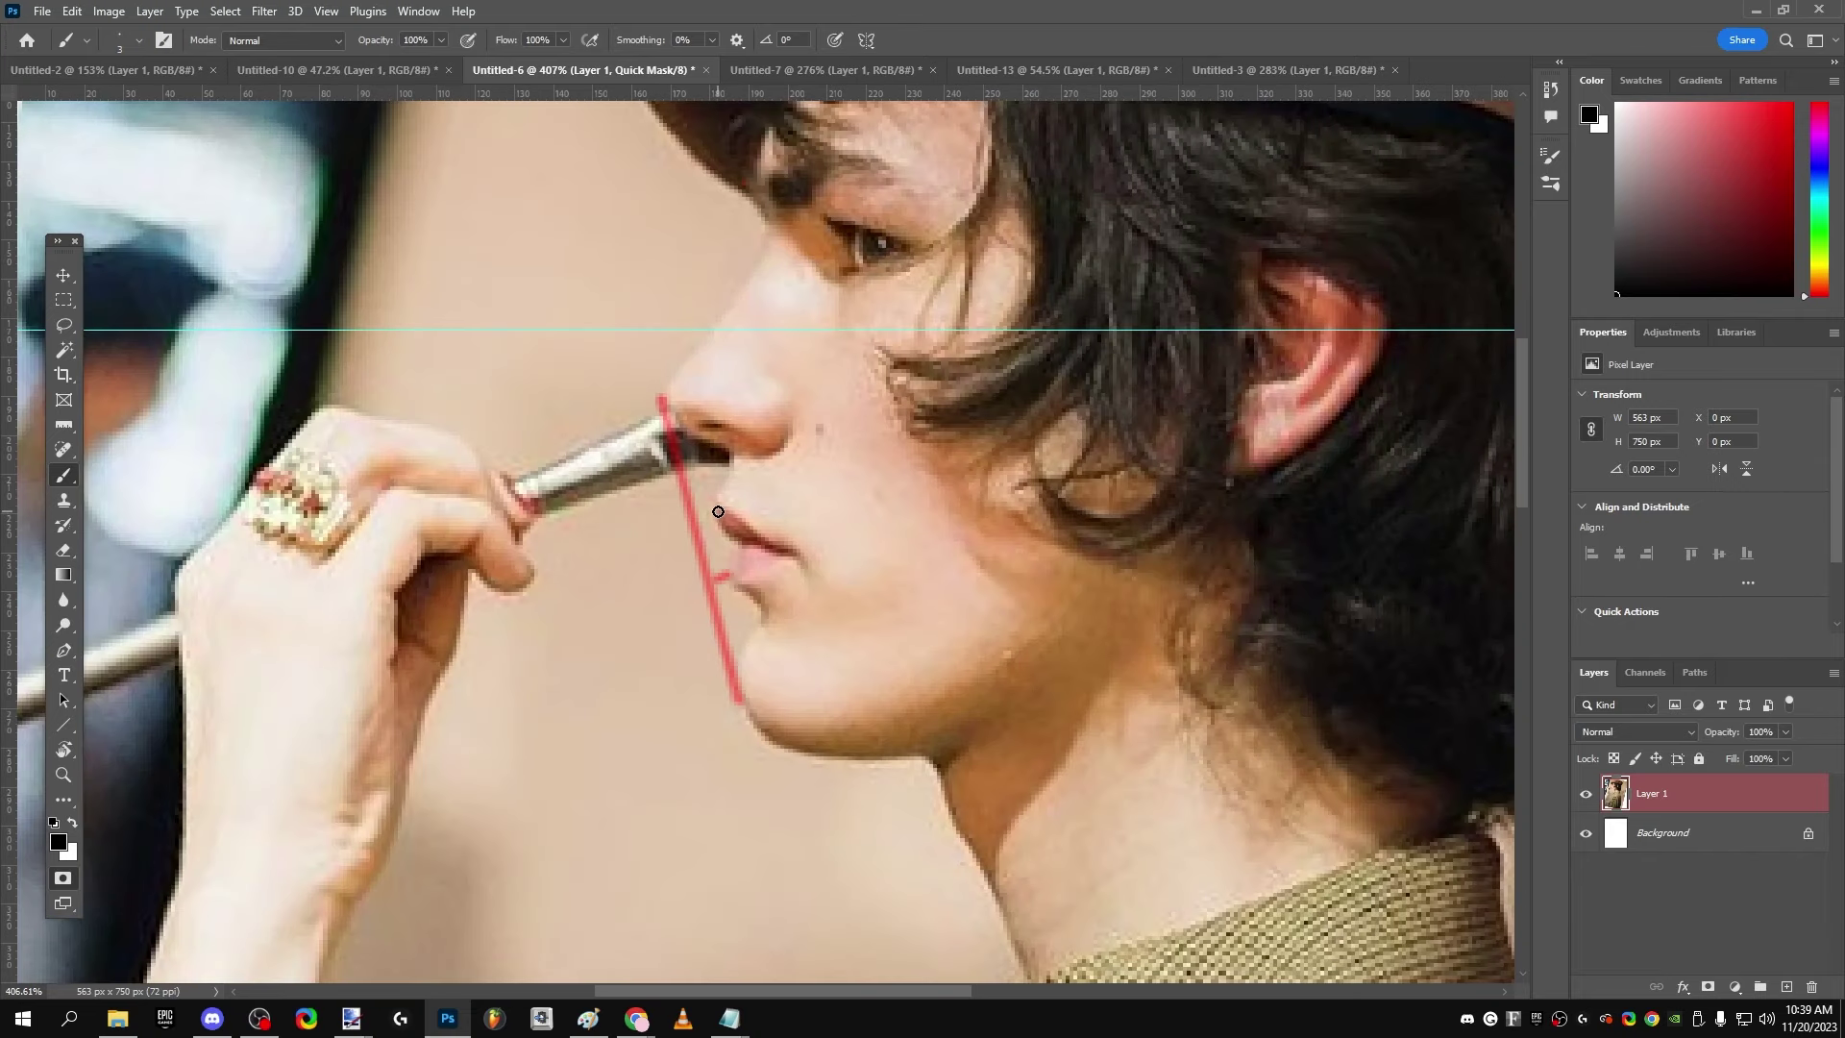
left_click_drag(719, 509, 694, 511)
scroll(760, 523, "right", 1)
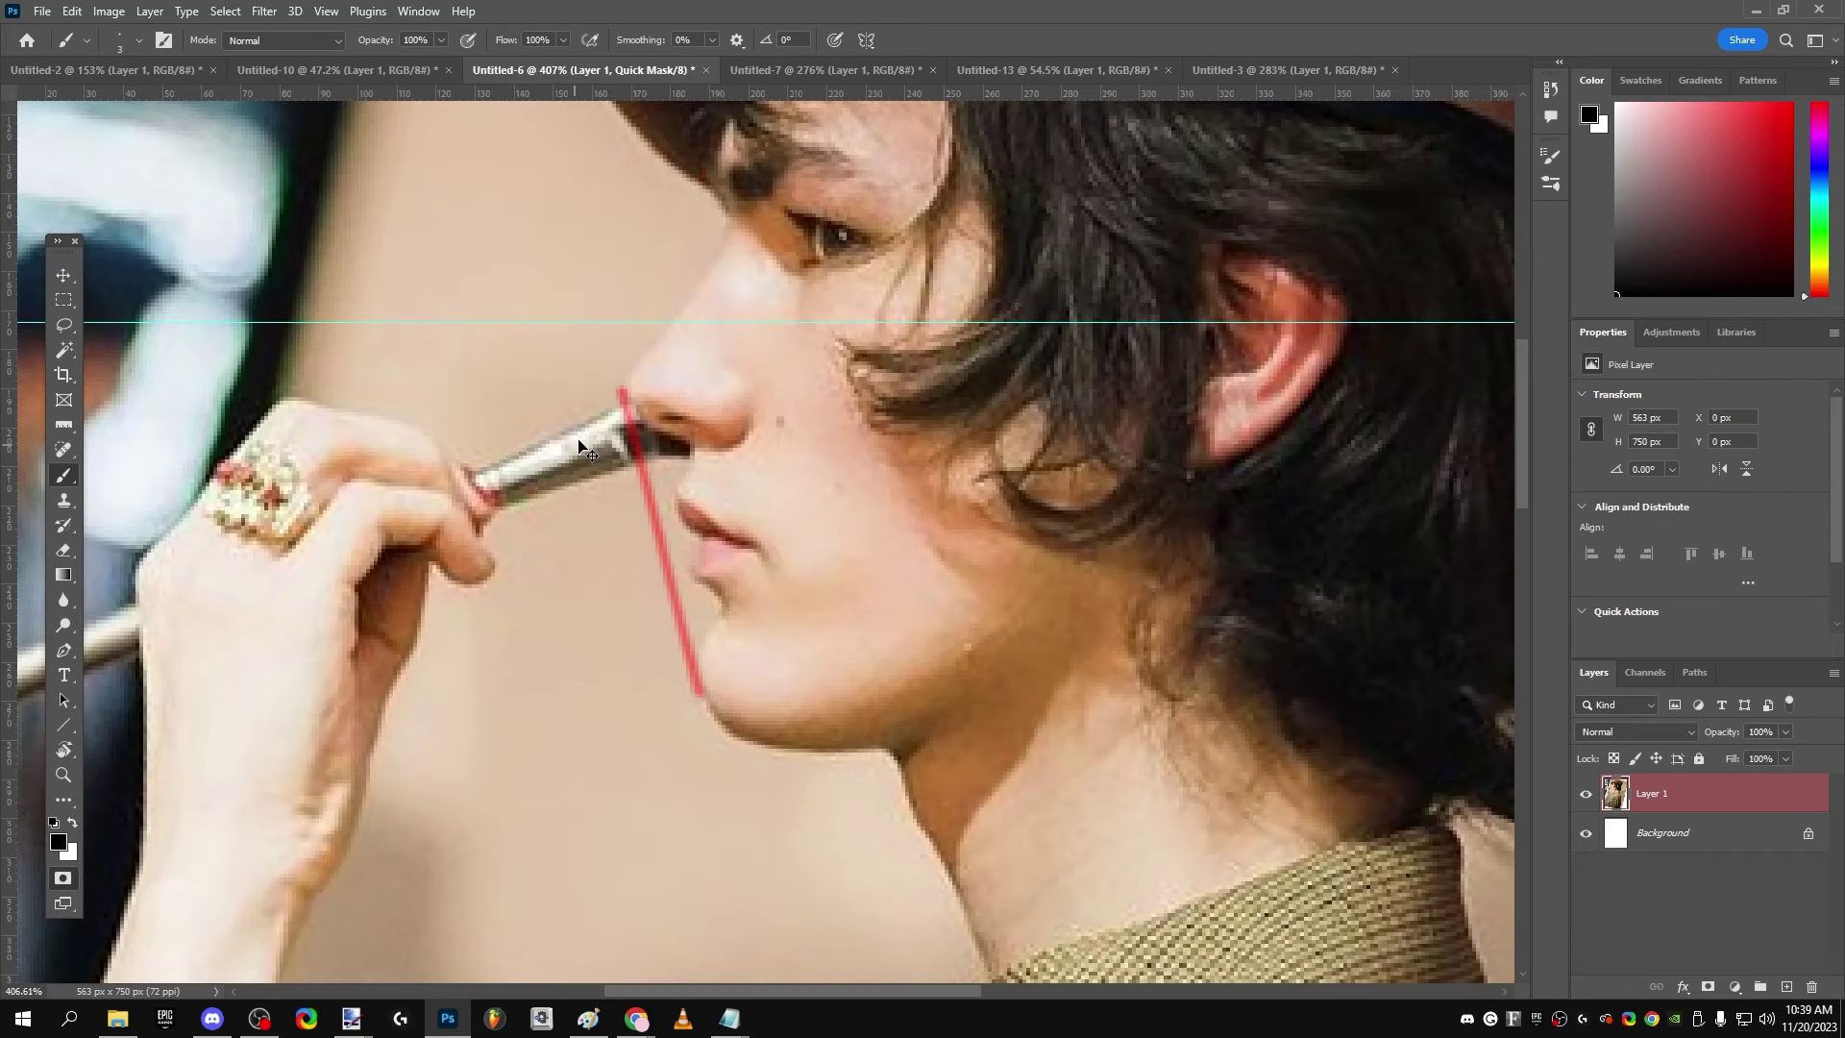
key("ctrl+z")
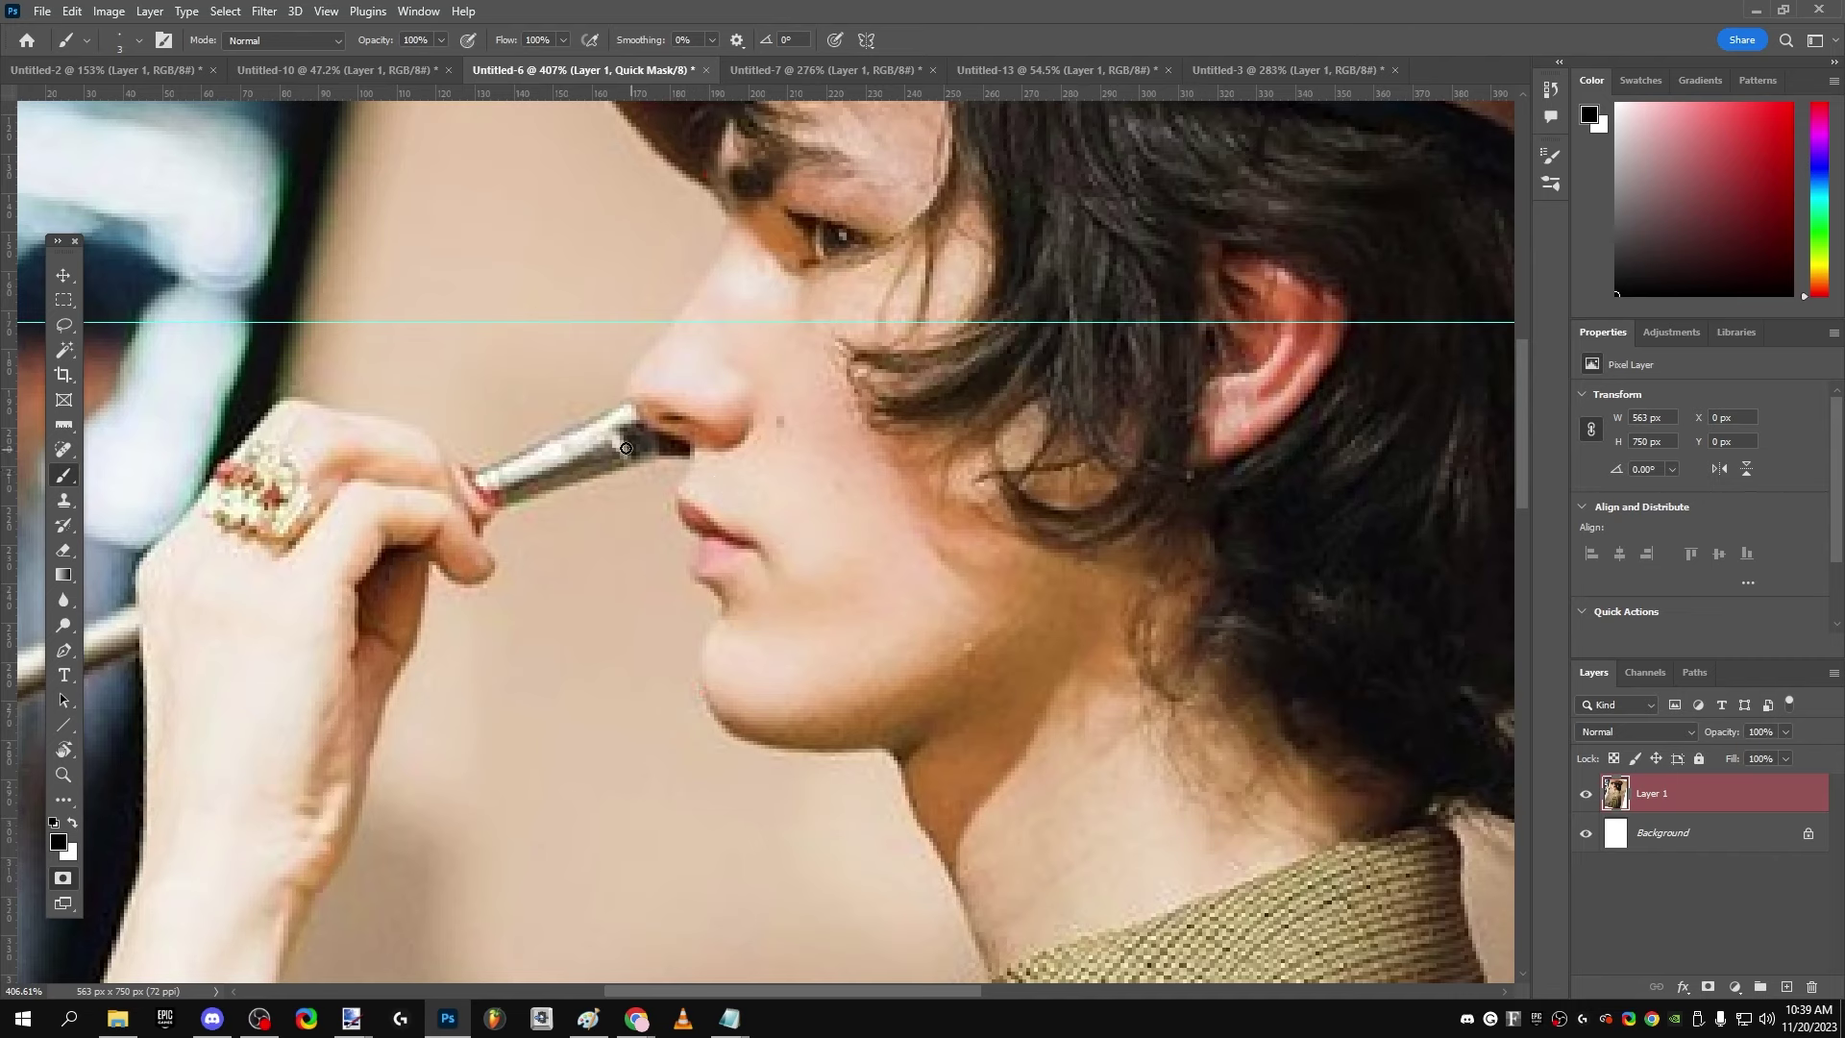
Step: Measure the angle of the line from the front of the chin up to the base of the nose with the Ruler
left_click(64, 424)
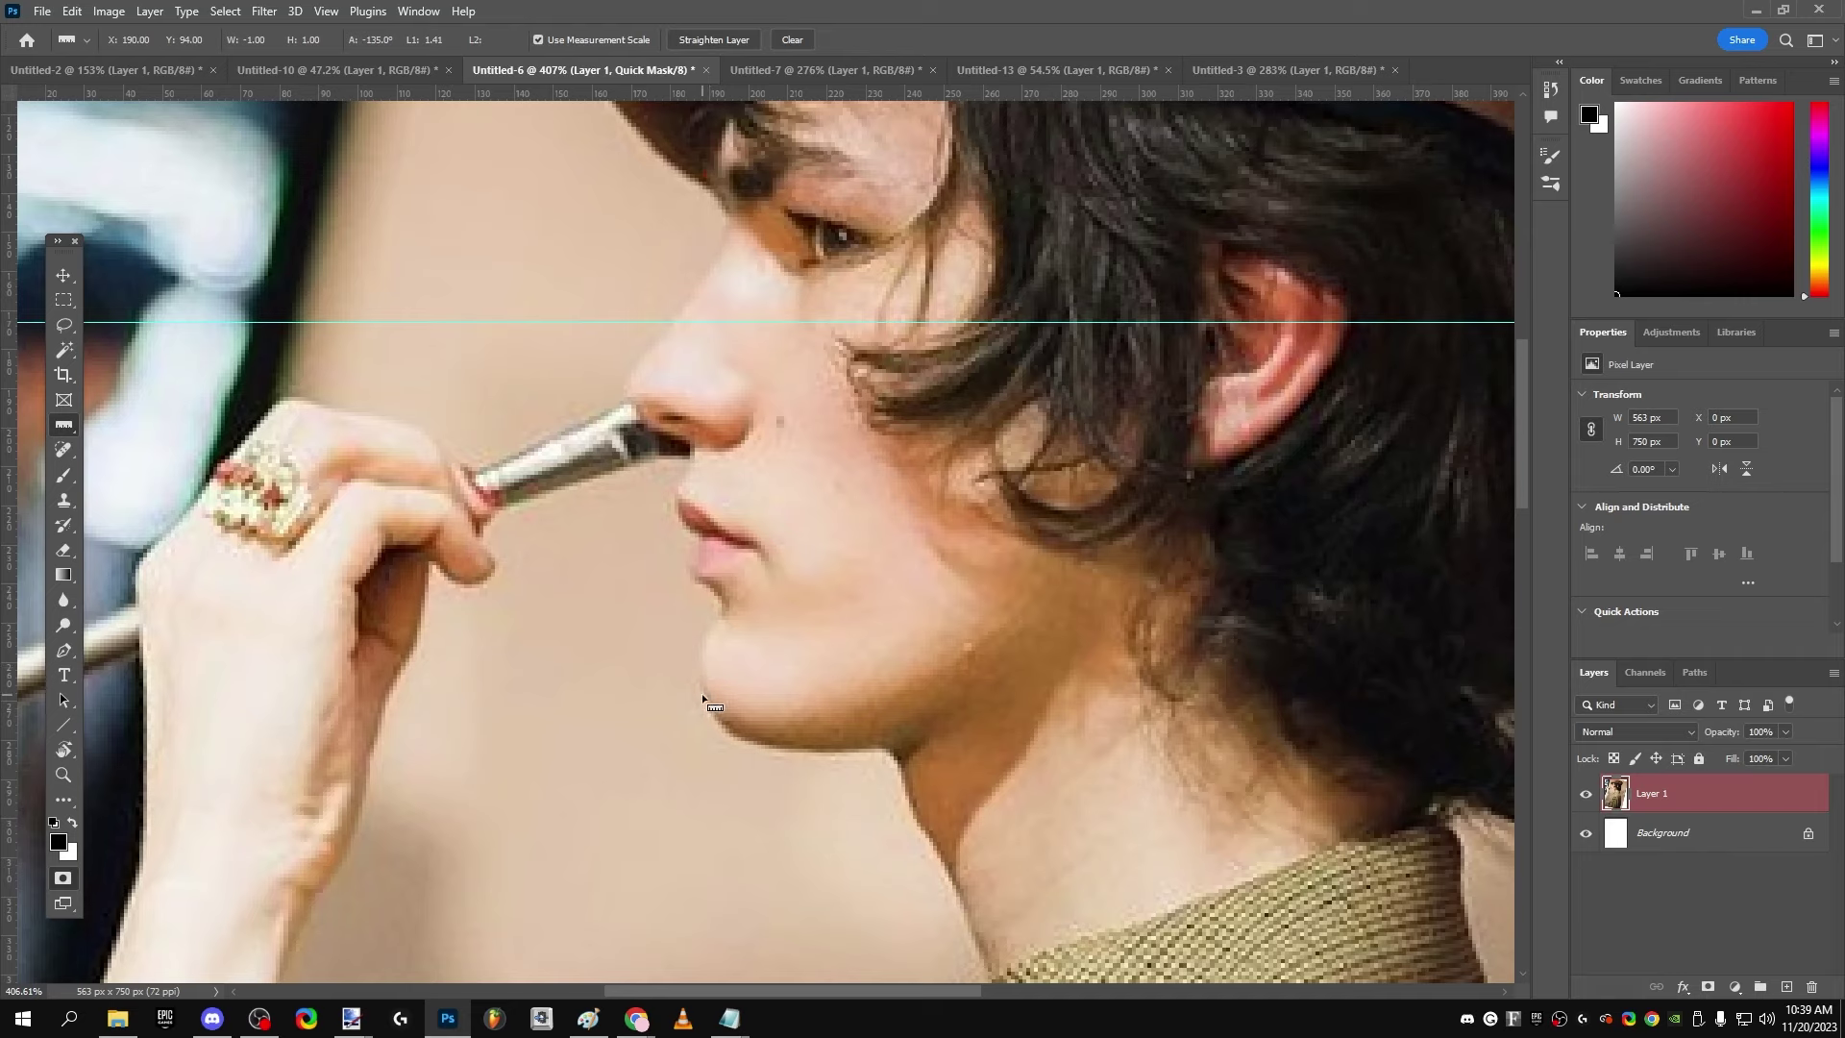
left_click_drag(702, 692, 678, 498)
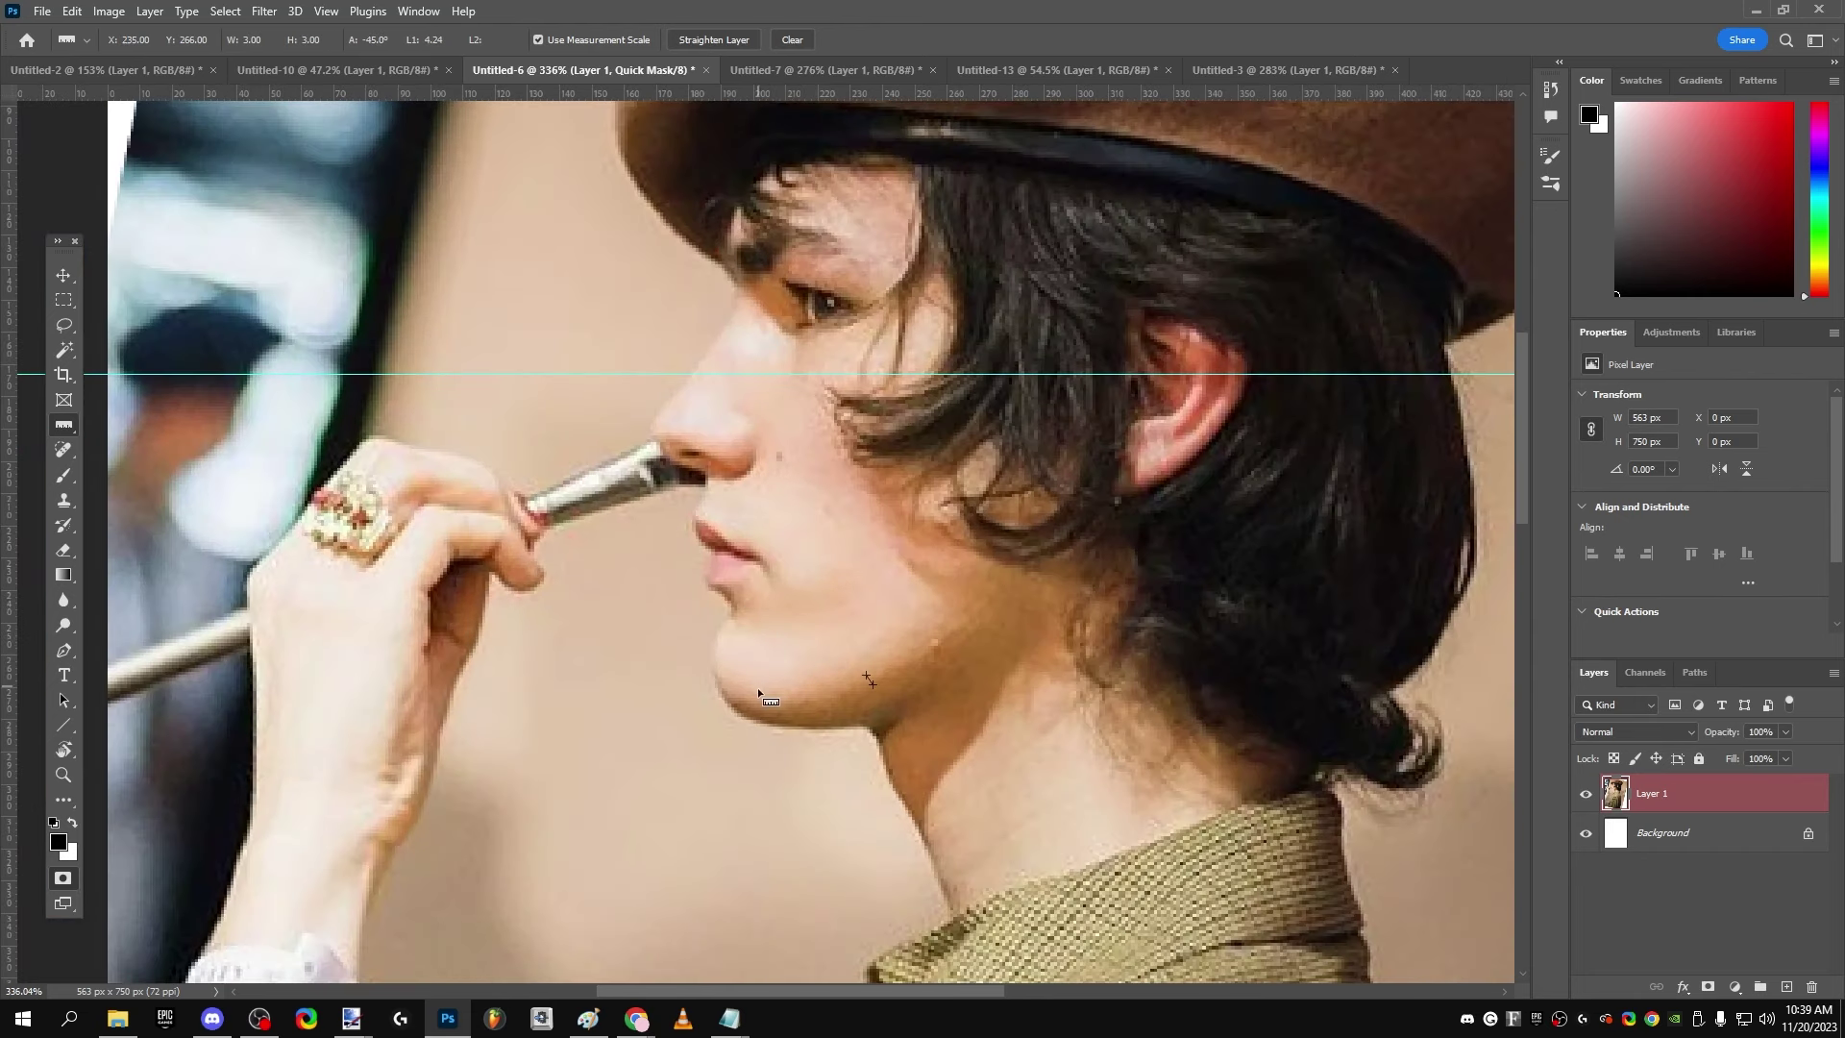
left_click_drag(717, 604, 709, 478)
key("alt+Tab")
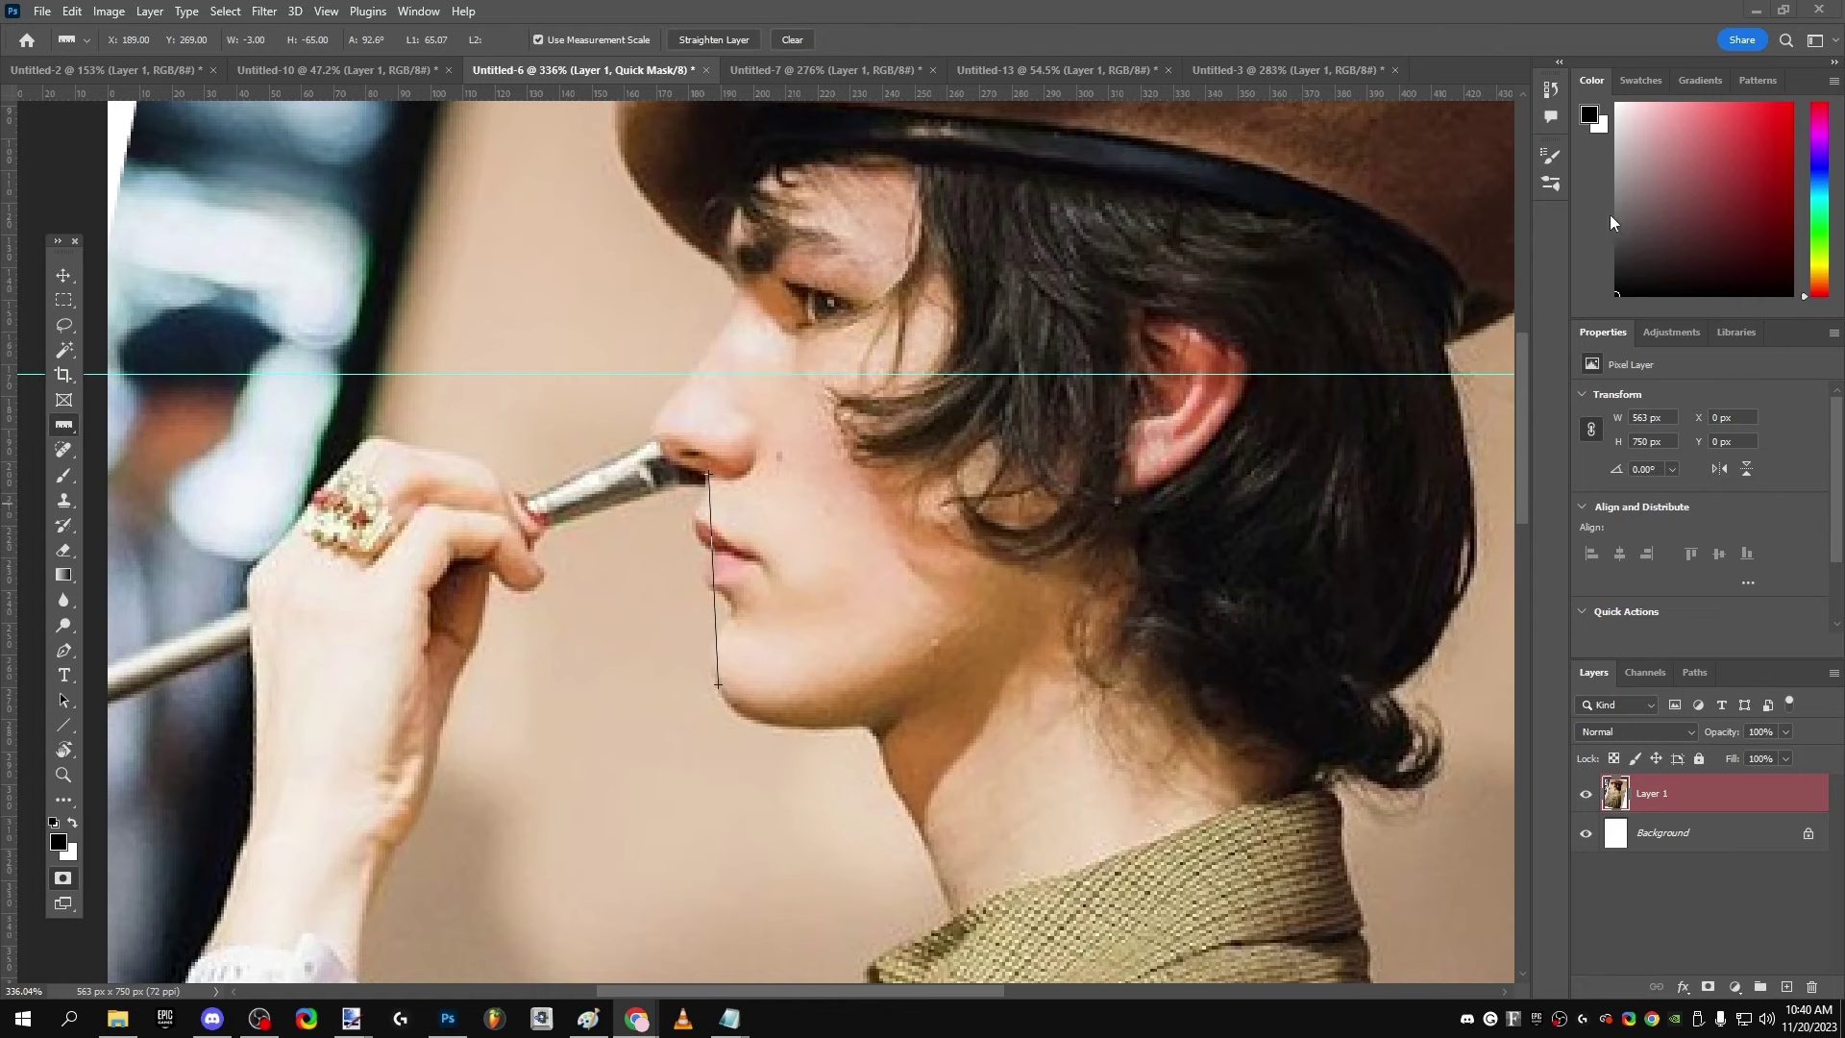
key("alt+Tab")
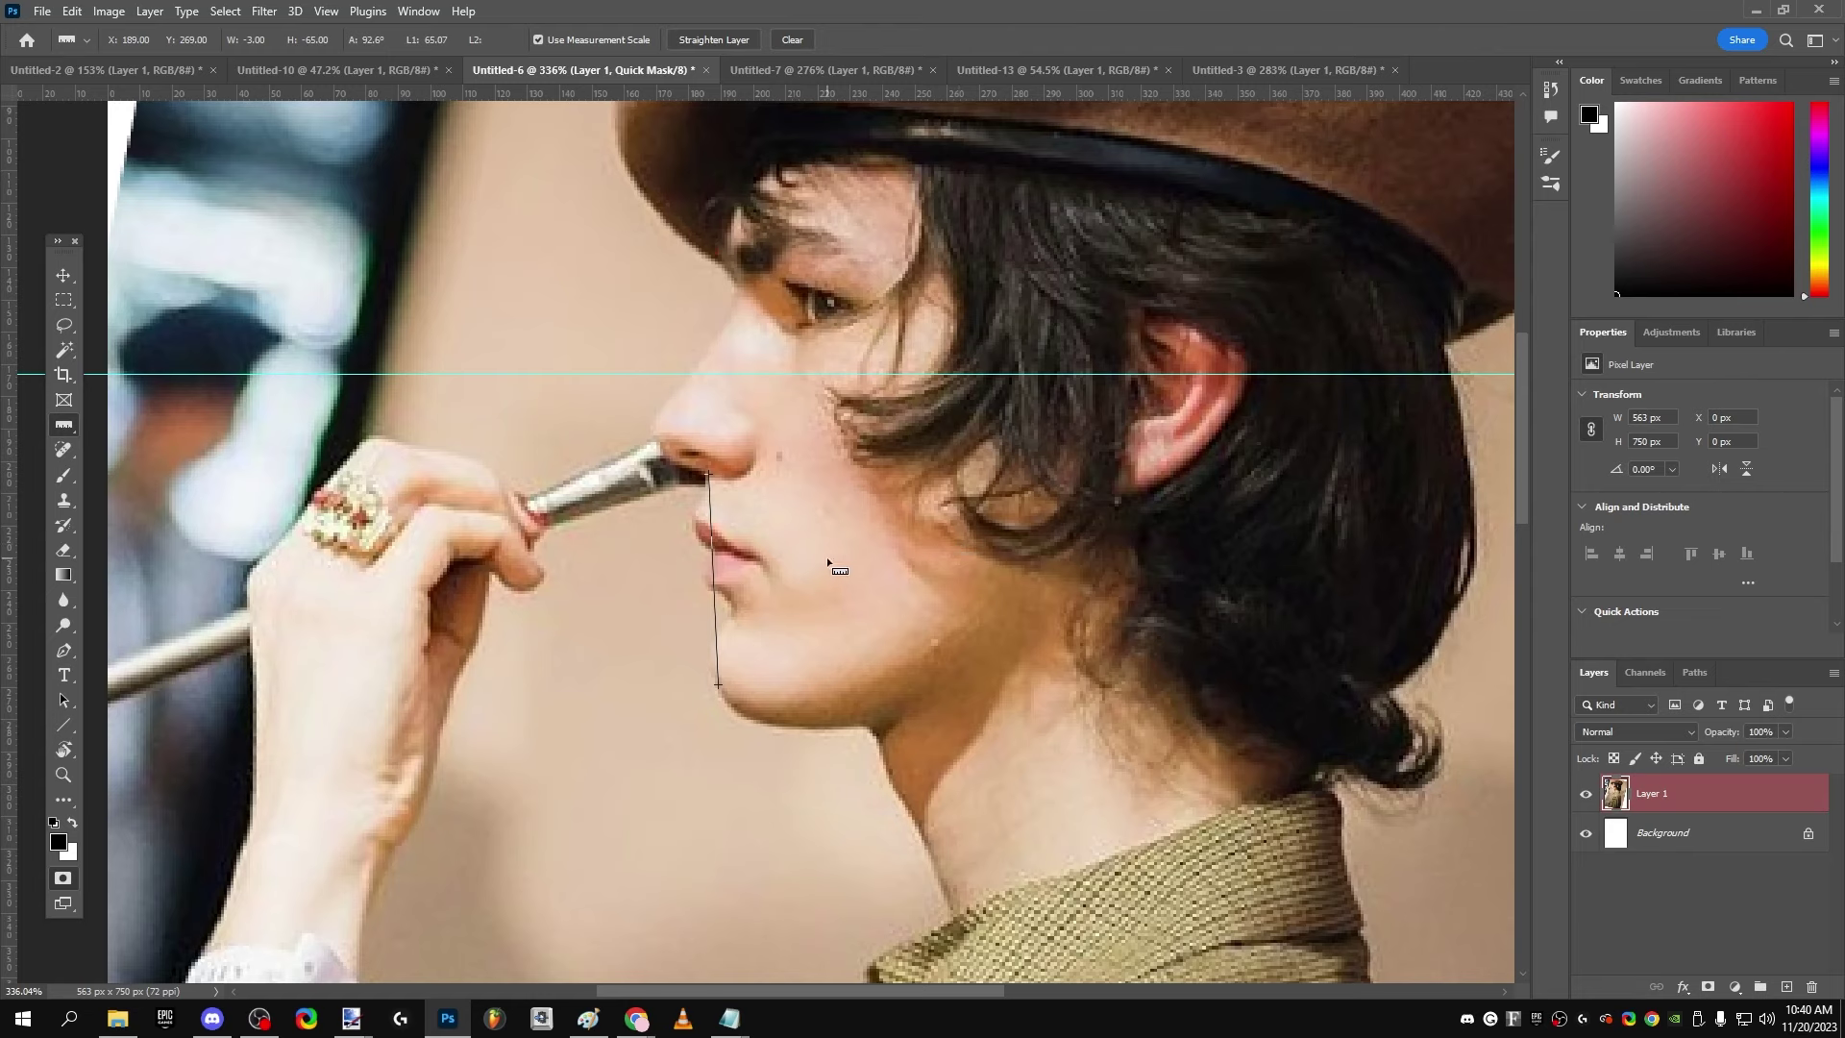
Step: Fine-tune the upper end of the ruler line at the nose base and examine how the lips sit against the line
mouse_move(711, 475)
left_mouse_down()
mouse_move(726, 716)
mouse_move(702, 476)
left_mouse_up()
scroll(694, 570, "down", 1)
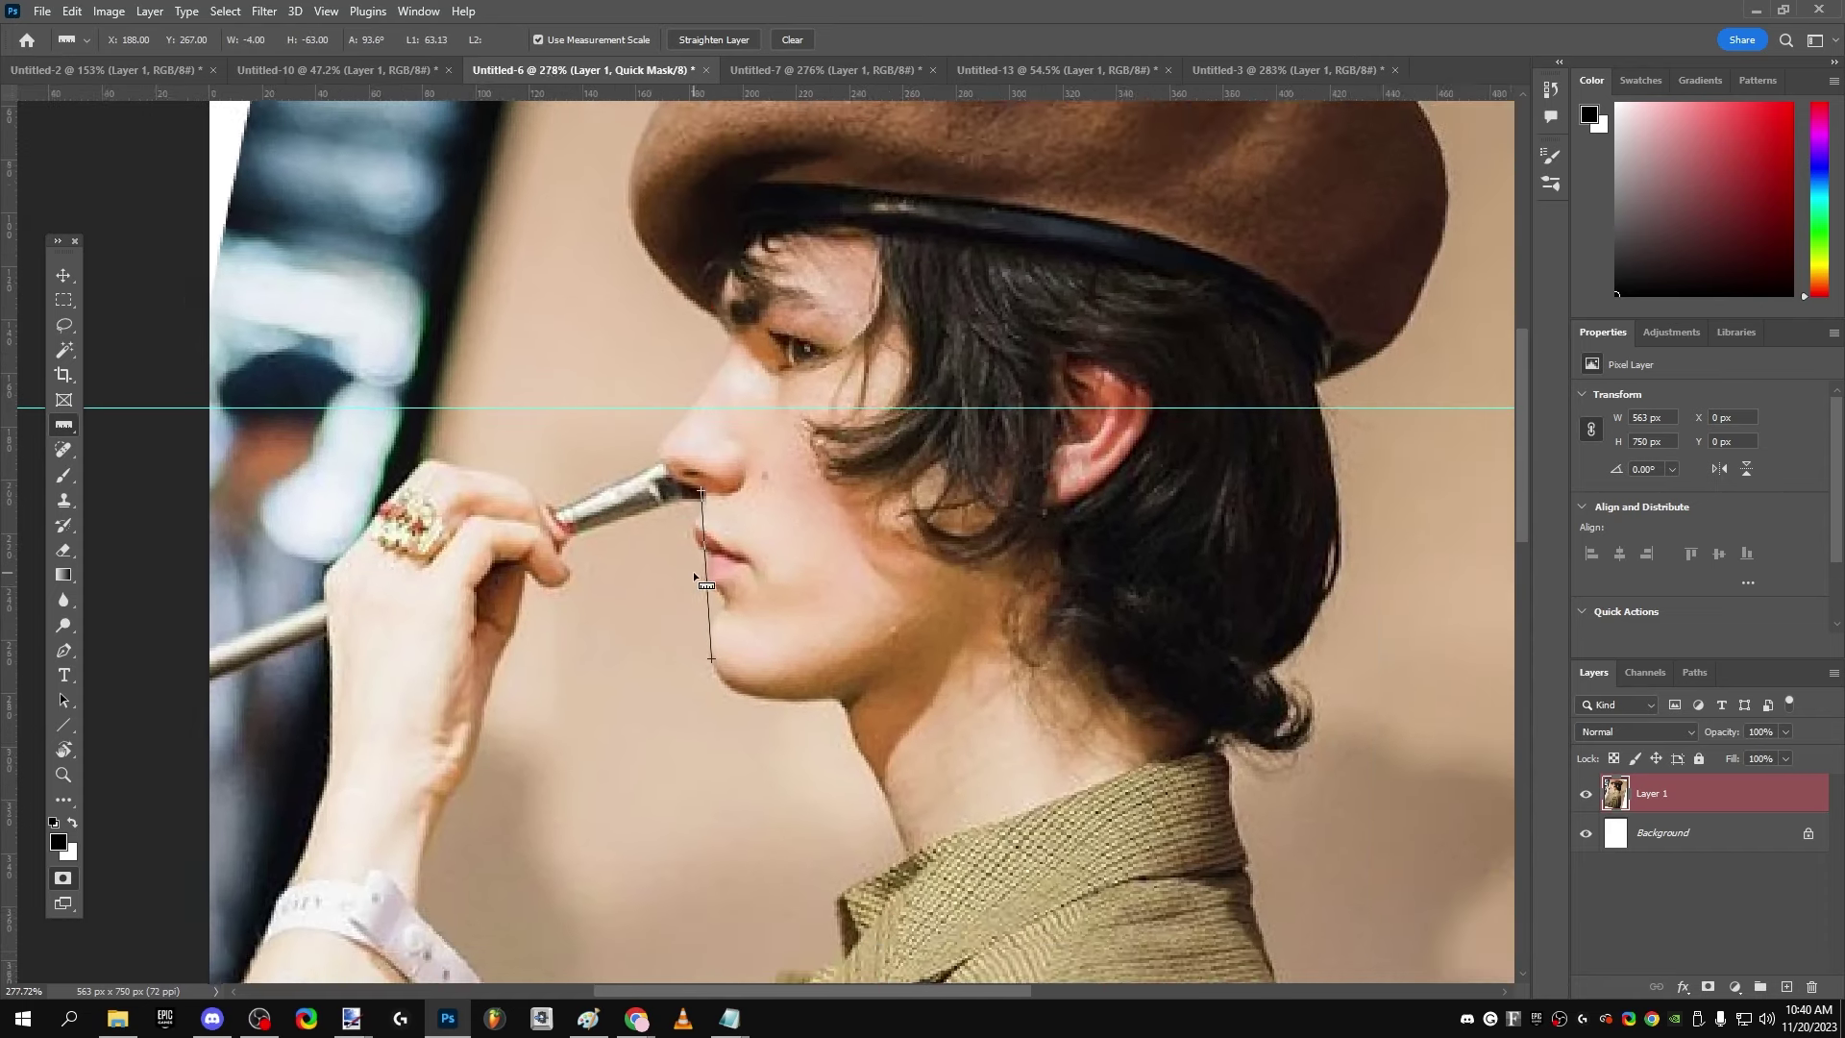
scroll(694, 575, "up", 3)
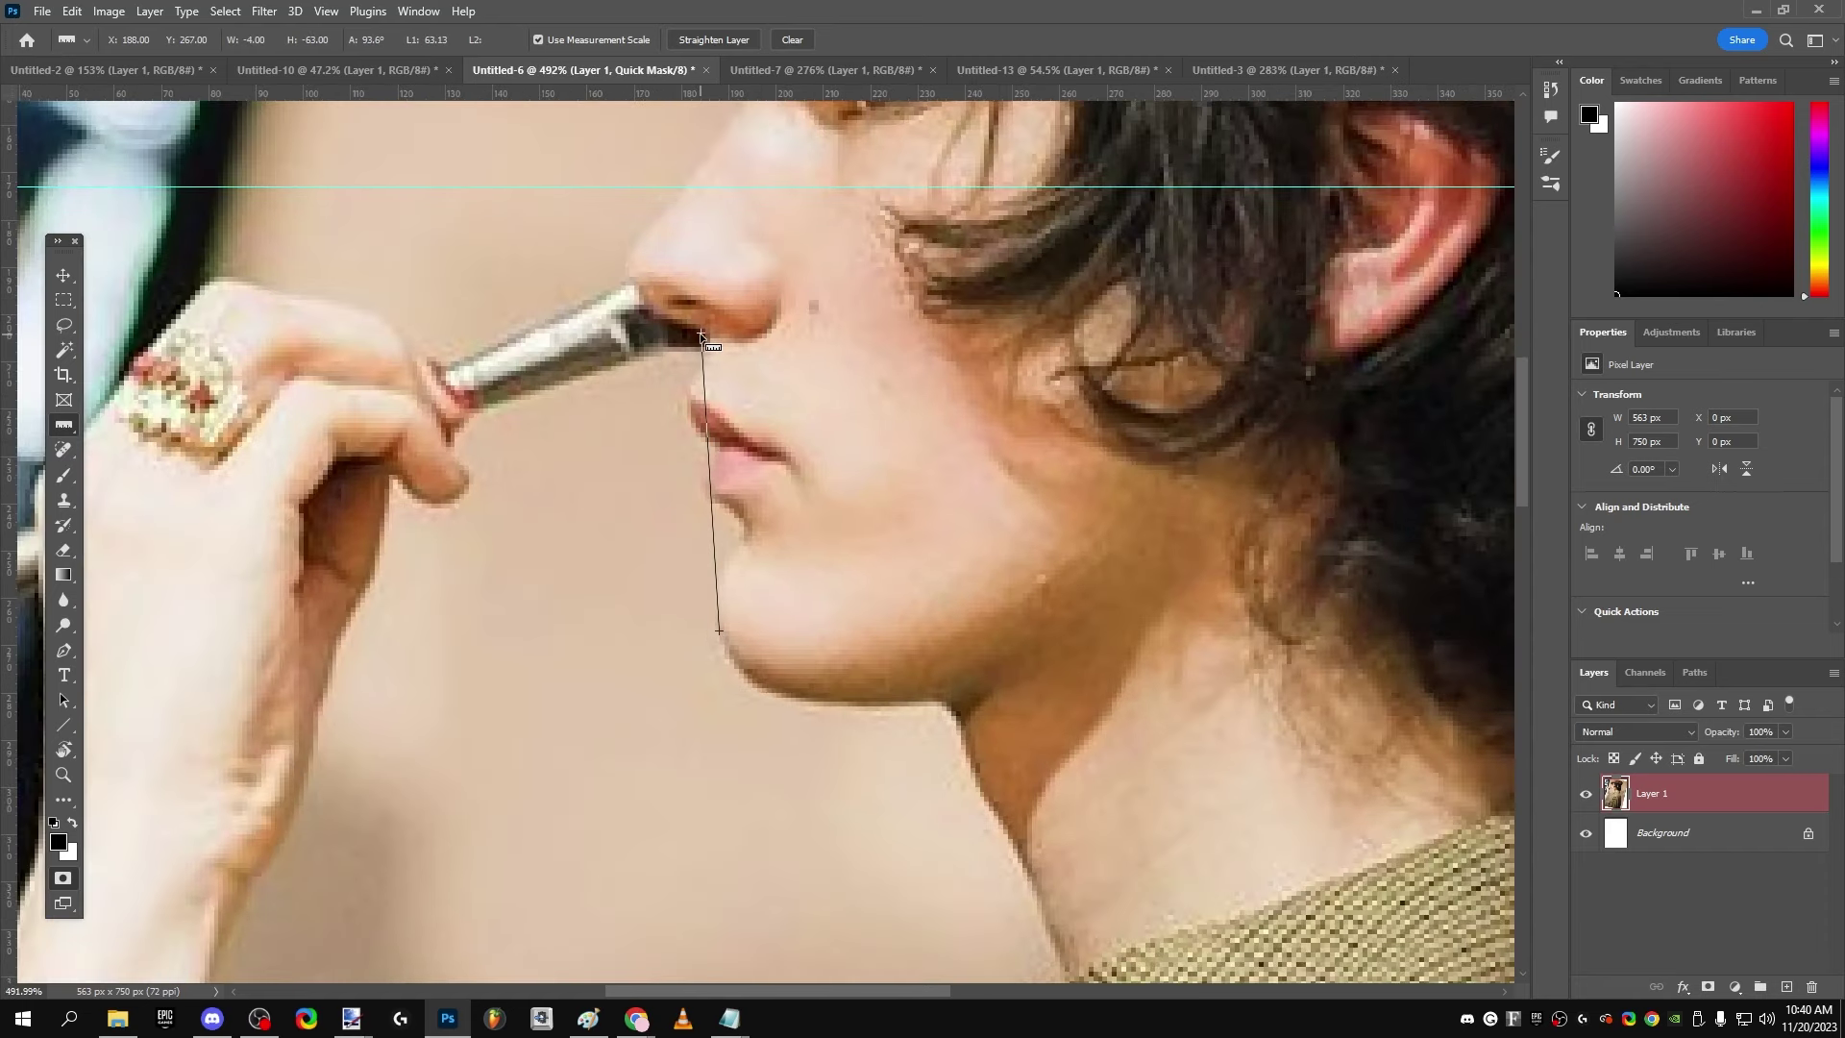
left_click_drag(701, 336, 705, 332)
scroll(754, 485, "down", 3)
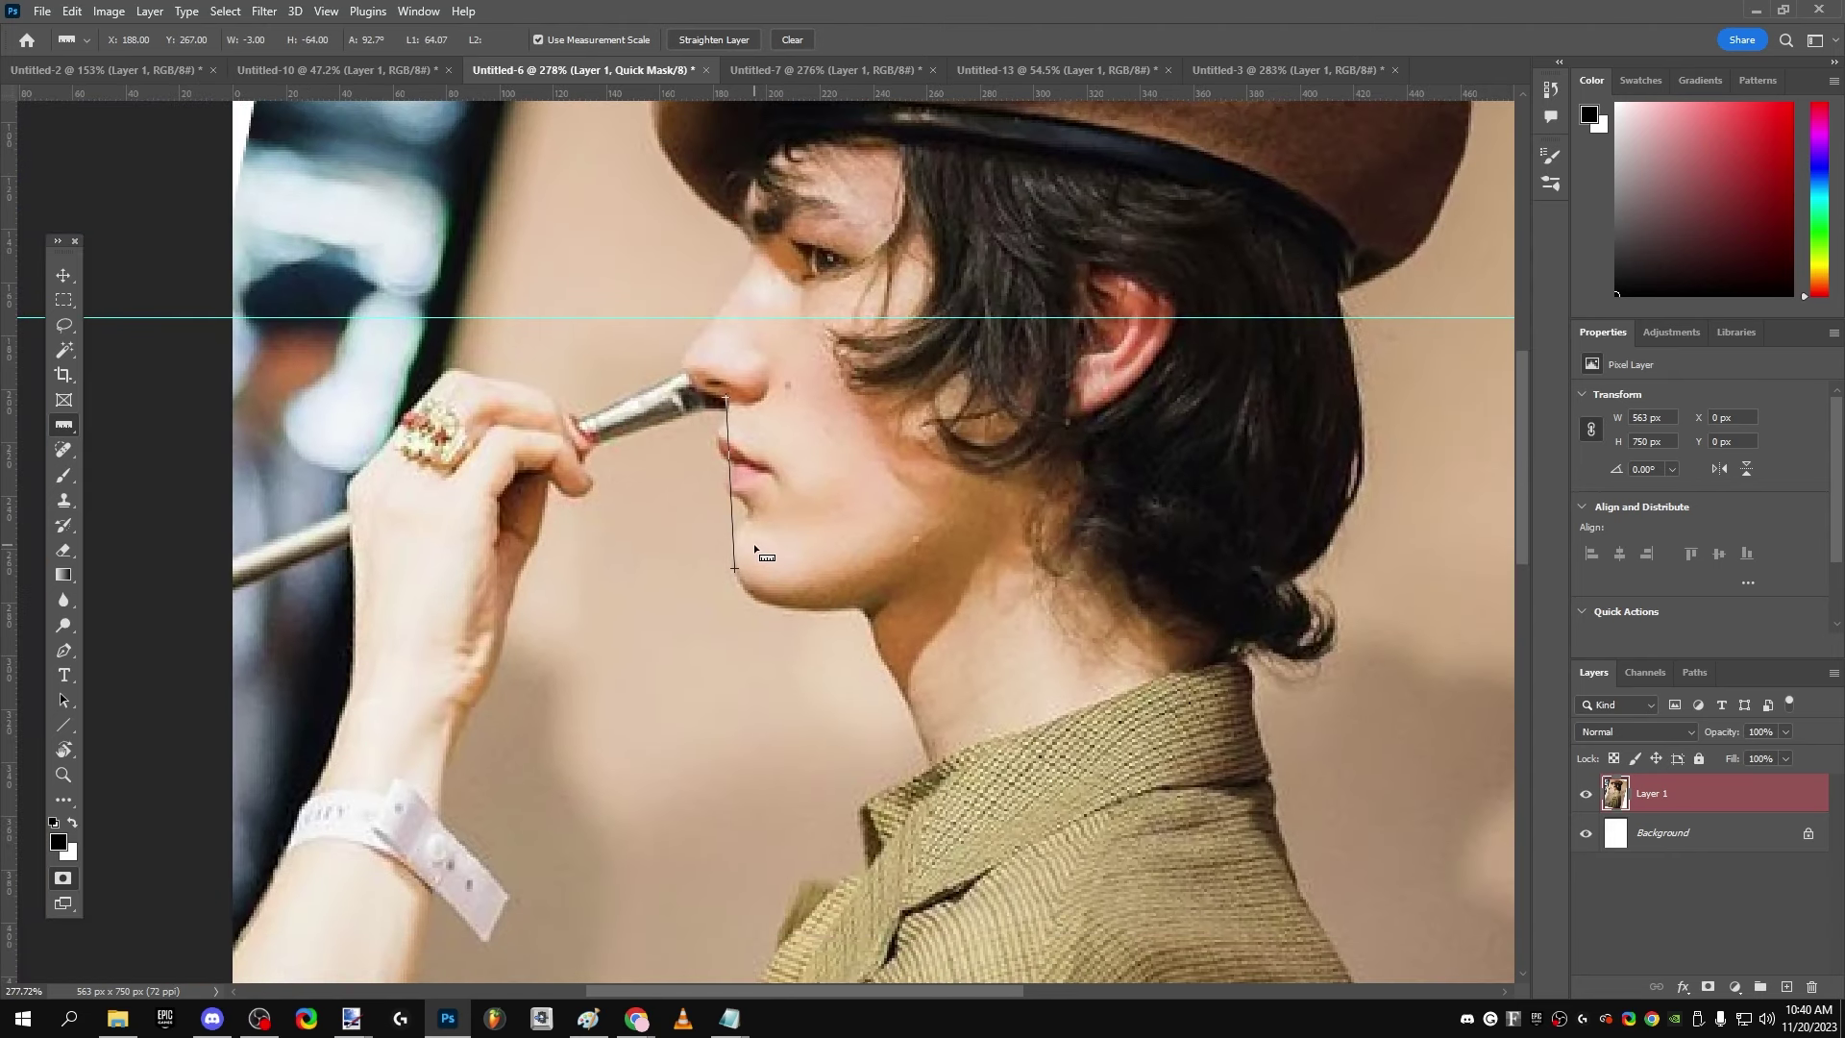
scroll(766, 603, "up", 4)
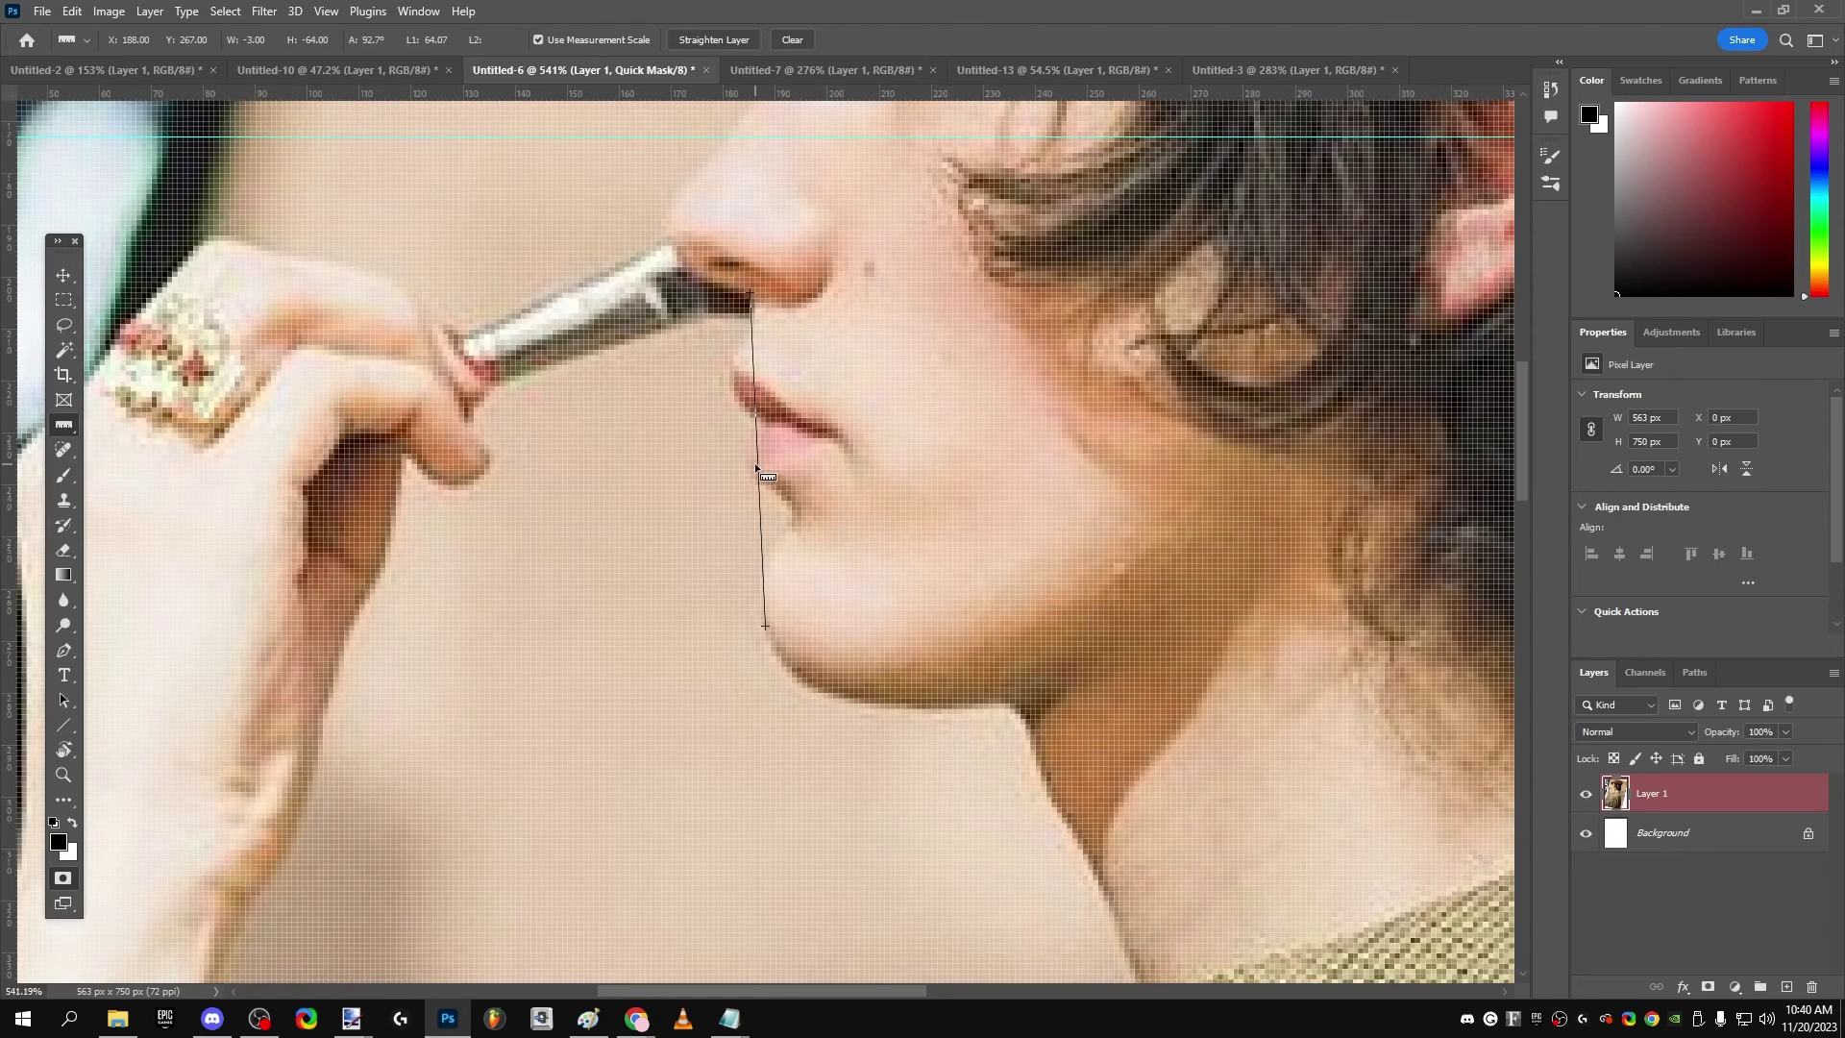
scroll(746, 462, "down", 2)
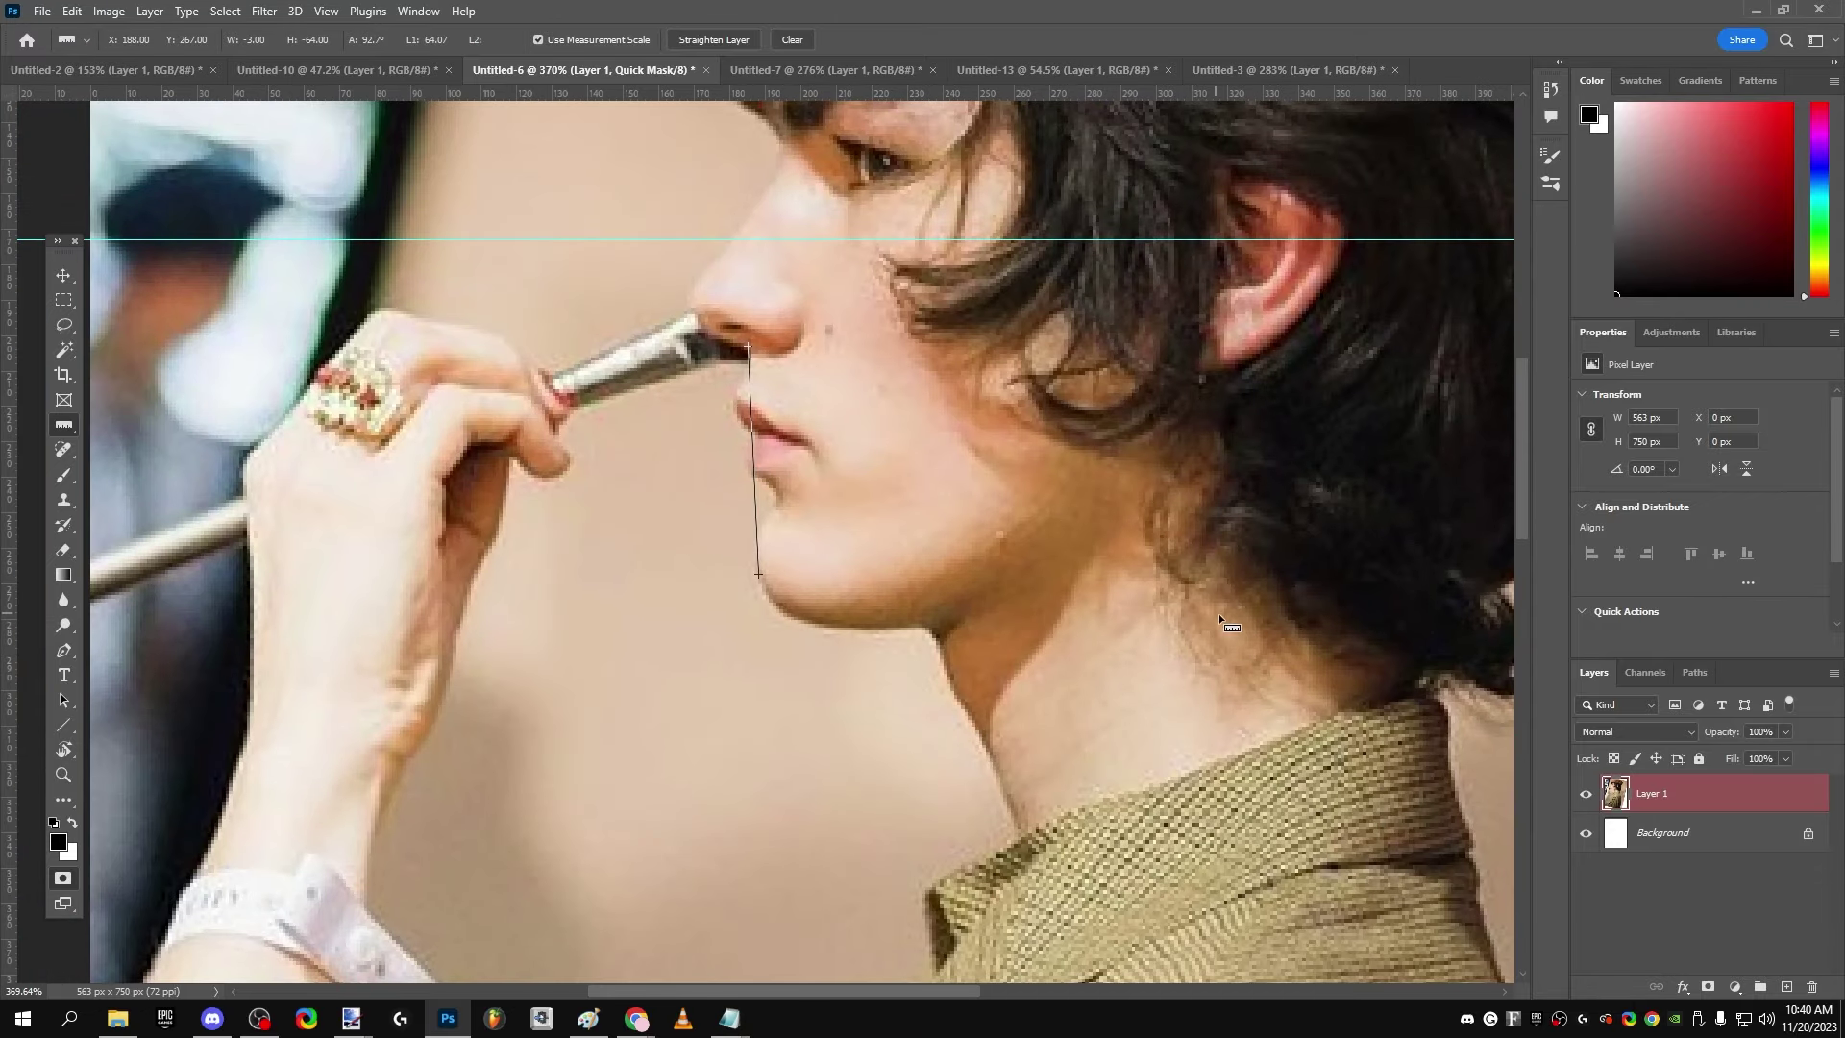
Step: Tilt the chin-to-nose ruler line further forward, compare it with the lips, and discard the measurement
mouse_move(758, 577)
left_mouse_down()
mouse_move(782, 577)
mouse_move(738, 468)
mouse_move(734, 344)
left_mouse_up()
scroll(760, 414, "down", 3)
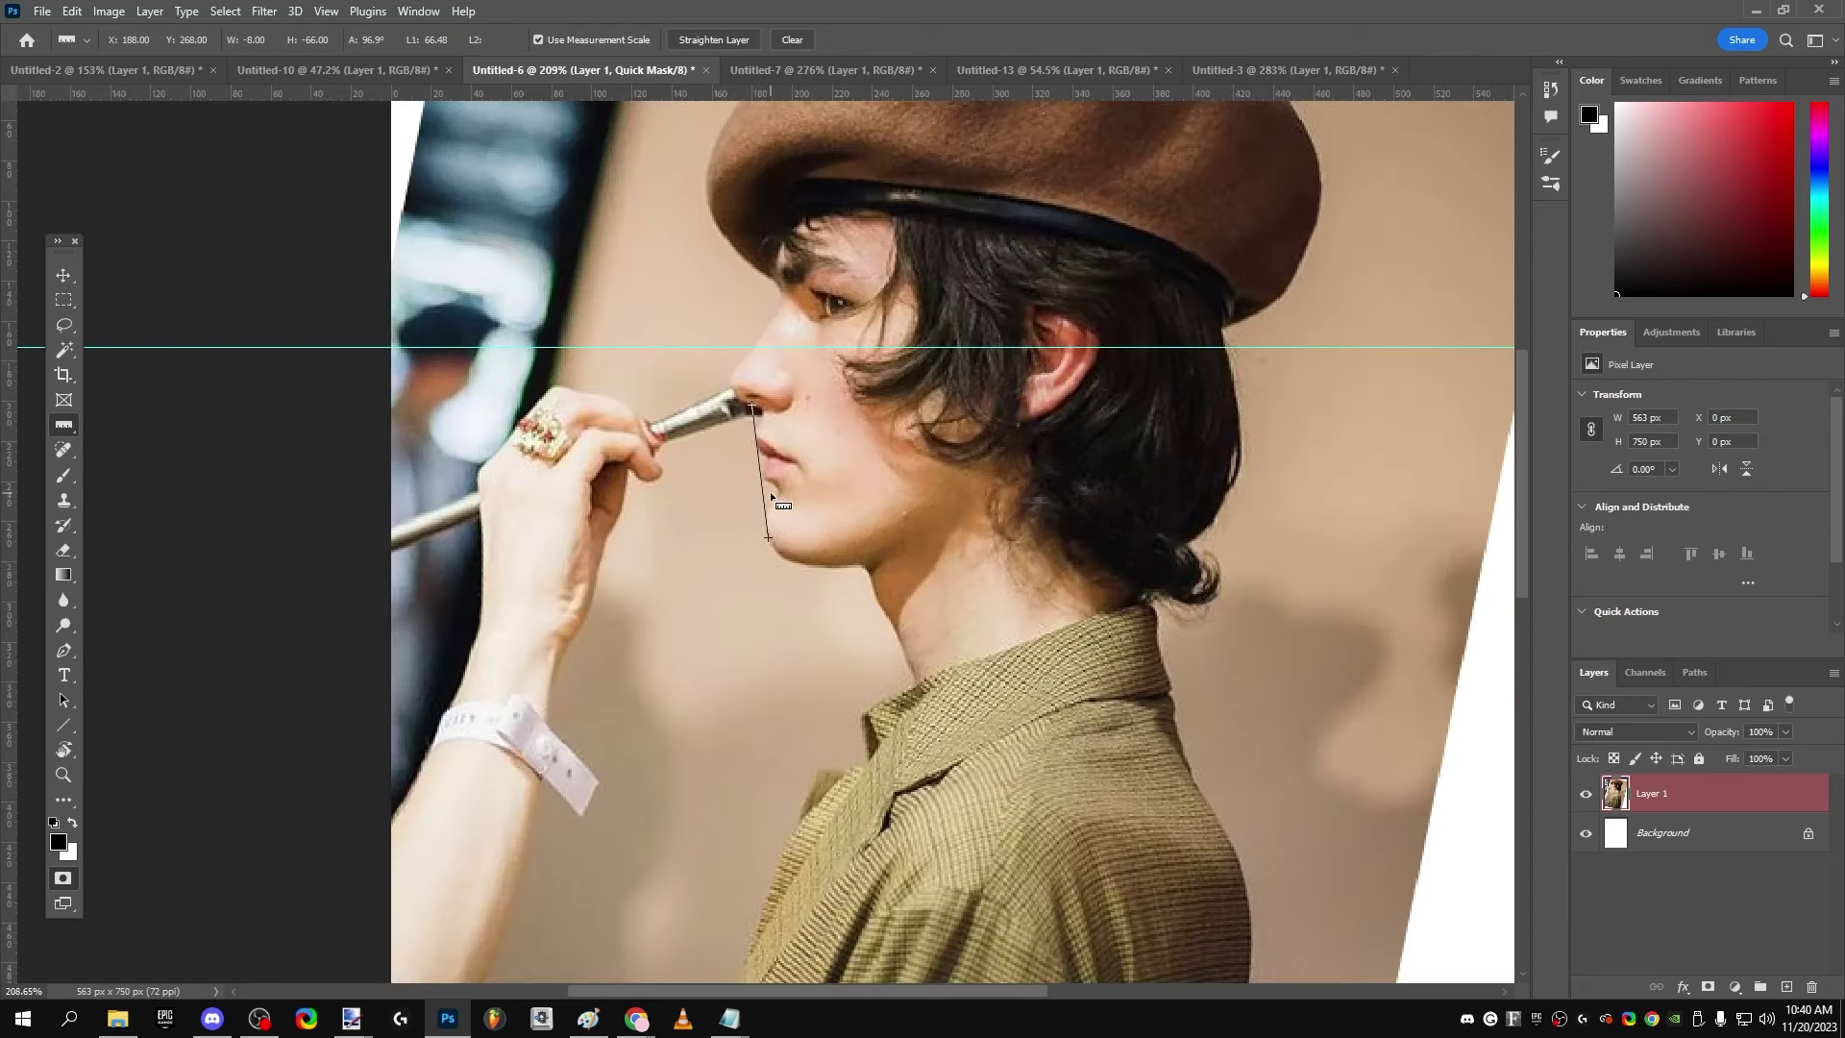
scroll(771, 506, "up", 5)
scroll(771, 420, "down", 5)
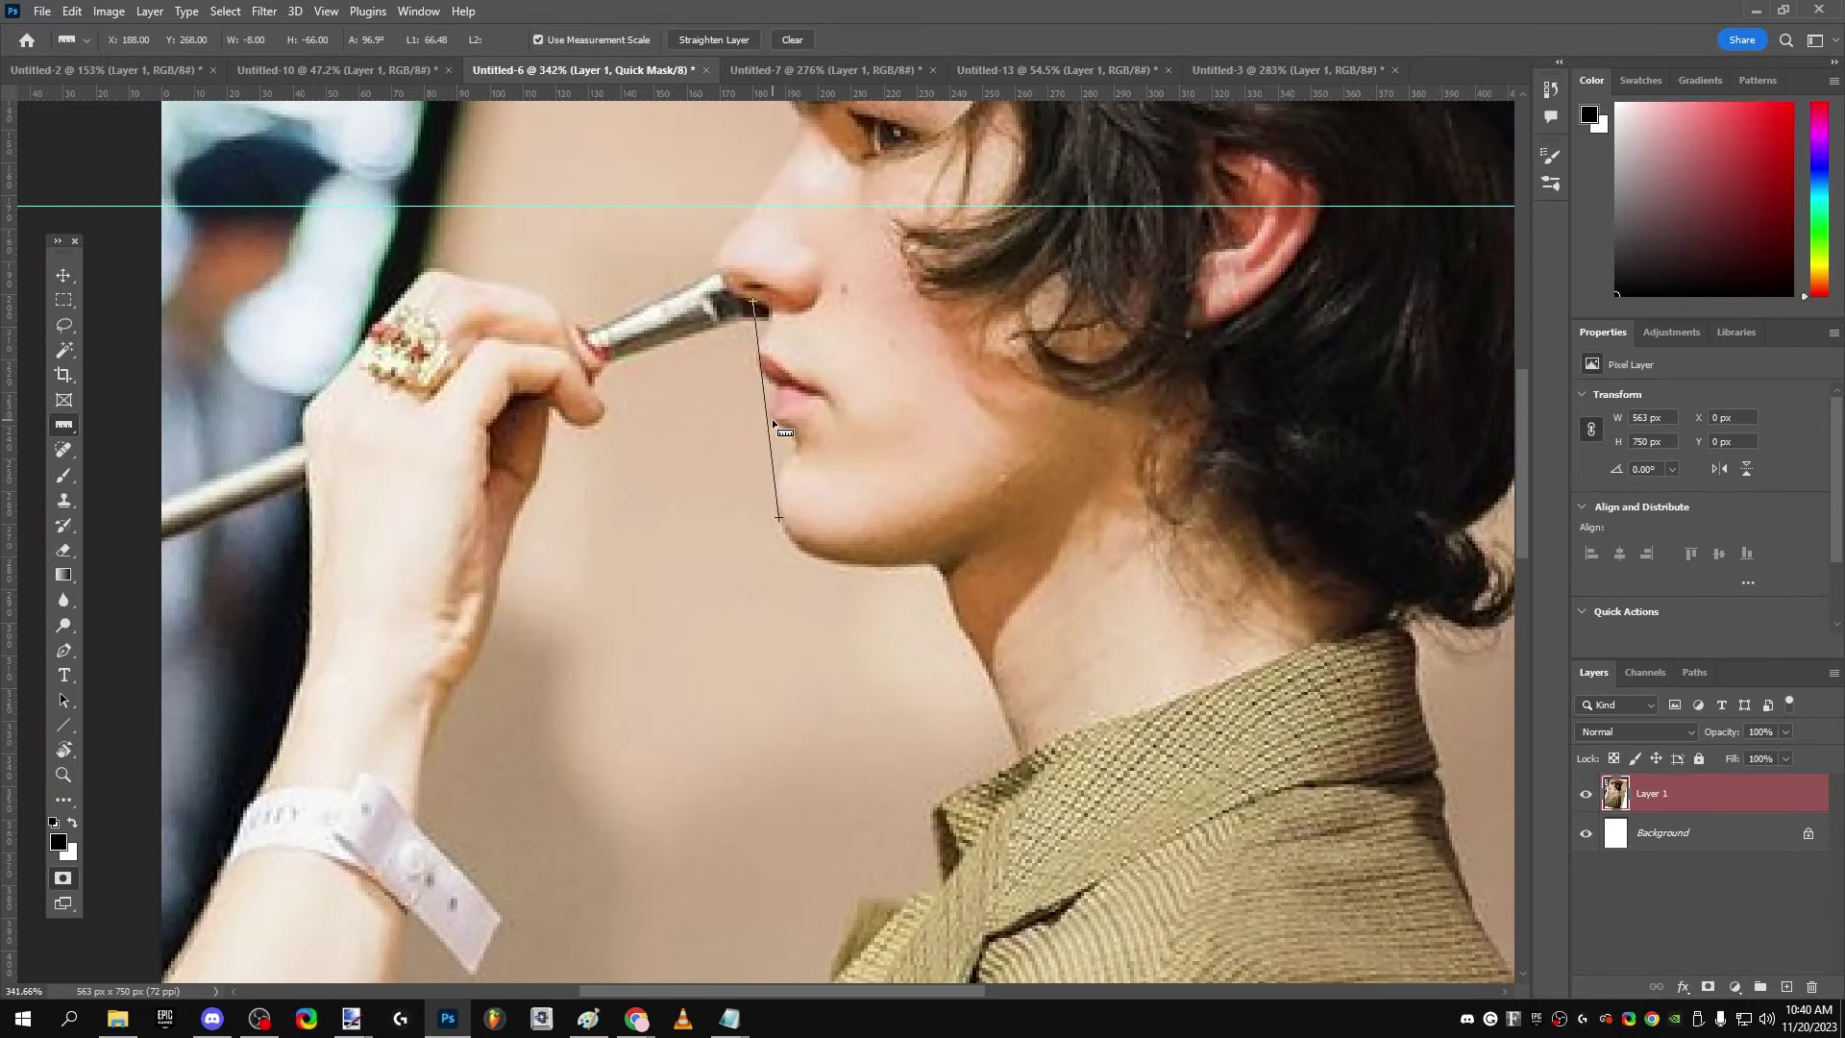
left_click_drag(1077, 598, 1151, 695)
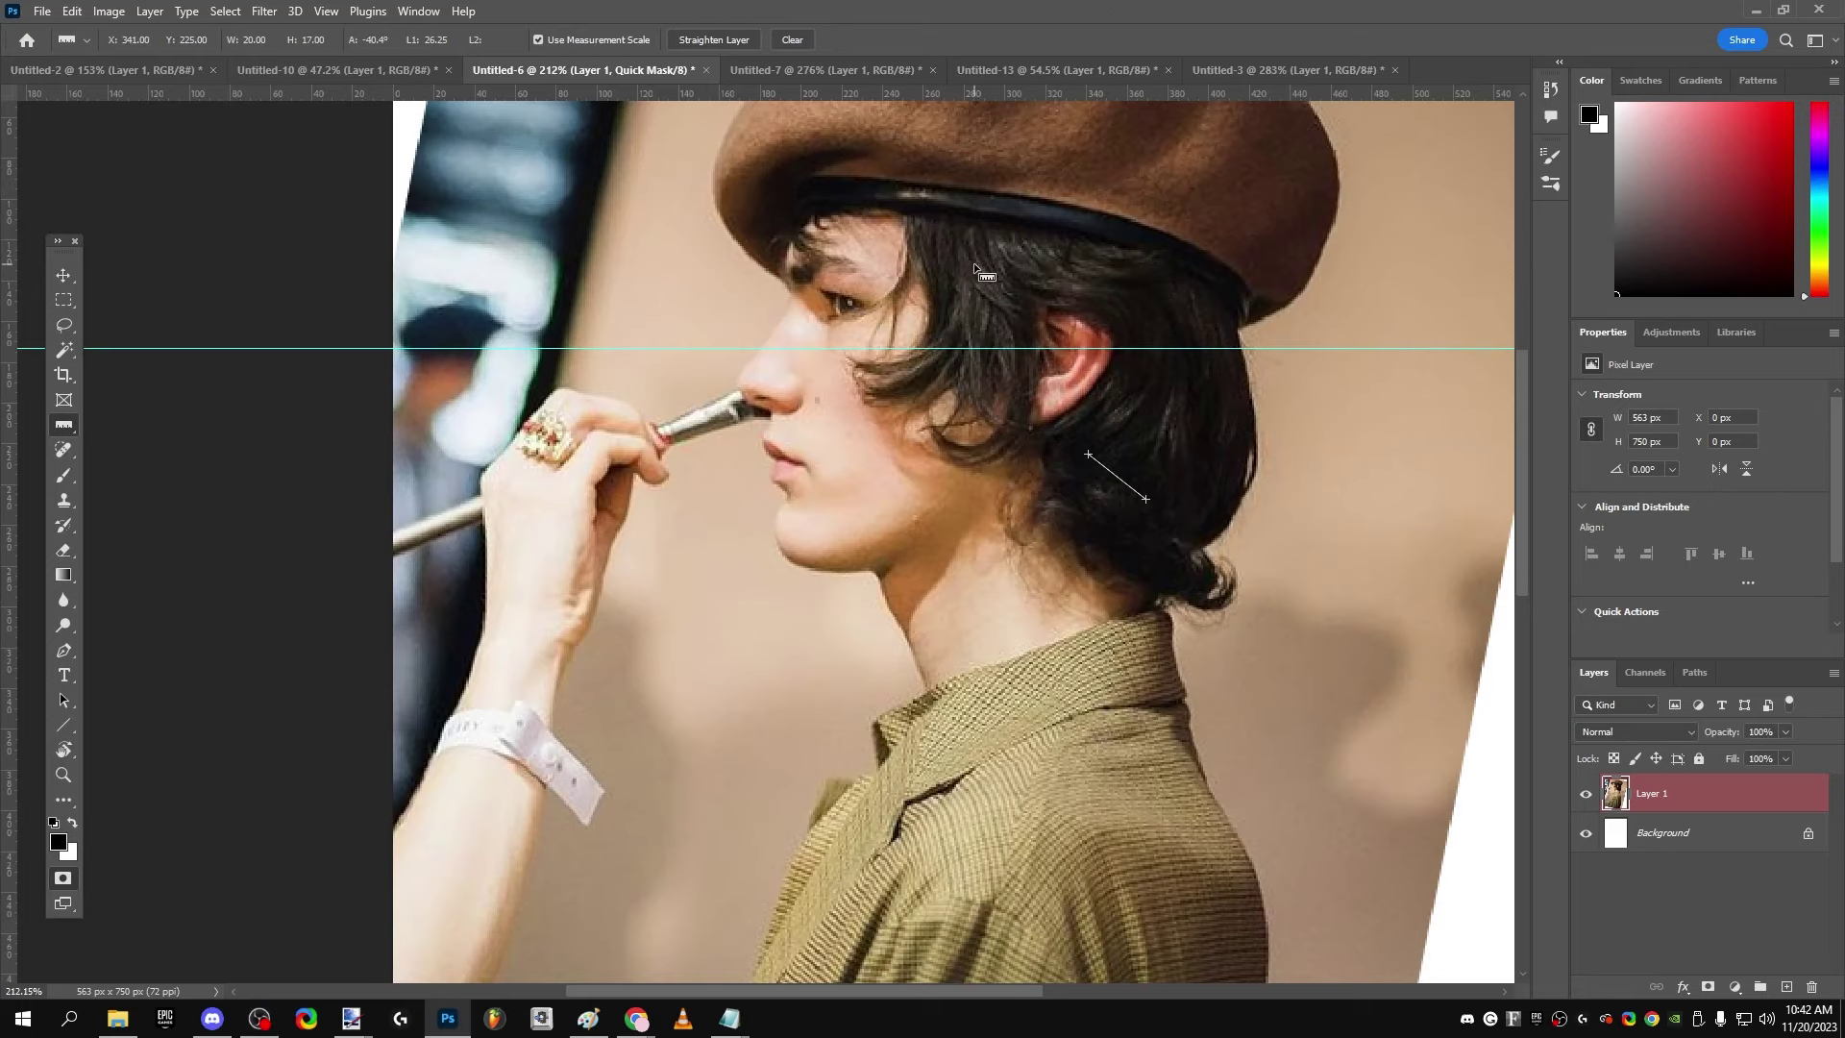
scroll(820, 268, "up", 3)
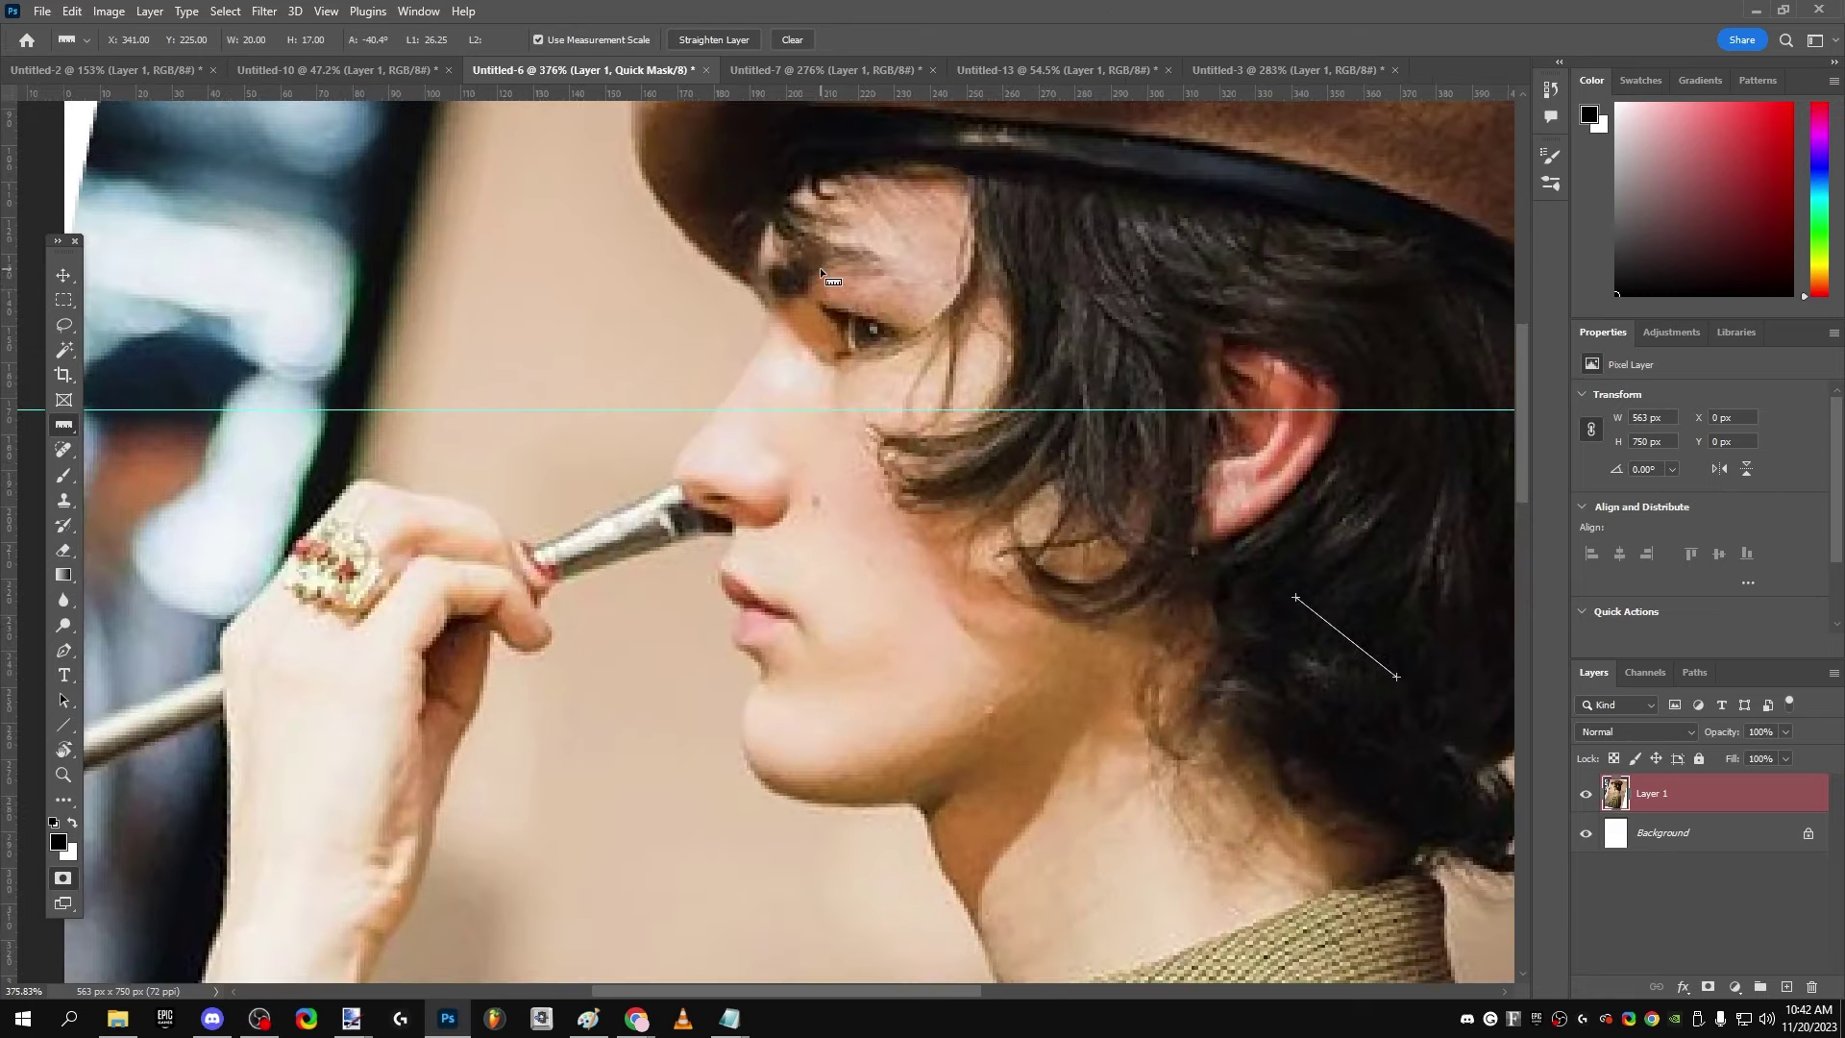
Step: Measure the profile angle from the brow over the nose tip to the chin with the Ruler, and discard it
scroll(850, 398, "down", 2)
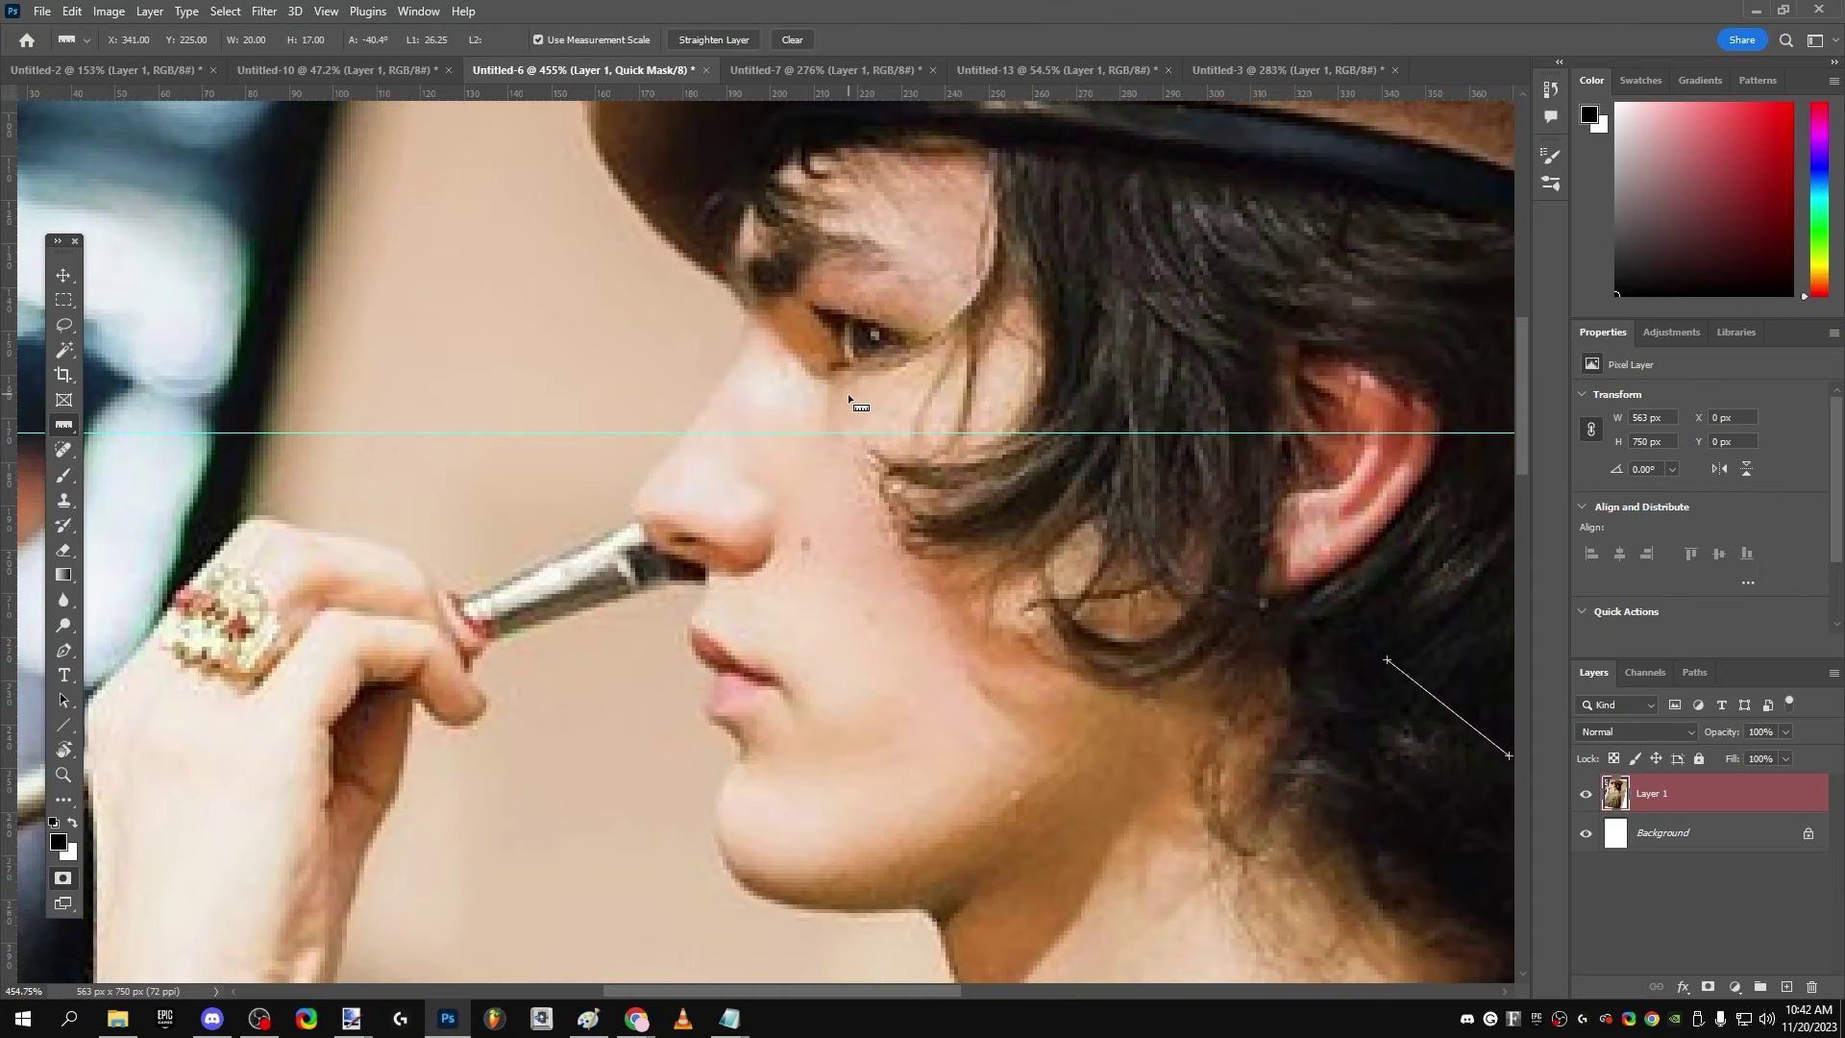
scroll(844, 400, "up", 1)
left_click_drag(826, 478, 880, 416)
scroll(830, 416, "down", 3)
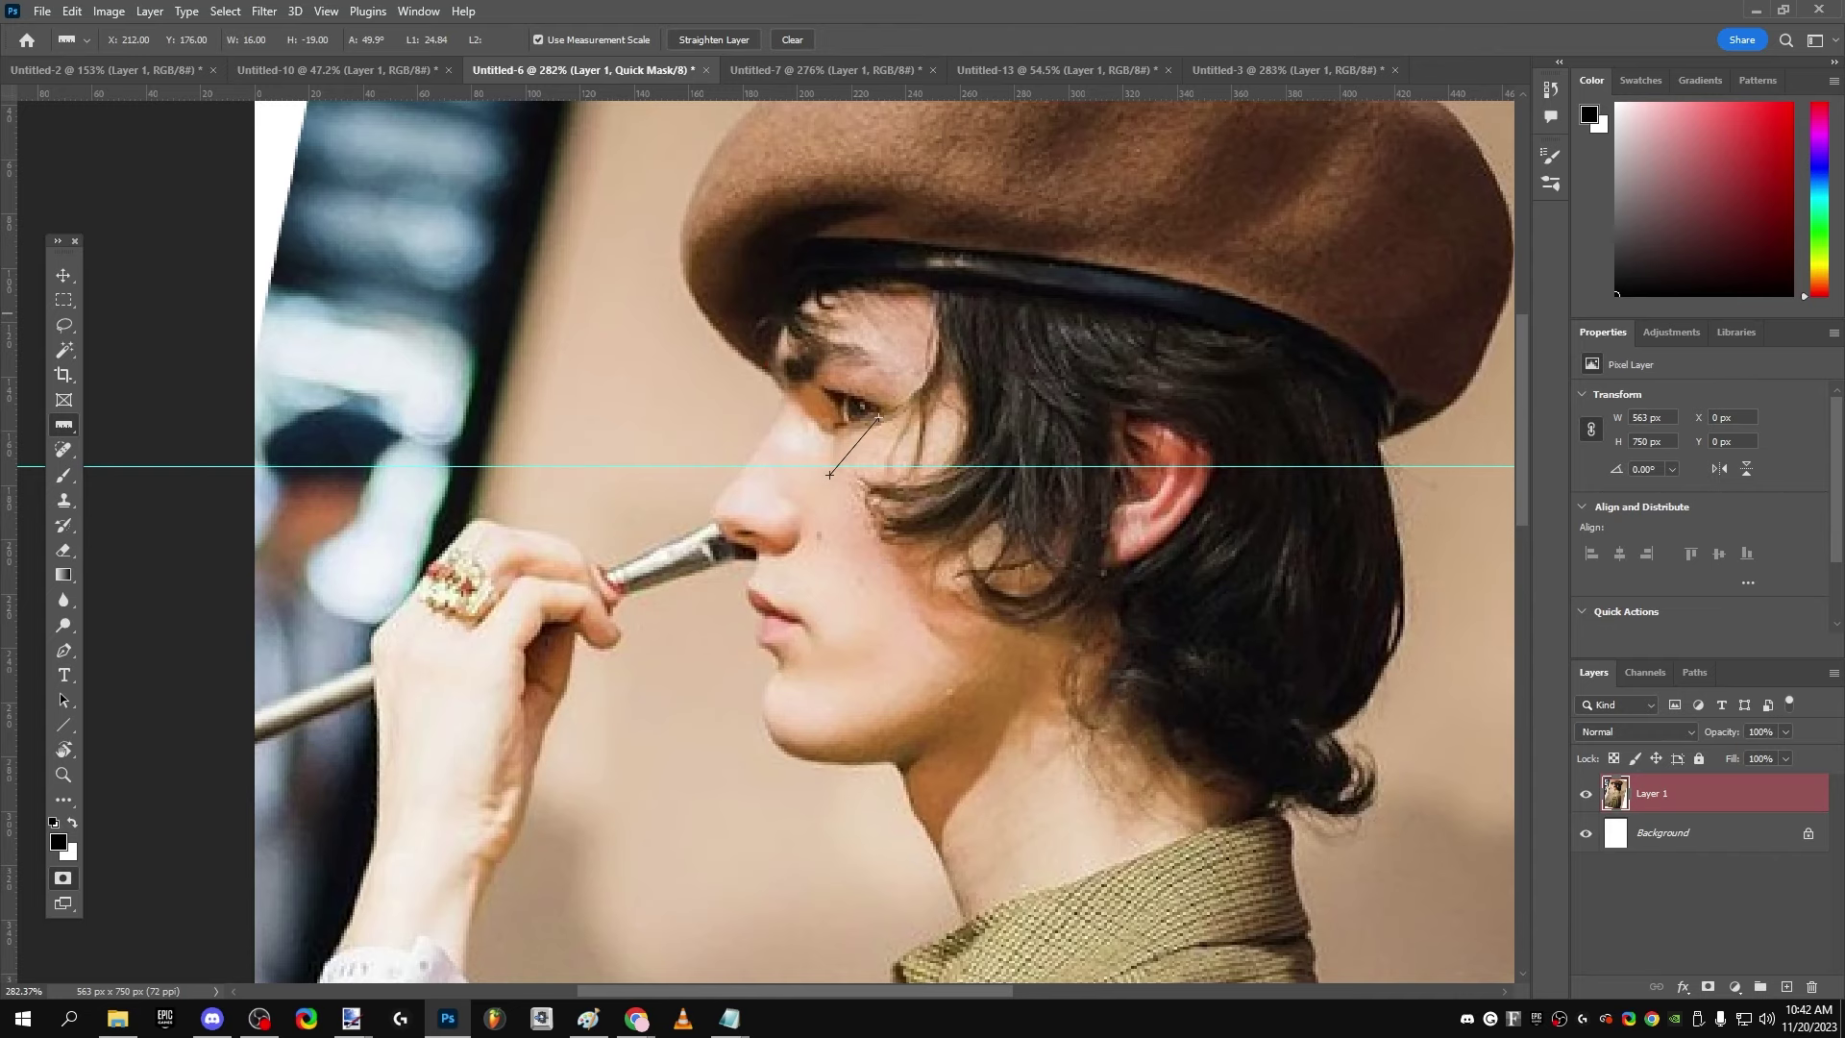
scroll(1115, 451, "down", 3)
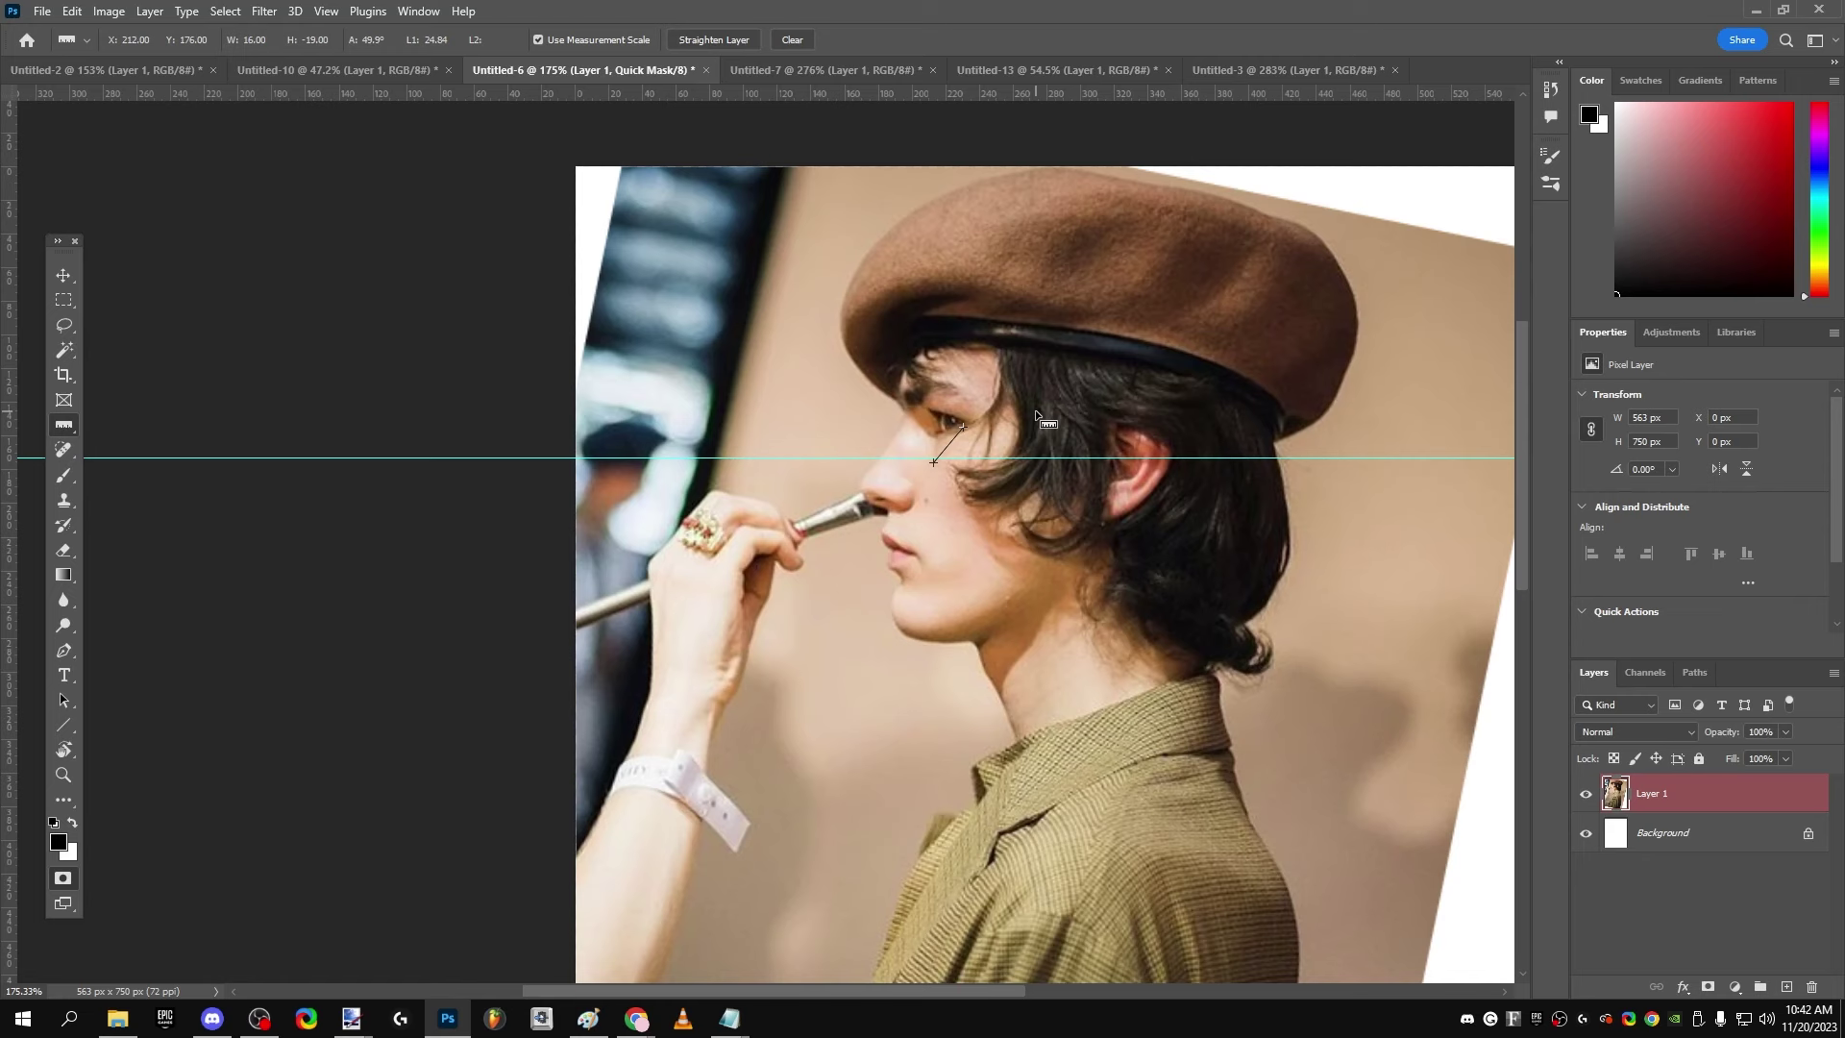
scroll(978, 414, "up", 3)
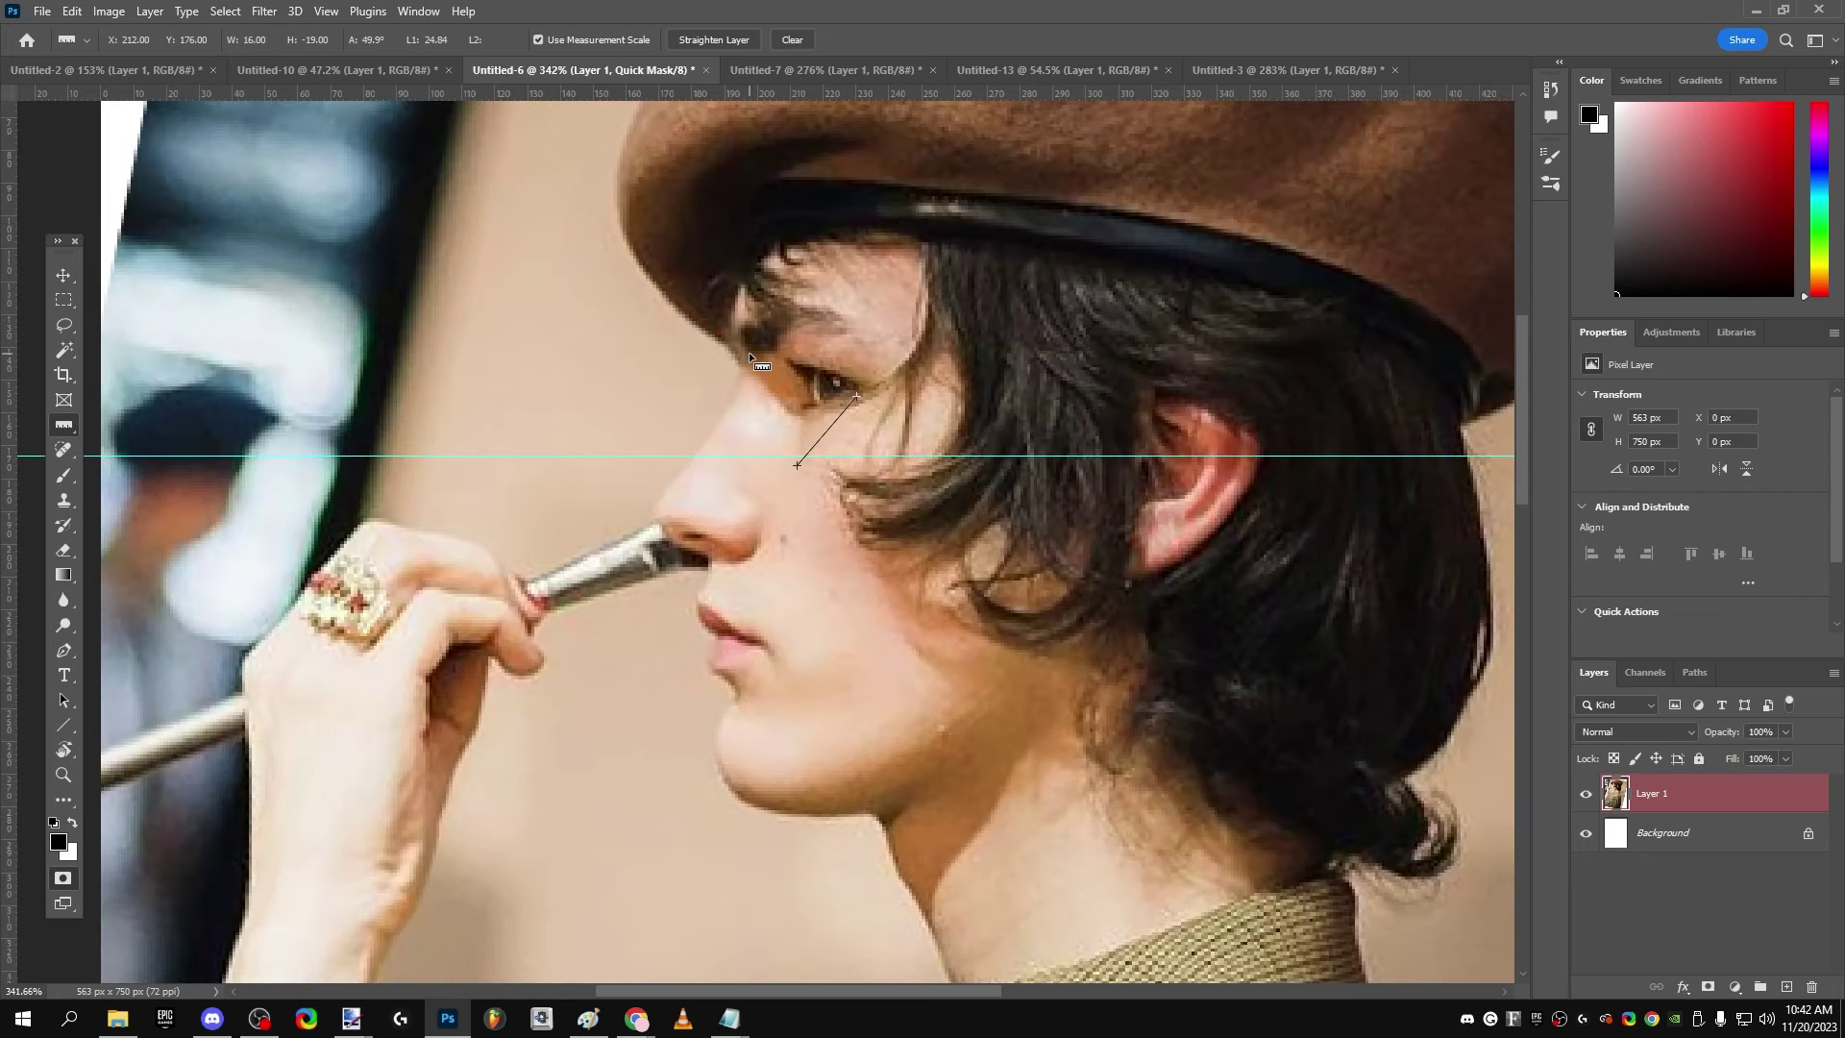
scroll(734, 338, "down", 2)
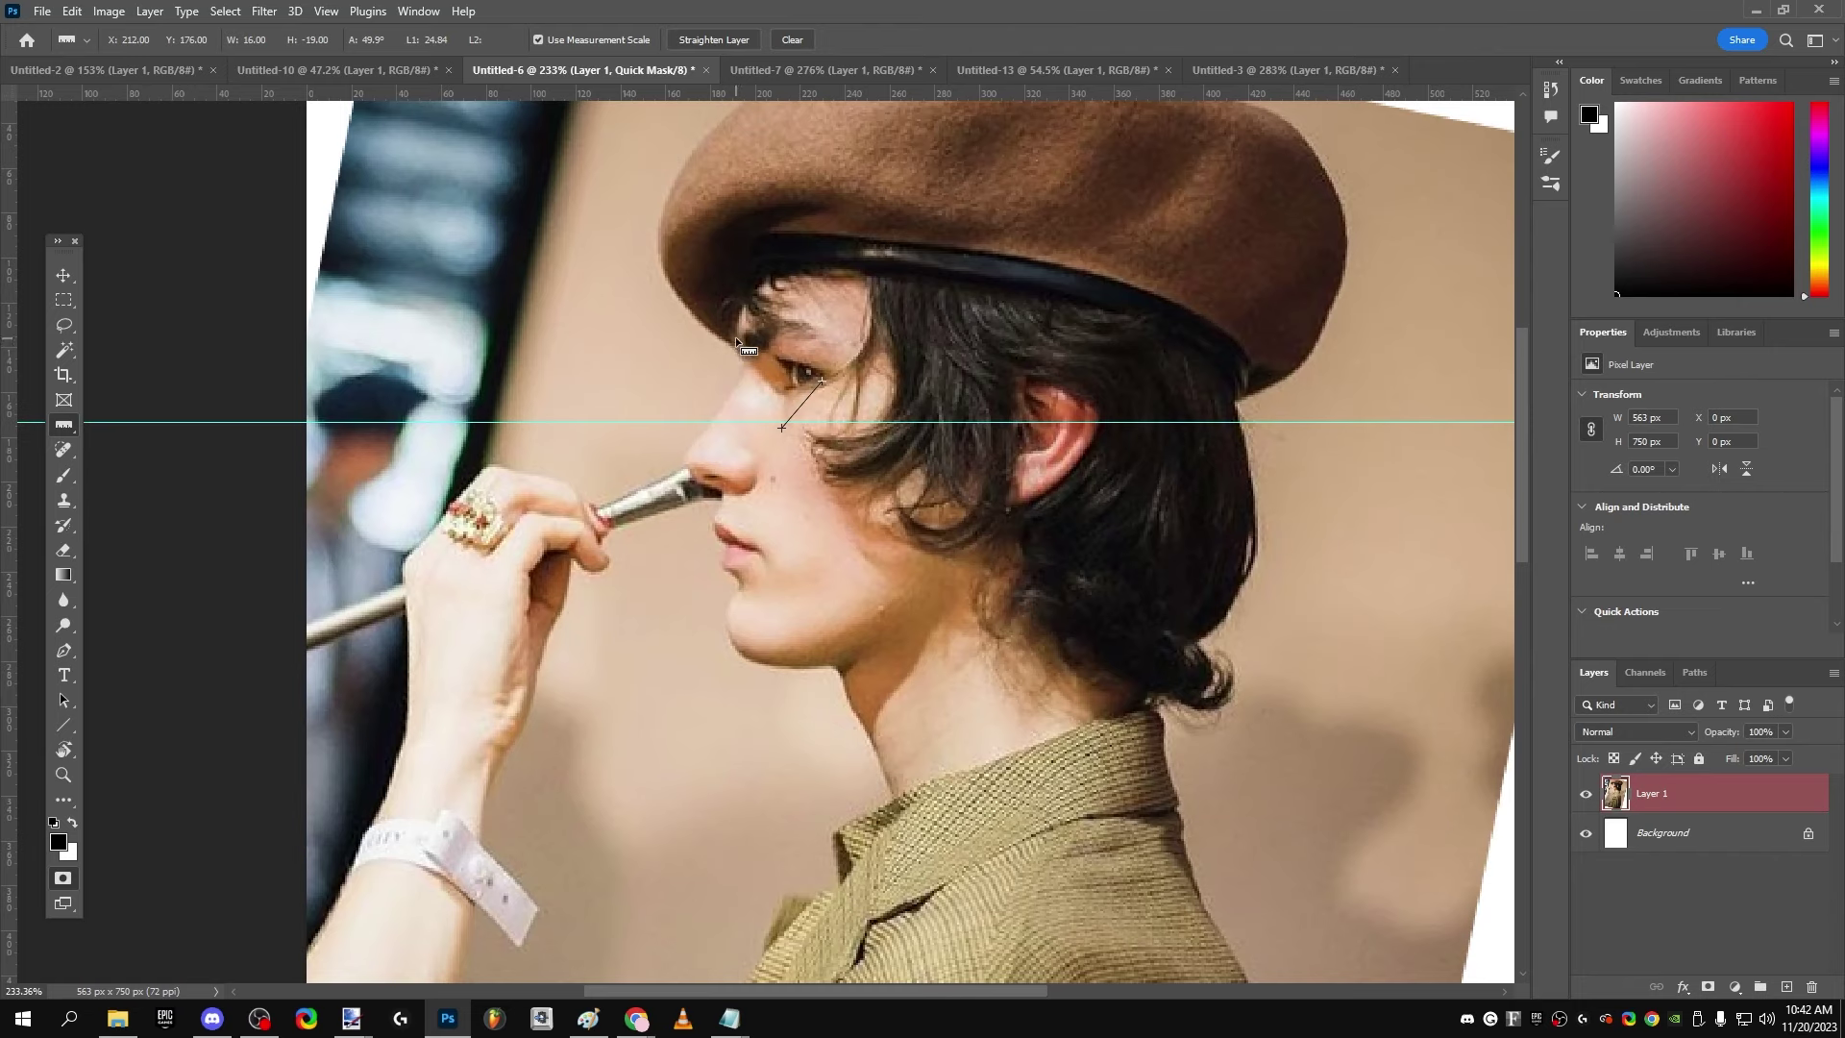
mouse_move(734, 338)
left_mouse_down()
mouse_move(679, 475)
mouse_move(714, 646)
mouse_move(729, 631)
left_mouse_up()
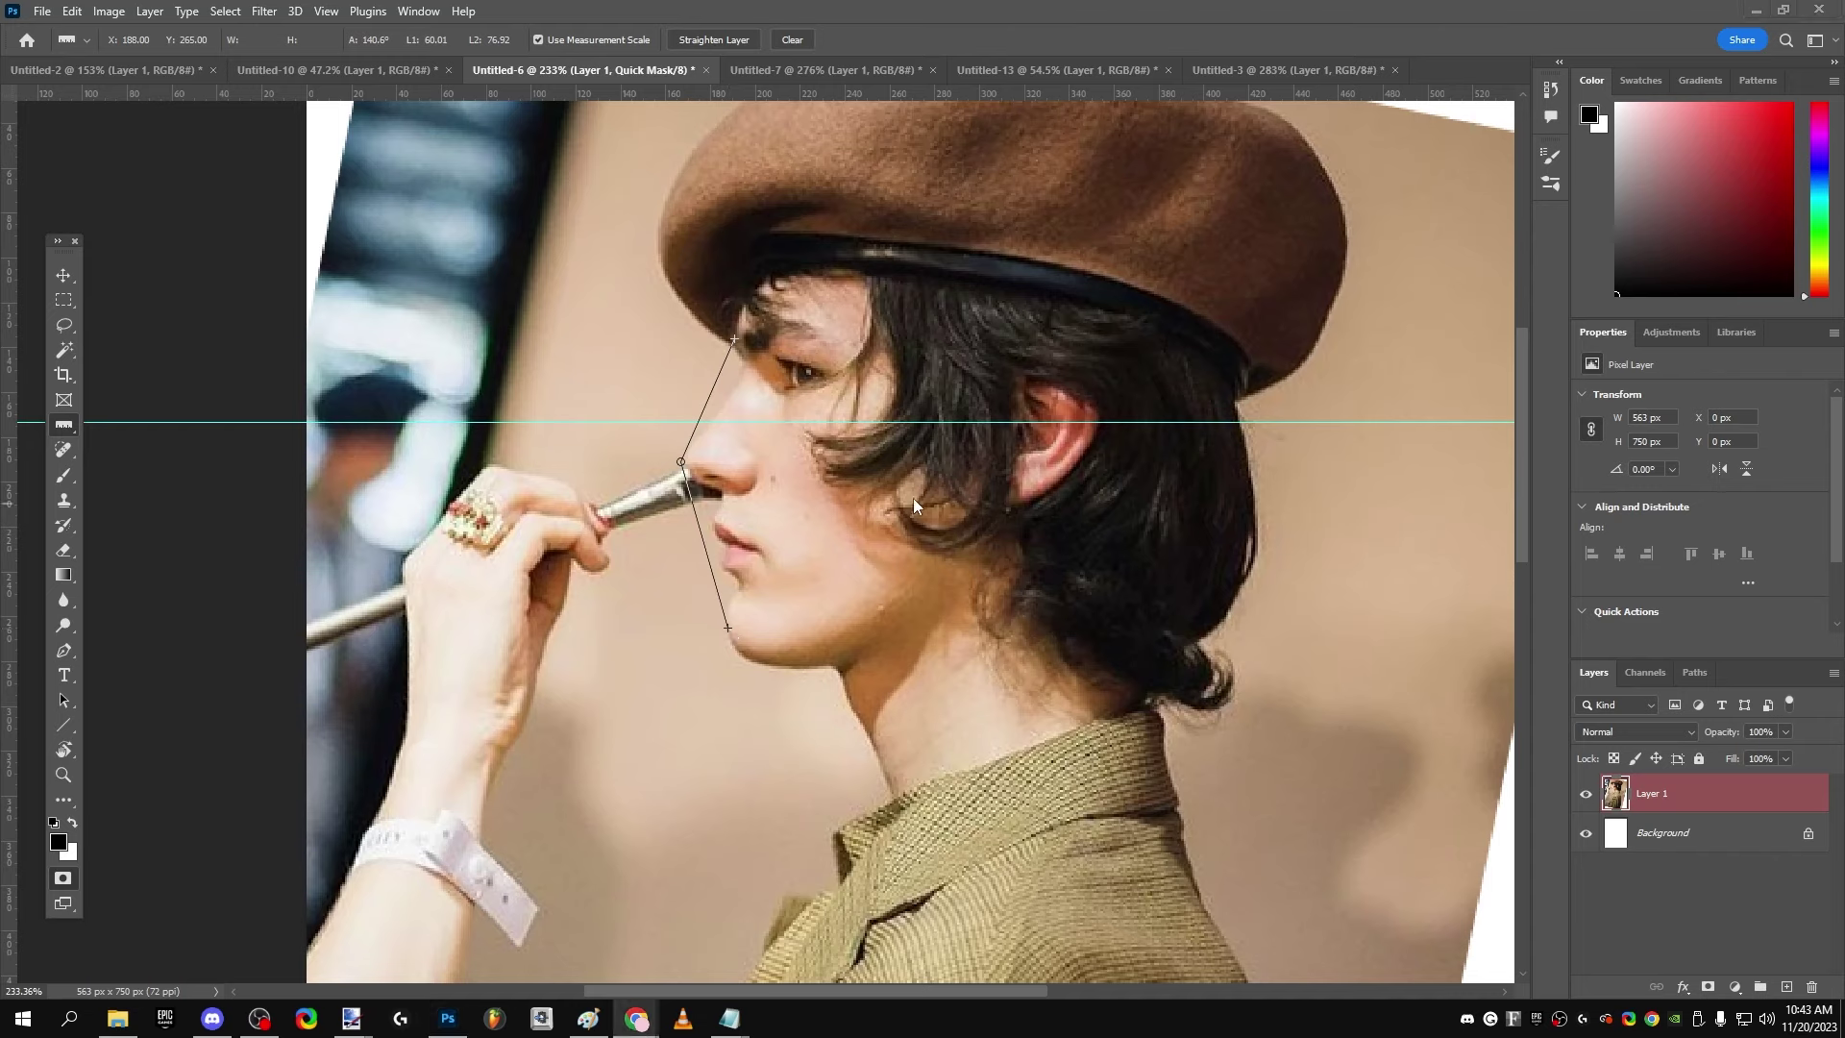
scroll(880, 521, "up", 1)
left_click_drag(1115, 678, 1160, 706)
Step: Measure the profile angle from the nose root over the nose base to the front of the chin
scroll(751, 346, "up", 2)
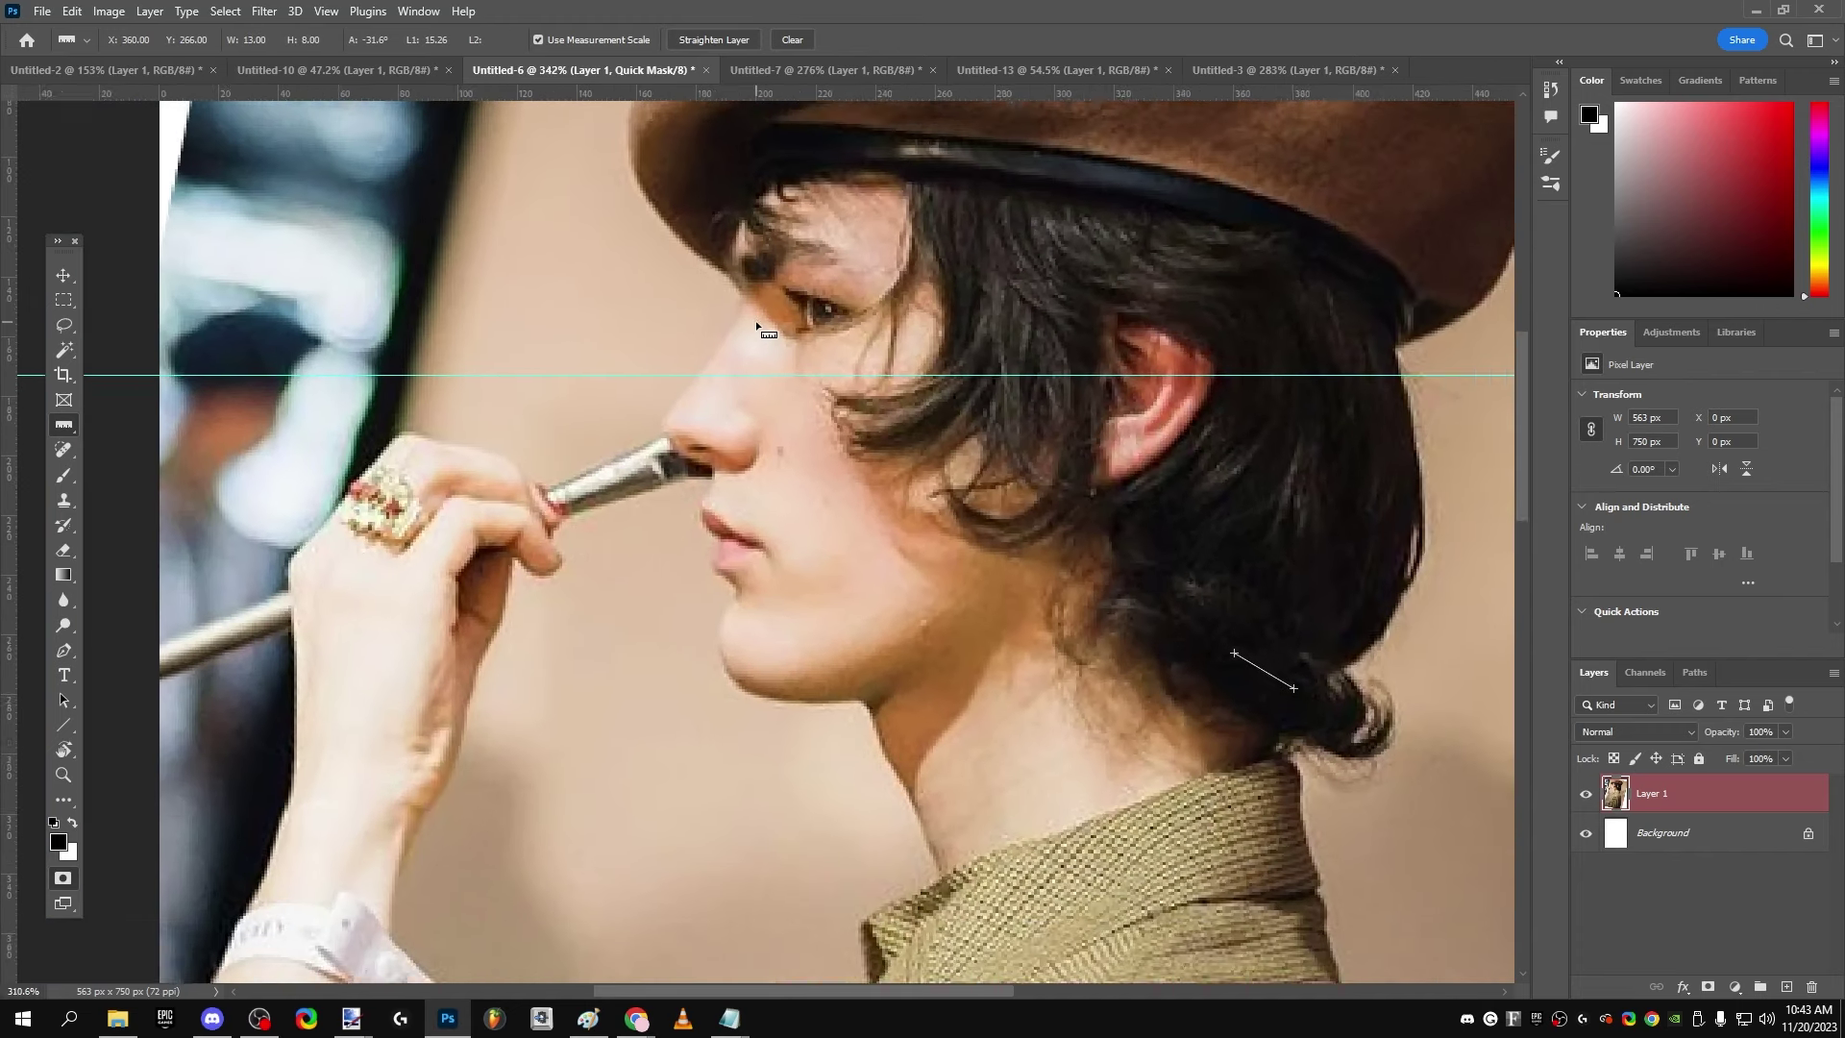
scroll(750, 346, "up", 1)
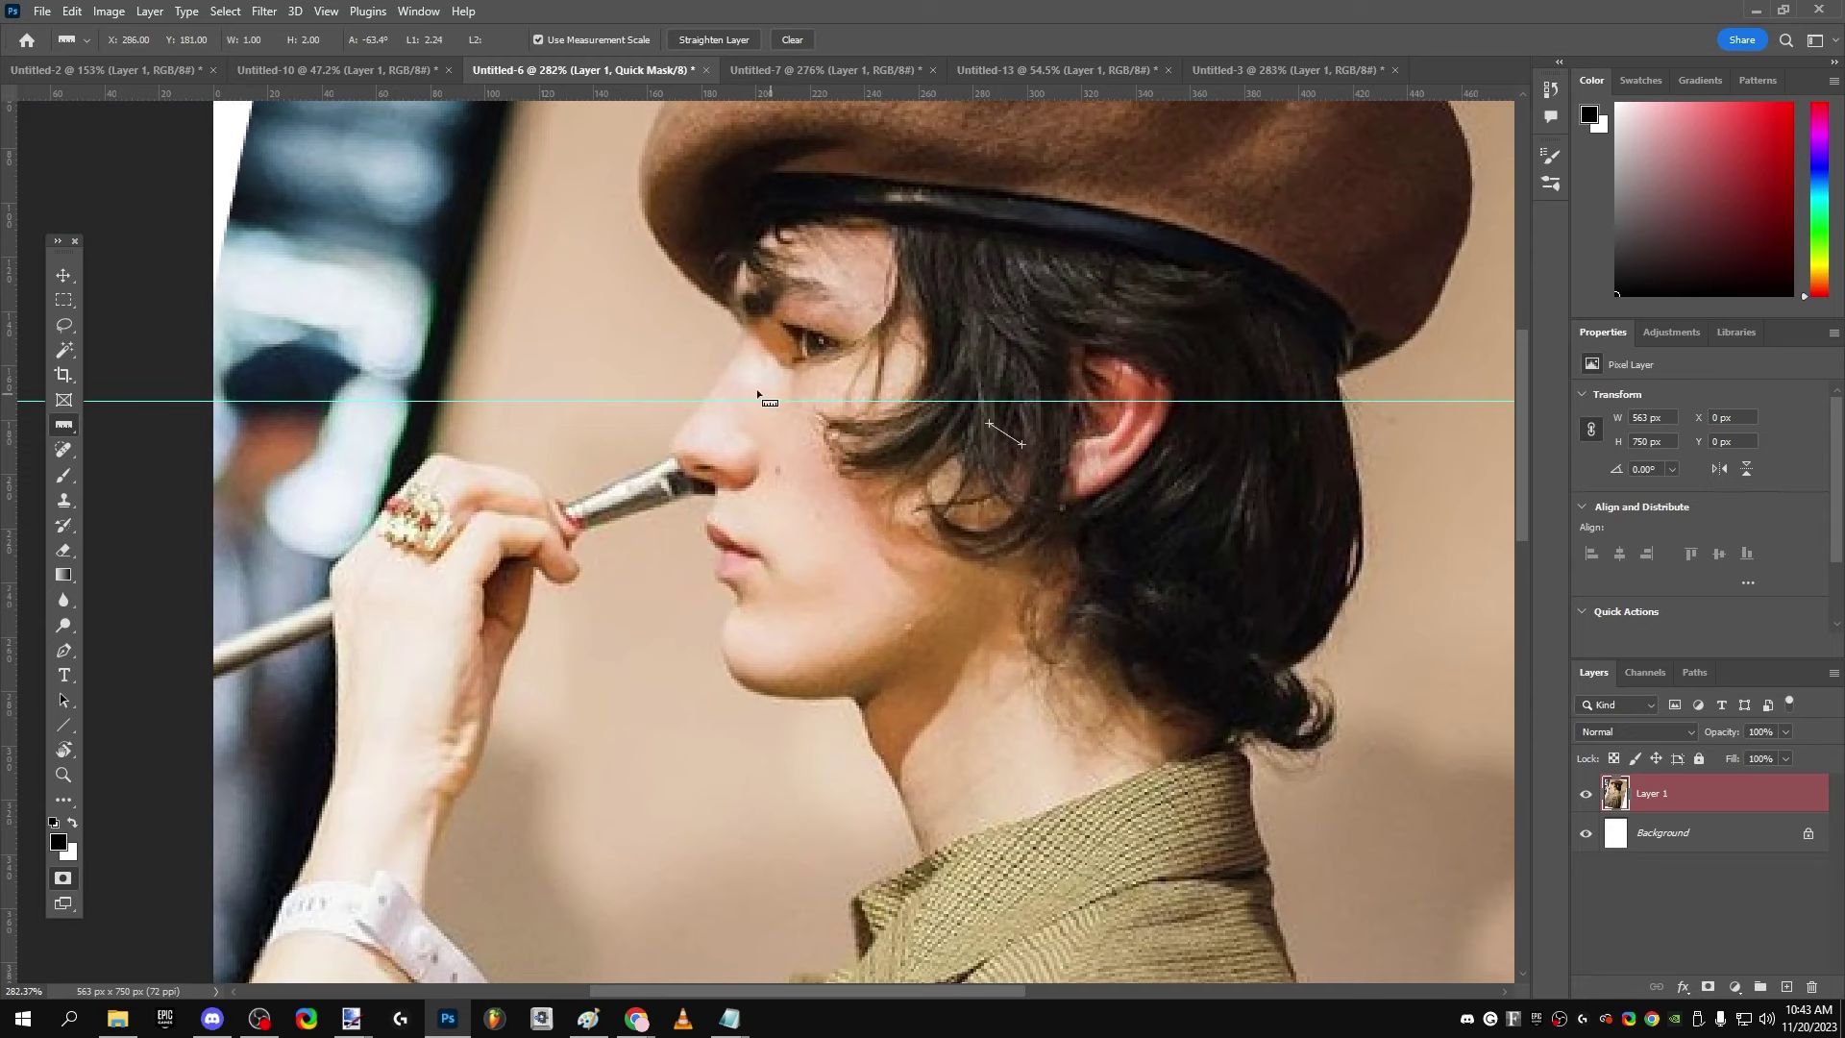
scroll(744, 404, "up", 1)
mouse_move(746, 404)
left_mouse_down()
mouse_move(718, 615)
mouse_move(713, 562)
mouse_move(719, 731)
left_mouse_up()
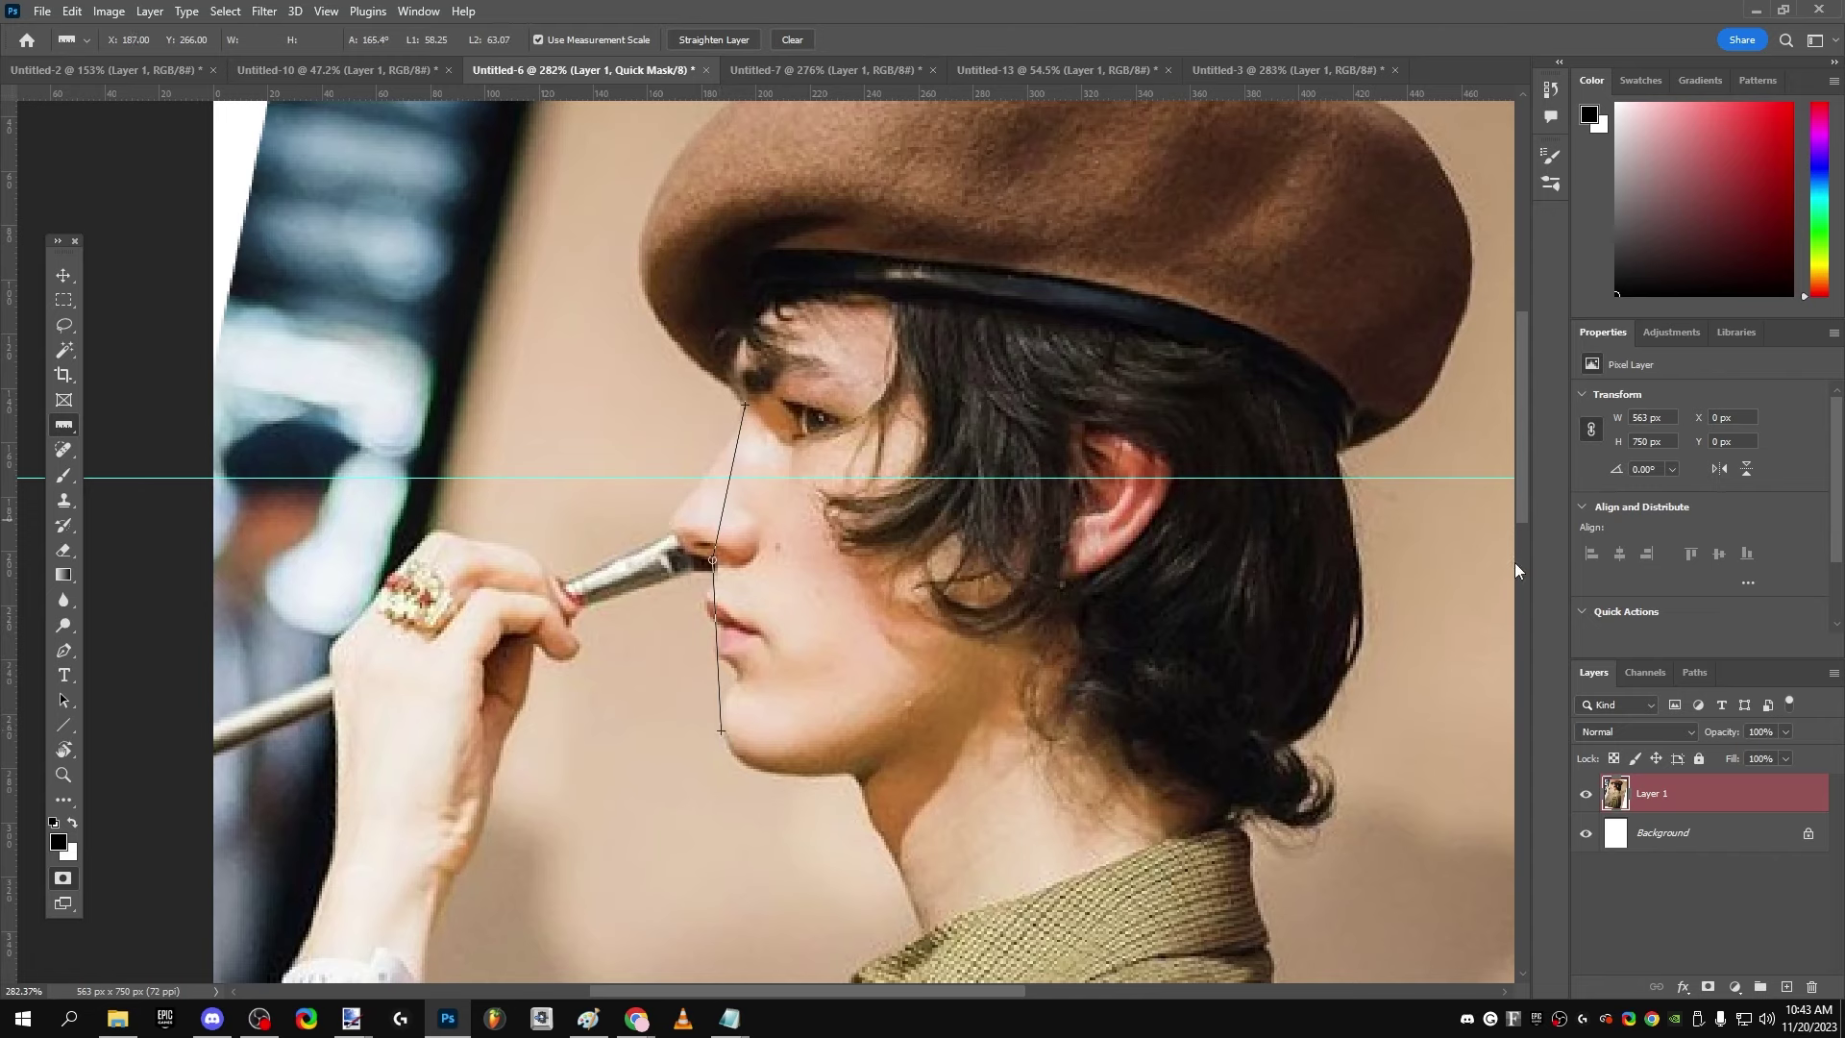
left_click(636, 1019)
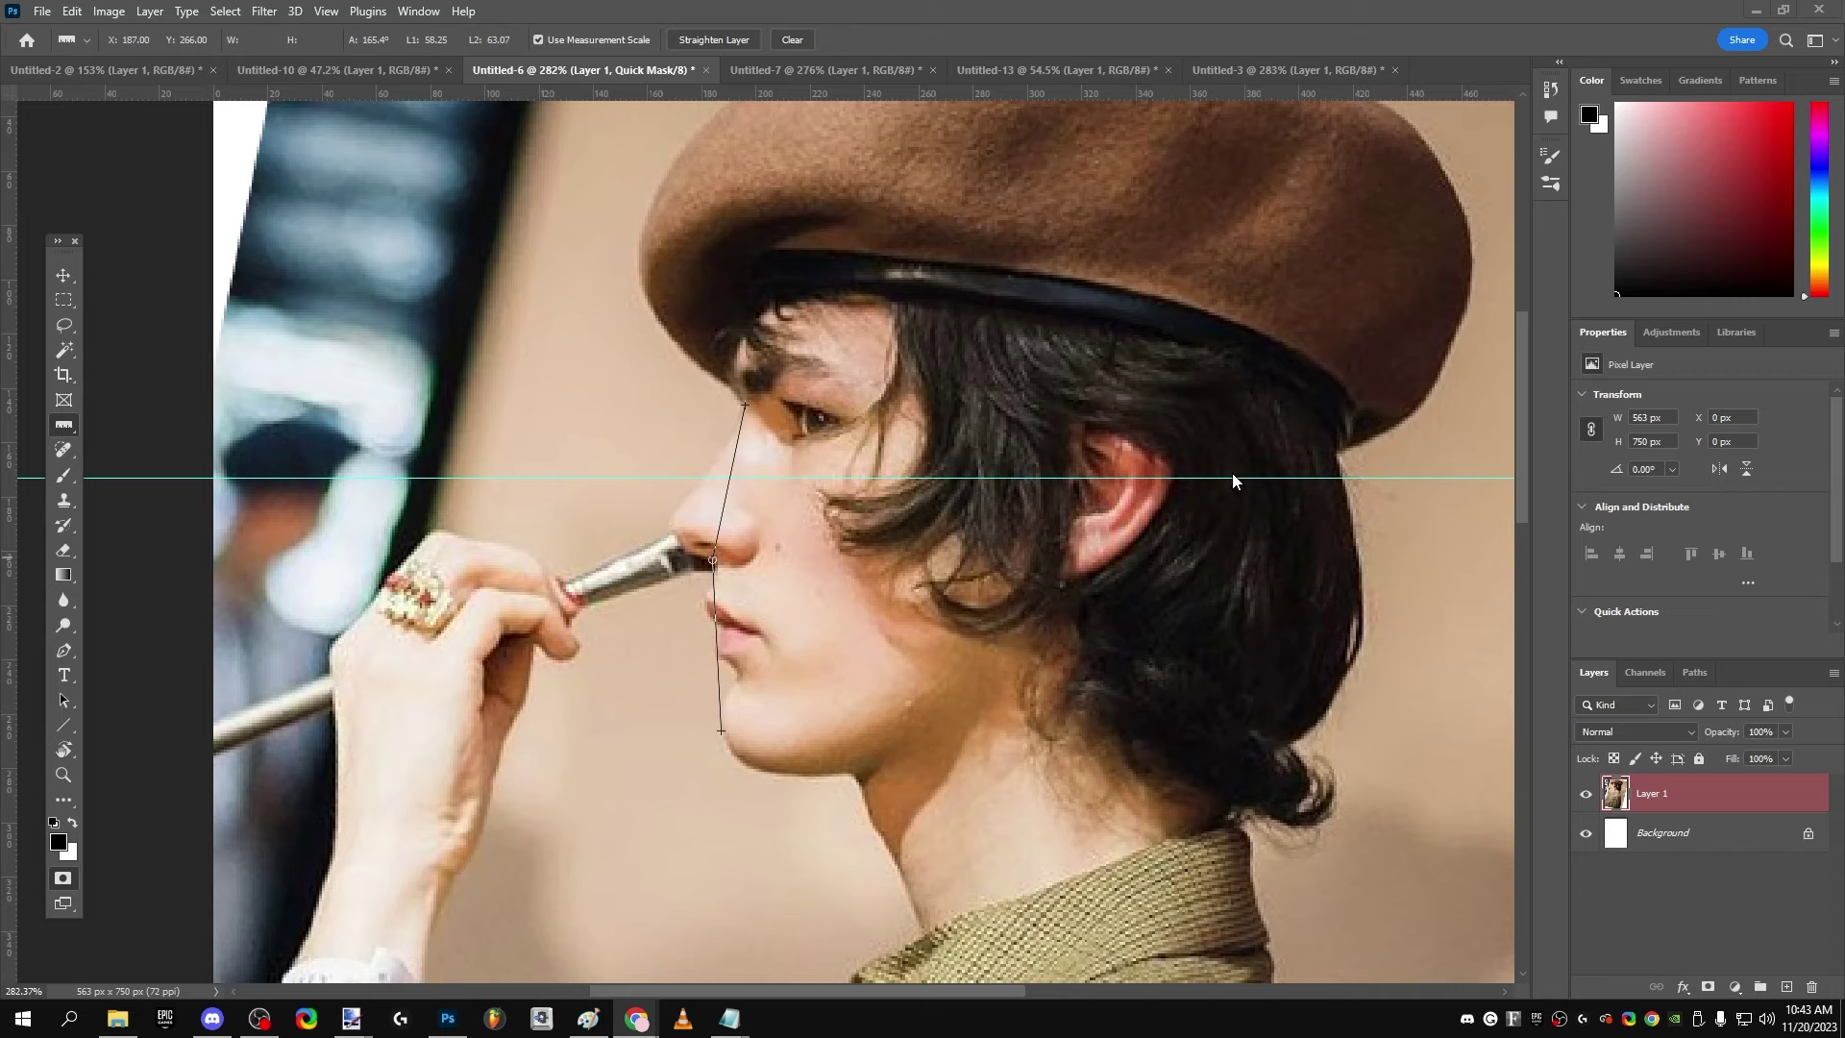
left_click(1070, 750)
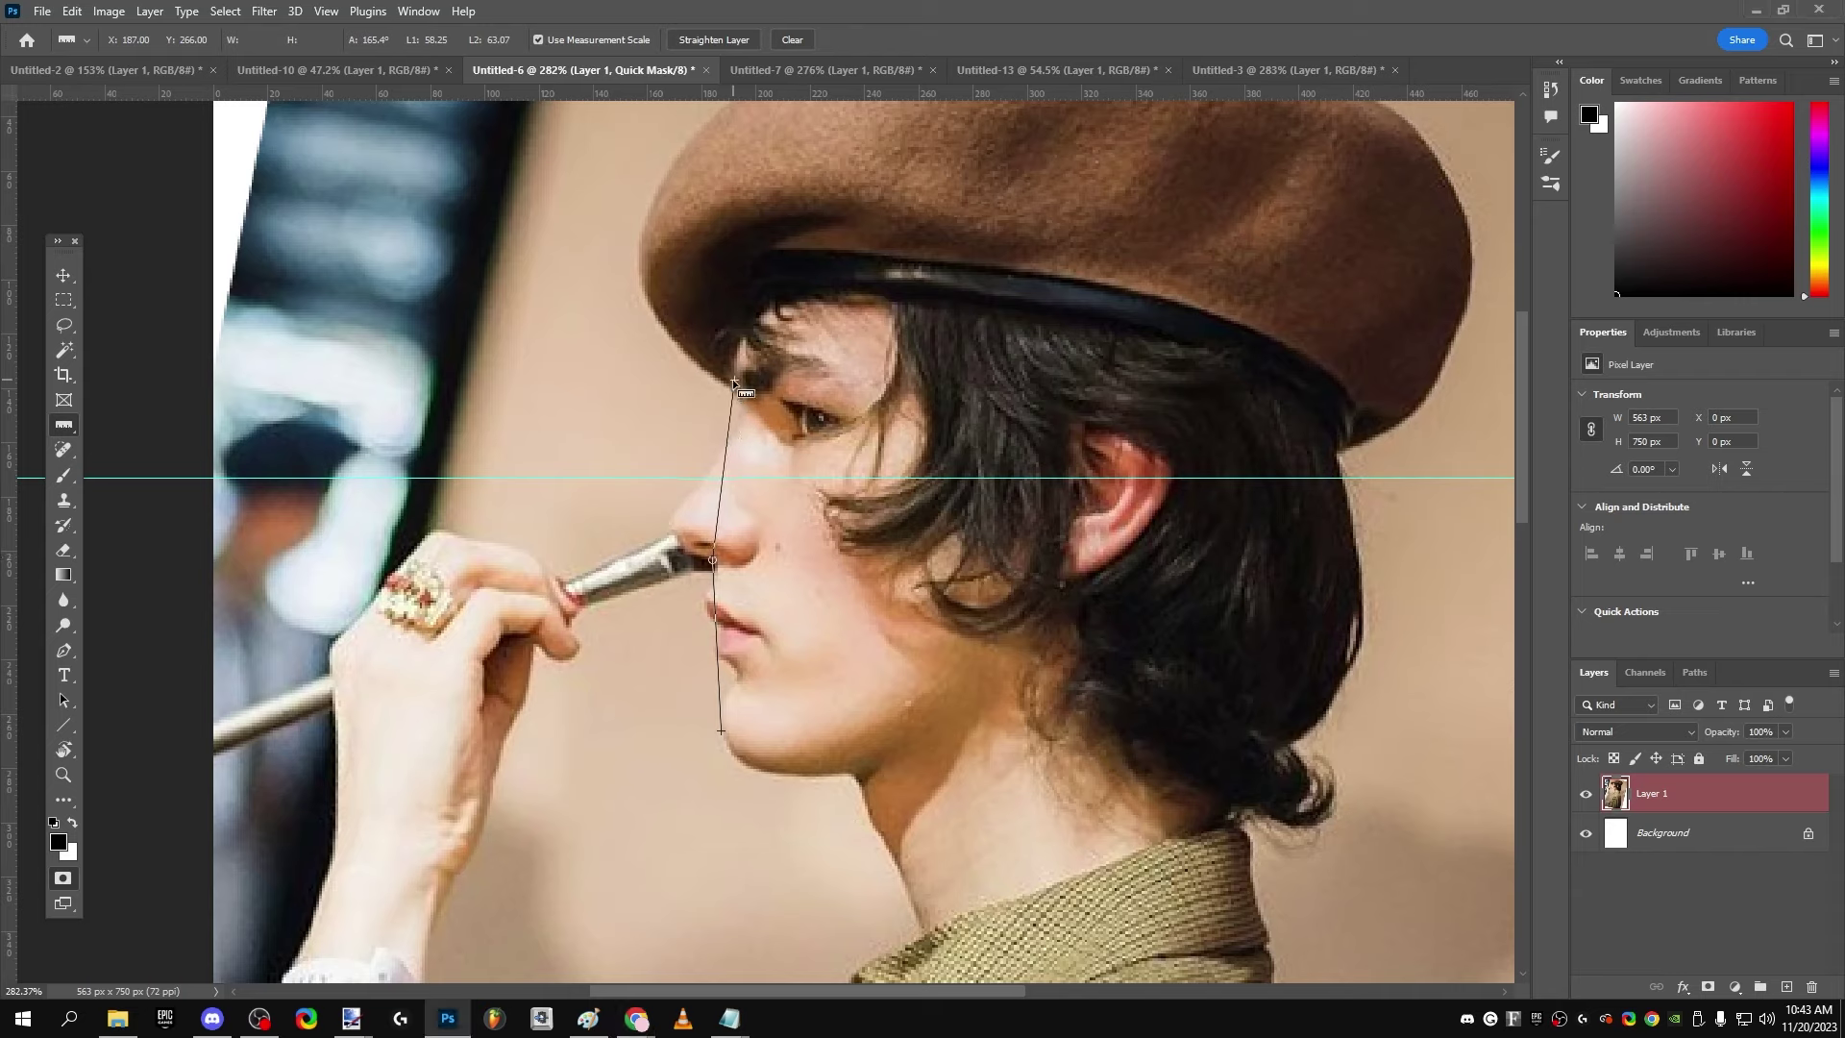
Step: Move the upper end of the angle measurement to the brow, compare the profile, and discard the measurement
key("ctrl+z")
left_click_drag(734, 382, 720, 732)
mouse_move(1060, 682)
left_mouse_down()
mouse_move(1198, 767)
mouse_move(1095, 846)
left_mouse_up()
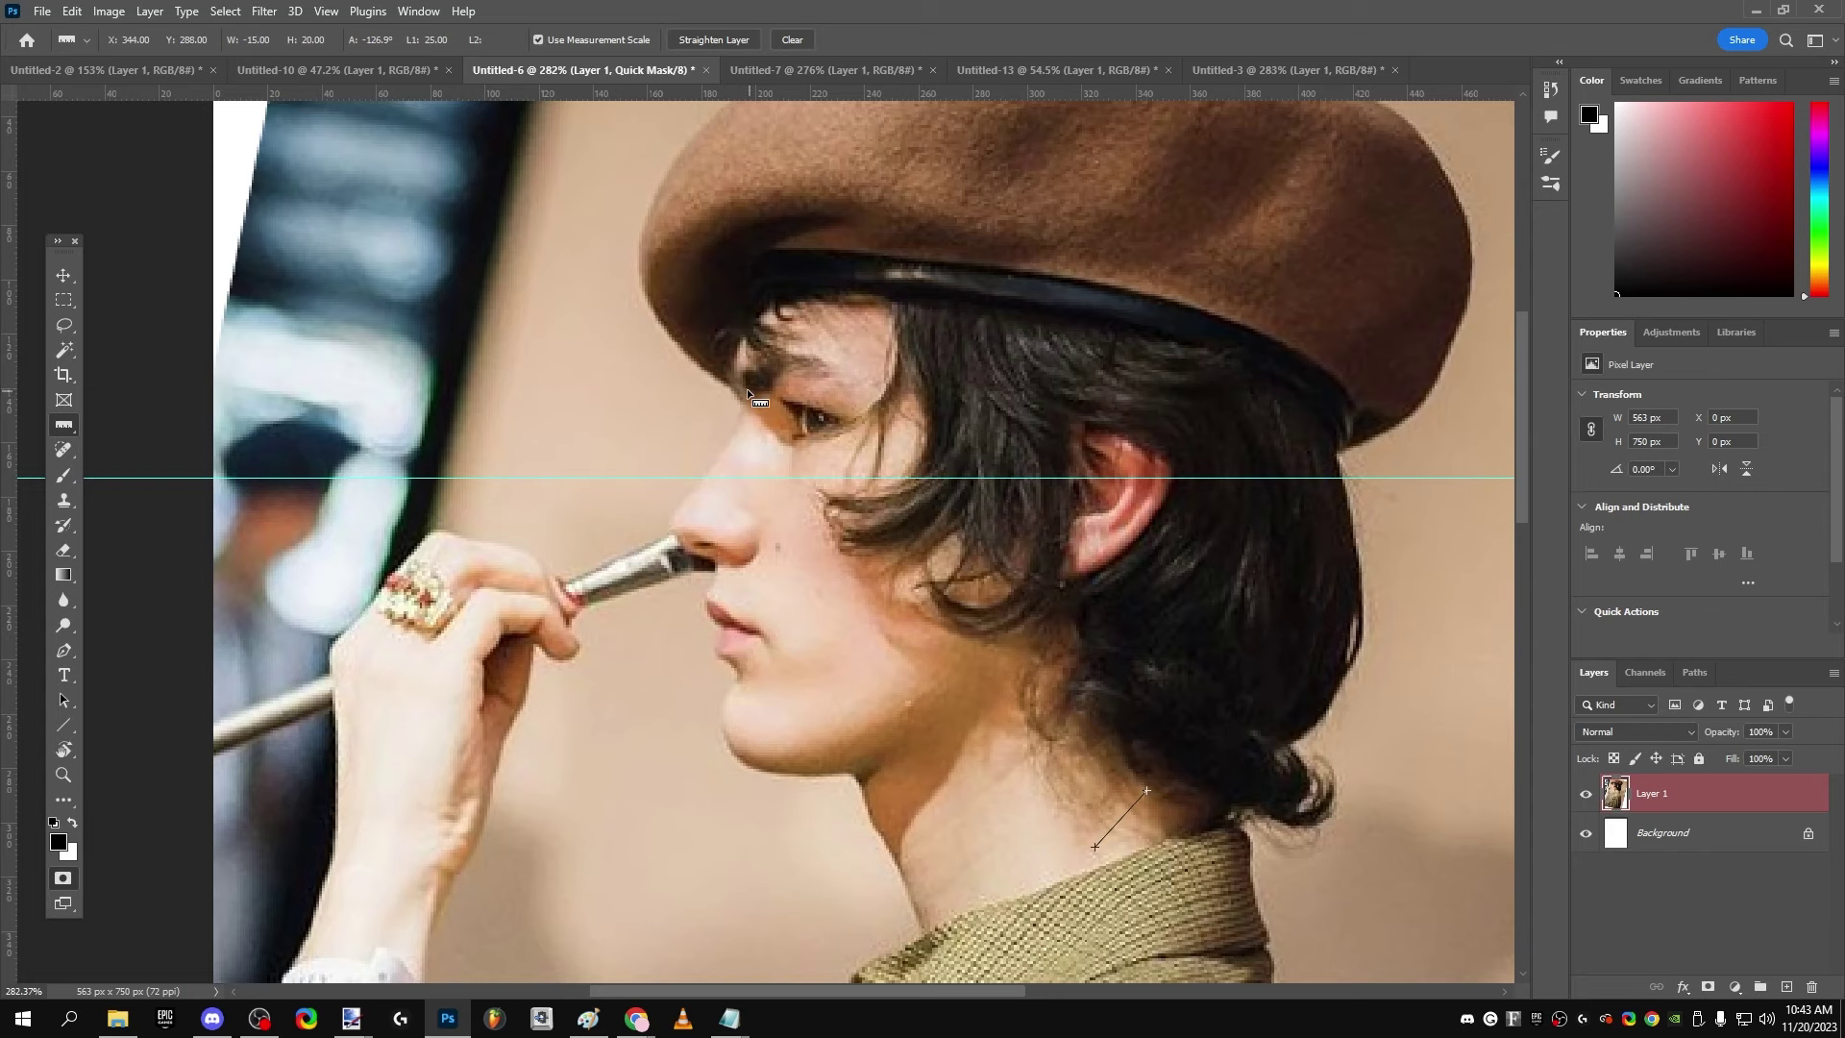
Step: Measure the angle between the front of the neck and the underside of the jaw, and discard the measurement
scroll(746, 388, "down", 1)
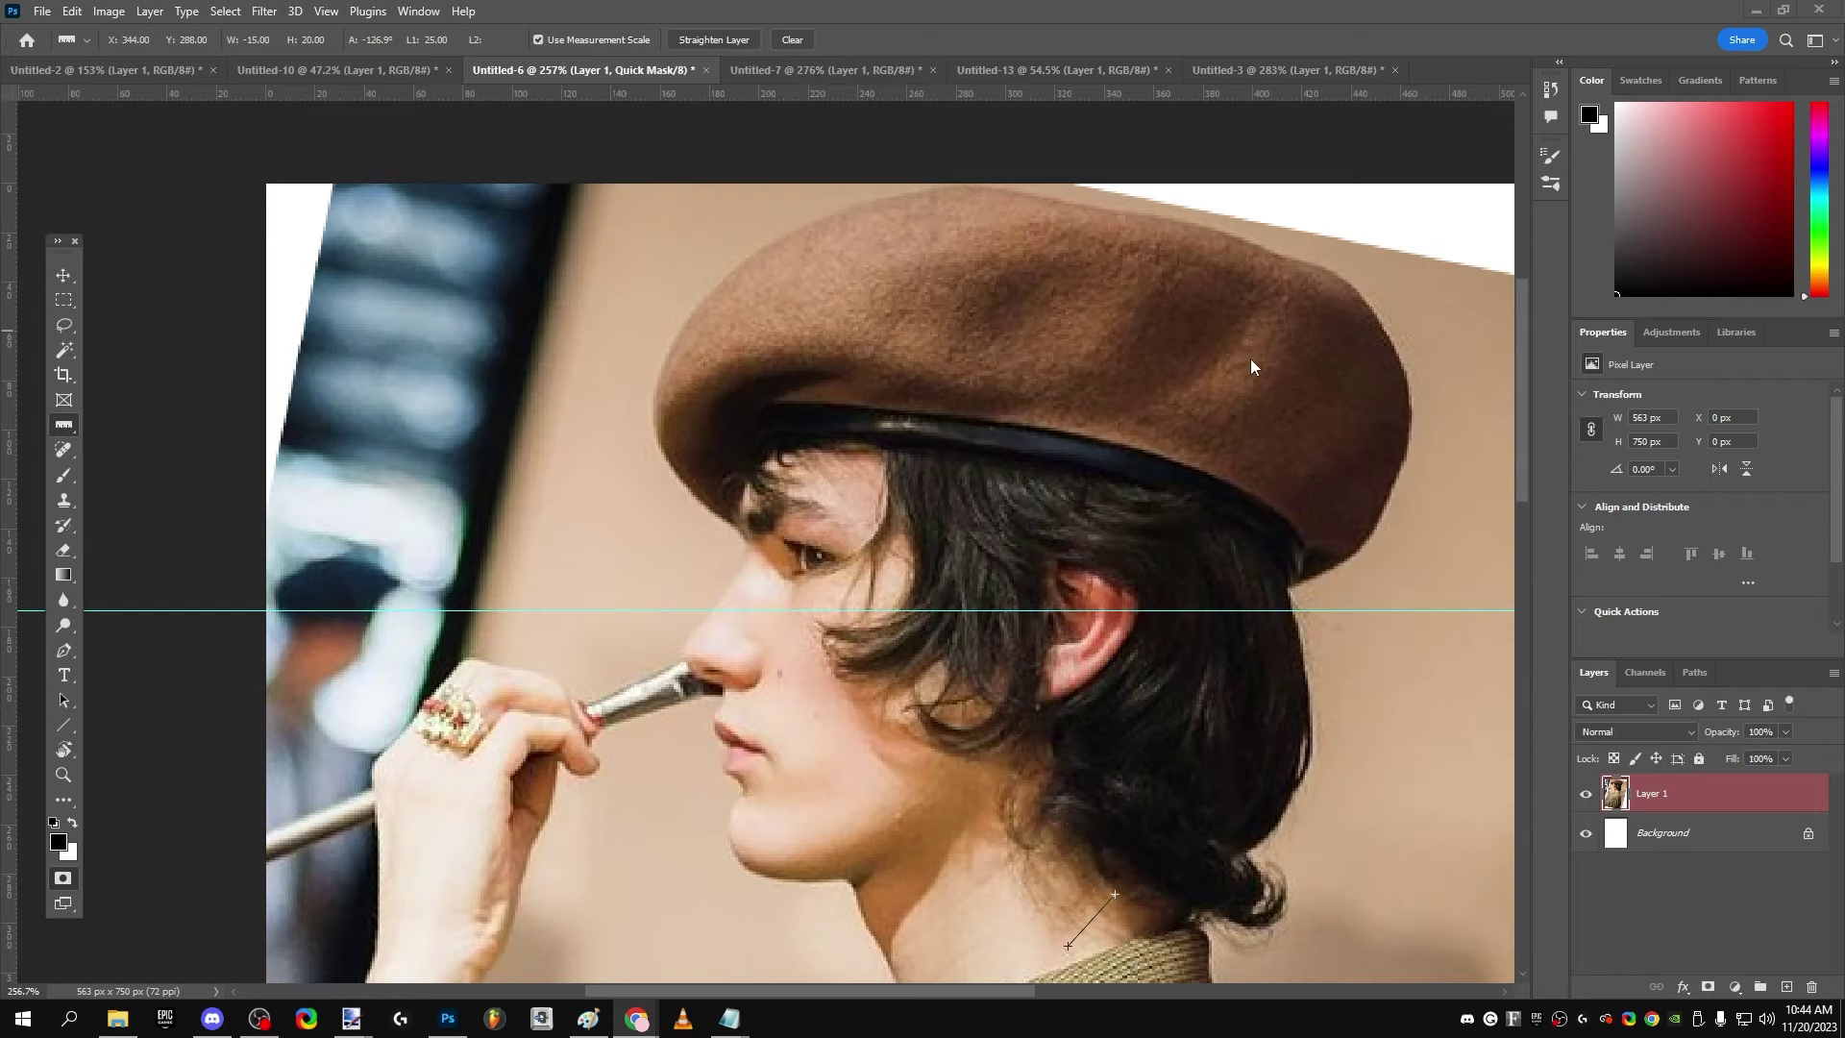
scroll(921, 676, "down", 3)
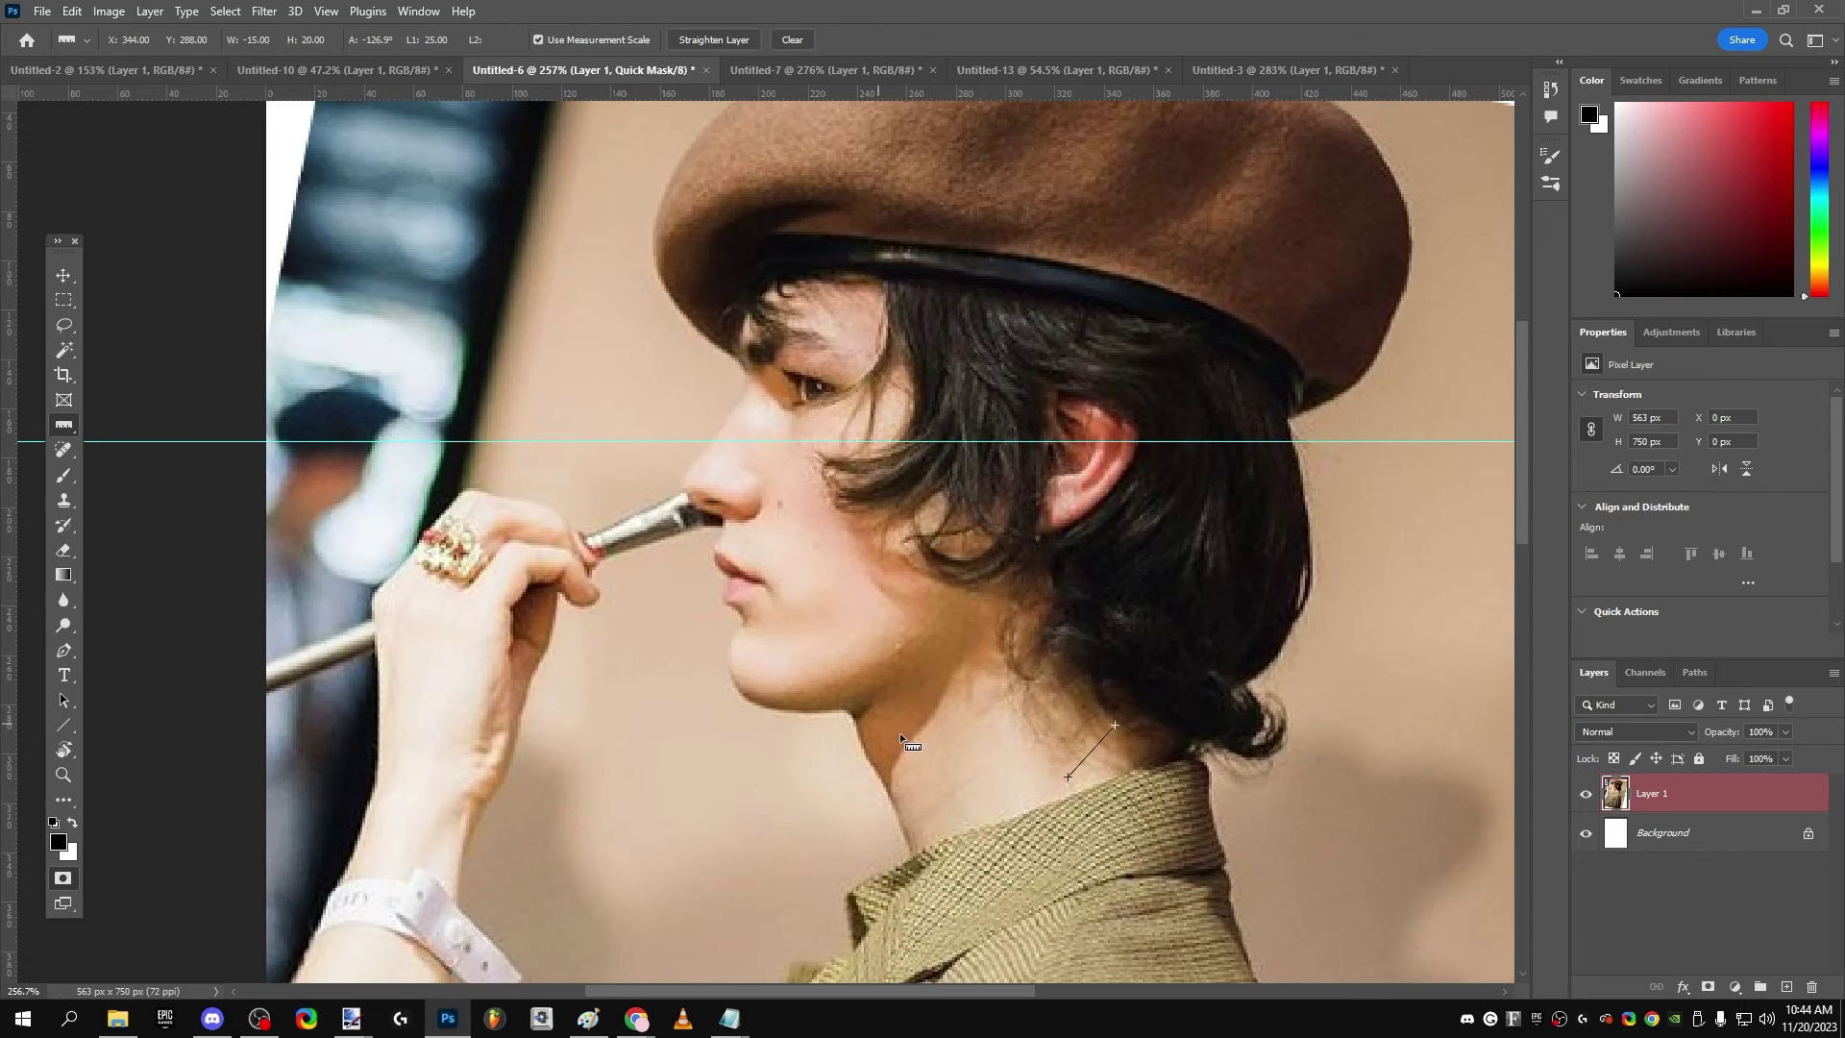
mouse_move(910, 849)
left_mouse_down()
mouse_move(849, 712)
mouse_move(622, 716)
mouse_move(630, 758)
mouse_move(626, 715)
left_mouse_up()
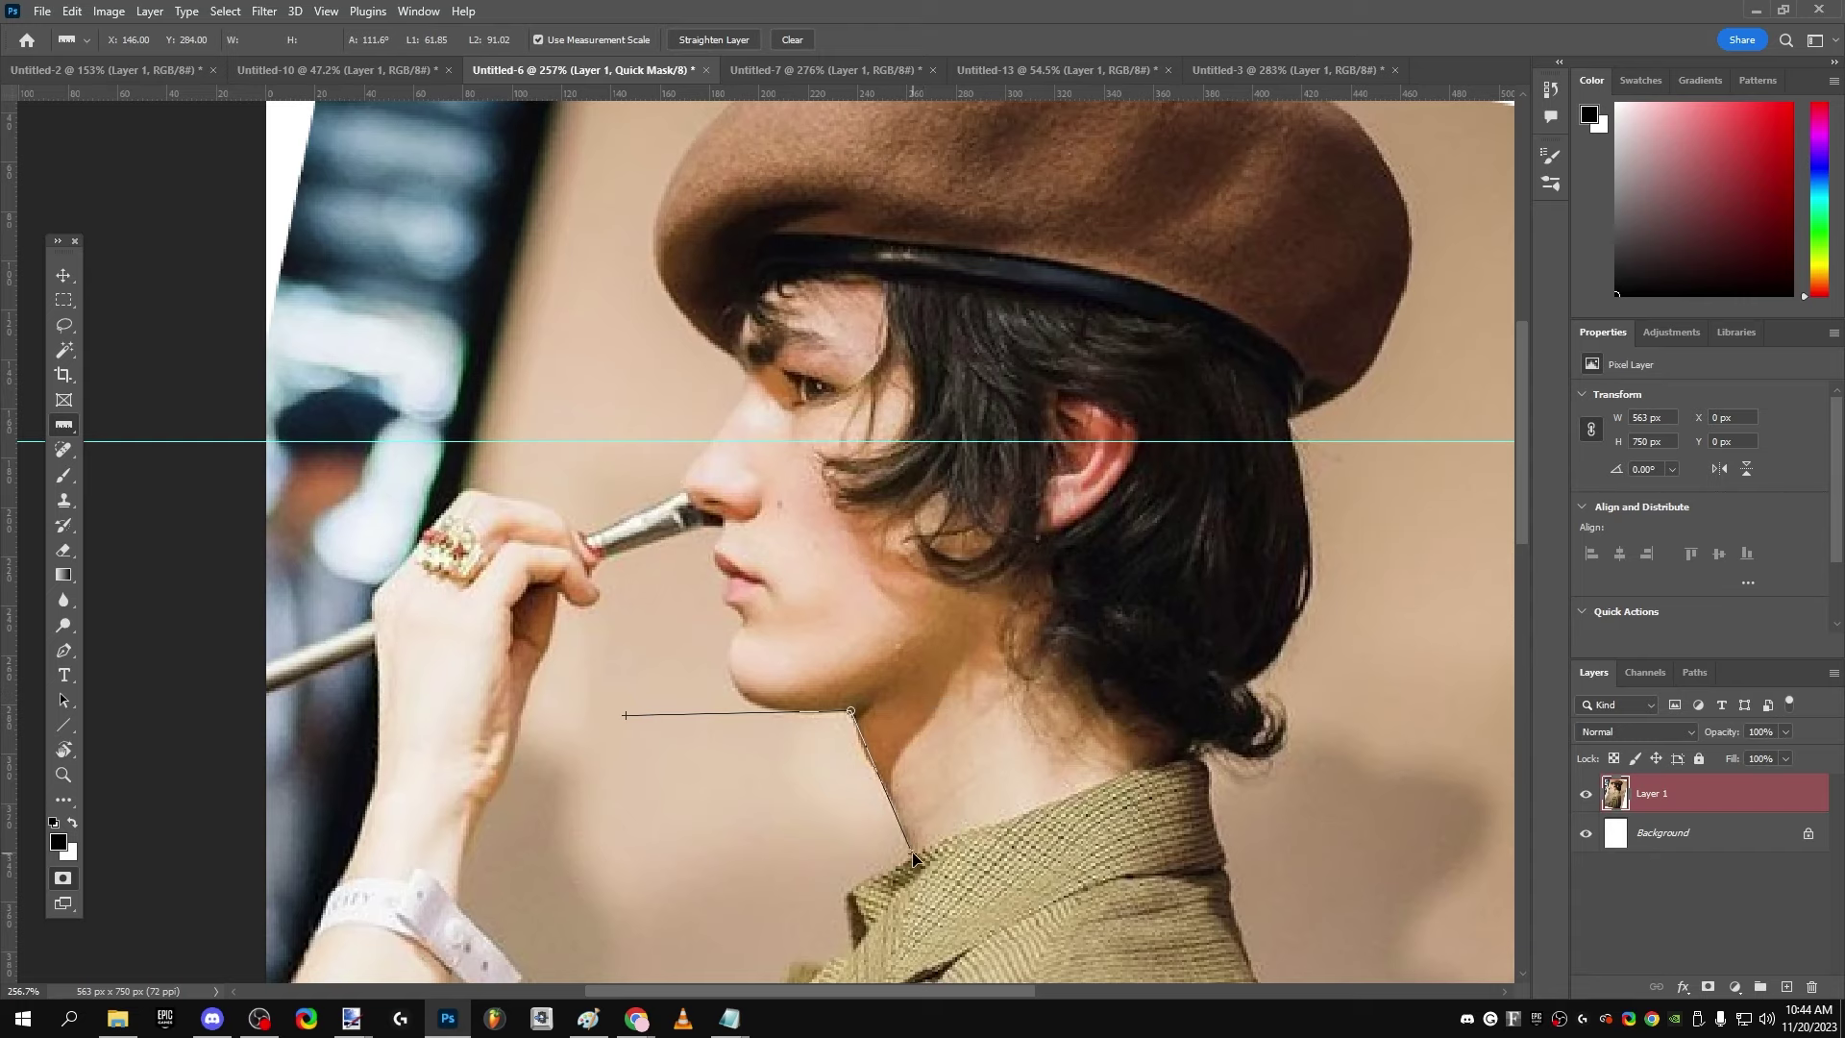
left_click_drag(625, 715, 583, 716)
key("ctrl+z")
key("ctrl+z")
Step: Open the grayscale copy of the side profile in the Liquify filter with the whole head in view
left_click(265, 11)
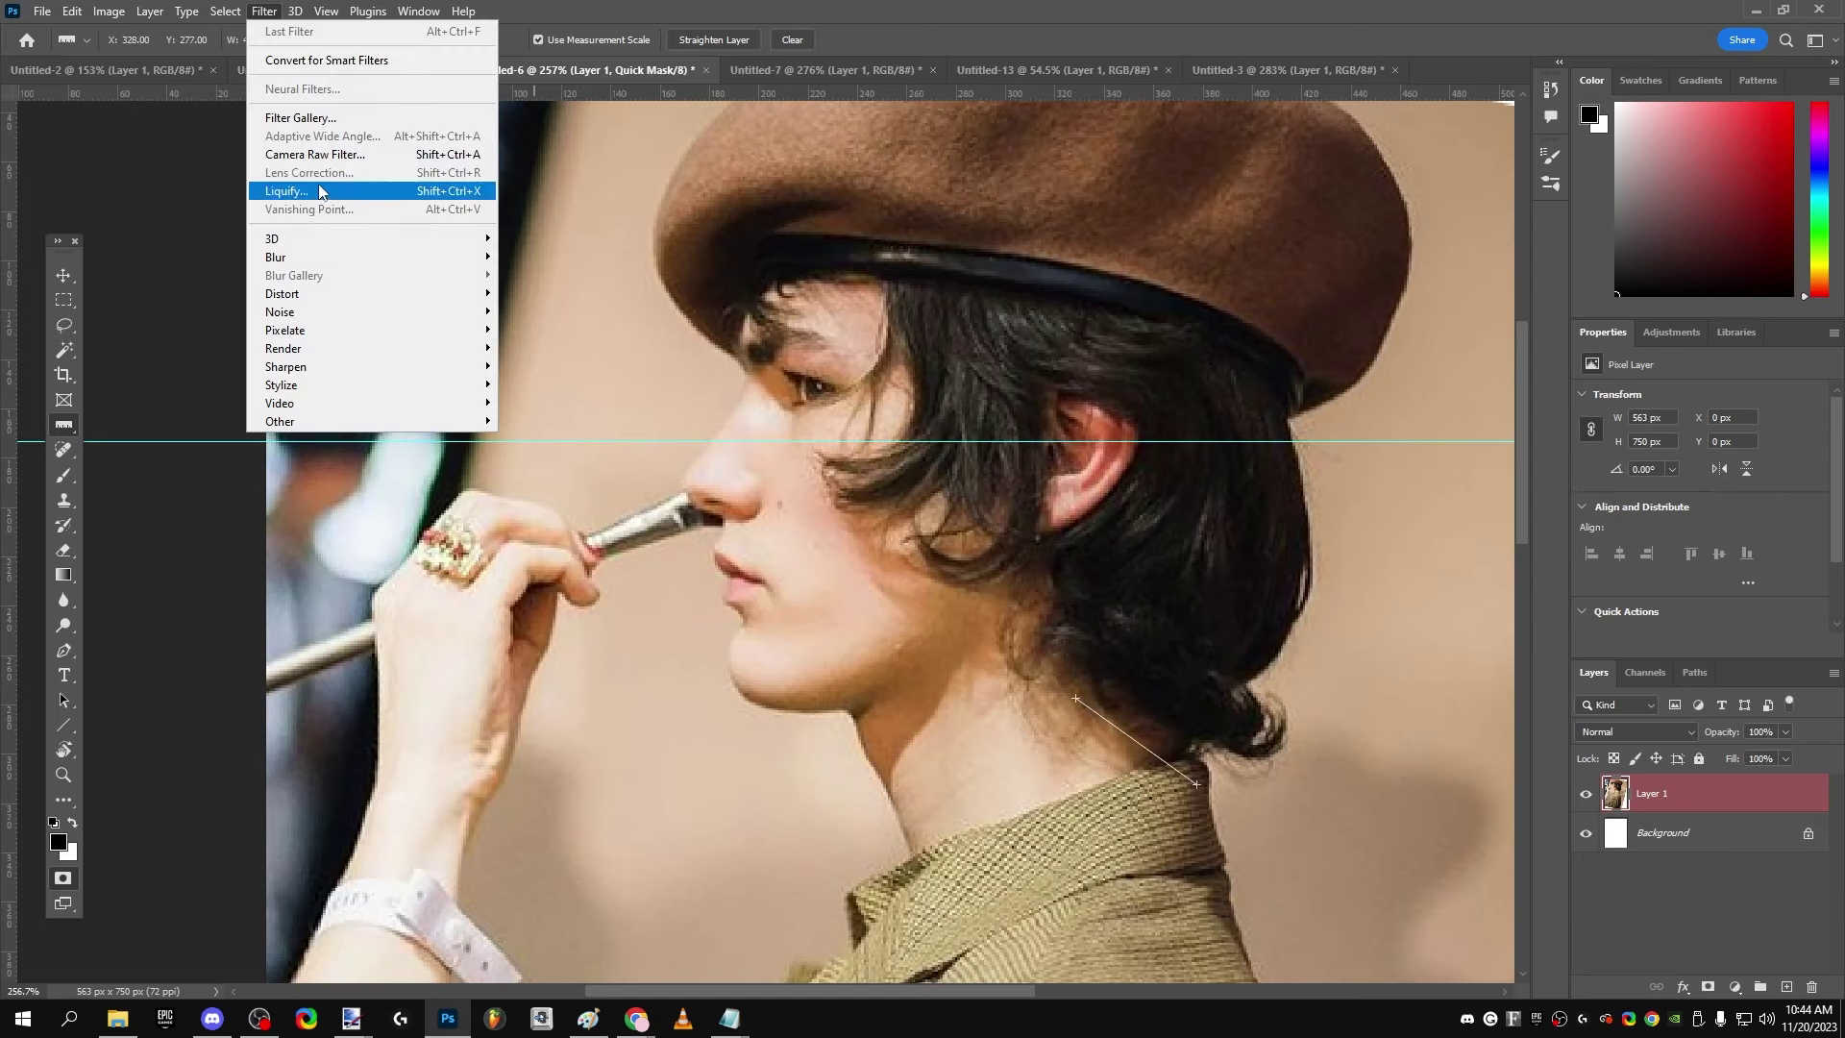
left_click(287, 191)
key("Return")
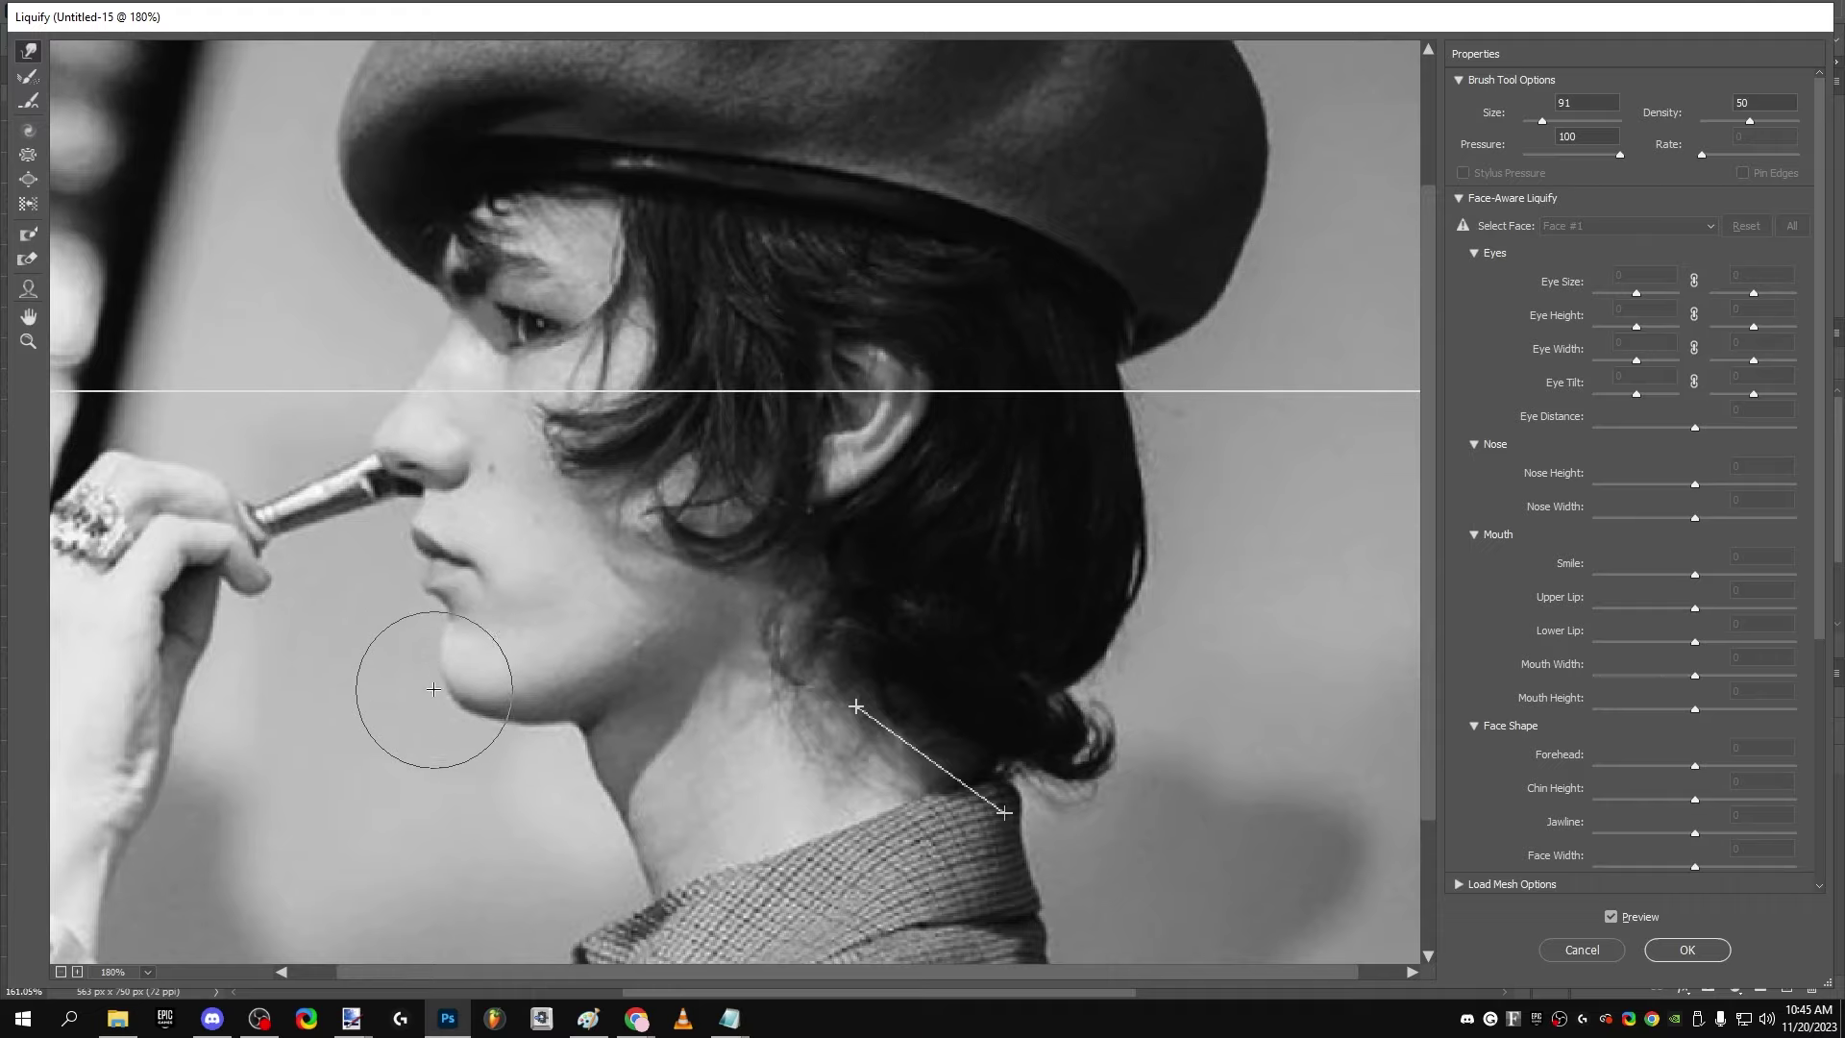
key("ctrl+minus")
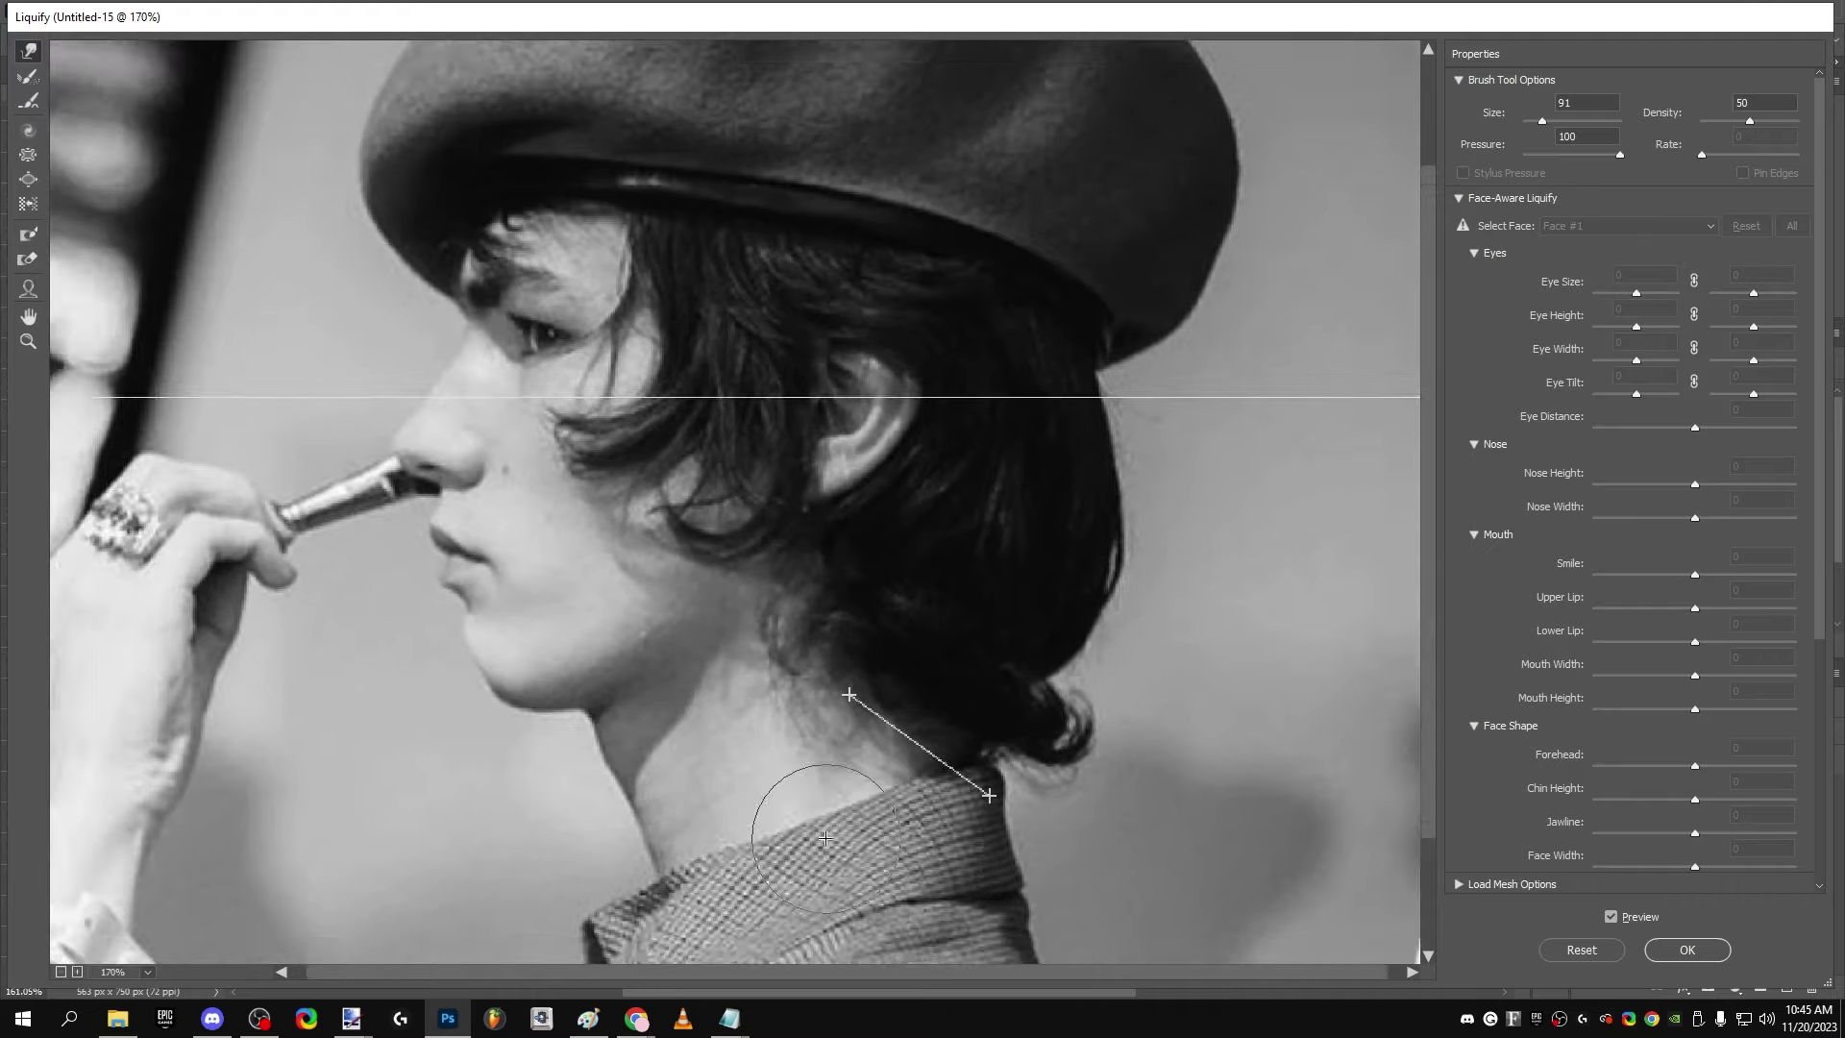
key("ctrl+minus")
key("ctrl+plus")
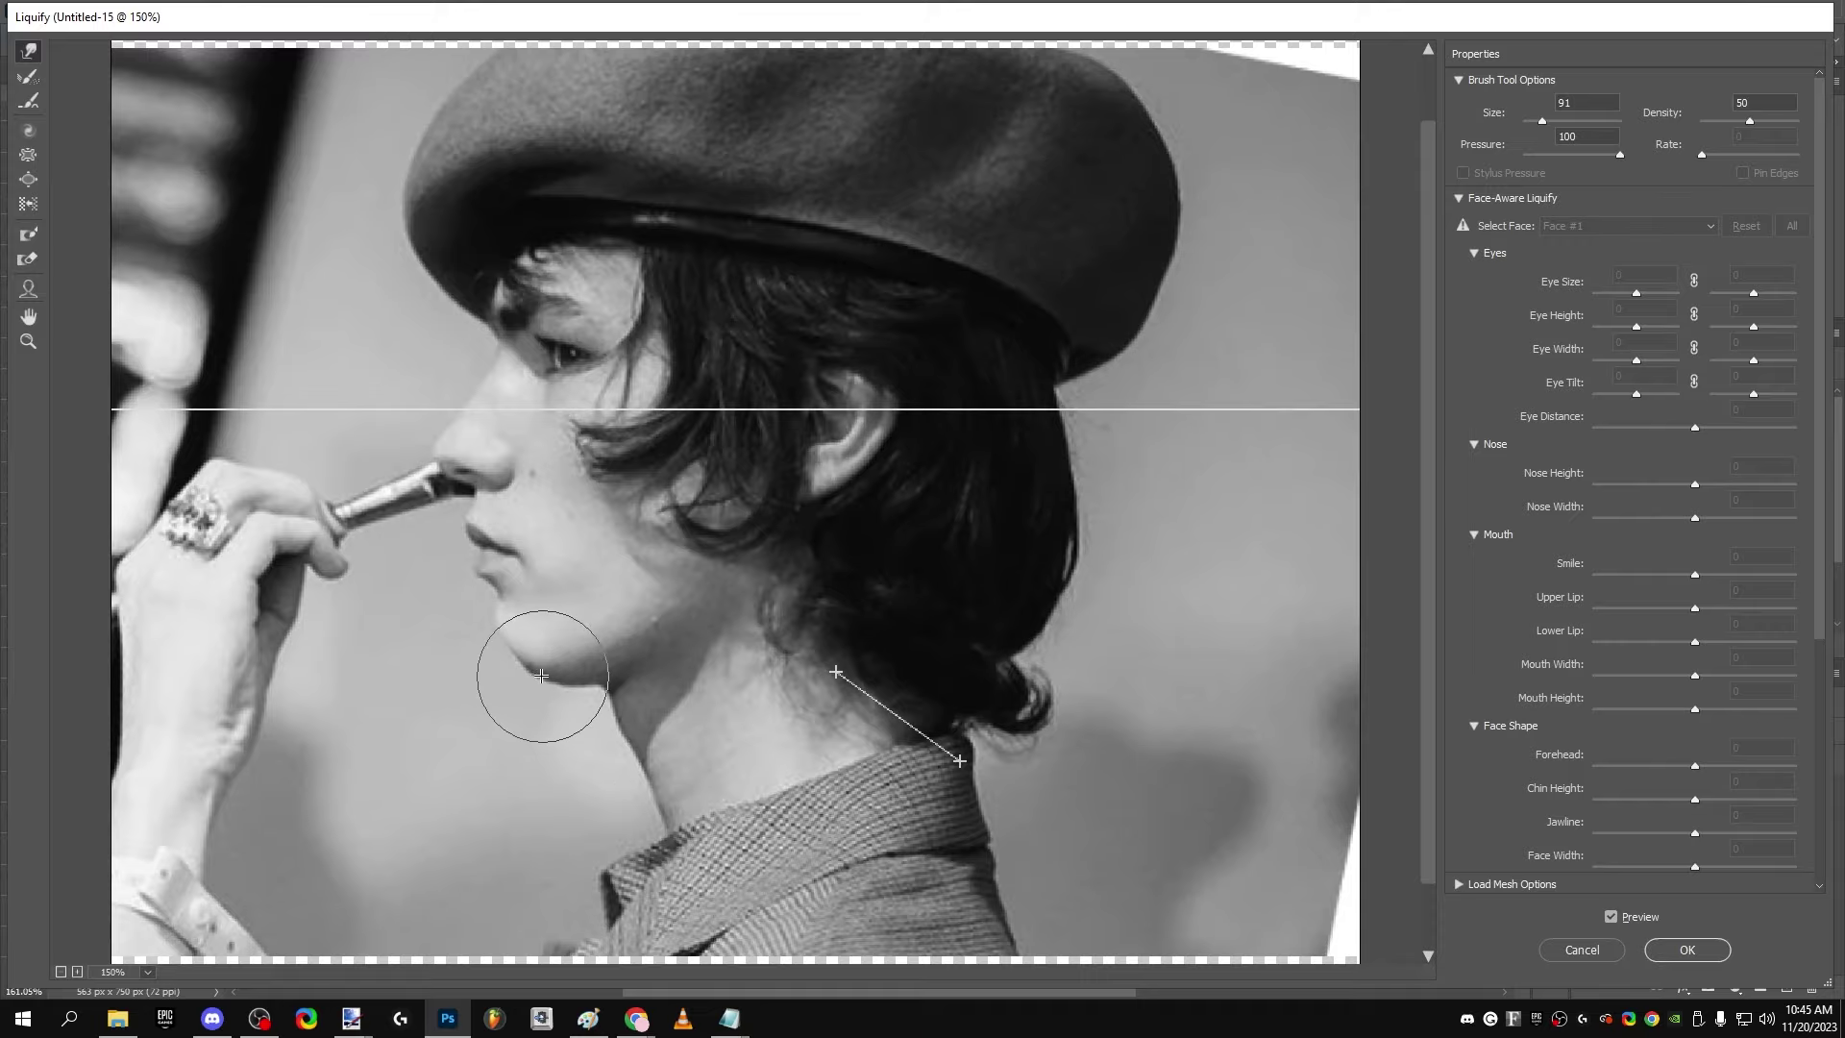
scroll(772, 762, "down", 3)
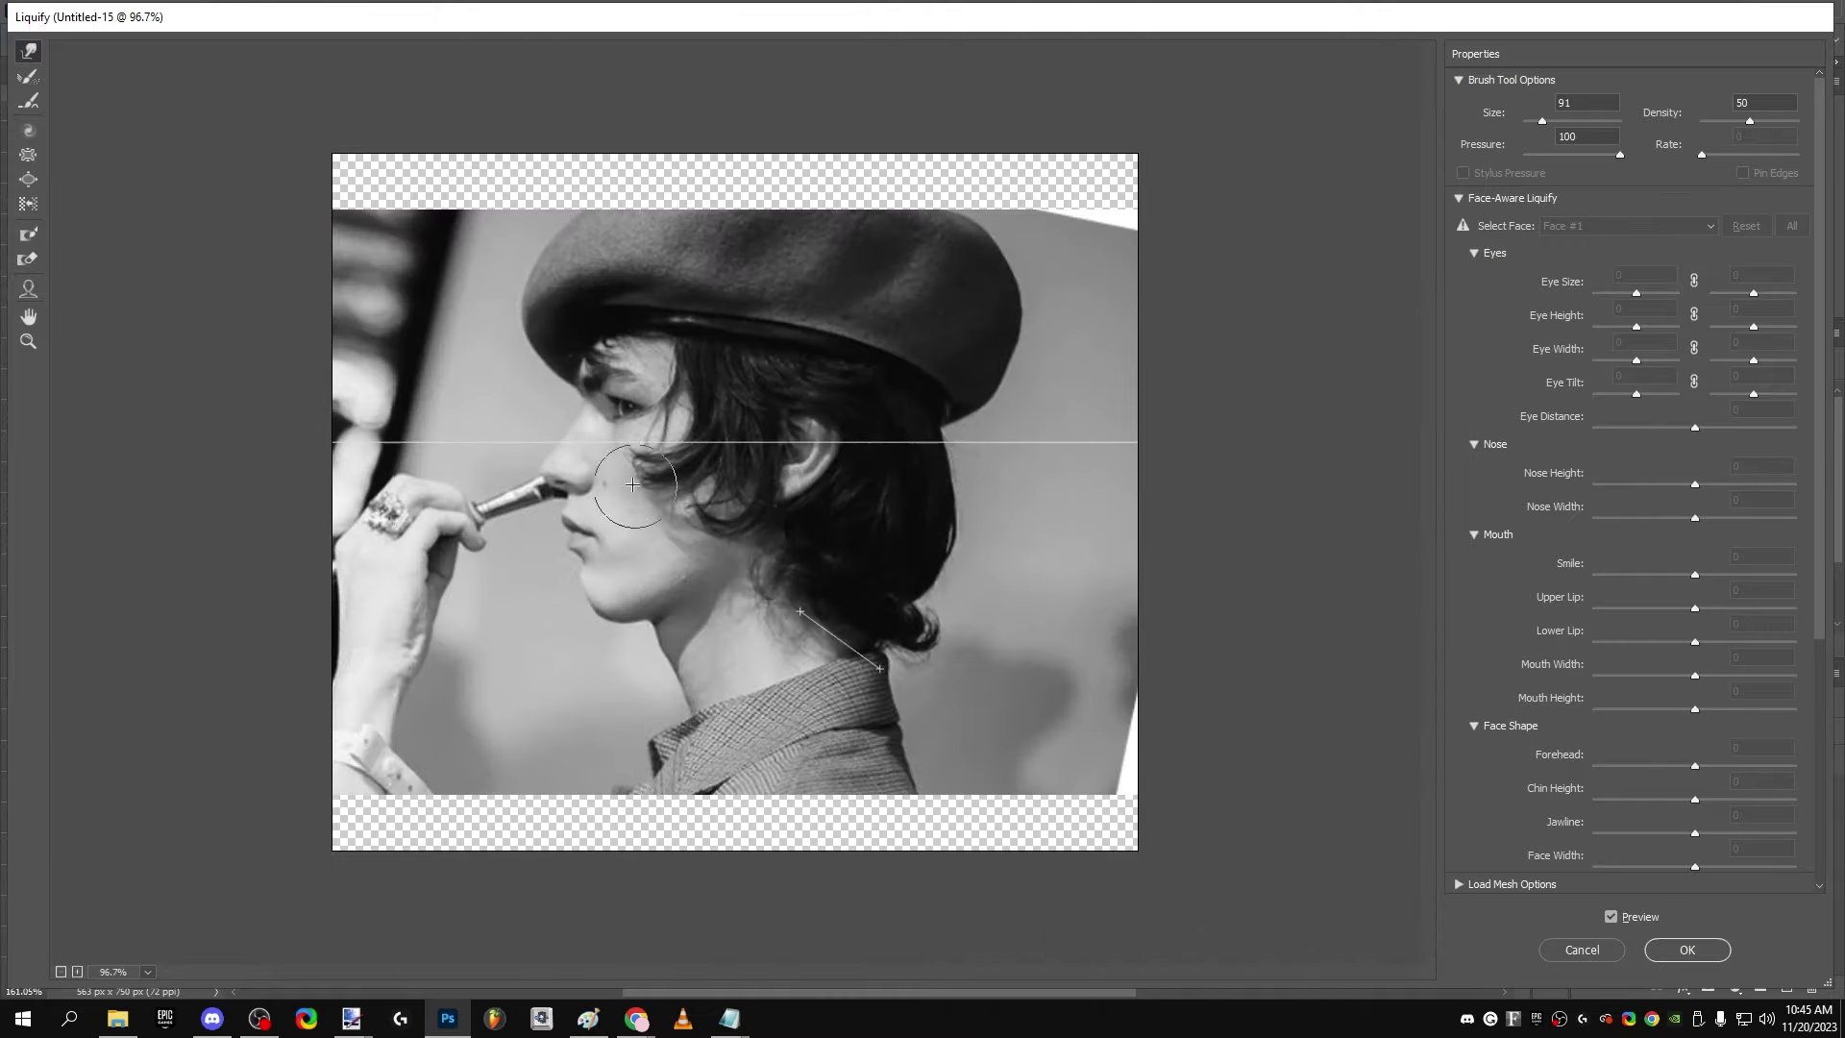
Step: Nudge the chin and the brow area slightly forward with the Forward Warp tool at brush size 91
key("ctrl+plus")
key("ctrl+plus")
mouse_move(426, 685)
left_mouse_down()
mouse_move(453, 692)
mouse_move(445, 766)
mouse_move(437, 692)
mouse_move(380, 721)
mouse_move(404, 706)
left_mouse_up()
scroll(438, 756, "down", 2)
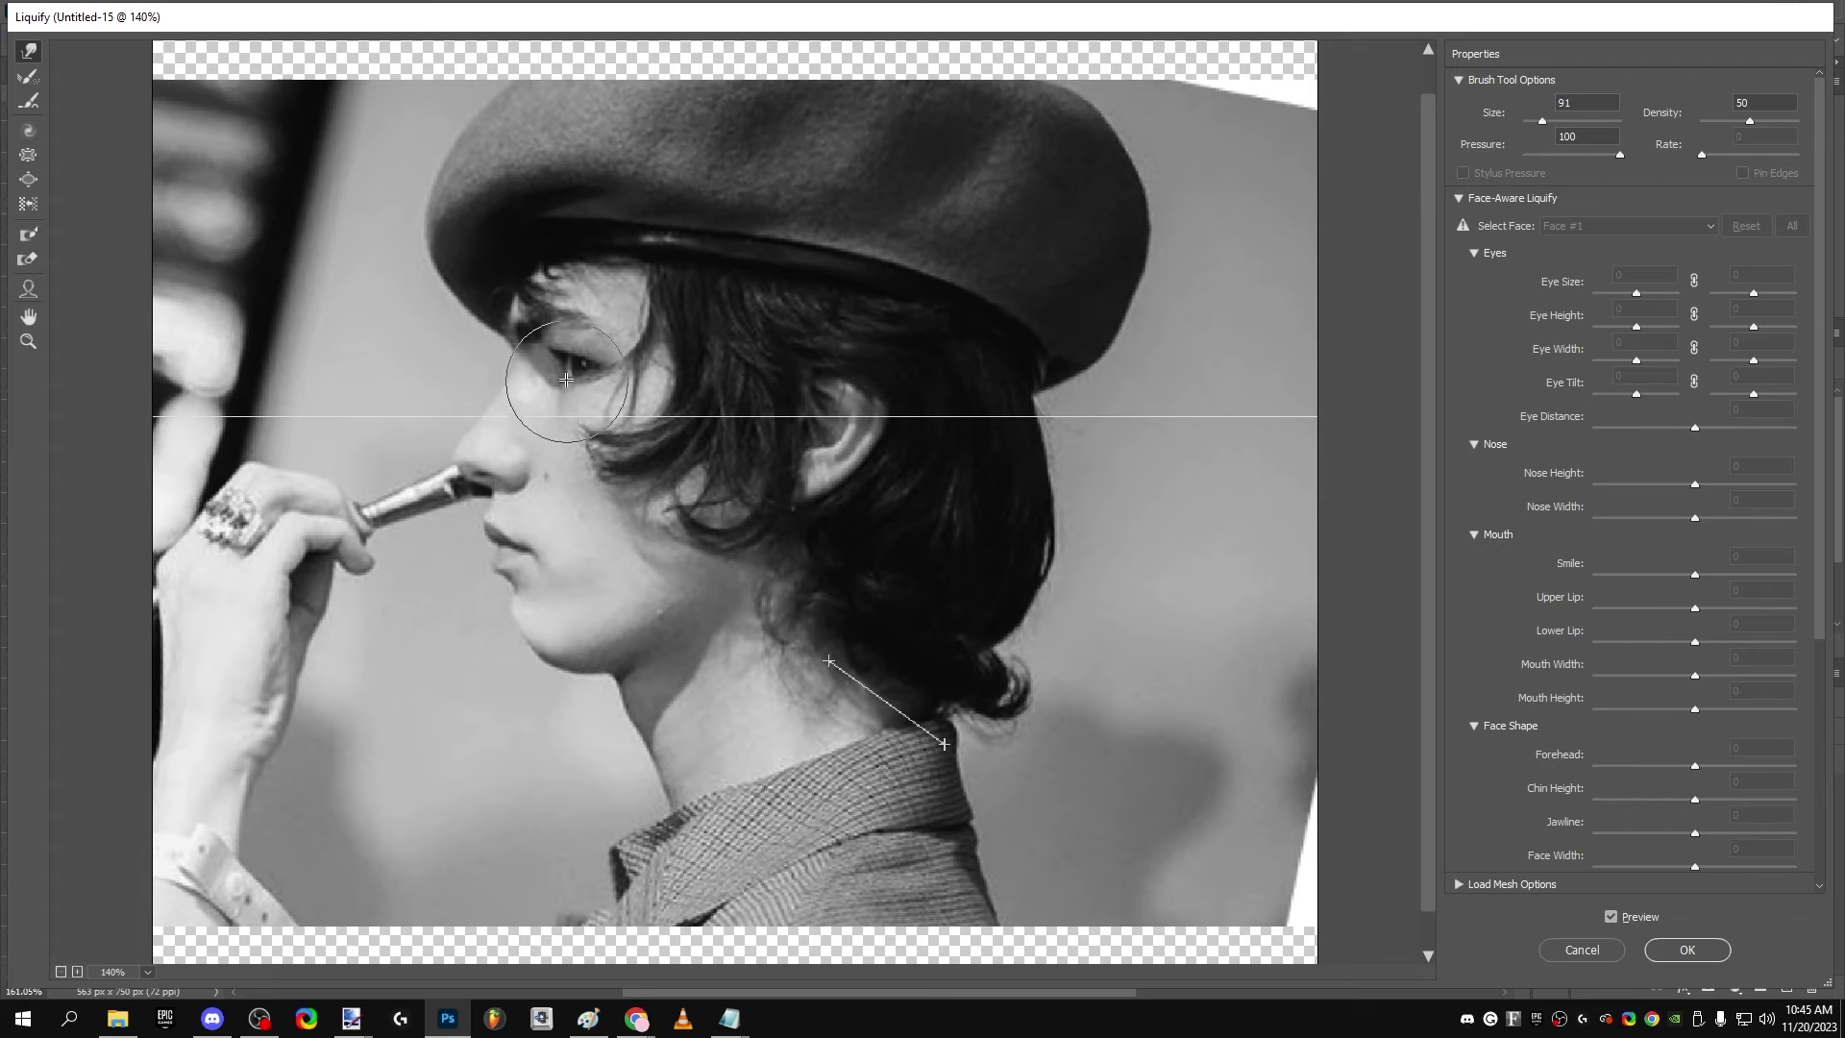
mouse_move(527, 333)
left_mouse_down()
mouse_move(474, 308)
mouse_move(509, 327)
left_mouse_up()
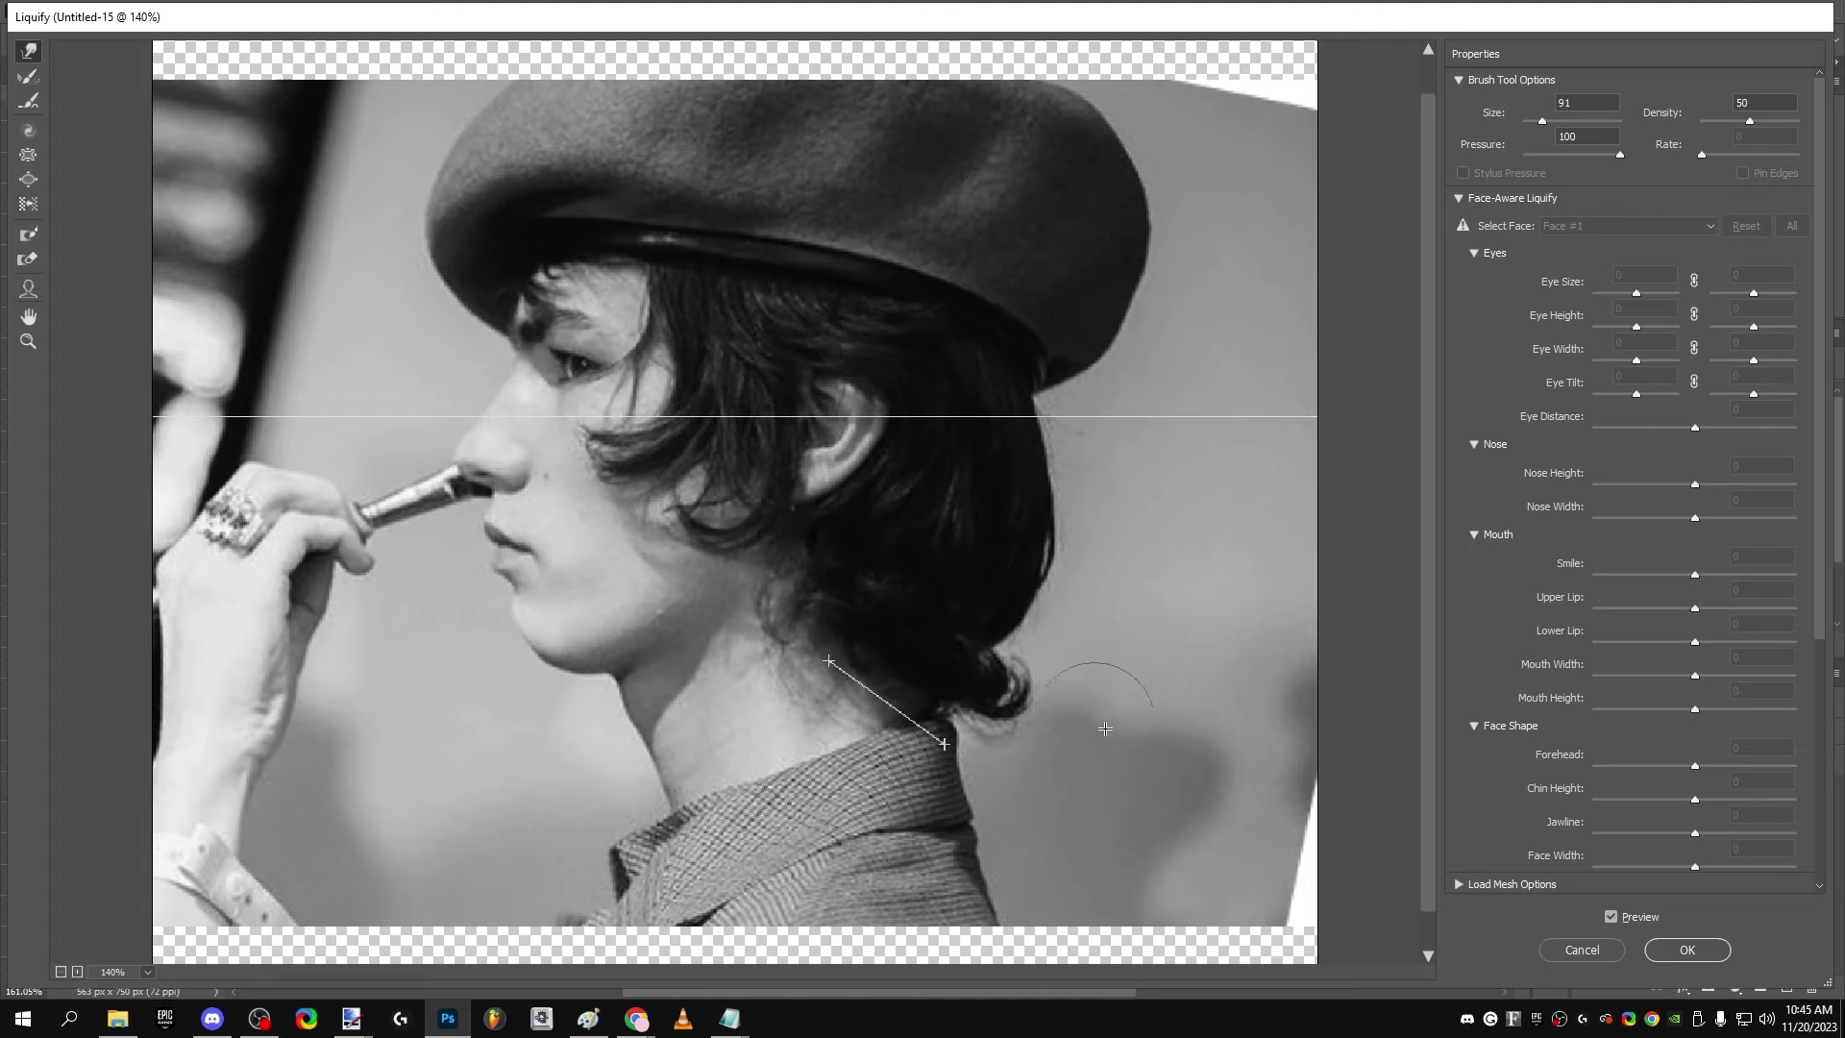
Step: Compare the warped face with the original, push the area below the lower lip downward, and apply Liquify
left_click(1611, 917)
left_click(1618, 918)
left_click_drag(528, 578, 525, 637)
left_click(1688, 949)
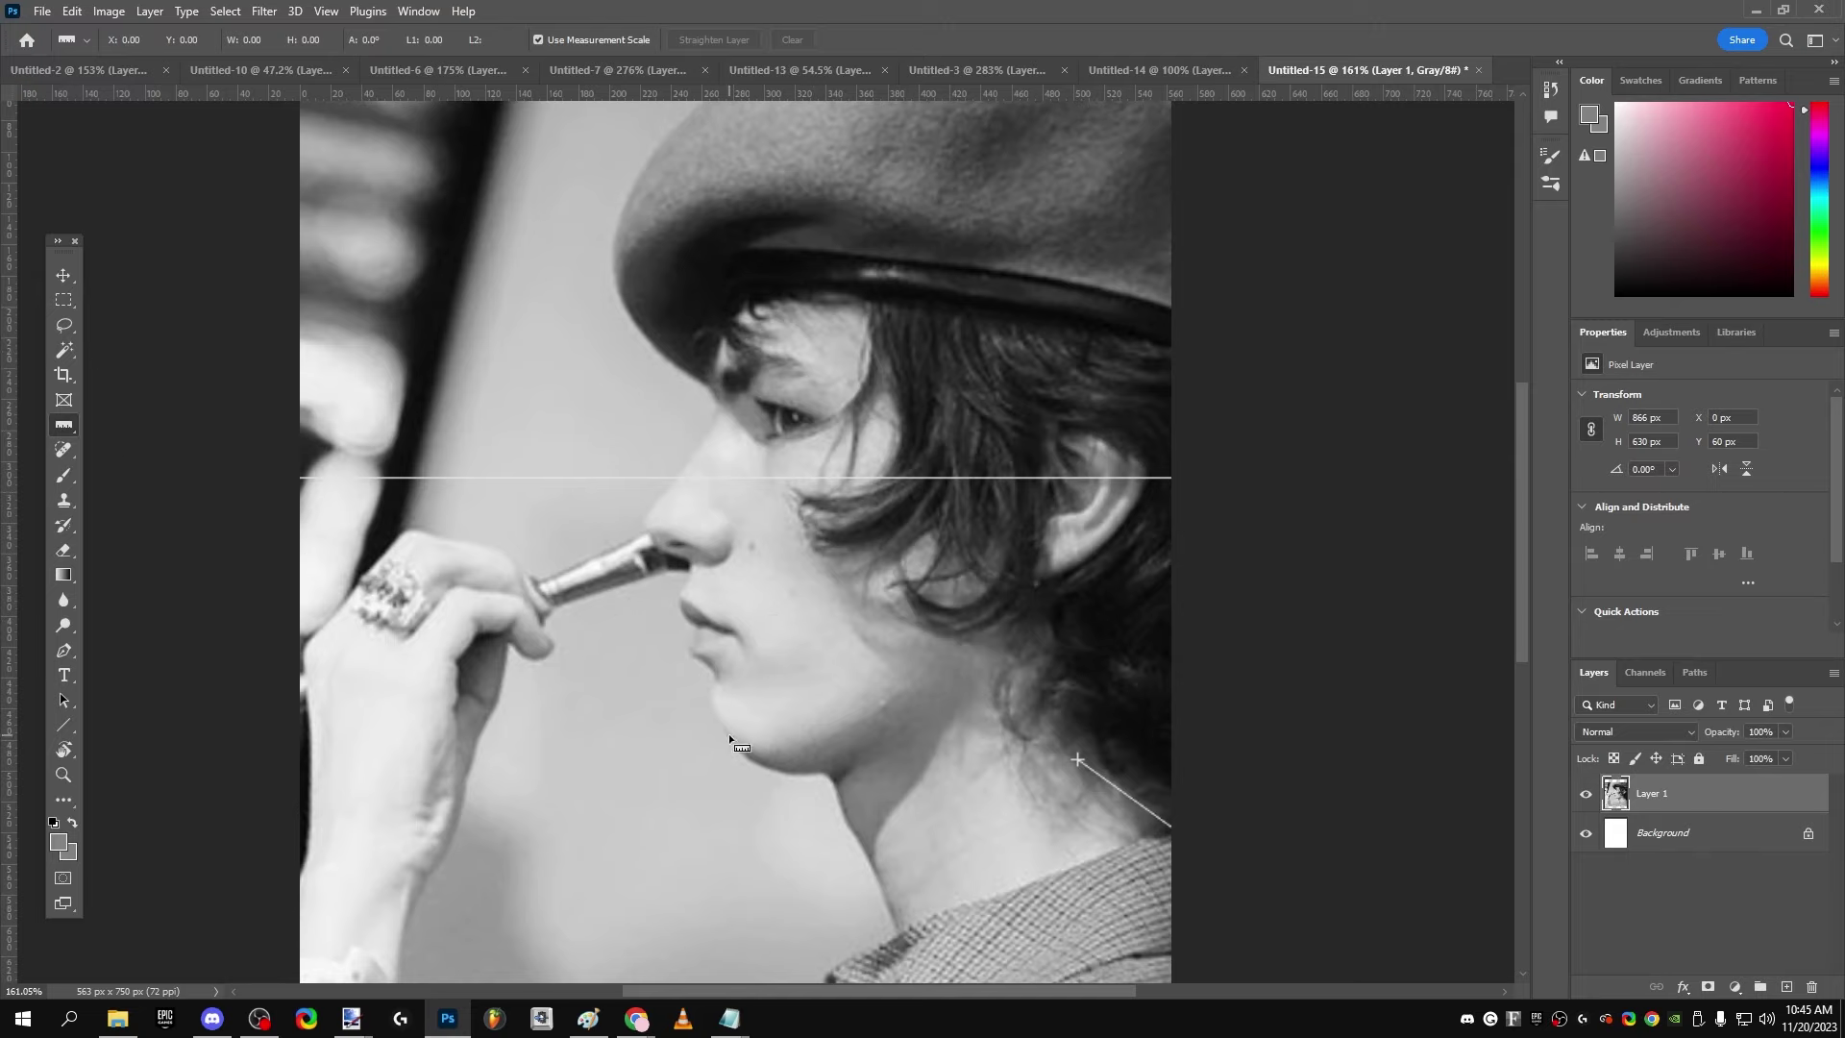
Step: Measure the line from the chin to the nose on the warped grayscale profile, and discard the measurement
mouse_move(729, 735)
left_mouse_down()
mouse_move(642, 544)
mouse_move(689, 566)
mouse_move(670, 554)
left_mouse_up()
left_click_drag(979, 828, 982, 826)
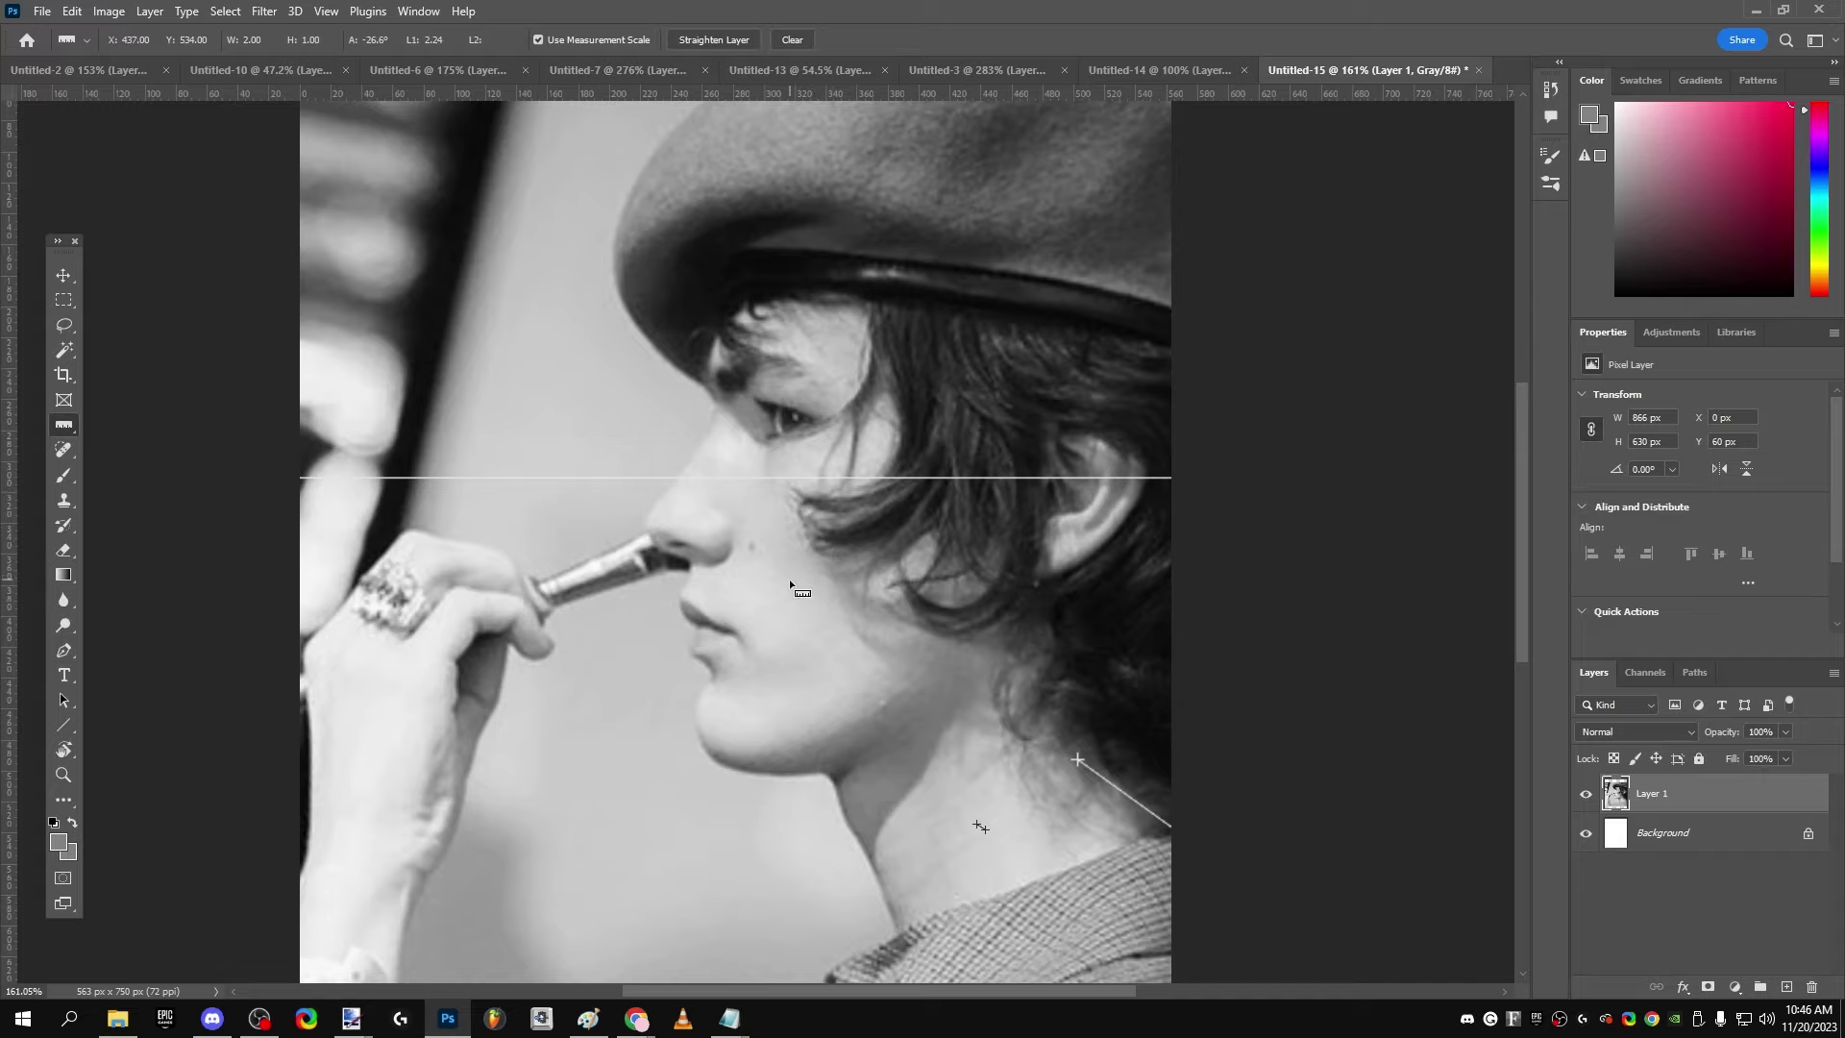
left_click_drag(914, 989, 979, 990)
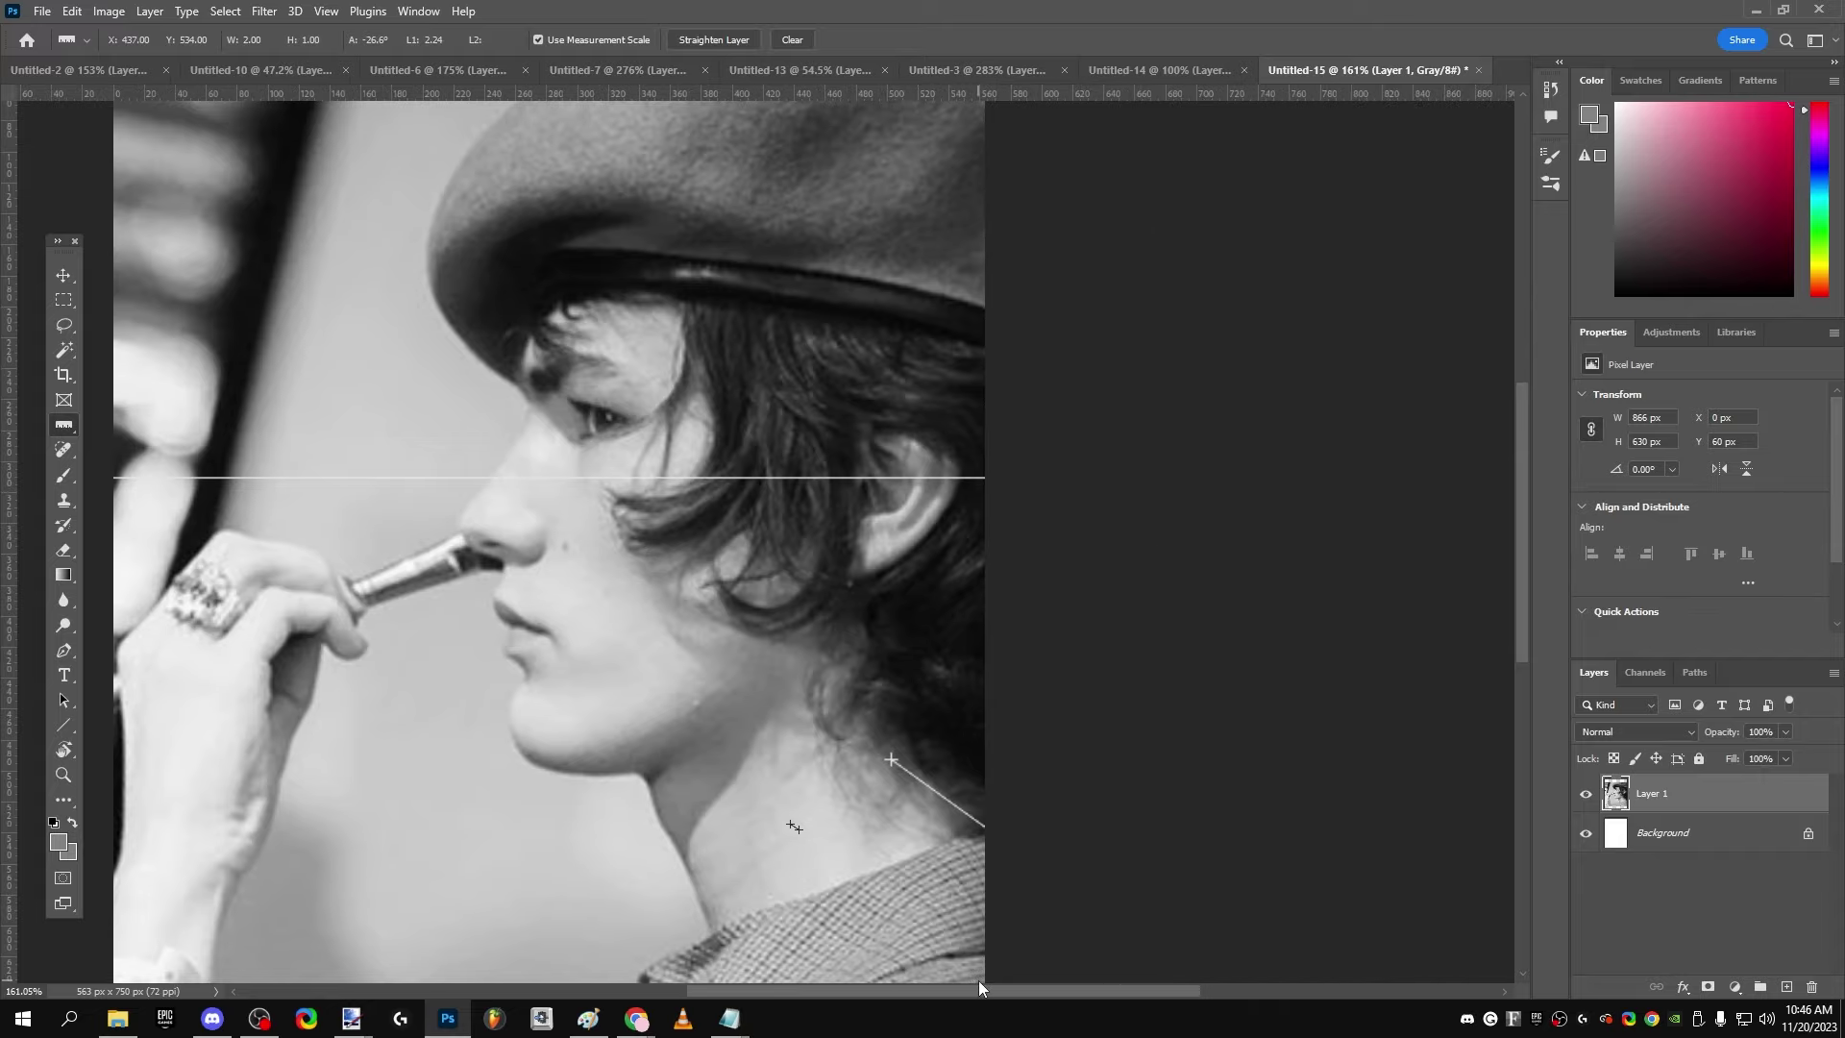
left_click_drag(1174, 575, 1202, 604)
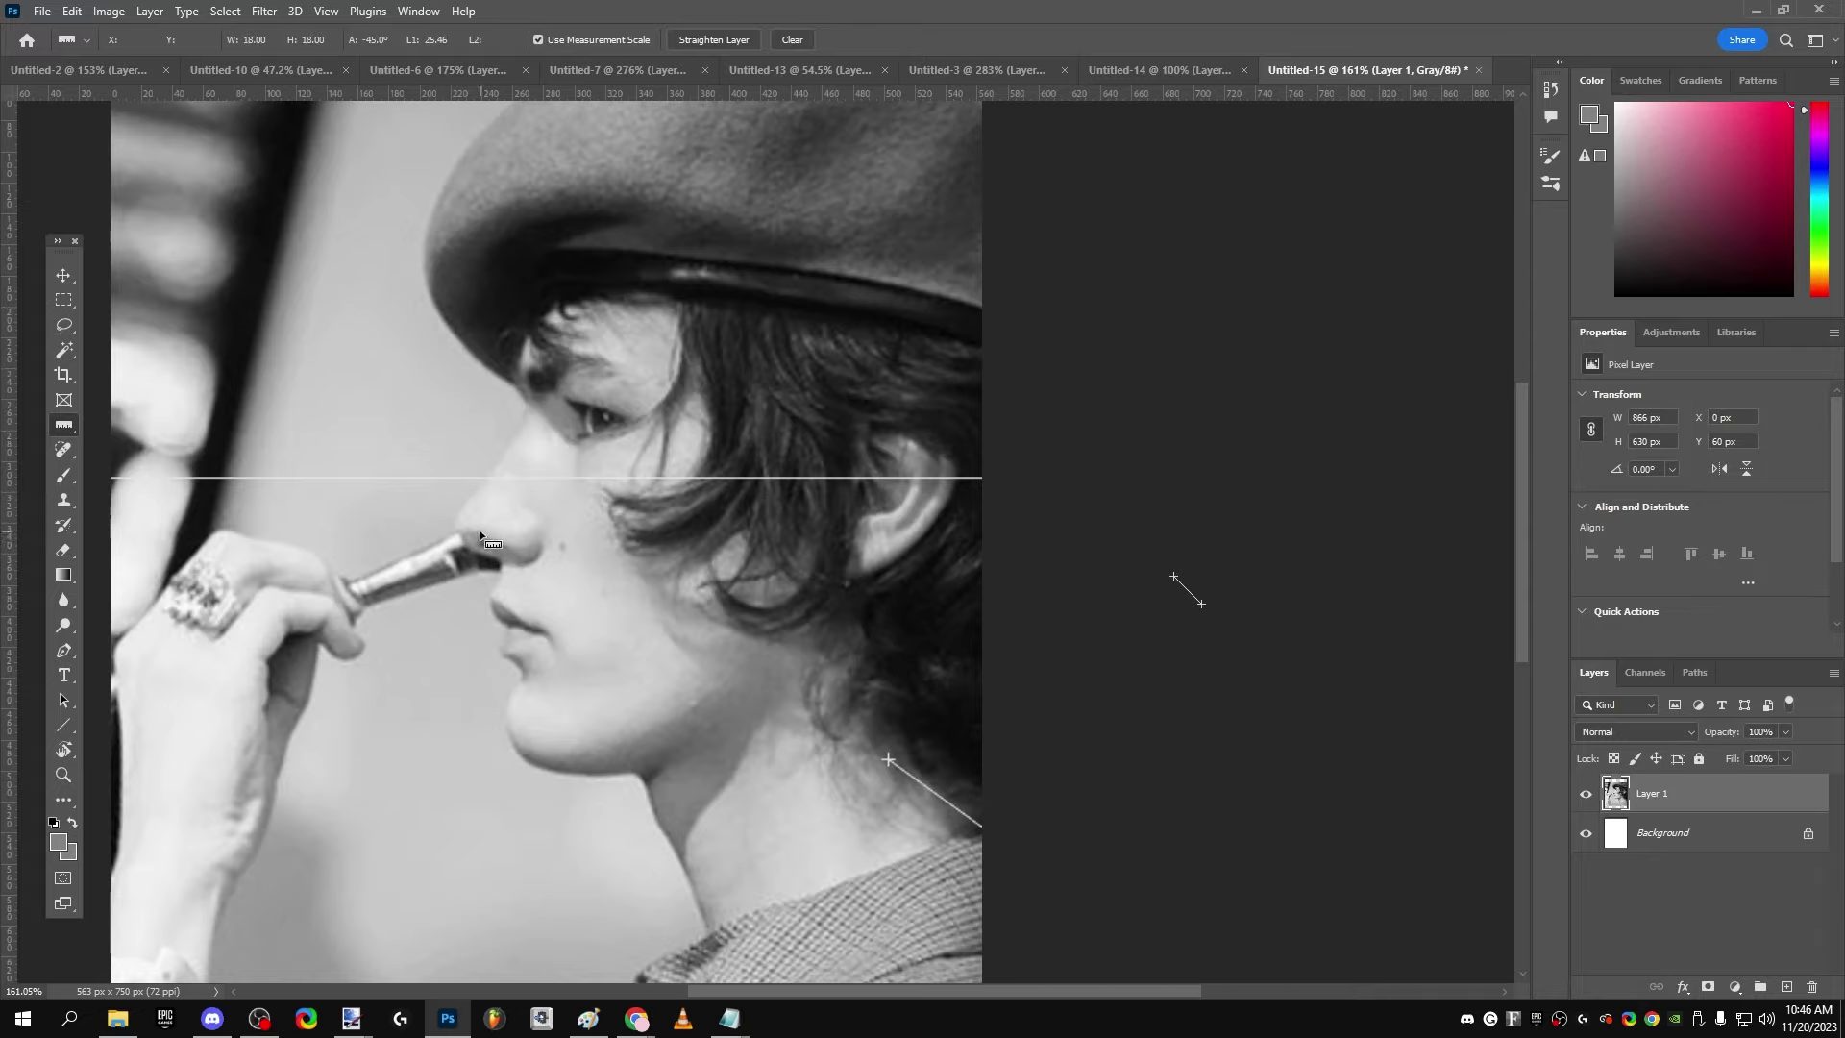
Step: Measure from the nose root down to the nose base on the grayscale profile, and move the ruler line aside
scroll(526, 439, "up", 1)
left_click_drag(537, 397, 478, 596)
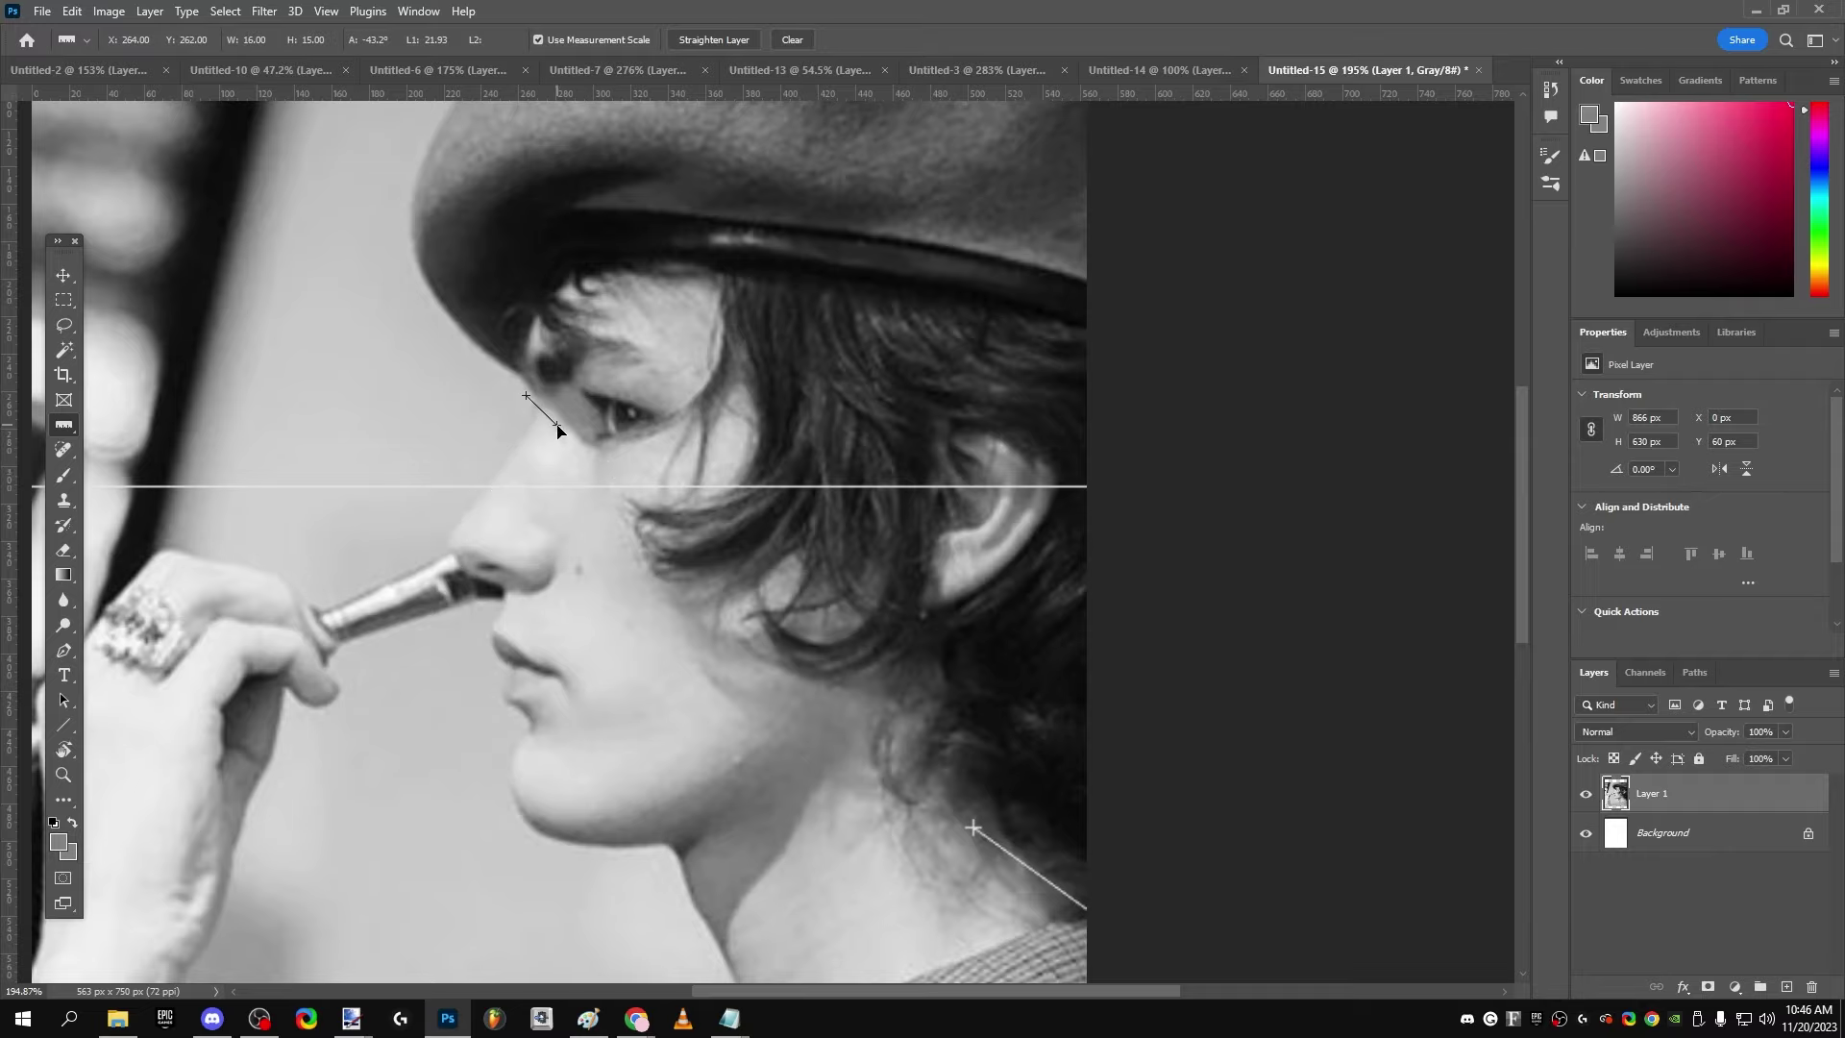
left_click_drag(688, 496, 808, 573)
Step: Switch to the colour profile in Untitled-6 and measure from the cheek across the ear to the back of the head
left_click(447, 68)
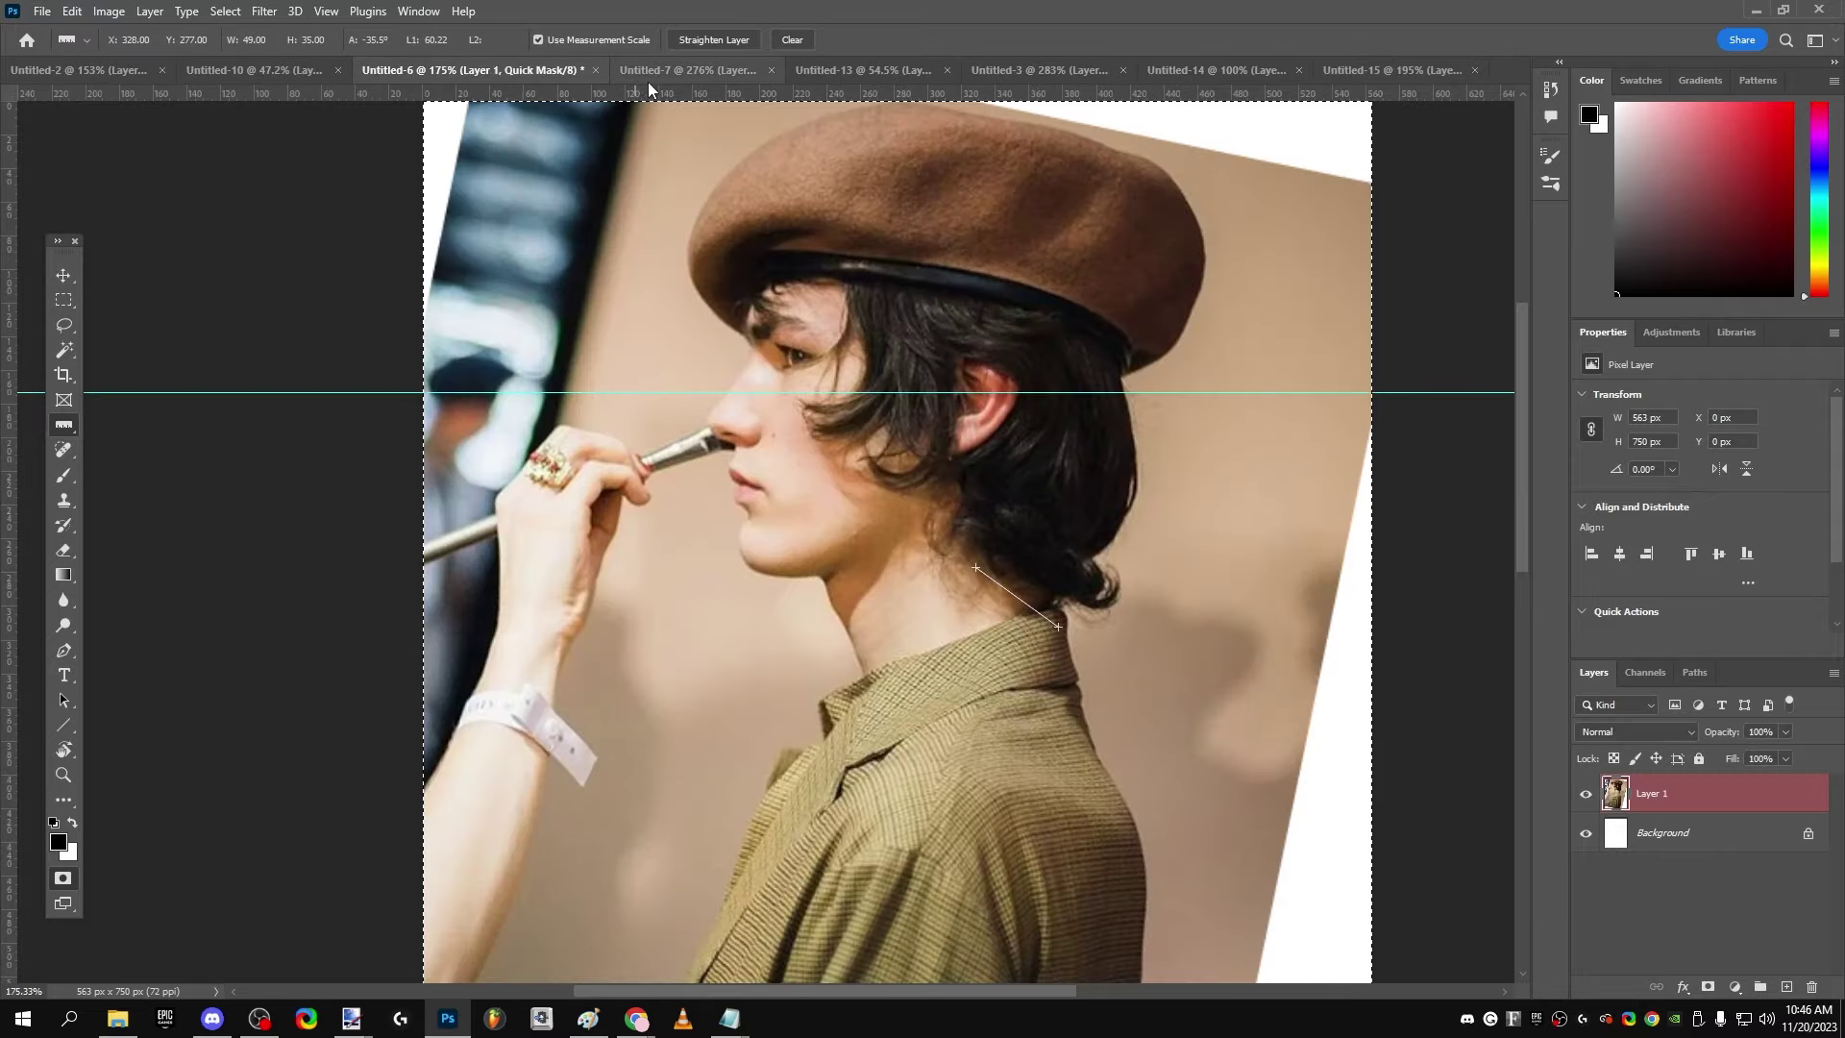
scroll(740, 448, "up", 4)
scroll(911, 499, "down", 2)
scroll(936, 536, "up", 1)
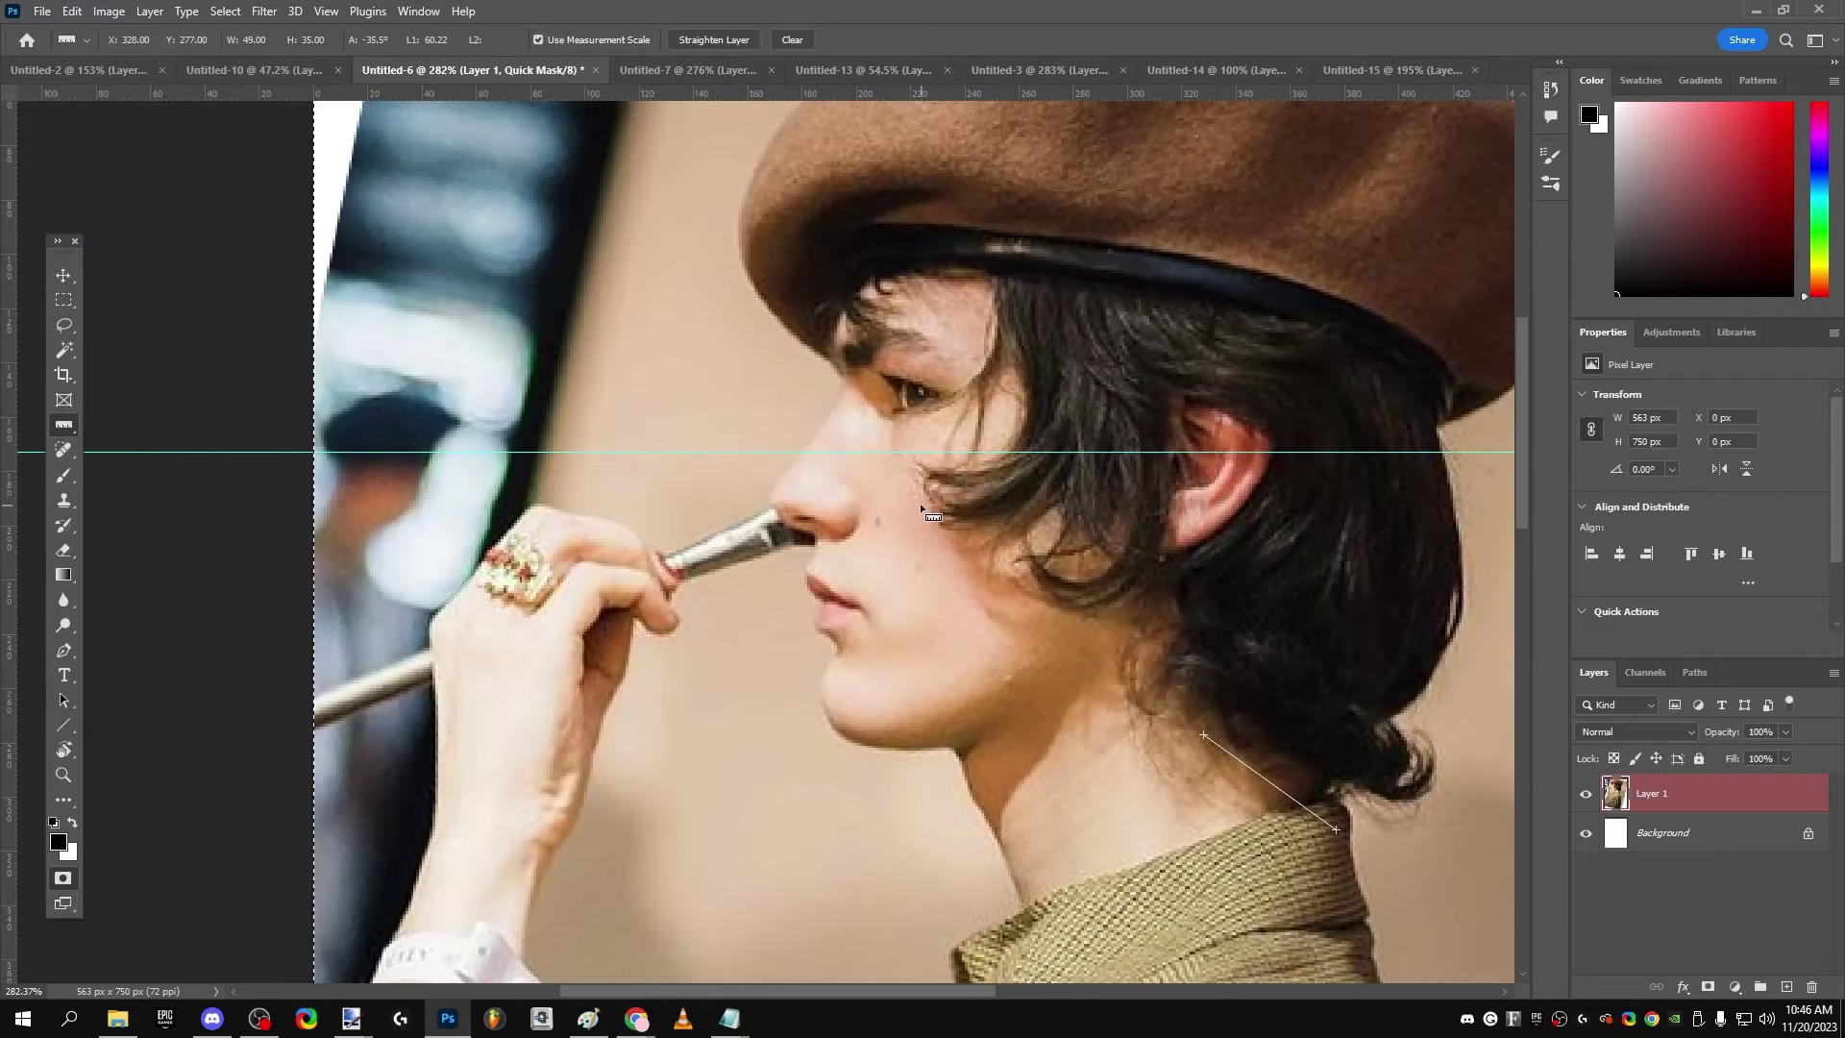
scroll(1066, 444, "up", 1)
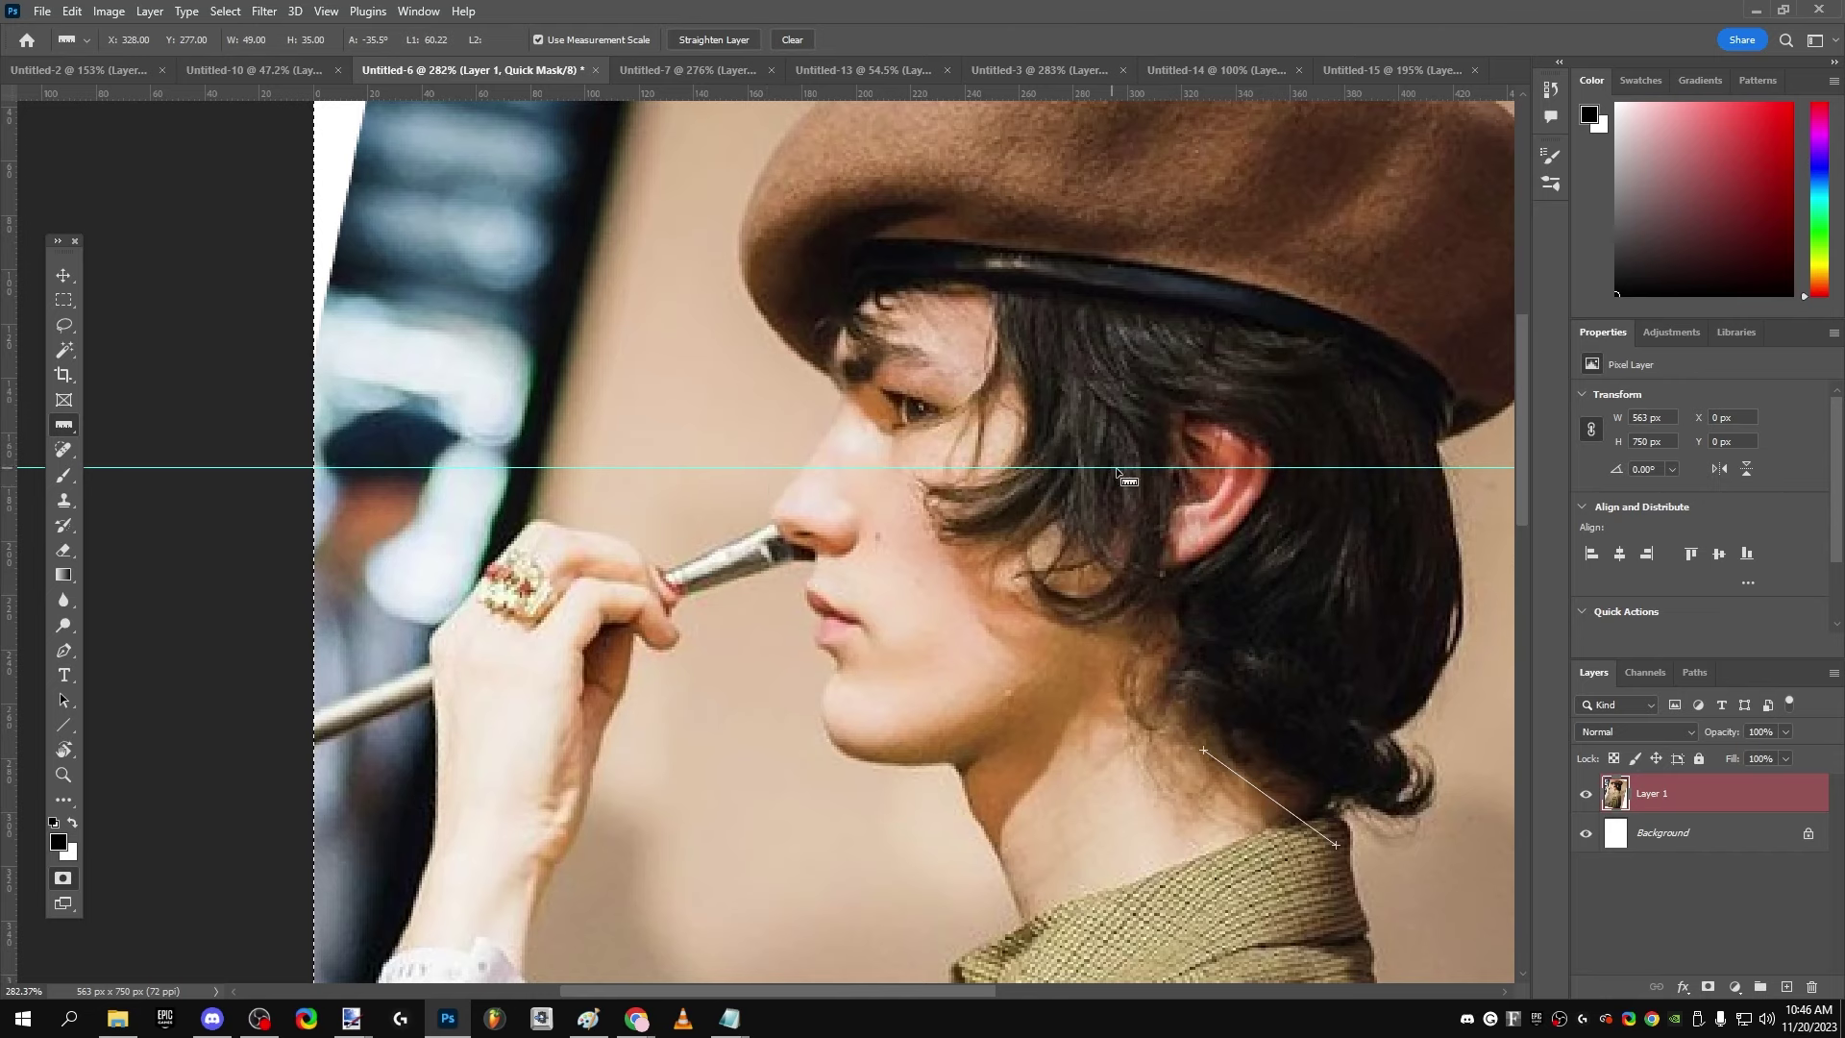
left_click(1186, 469)
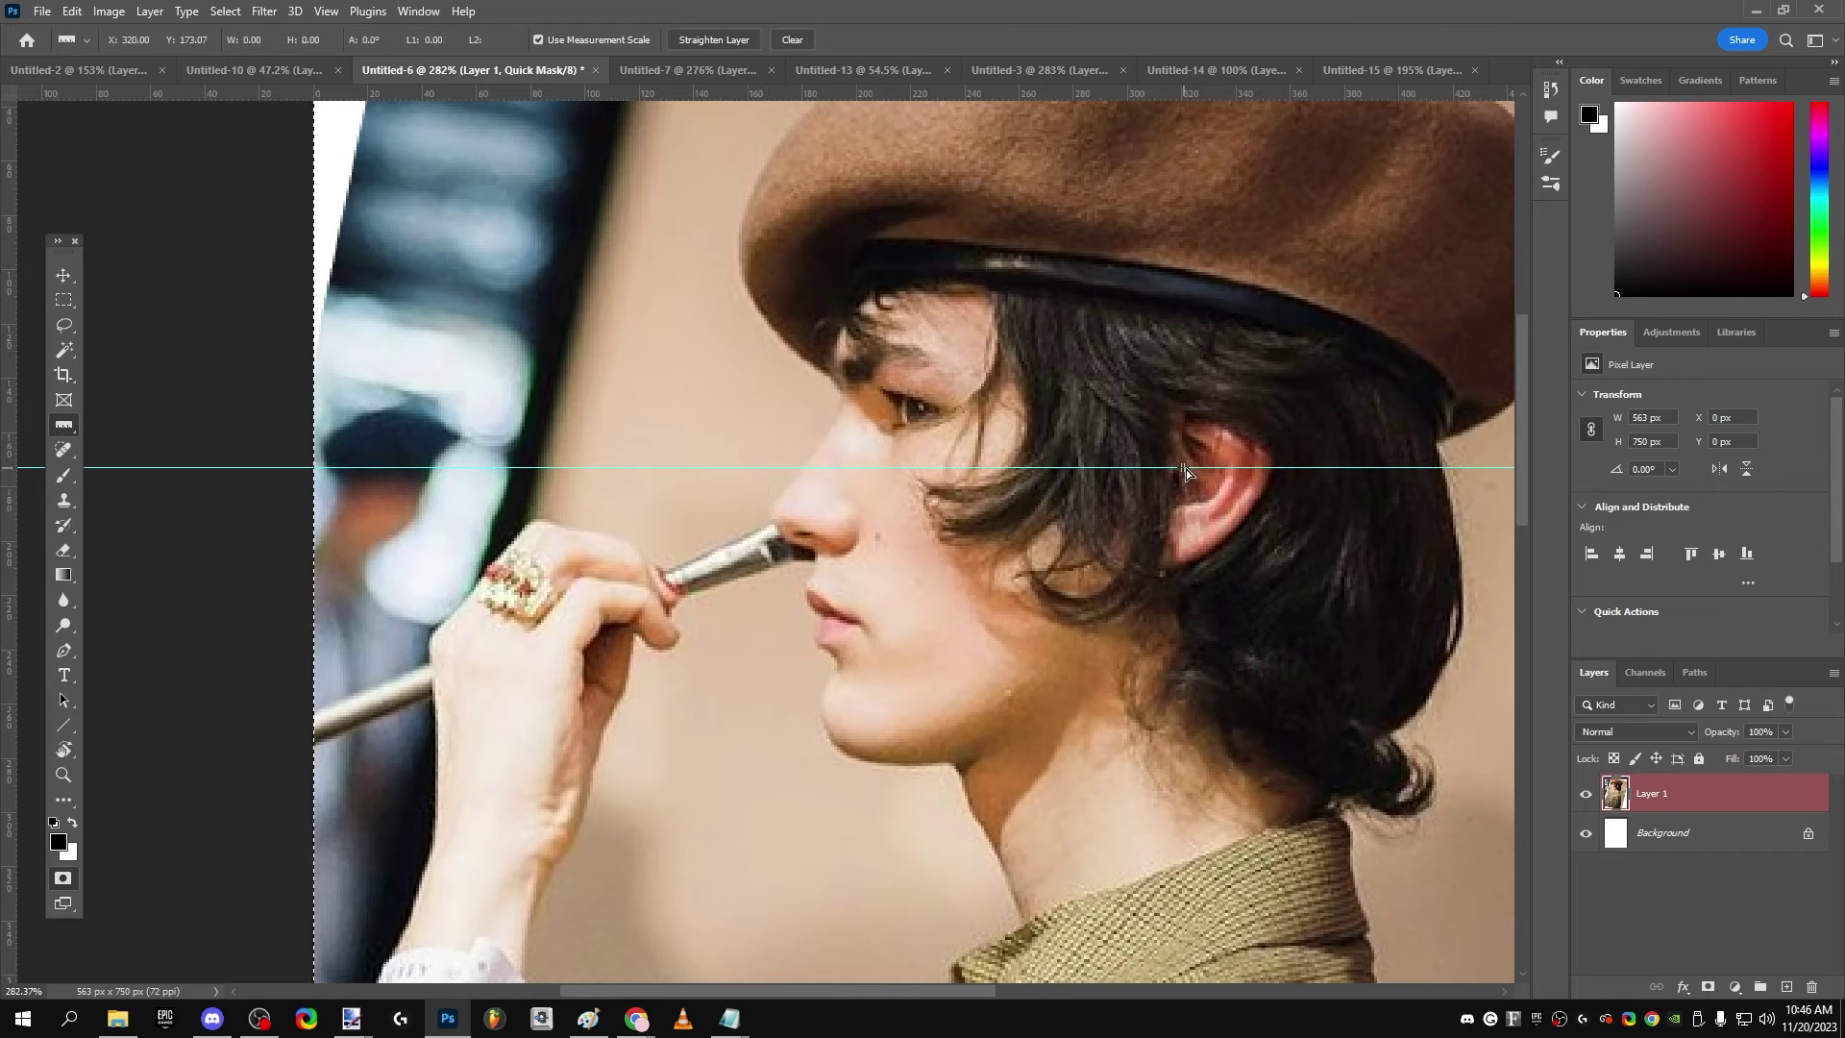
mouse_move(903, 470)
left_mouse_down()
mouse_move(1384, 469)
mouse_move(605, 477)
mouse_move(1201, 514)
mouse_move(1172, 475)
mouse_move(873, 430)
mouse_move(945, 466)
mouse_move(1331, 465)
mouse_move(856, 480)
mouse_move(1458, 494)
left_mouse_up()
Step: Place a vertical guide through the brow and the front of the chin, and discard the head-depth measurement
left_click_drag(11, 351, 838, 396)
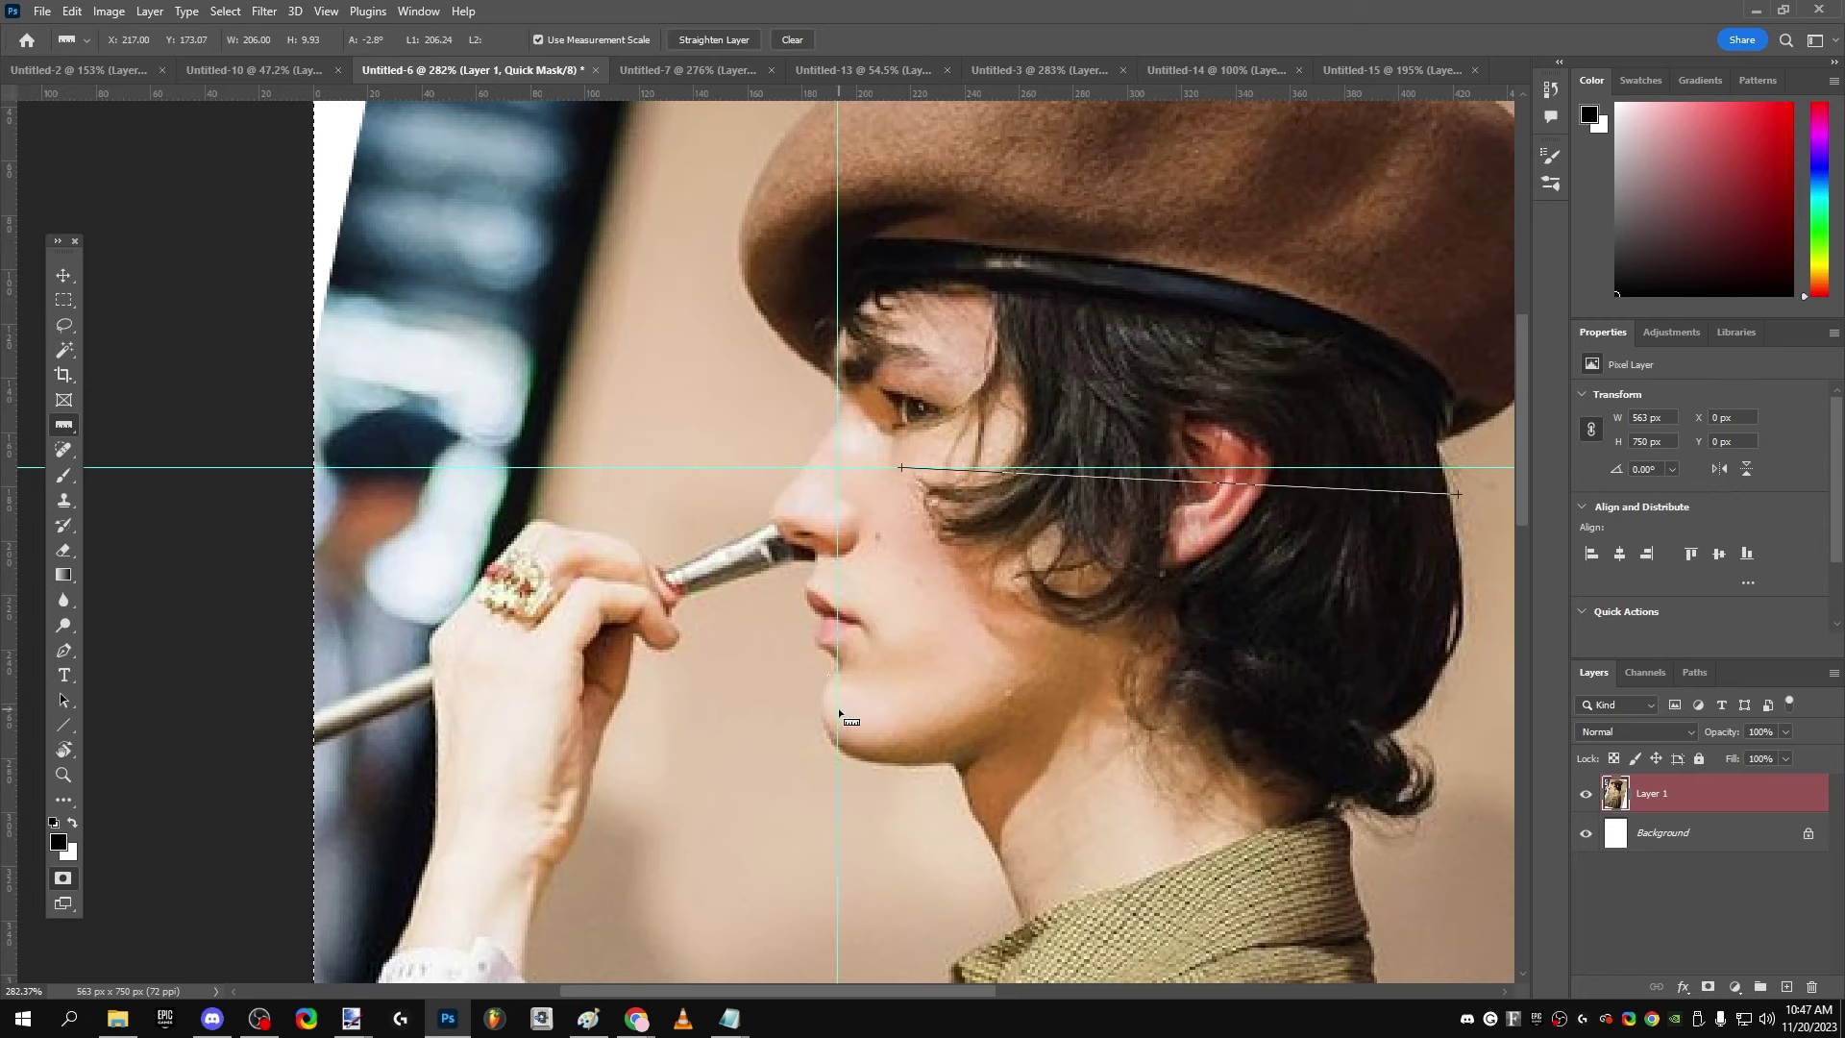
left_click_drag(838, 709, 990, 671)
left_click(265, 11)
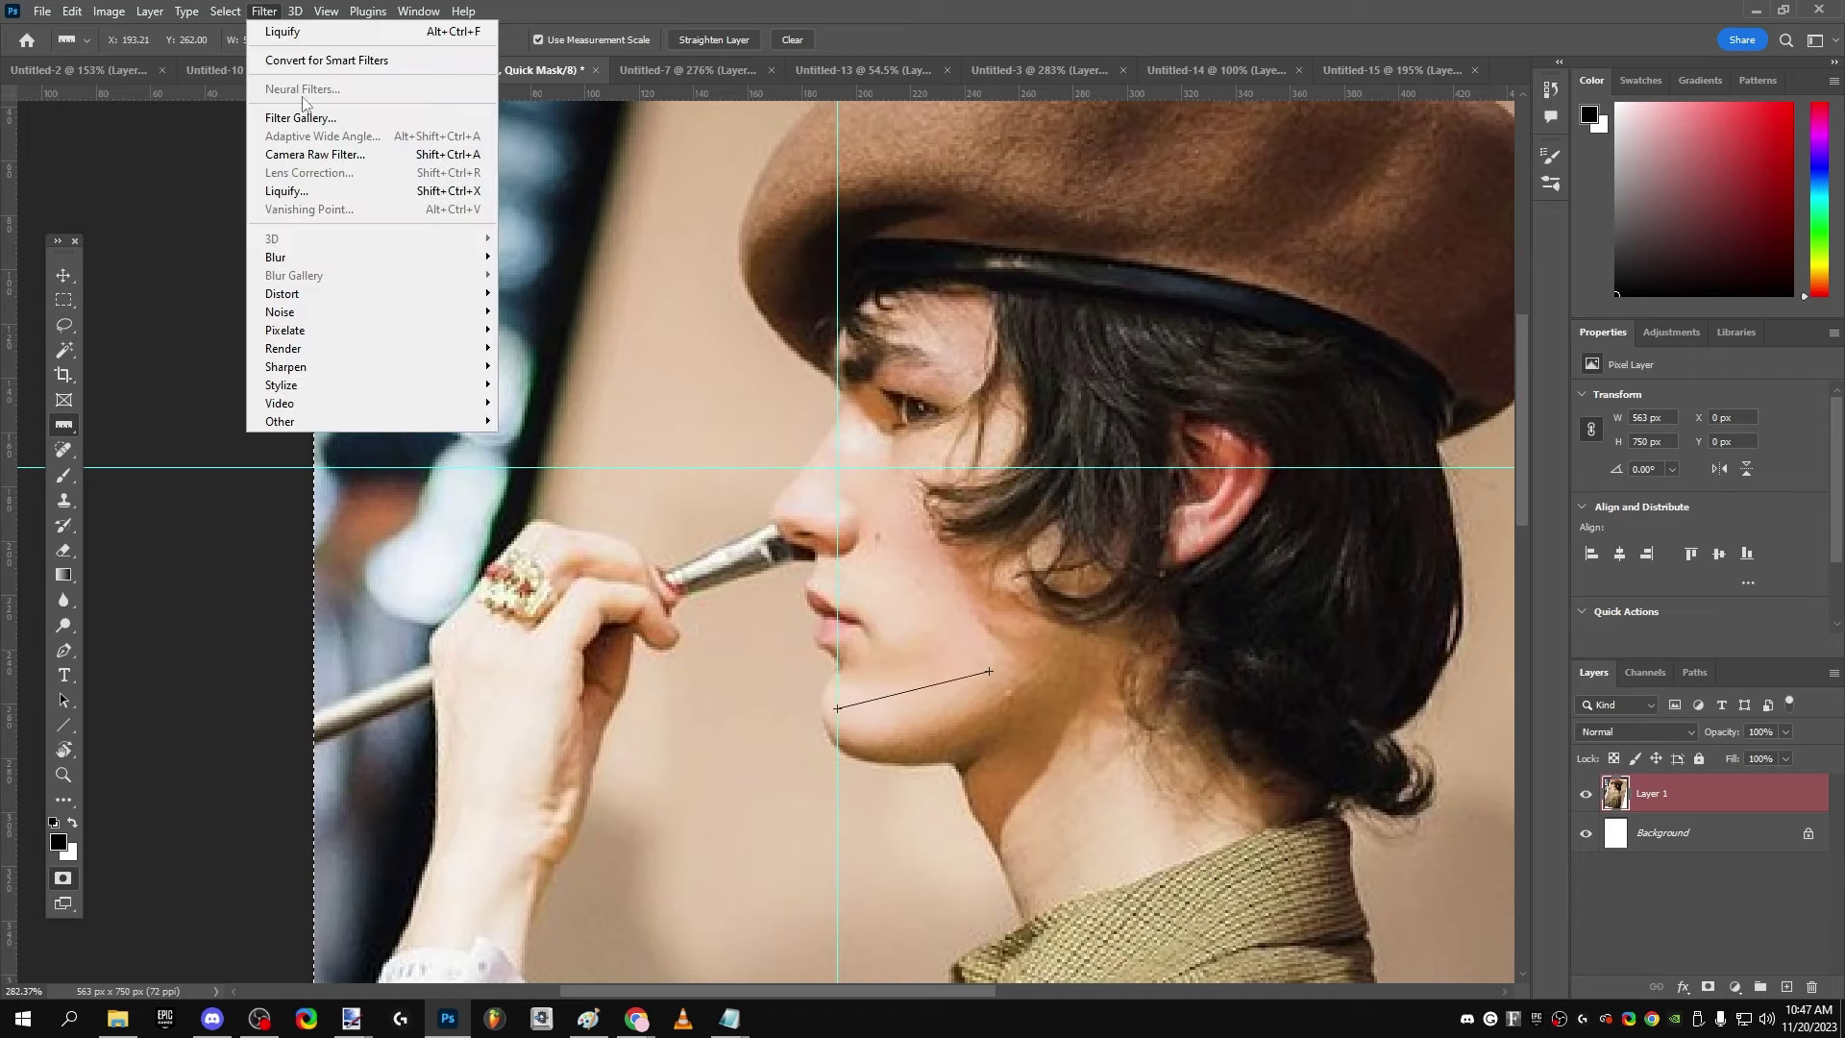
left_click(366, 195)
left_click(1056, 417)
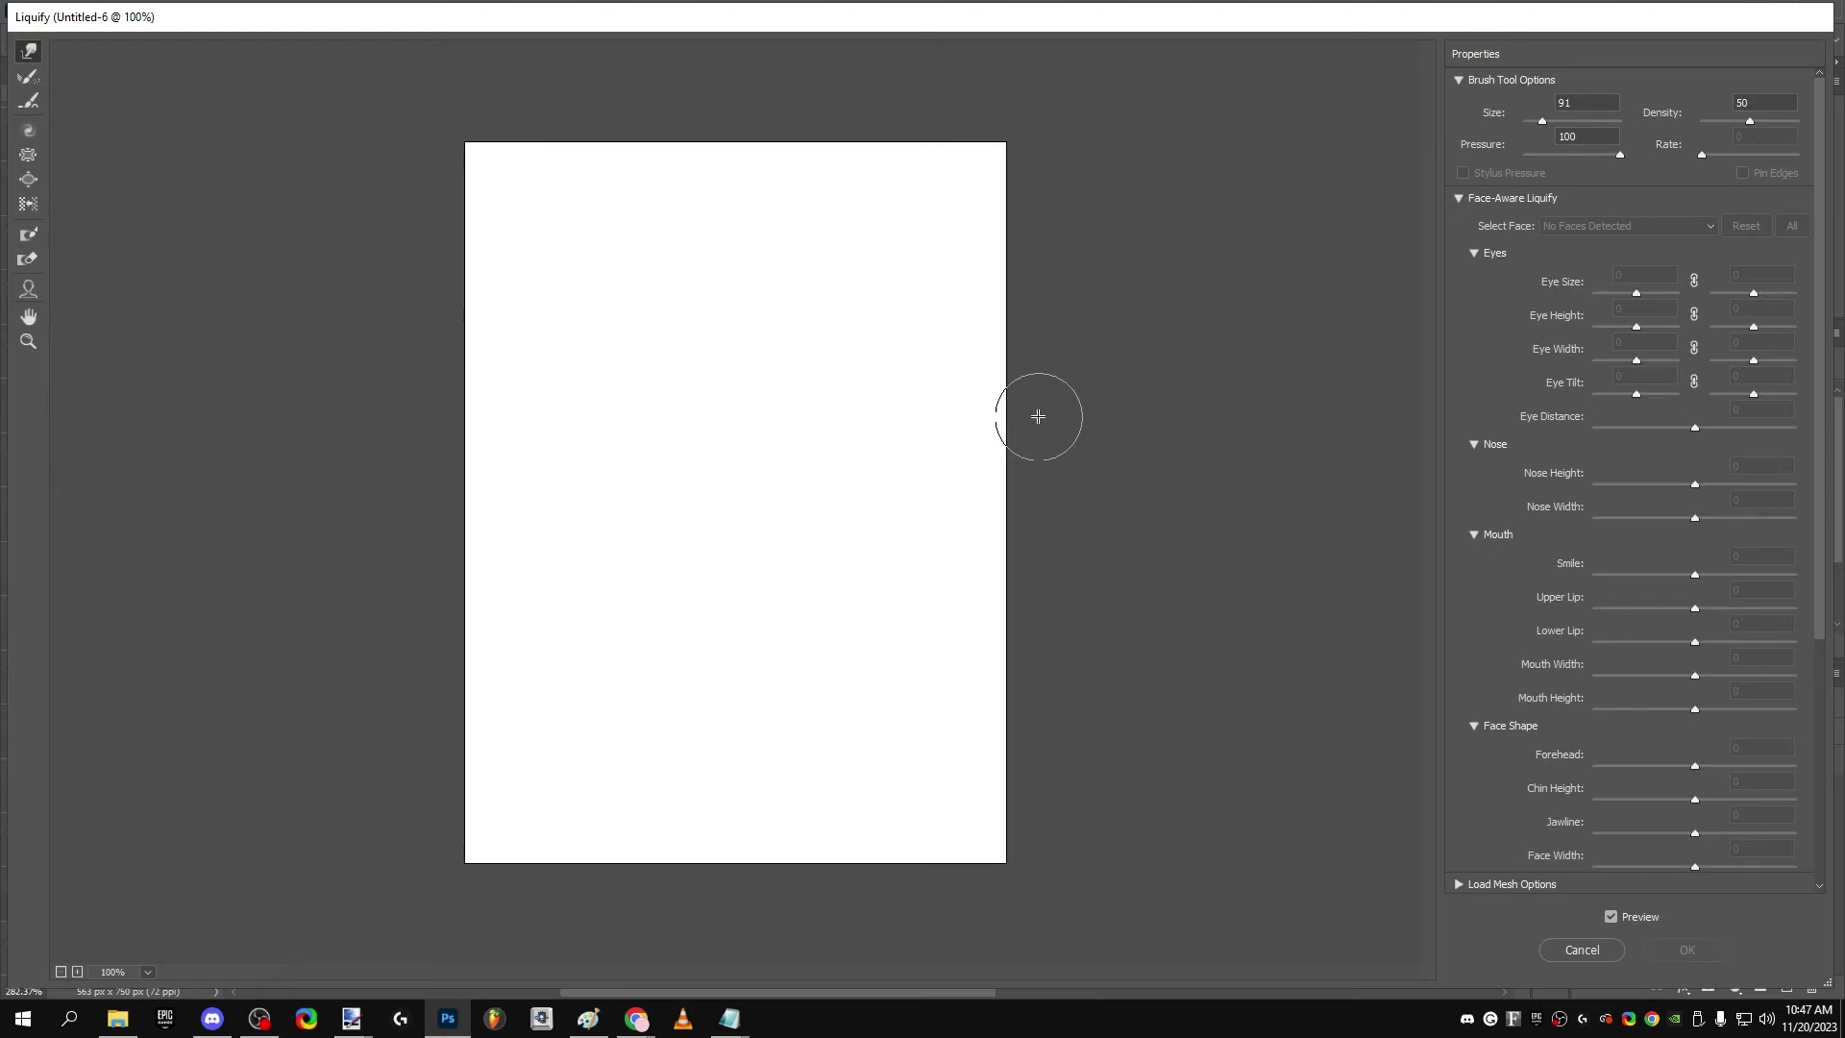
left_click(1581, 942)
Step: Place a vertical guide through the brow on the grayscale profile in Untitled-15, and push the chin back towards it with Liquify
left_click(1416, 64)
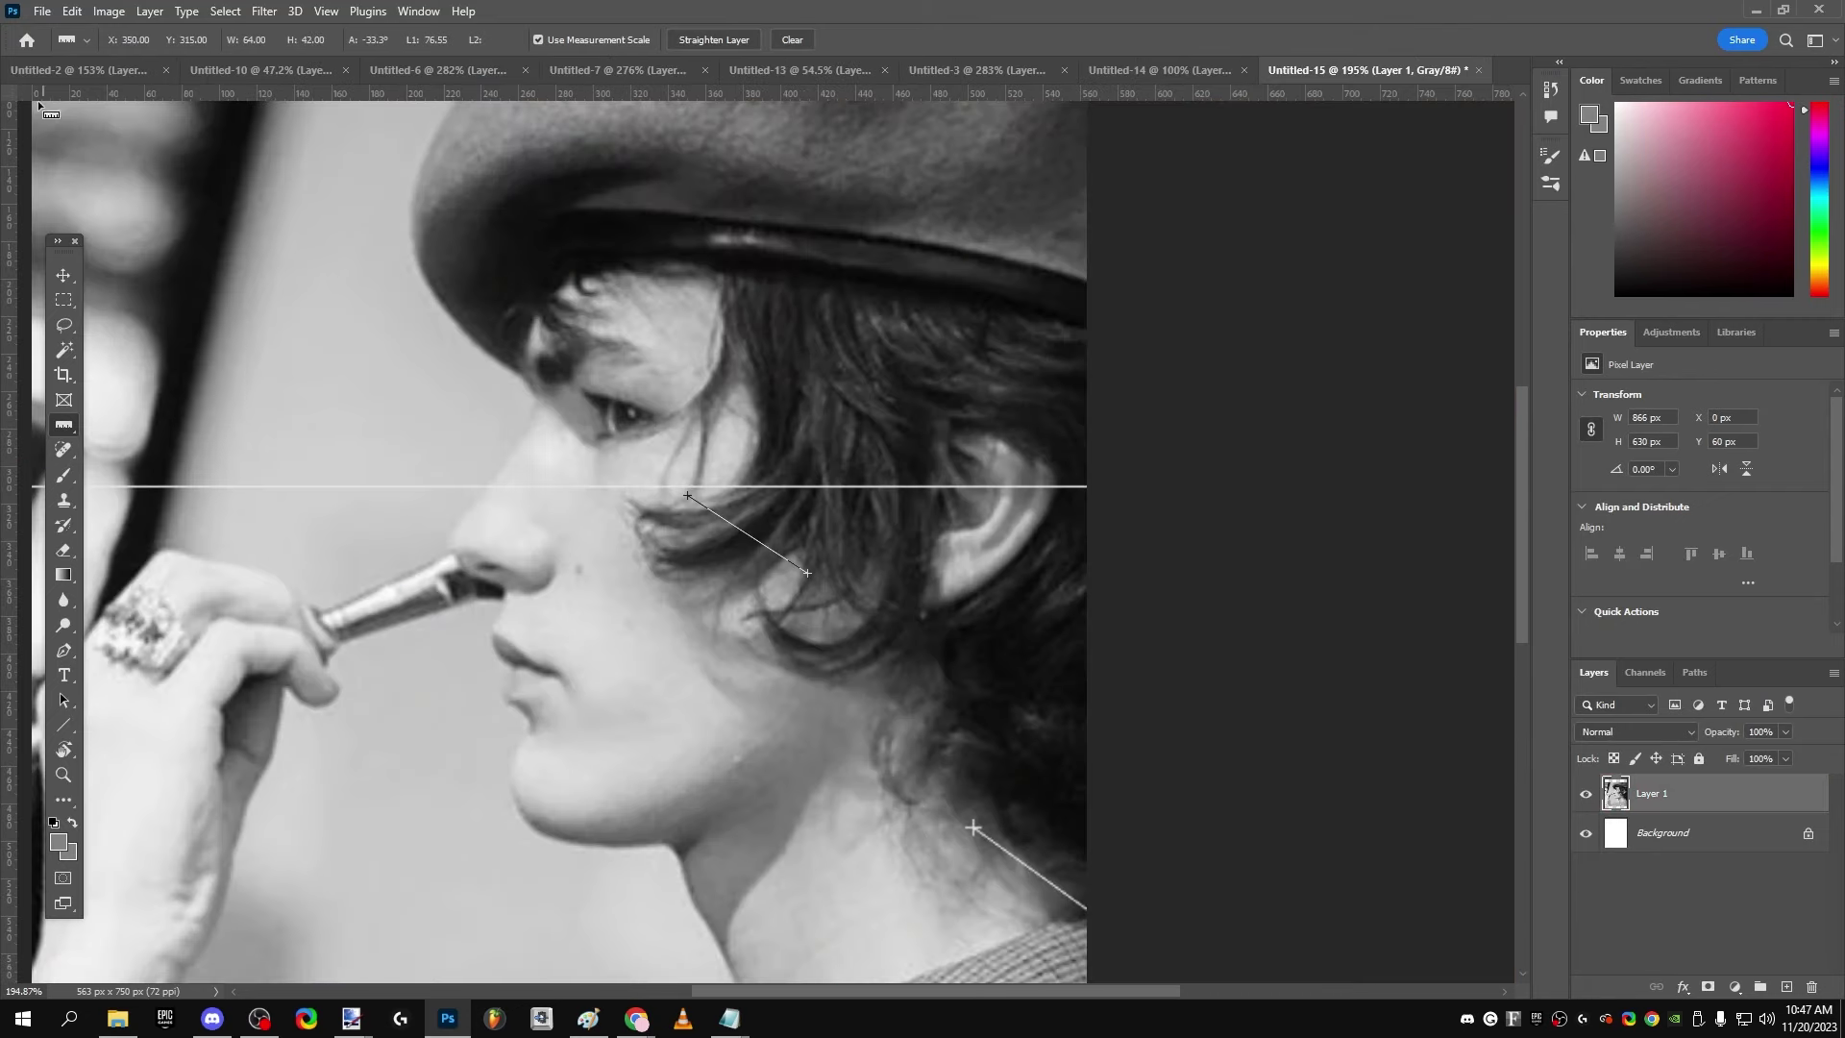
left_click_drag(11, 173, 534, 327)
key("alt+t")
key("l")
left_click(1058, 417)
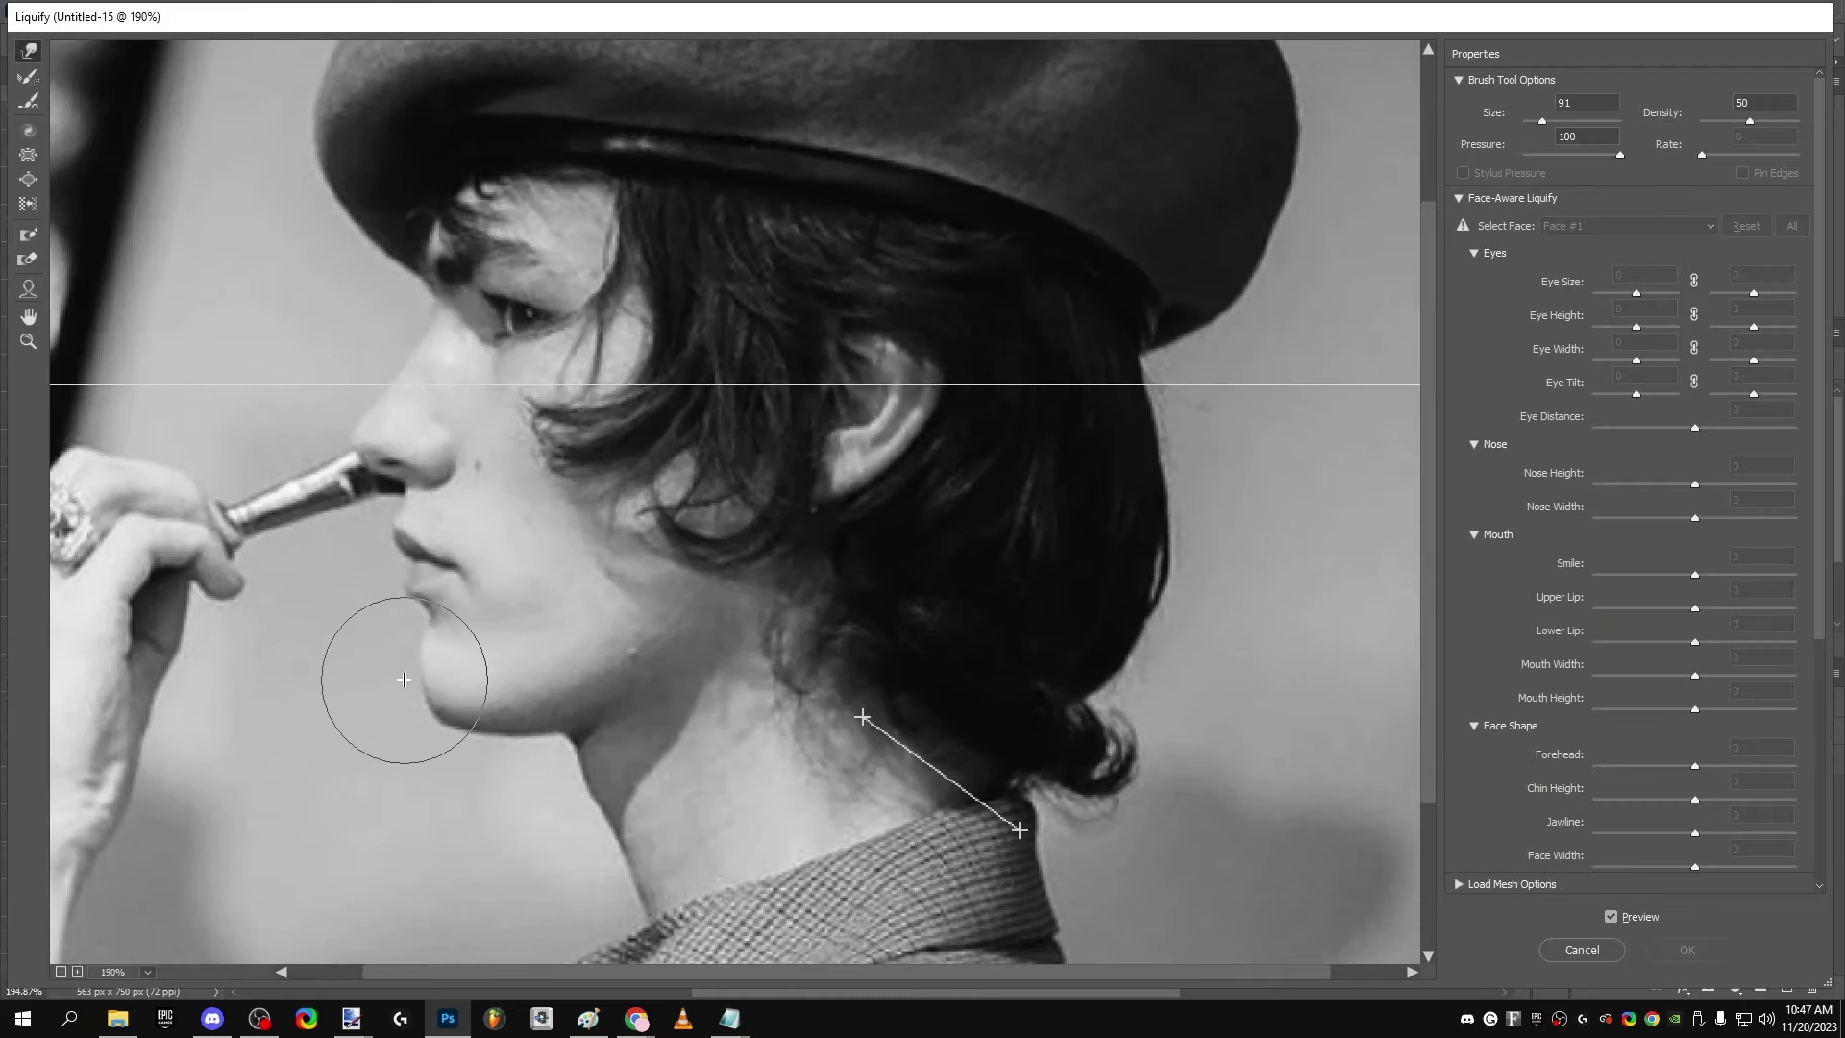
left_click(1677, 953)
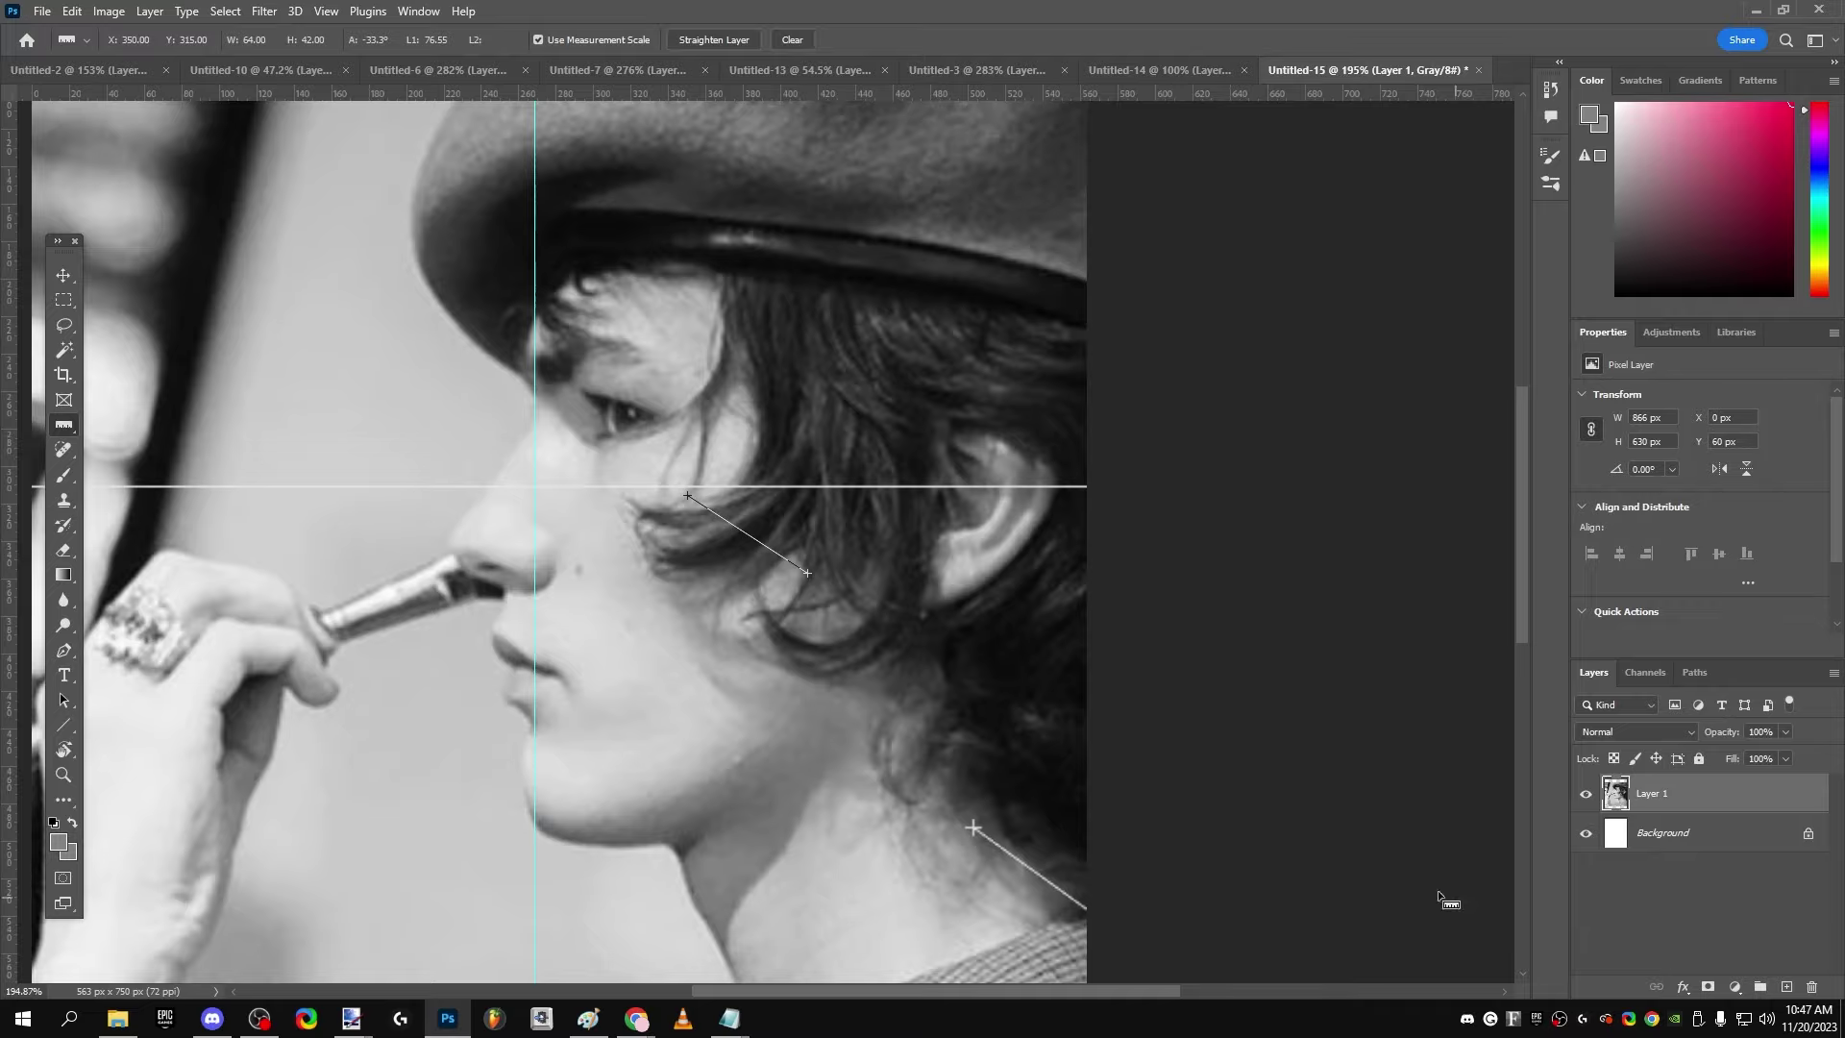
Step: Push the front of the chin on the grayscale profile further back in a second Liquify pass
left_click(265, 11)
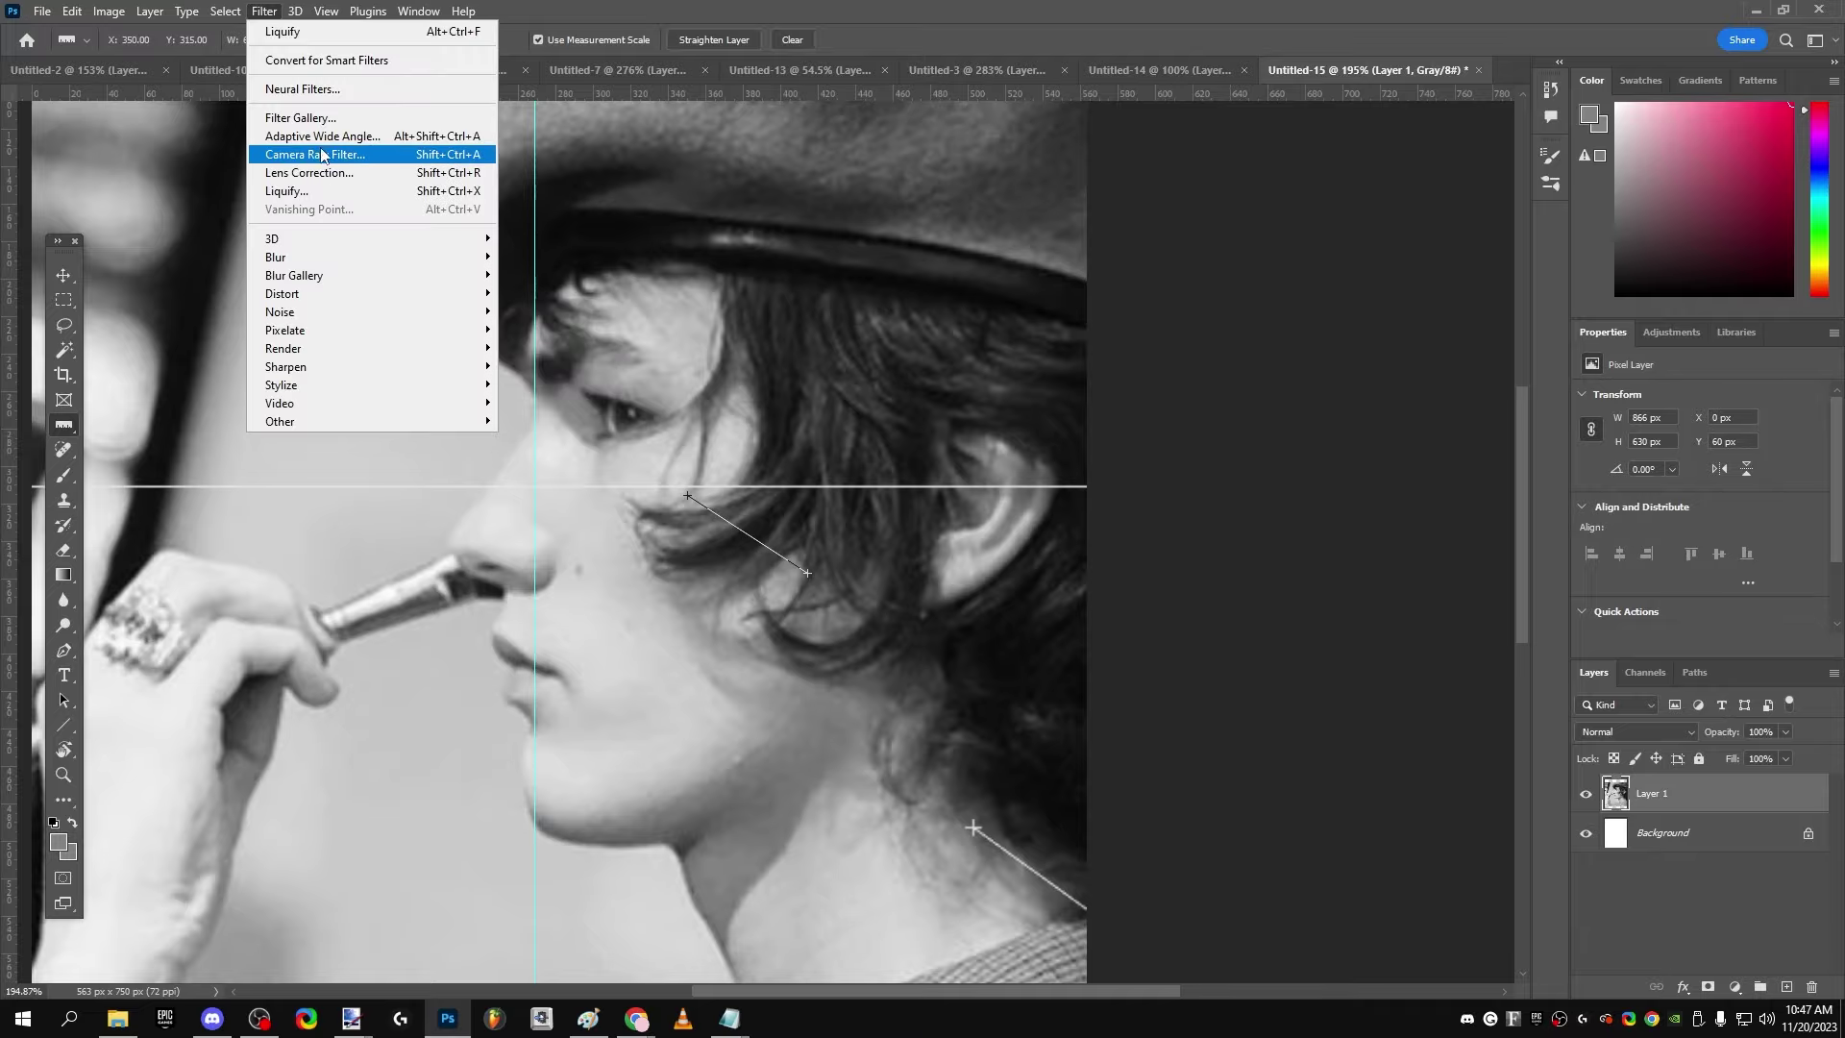
left_click(288, 191)
left_click(1062, 417)
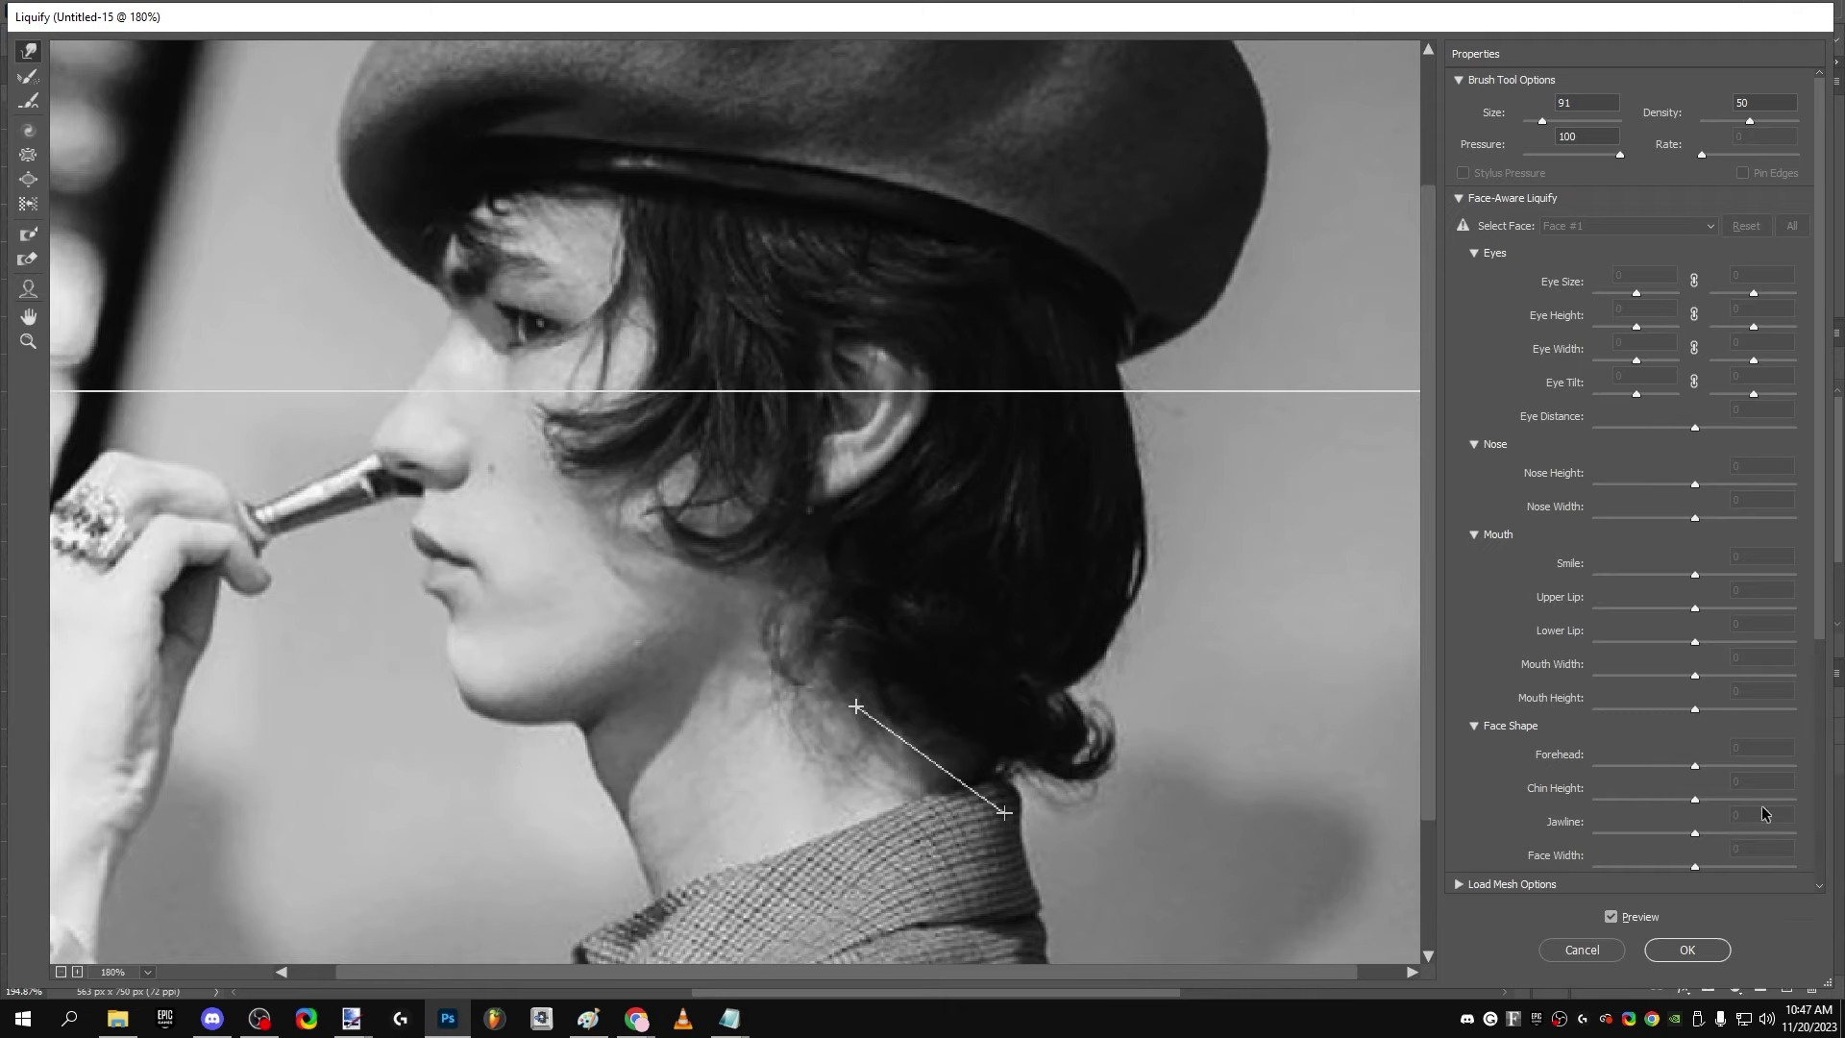
left_click(1725, 951)
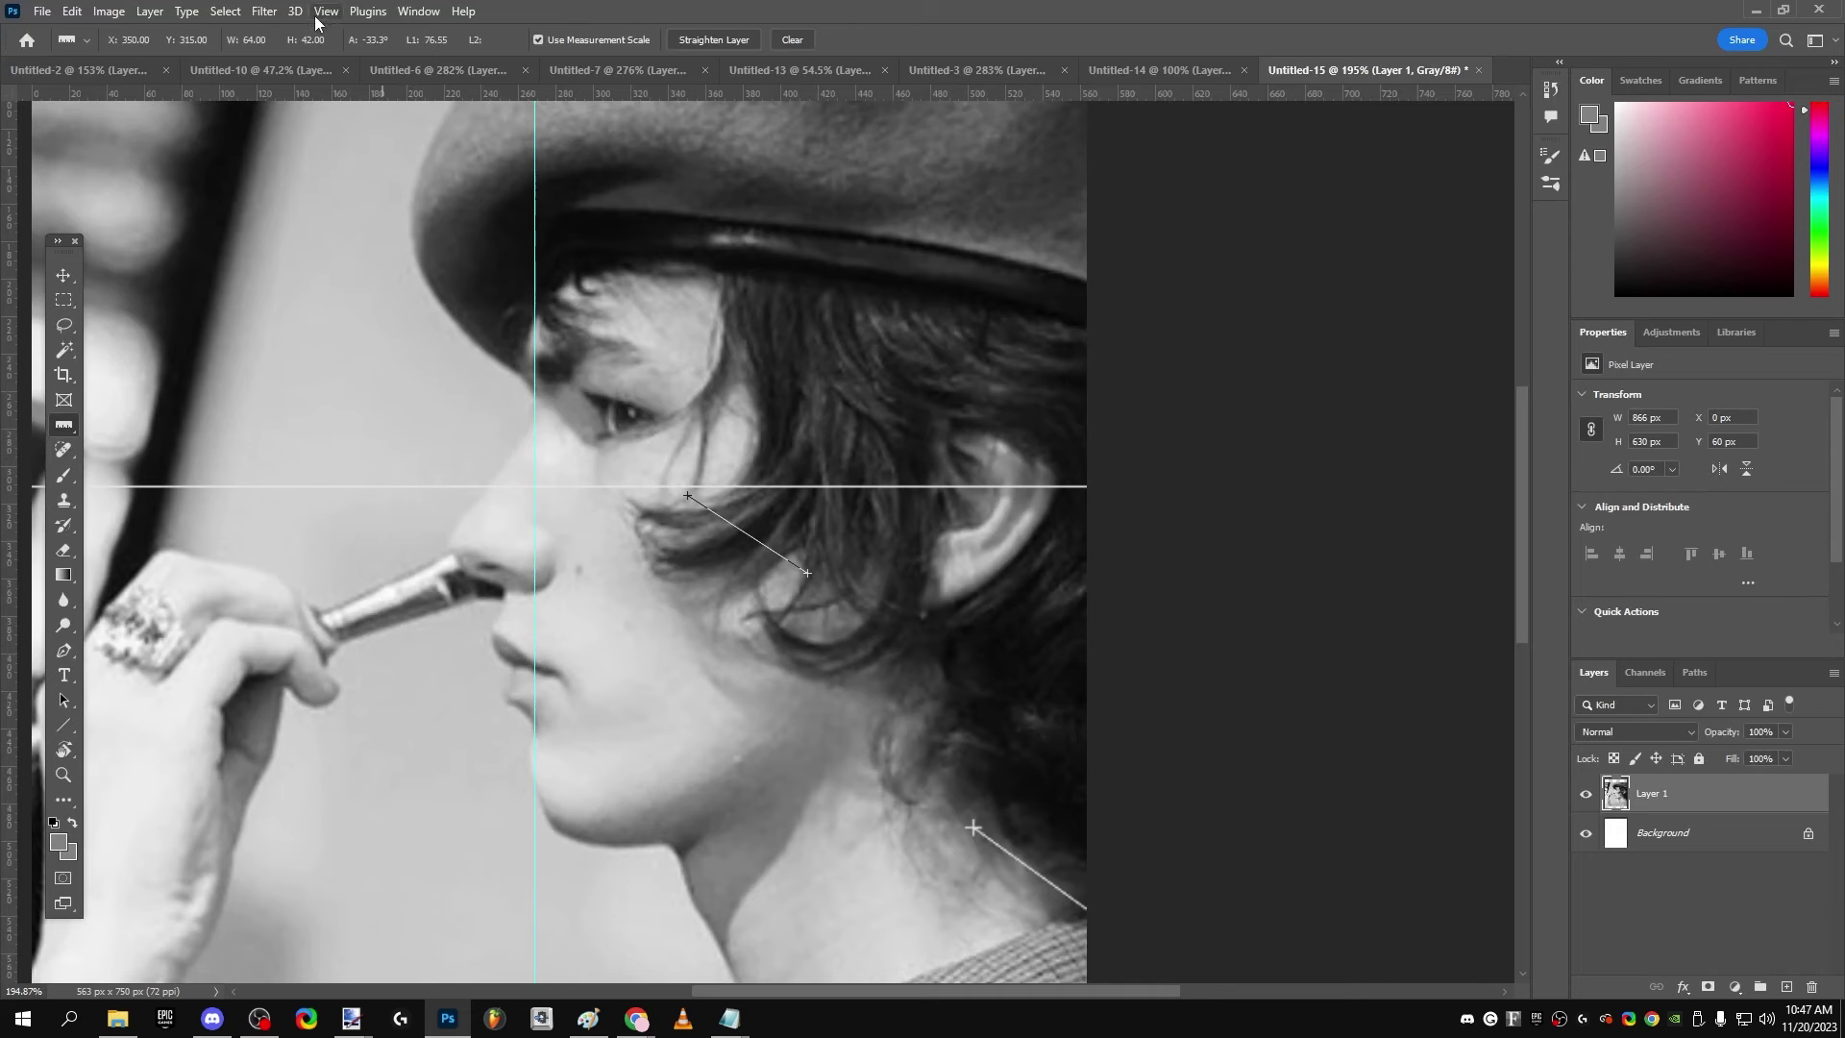
Step: Refine the front contour of the grayscale profile's chin with another Liquify pass
left_click(264, 10)
left_click(286, 190)
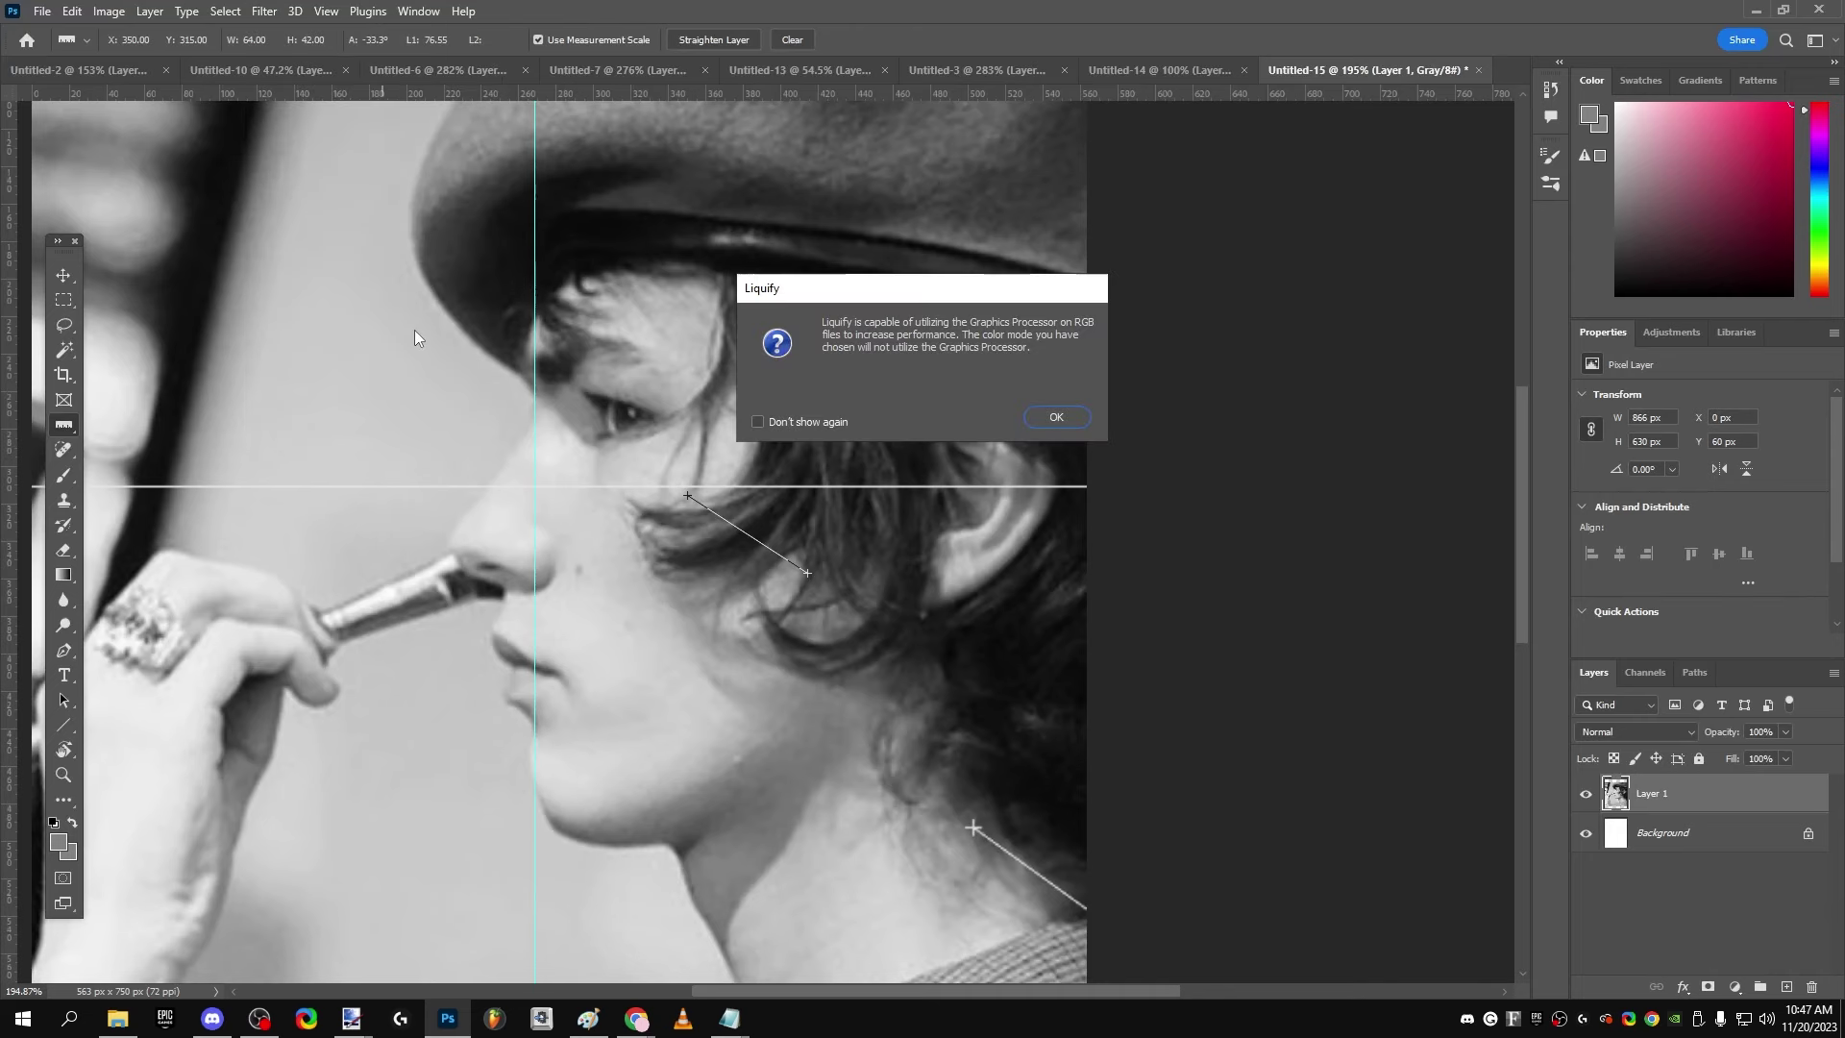
left_click(1058, 416)
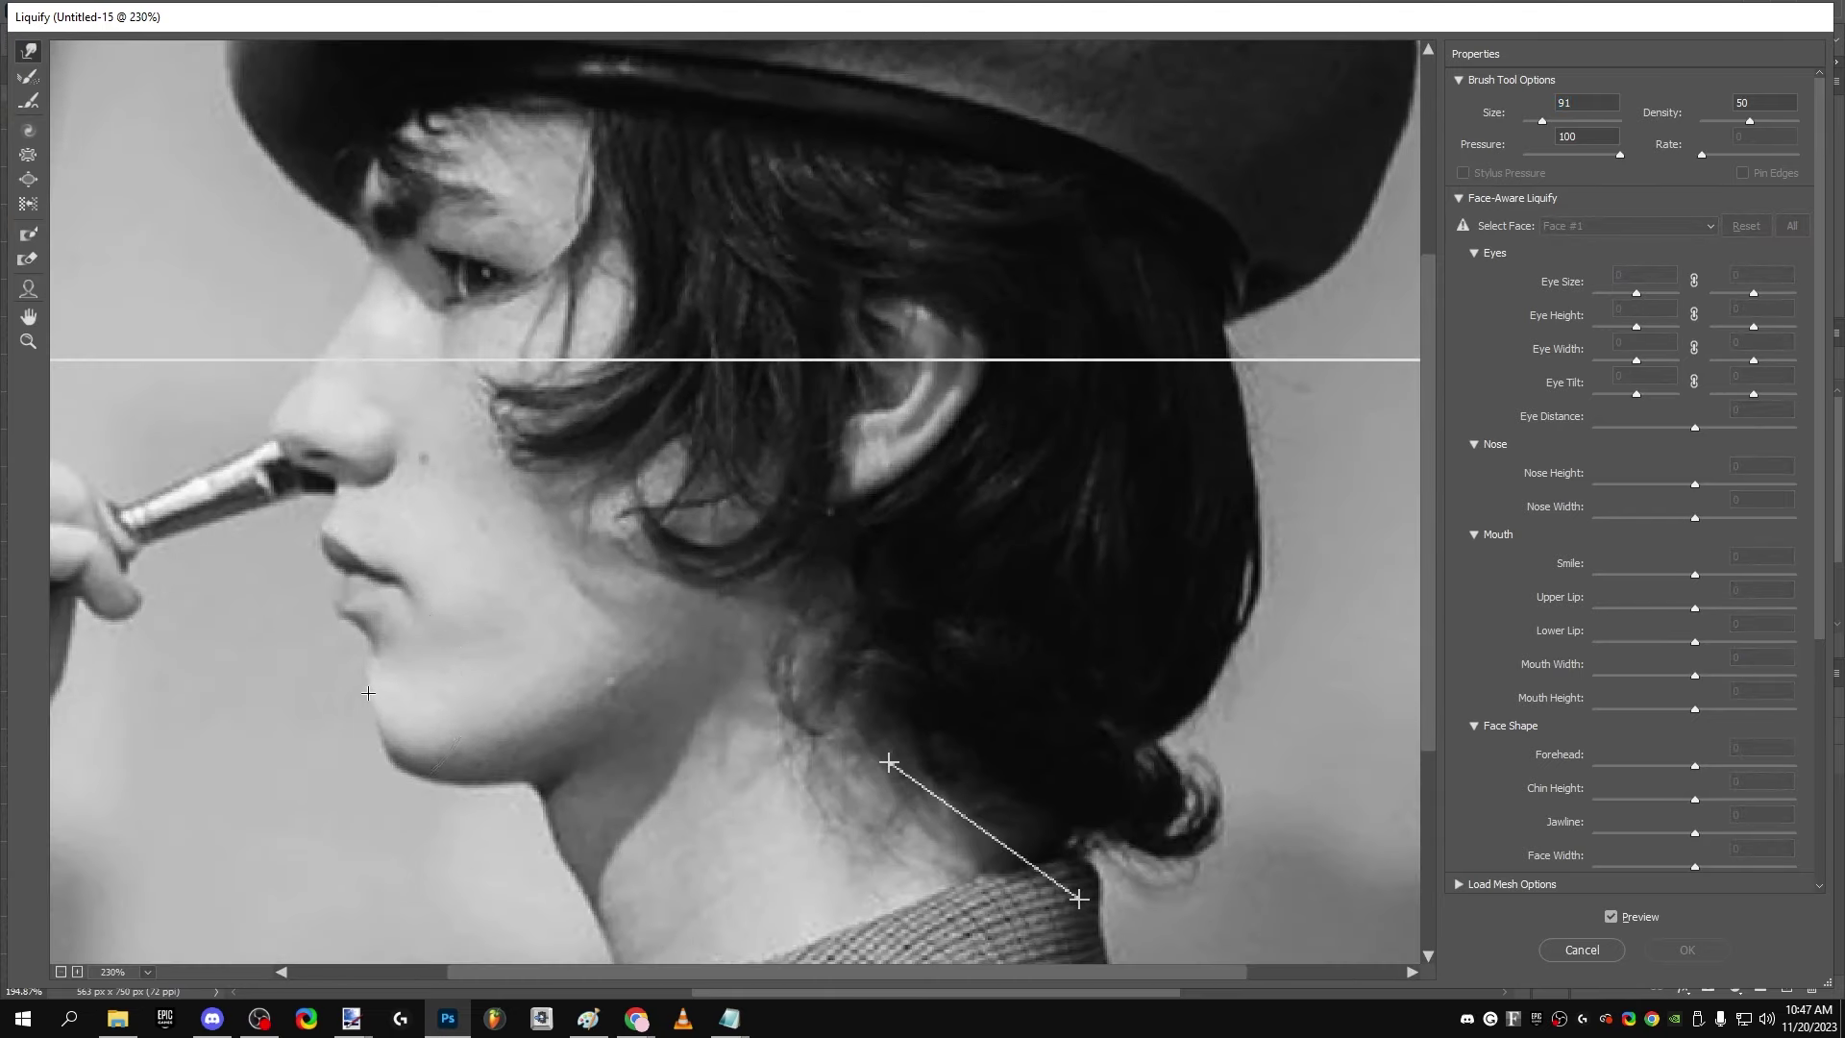
key("ctrl+minus")
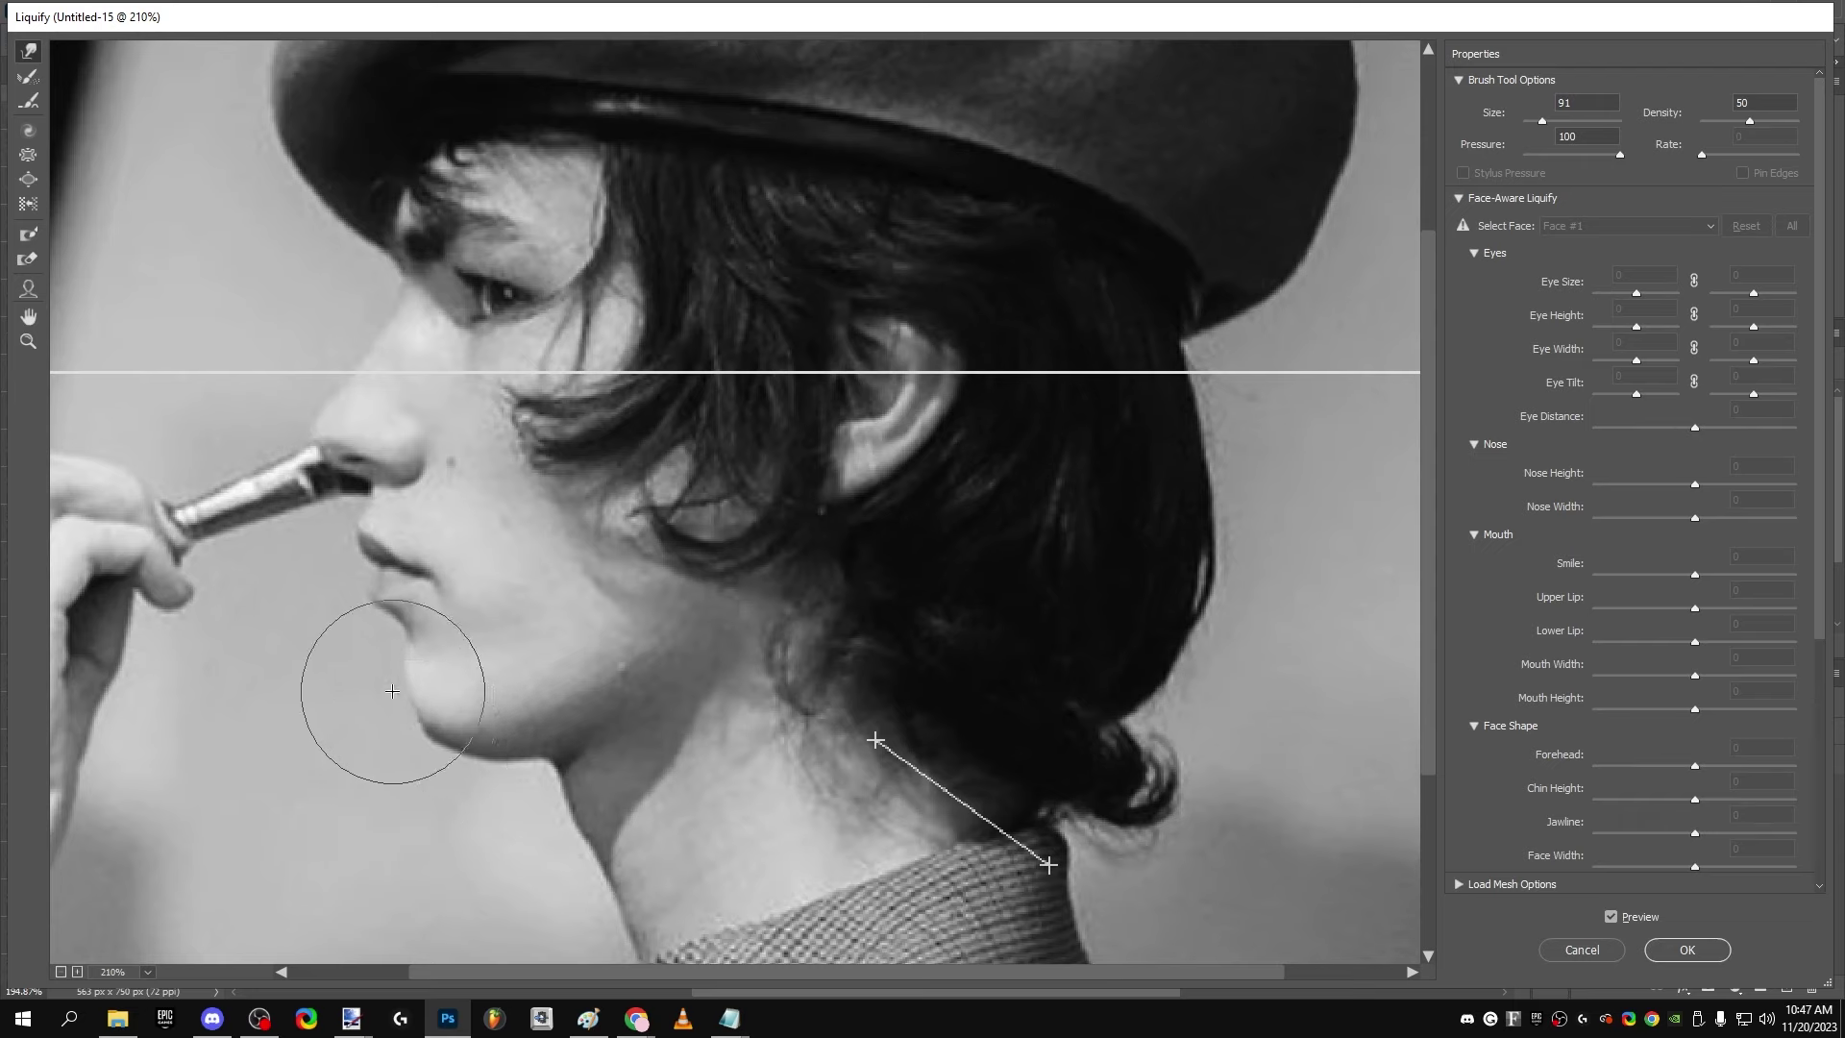
left_click(1688, 950)
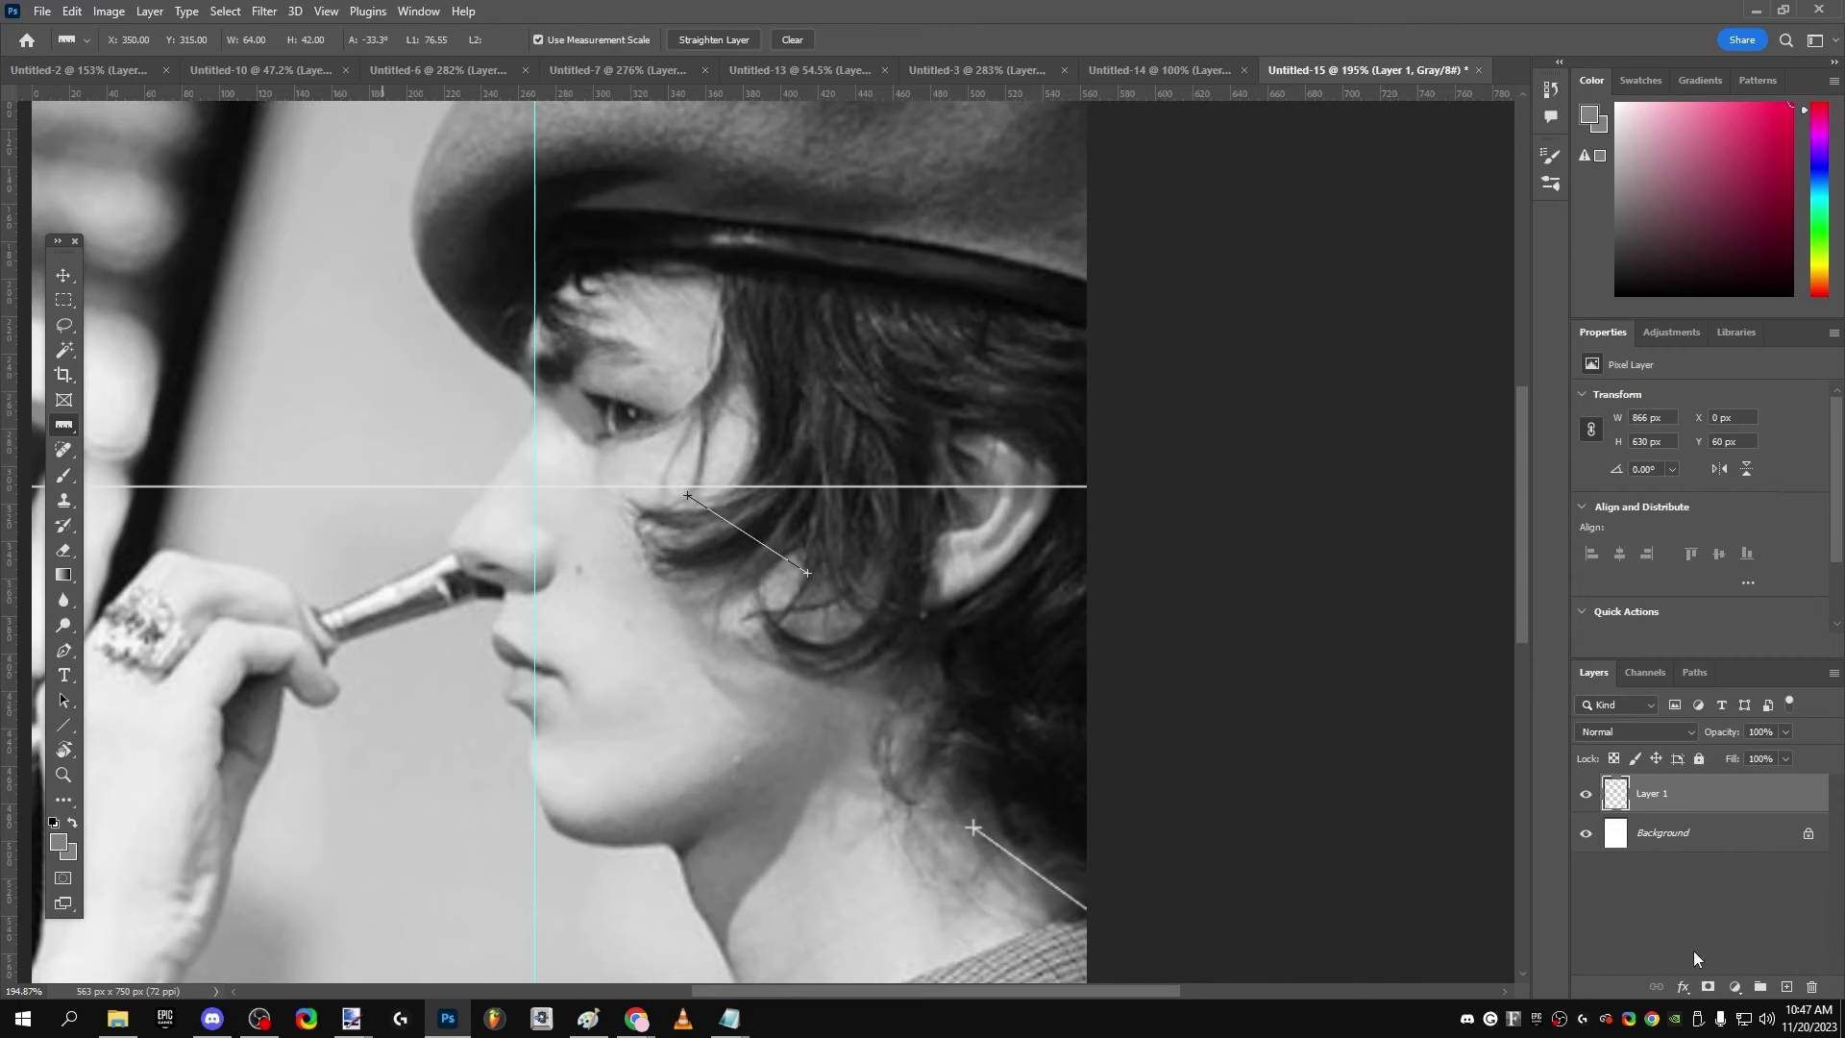
Step: Clear the old guide and ruler line from the grayscale profile, and place a fresh vertical guide through the brow
scroll(597, 772, "down", 3)
left_click_drag(884, 849, 901, 857)
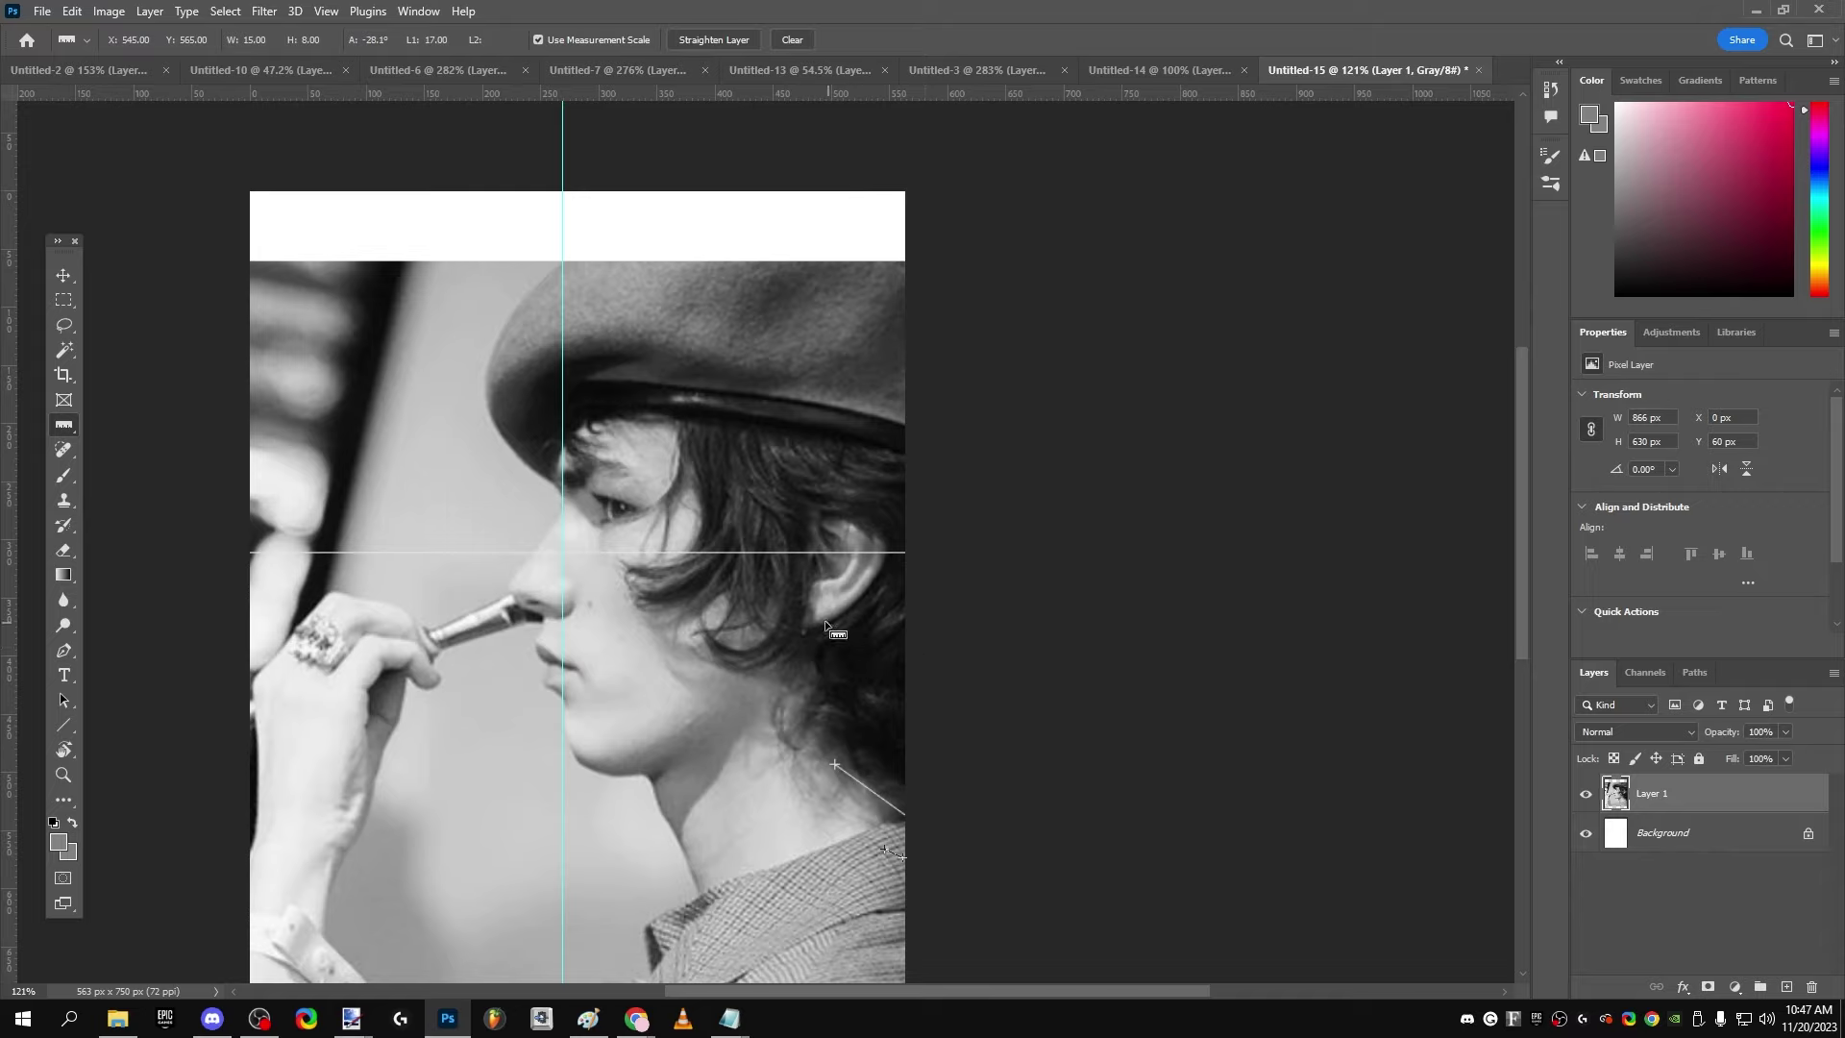
key("ctrl+semicolon")
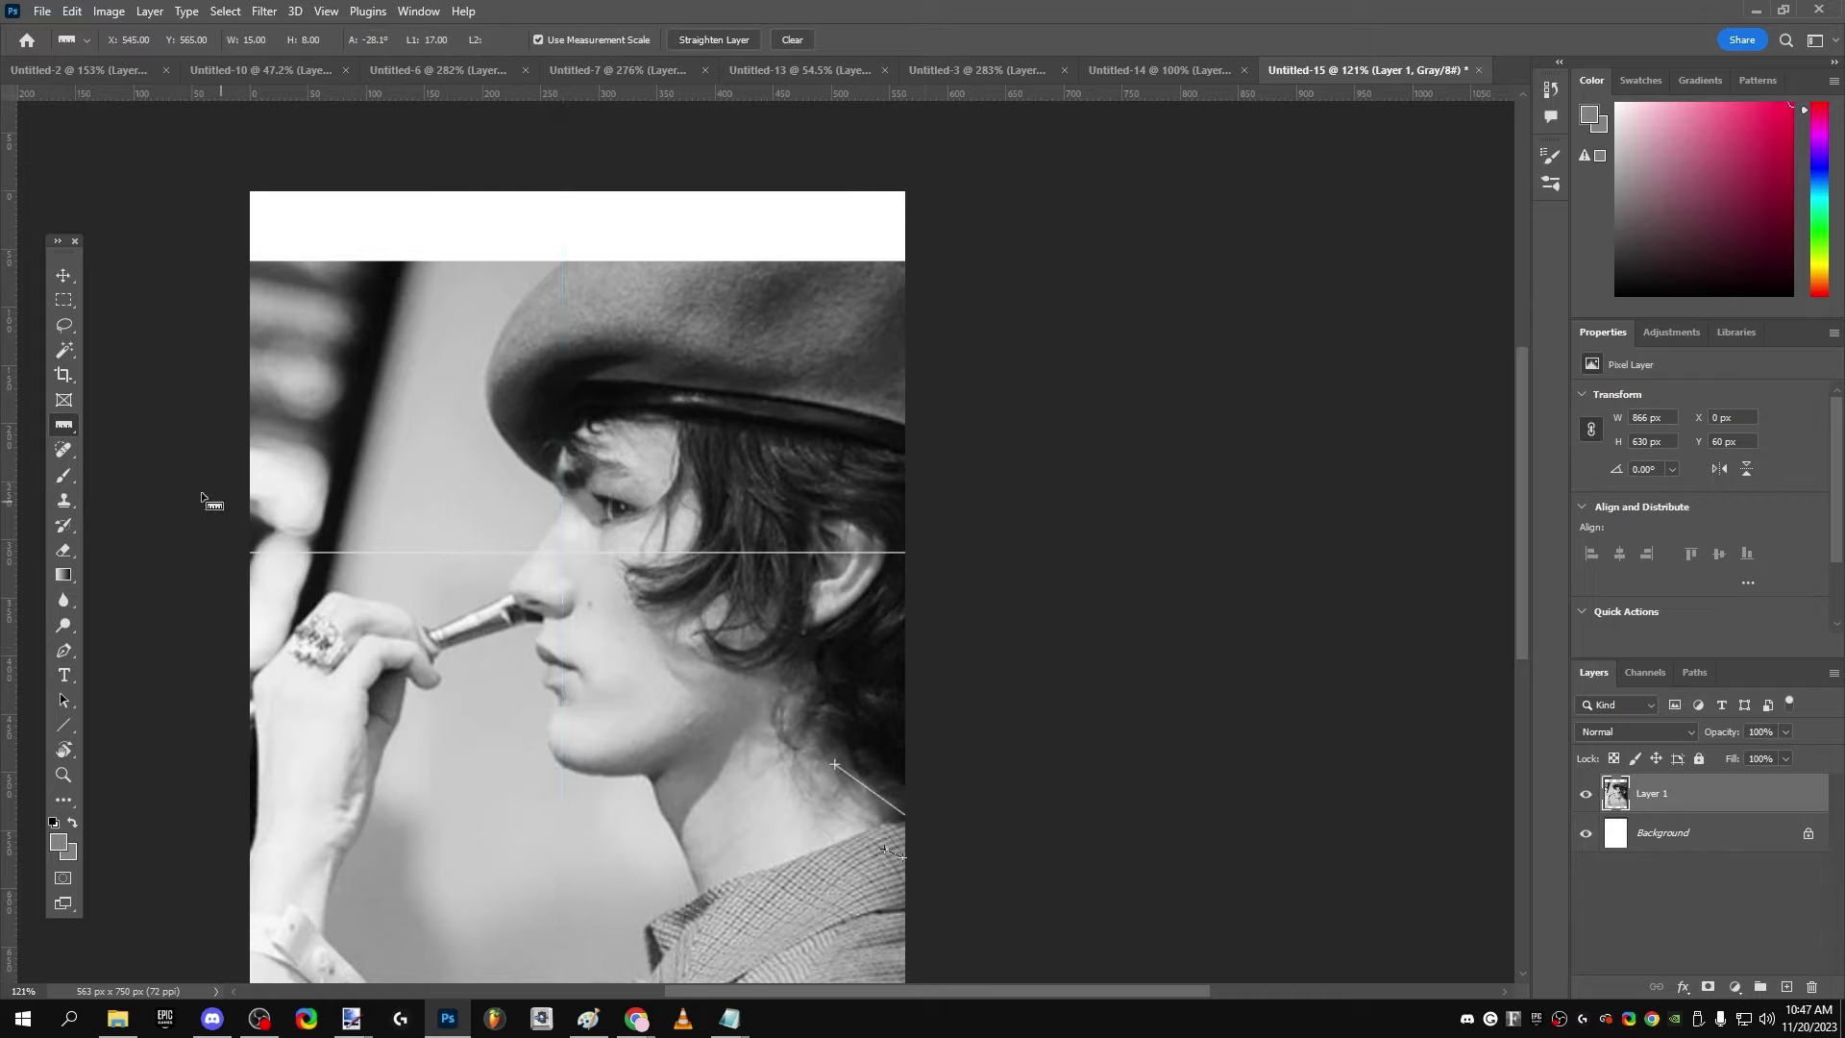
left_click_drag(13, 406, 559, 456)
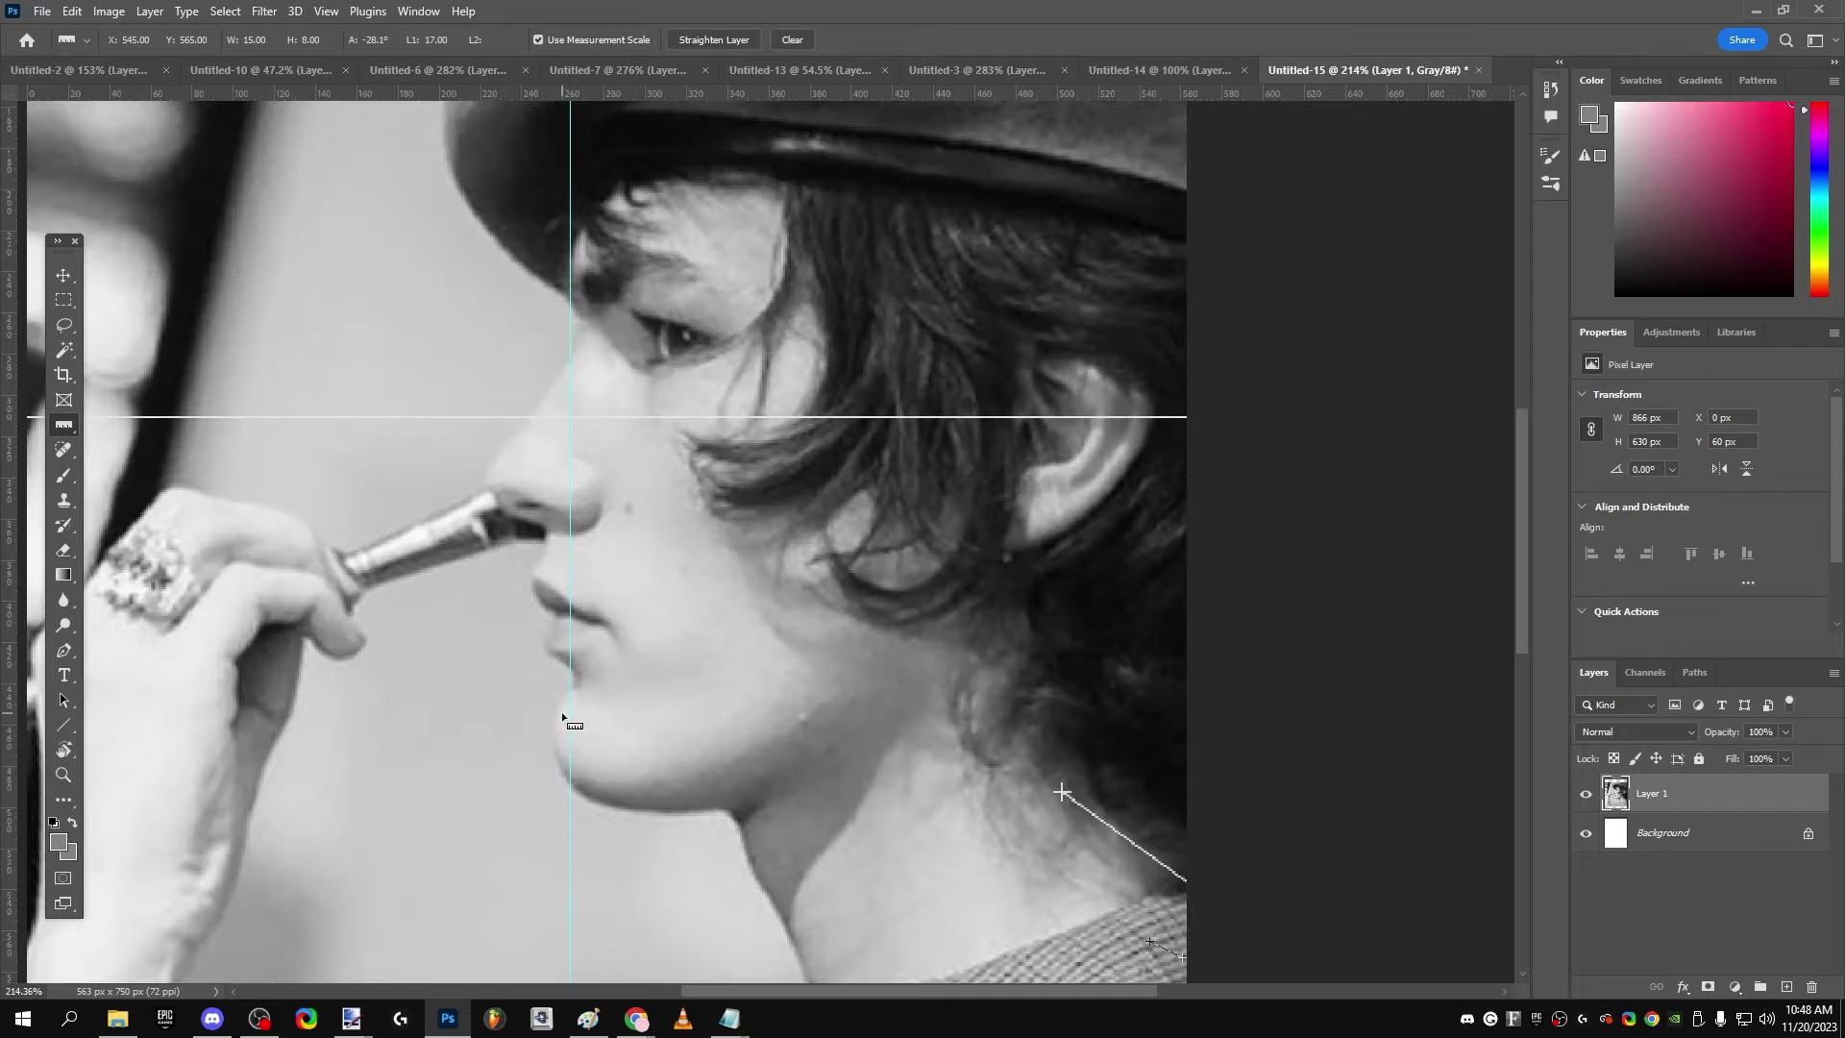
Step: Measure across the lower face and from the chin up to the nose on the reshaped profile, and move the ruler line aside
scroll(567, 720, "up", 3)
left_click_drag(678, 701, 827, 728)
left_click_drag(601, 746, 721, 746)
left_click_drag(703, 810, 969, 855)
left_click_drag(555, 741, 494, 494)
left_click_drag(970, 727, 1016, 731)
scroll(672, 562, "down", 3)
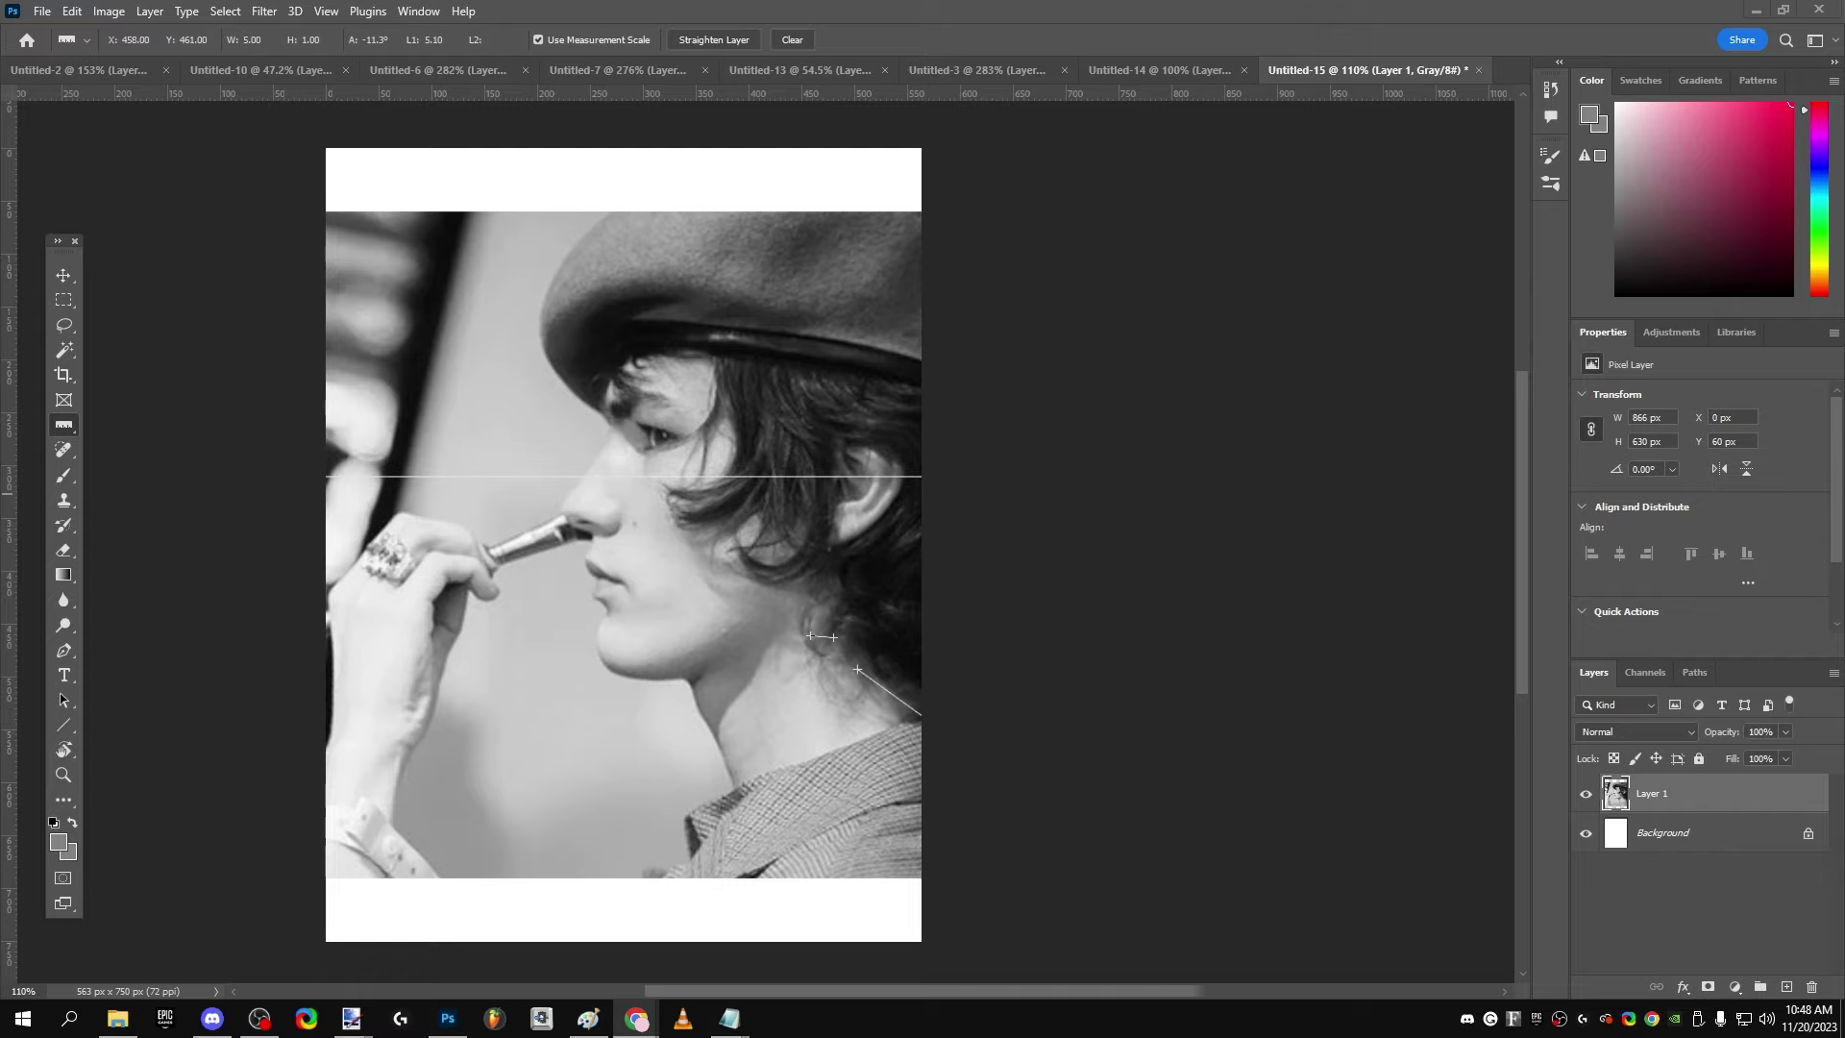
Step: Go through the open portraits to the blue-toned side profile in Untitled-13
left_click(1146, 67)
left_click(1046, 70)
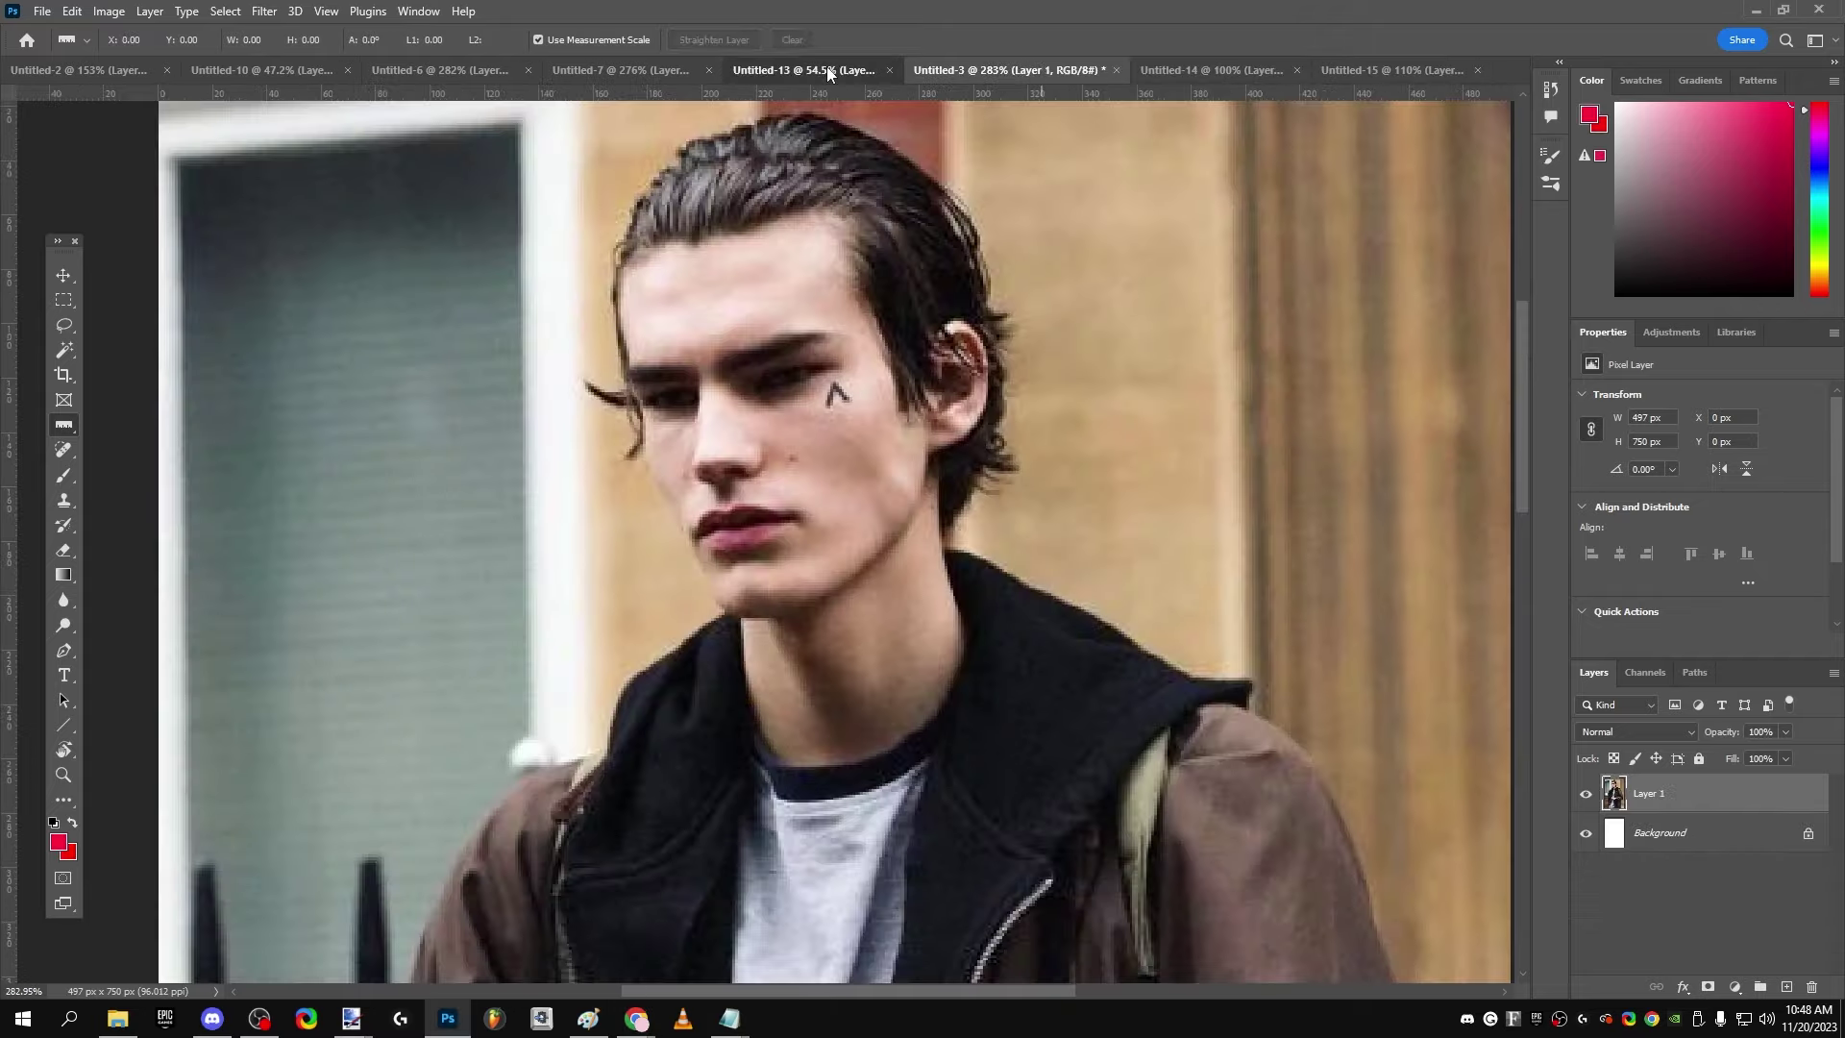
left_click(826, 69)
left_click(642, 71)
left_click(867, 75)
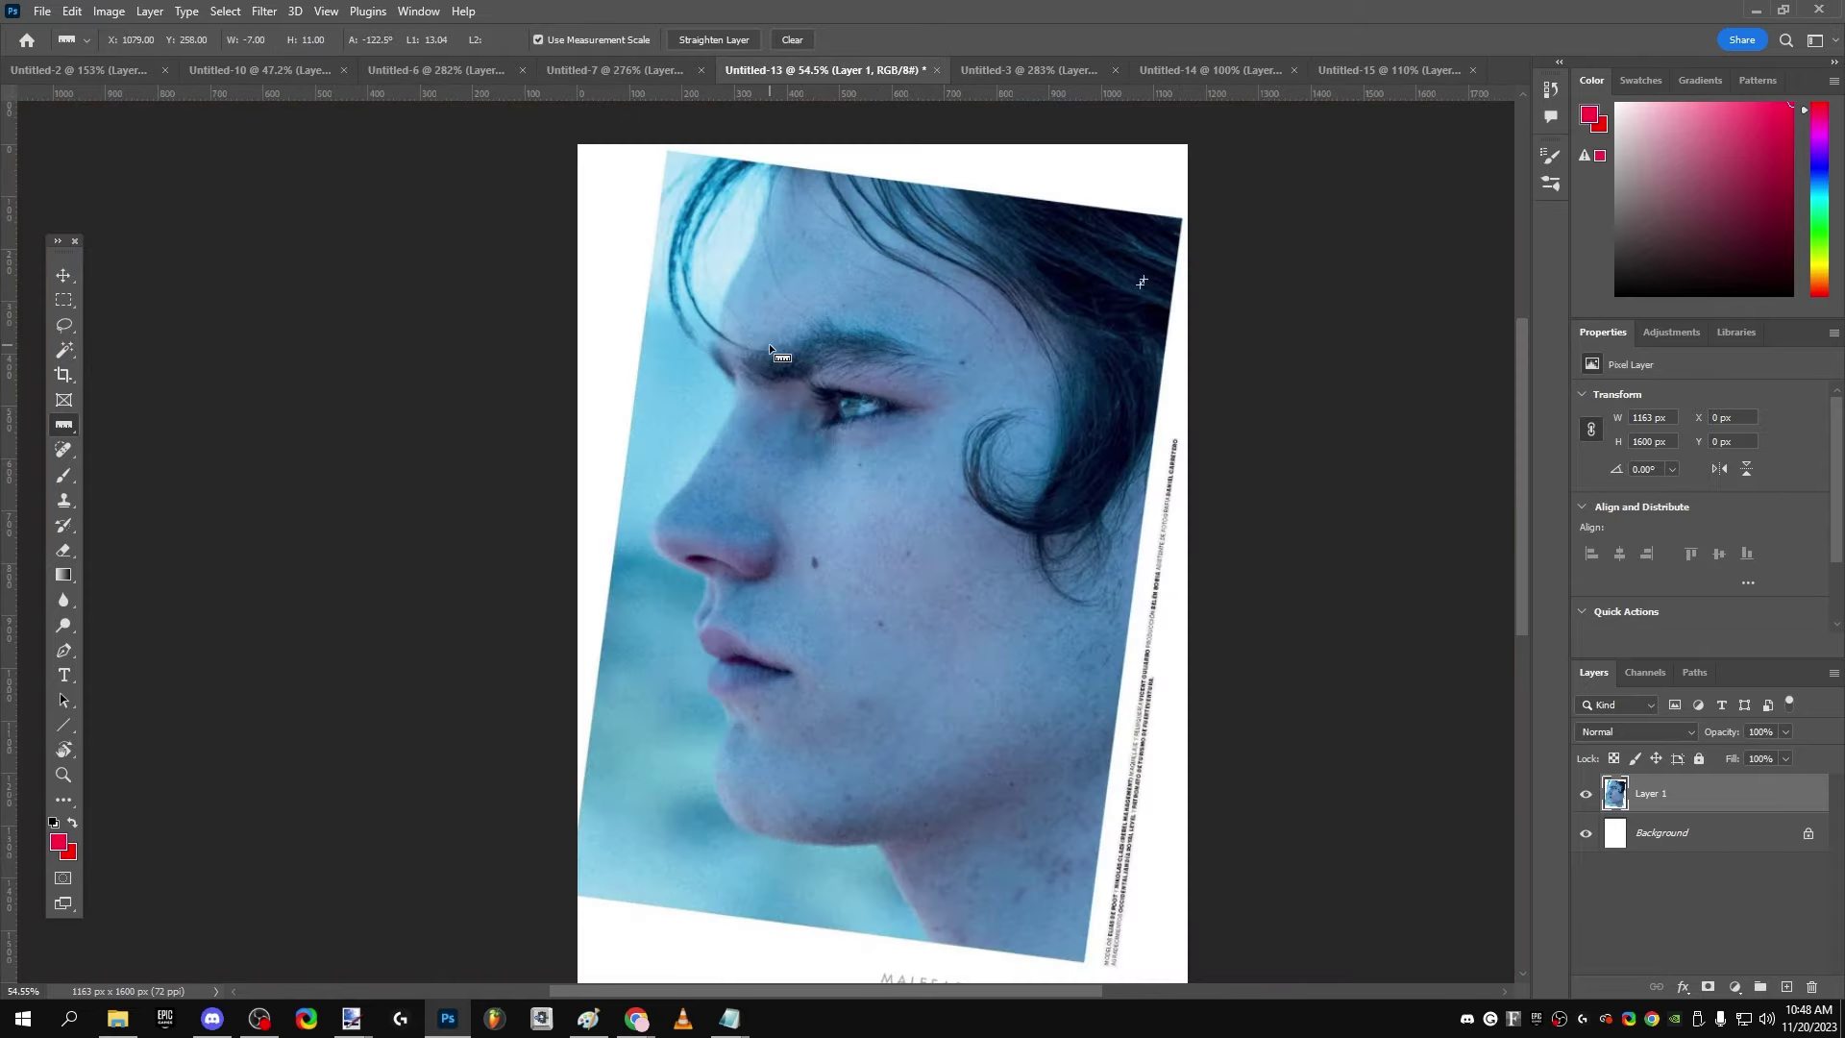
Step: Trace the forehead contour between hairline and brow on the blue-toned profile with the Brush, and undo the stroke
left_click_drag(770, 191, 853, 148)
left_click(63, 475)
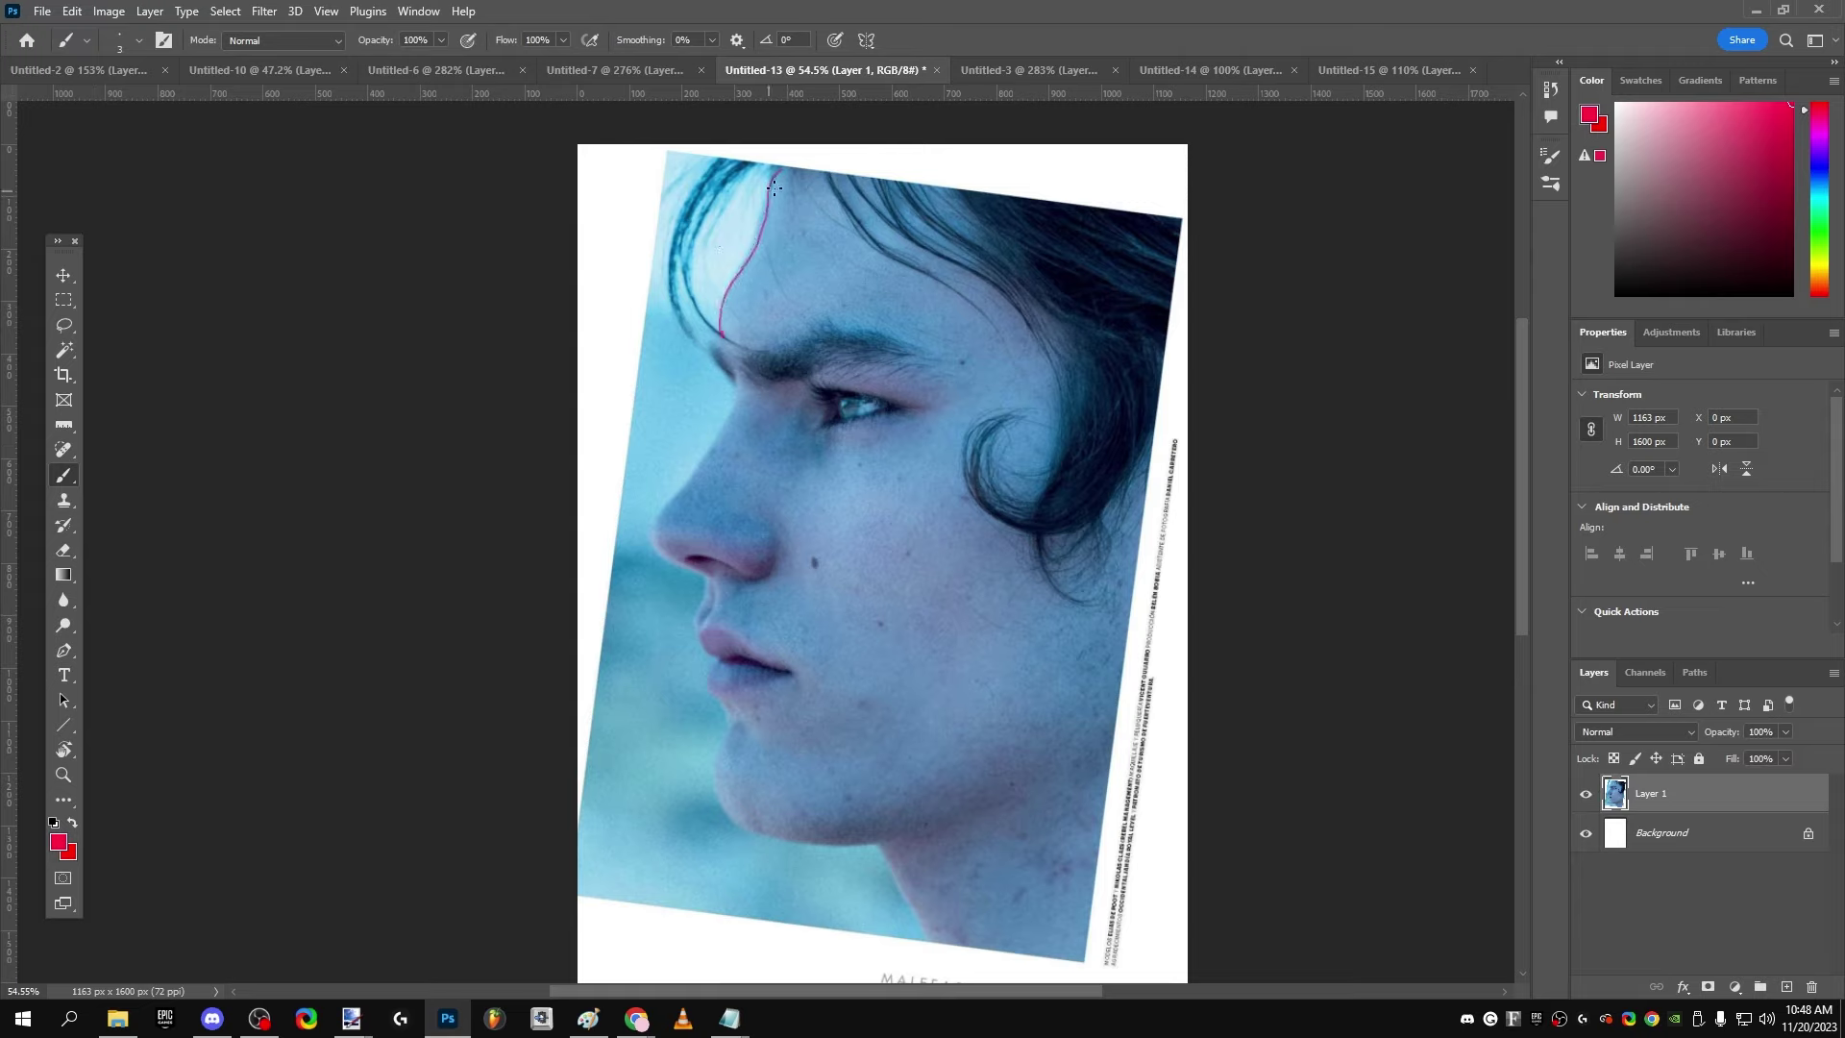
key("ctrl+z")
Step: Measure the forehead's slope angle against a vertical line on the blue-toned profile, and discard the measurement
left_click(63, 423)
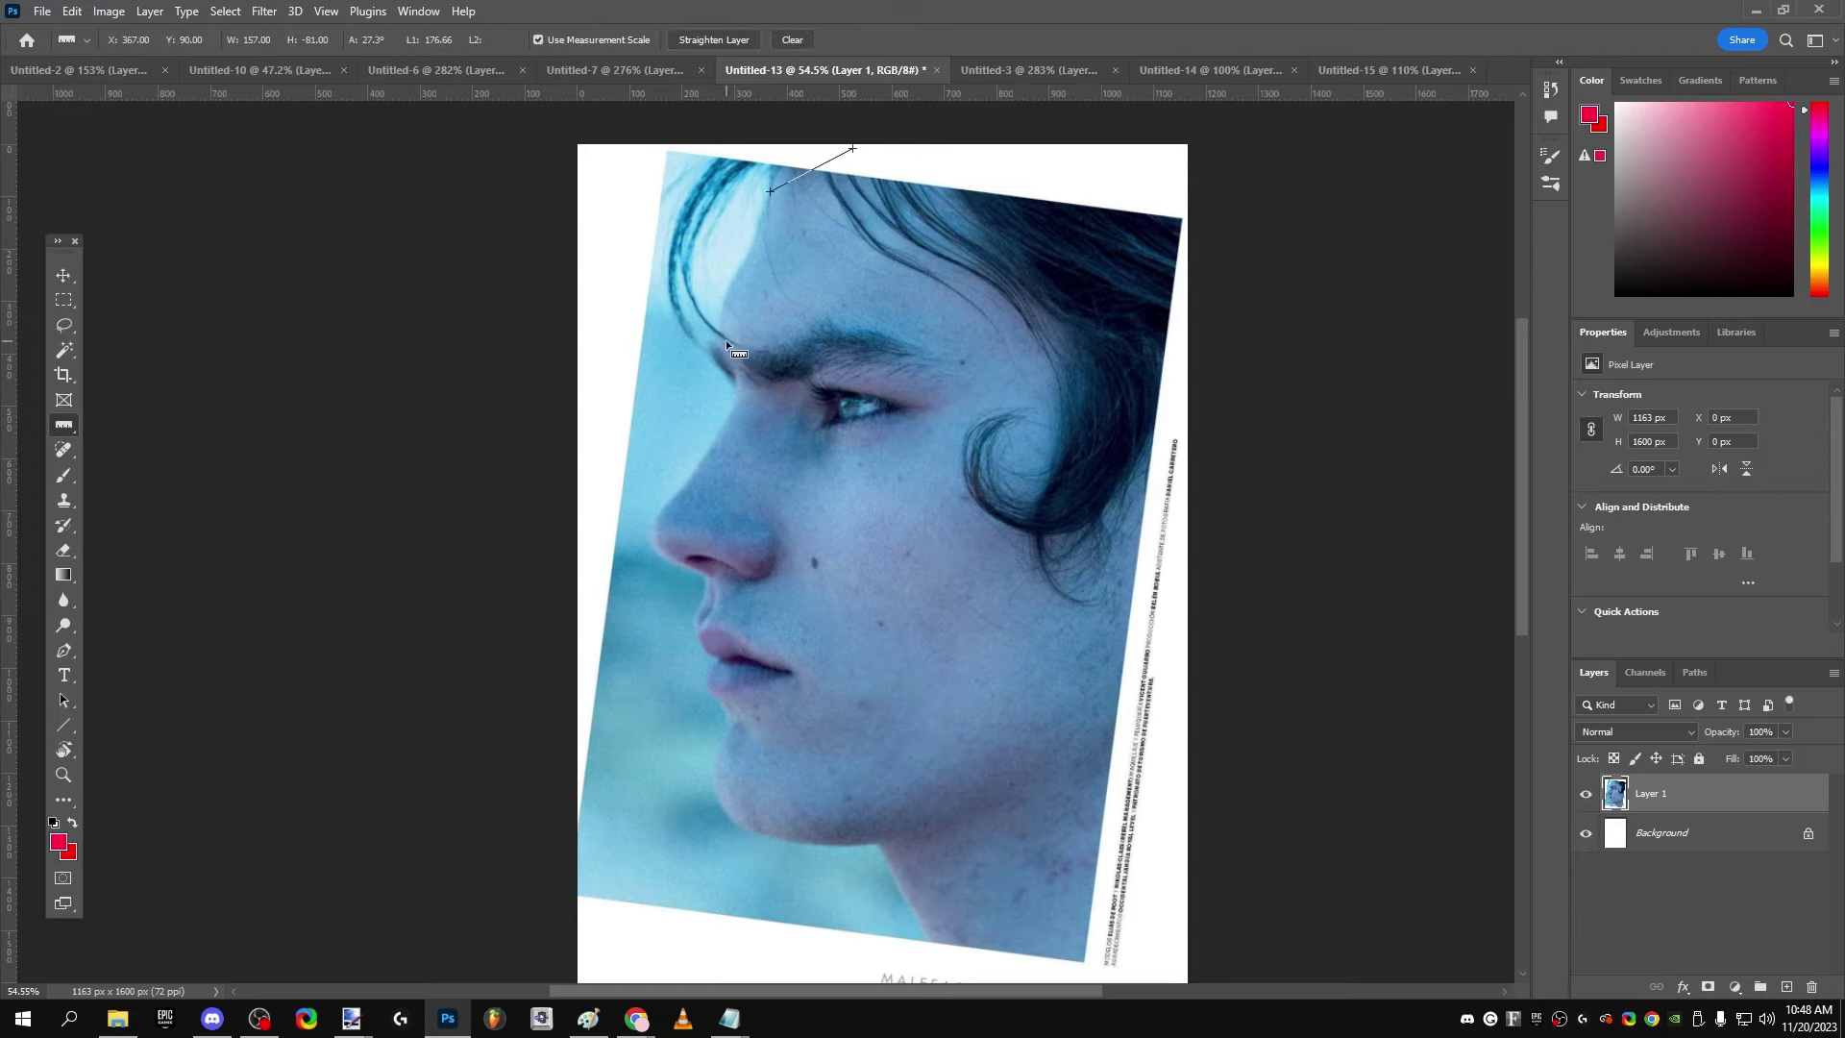
left_click_drag(720, 285, 720, 166)
left_click_drag(720, 246, 781, 173)
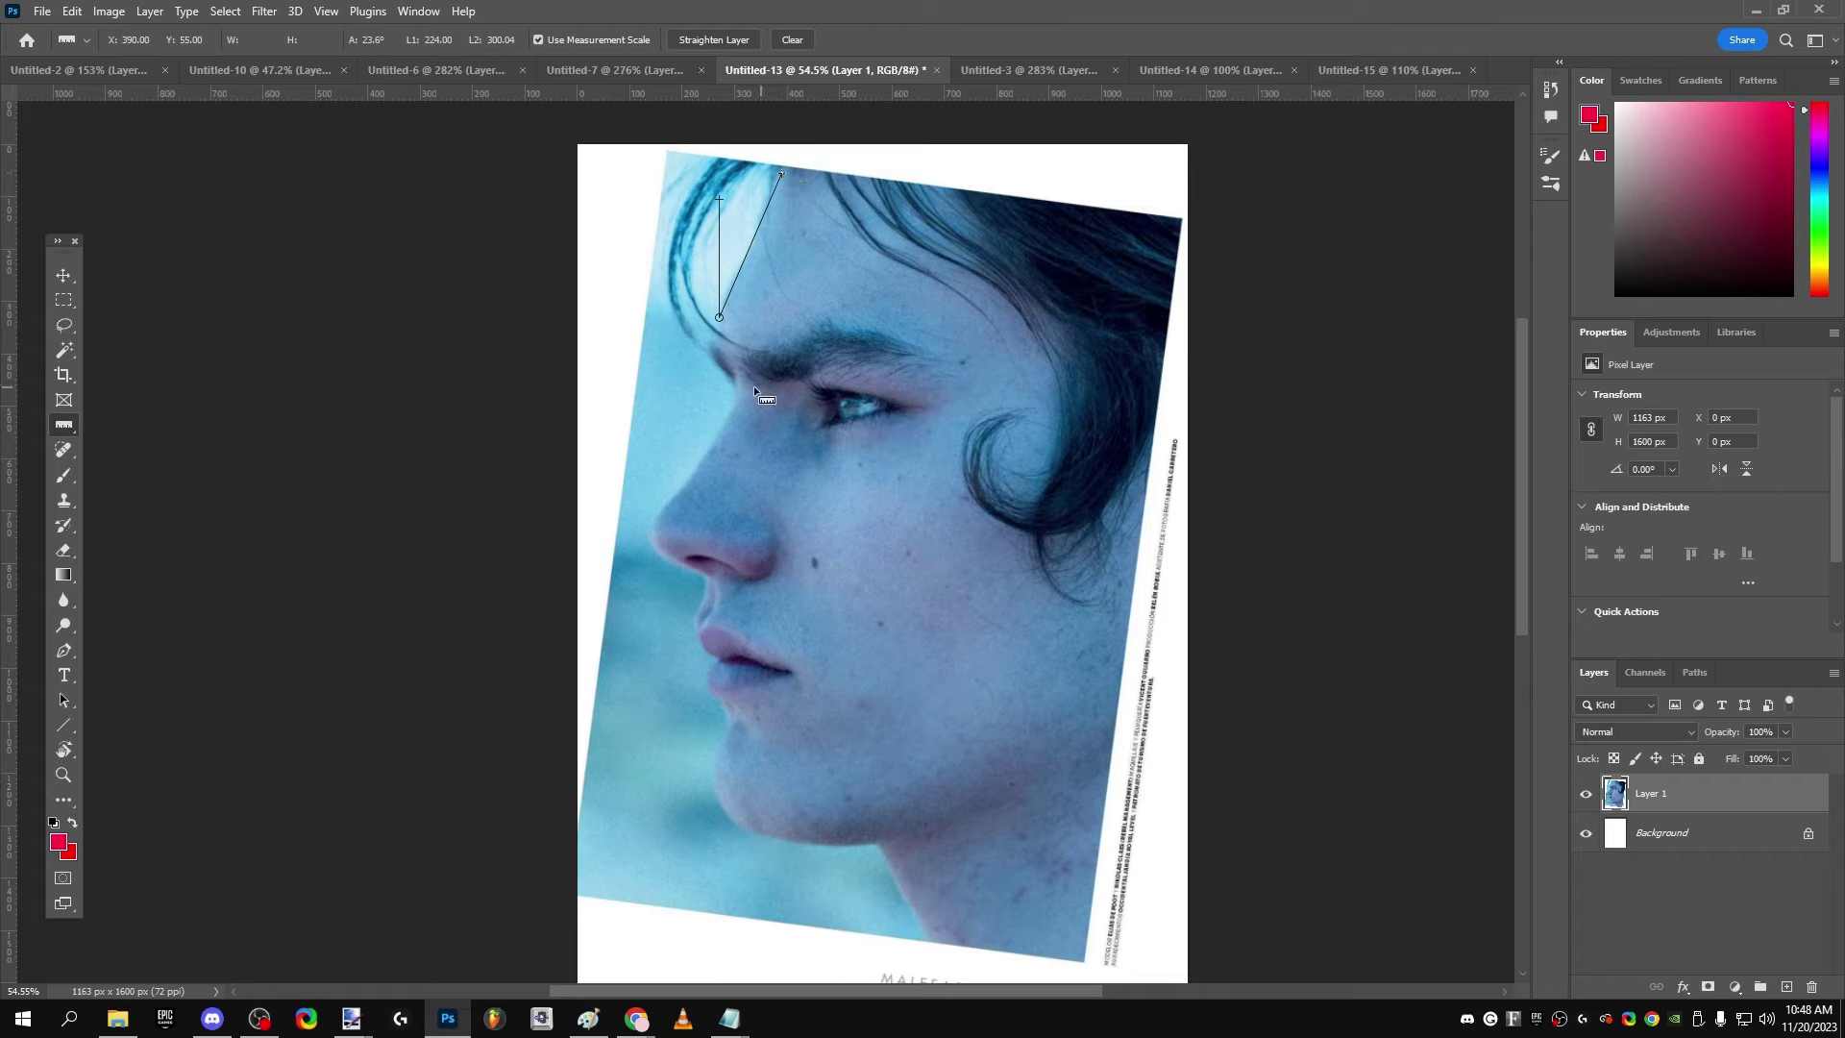
left_click_drag(1089, 582, 1135, 607)
left_click_drag(815, 608, 920, 605)
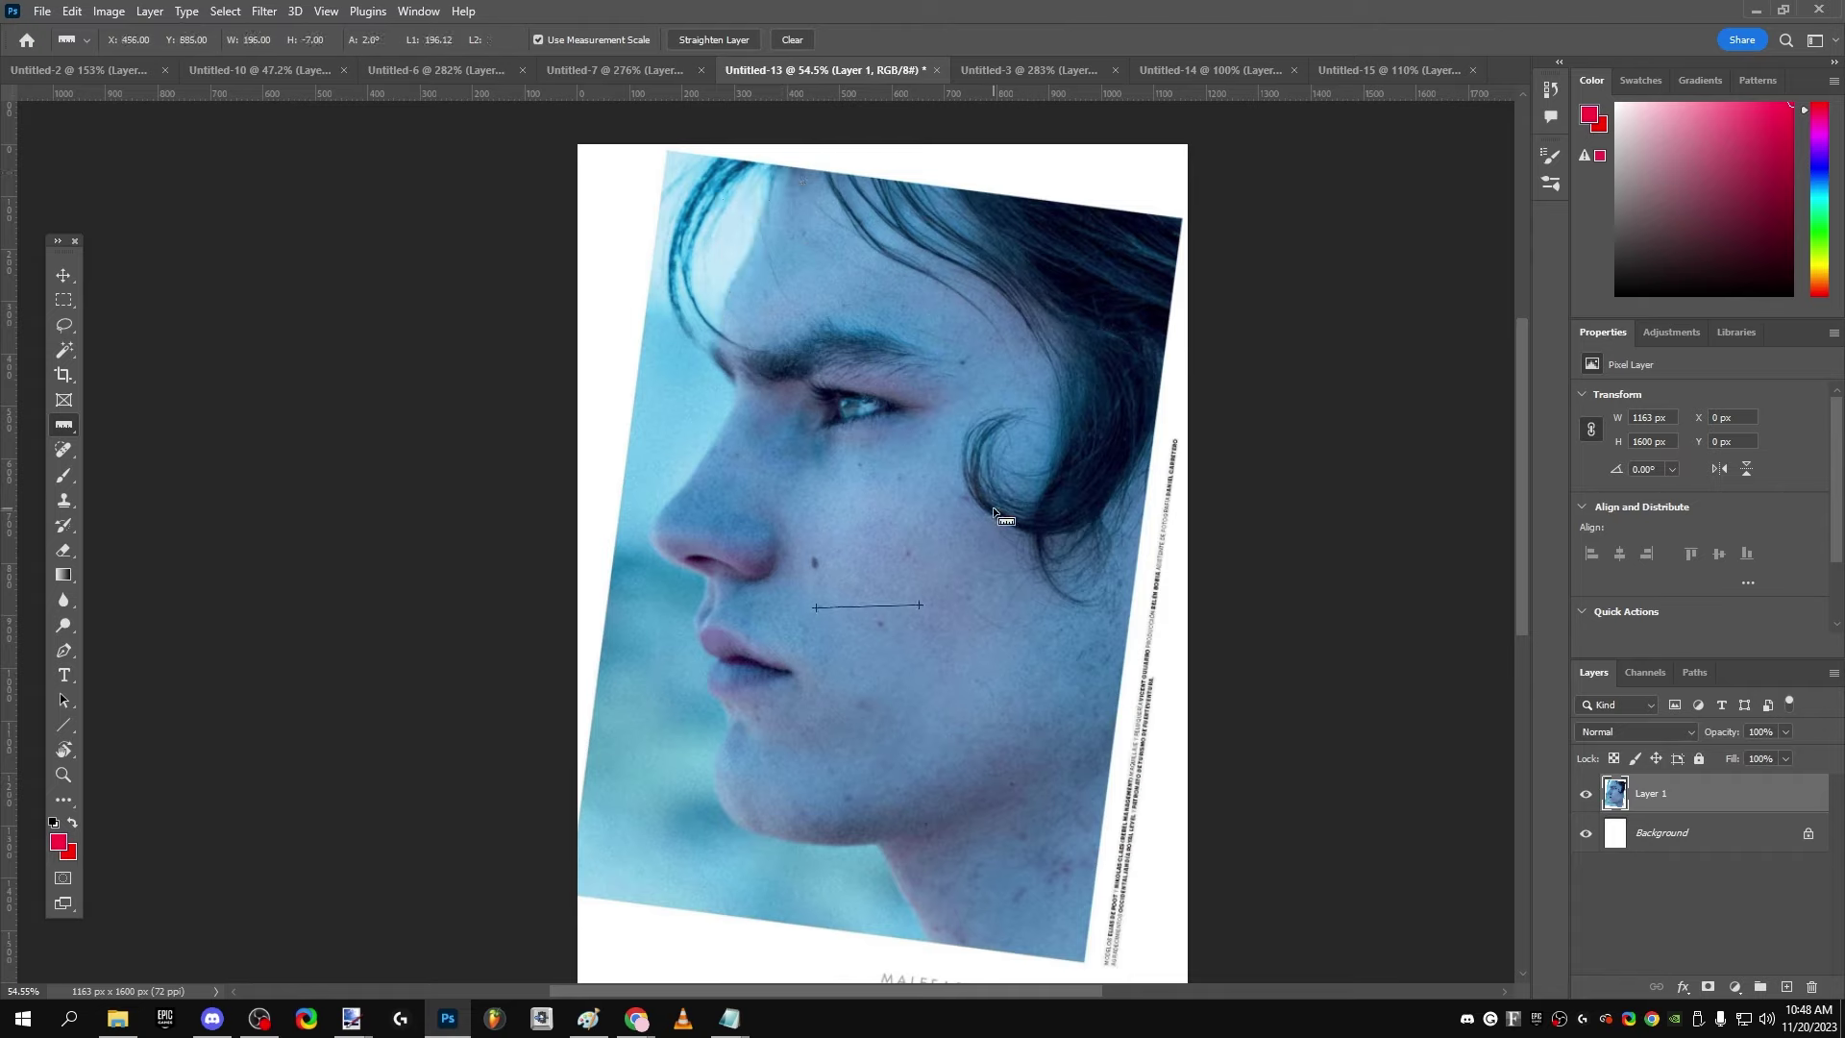
Step: Switch to the frontal portrait in Untitled-2 and activate the Brush tool
left_click(77, 70)
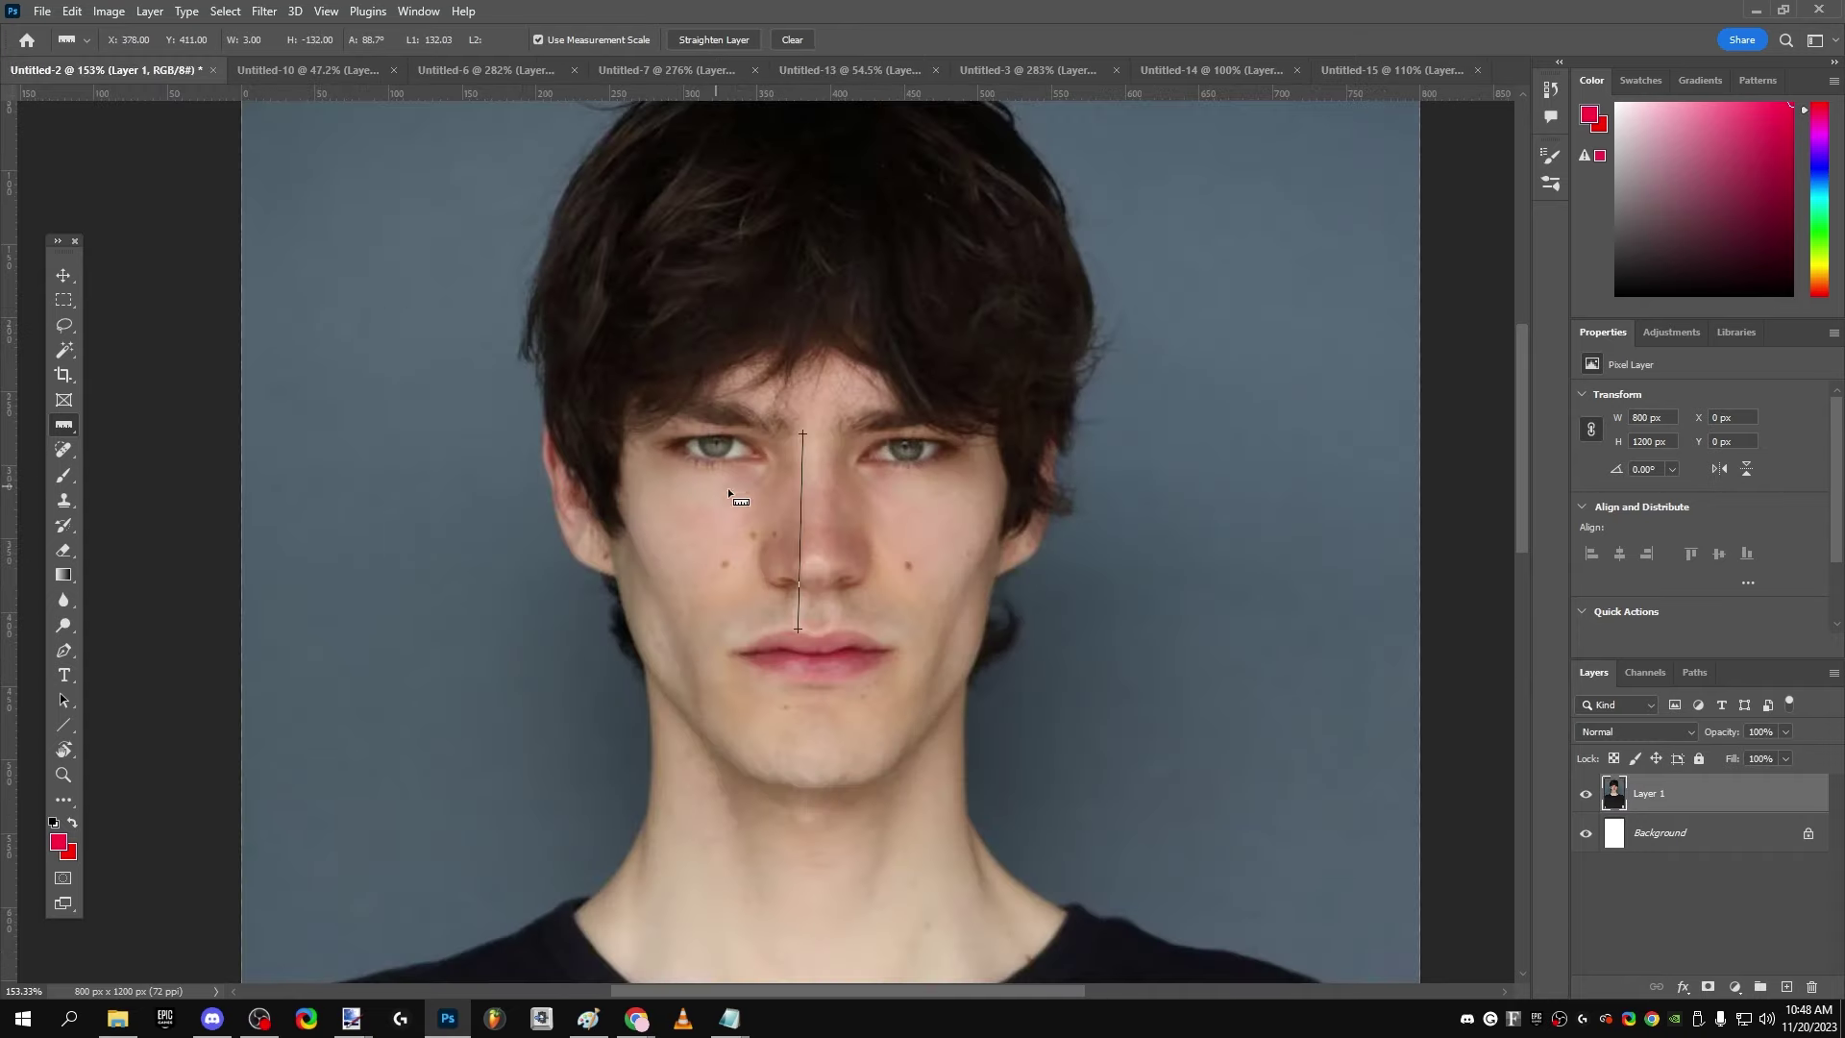
key("b")
Step: Handwrite "85%" on the background beside the head in Untitled-2, and undo the strokes
scroll(1150, 448, "up", 2)
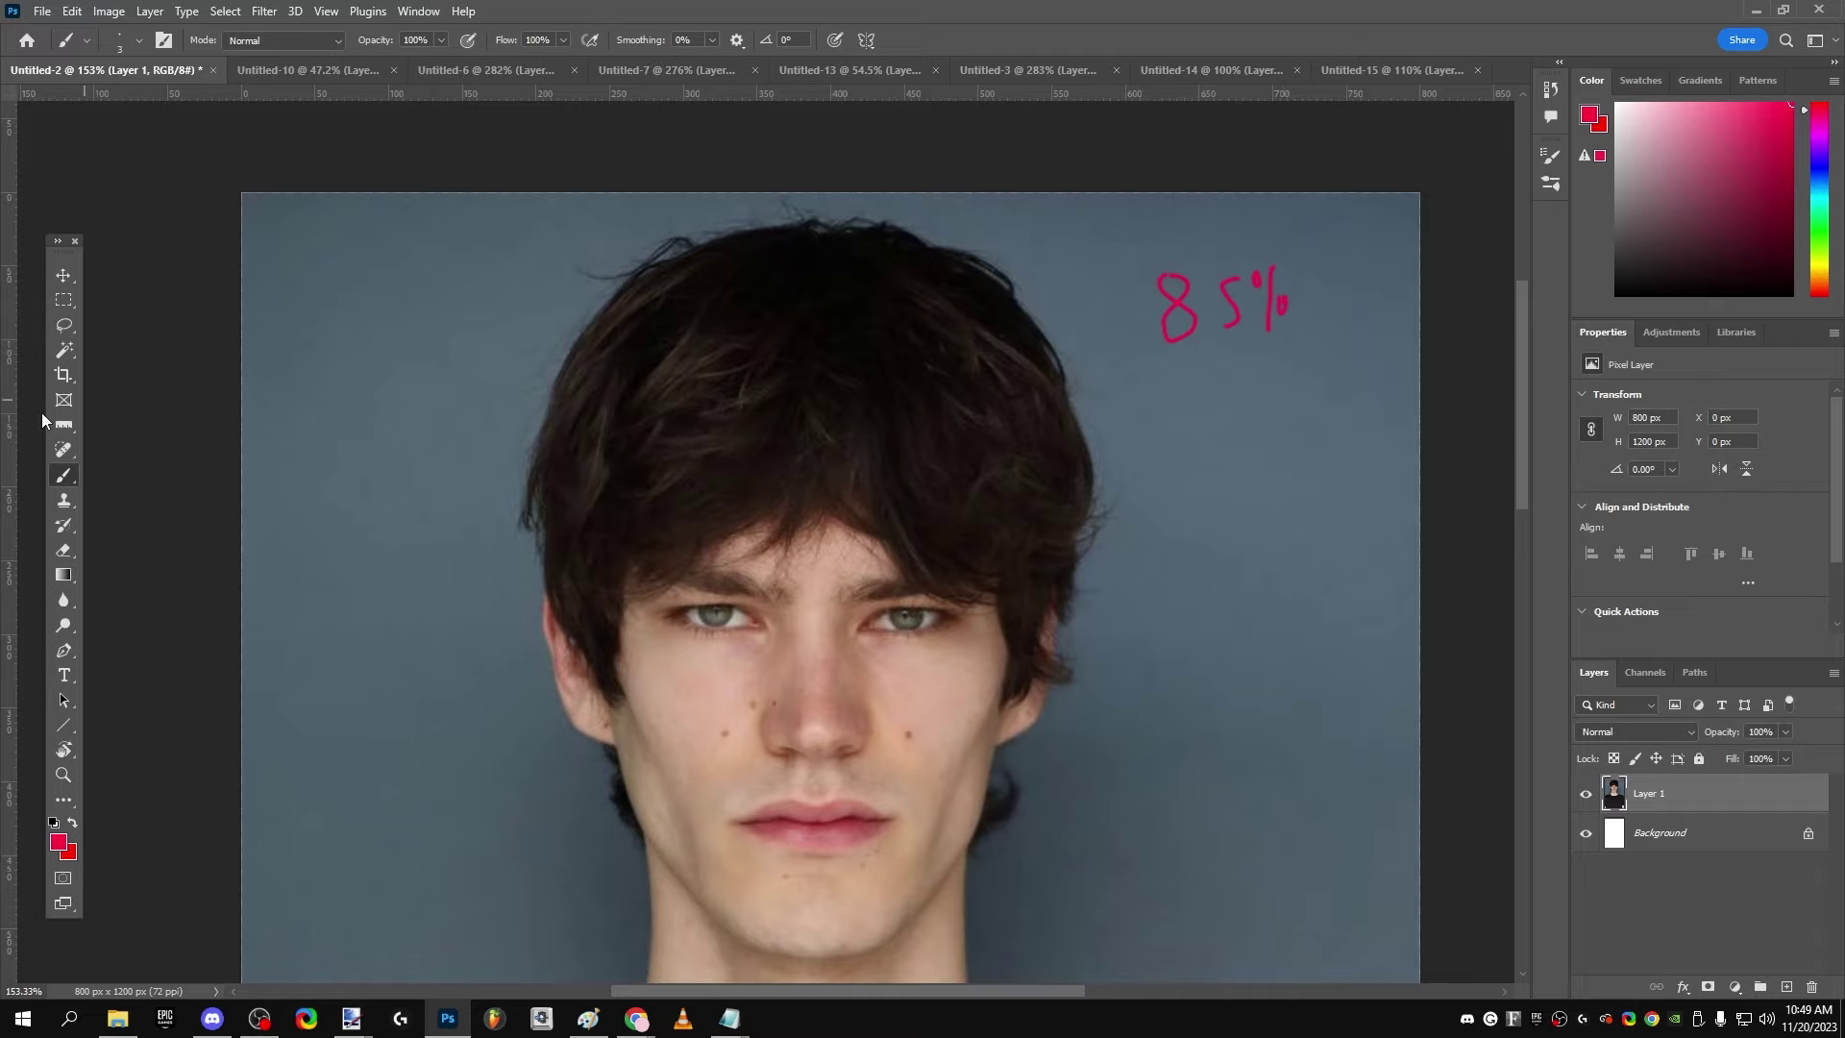
scroll(687, 635, "down", 2)
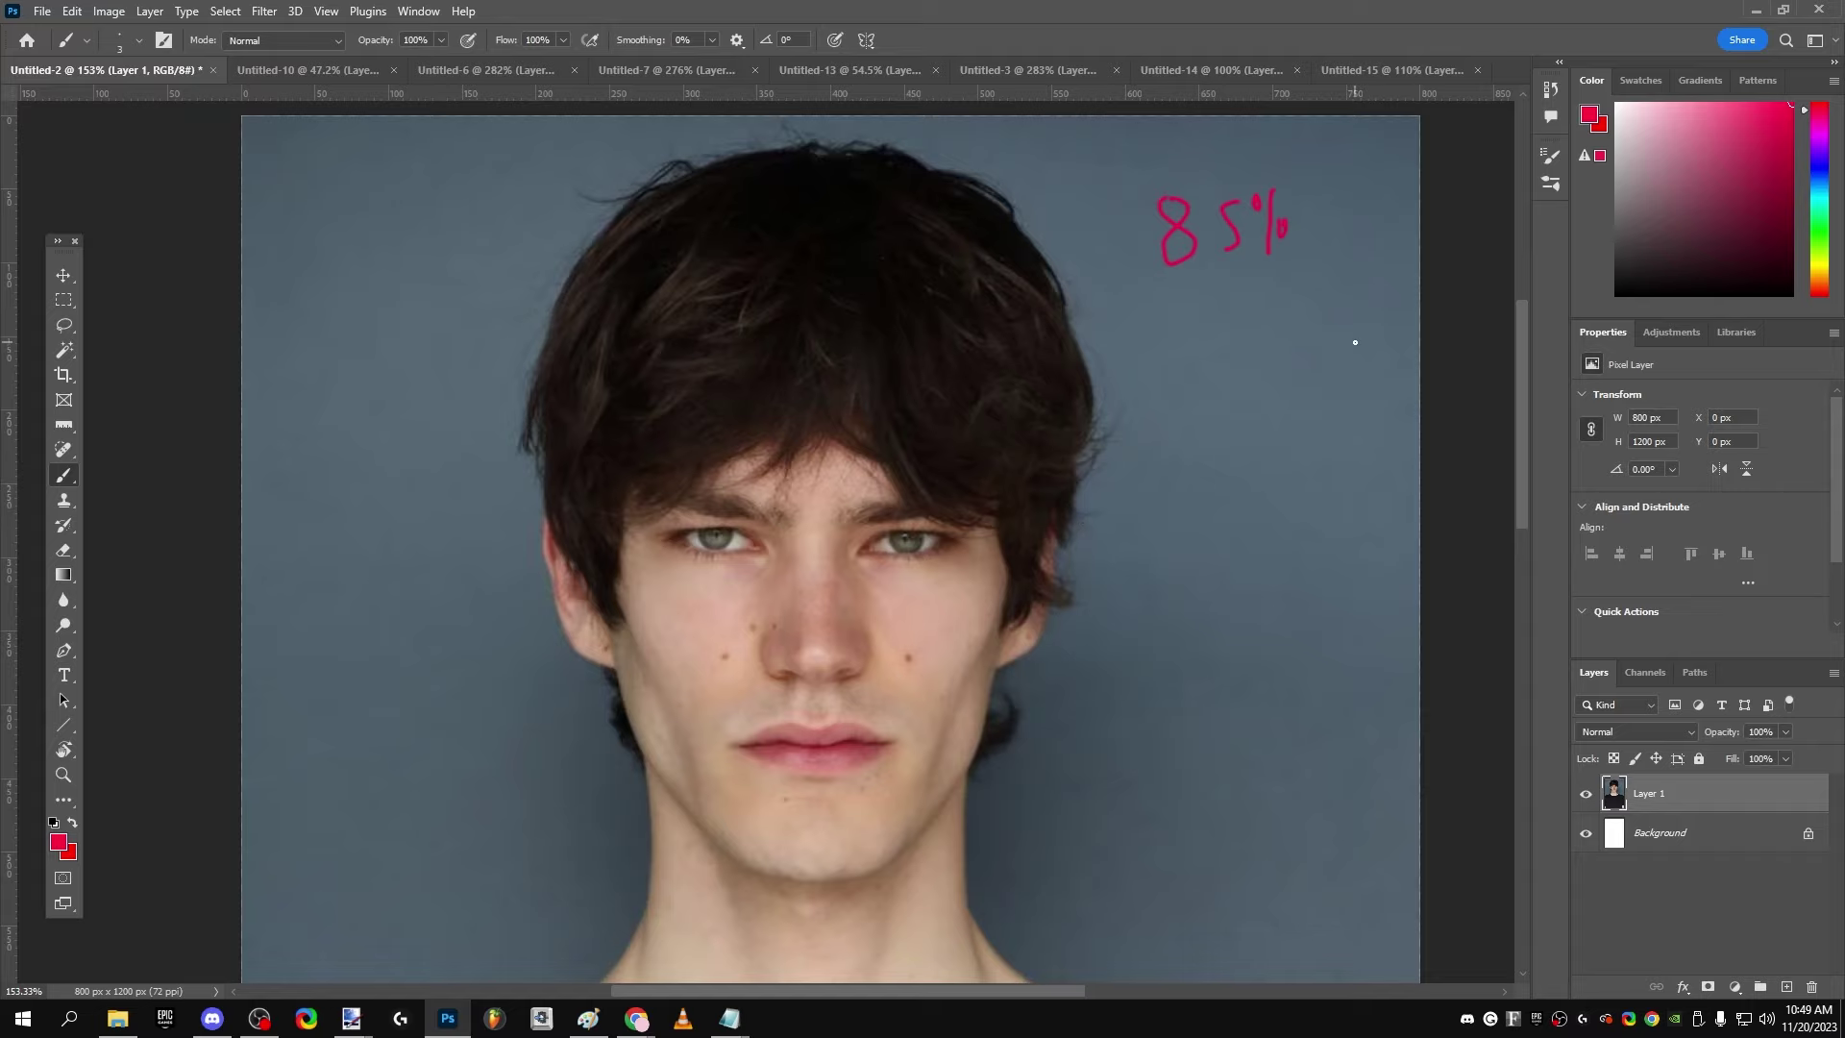
scroll(1158, 309, "up", 2)
scroll(1195, 309, "down", 2)
key("ctrl+z")
key("ctrl+z")
key("ctrl+z")
key("ctrl+z")
key("ctrl+z")
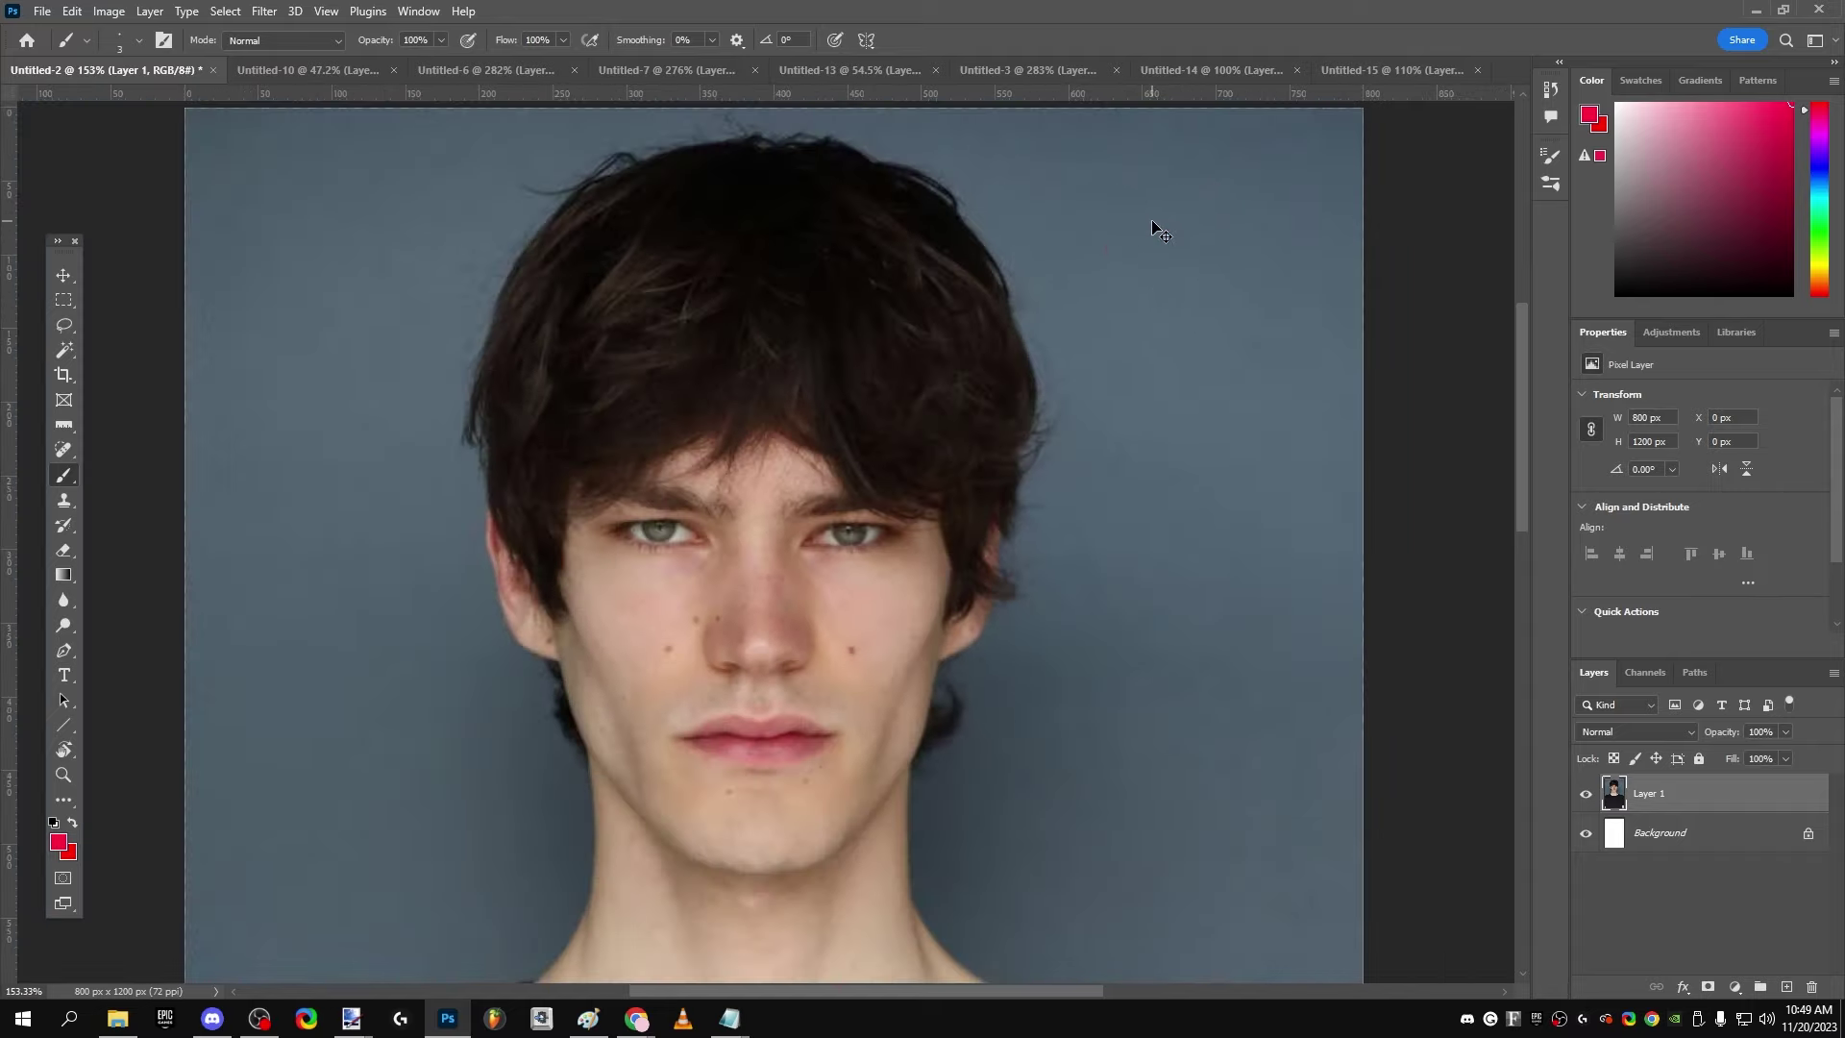
Step: Handwrite the score "8.5" in red on the background beside the head of the frontal portrait
mouse_move(1116, 206)
left_mouse_down()
mouse_move(1122, 253)
mouse_move(1148, 201)
mouse_move(1125, 196)
mouse_move(1193, 199)
mouse_move(1182, 243)
left_mouse_up()
scroll(1221, 293, "up", 2)
scroll(1161, 280, "down", 2)
scroll(1154, 338, "up", 4)
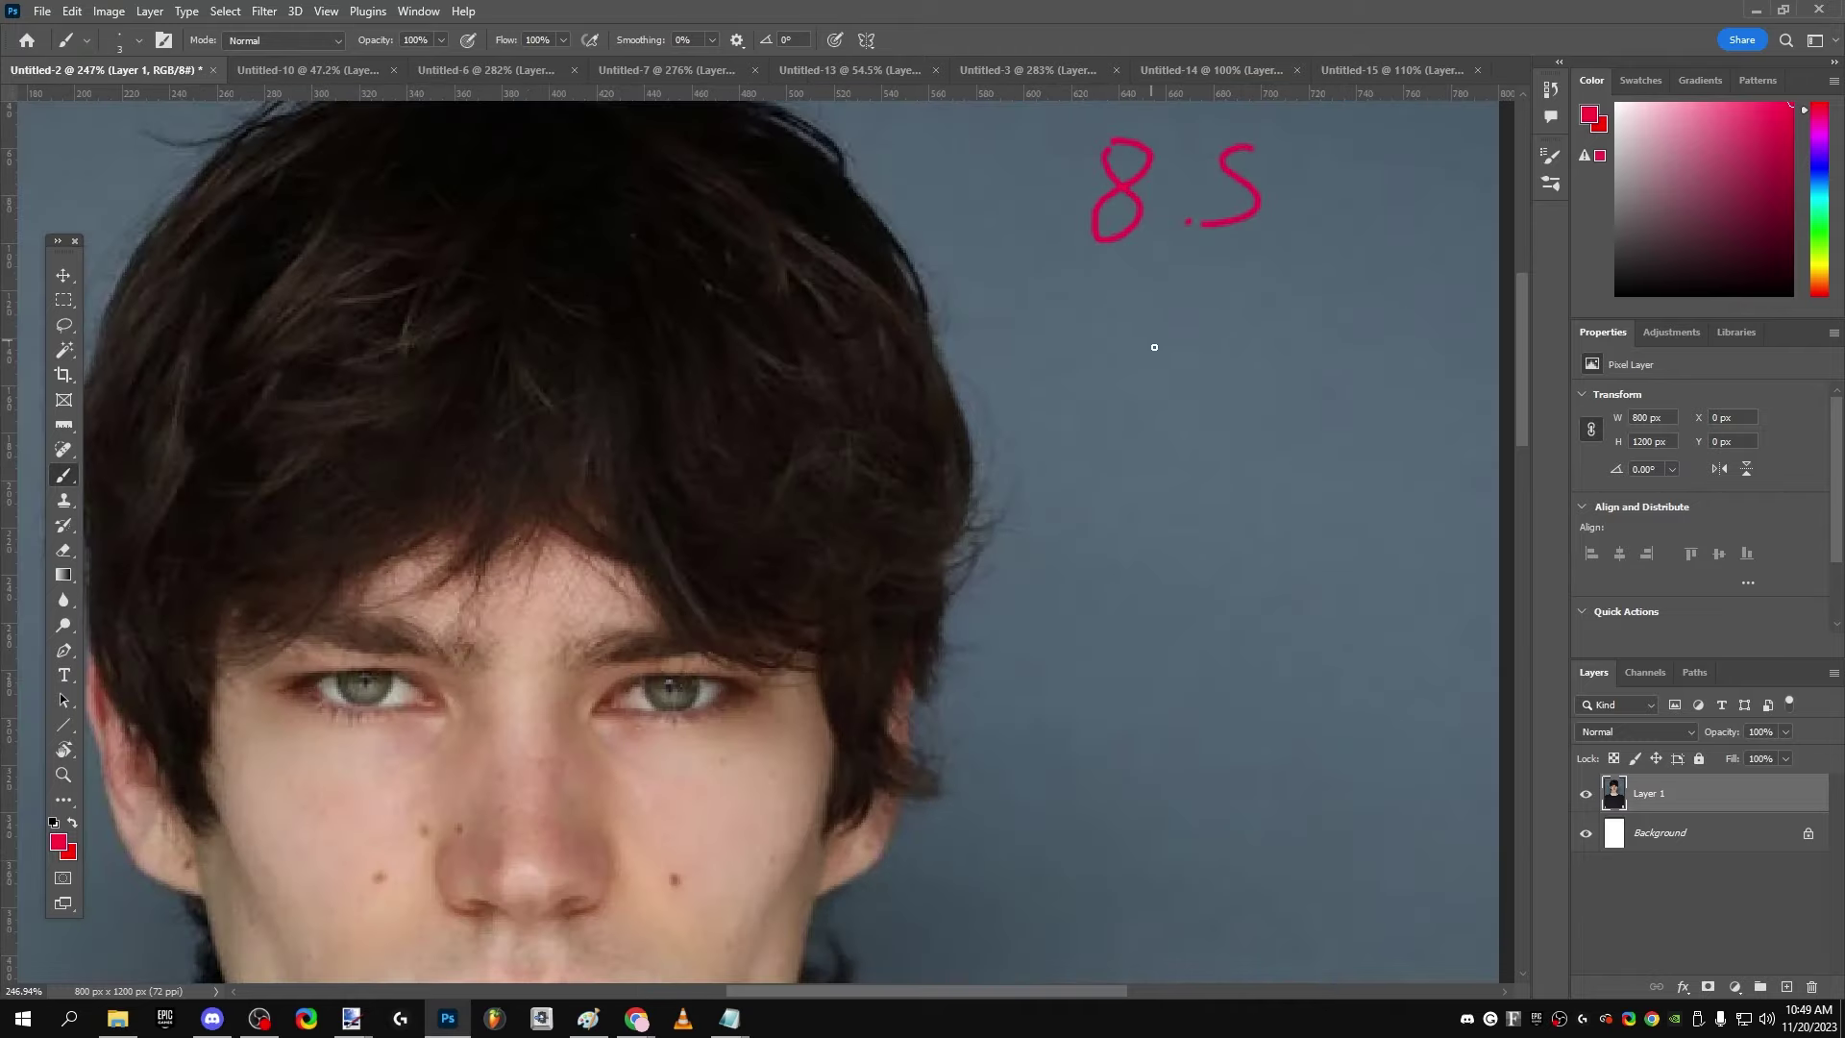
scroll(1152, 337, "down", 3)
Step: Handwrite the scores "9" and "8" one below the other under the first score
mouse_move(1127, 316)
left_mouse_down()
mouse_move(1132, 298)
mouse_move(1168, 302)
mouse_move(1174, 401)
left_mouse_up()
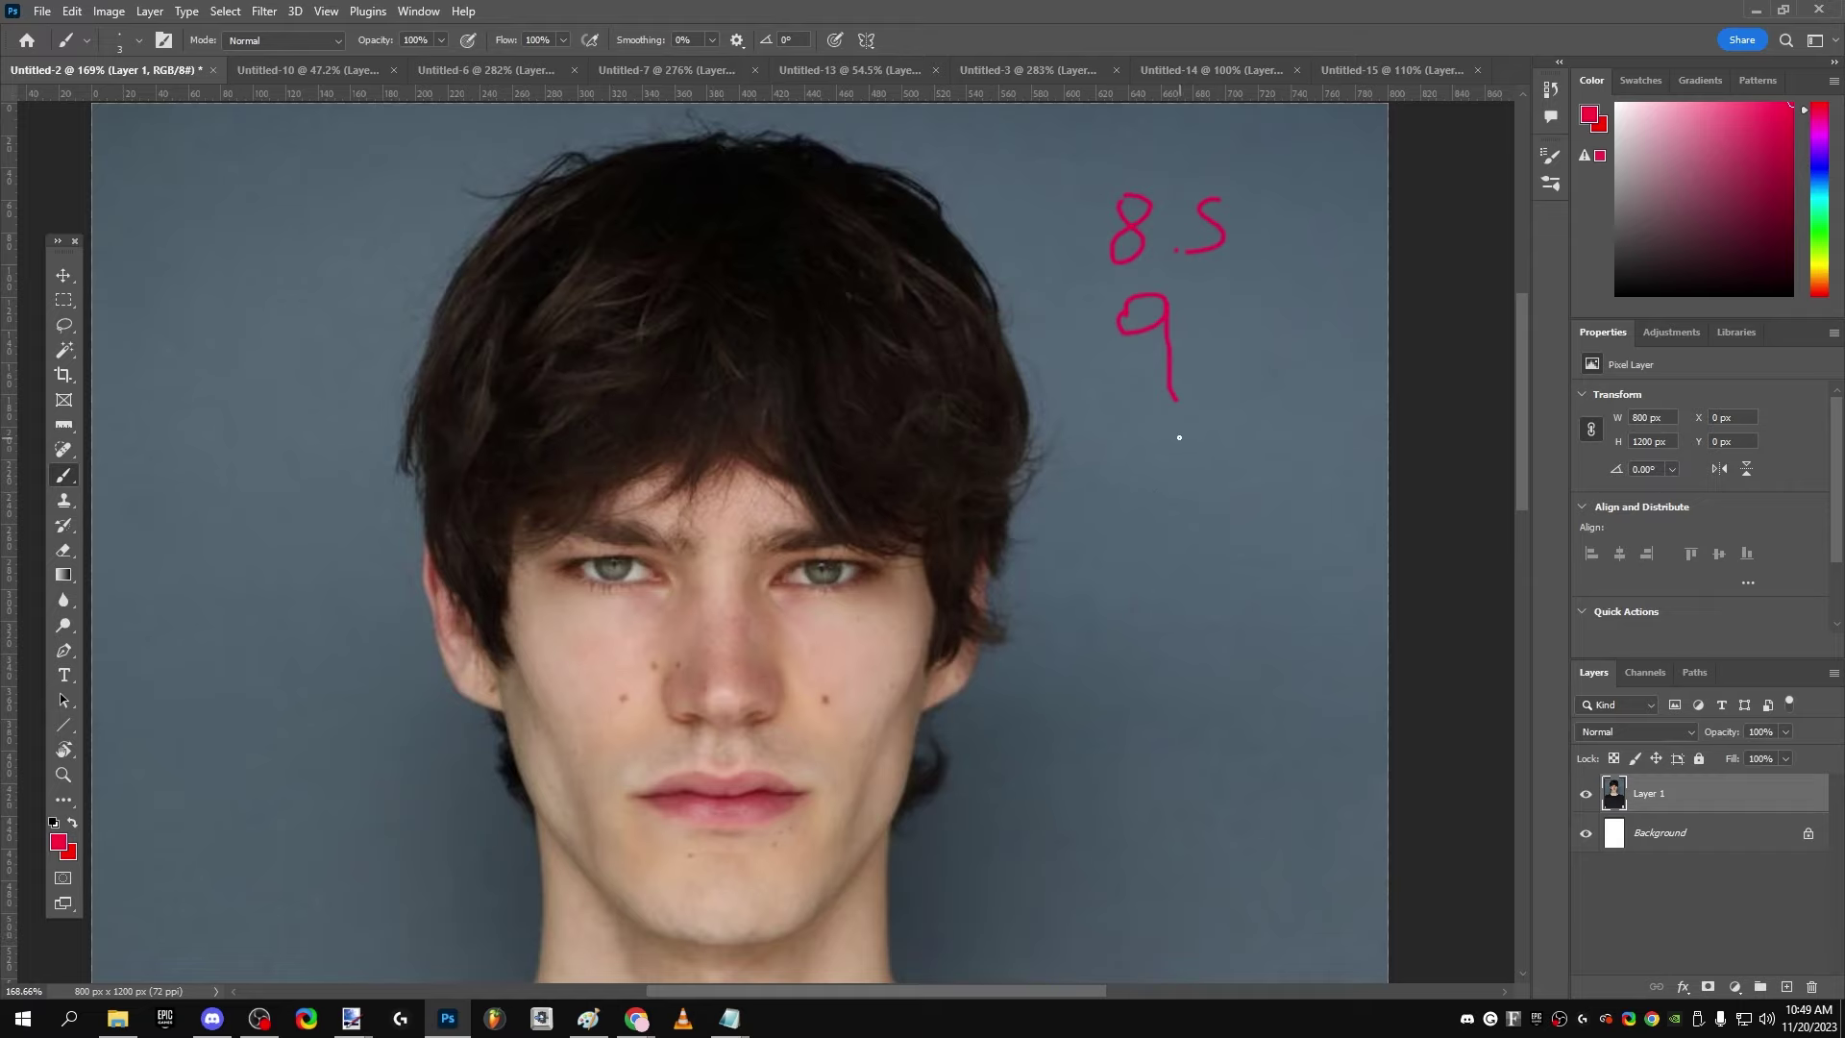
mouse_move(1158, 433)
left_mouse_down()
mouse_move(1180, 495)
mouse_move(1145, 511)
mouse_move(1168, 434)
left_mouse_up()
scroll(615, 663, "down", 2)
scroll(635, 648, "up", 1)
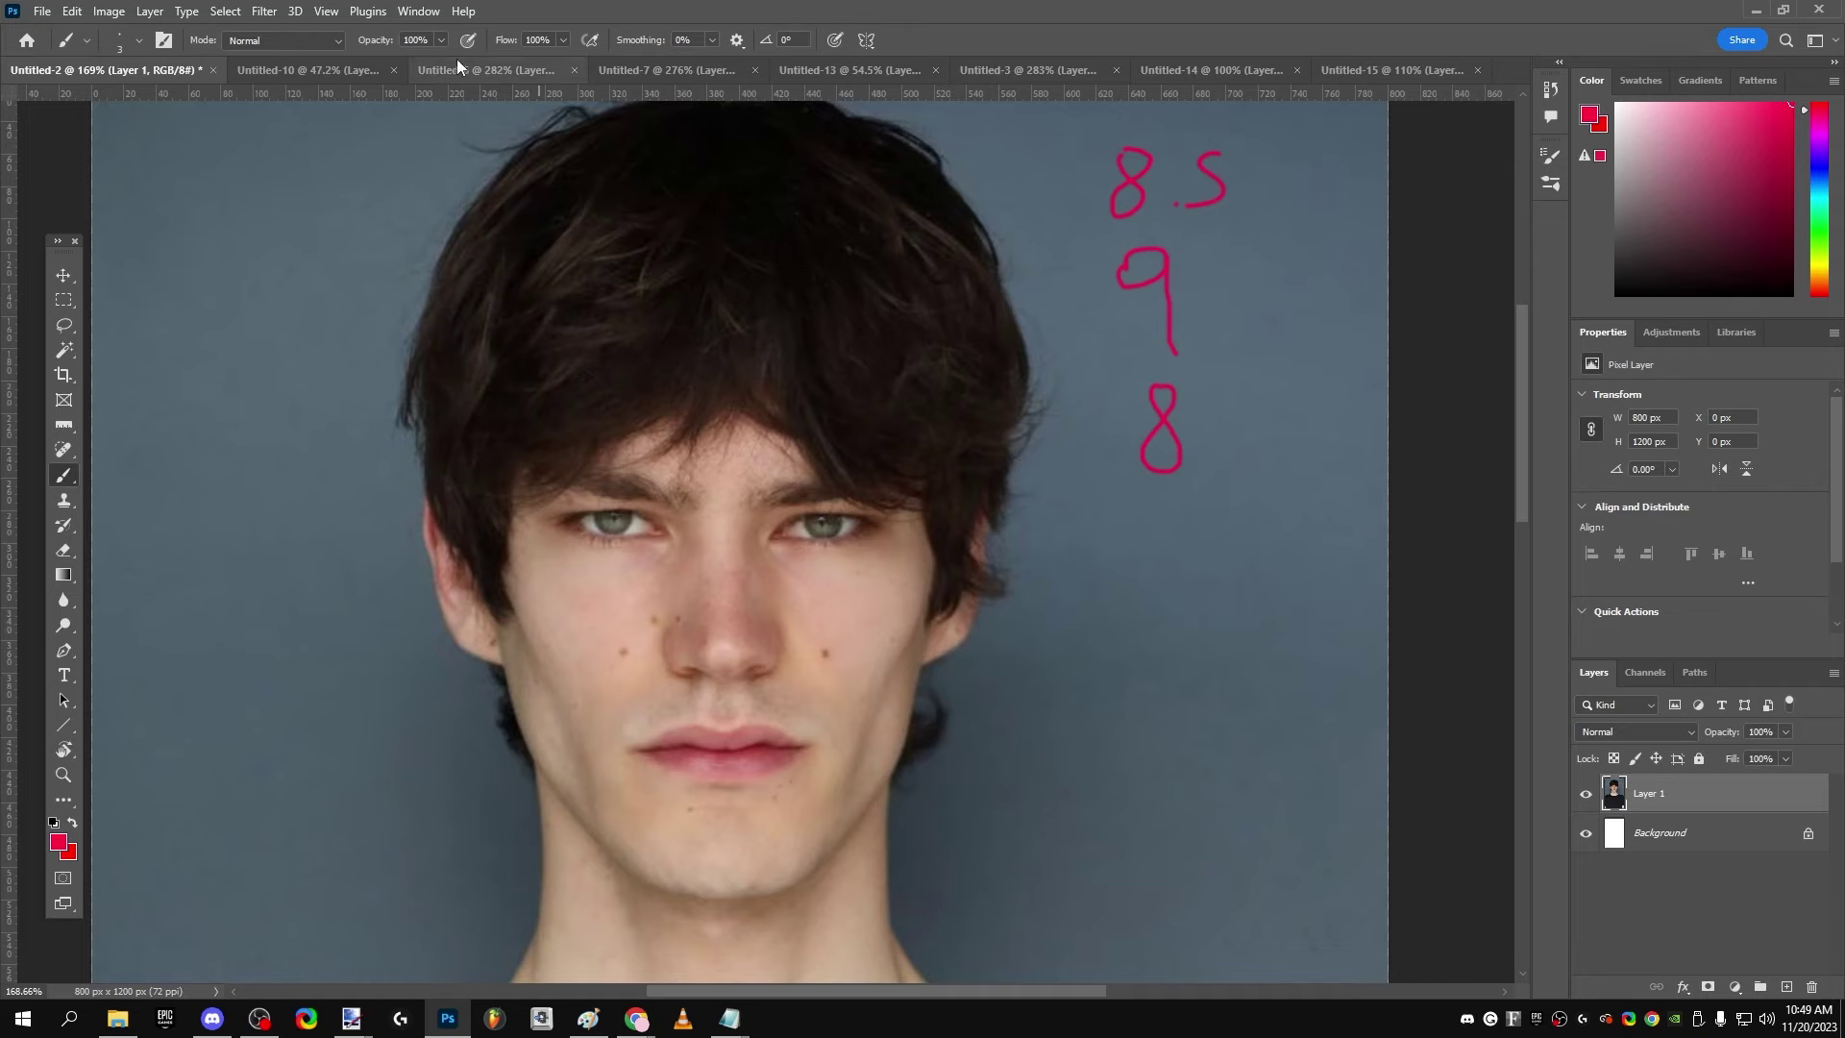
Step: Compare the face in the frontal and profile portraits of Untitled-6, Untitled-13, Untitled-10, Untitled-2 and Untitled-7
left_click(509, 70)
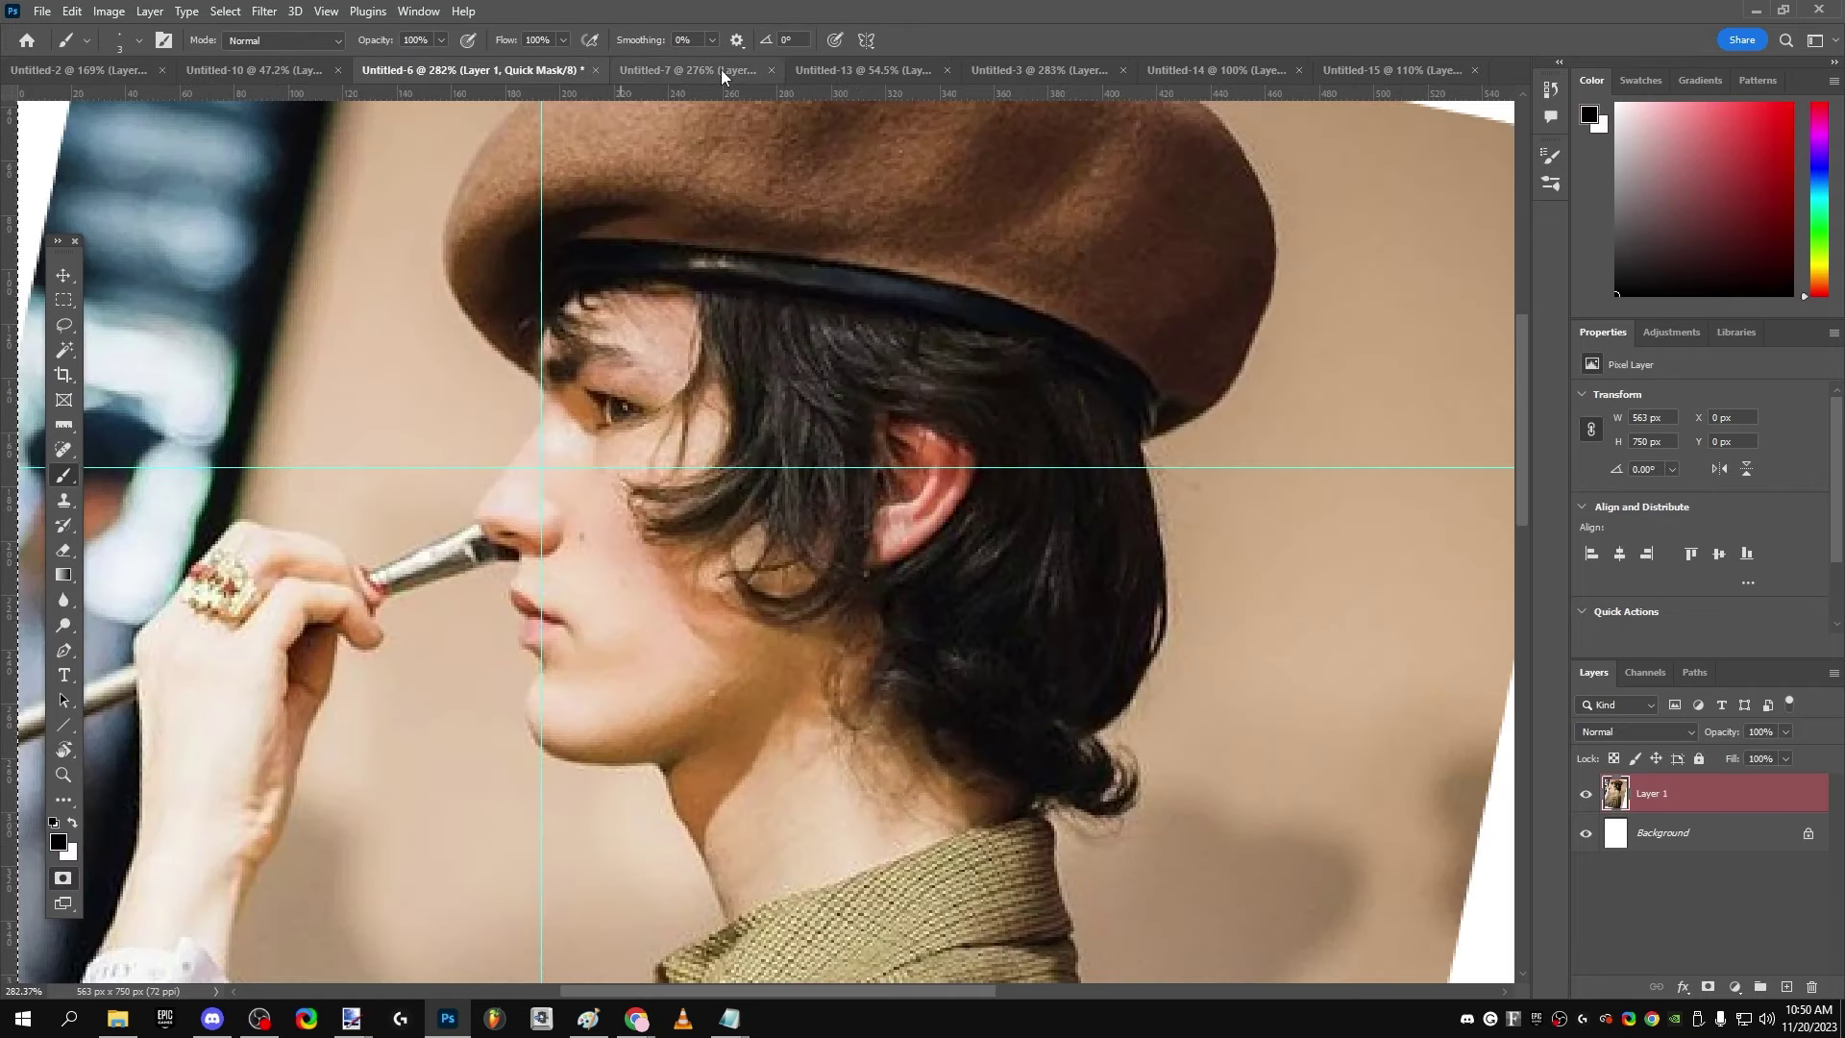
left_click(857, 70)
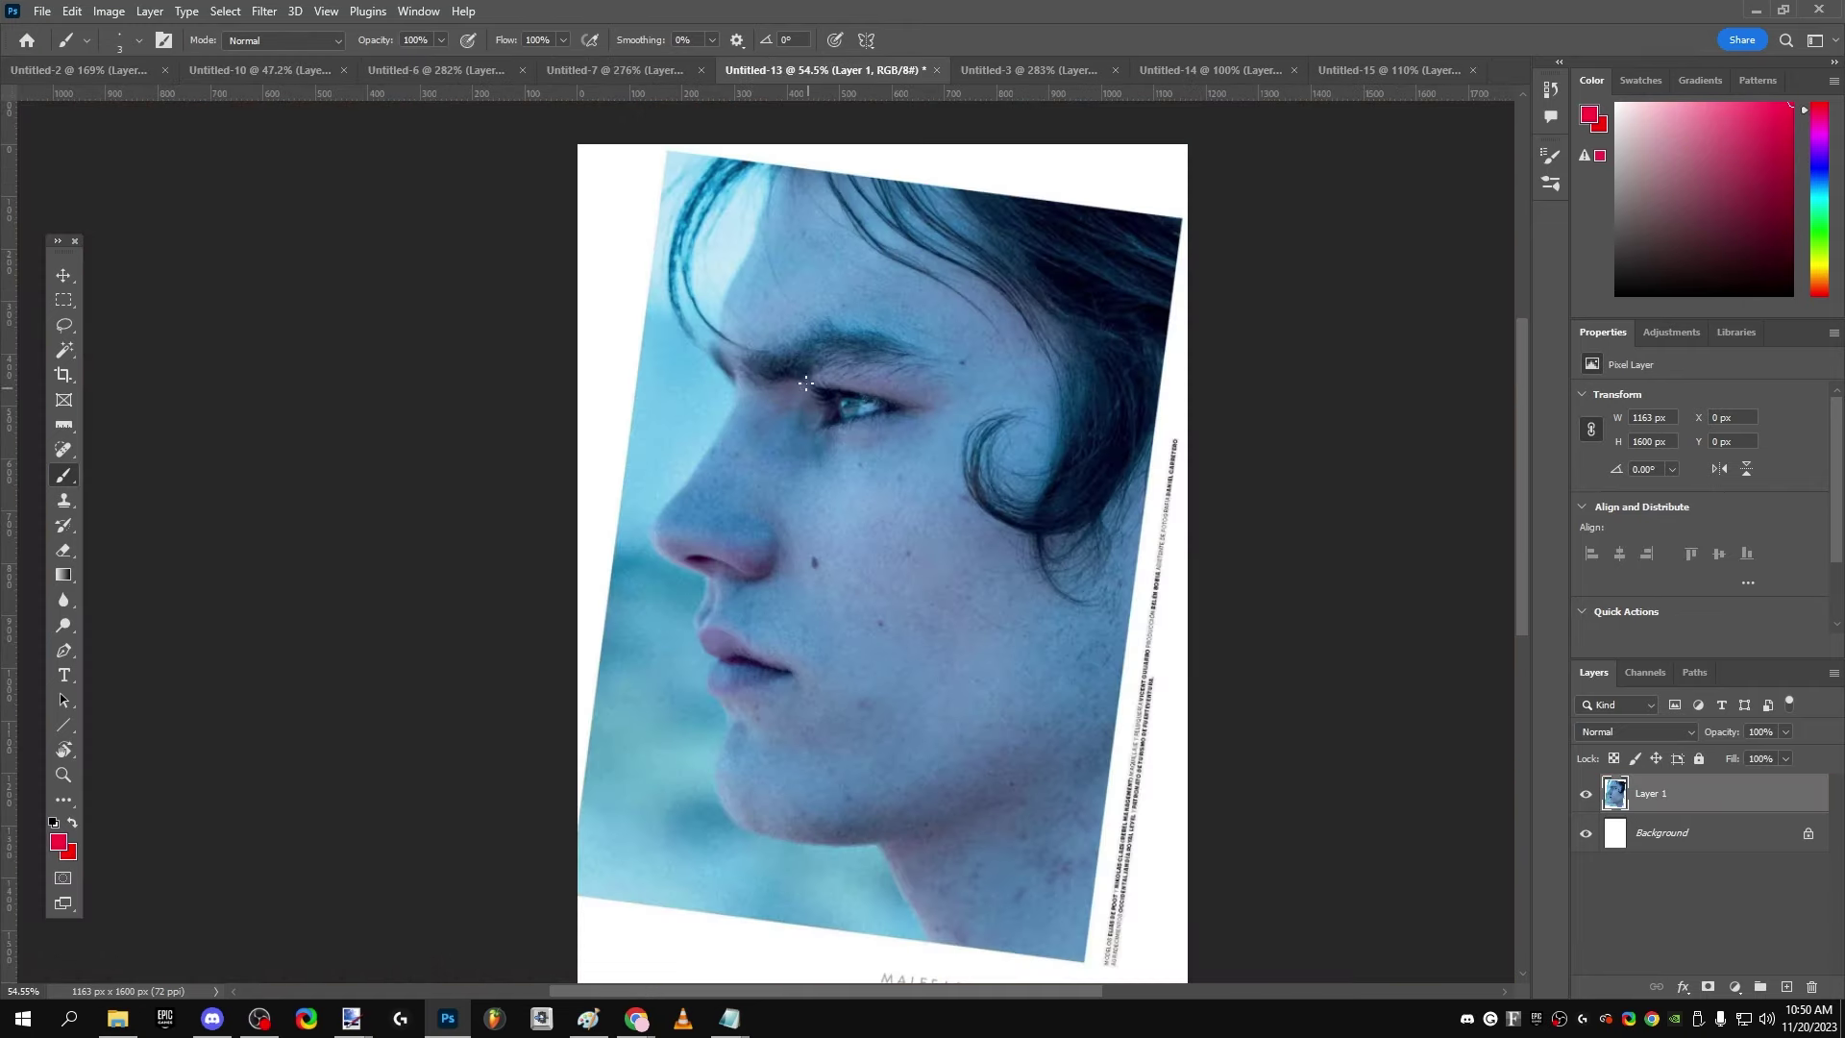
left_click(414, 70)
left_click(245, 70)
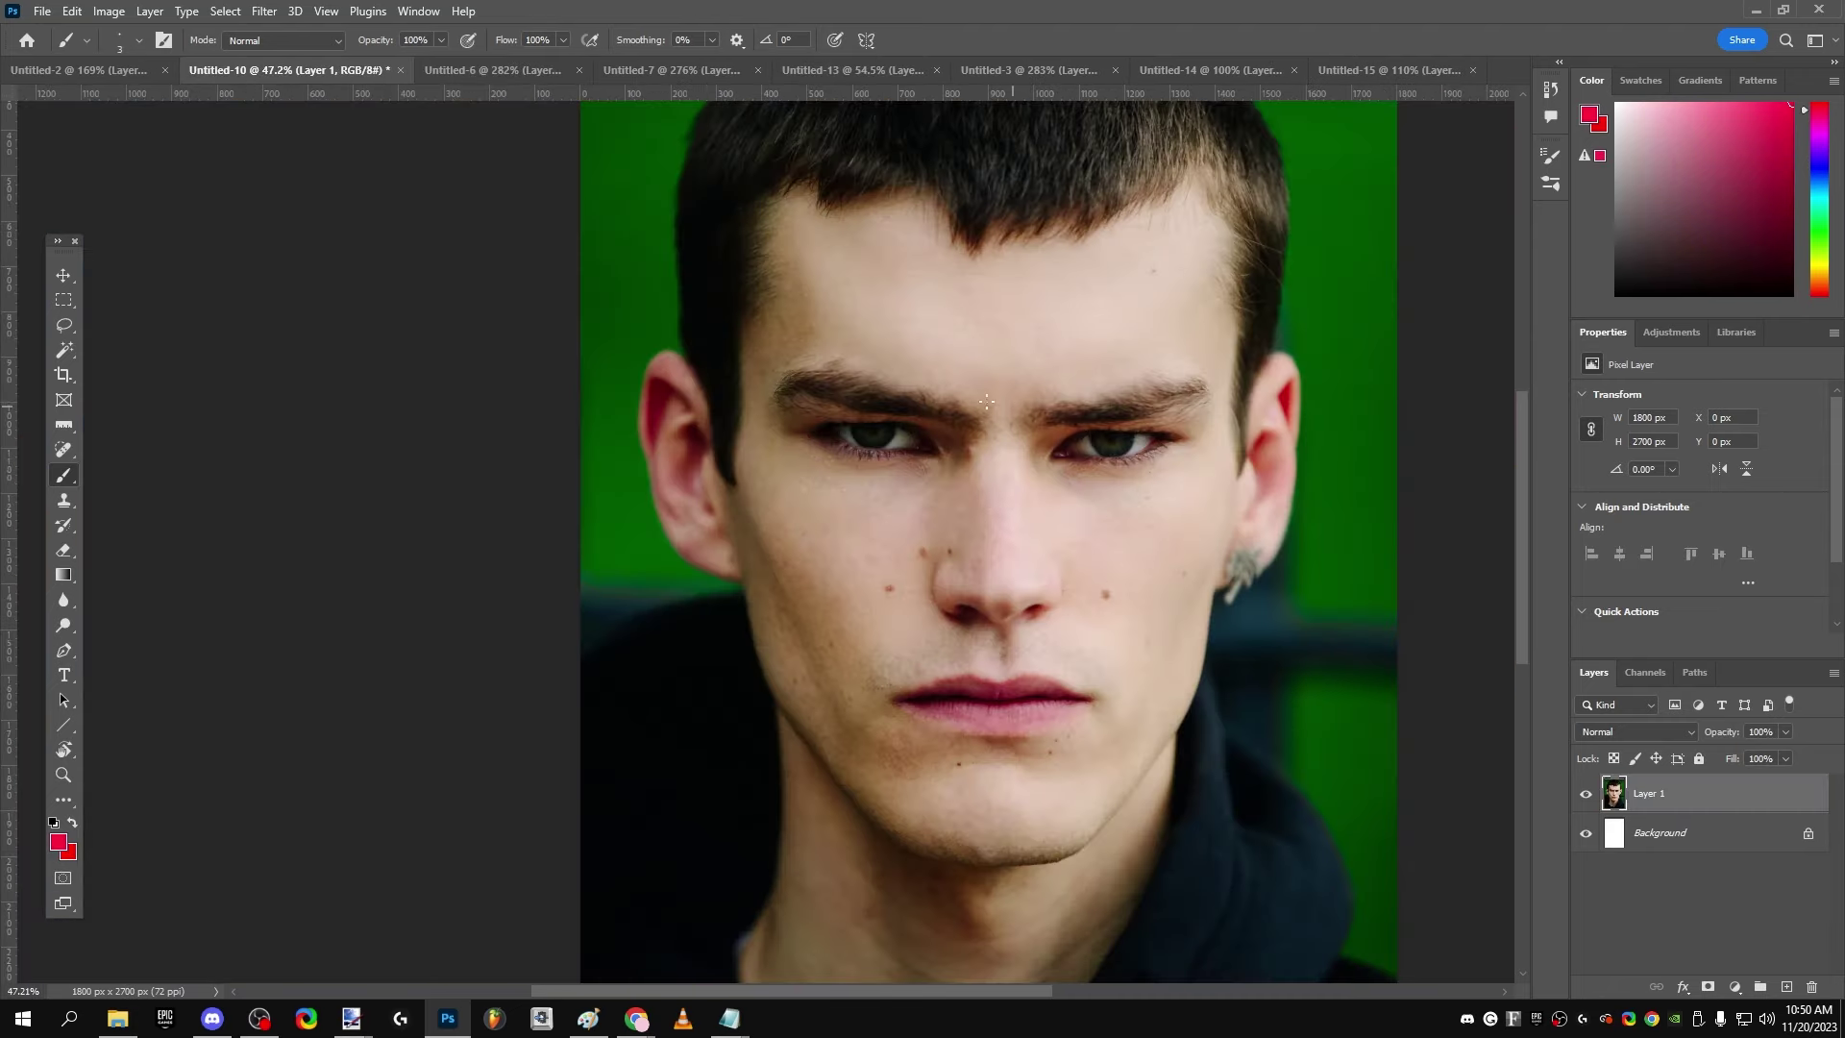
scroll(952, 167, "up", 5)
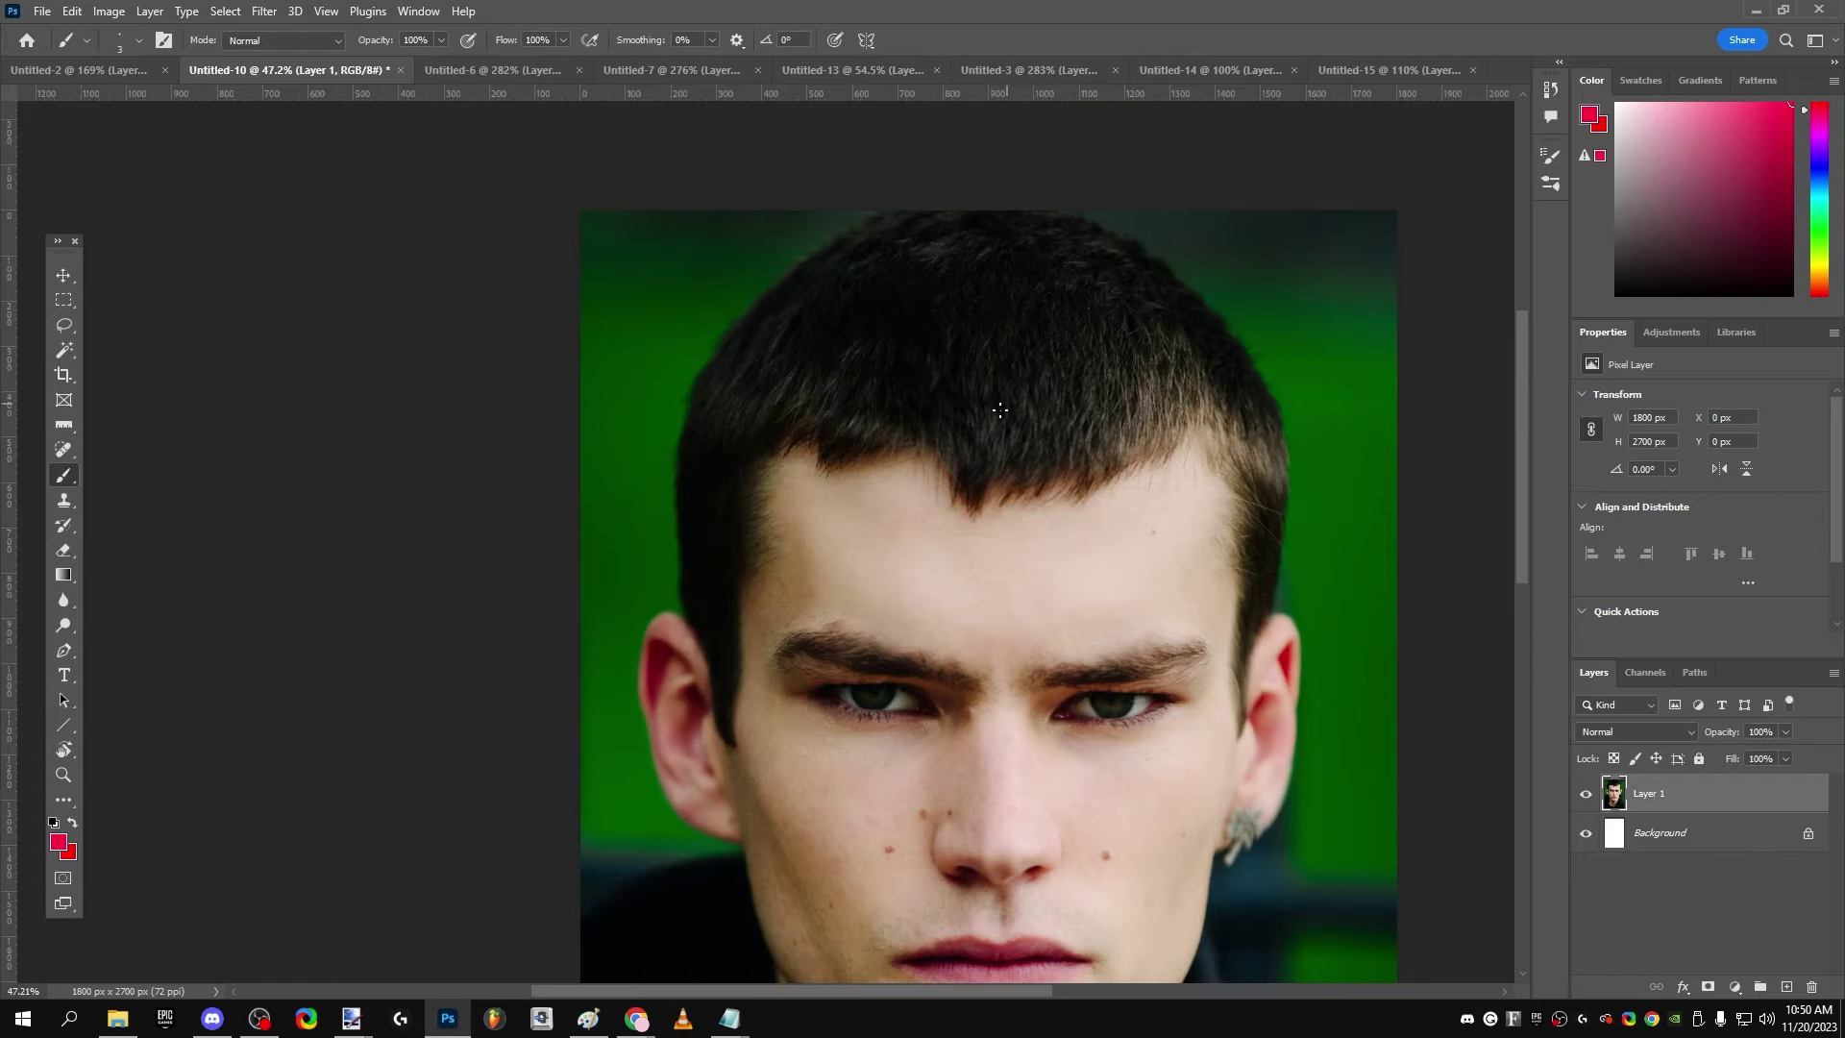
scroll(1090, 433, "down", 4)
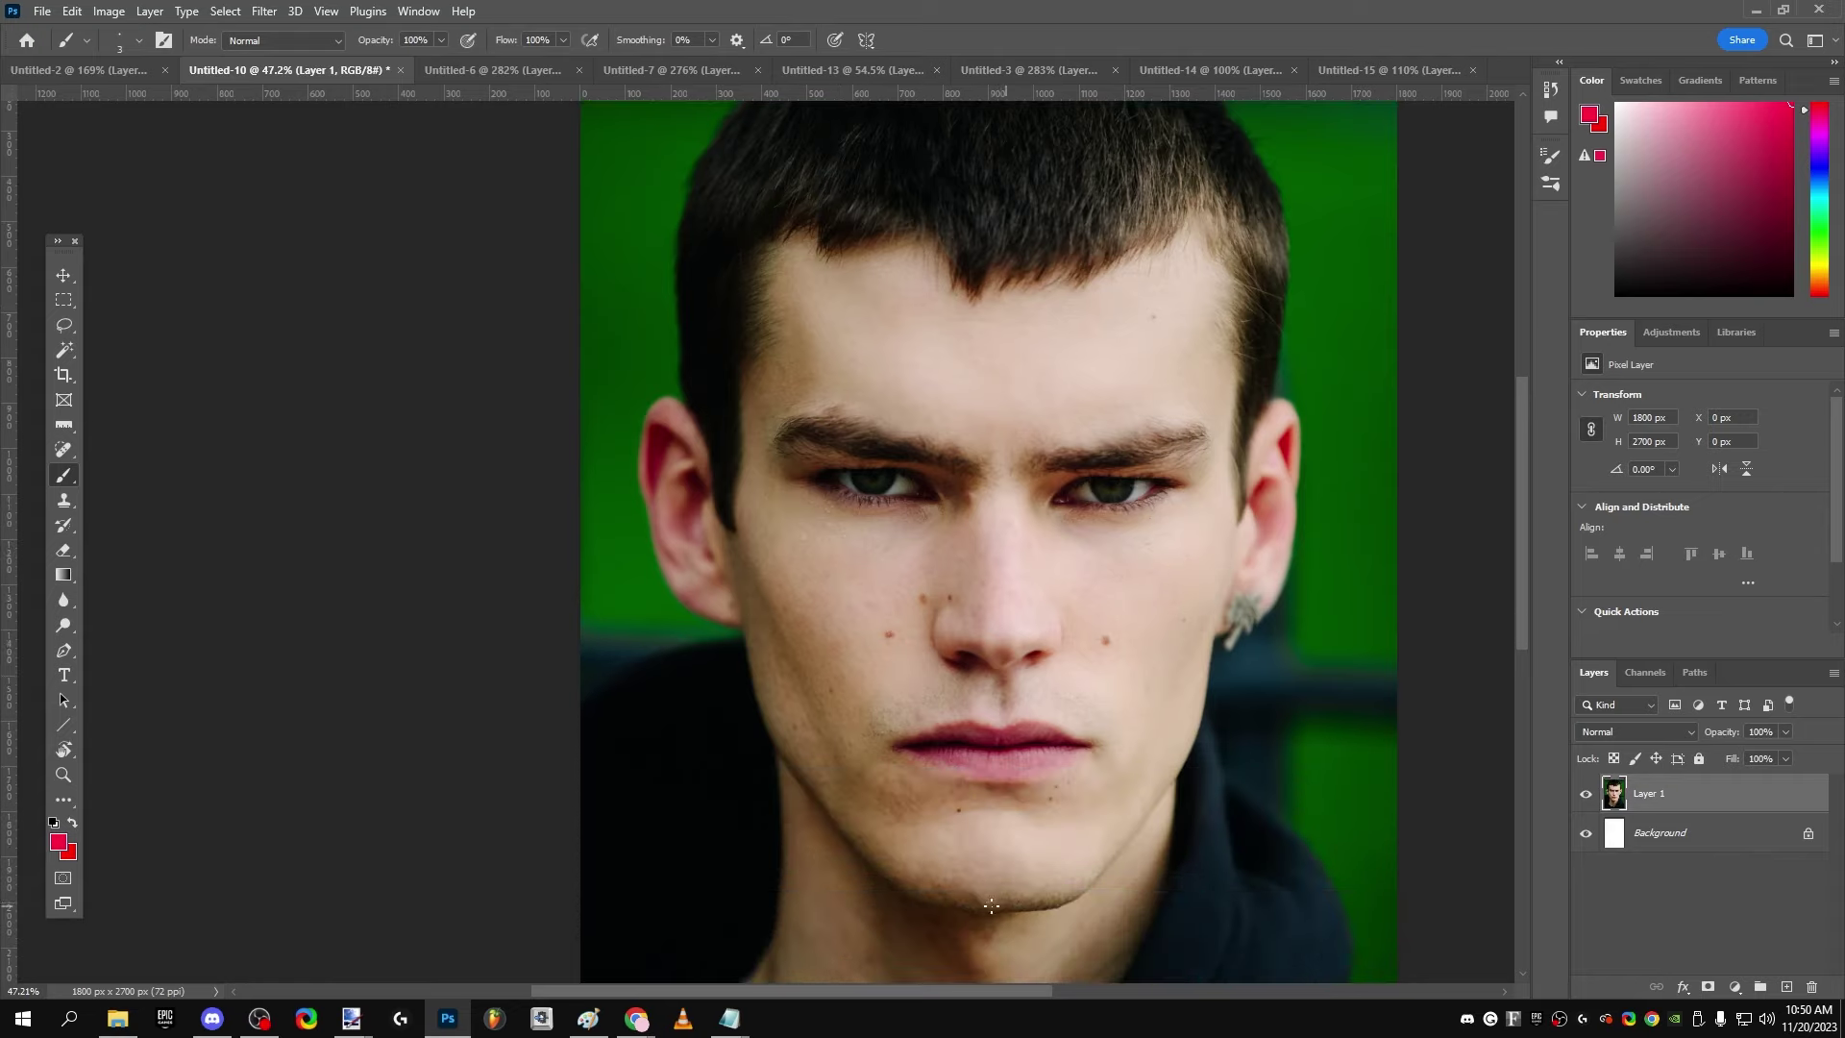
key("ctrl+shift+Tab")
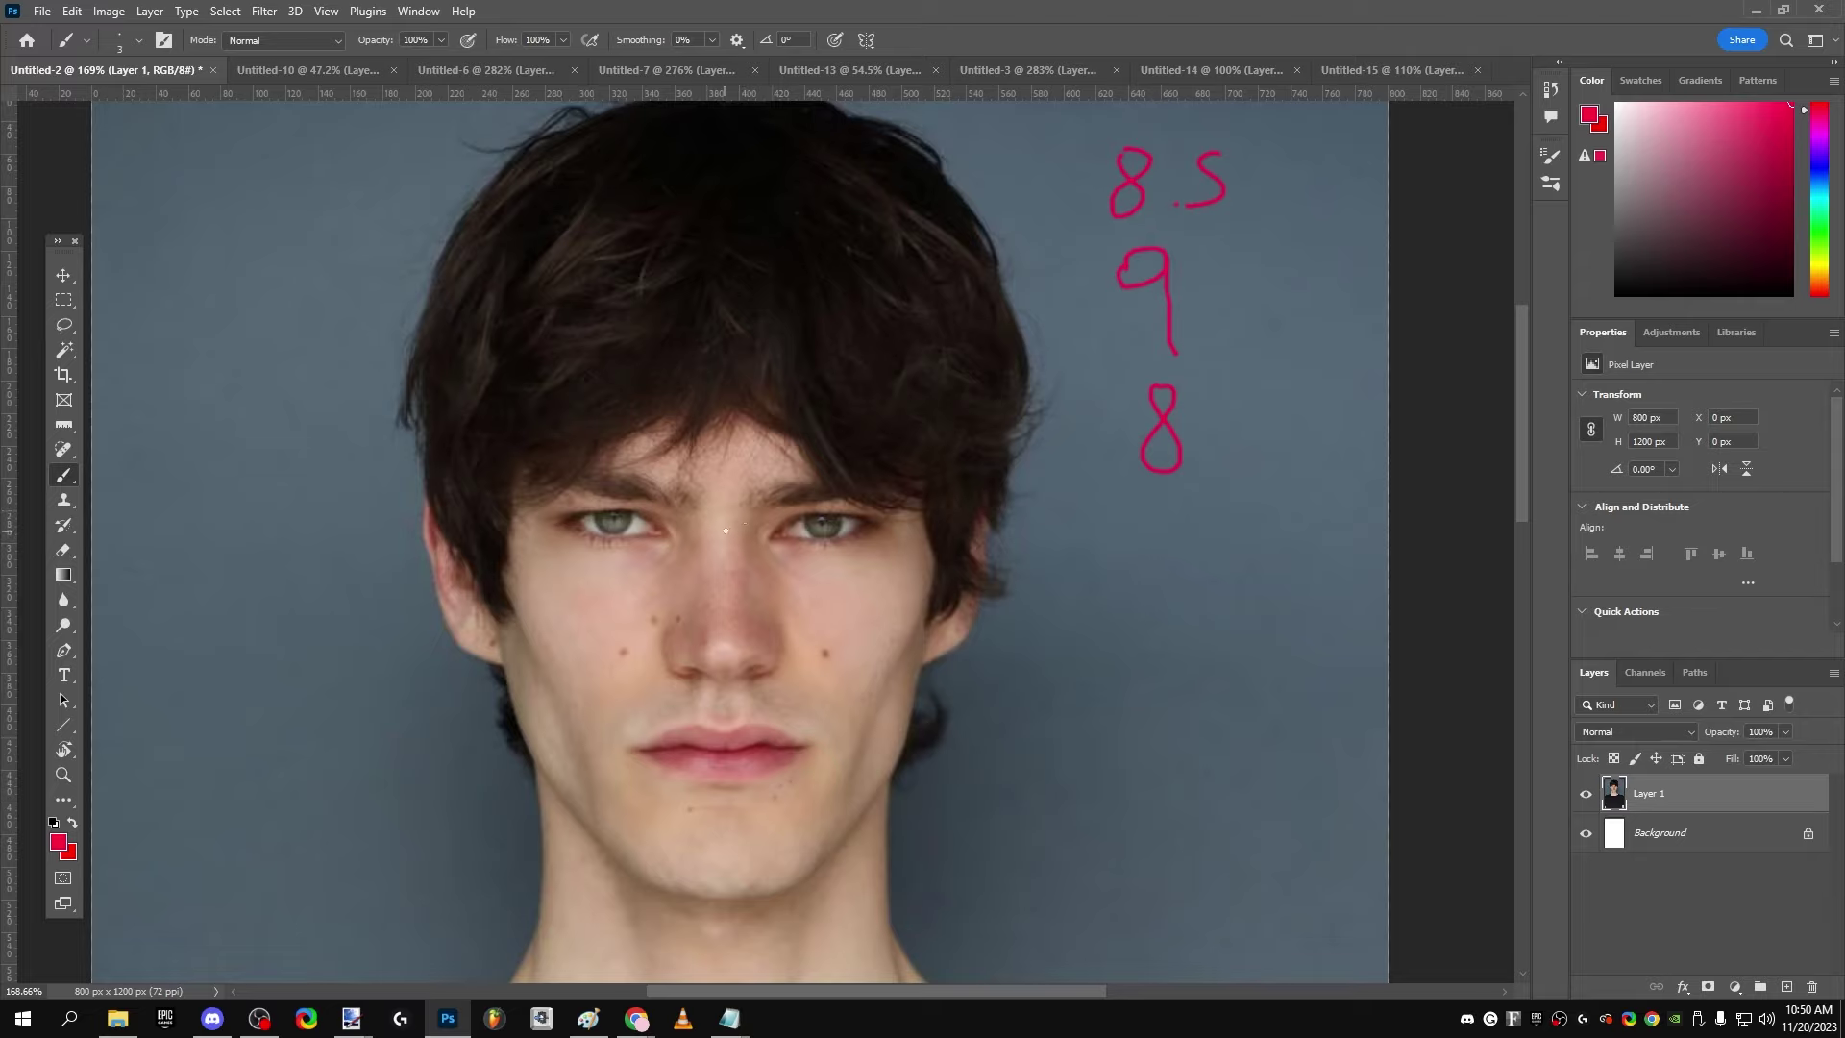
left_click(332, 60)
left_click(494, 67)
left_click(677, 66)
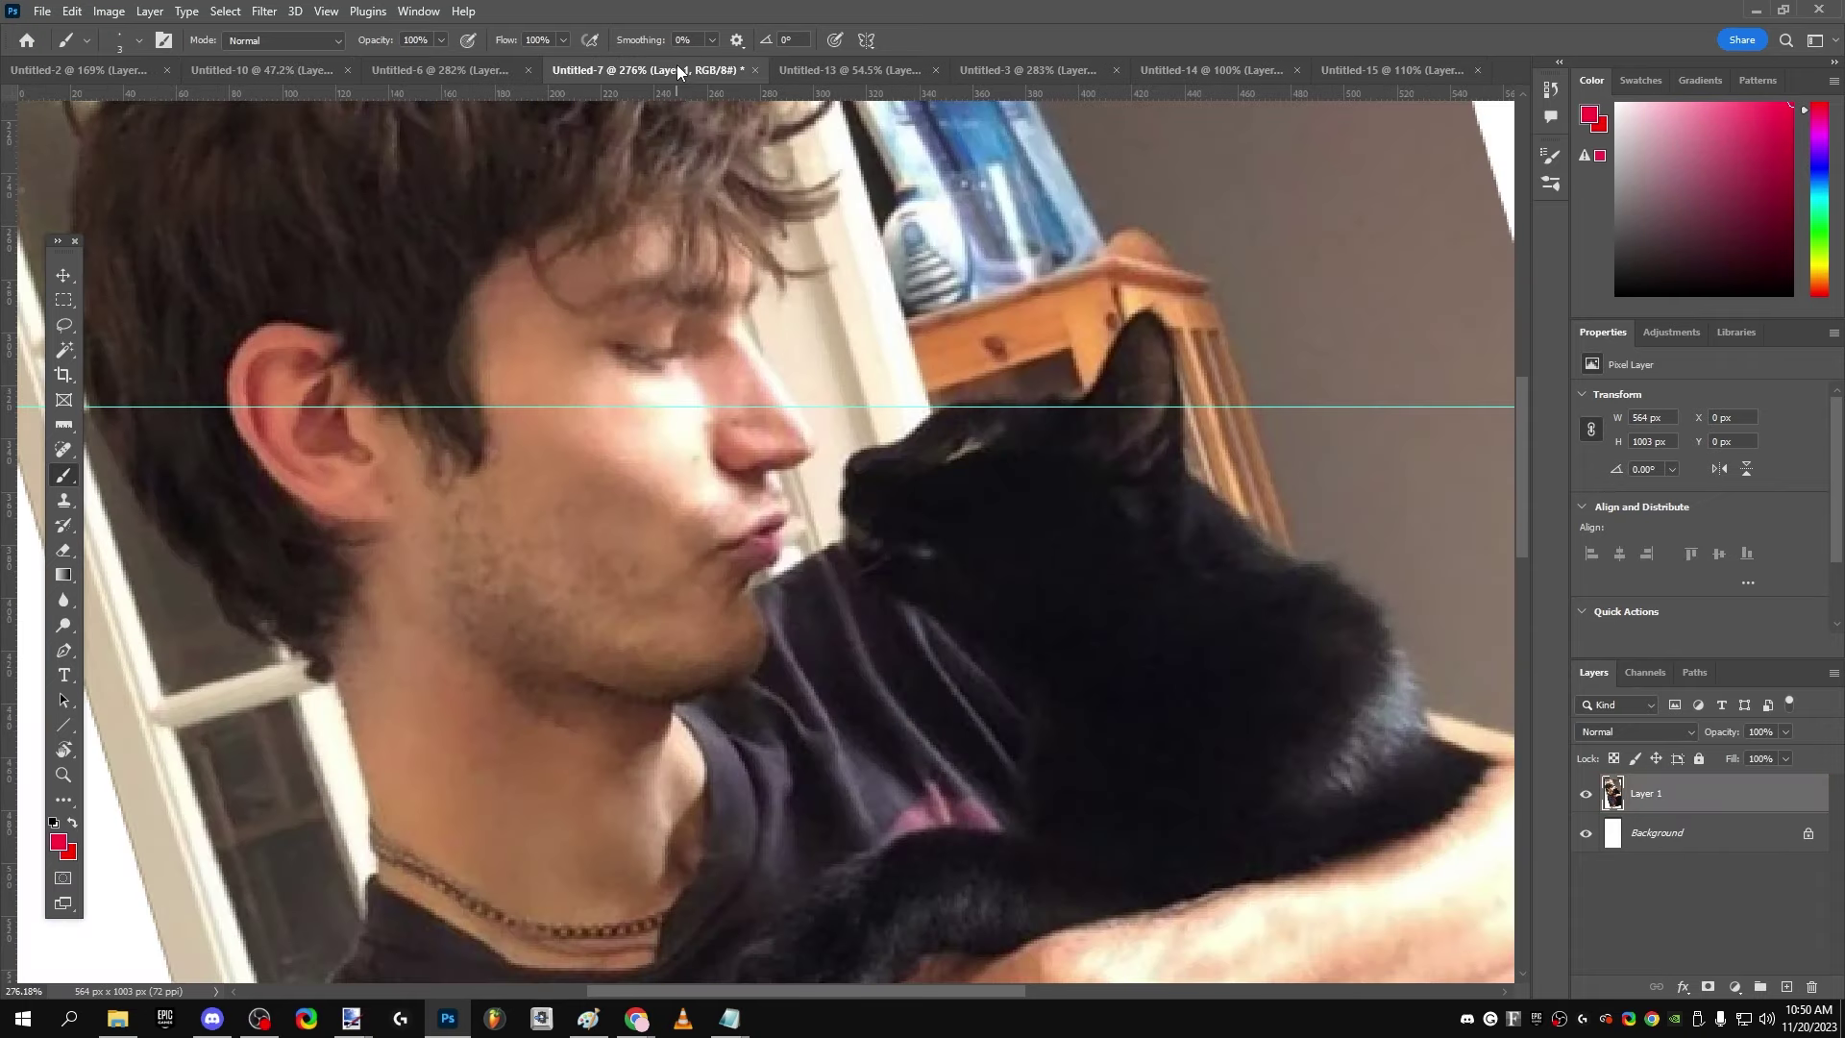
left_click(846, 77)
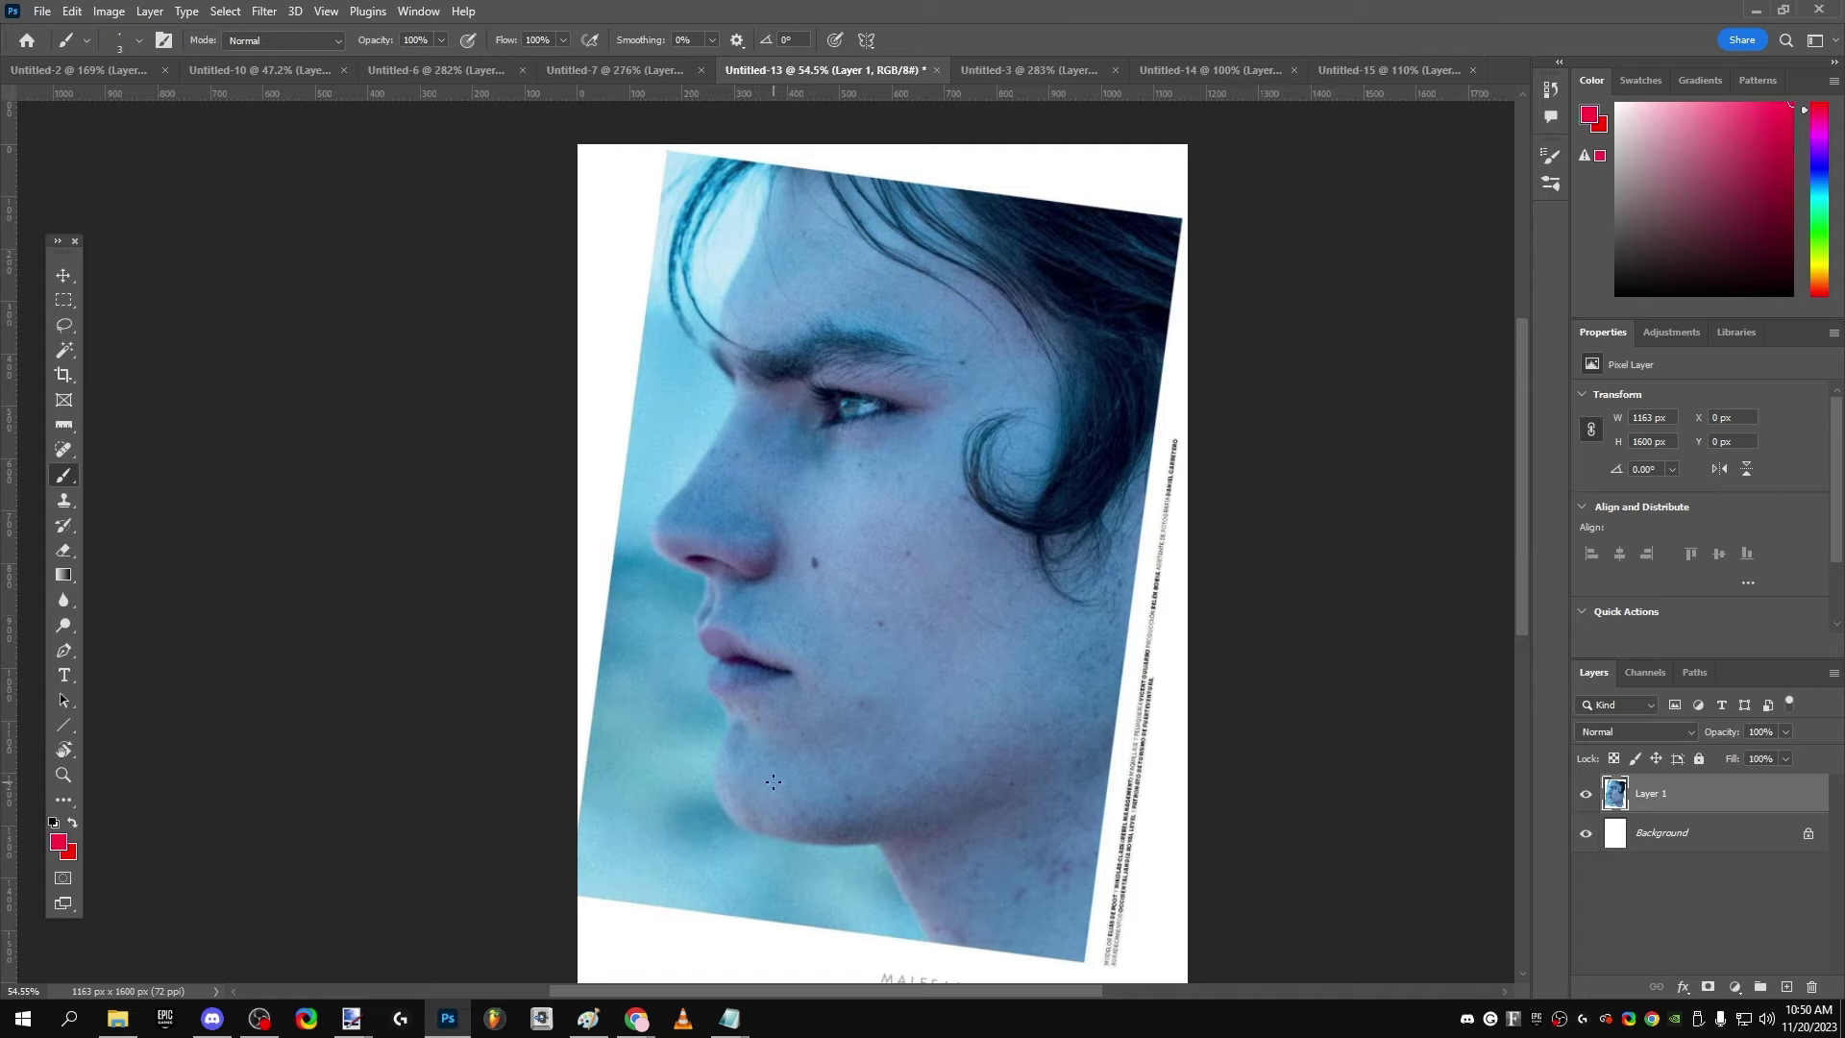
Step: Return to the frontal portrait in Untitled-2 and handwrite a fourth score, "8.5", below the others
left_click(115, 75)
mouse_move(1156, 512)
left_mouse_down()
mouse_move(1149, 574)
mouse_move(1156, 515)
mouse_move(1236, 568)
left_mouse_up()
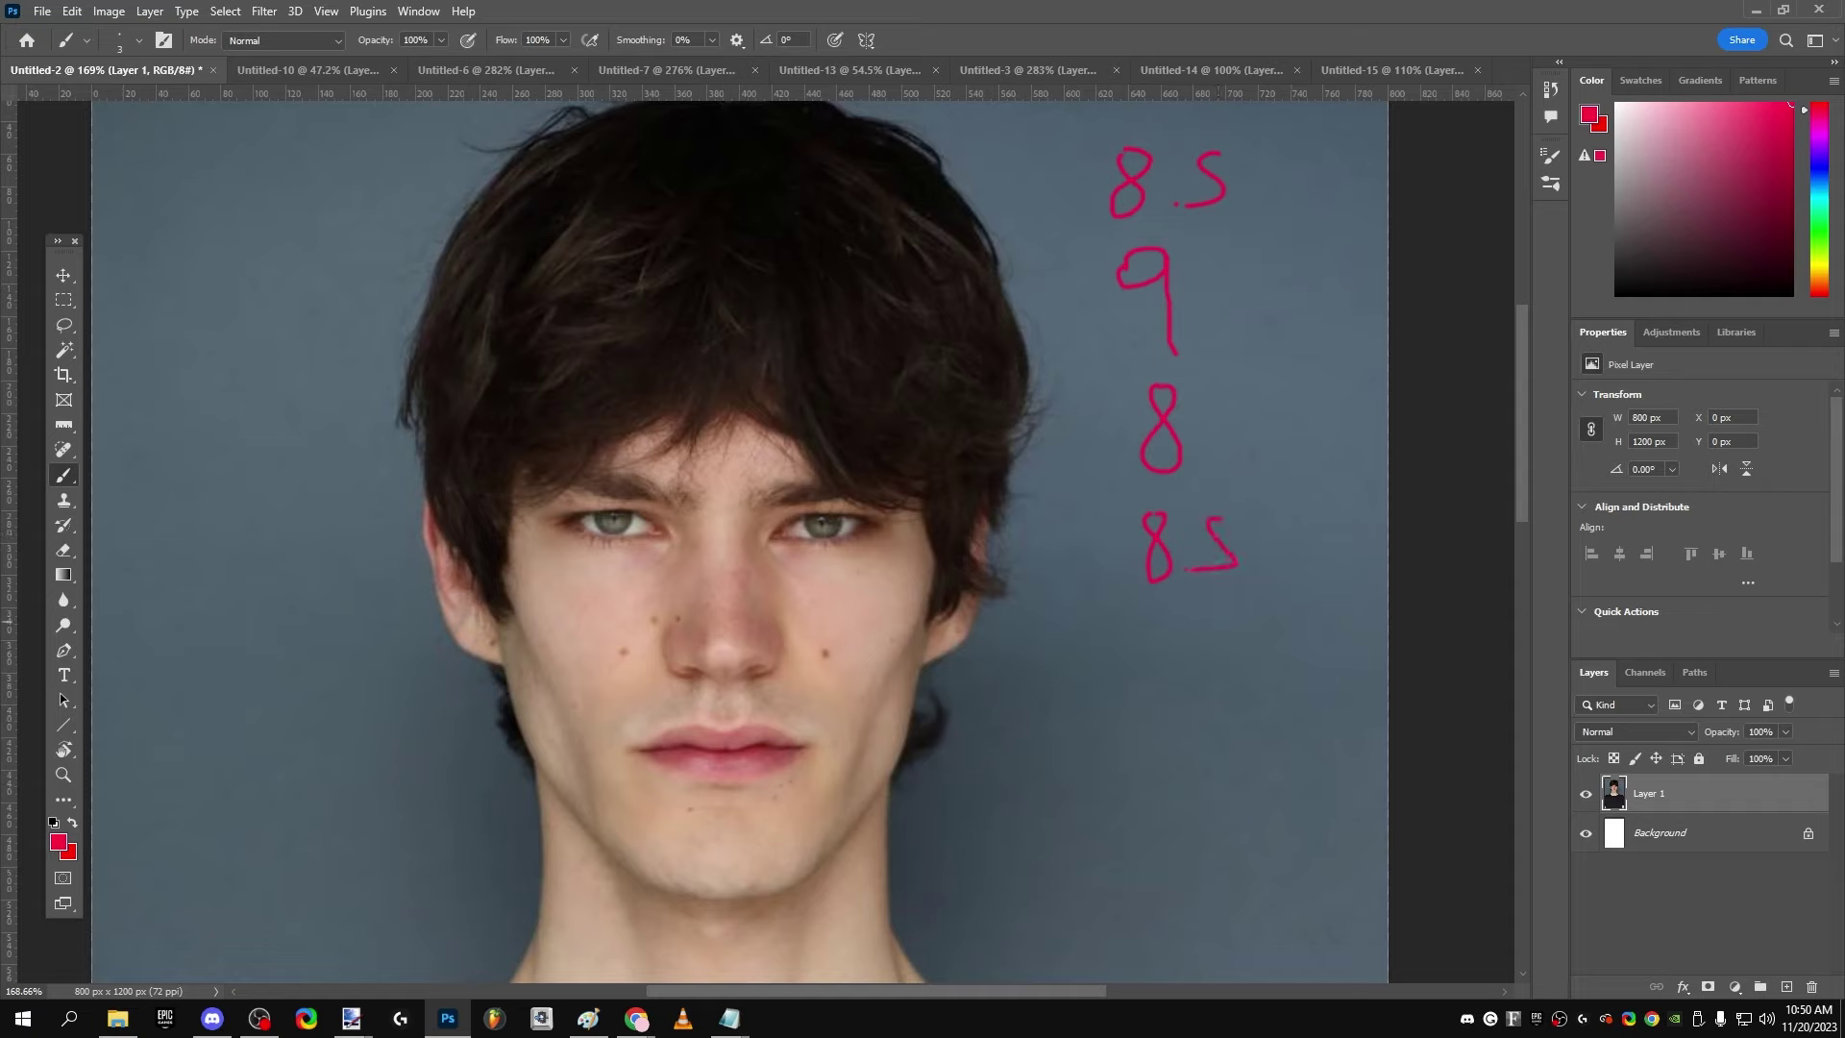
left_click(636, 1018)
Step: Handwrite the overall rating "8.8/10" below the column of scores, undoing the faulty strokes
mouse_move(1074, 671)
left_mouse_down()
mouse_move(1112, 730)
mouse_move(1073, 711)
mouse_move(1062, 652)
mouse_move(1065, 739)
mouse_move(1157, 699)
mouse_move(1144, 723)
mouse_move(1149, 663)
mouse_move(1172, 762)
left_mouse_up()
key("ctrl+z")
key("ctrl+z")
left_click(1120, 738)
left_click_drag(1222, 674, 1221, 741)
mouse_move(1245, 682)
left_mouse_down()
mouse_move(1259, 700)
mouse_move(1233, 704)
left_mouse_up()
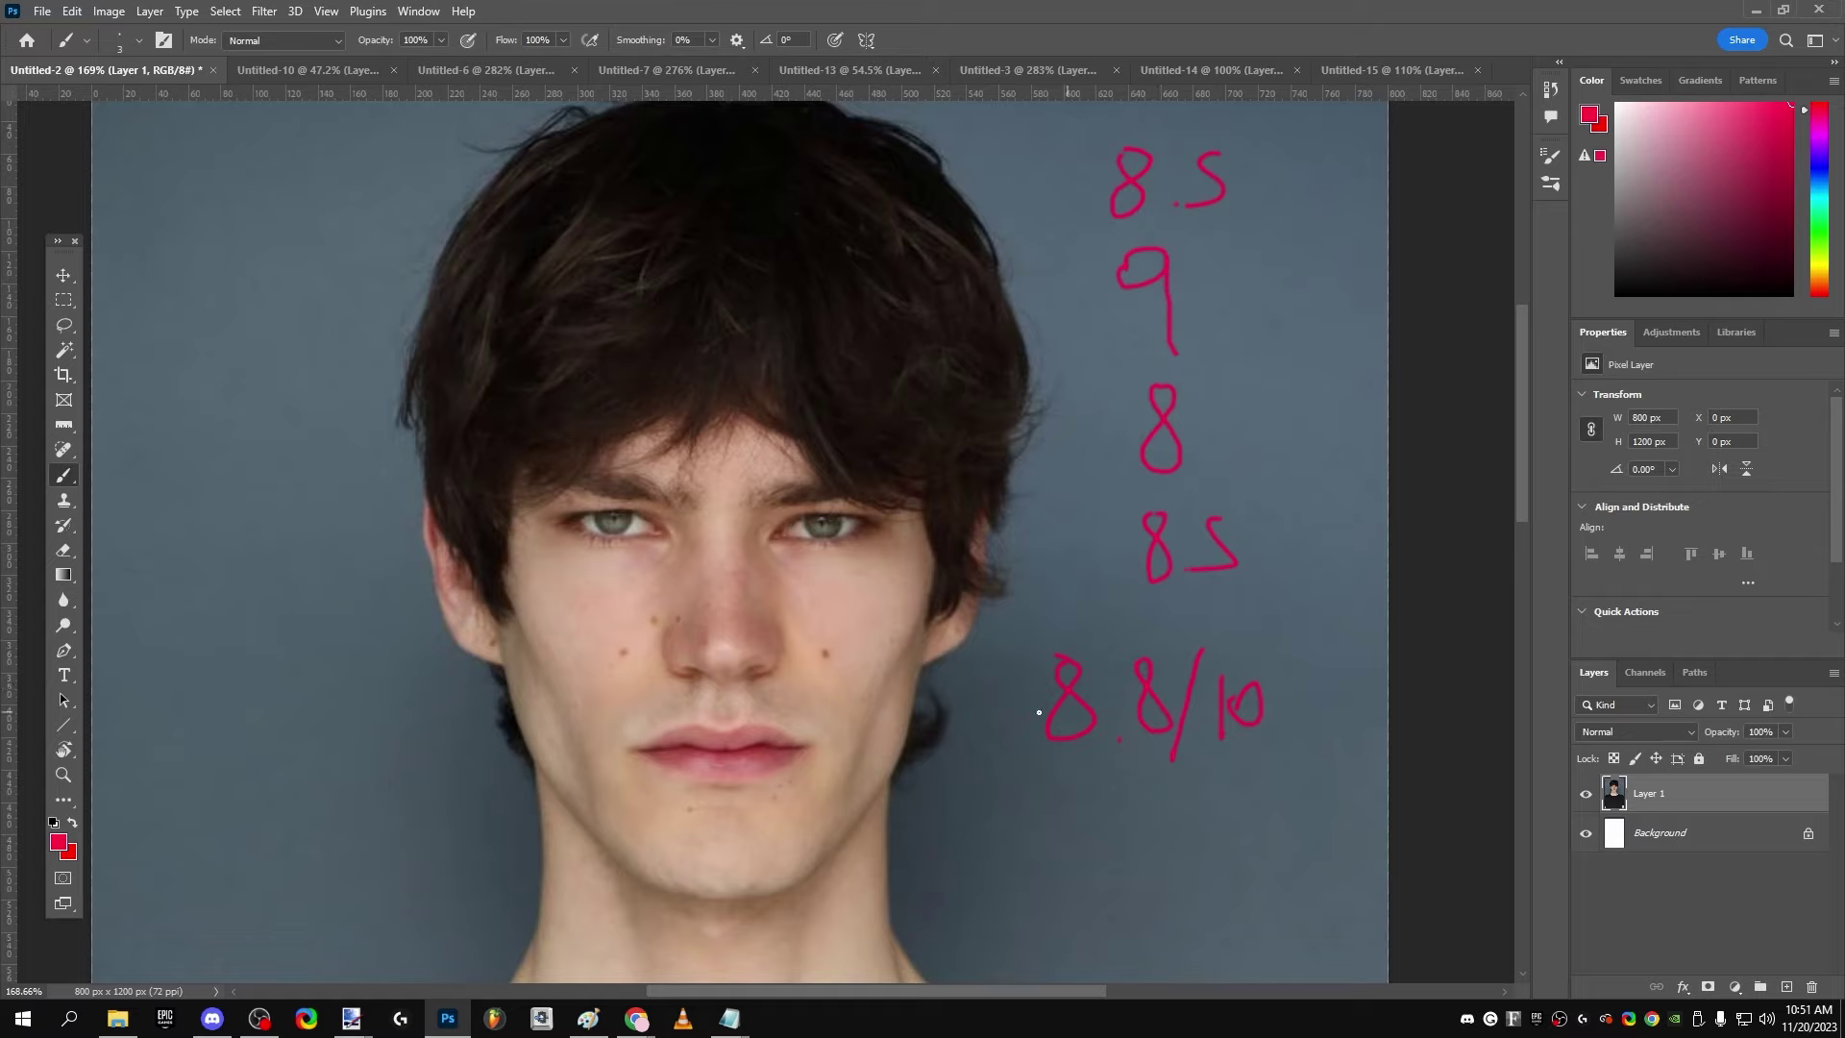
Step: Look briefly at the portraits in Untitled-10 and Untitled-6, and return to the scored frontal portrait in Untitled-2
scroll(819, 503, "down", 2)
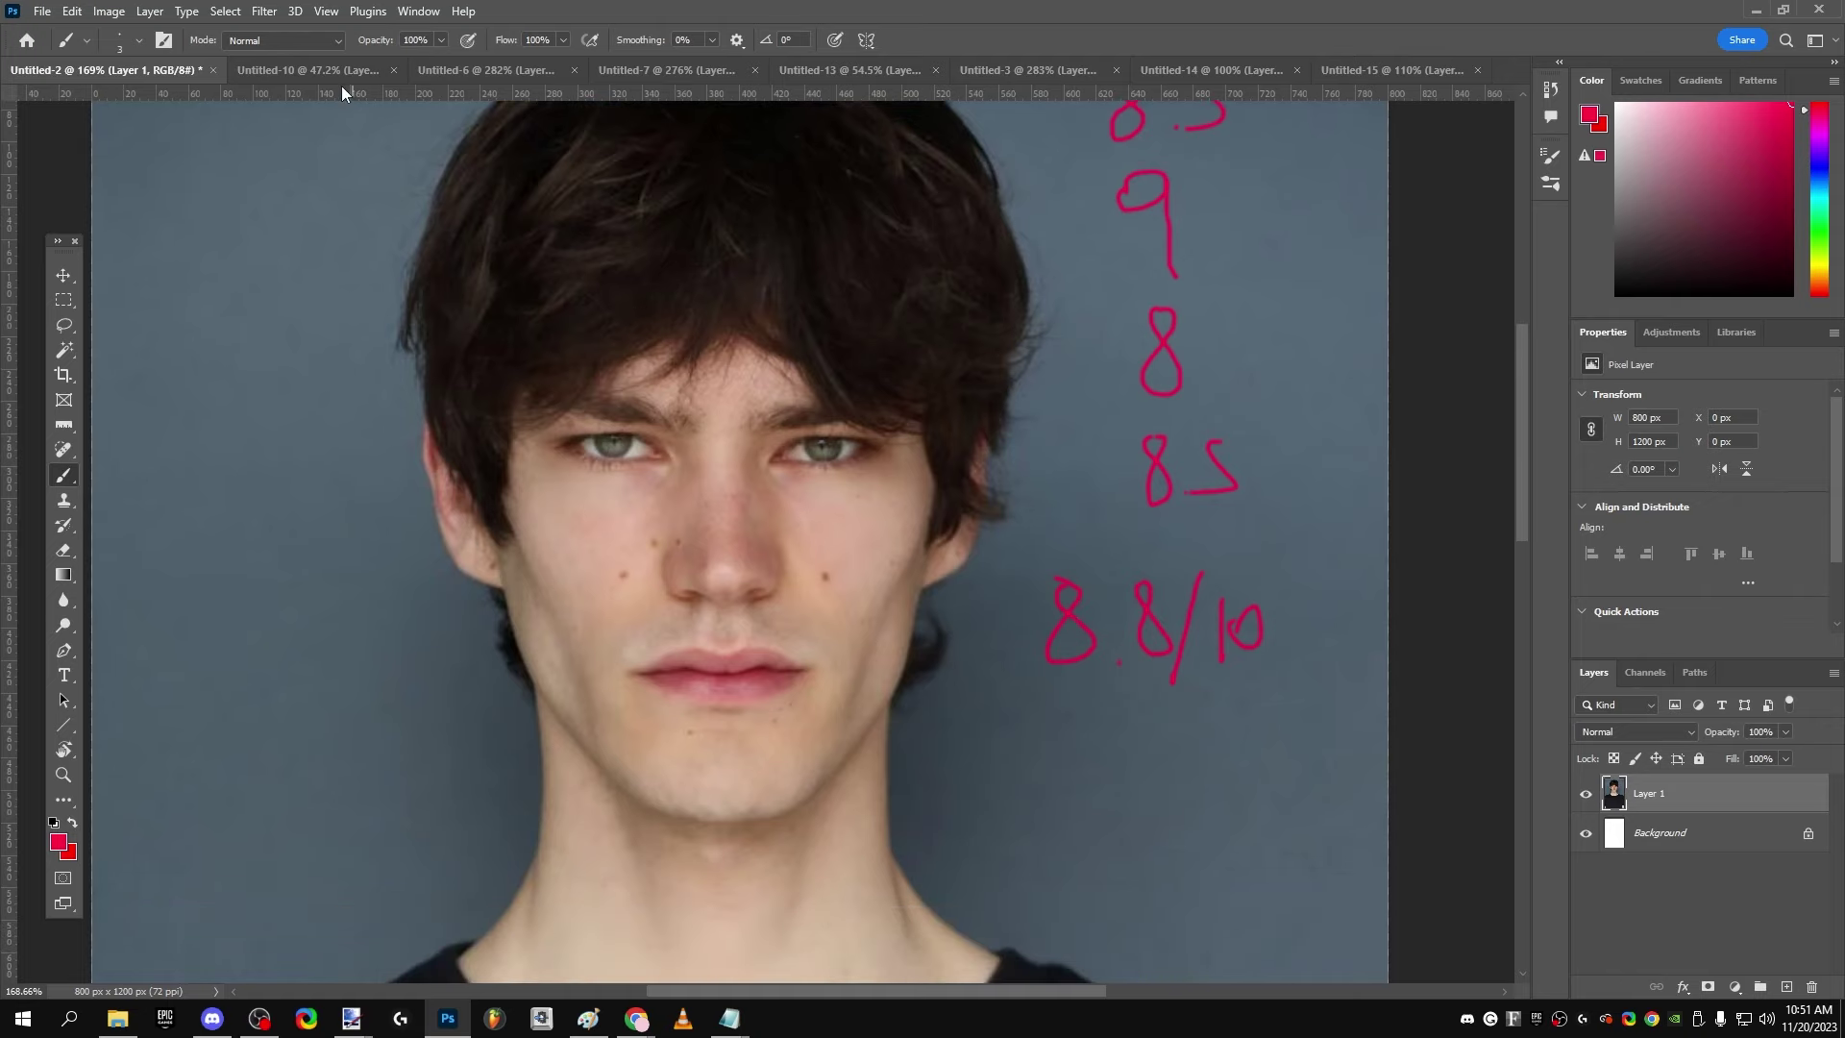
left_click(342, 71)
left_click(429, 71)
left_click(112, 70)
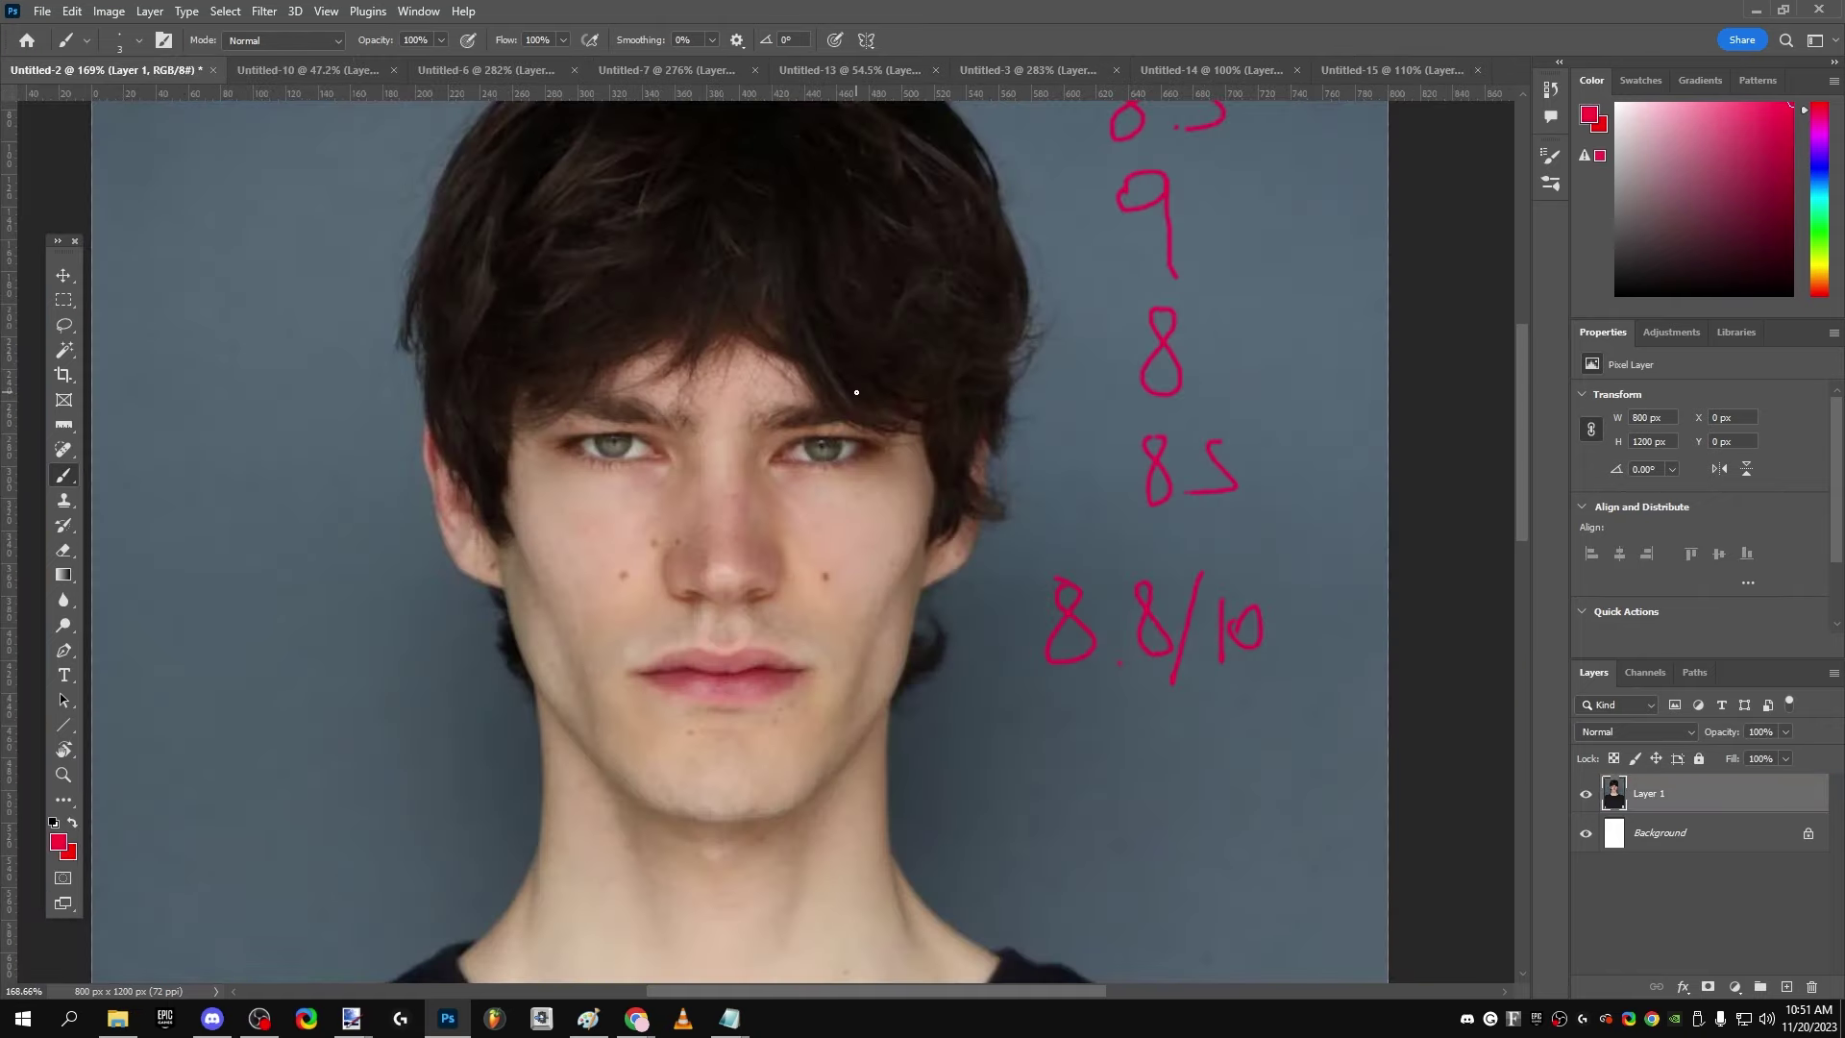